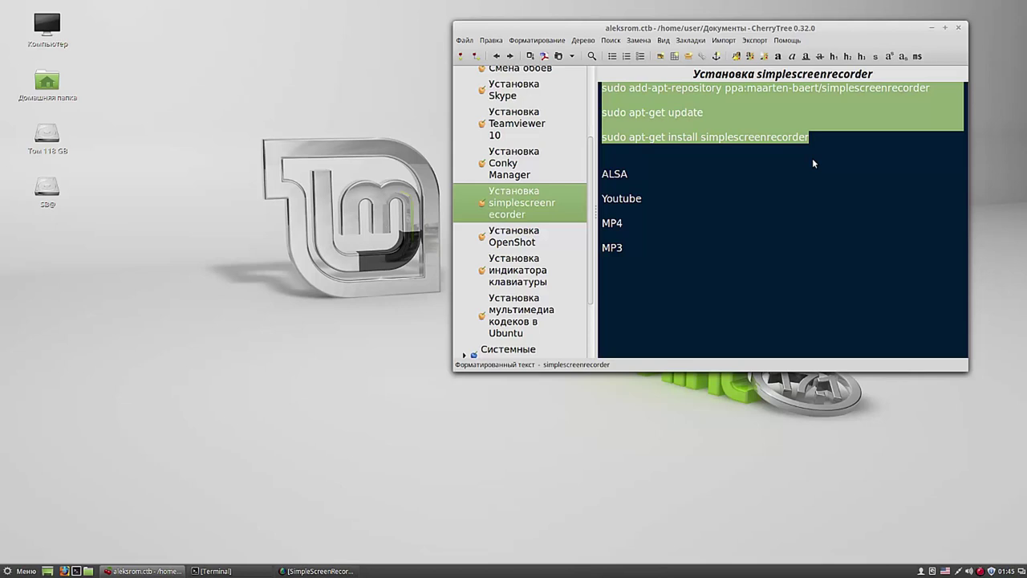
Step: Highlight the words ALSA, Youtube, MP4 and MP3 in the notes, then reposition the notes window
{"action": "left_click", "coordinate": [812, 163]}
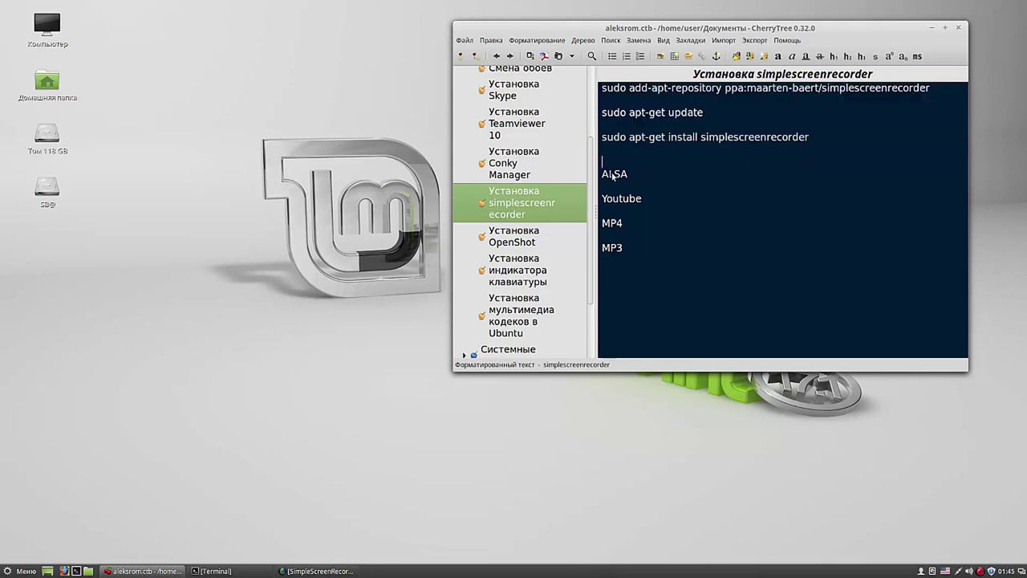
{"action": "left_click_drag", "start_coordinate": [601, 178], "coordinate": [631, 176]}
{"action": "left_click_drag", "start_coordinate": [604, 203], "coordinate": [642, 205]}
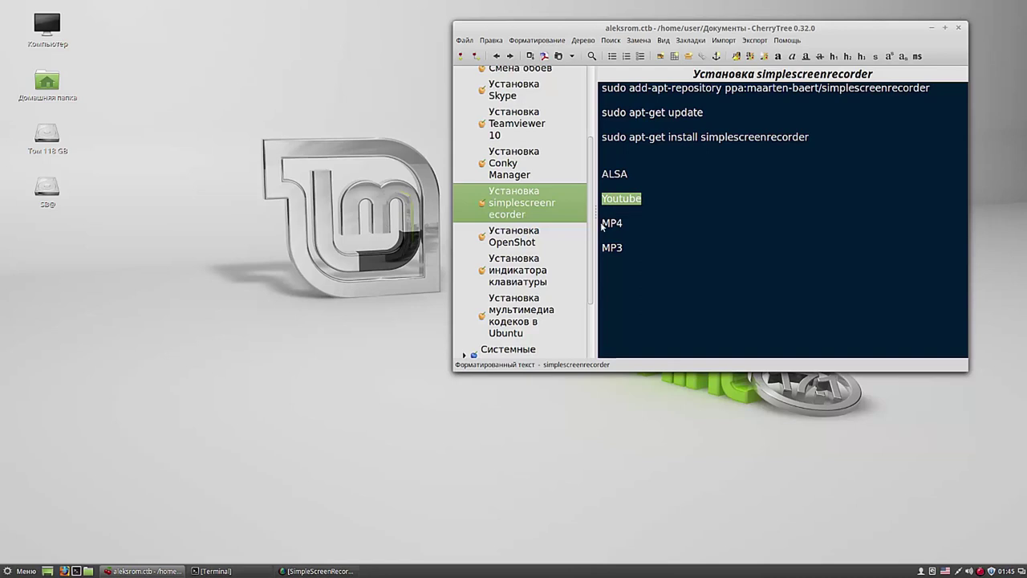
{"action": "left_click_drag", "start_coordinate": [602, 227], "coordinate": [625, 226]}
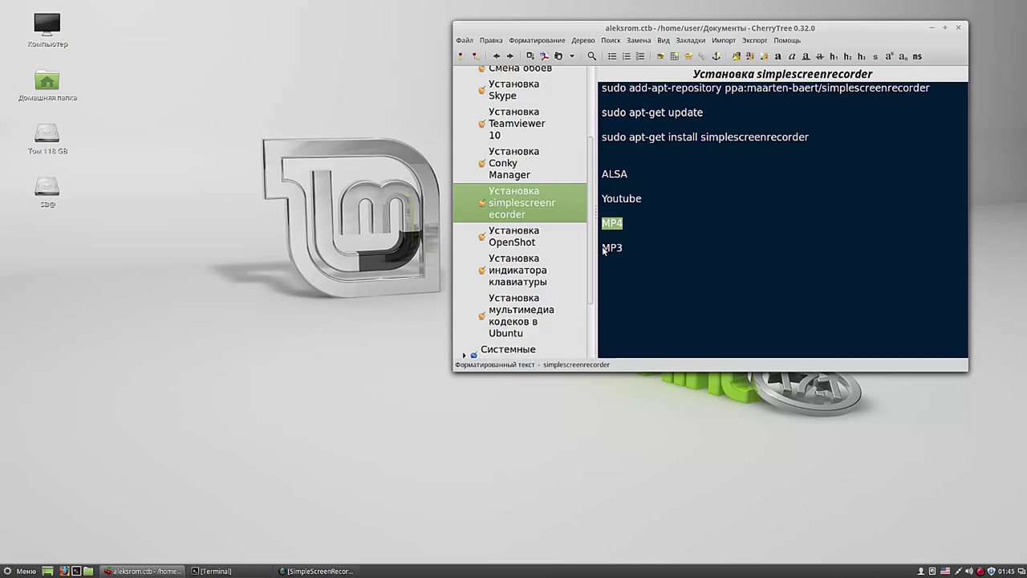
{"action": "left_click_drag", "start_coordinate": [604, 250], "coordinate": [633, 254]}
{"action": "left_click_drag", "start_coordinate": [814, 28], "coordinate": [858, 20]}
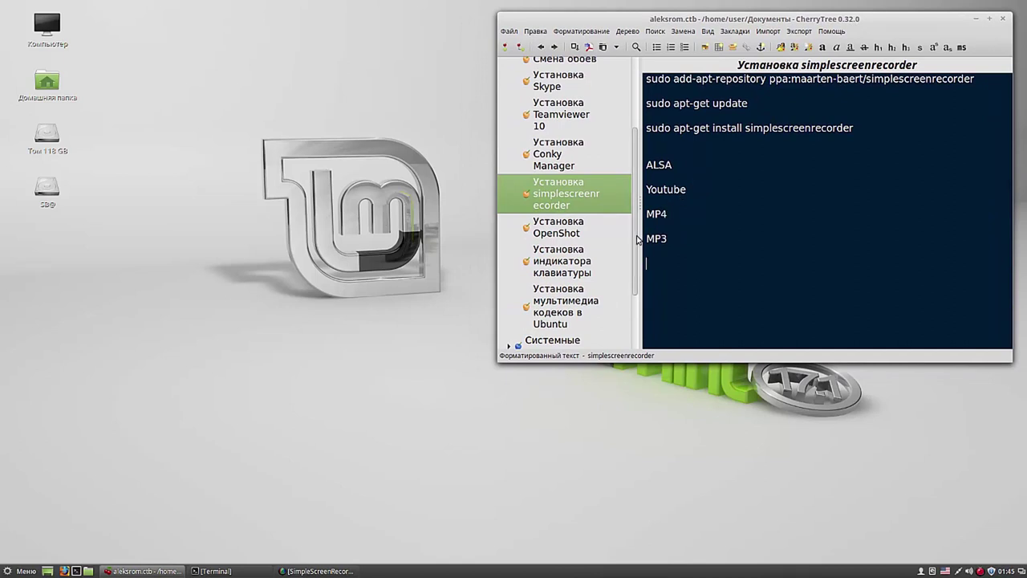
{"action": "left_click_drag", "start_coordinate": [639, 239], "coordinate": [638, 169]}
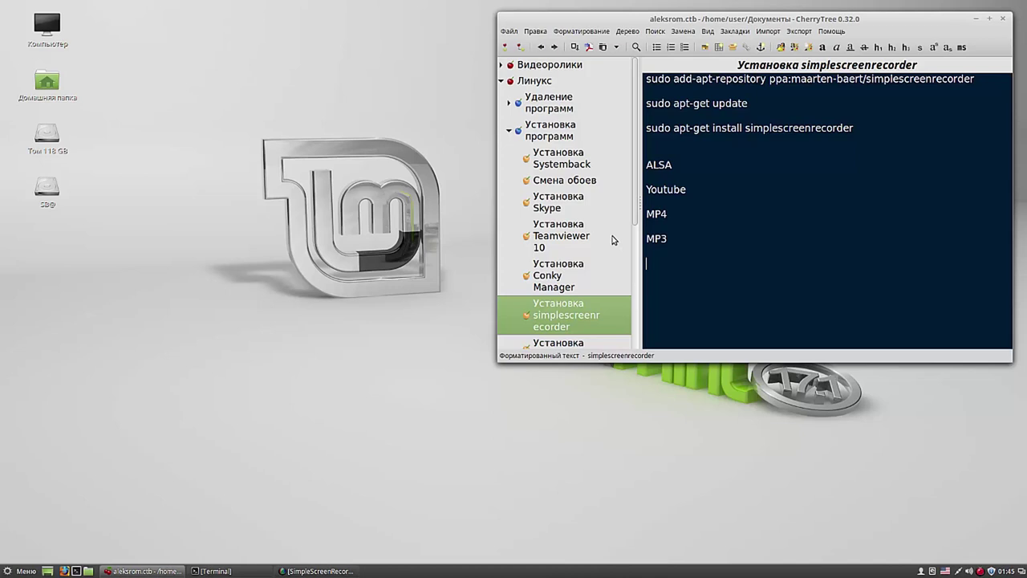
Step: Copy the add-apt-repository line from the Смена обоев note into Terminal and run it to add ppa:peterlevi/ppa
{"action": "left_click", "coordinate": [581, 185]}
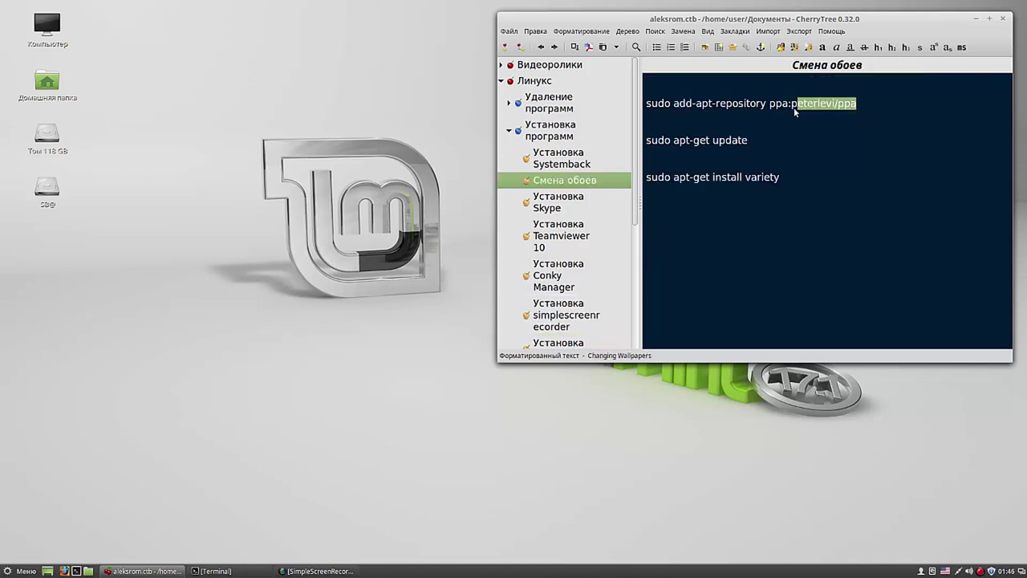
{"action": "left_click_drag", "start_coordinate": [795, 112], "coordinate": [646, 111]}
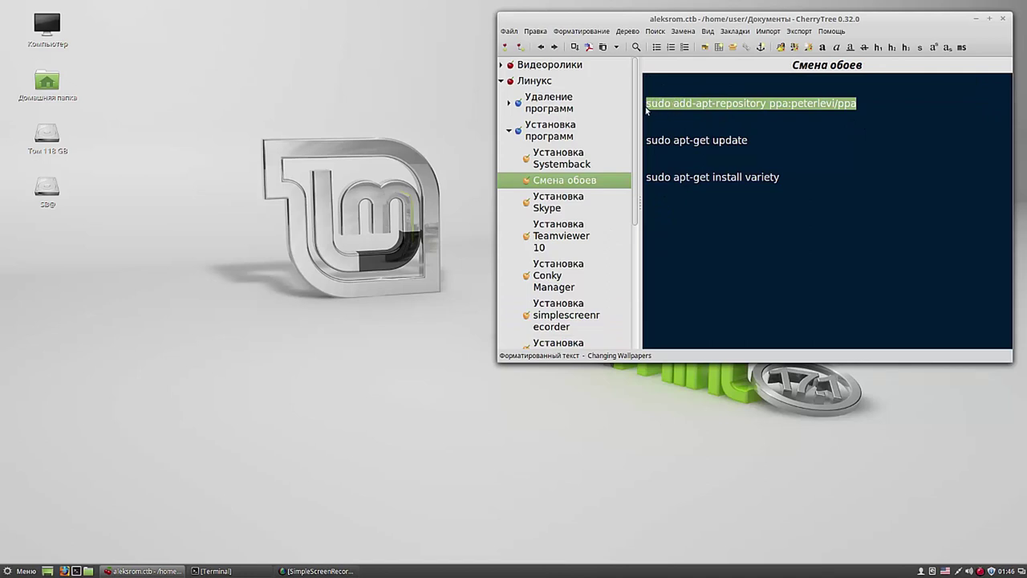
{"action": "right_click", "coordinate": [669, 101]}
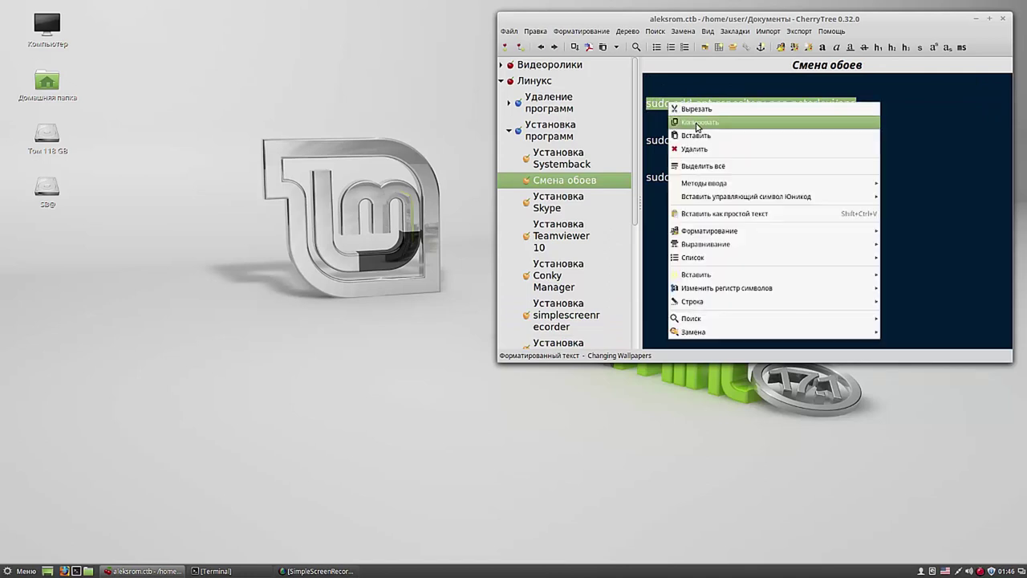
{"action": "left_click", "coordinate": [698, 125]}
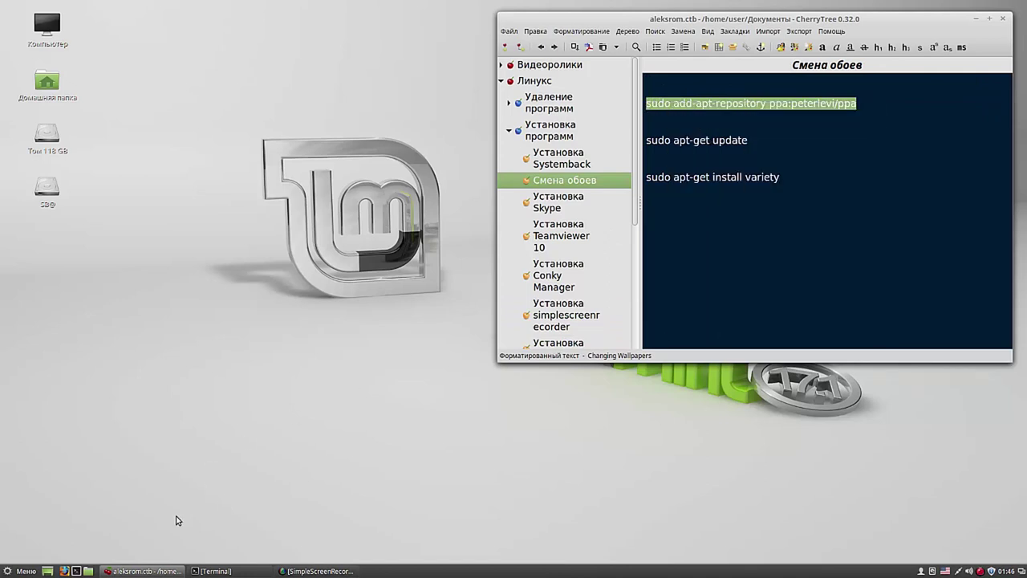
{"action": "left_click", "coordinate": [76, 571]}
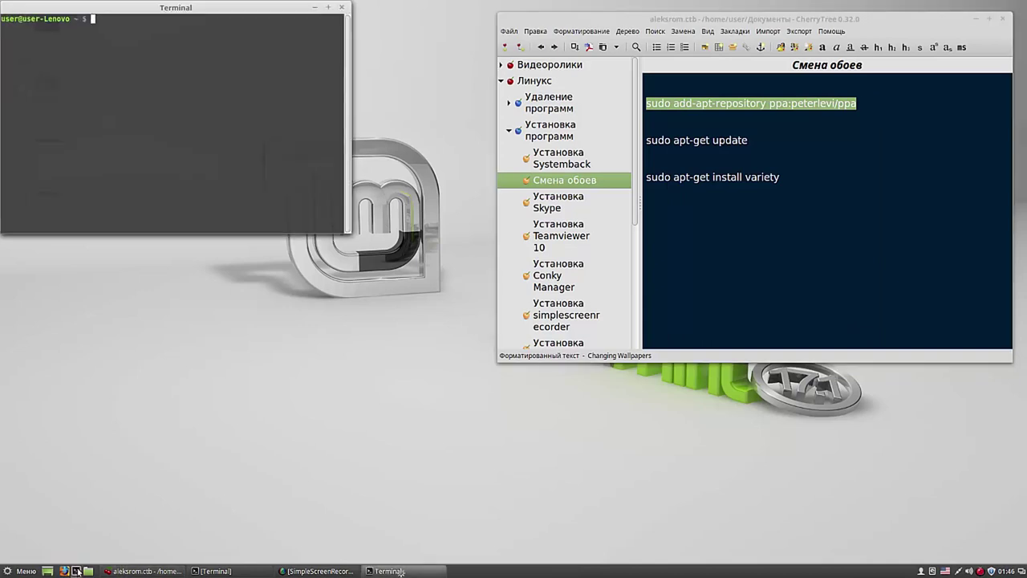
{"action": "right_click", "coordinate": [136, 31]}
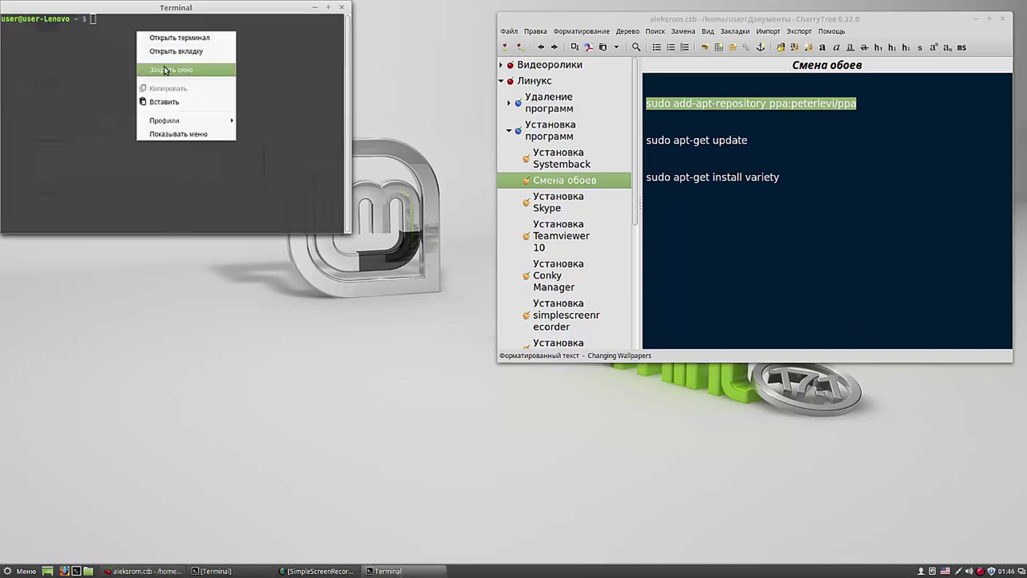
{"action": "left_click", "coordinate": [167, 101]}
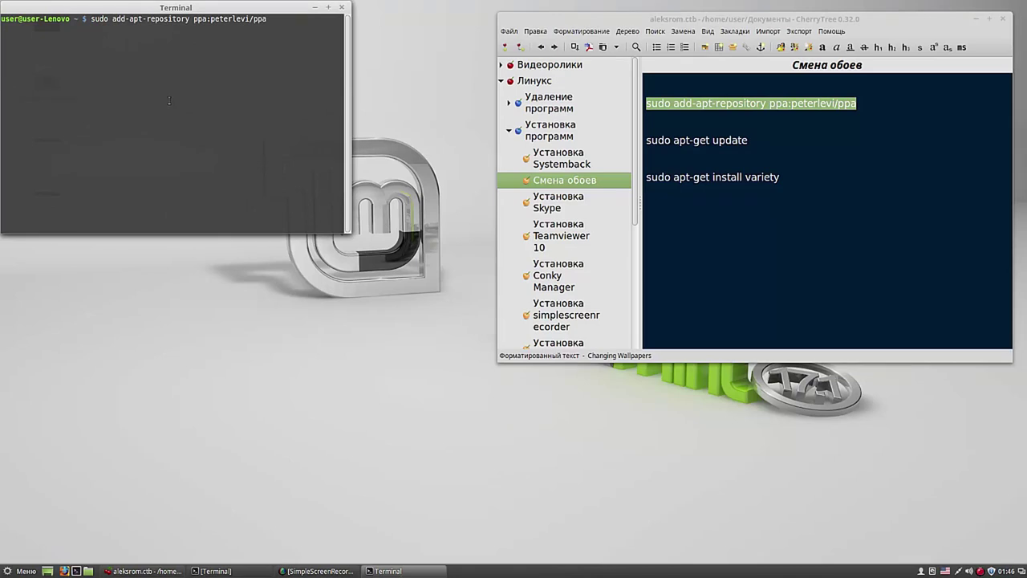
{"action": "key", "text": "Return"}
{"action": "key", "text": "Return"}
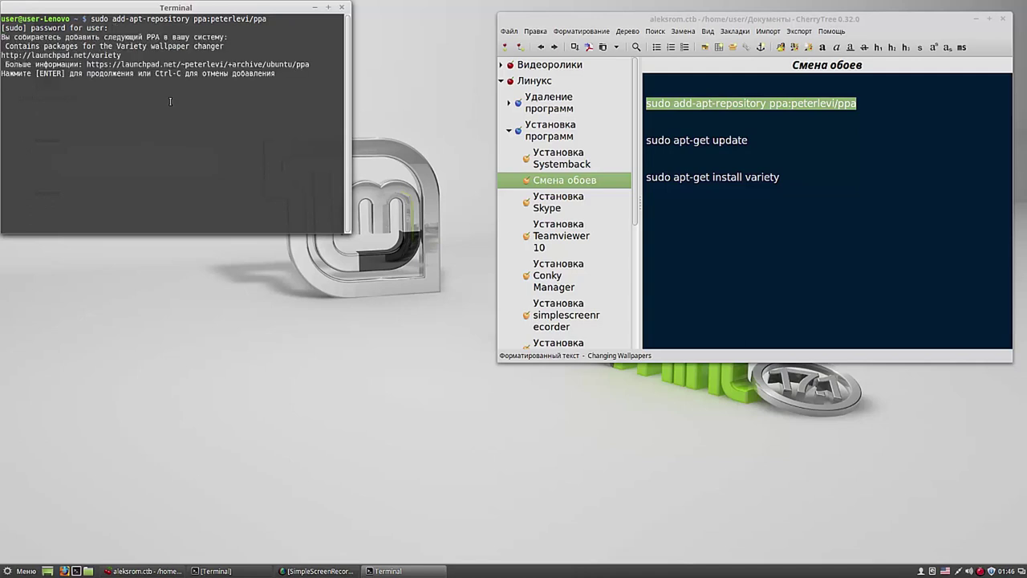
{"action": "key", "text": "Return"}
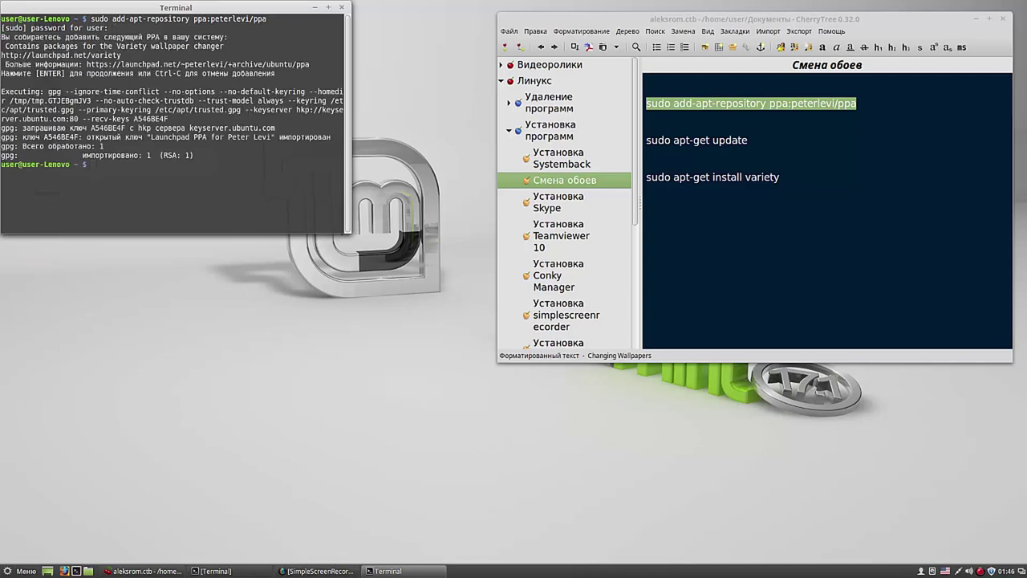
Step: Add a new line of text to the CherryTree note
{"action": "left_click", "coordinate": [751, 141]}
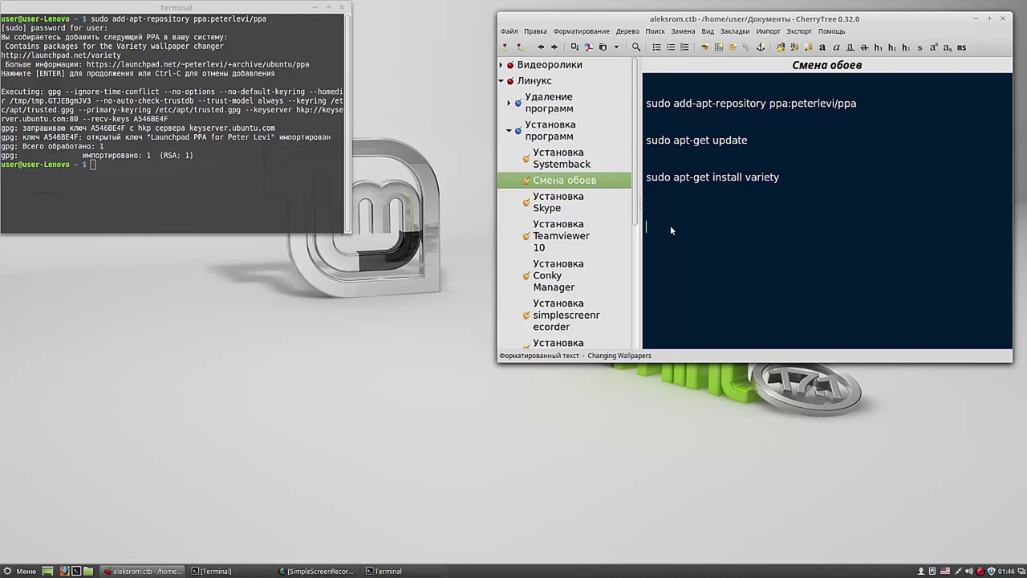
{"action": "type", "text": "u"}
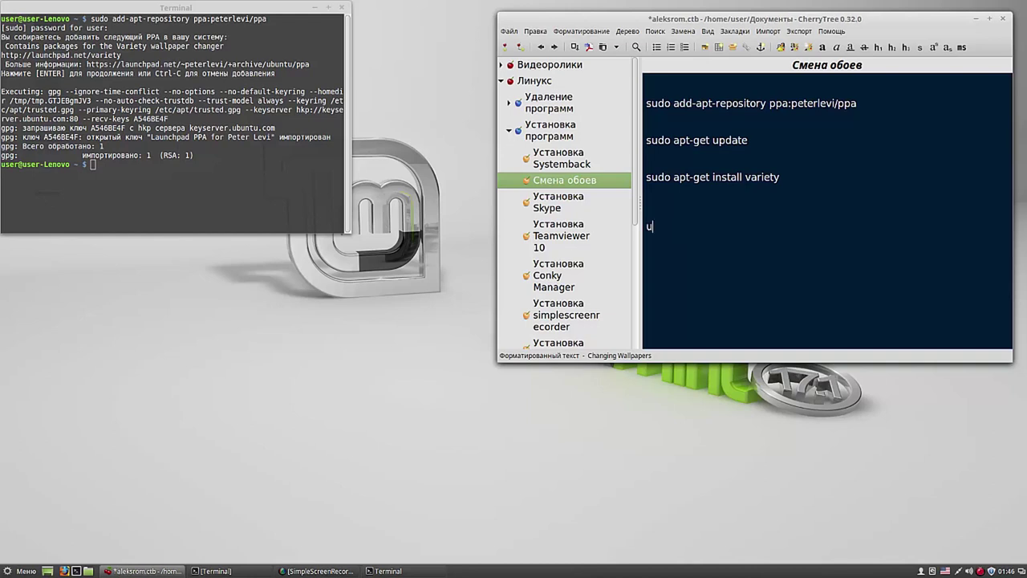
{"action": "type", "text": "ser"}
{"action": "key", "text": "Return"}
Step: Copy 'sudo apt-get update' from the note and run it in Terminal
{"action": "left_click_drag", "start_coordinate": [749, 141], "coordinate": [648, 145]}
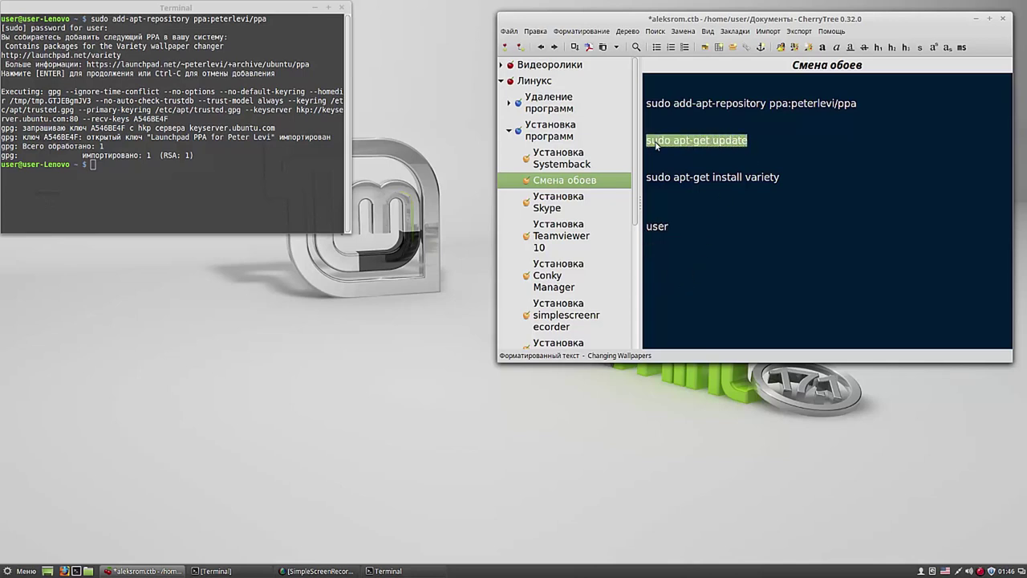
{"action": "right_click", "coordinate": [655, 145]}
{"action": "left_click", "coordinate": [675, 158]}
{"action": "left_click", "coordinate": [93, 165]}
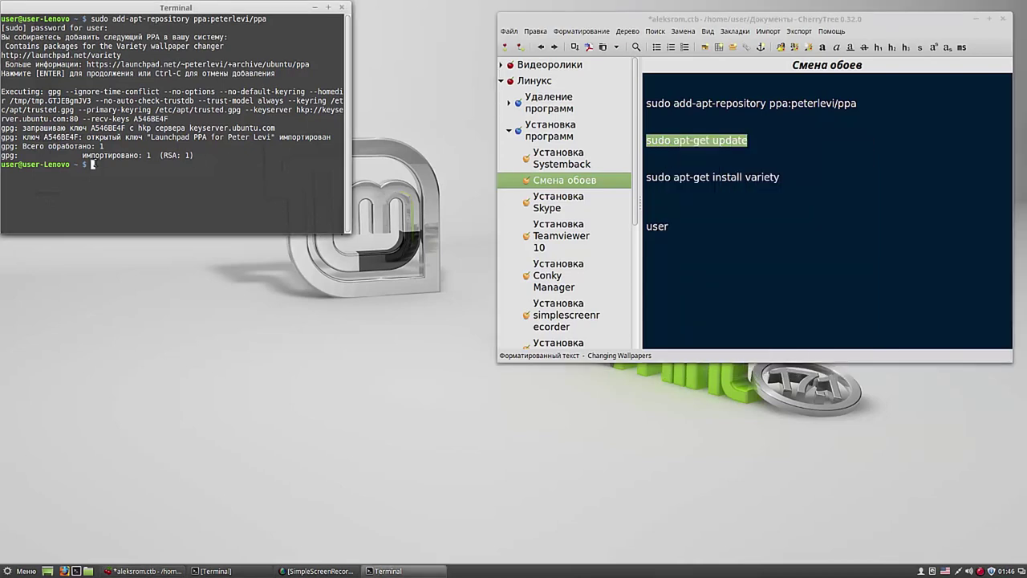
{"action": "right_click", "coordinate": [92, 164]}
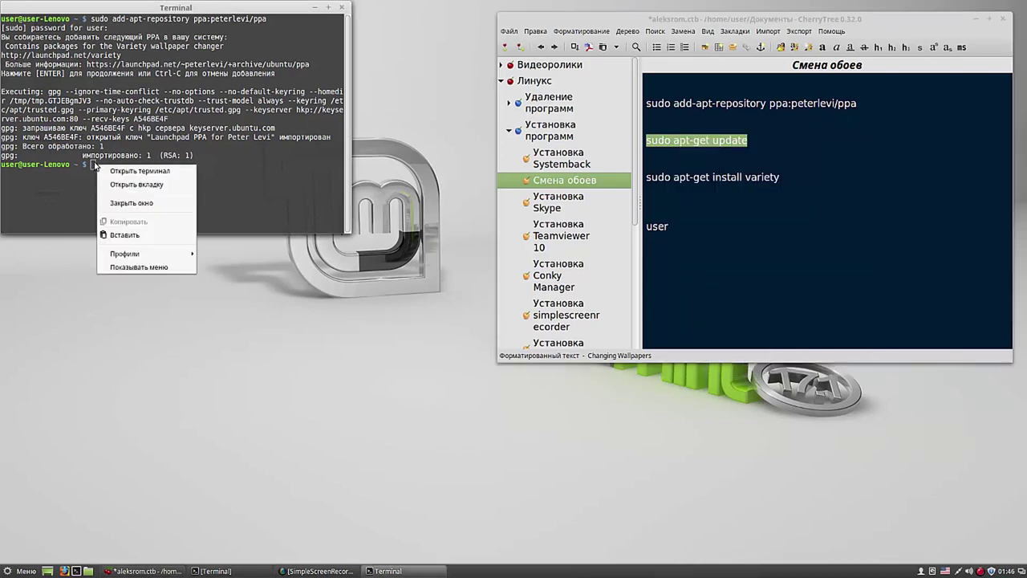
{"action": "left_click", "coordinate": [126, 235]}
{"action": "key", "text": "Return"}
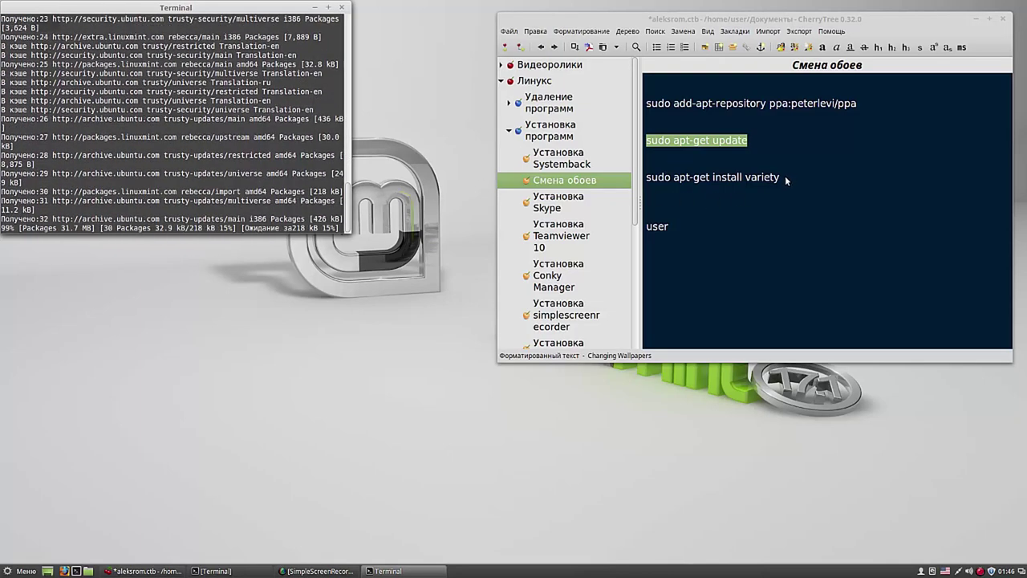
Step: Run 'sudo apt-get install variety' from the note in Terminal and answer y to install it
{"action": "left_click_drag", "start_coordinate": [785, 177], "coordinate": [642, 183]}
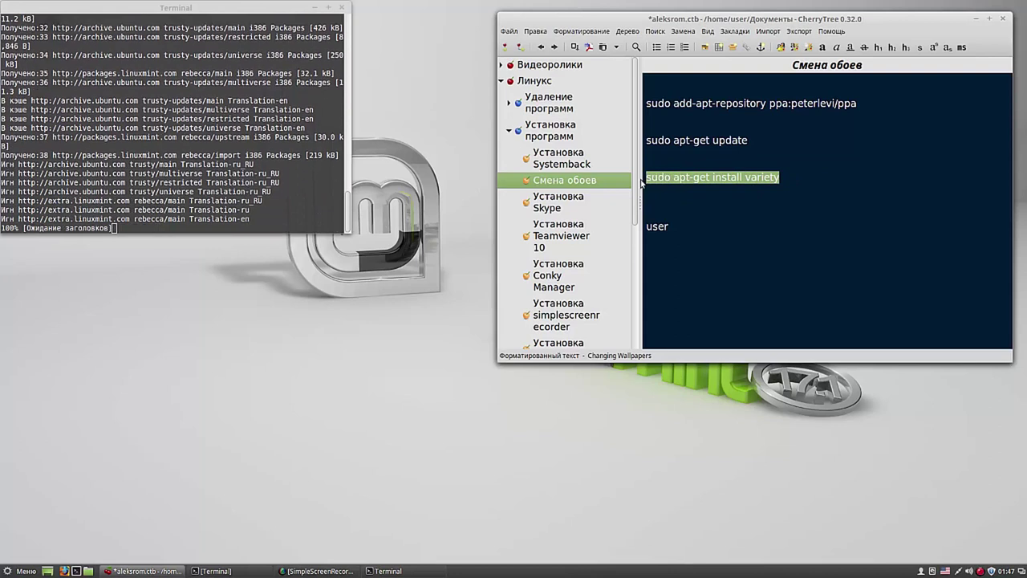
{"action": "right_click", "coordinate": [658, 178]}
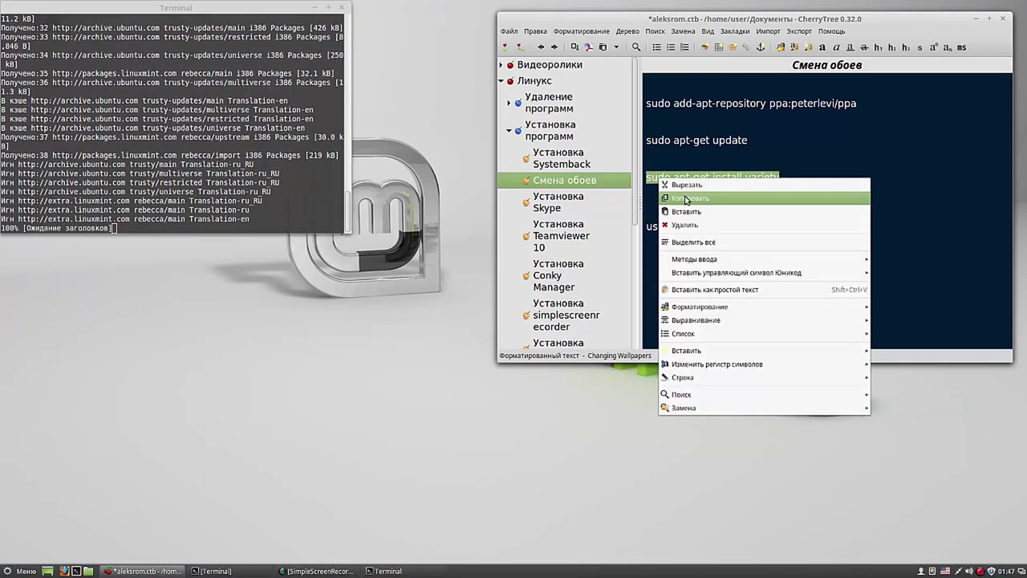
{"action": "left_click", "coordinate": [686, 198]}
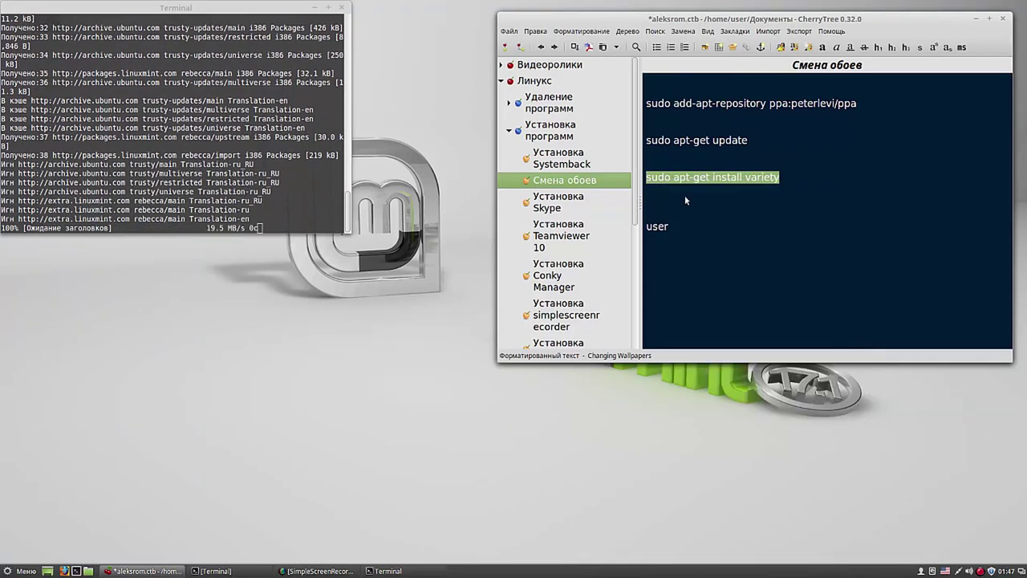
{"action": "left_click", "coordinate": [685, 199]}
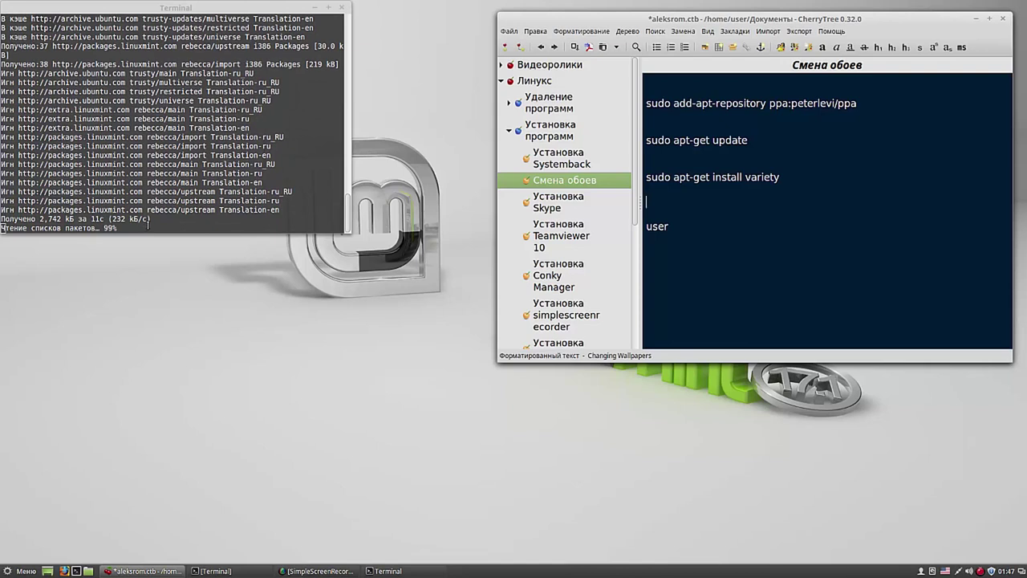
{"action": "left_click", "coordinate": [95, 228]}
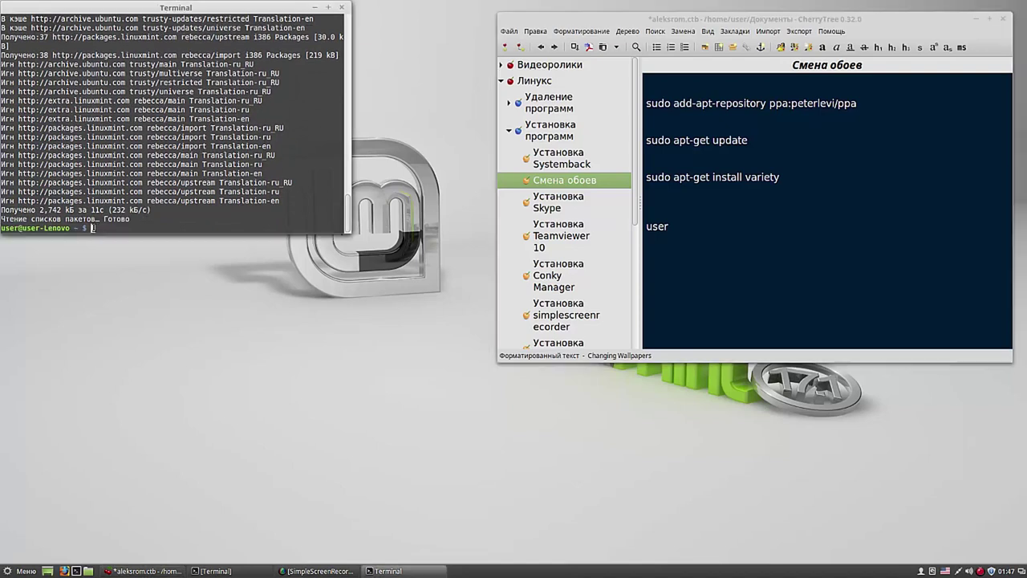
{"action": "right_click", "coordinate": [92, 228]}
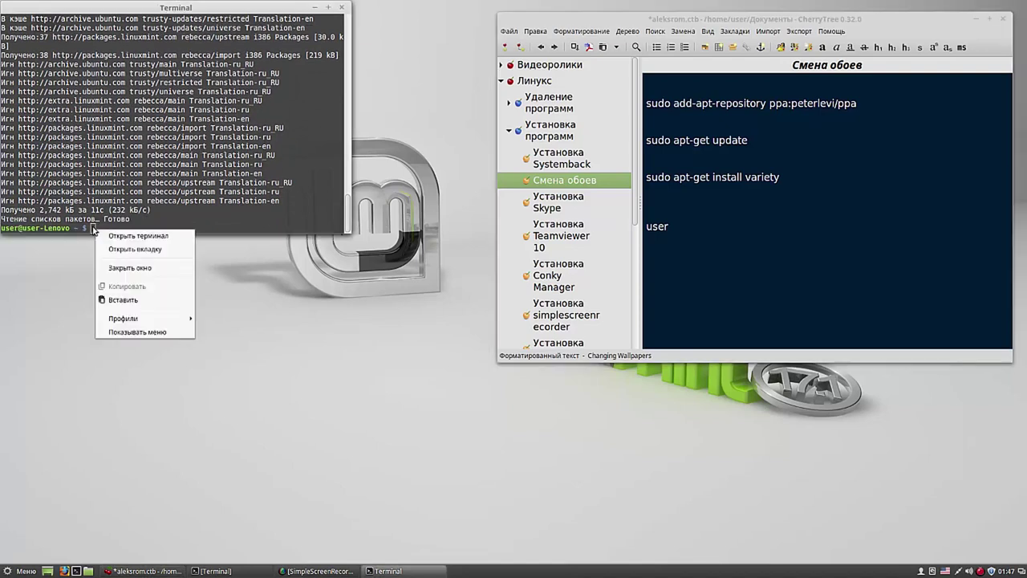
{"action": "left_click", "coordinate": [133, 297]}
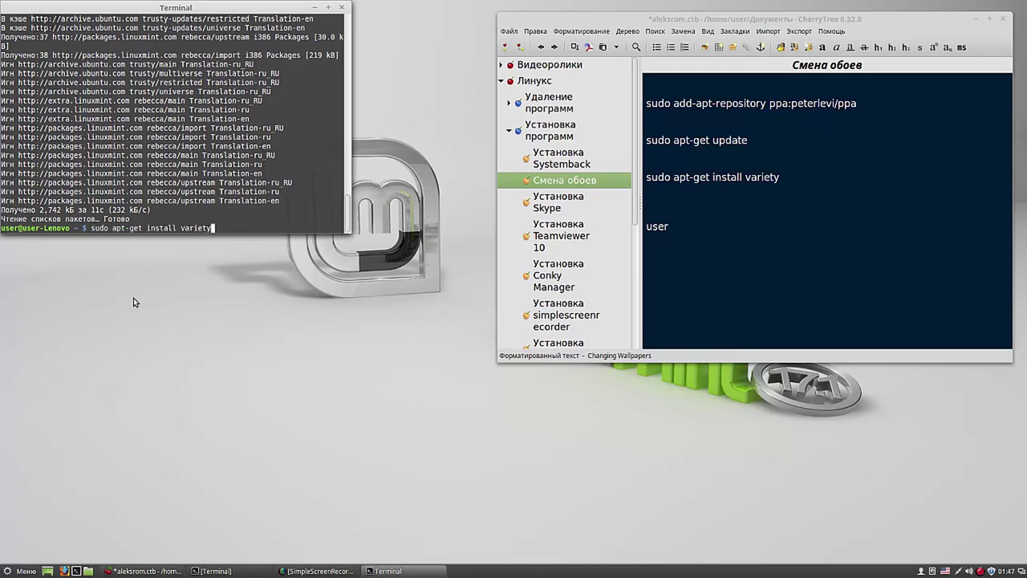
{"action": "key", "text": "Return"}
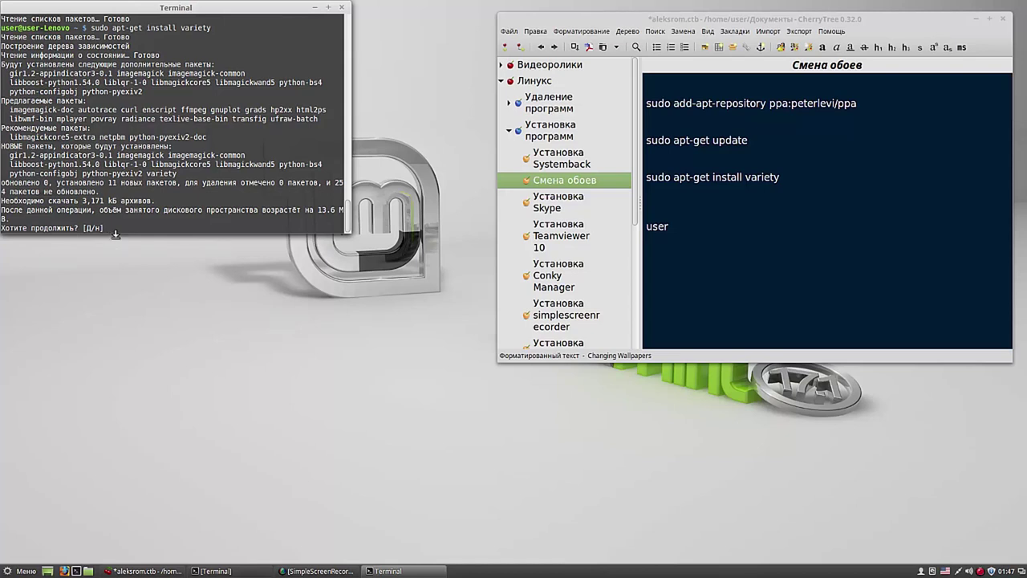
{"action": "type", "text": "y"}
{"action": "key", "text": "Return"}
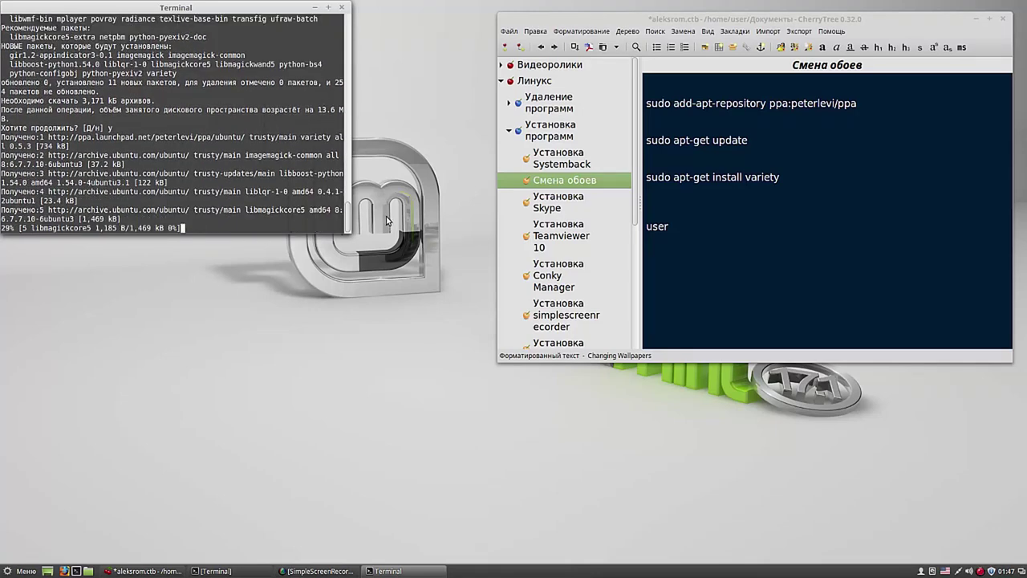
Step: Move the Terminal aside and minimize it once the Variety install finishes
{"action": "left_click", "coordinate": [620, 21]}
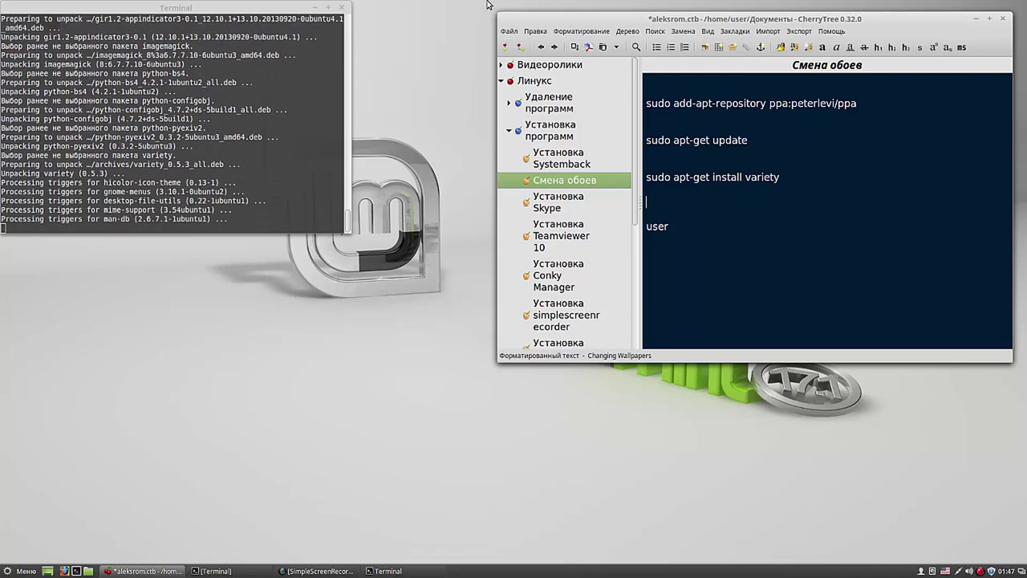
{"action": "left_click_drag", "start_coordinate": [266, 10], "coordinate": [359, 24]}
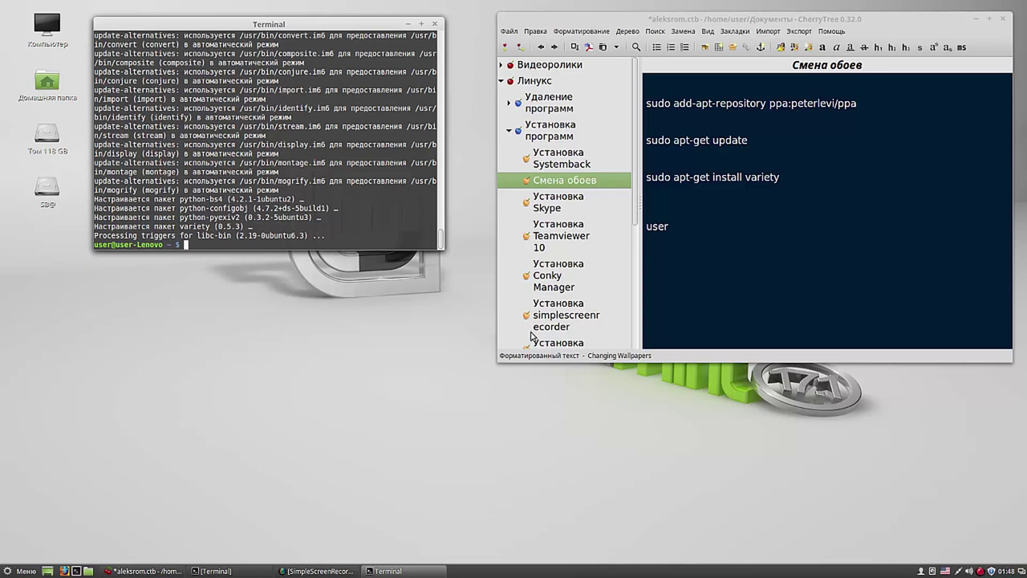
{"action": "left_click", "coordinate": [408, 24]}
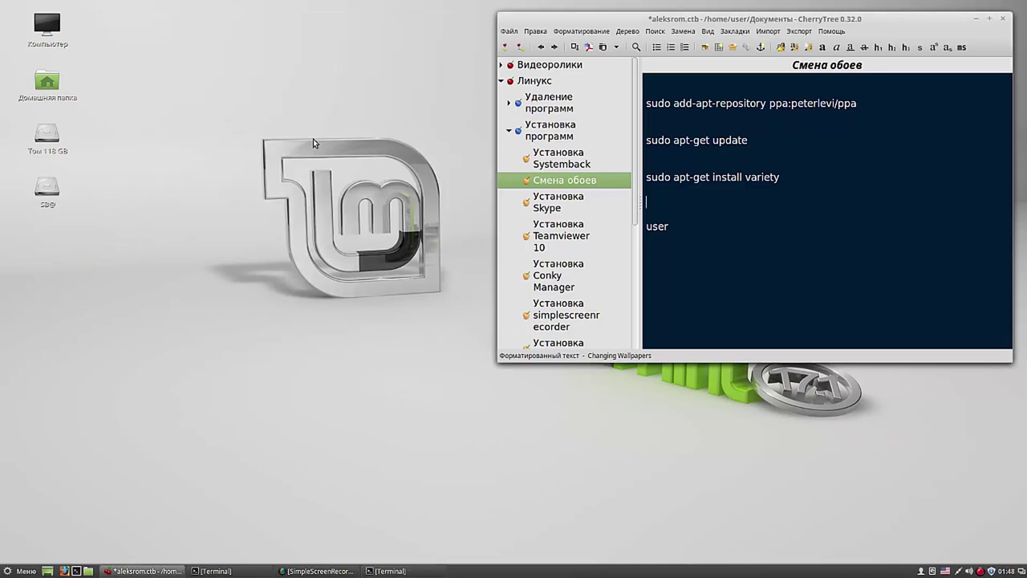
Step: Search the Cinnamon menu for 'var' and launch Variety
{"action": "left_click", "coordinate": [25, 571]}
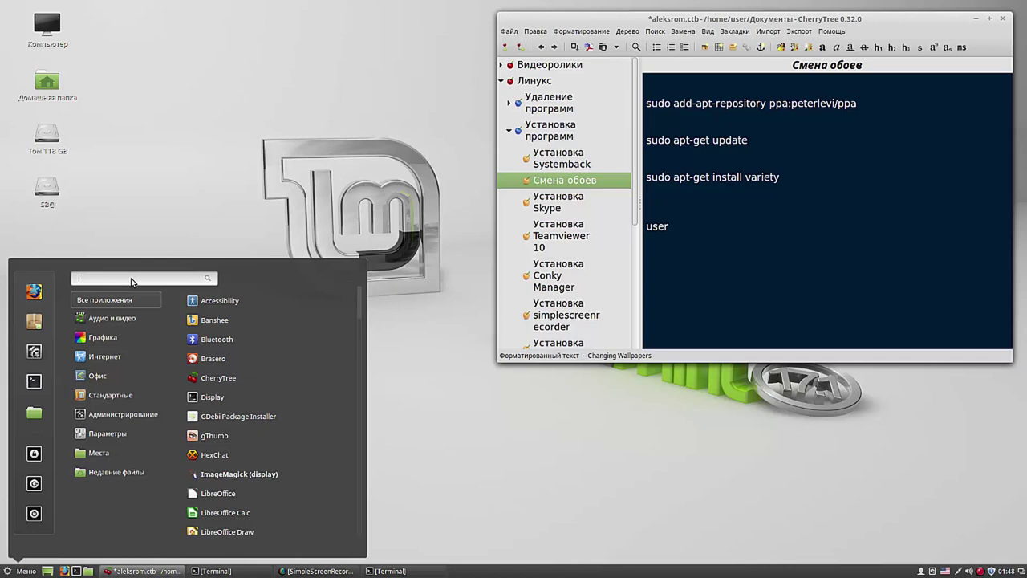
{"action": "type", "text": "v"}
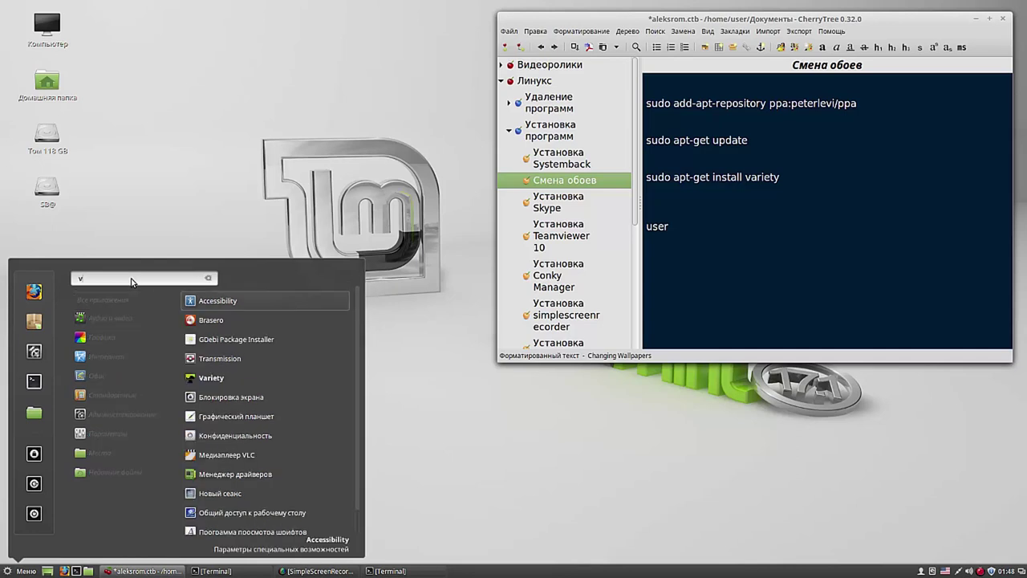
{"action": "type", "text": "ar"}
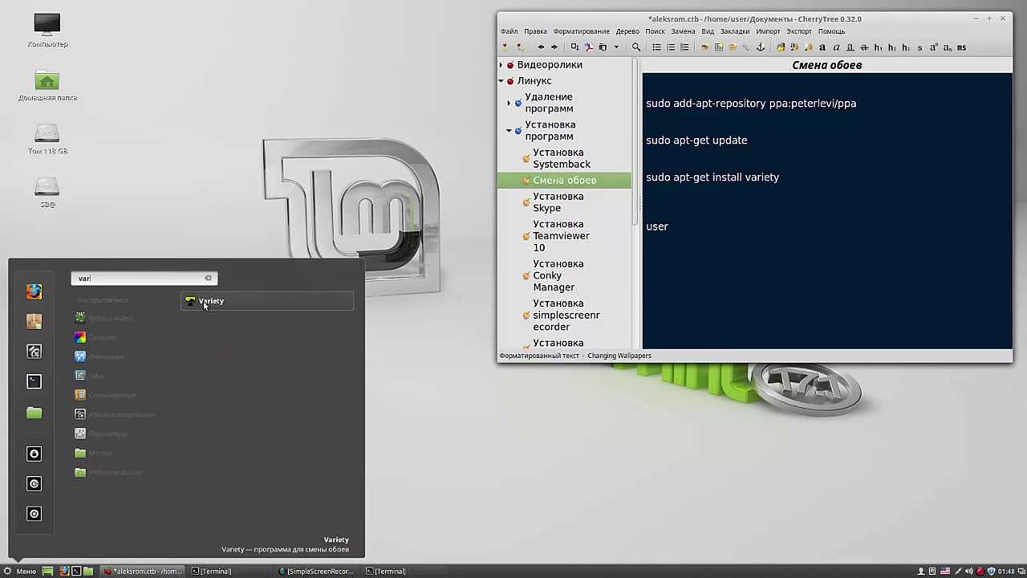
{"action": "left_click", "coordinate": [204, 302]}
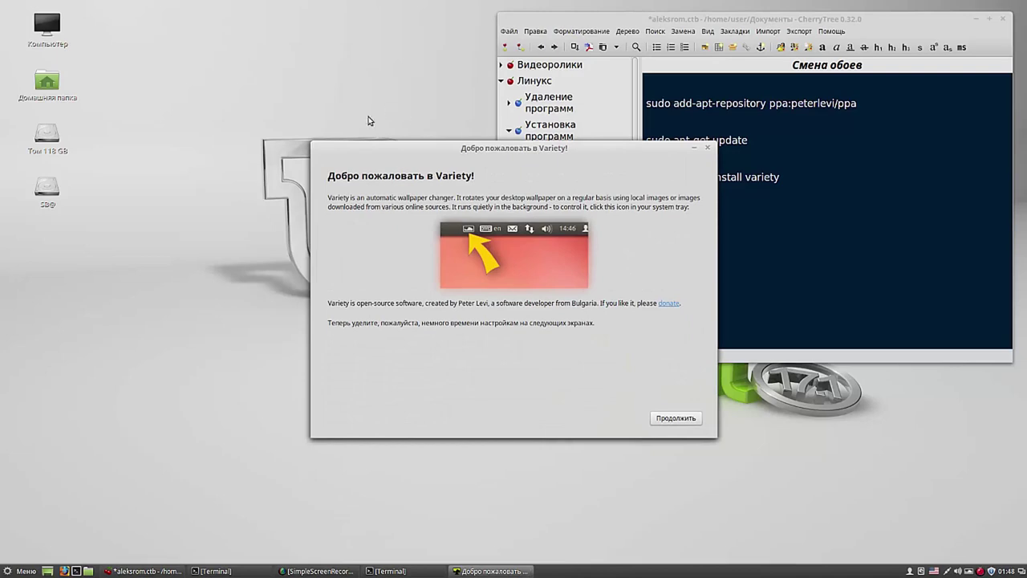
Step: Move the welcome dialog aside, continue past it, and join VRTY.ORG anonymously
{"action": "left_click_drag", "start_coordinate": [391, 150], "coordinate": [175, 22]}
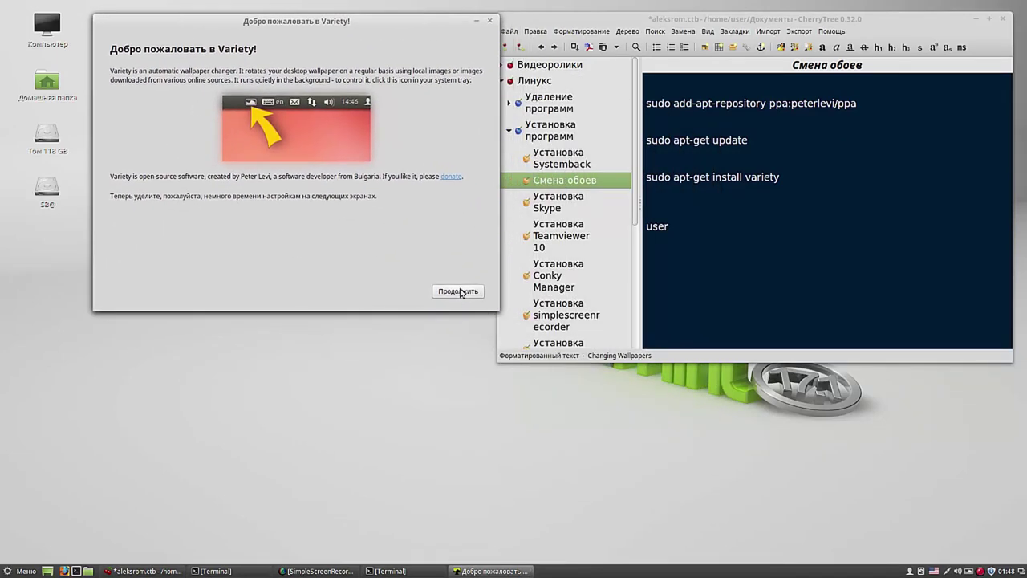
{"action": "left_click", "coordinate": [459, 291]}
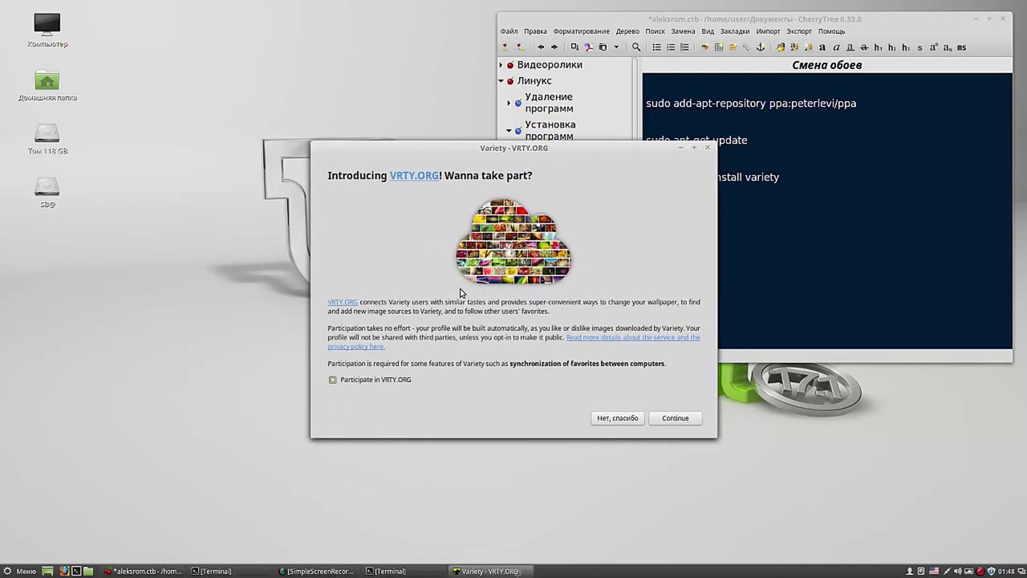
{"action": "left_click", "coordinate": [676, 419]}
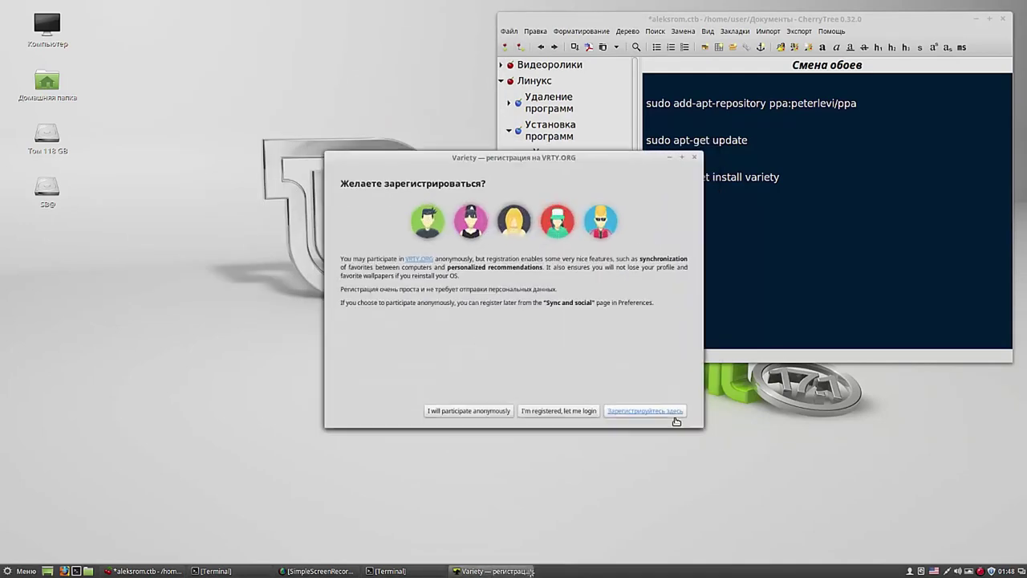
{"action": "left_click", "coordinate": [467, 420]}
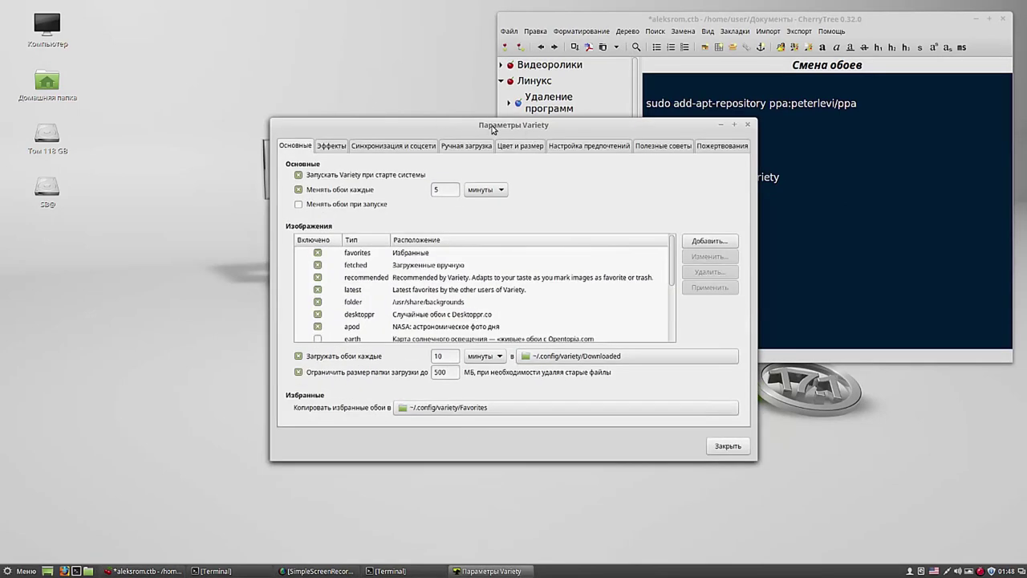
Step: Make Variety change the wallpaper on startup and every 1 minute
{"action": "left_click_drag", "start_coordinate": [497, 124], "coordinate": [270, 24]}
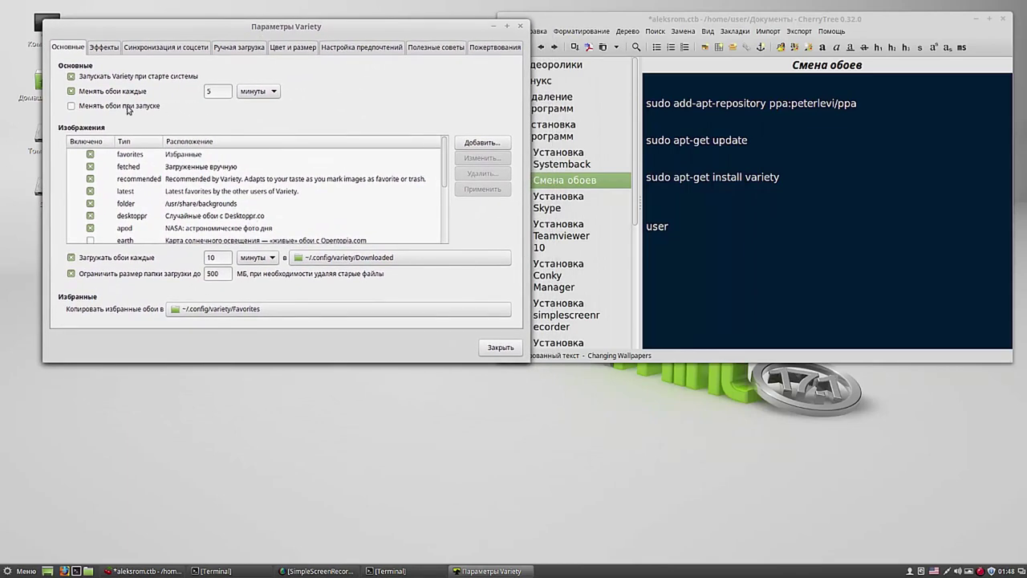
{"action": "left_click", "coordinate": [71, 107]}
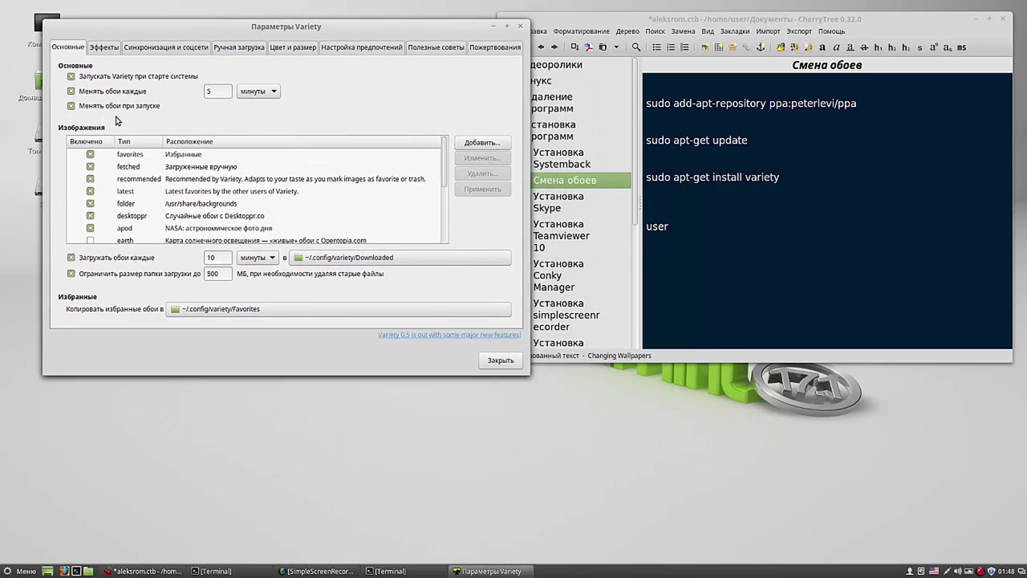
{"action": "double_click", "coordinate": [216, 91]}
{"action": "type", "text": "1"}
{"action": "left_click", "coordinate": [224, 273]}
Step: Enable random wise quotes on the Эффекты tab, close preferences, and recentre the notes window
{"action": "left_click", "coordinate": [105, 48]}
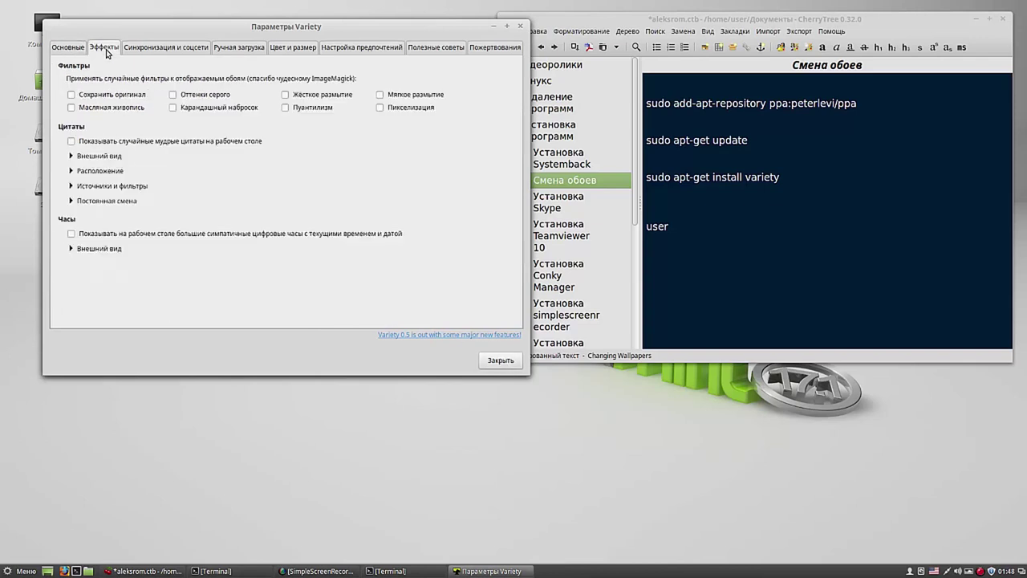
{"action": "left_click", "coordinate": [72, 142]}
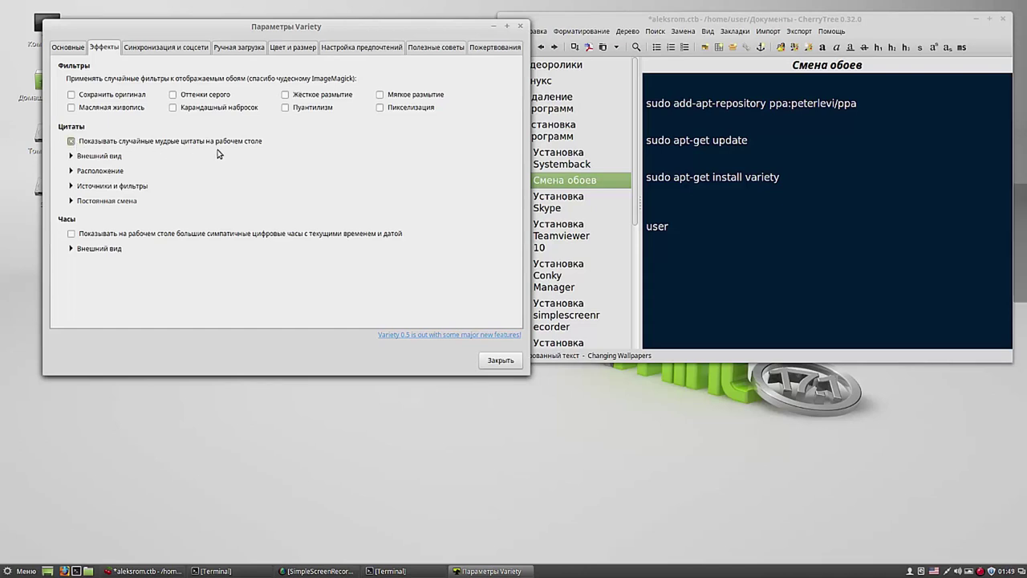
{"action": "left_click", "coordinate": [501, 362]}
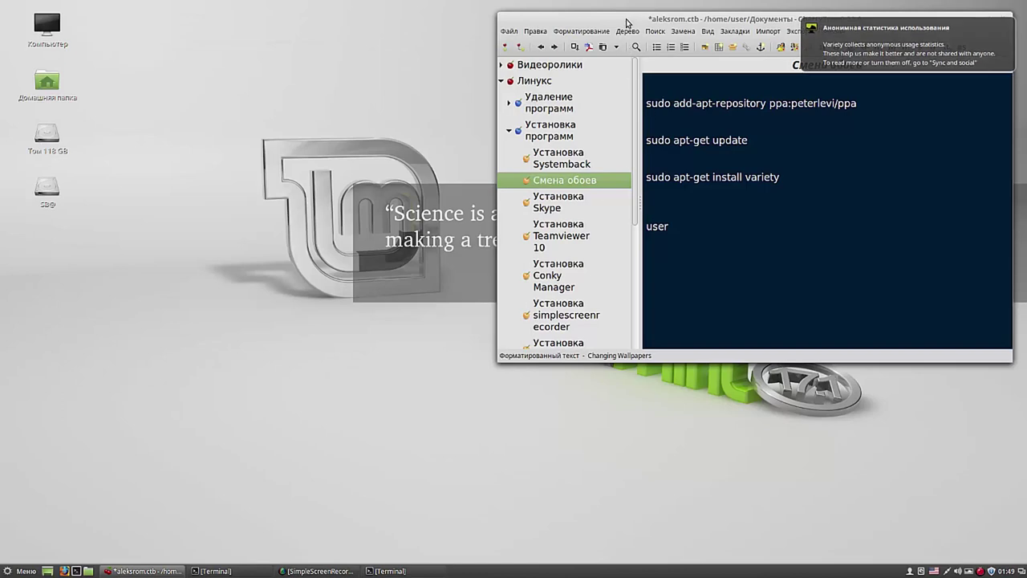
{"action": "left_click_drag", "start_coordinate": [626, 19], "coordinate": [249, 347]}
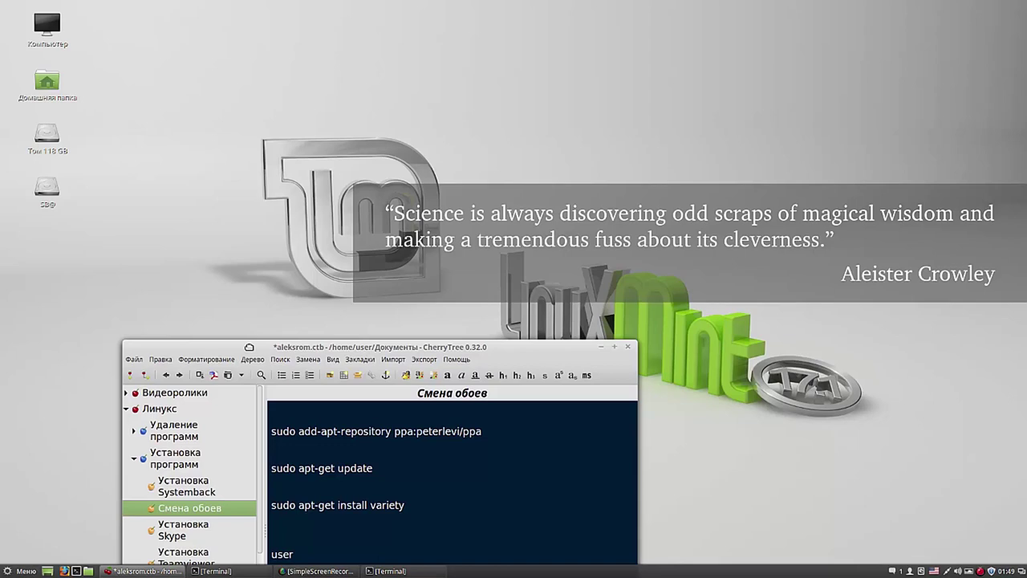
{"action": "left_click_drag", "start_coordinate": [250, 347], "coordinate": [439, 11]}
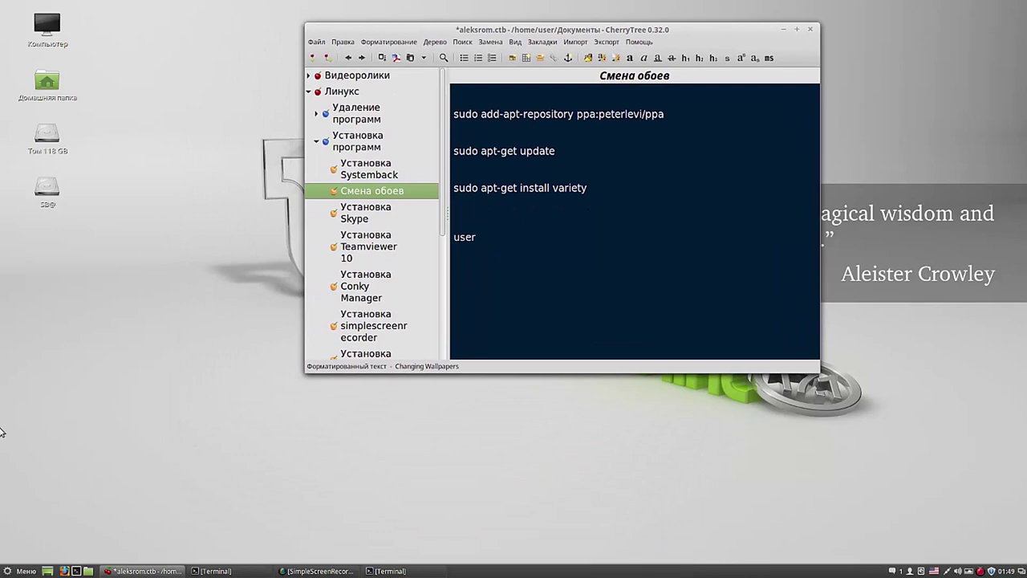
Step: Relaunch Variety via the 'var' search, uncheck the random wise quotes, and close preferences
{"action": "left_click", "coordinate": [25, 571]}
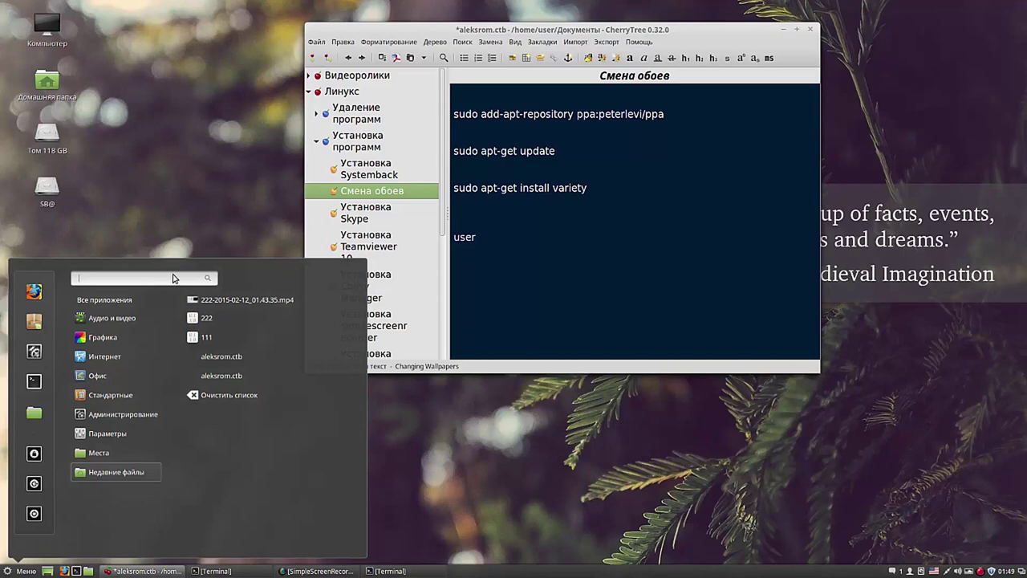
{"action": "type", "text": "var"}
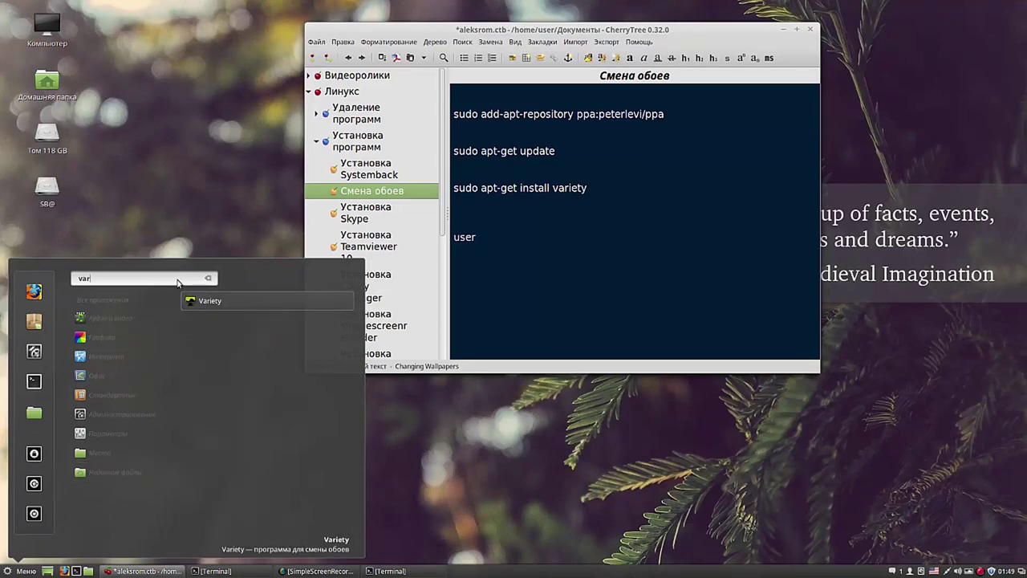
{"action": "left_click", "coordinate": [193, 300]}
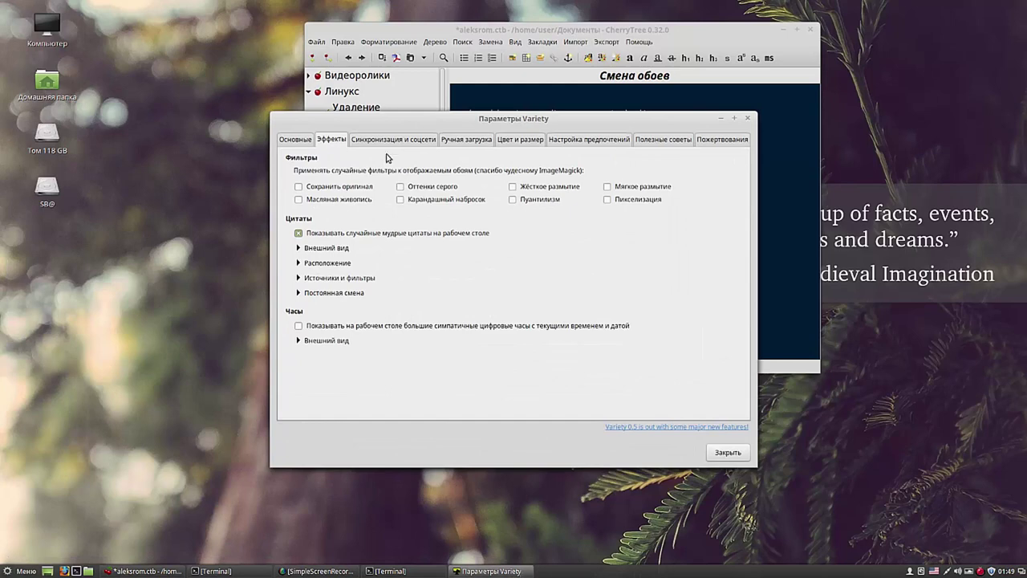
{"action": "left_click", "coordinate": [297, 234]}
{"action": "left_click", "coordinate": [722, 451]}
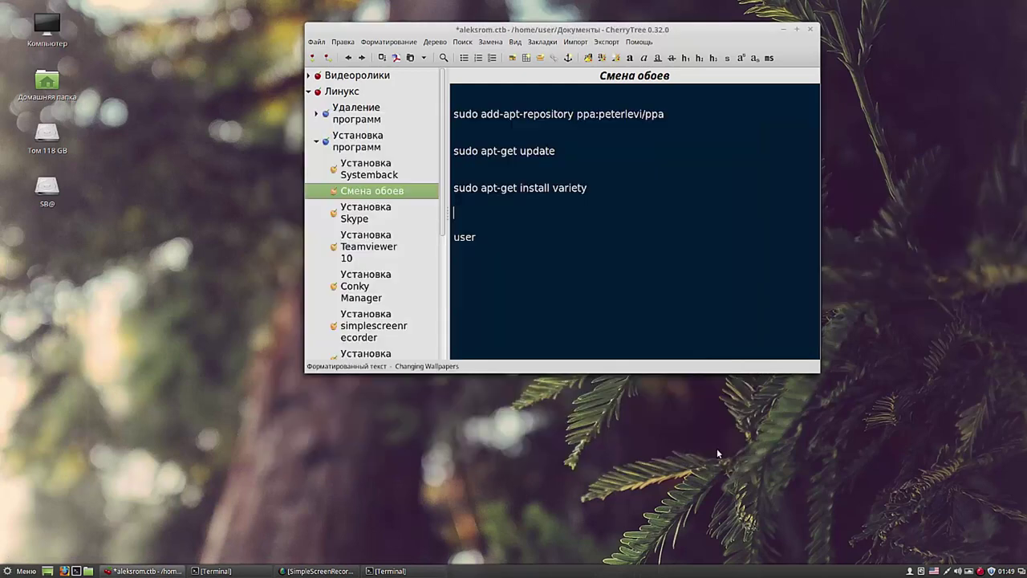
{"action": "left_click_drag", "start_coordinate": [708, 32], "coordinate": [858, 46]}
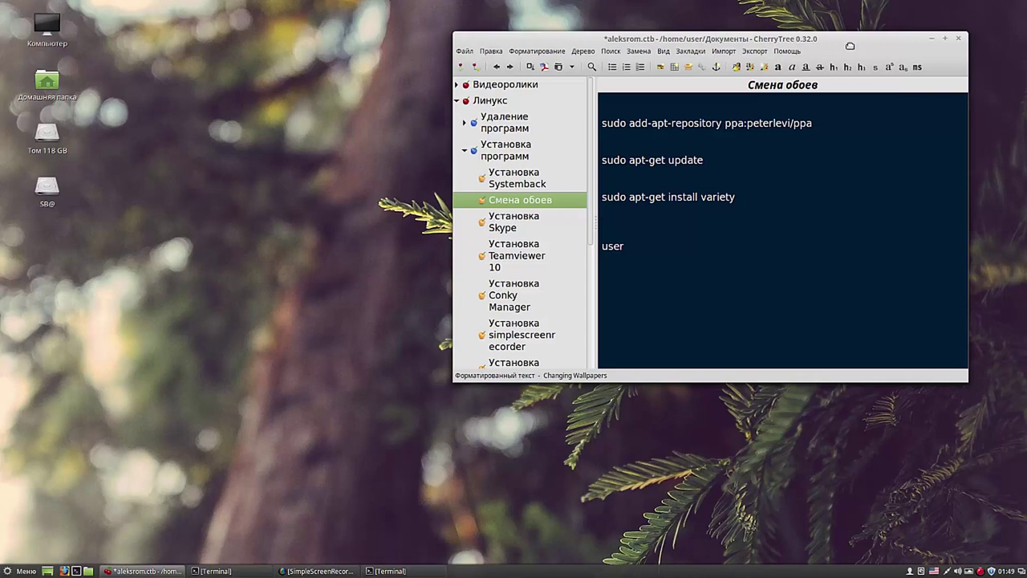
{"action": "left_click_drag", "start_coordinate": [851, 50], "coordinate": [755, 52]}
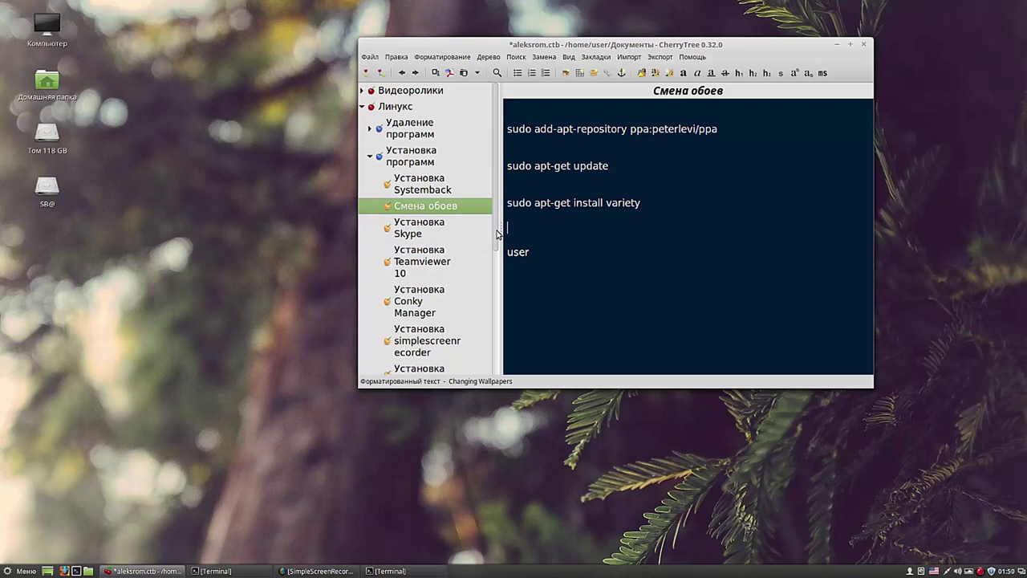
{"action": "left_click_drag", "start_coordinate": [496, 233], "coordinate": [498, 275]}
Step: Copy 'sudo add-apt-repository ppa:teejee2008/ppa' from the Установка Conky Manager note into Terminal
{"action": "left_click", "coordinate": [426, 236]}
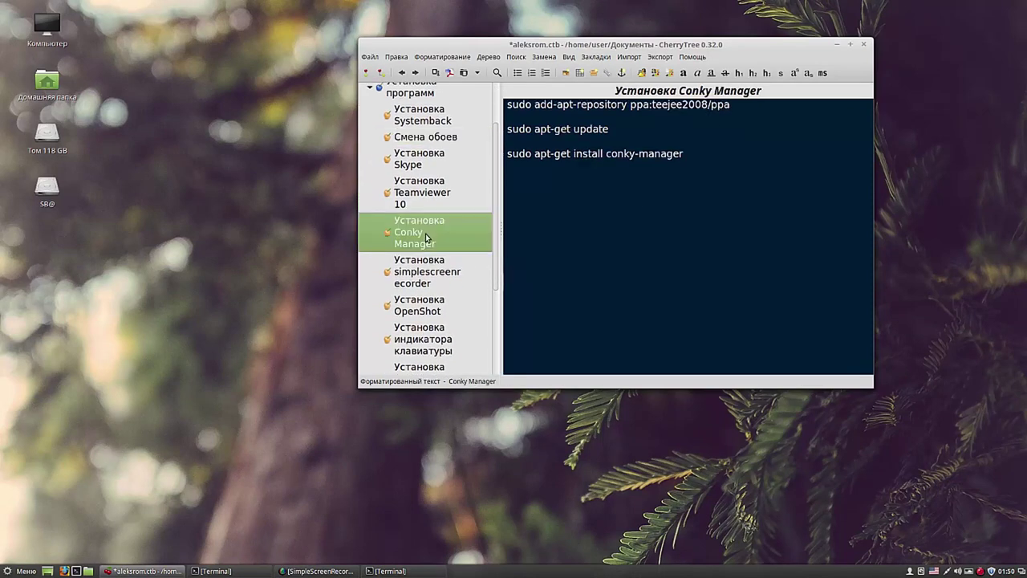
{"action": "left_click_drag", "start_coordinate": [733, 104], "coordinate": [505, 105]}
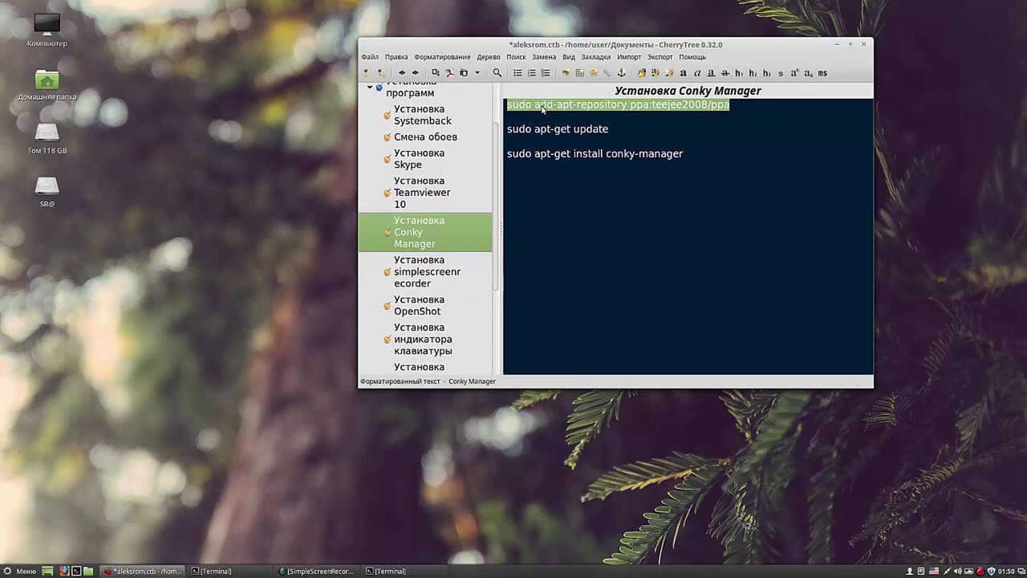
{"action": "right_click", "coordinate": [541, 105]}
{"action": "left_click", "coordinate": [567, 128]}
{"action": "left_click", "coordinate": [406, 571]}
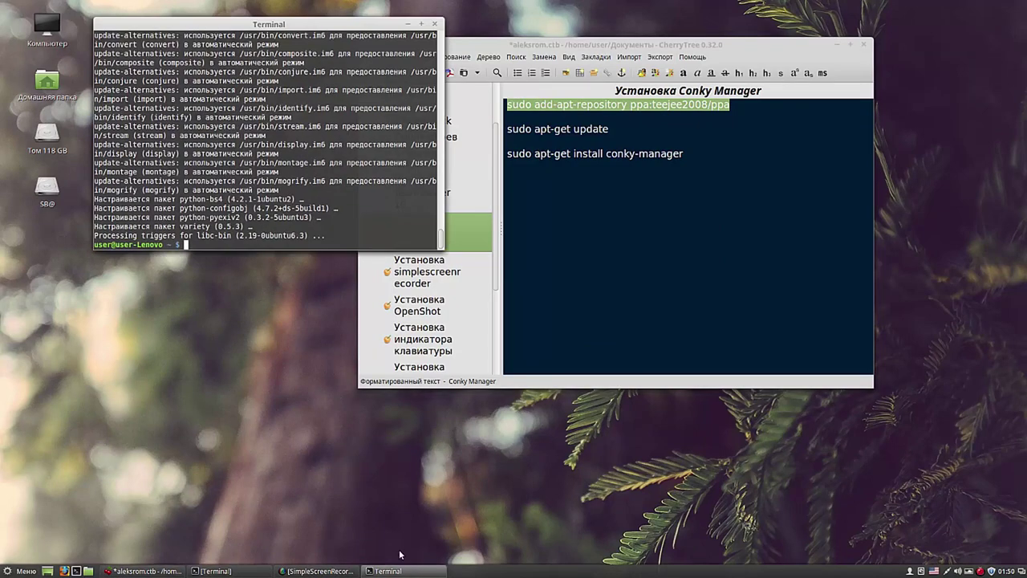
{"action": "right_click", "coordinate": [184, 244]}
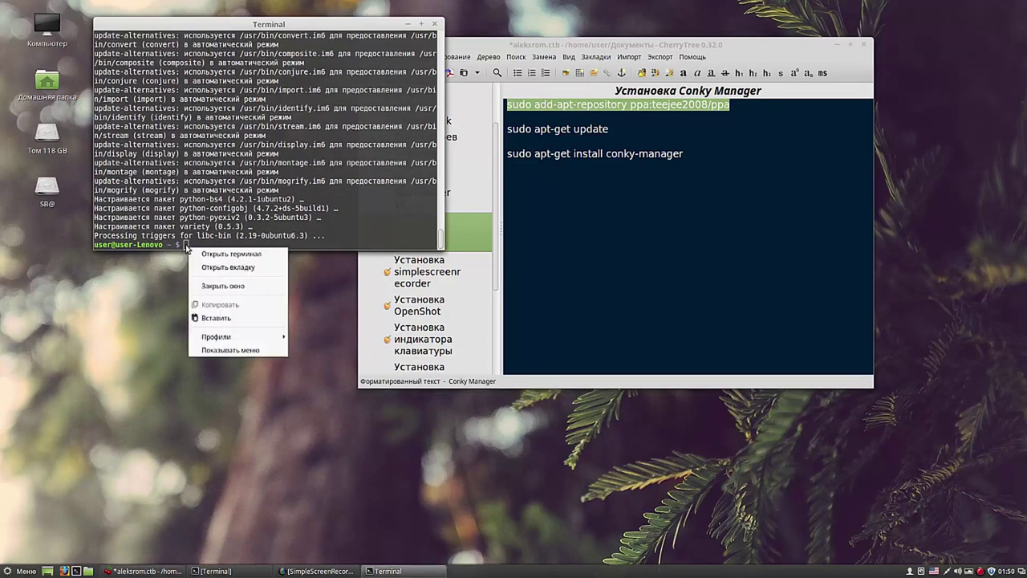
{"action": "left_click", "coordinate": [223, 317]}
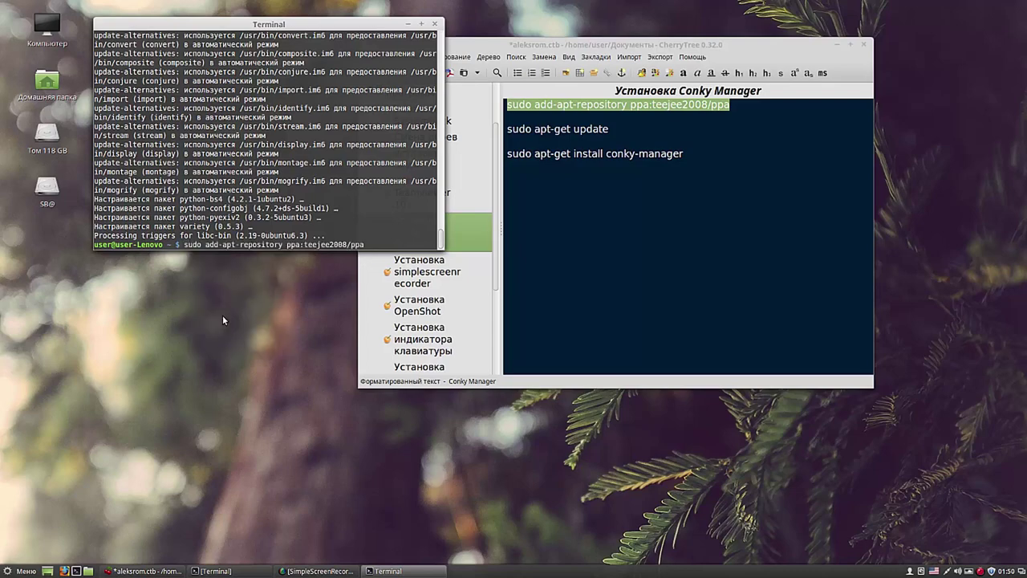
Step: Add the teejee2008 repository, then paste and run 'sudo apt-get update'
{"action": "key", "text": "Return"}
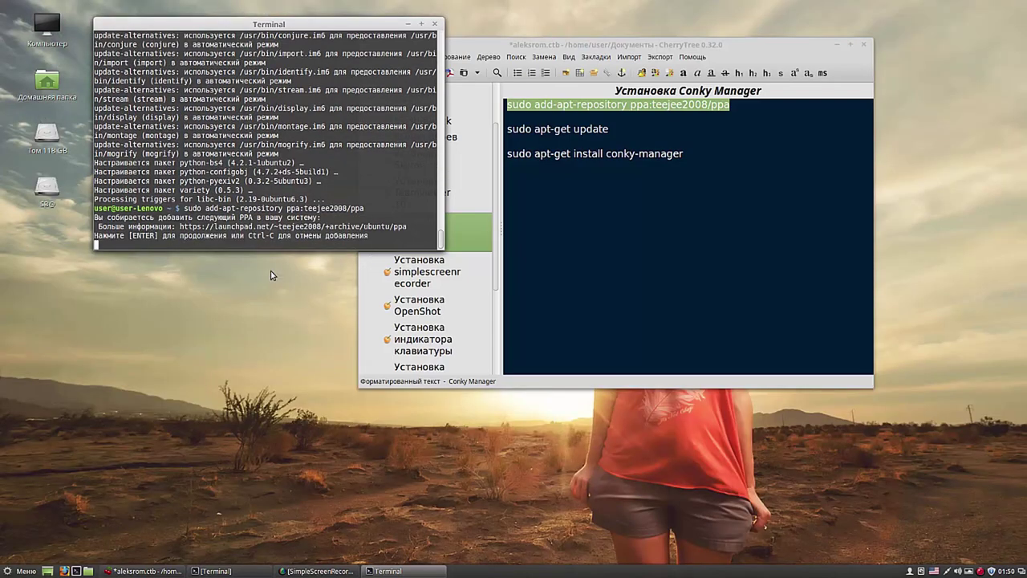
{"action": "key", "text": "Return"}
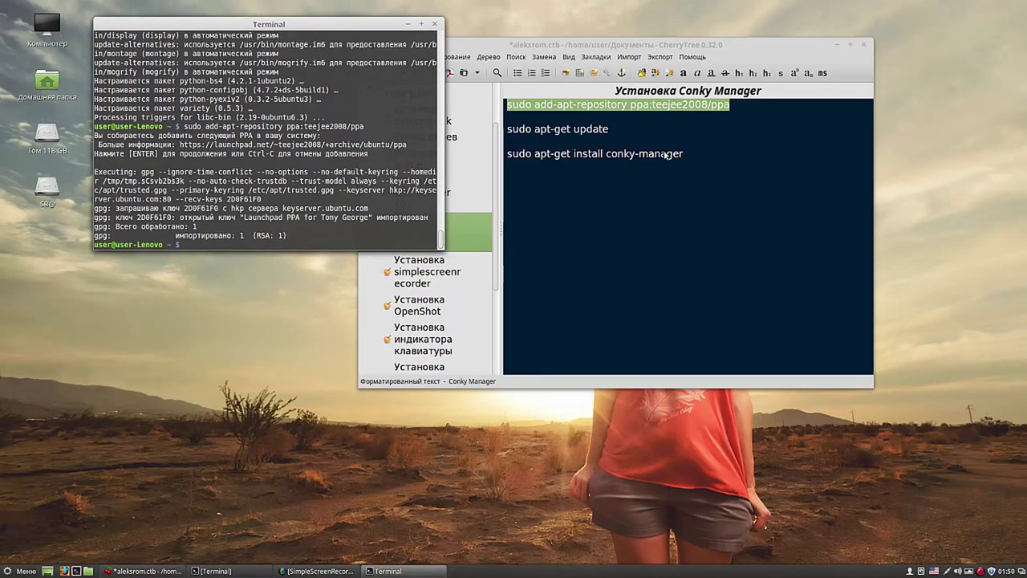
{"action": "left_click_drag", "start_coordinate": [610, 130], "coordinate": [503, 131]}
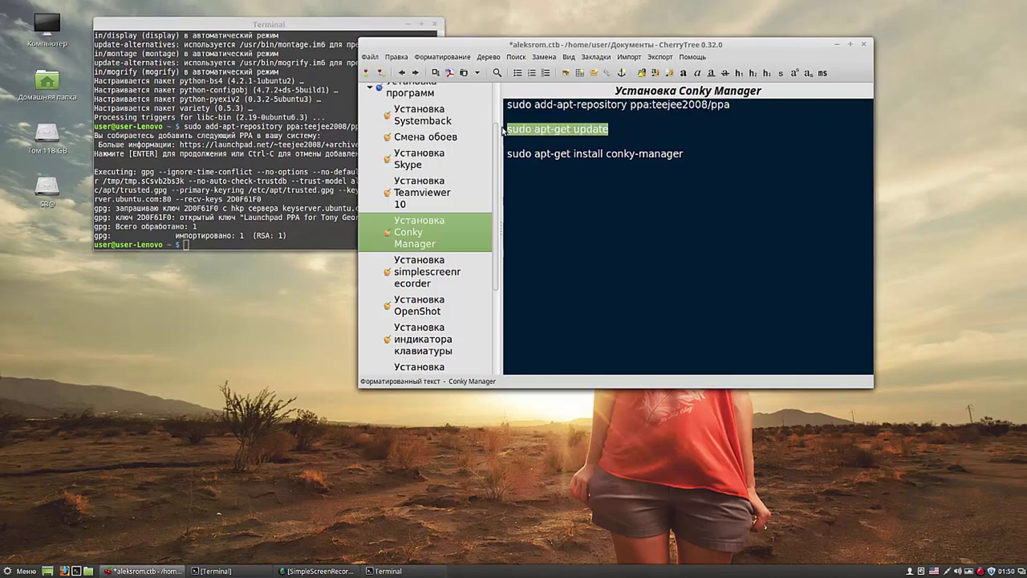
{"action": "right_click", "coordinate": [525, 133]}
{"action": "left_click", "coordinate": [548, 155]}
{"action": "left_click", "coordinate": [185, 244]}
{"action": "right_click", "coordinate": [186, 245]}
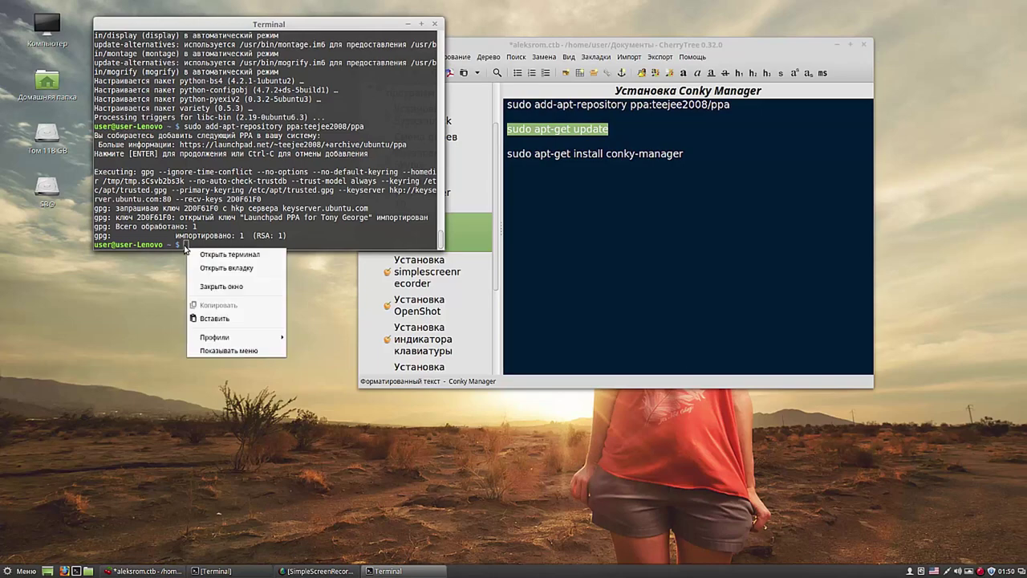
{"action": "left_click", "coordinate": [213, 317]}
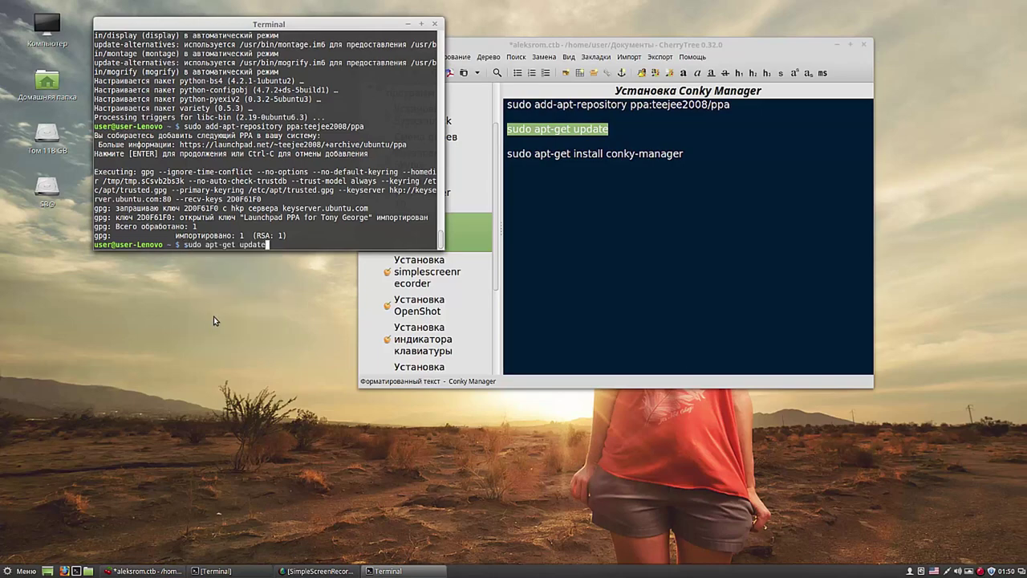
{"action": "key", "text": "Return"}
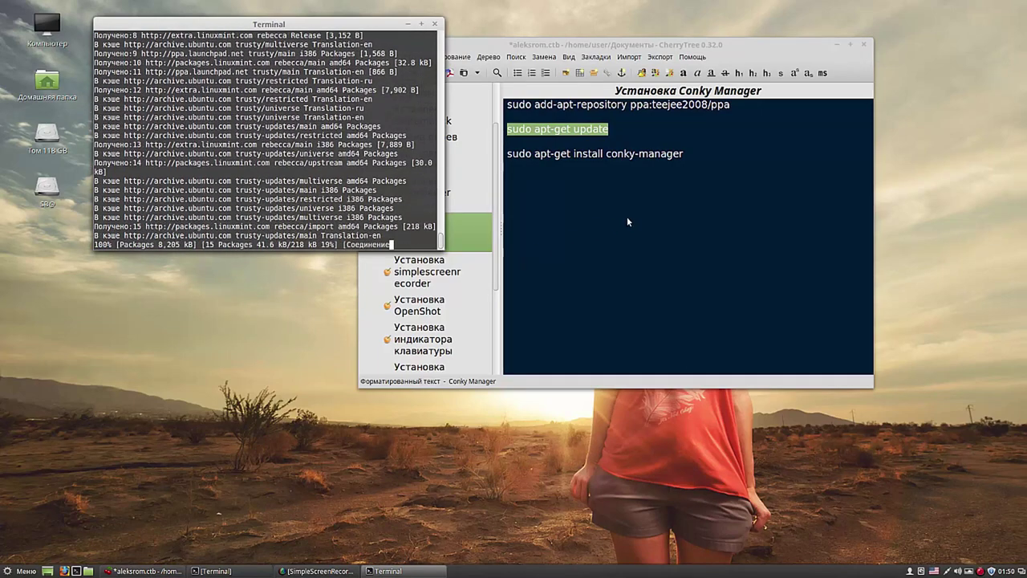
Step: Paste and run 'sudo apt-get install conky-manager', answering y to download its packages
{"action": "left_click_drag", "start_coordinate": [688, 152], "coordinate": [508, 161]}
{"action": "right_click", "coordinate": [522, 157]}
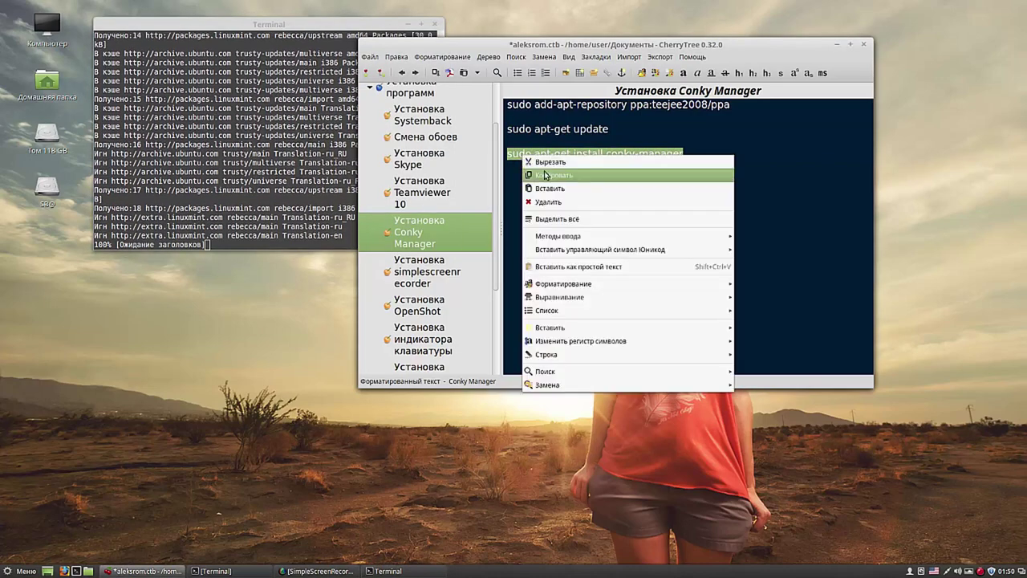
{"action": "left_click", "coordinate": [546, 173]}
{"action": "left_click_drag", "start_coordinate": [686, 47], "coordinate": [809, 25]}
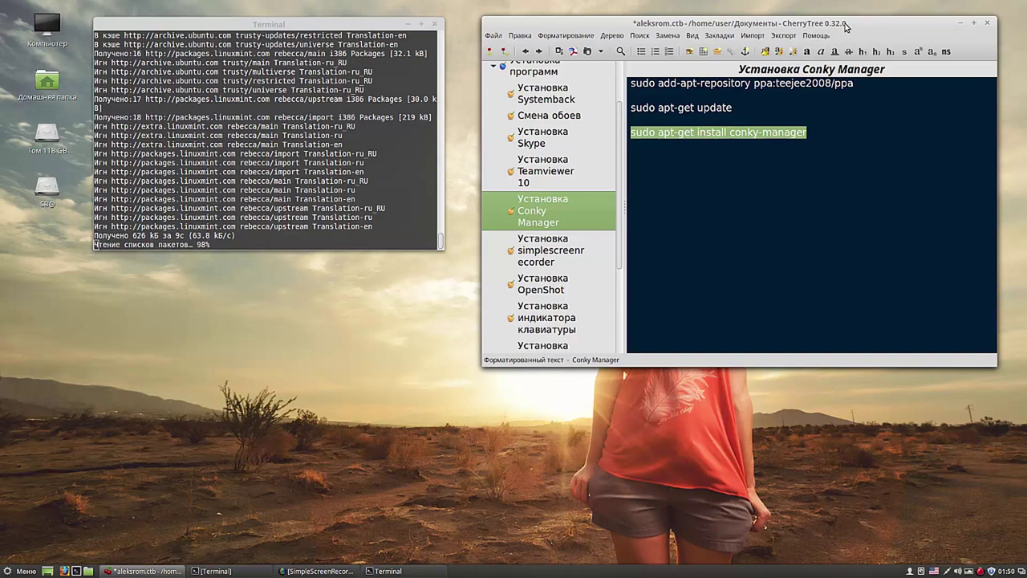
{"action": "mouse_move", "coordinate": [923, 24]}
{"action": "left_mouse_down"}
{"action": "mouse_move", "coordinate": [627, 453]}
{"action": "mouse_move", "coordinate": [676, 424]}
{"action": "mouse_move", "coordinate": [922, 61]}
{"action": "mouse_move", "coordinate": [934, 8]}
{"action": "left_mouse_up"}
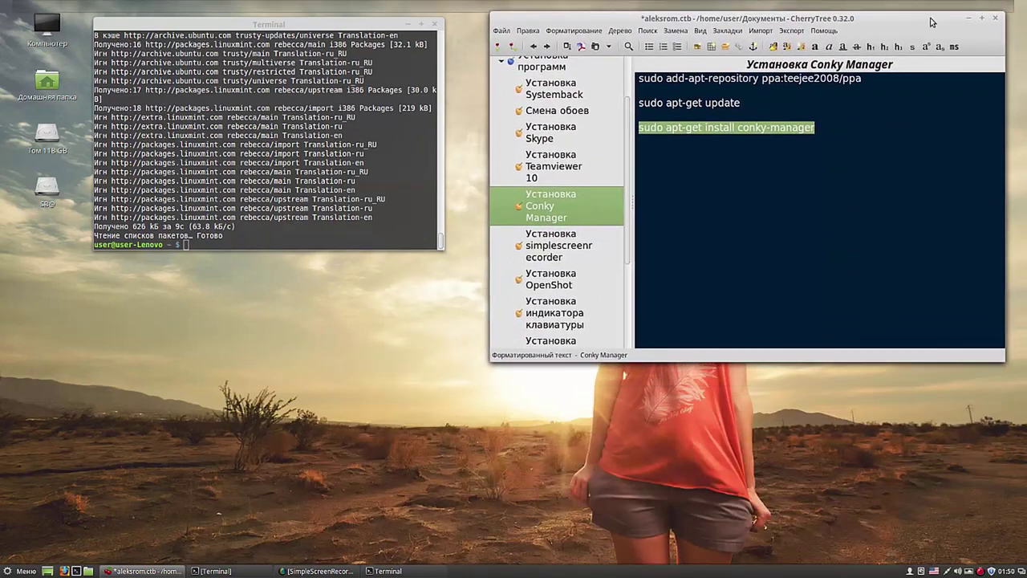
{"action": "right_click", "coordinate": [186, 244]}
{"action": "left_click", "coordinate": [225, 314]}
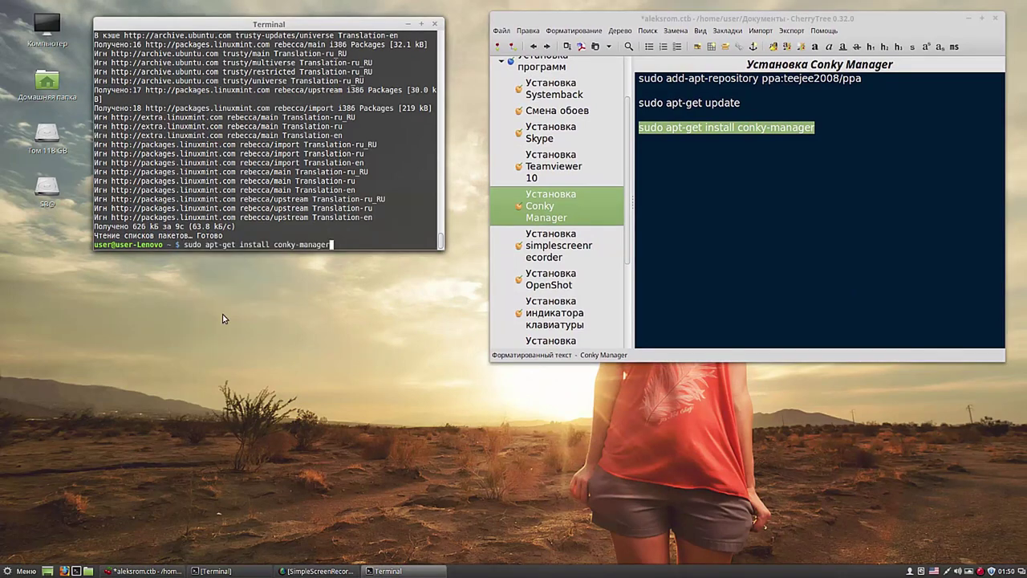
{"action": "key", "text": "Return"}
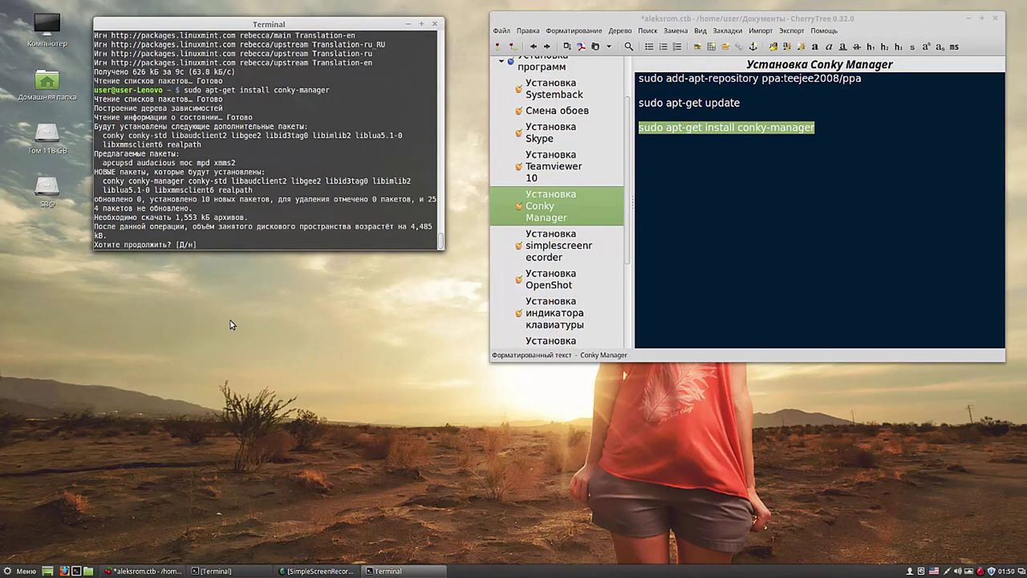
{"action": "type", "text": "y"}
{"action": "key", "text": "Return"}
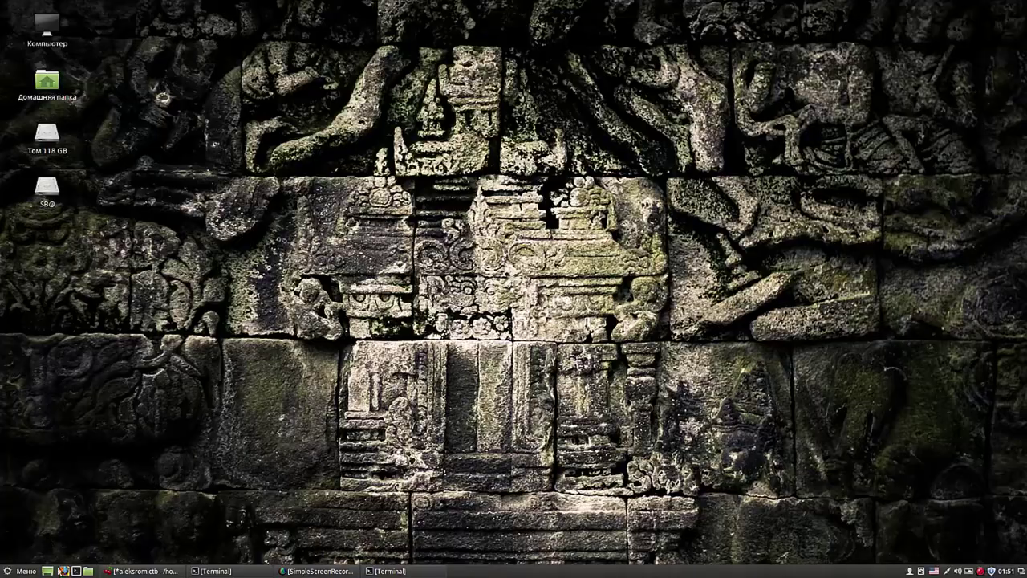
Step: Paste conky-manager into the Menu search and launch Conky Manager v2.3.3
{"action": "left_click", "coordinate": [20, 571]}
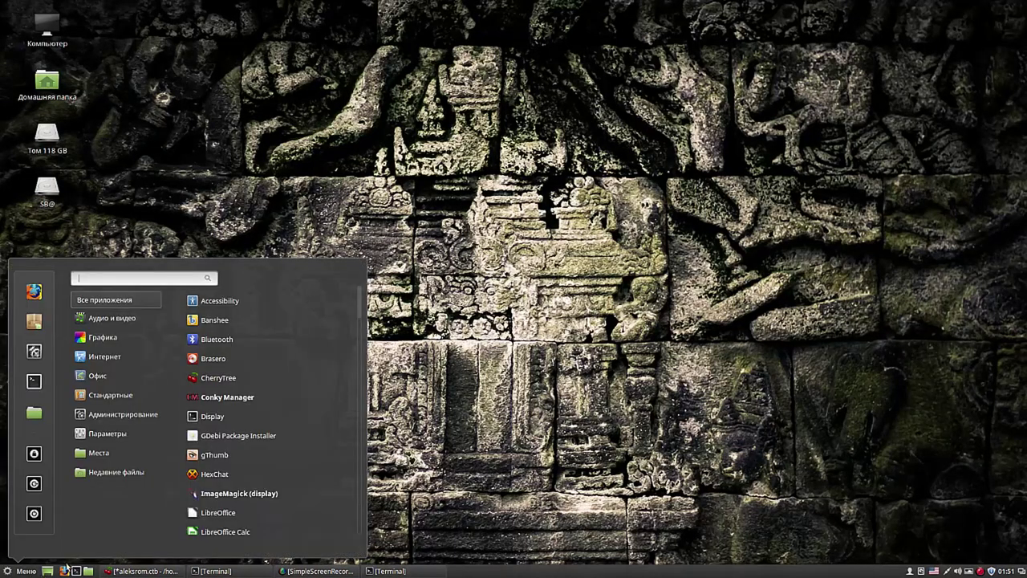
{"action": "mouse_move", "coordinate": [116, 472]}
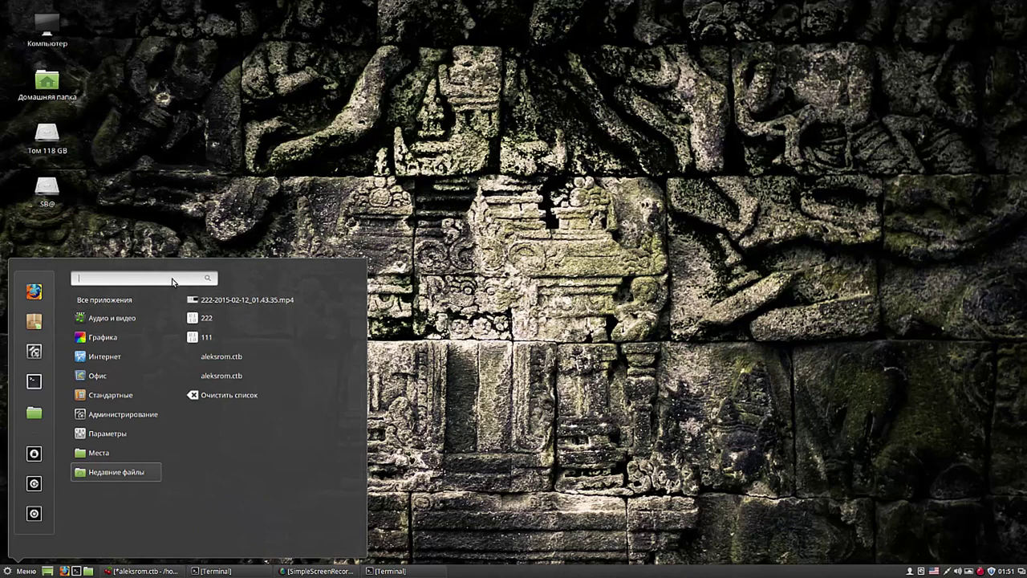
{"action": "key", "text": "ctrl+v"}
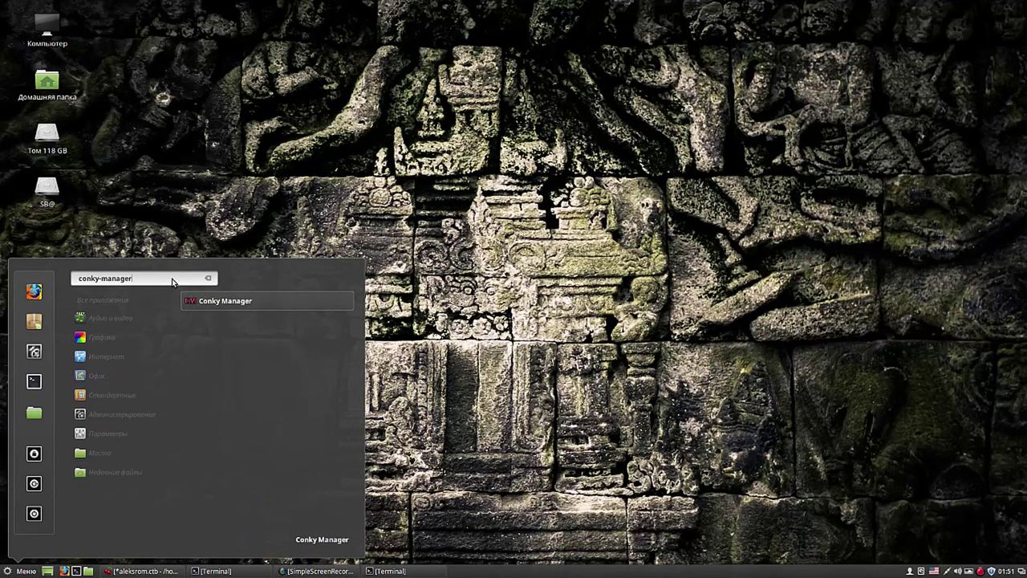
{"action": "left_click", "coordinate": [222, 302]}
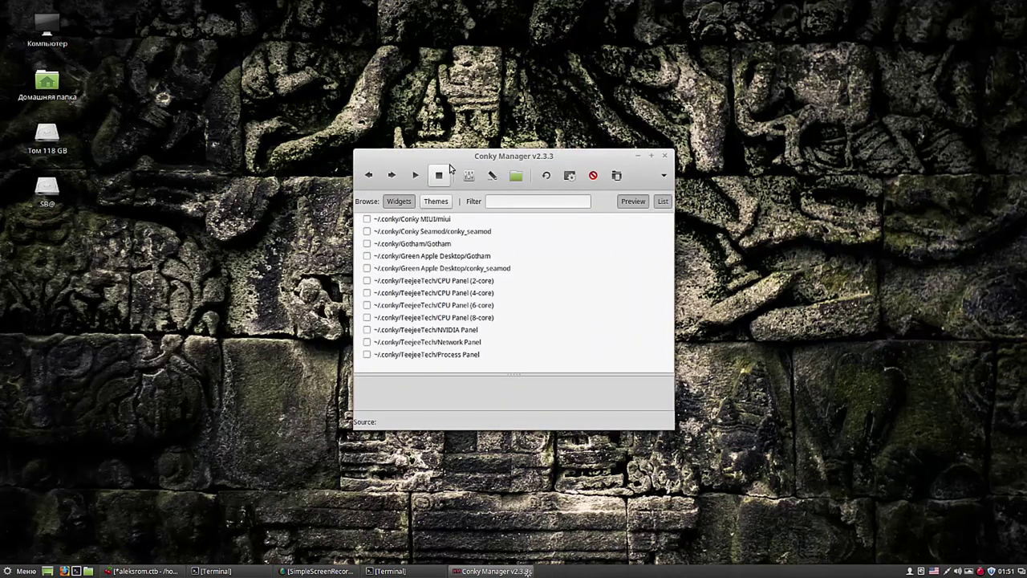
Step: Preview the conky_seamod widget in an enlarged Conky Manager window and open its Edit Widget settings
{"action": "left_click_drag", "start_coordinate": [444, 128], "coordinate": [386, 75]}
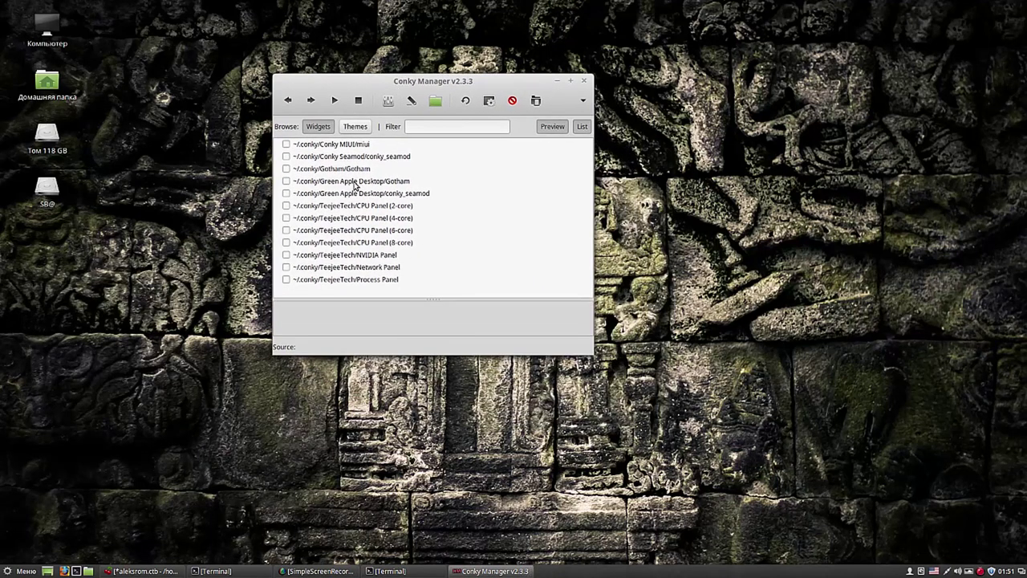
{"action": "left_click", "coordinate": [357, 146]}
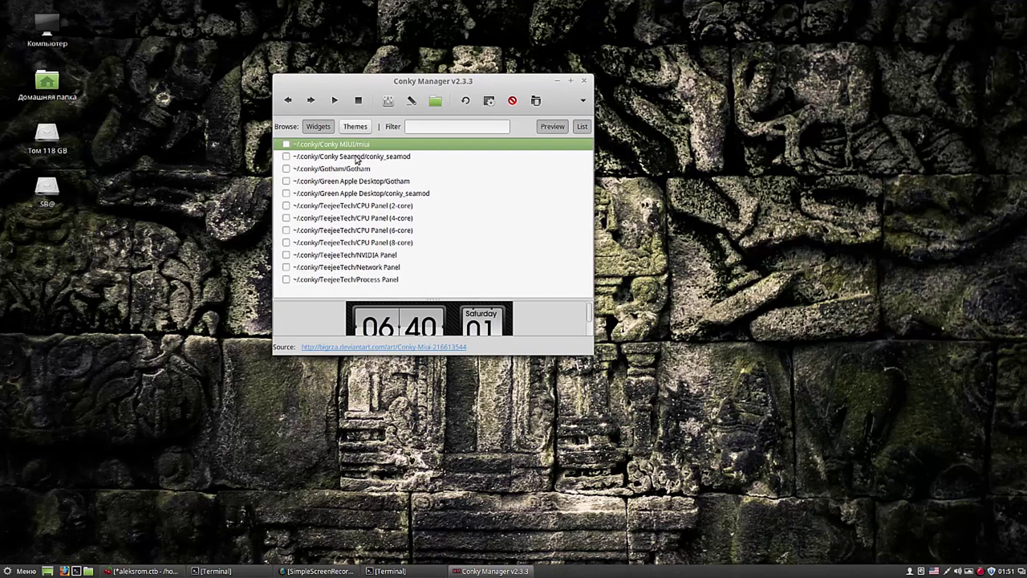
{"action": "left_click", "coordinate": [357, 157]}
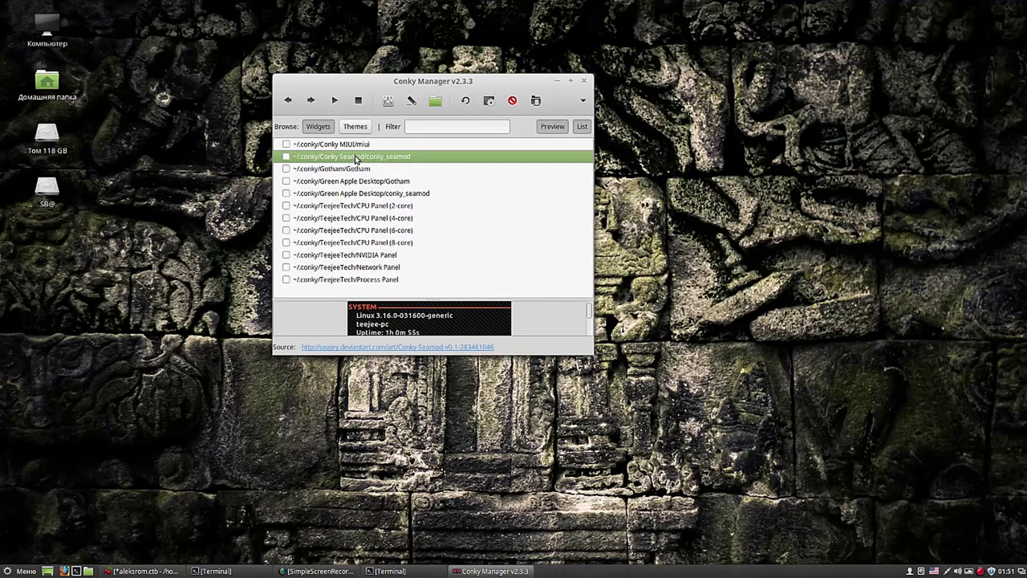
{"action": "left_click_drag", "start_coordinate": [593, 353], "coordinate": [597, 451]}
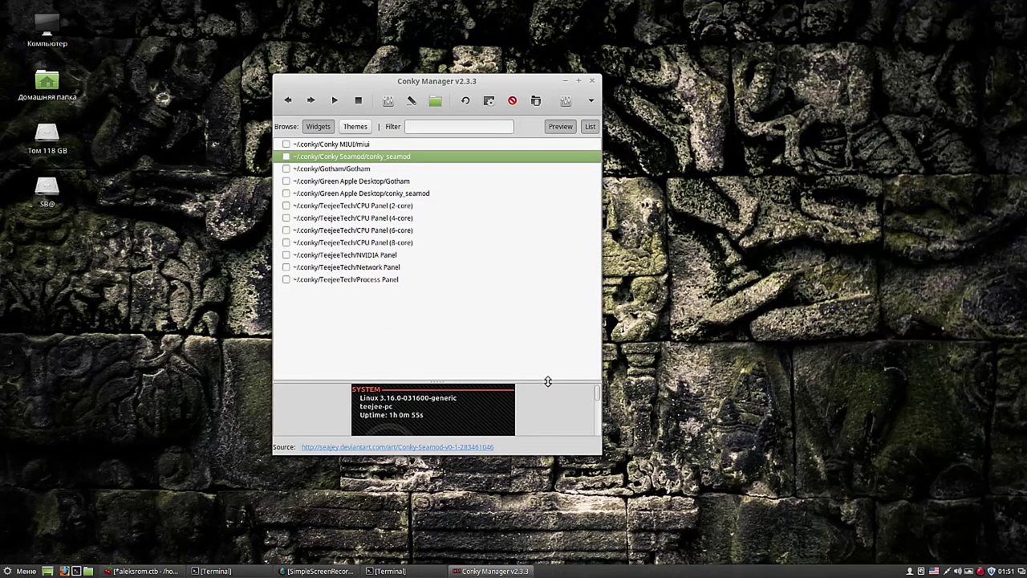
{"action": "left_click_drag", "start_coordinate": [547, 382], "coordinate": [550, 295]}
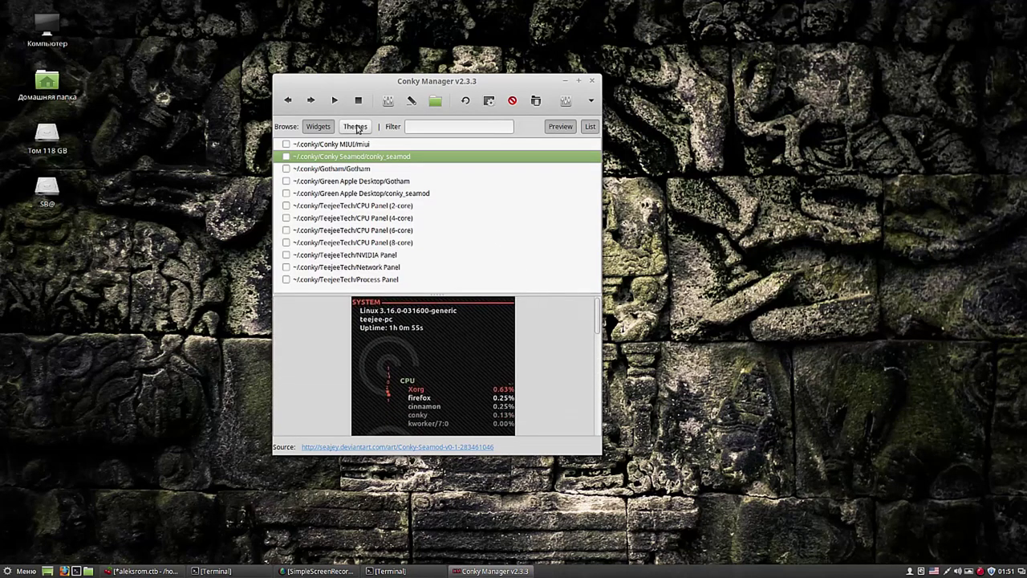
{"action": "left_click", "coordinate": [388, 100]}
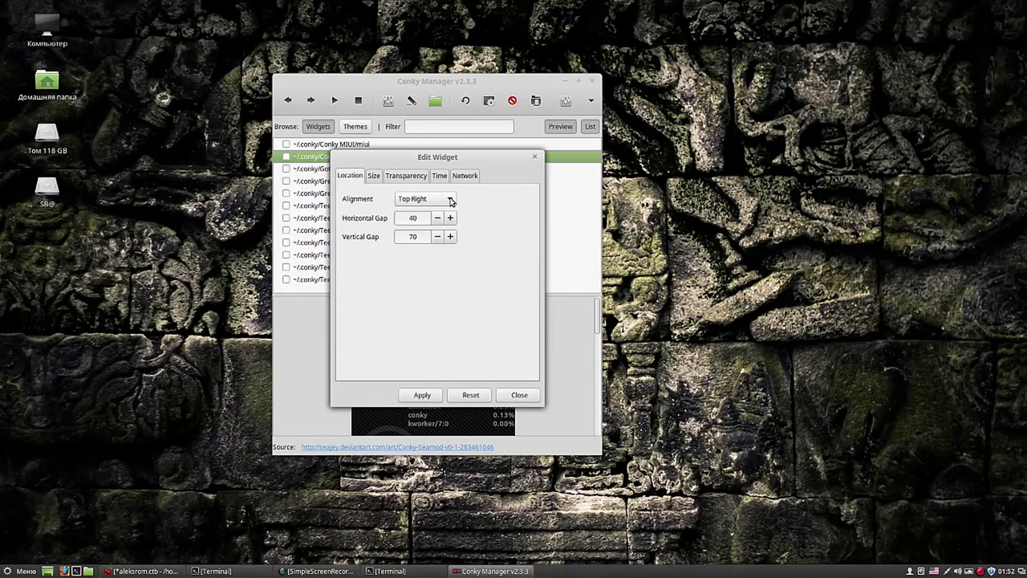
Step: Give the Seamod widget an Opaque background, apply it, and turn the widget on
{"action": "left_click", "coordinate": [406, 177]}
{"action": "left_click", "coordinate": [526, 201]}
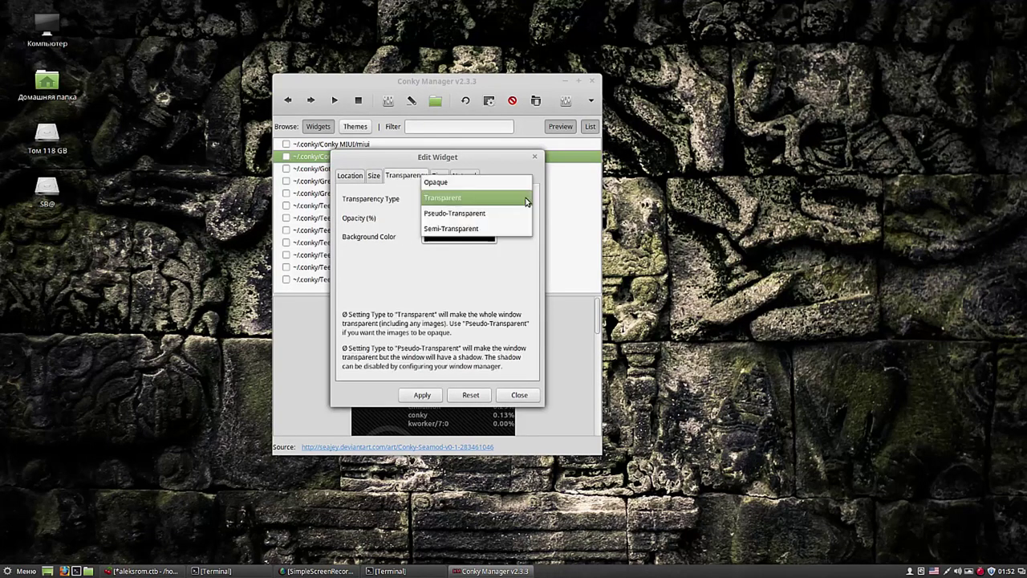
{"action": "left_click", "coordinate": [496, 184]}
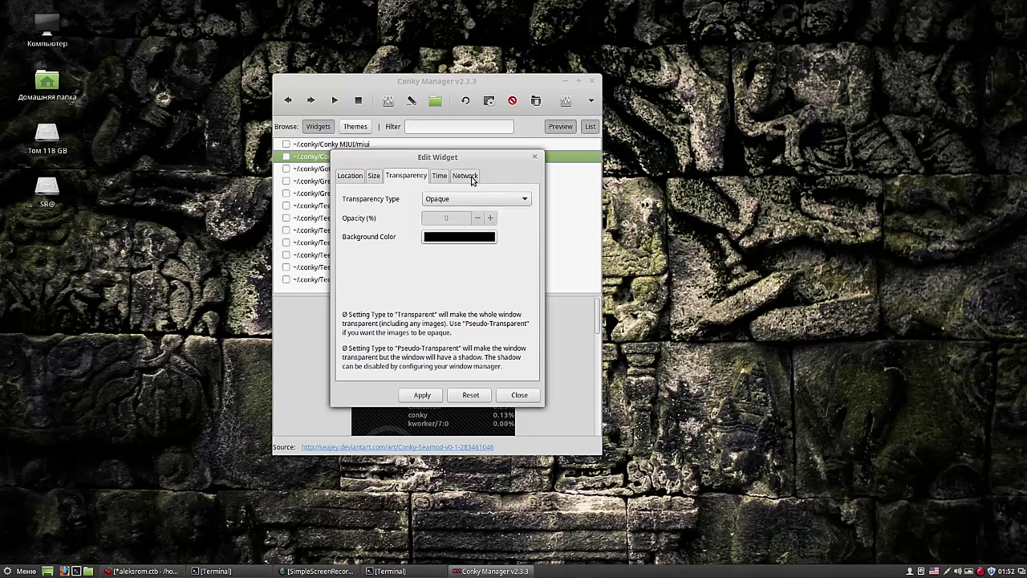
{"action": "left_click", "coordinate": [441, 176]}
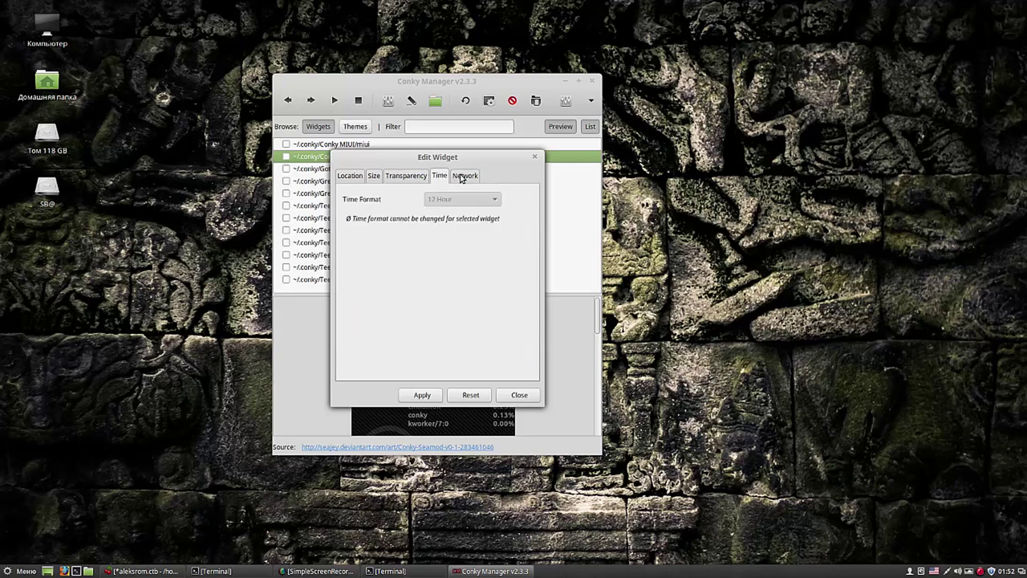
{"action": "left_click", "coordinate": [422, 395]}
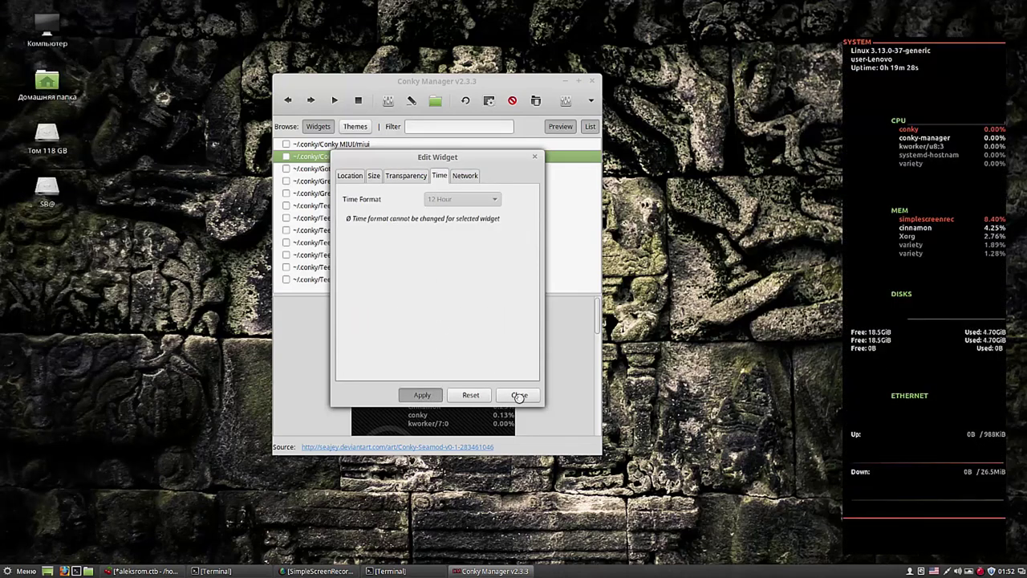
{"action": "left_click", "coordinate": [520, 397]}
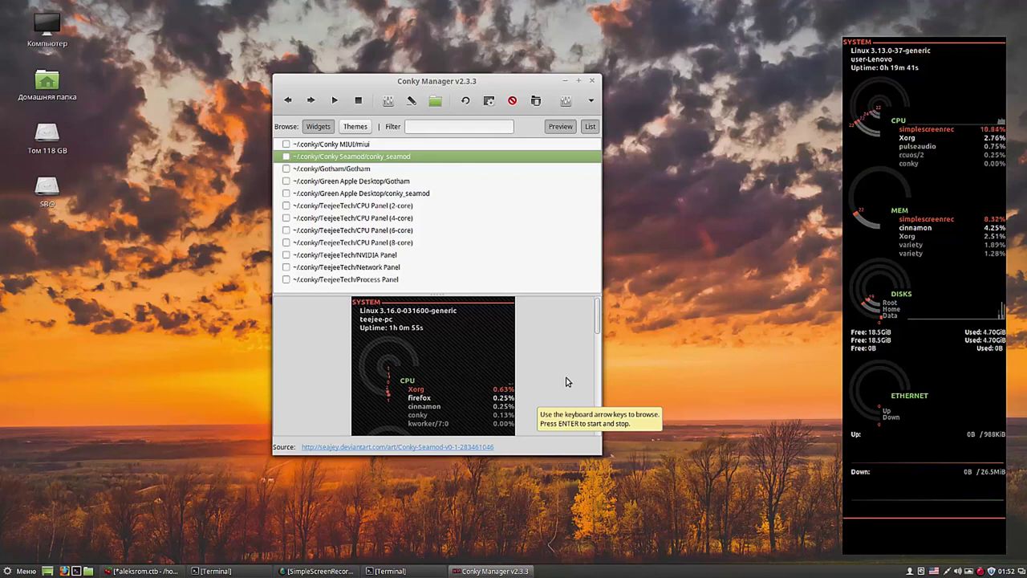
{"action": "key", "text": "Return"}
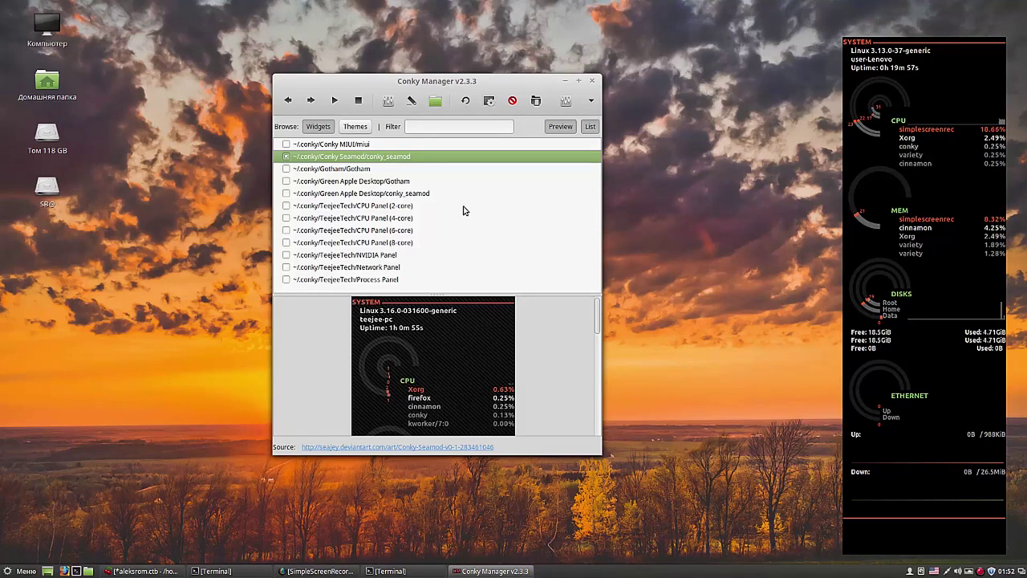
Step: Set the Gotham clock widget to 24 Hour time format with a Transparent background
{"action": "left_click", "coordinate": [361, 170]}
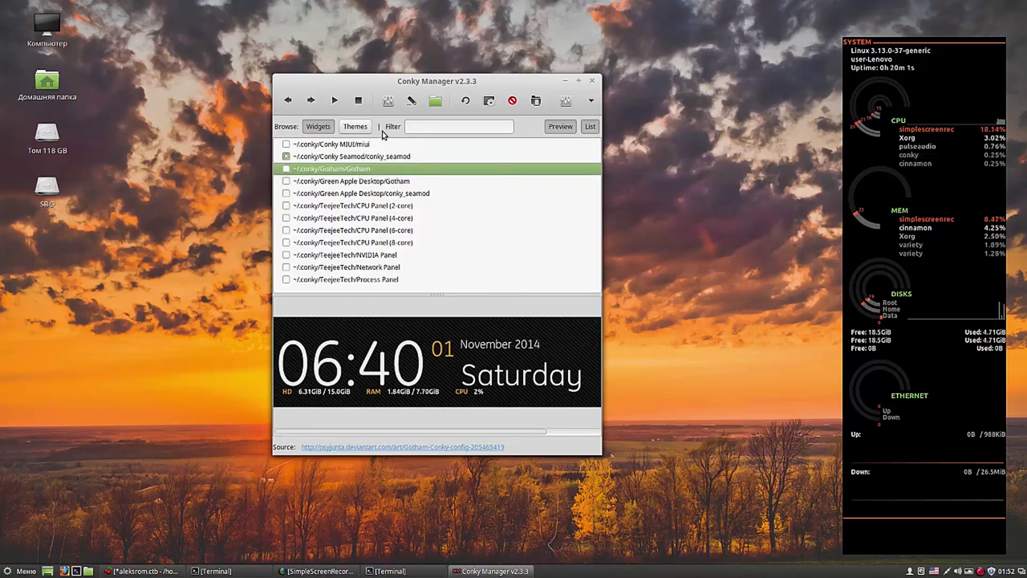
{"action": "left_click", "coordinate": [388, 101]}
{"action": "left_click", "coordinate": [439, 175]}
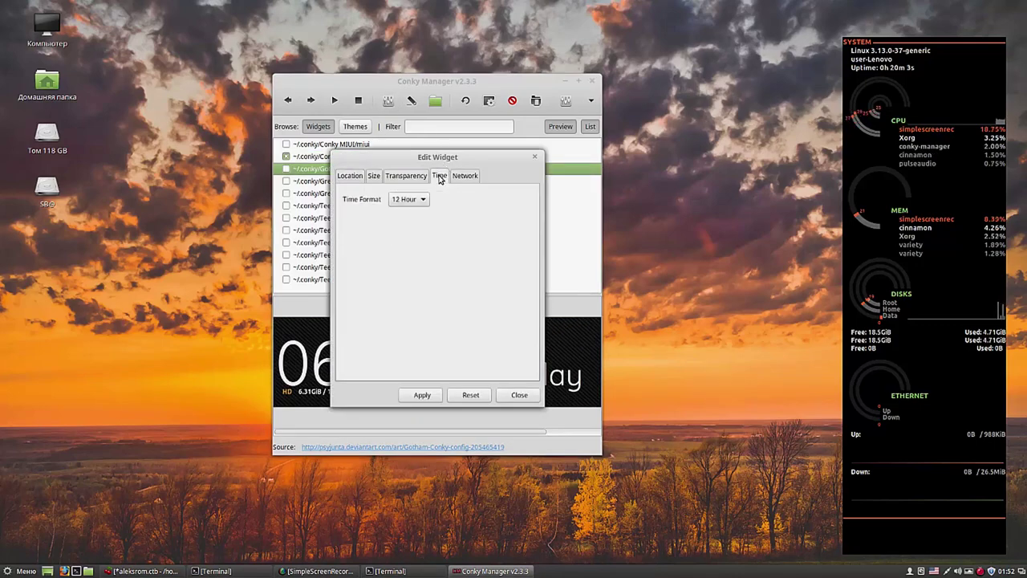
{"action": "left_click", "coordinate": [424, 200]}
{"action": "left_click", "coordinate": [419, 212]}
{"action": "left_click", "coordinate": [411, 176]}
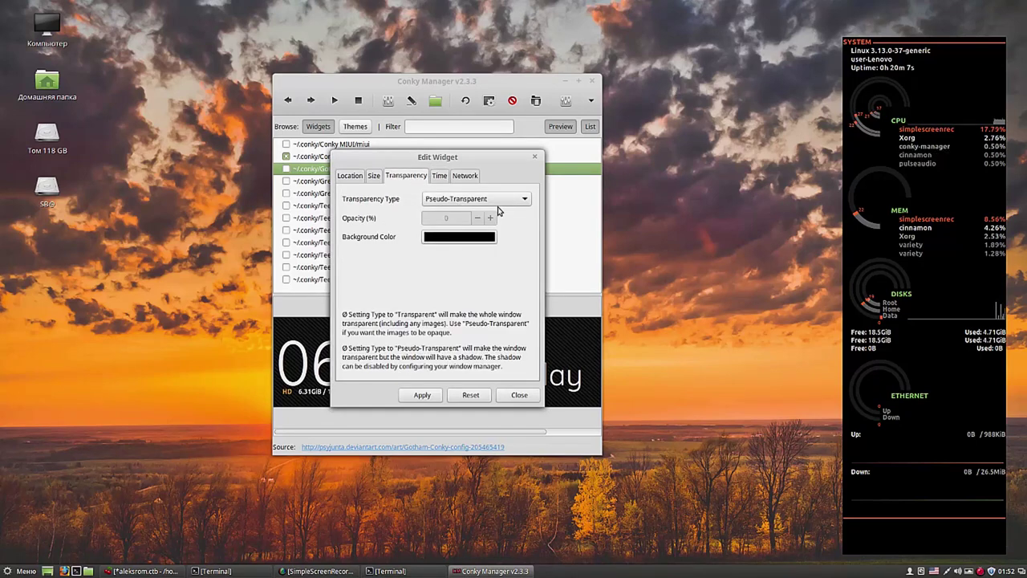
{"action": "left_click", "coordinate": [524, 203]}
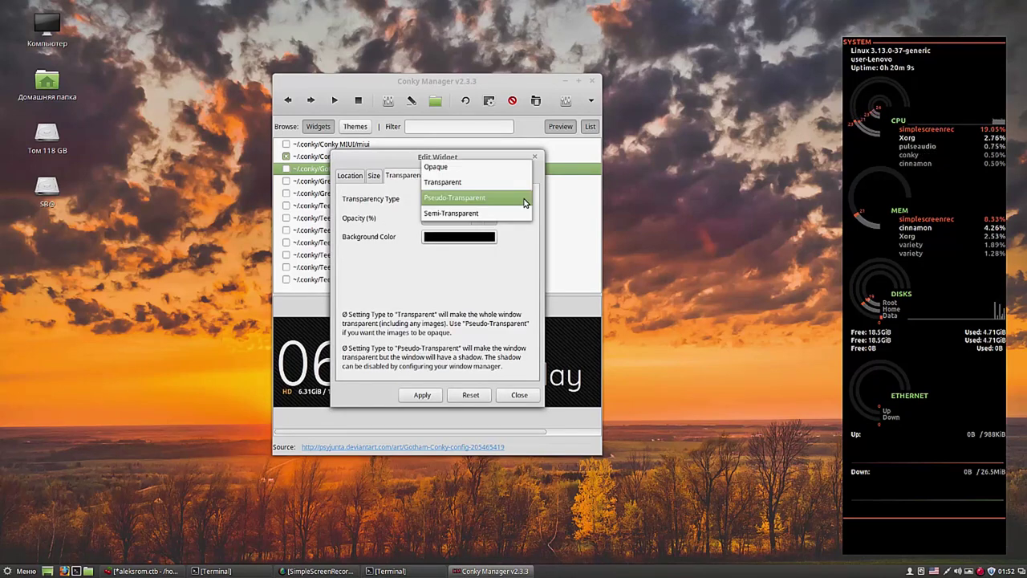
{"action": "left_click", "coordinate": [506, 185]}
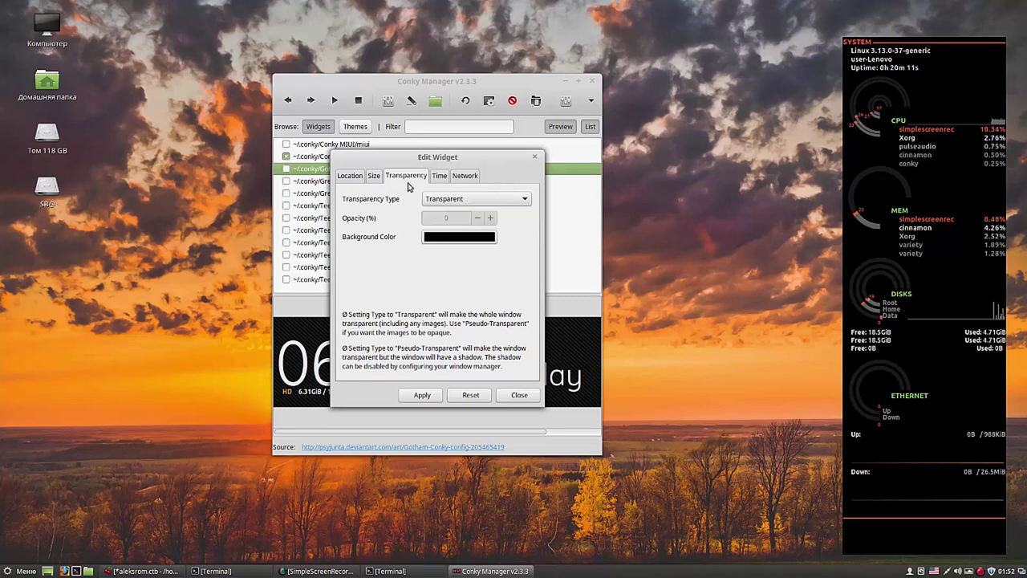
Step: Anchor the Gotham widget at Top Middle alignment and apply the settings
{"action": "left_click", "coordinate": [356, 178]}
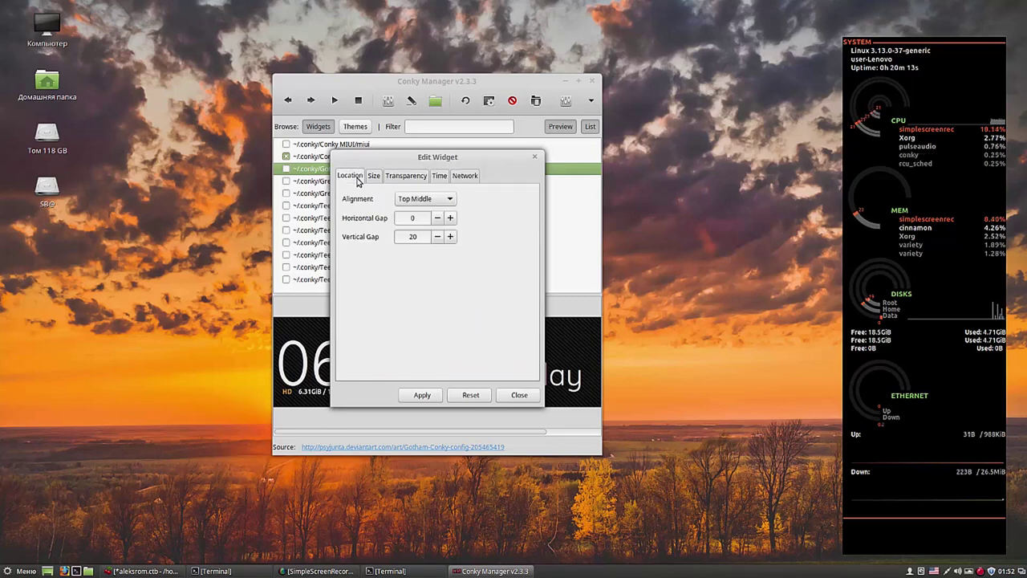
{"action": "left_click", "coordinate": [450, 200]}
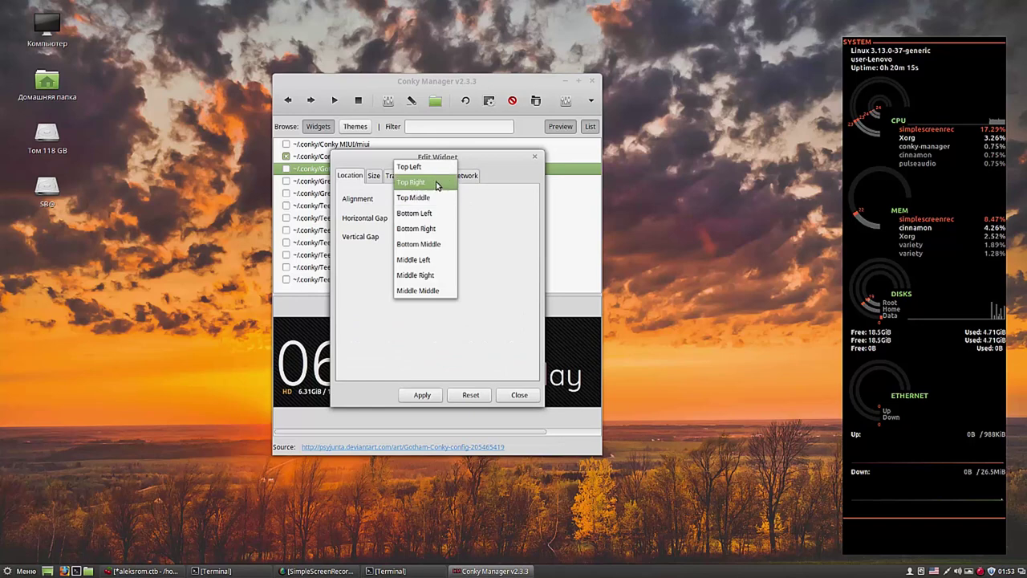
{"action": "left_click", "coordinate": [431, 170]}
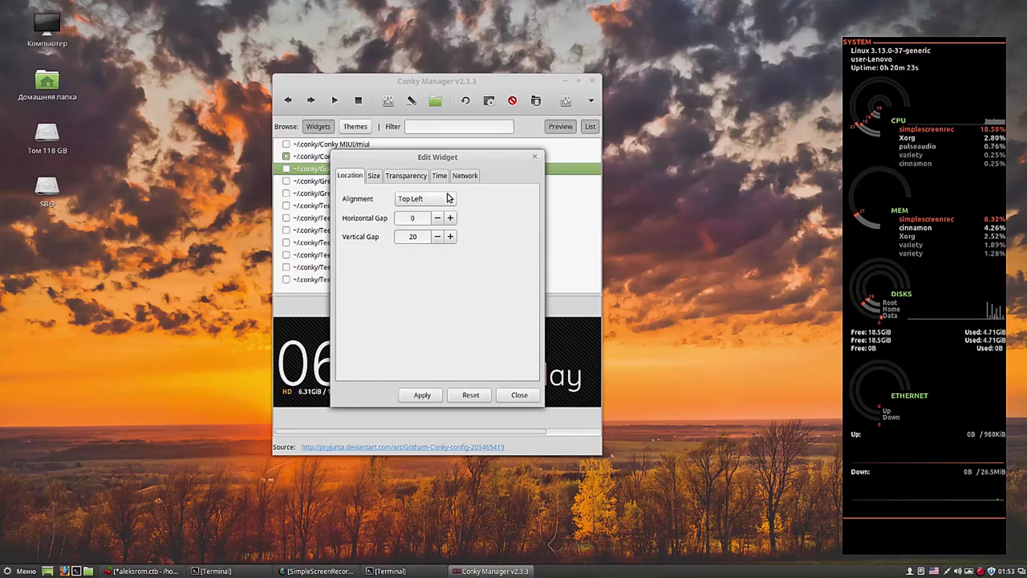
{"action": "left_click", "coordinate": [450, 201]}
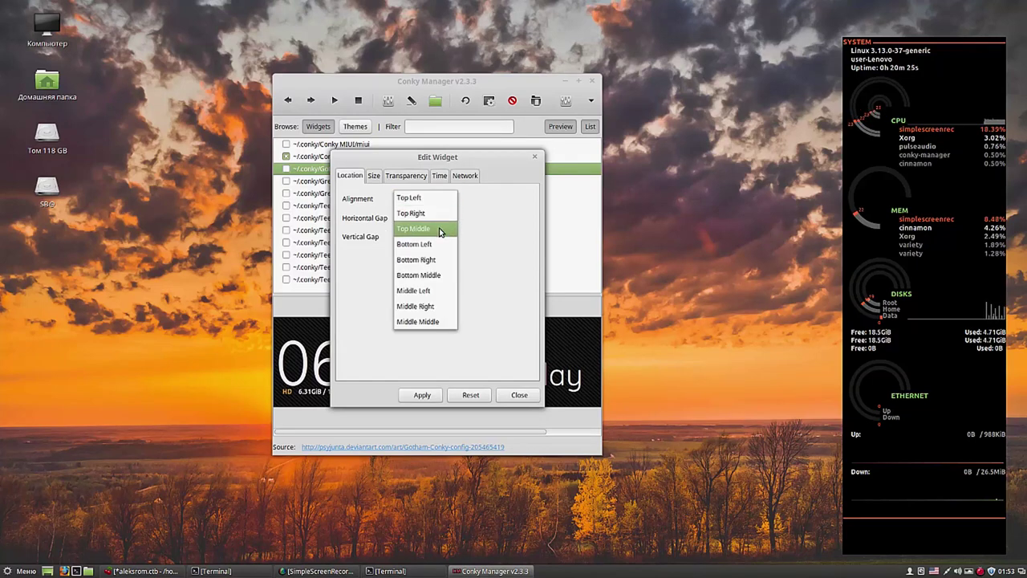
{"action": "left_click", "coordinate": [442, 231]}
{"action": "left_click", "coordinate": [420, 394]}
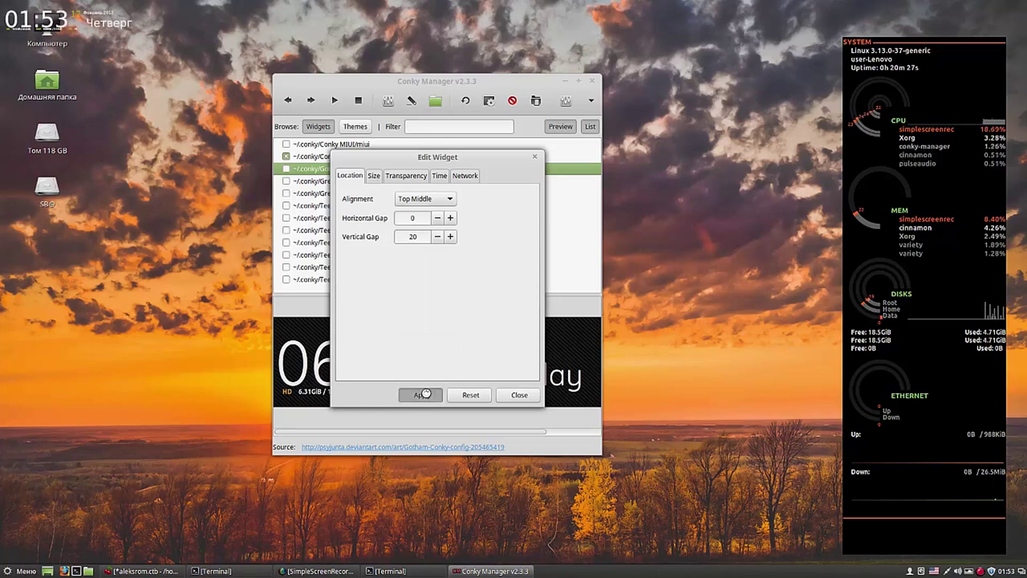
{"action": "left_click", "coordinate": [520, 395]}
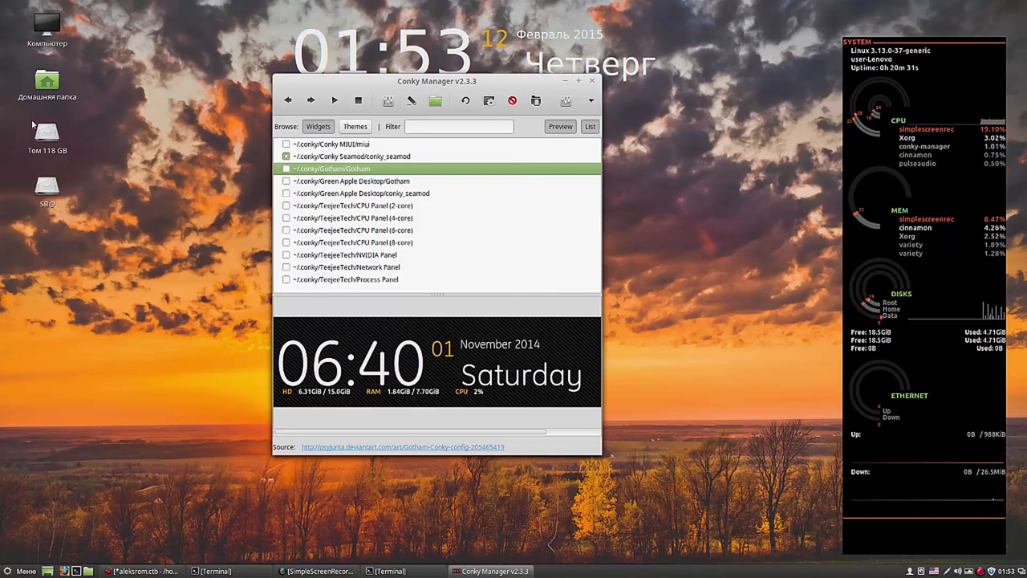
Step: Enable the Gotham widget and turn on 'Run Conky at system startup' in Application Settings
{"action": "left_click", "coordinate": [286, 168]}
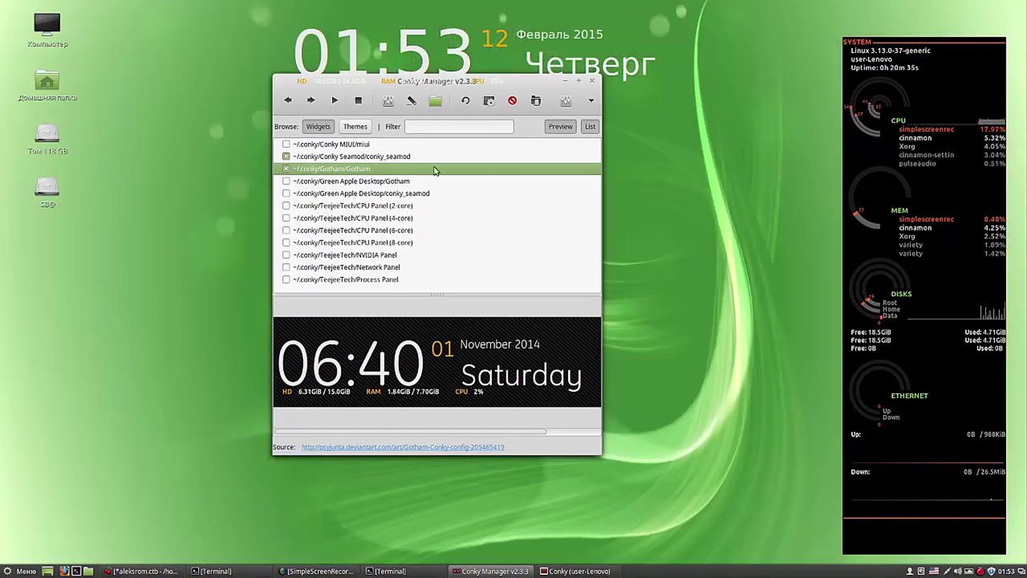
{"action": "left_click", "coordinate": [593, 103]}
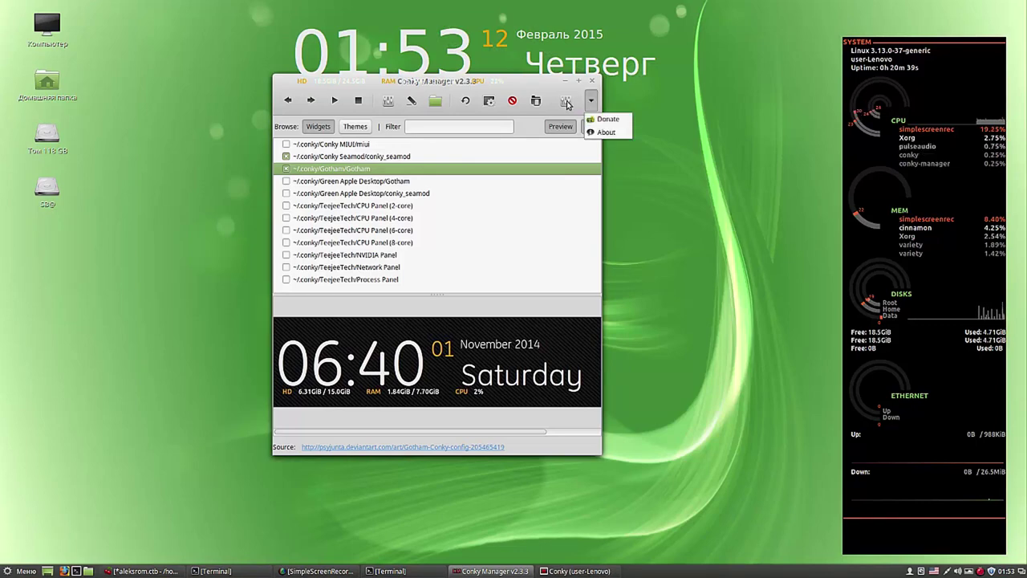
{"action": "left_click", "coordinate": [566, 103]}
{"action": "left_click", "coordinate": [566, 103]}
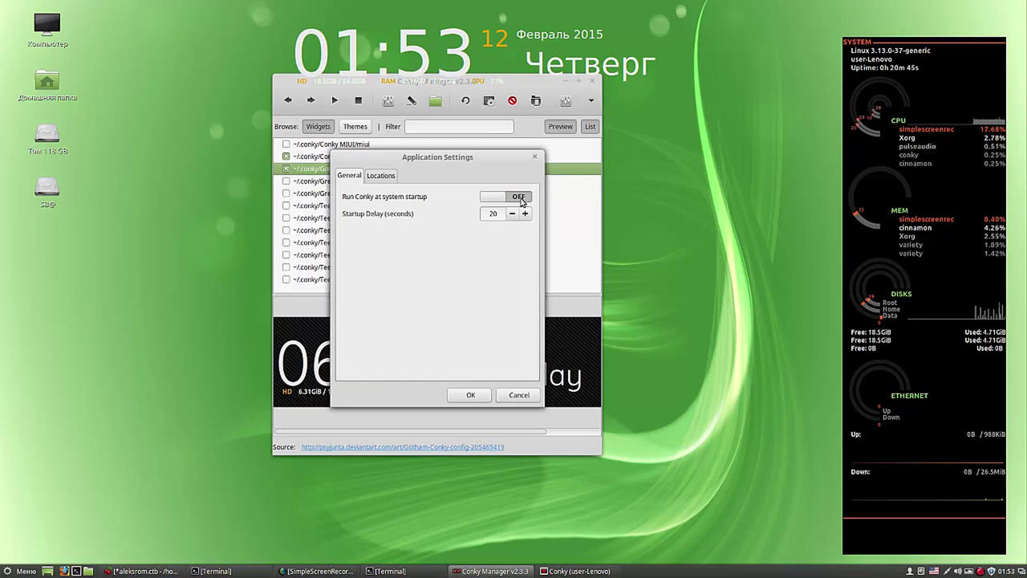
{"action": "left_click", "coordinate": [520, 199]}
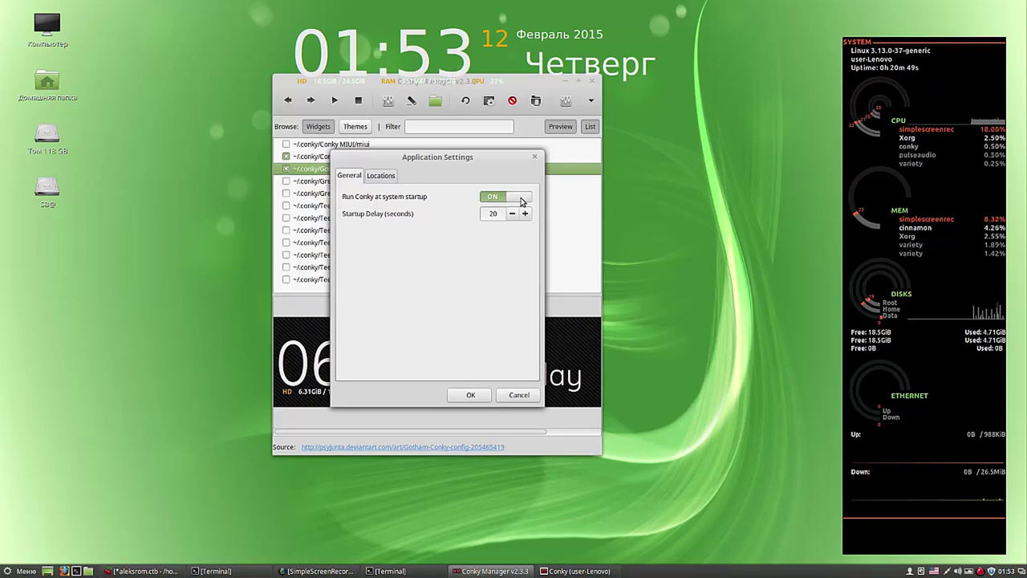
{"action": "left_click", "coordinate": [472, 396]}
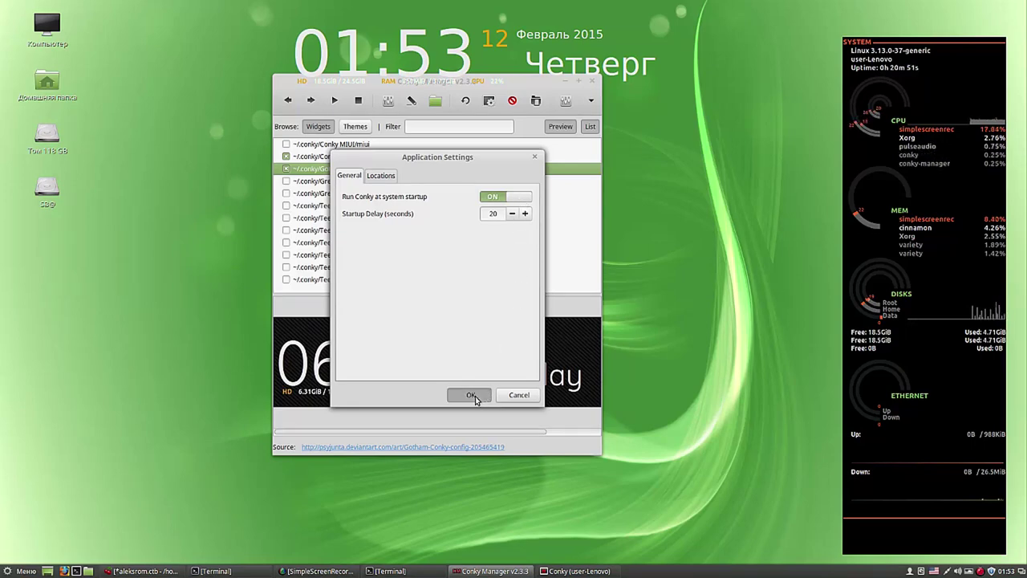
Step: Close Conky Manager and restore the CherryTree notes window from the taskbar
{"action": "left_click", "coordinate": [593, 81]}
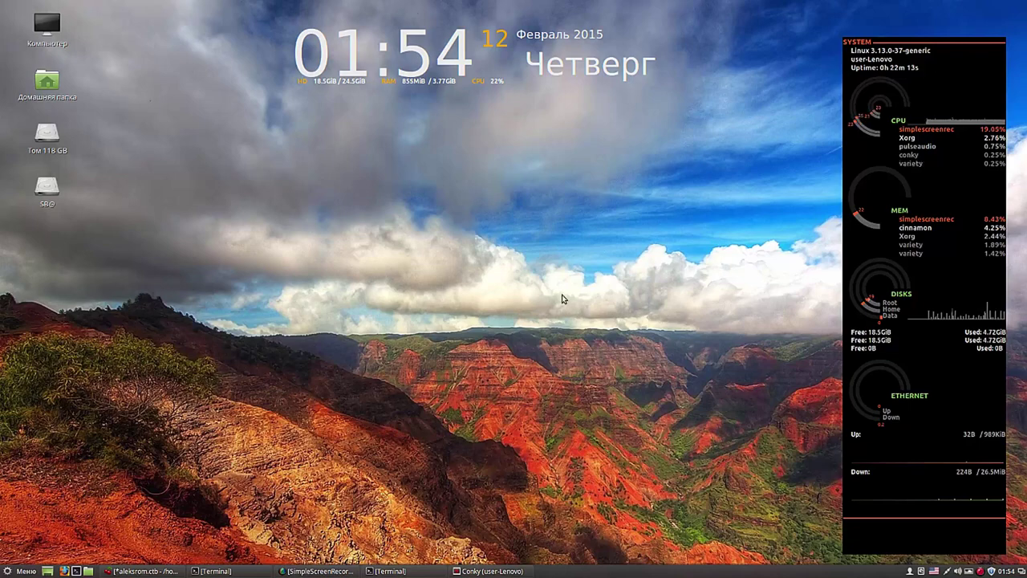
{"action": "left_click", "coordinate": [145, 571]}
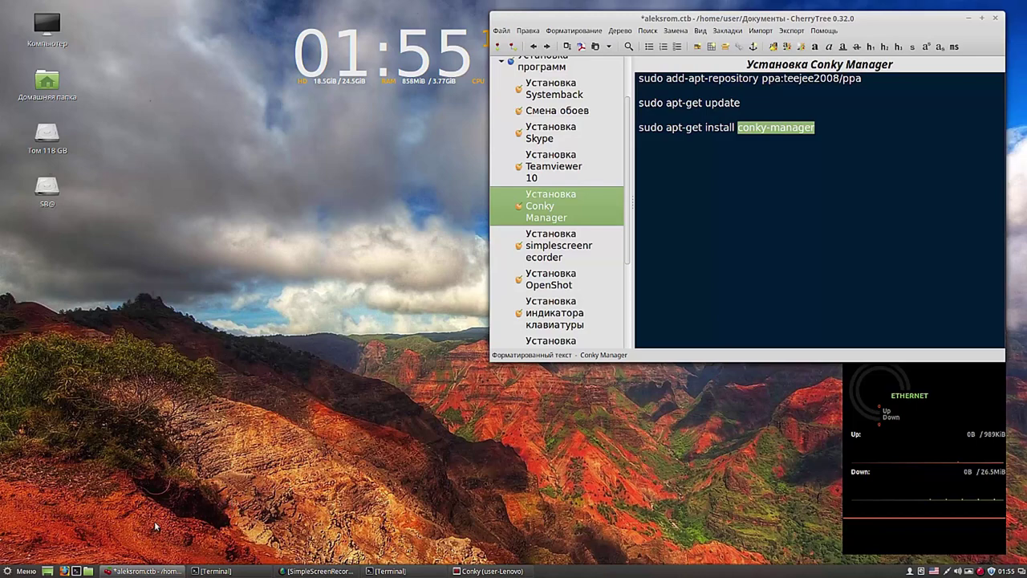
Step: Search the Mint applications menu for skype and then dropbox
{"action": "left_click", "coordinate": [28, 572]}
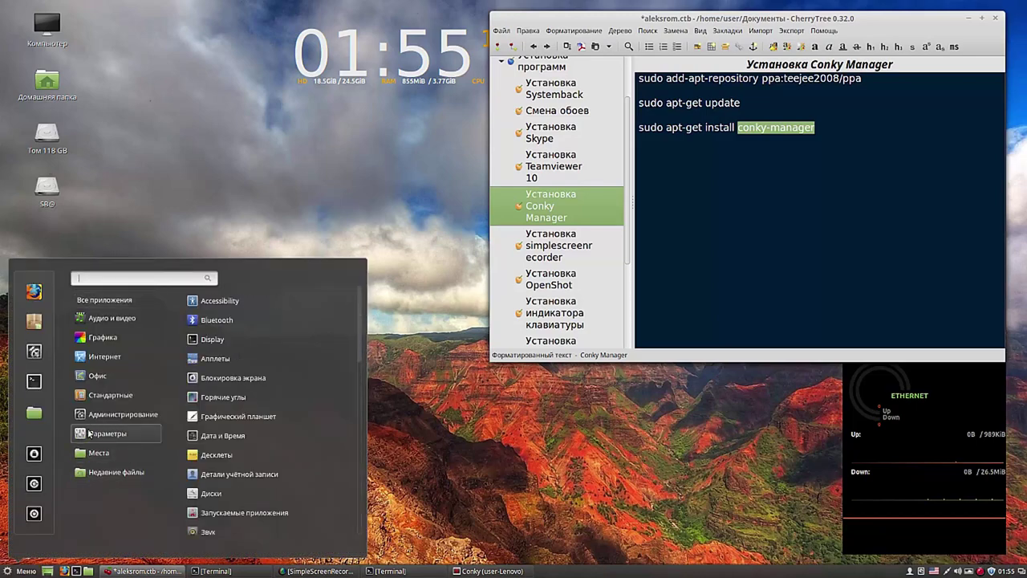
{"action": "mouse_move", "coordinate": [93, 414]}
{"action": "mouse_move", "coordinate": [117, 363]}
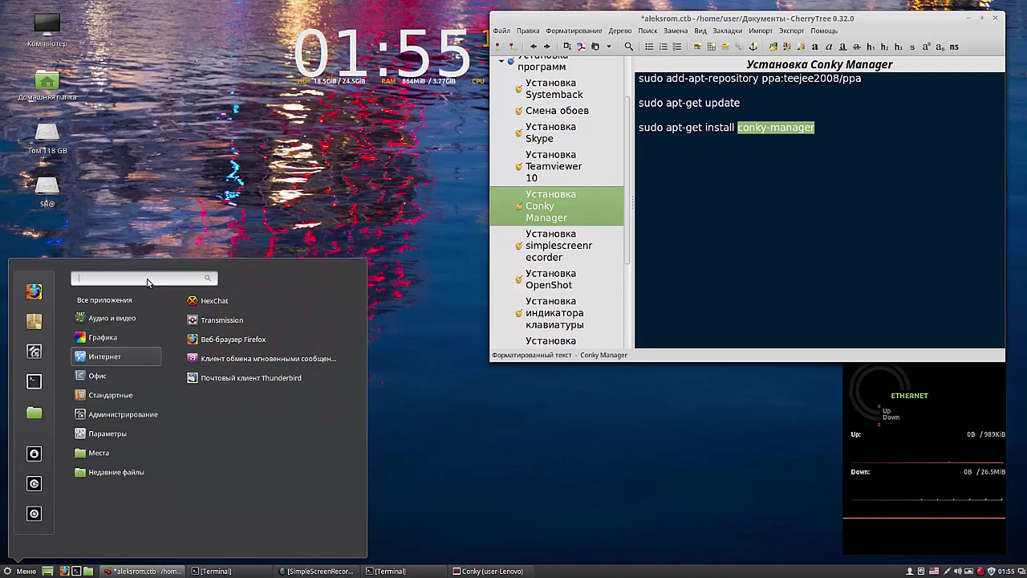
{"action": "type", "text": "s"}
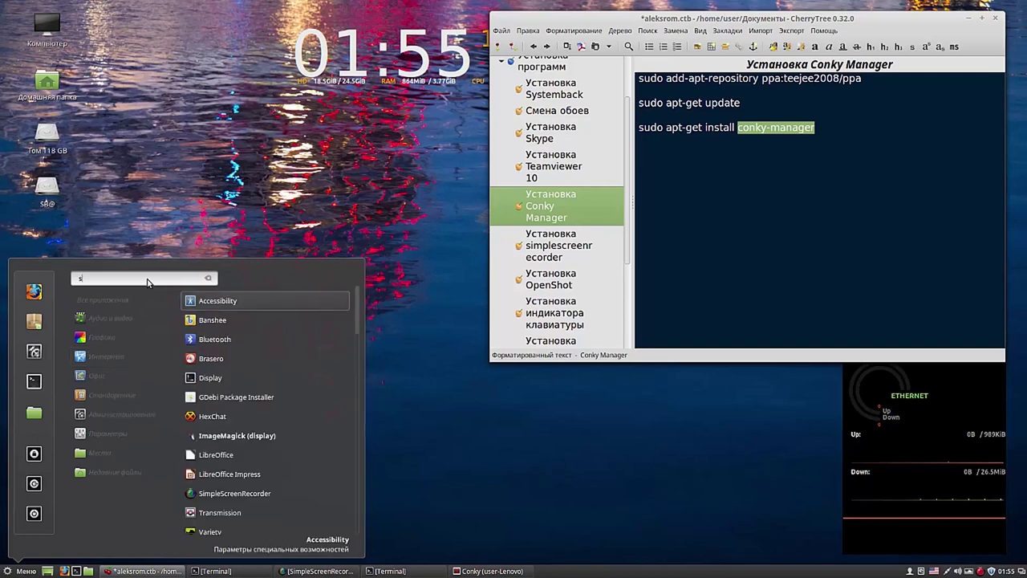
{"action": "type", "text": "kype"}
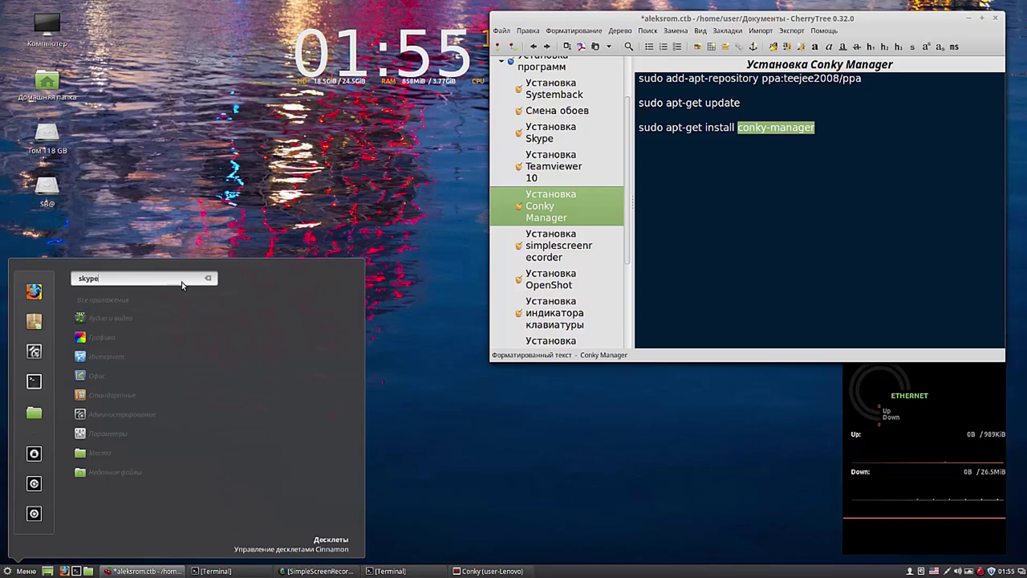
{"action": "left_click", "coordinate": [208, 278]}
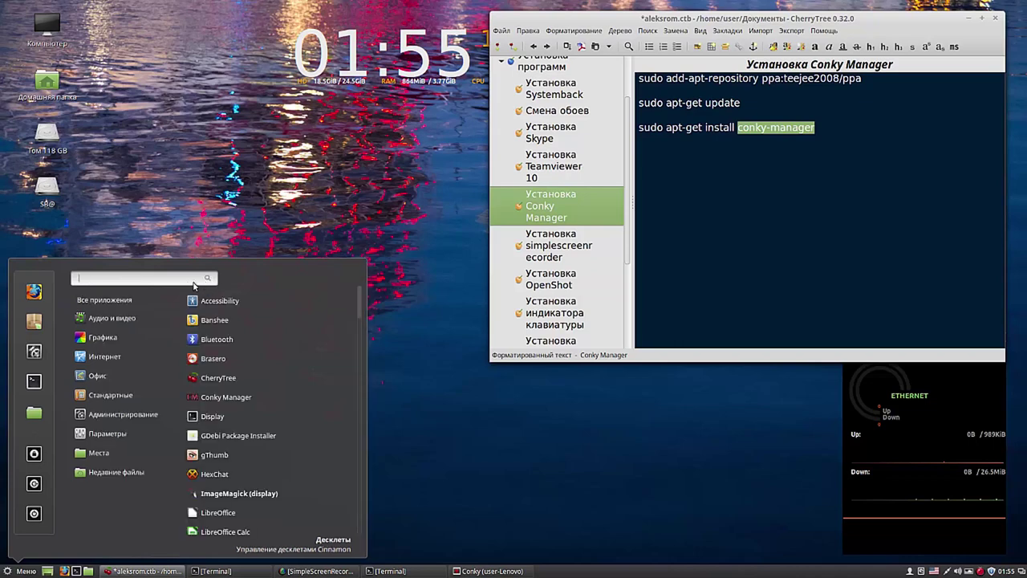
{"action": "type", "text": "dropbo"}
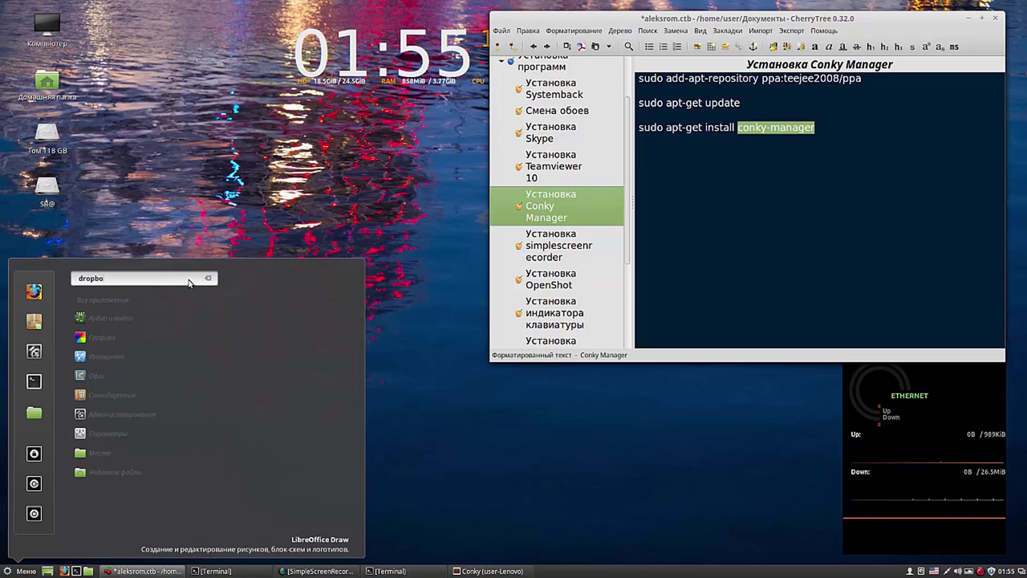
{"action": "type", "text": "x"}
{"action": "left_click", "coordinate": [207, 279]}
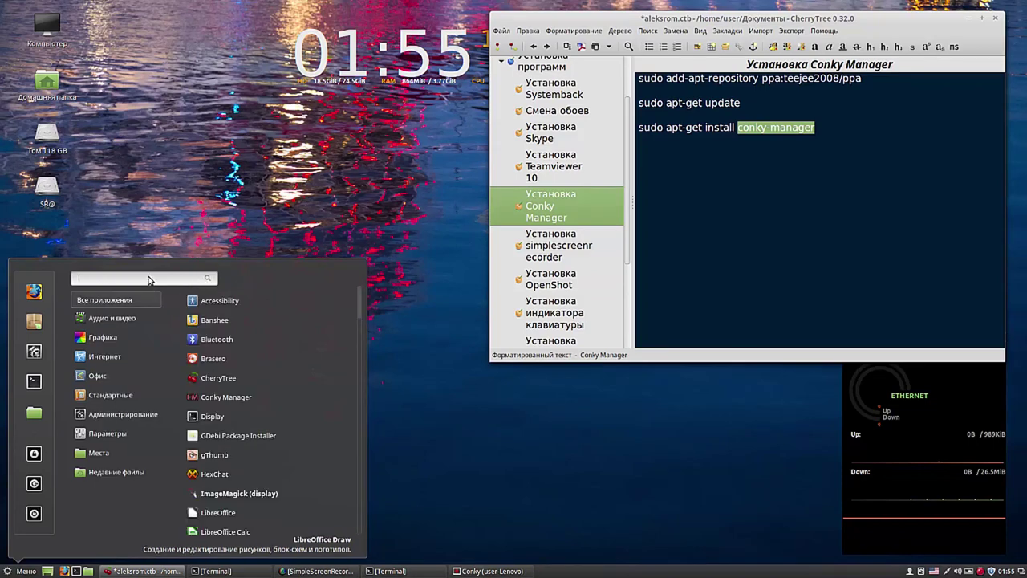
Step: Search the menu for teamviewer, virtualbox and oracle, then launch Software Manager
{"action": "type", "text": "team"}
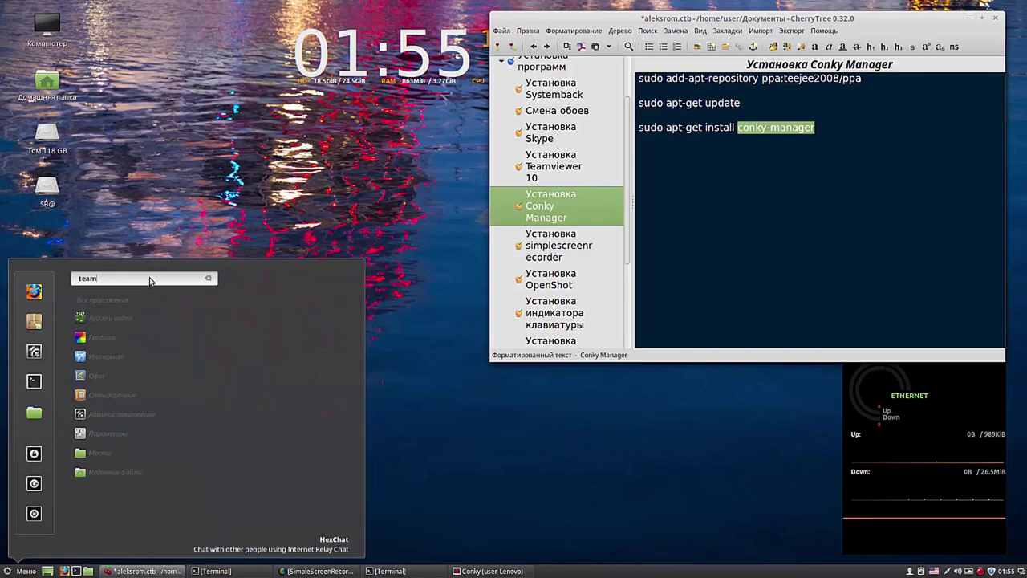
{"action": "type", "text": "view"}
{"action": "key", "text": "BackSpace"}
{"action": "key", "text": "BackSpace"}
{"action": "key", "text": "BackSpace"}
{"action": "key", "text": "BackSpace"}
{"action": "key", "text": "BackSpace"}
{"action": "key", "text": "BackSpace"}
{"action": "key", "text": "BackSpace"}
{"action": "key", "text": "BackSpace"}
{"action": "key", "text": "BackSpace"}
{"action": "key", "text": "BackSpace"}
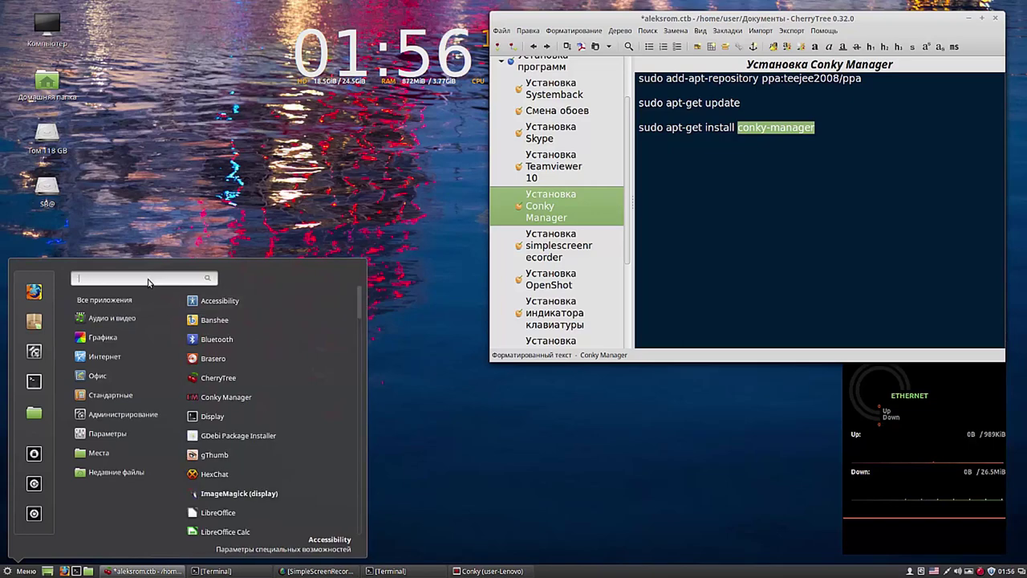
{"action": "type", "text": "vi"}
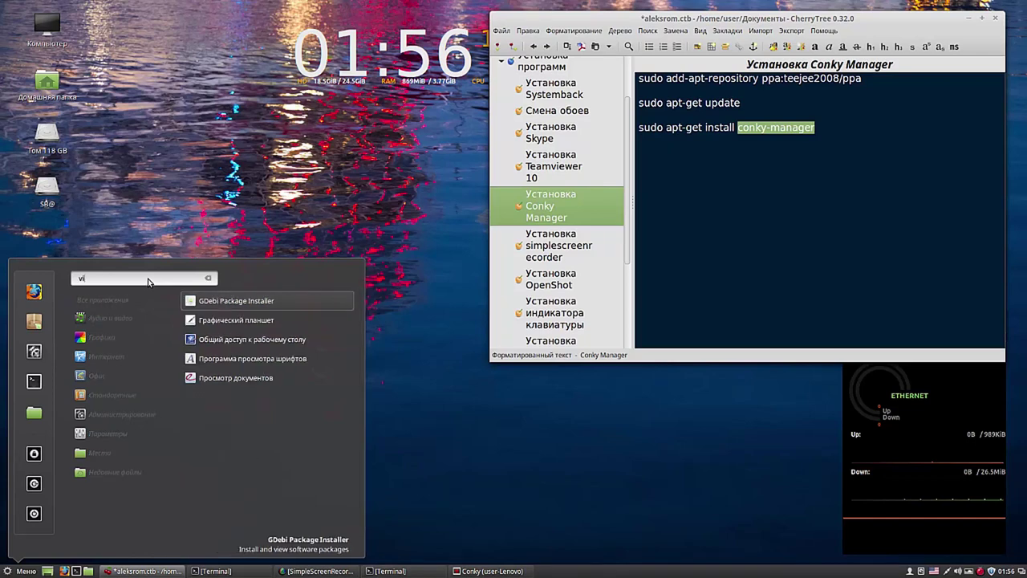
{"action": "type", "text": "rt"}
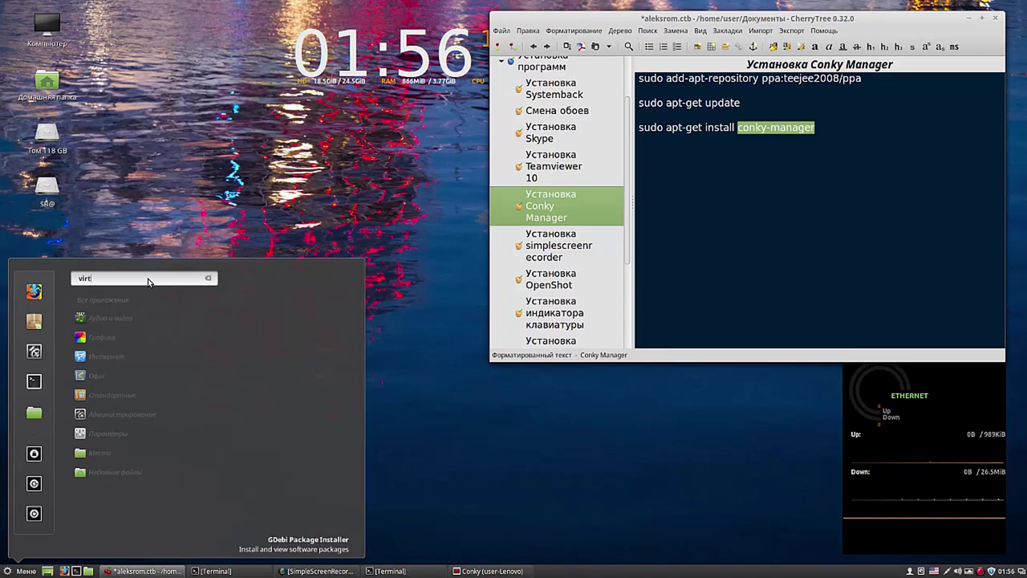
{"action": "type", "text": "u"}
{"action": "key", "text": "BackSpace"}
{"action": "key", "text": "BackSpace"}
{"action": "key", "text": "BackSpace"}
{"action": "key", "text": "BackSpace"}
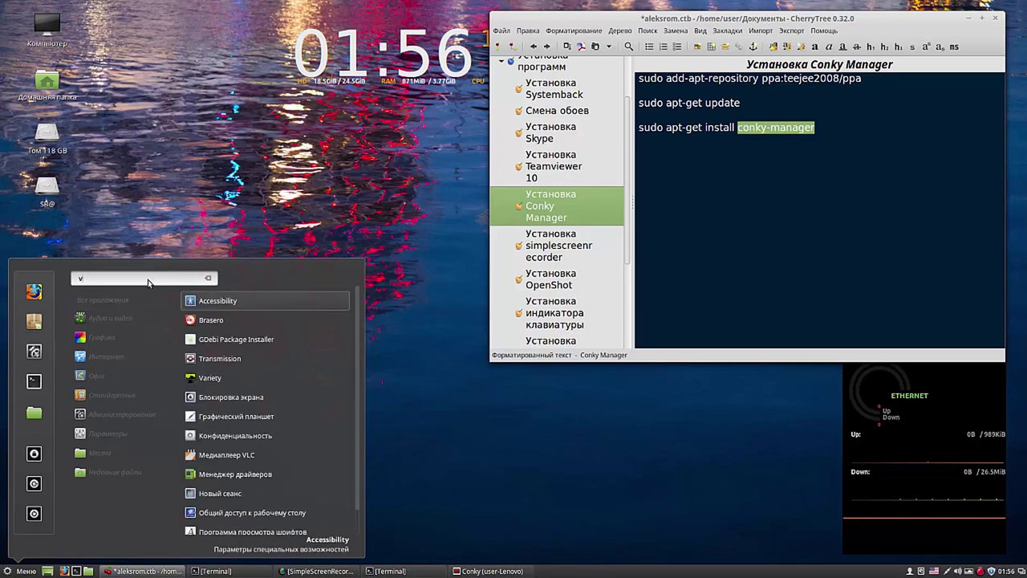
{"action": "type", "text": "box"}
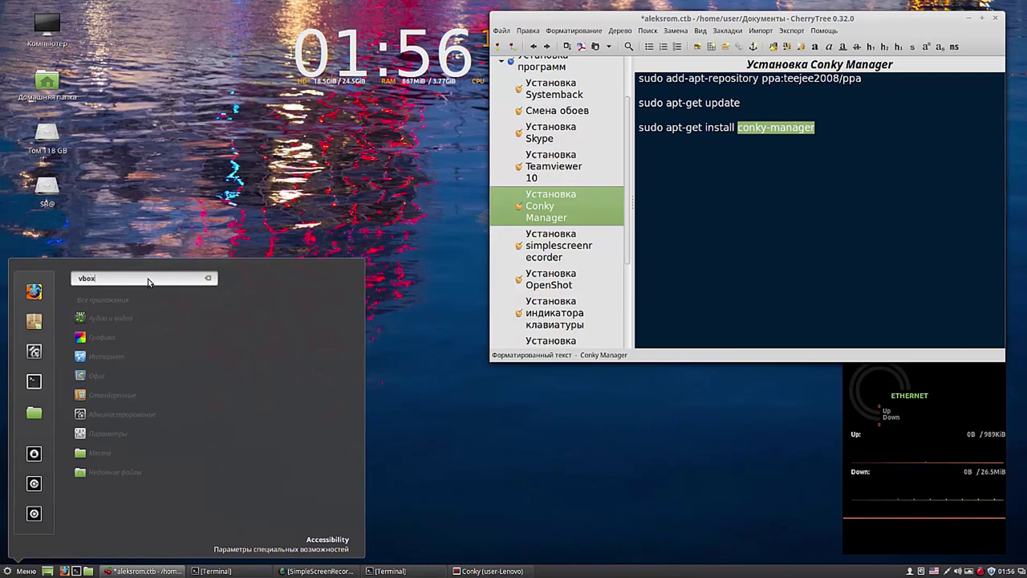
{"action": "key", "text": "BackSpace"}
{"action": "key", "text": "BackSpace"}
{"action": "key", "text": "BackSpace"}
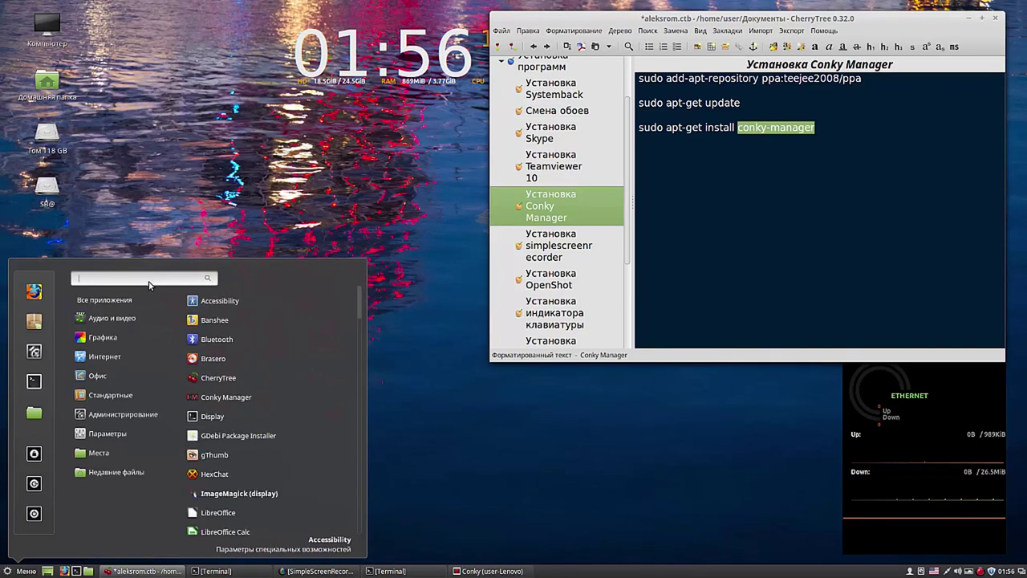
{"action": "type", "text": "oracle"}
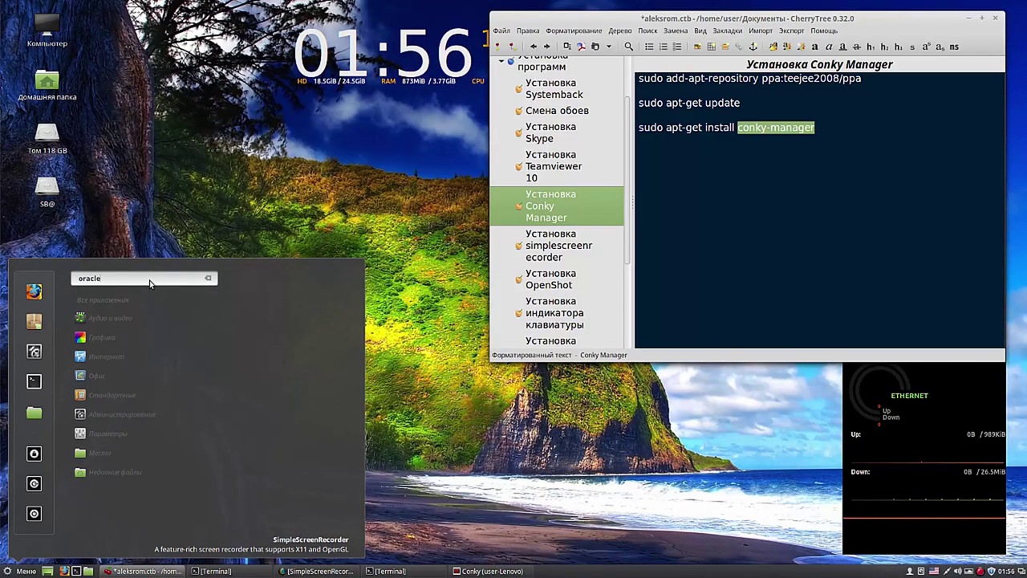
{"action": "left_click", "coordinate": [207, 278]}
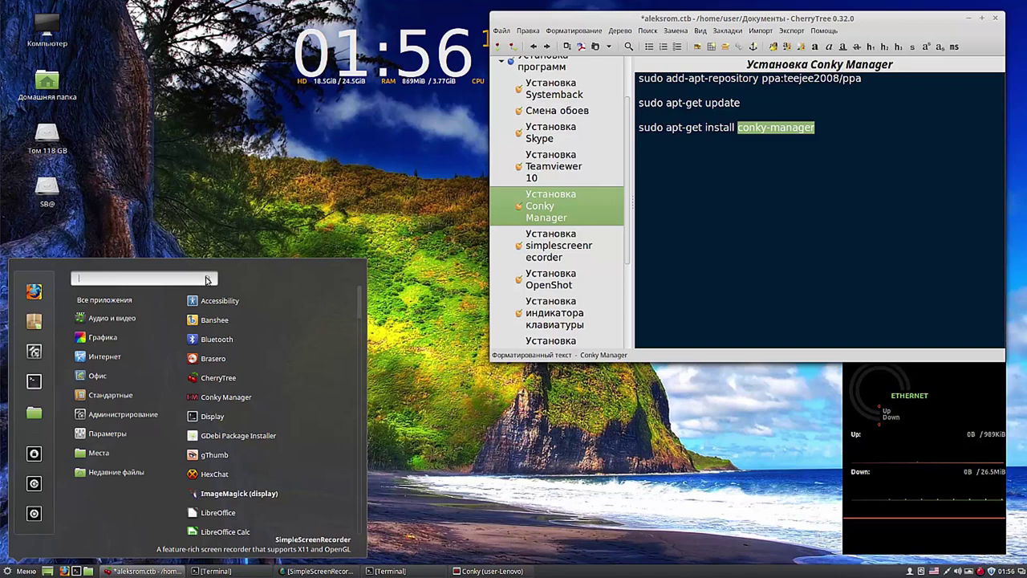
{"action": "left_click", "coordinate": [34, 321]}
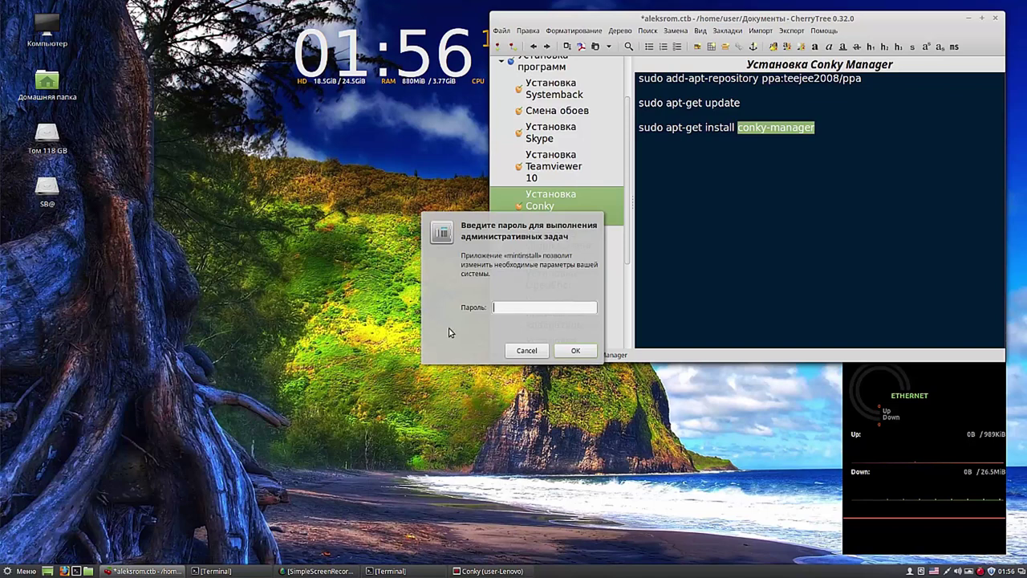
Step: Enter the administrator password for Software Manager and enlarge the CherryTree notes window
{"action": "type", "text": "••••"}
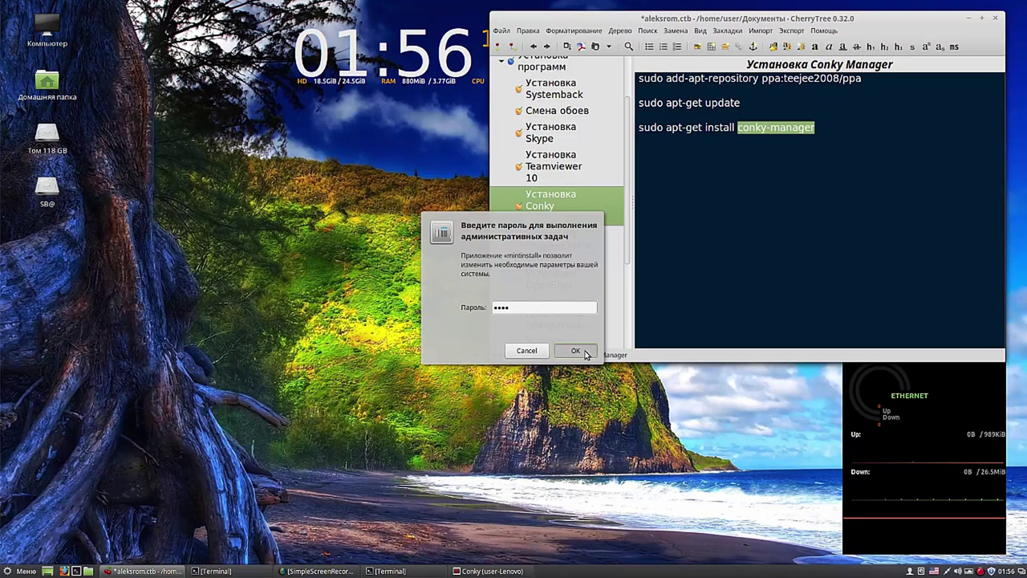
{"action": "left_click", "coordinate": [583, 353]}
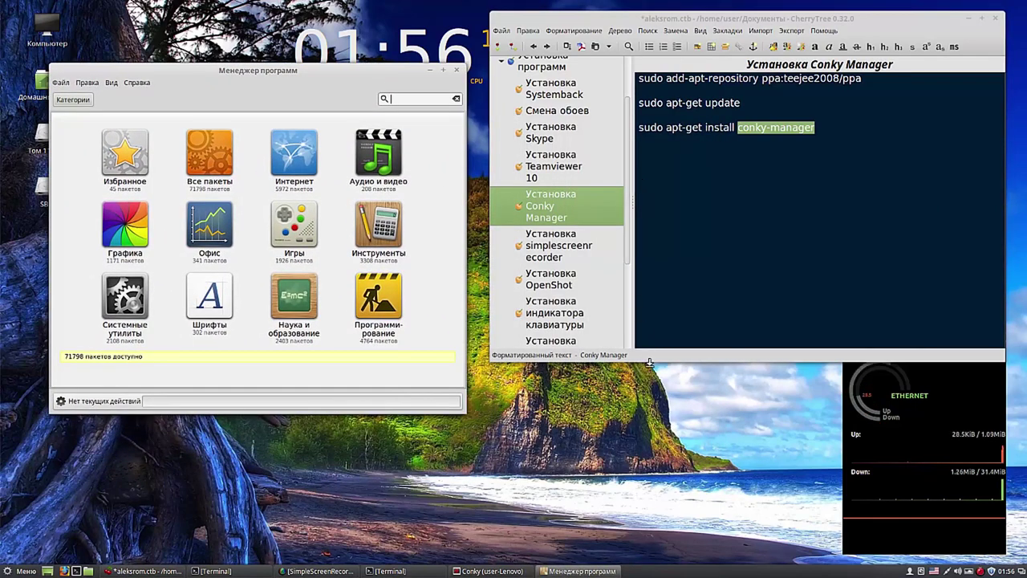
{"action": "left_click_drag", "start_coordinate": [648, 353], "coordinate": [655, 492]}
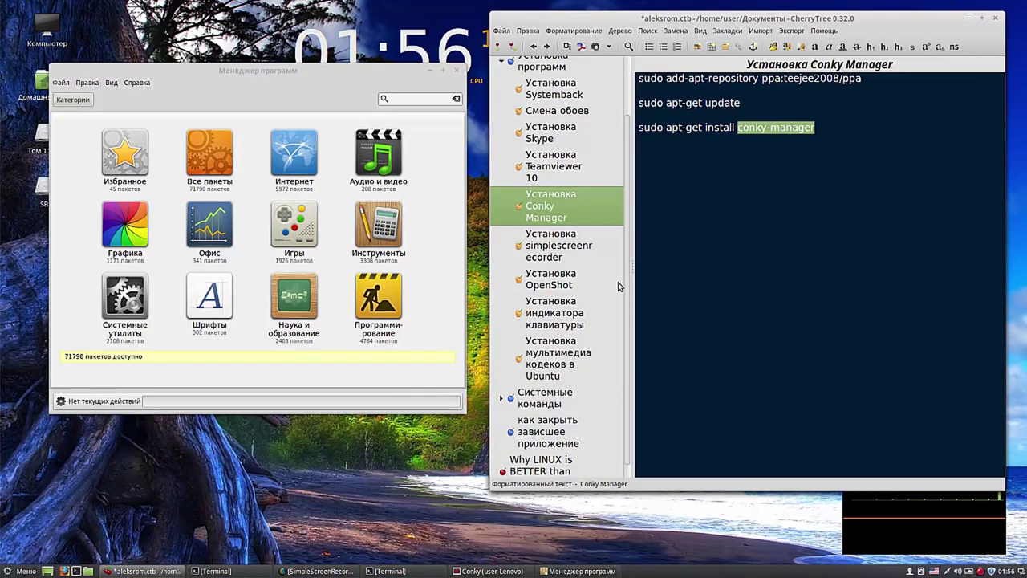
{"action": "left_click_drag", "start_coordinate": [628, 280], "coordinate": [630, 356]}
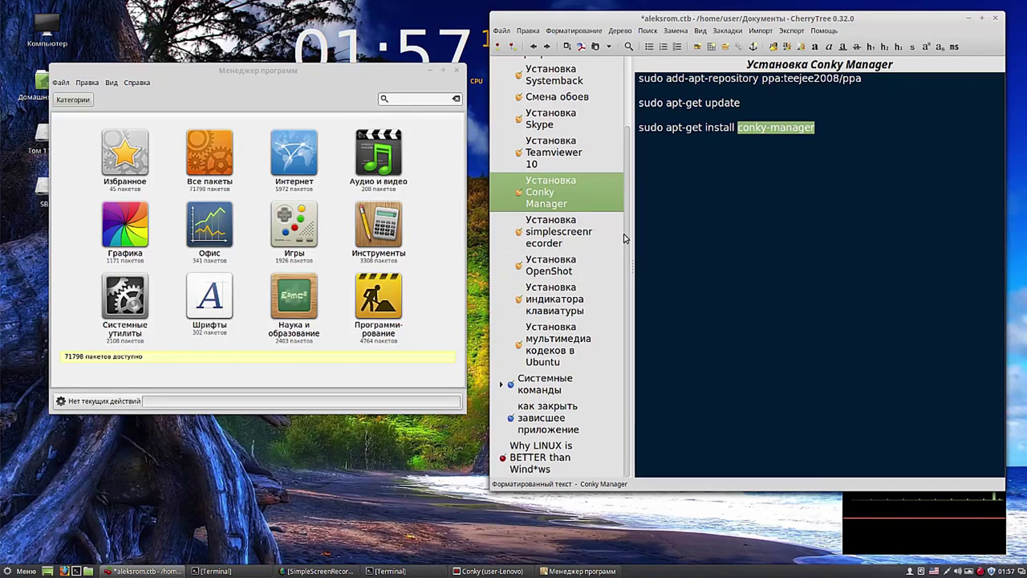
{"action": "left_click_drag", "start_coordinate": [626, 237], "coordinate": [627, 185]}
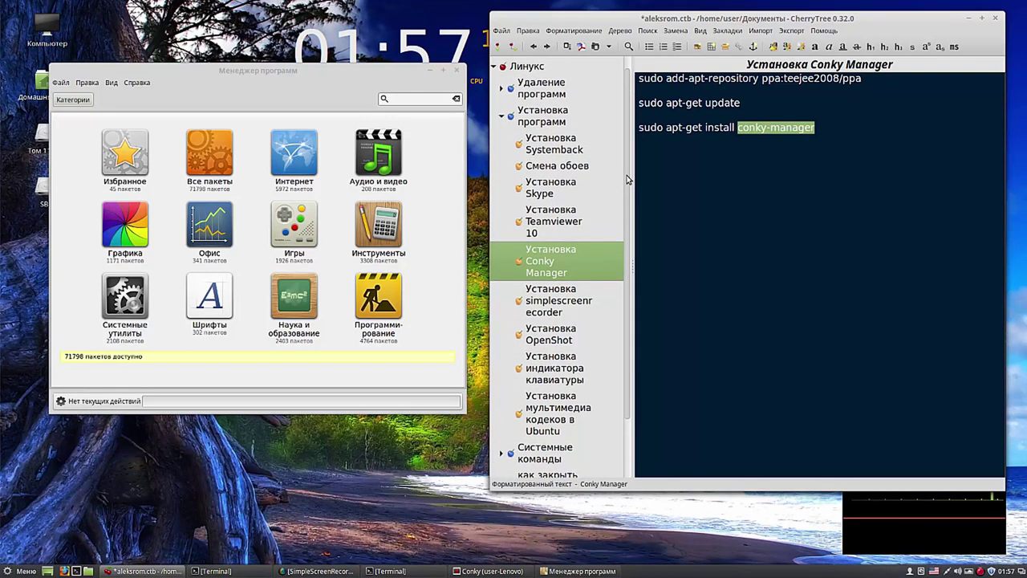
Step: Copy 'teamviewer' from the Teamviewer 10 note and search Software Manager for it
{"action": "left_click", "coordinate": [564, 219]}
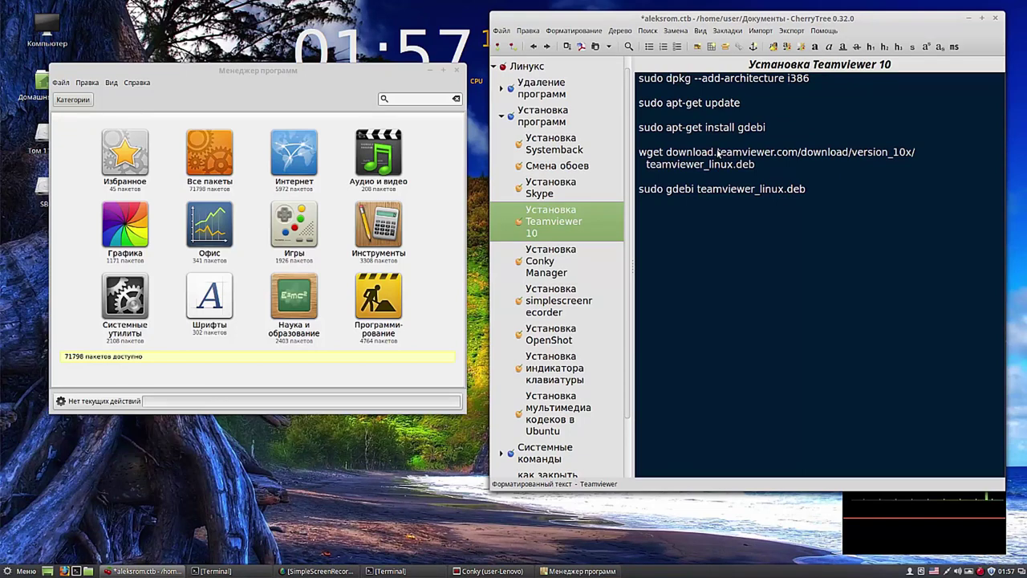
{"action": "left_click_drag", "start_coordinate": [716, 152], "coordinate": [775, 157]}
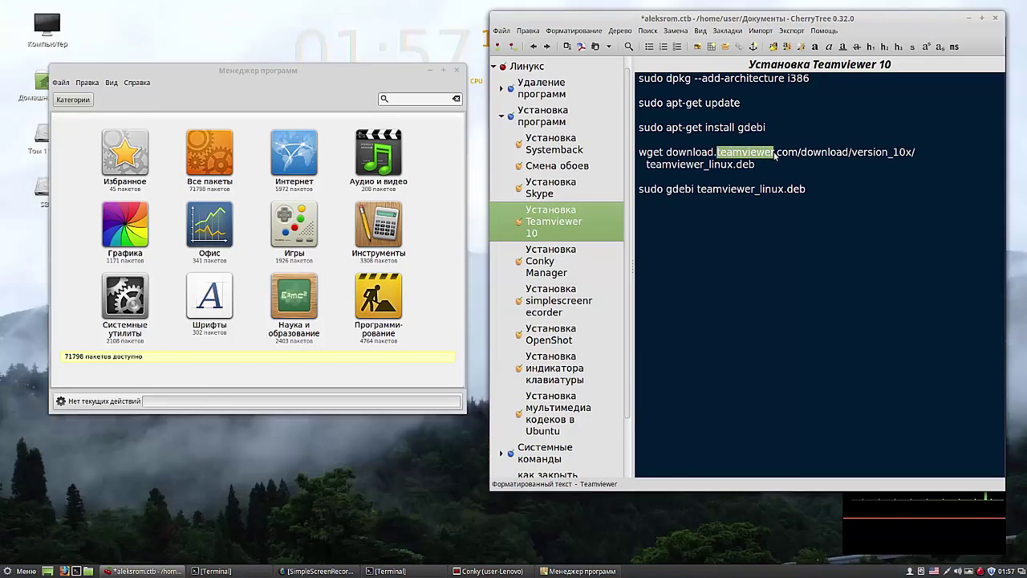
{"action": "right_click", "coordinate": [763, 154]}
{"action": "left_click", "coordinate": [786, 173]}
{"action": "right_click", "coordinate": [409, 100]}
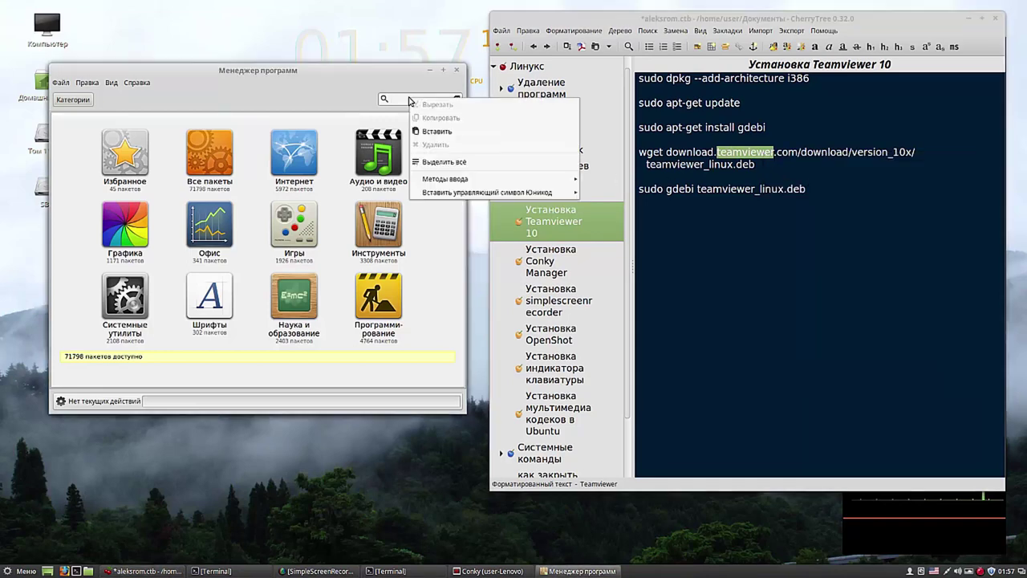
{"action": "left_click", "coordinate": [430, 131]}
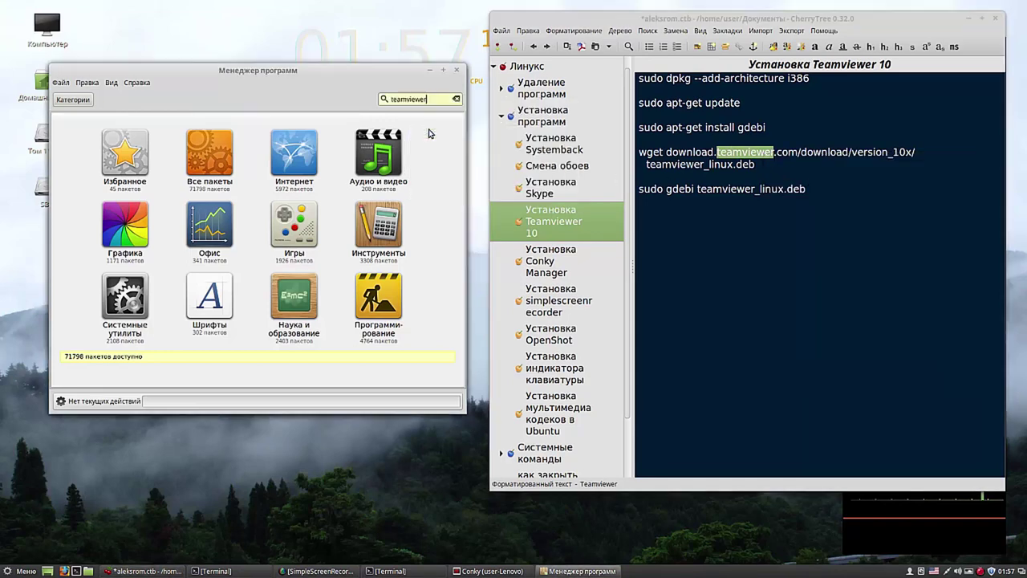
{"action": "left_click", "coordinate": [384, 99]}
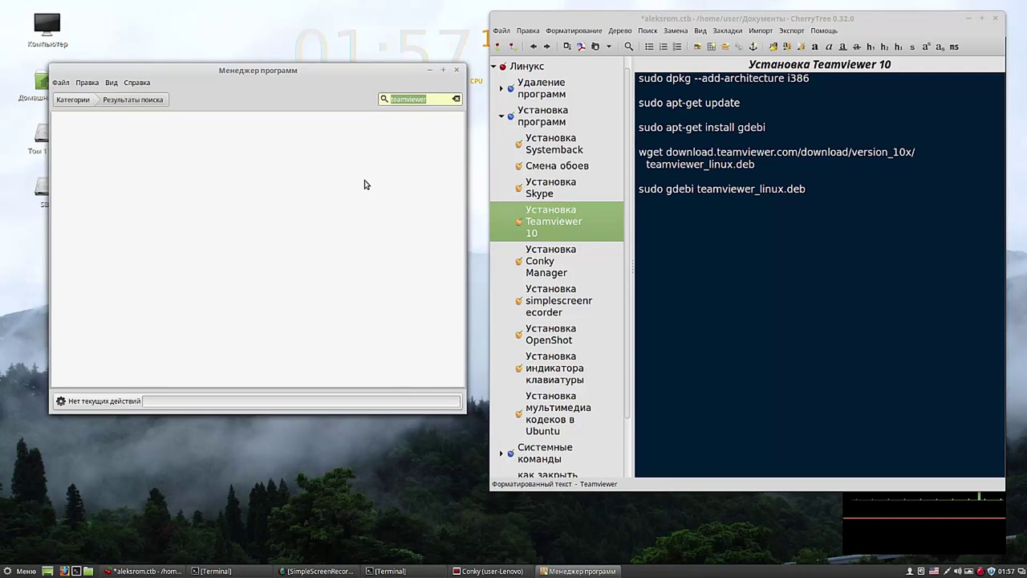
{"action": "left_click", "coordinate": [555, 189]}
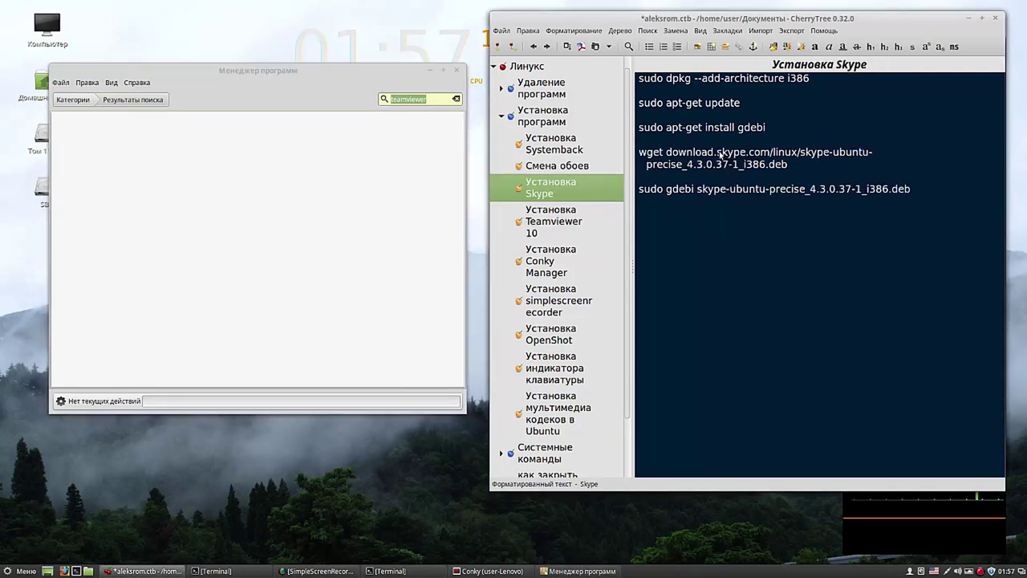
Step: Copy 'skype' from the Skype note, search Software Manager for it, and open the skype package
{"action": "left_click_drag", "start_coordinate": [718, 155], "coordinate": [745, 154]}
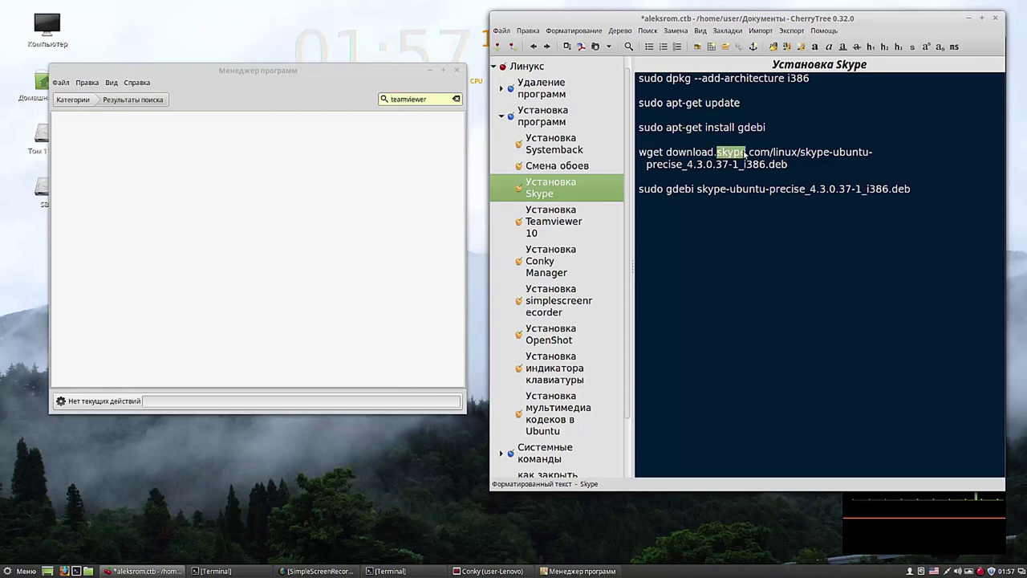
{"action": "right_click", "coordinate": [734, 150]}
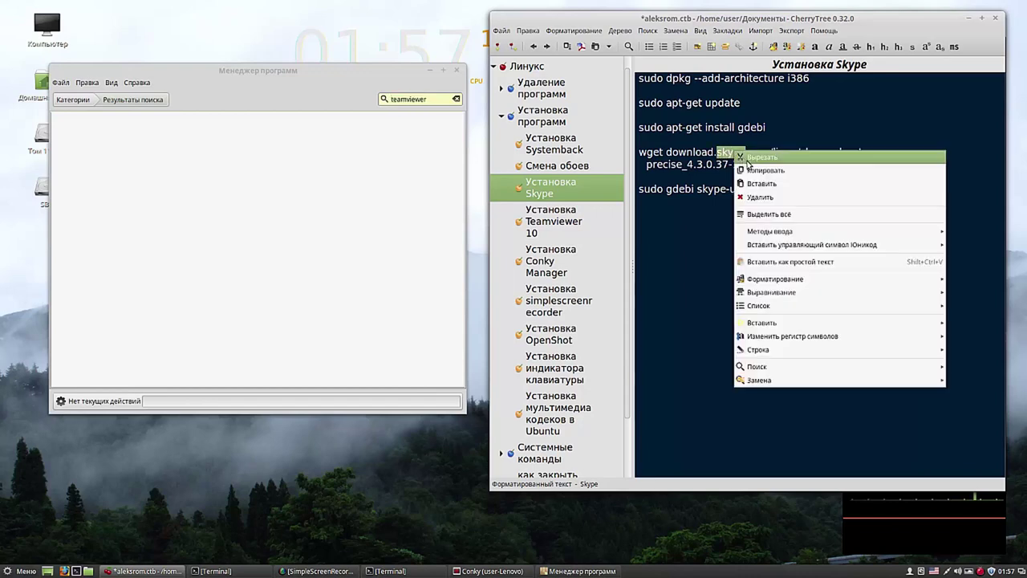
{"action": "left_click", "coordinate": [752, 170]}
{"action": "left_click", "coordinate": [428, 98]}
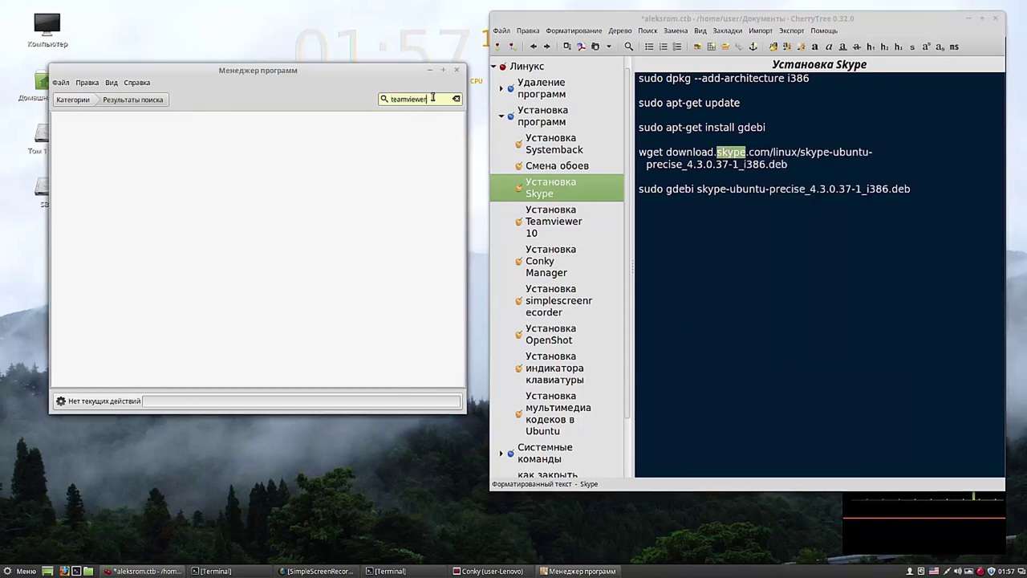
{"action": "double_click", "coordinate": [428, 98]}
{"action": "right_click", "coordinate": [405, 101]}
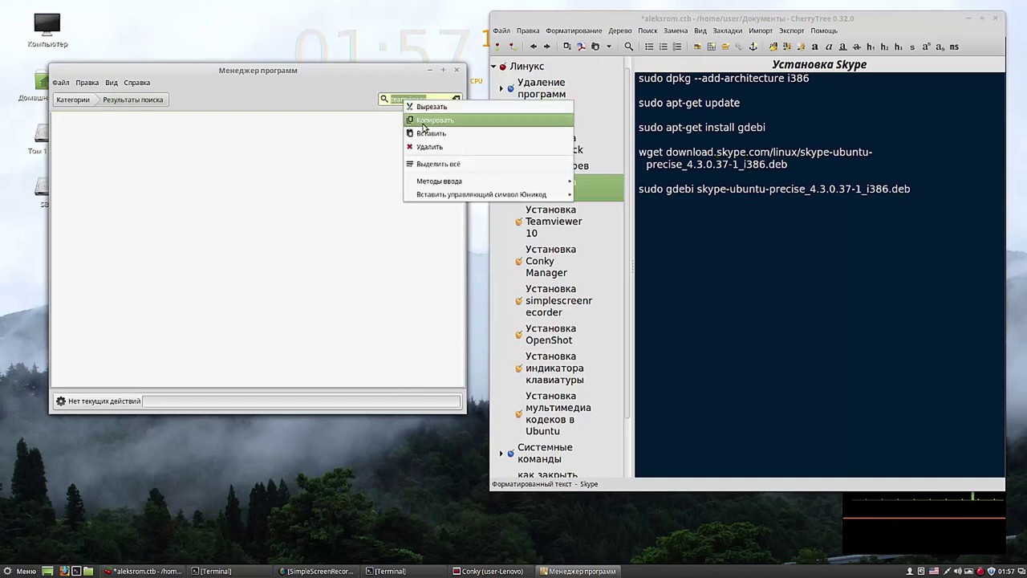
{"action": "left_click", "coordinate": [425, 134]}
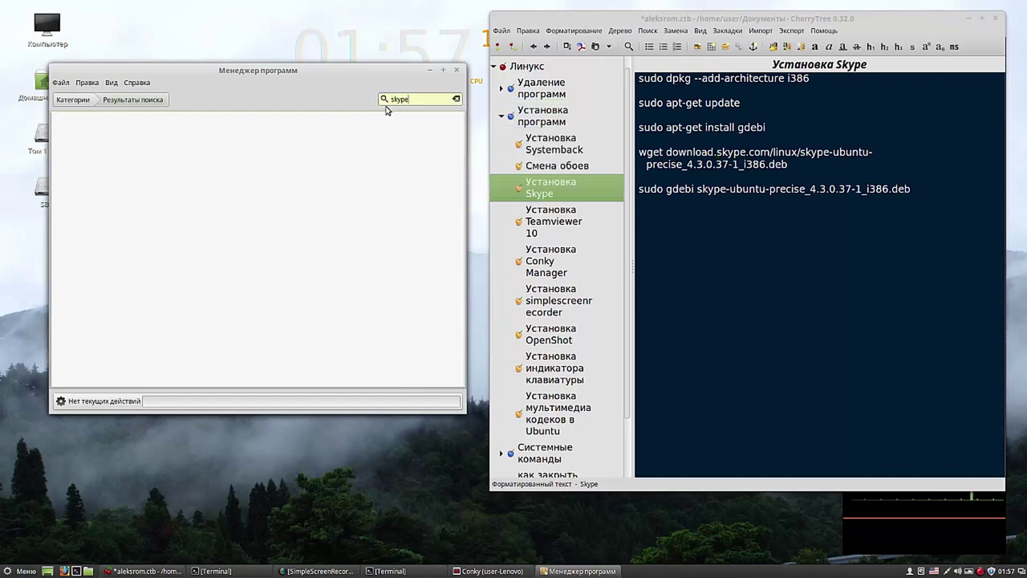
{"action": "left_click", "coordinate": [385, 99]}
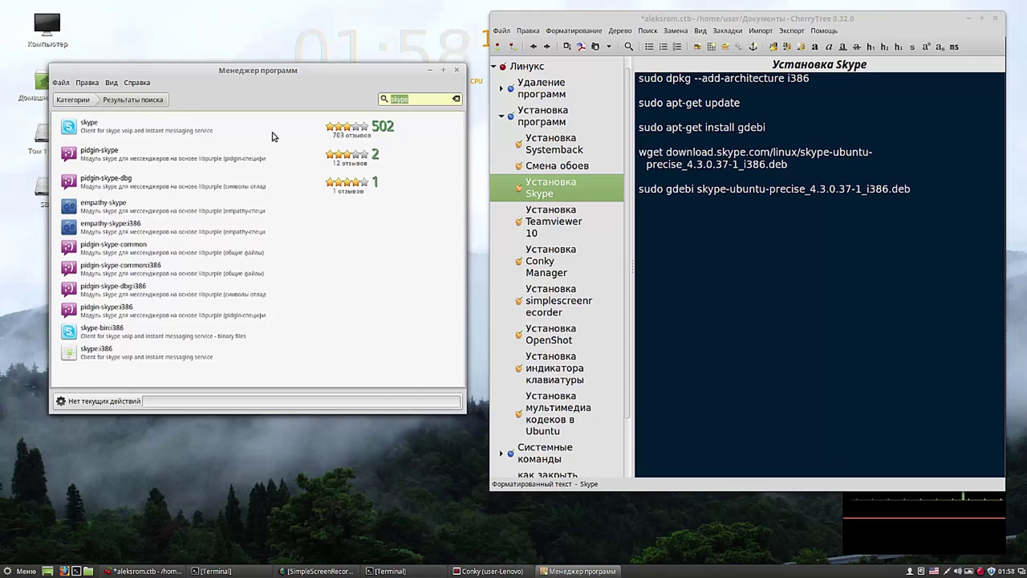
{"action": "left_click", "coordinate": [74, 130]}
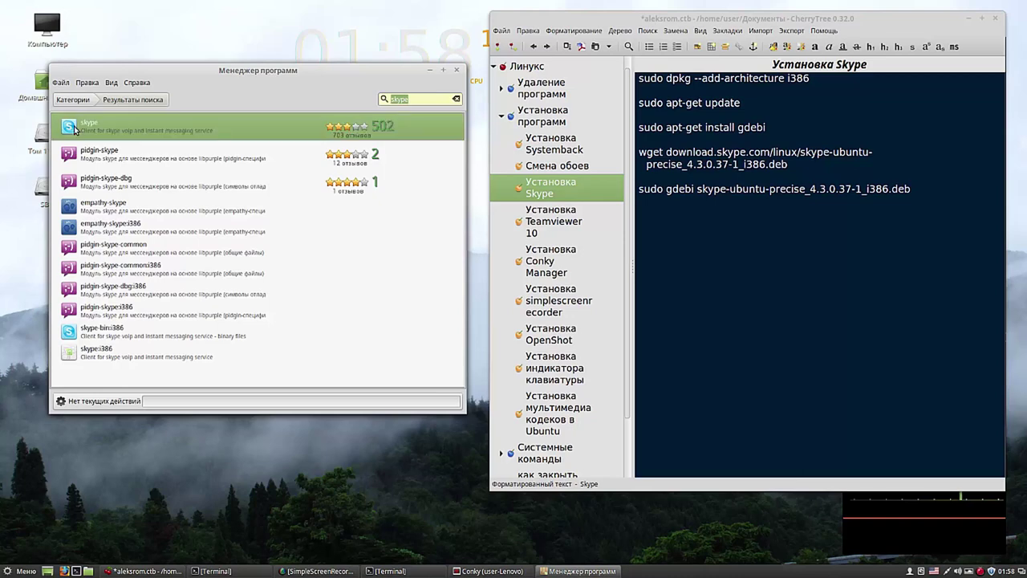
{"action": "double_click", "coordinate": [74, 130]}
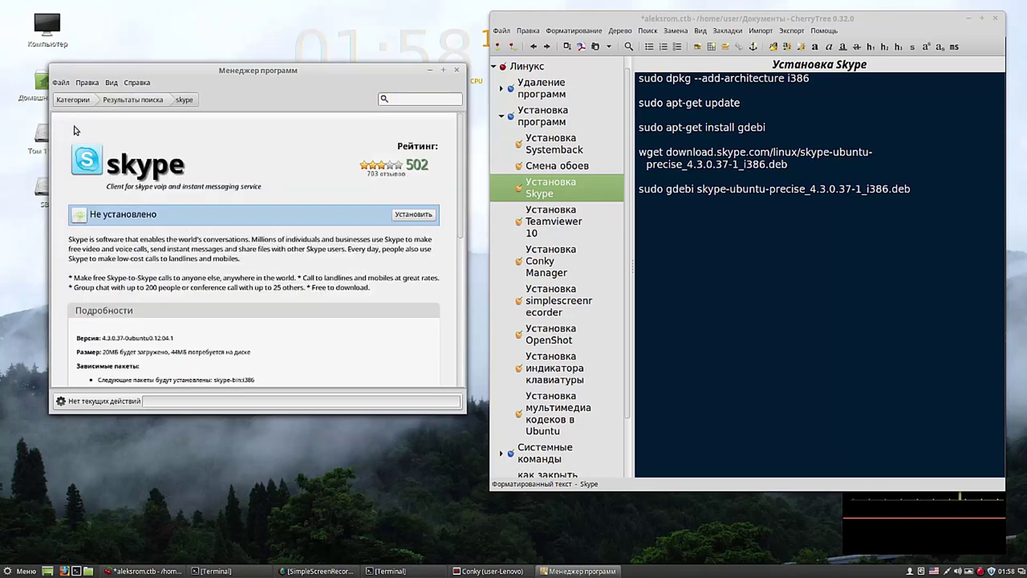
Step: Install the skype package, enlarging the Software Manager window while it installs
{"action": "left_click", "coordinate": [421, 216]}
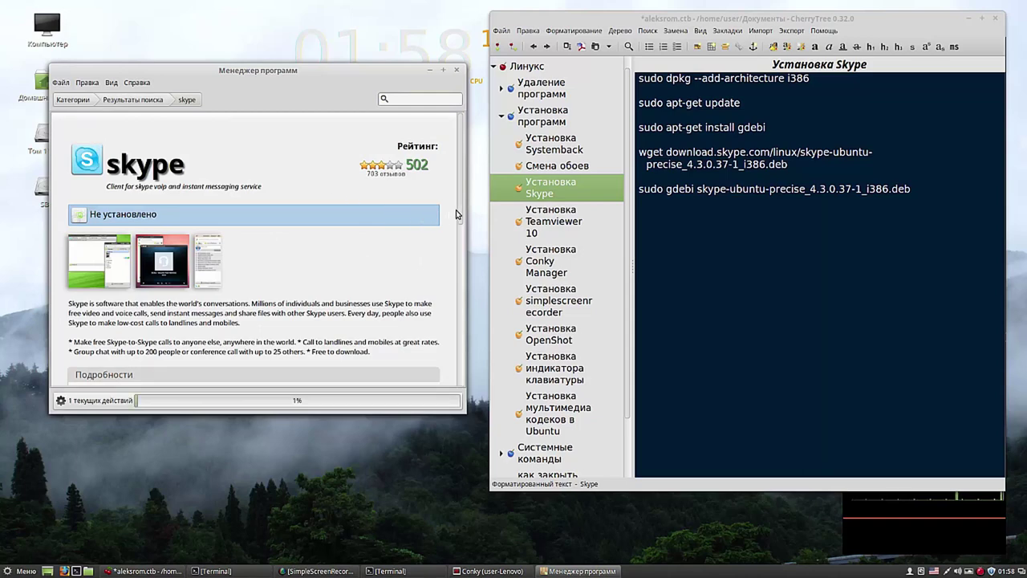
{"action": "left_click_drag", "start_coordinate": [378, 71], "coordinate": [394, 19]}
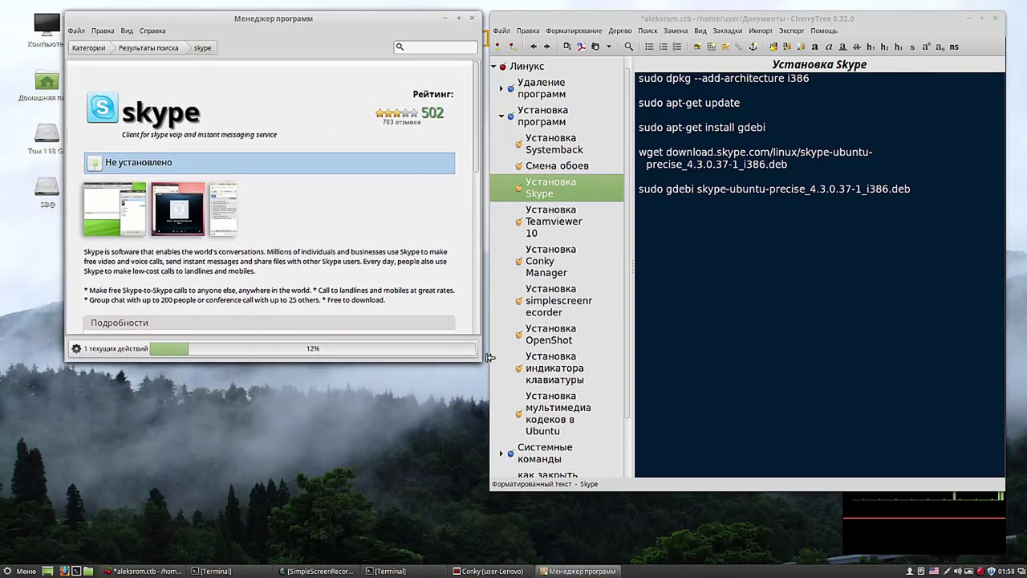
{"action": "left_click_drag", "start_coordinate": [480, 361], "coordinate": [486, 484]}
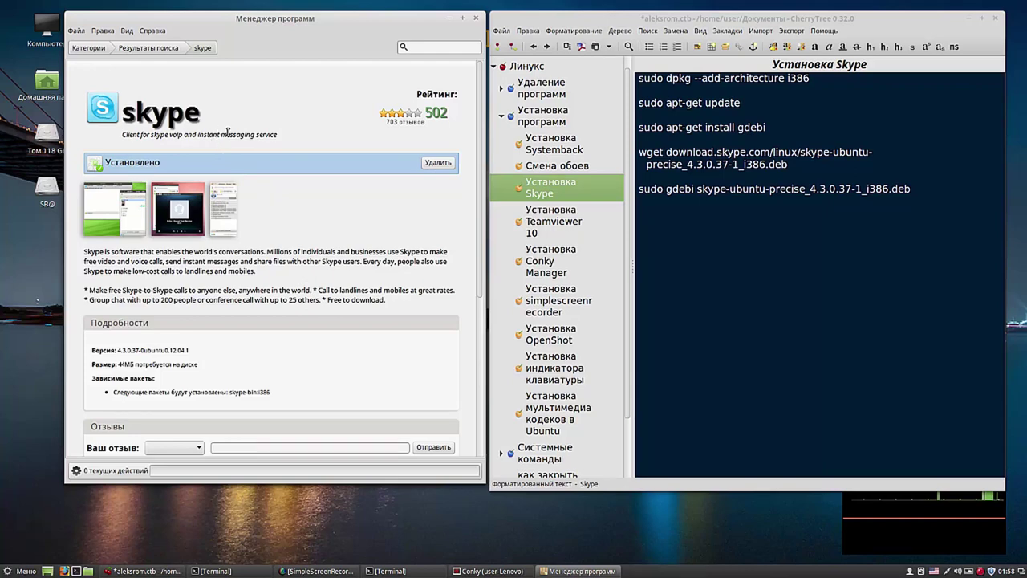
{"action": "left_click_drag", "start_coordinate": [353, 27], "coordinate": [356, 19]}
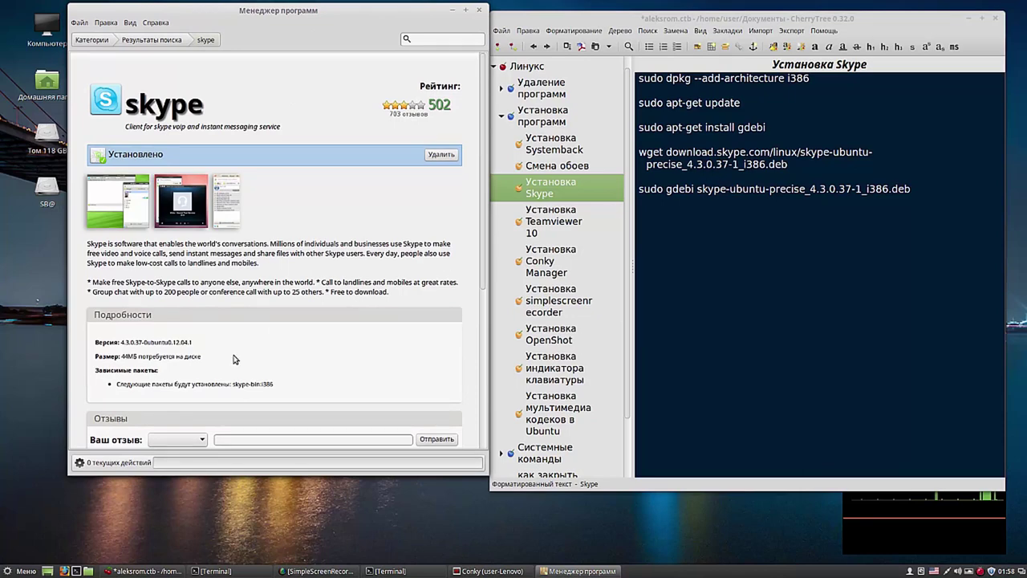
{"action": "left_click", "coordinate": [25, 571]}
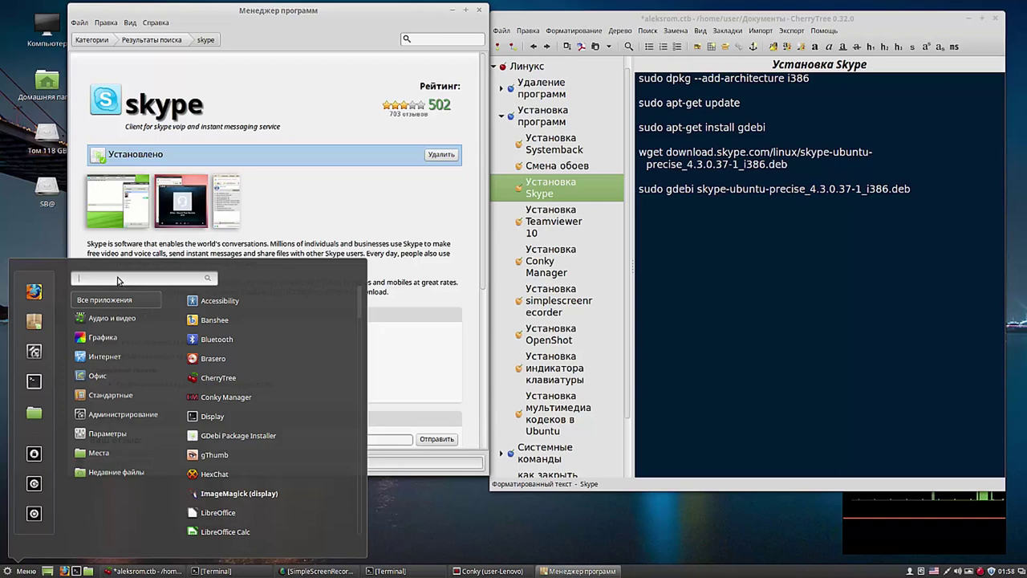
Step: Launch Skype from the menu, accept its terms of use, then close the sign-in window
{"action": "type", "text": "skype"}
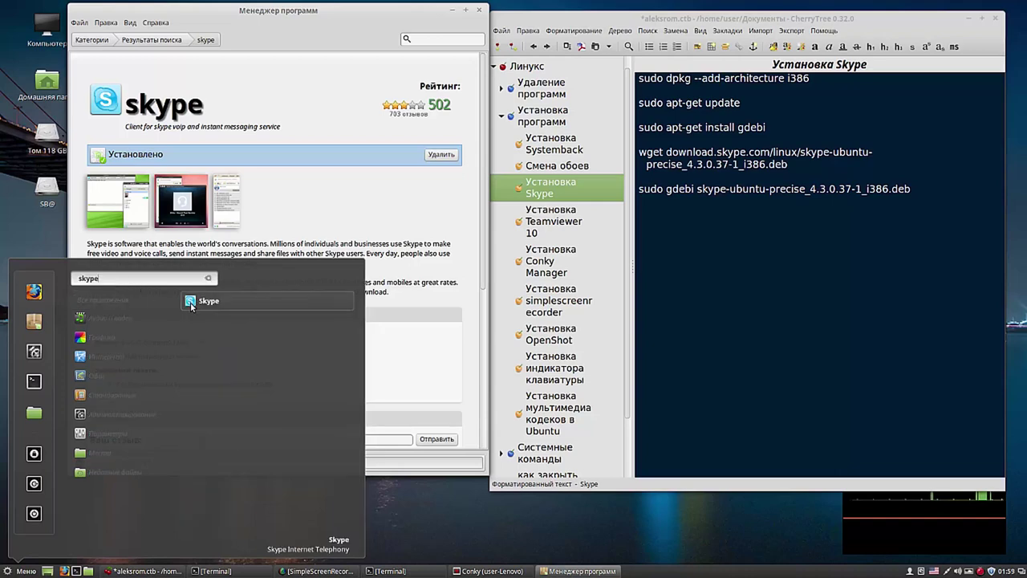
{"action": "left_click", "coordinate": [192, 304]}
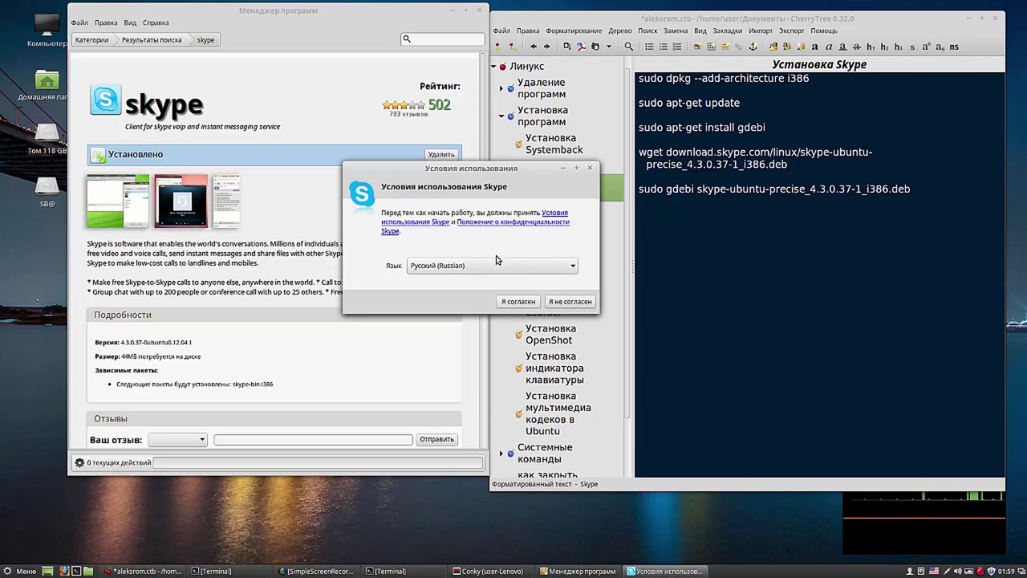
{"action": "left_click", "coordinate": [520, 303]}
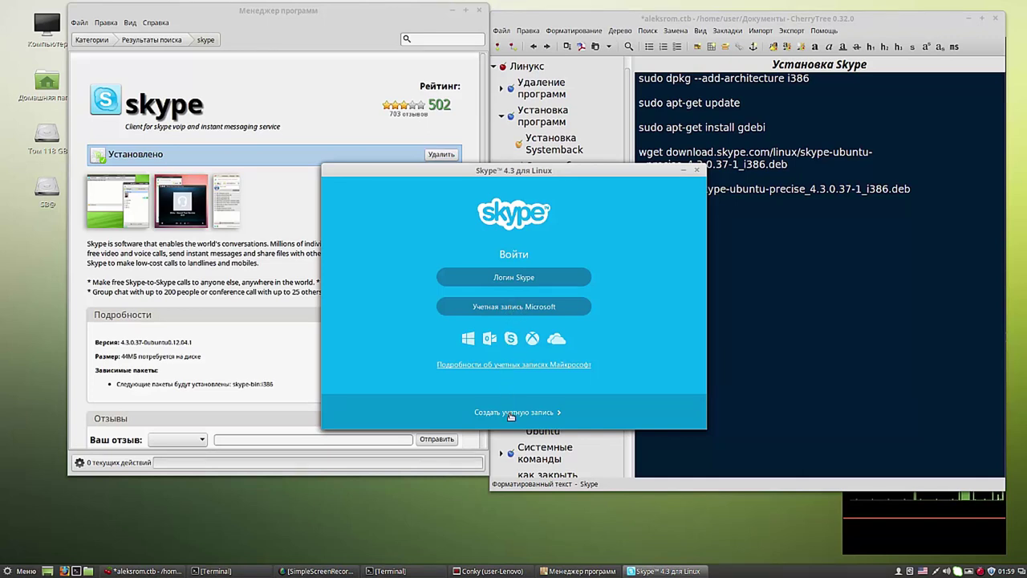
{"action": "left_click", "coordinate": [699, 173]}
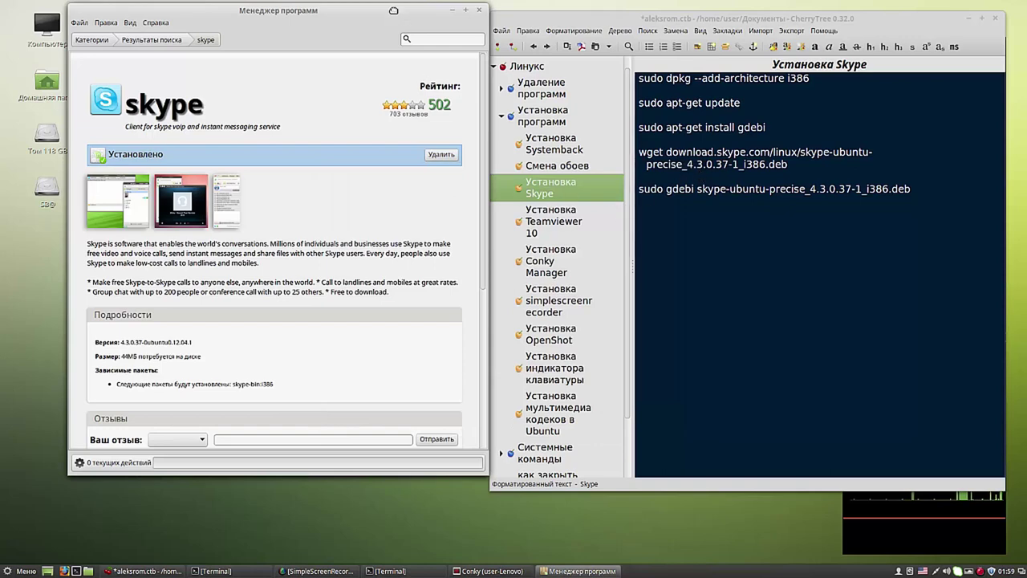
{"action": "left_click_drag", "start_coordinate": [393, 11], "coordinate": [387, 16]}
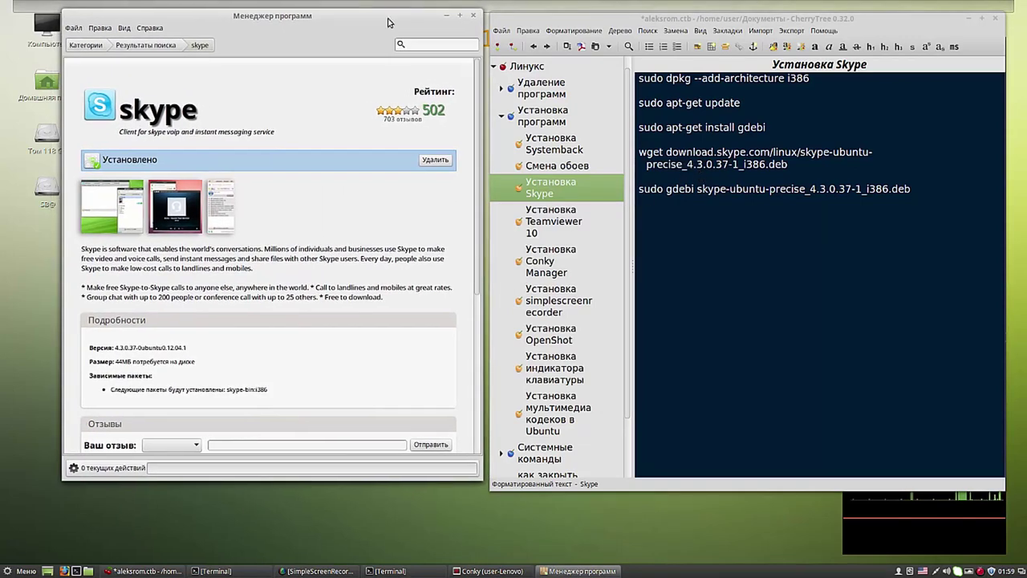
Step: Search Software Manager for dropbox and install the dropbox package from its page
{"action": "left_click", "coordinate": [497, 571]}
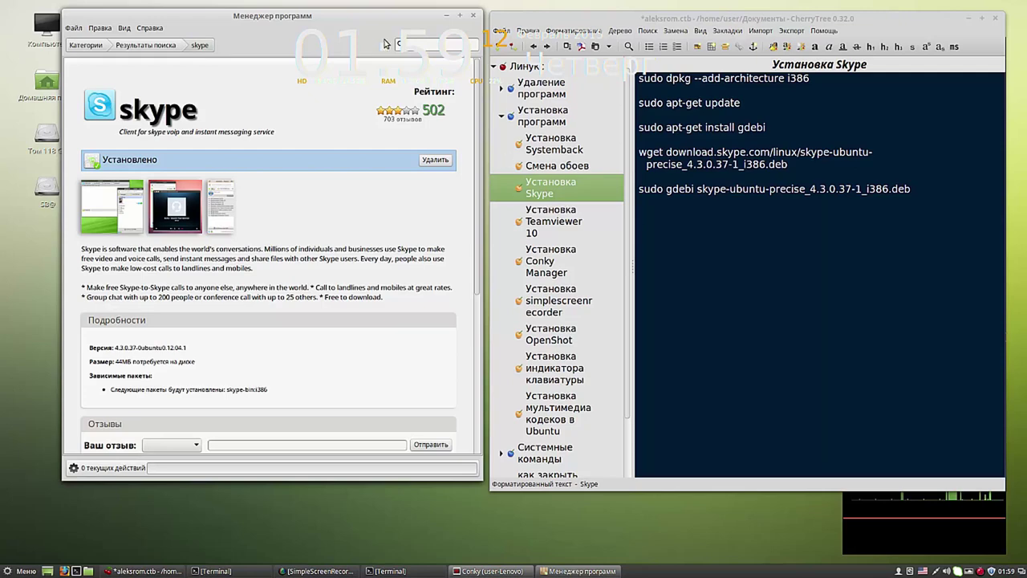
{"action": "left_click_drag", "start_coordinate": [270, 22], "coordinate": [268, 70]}
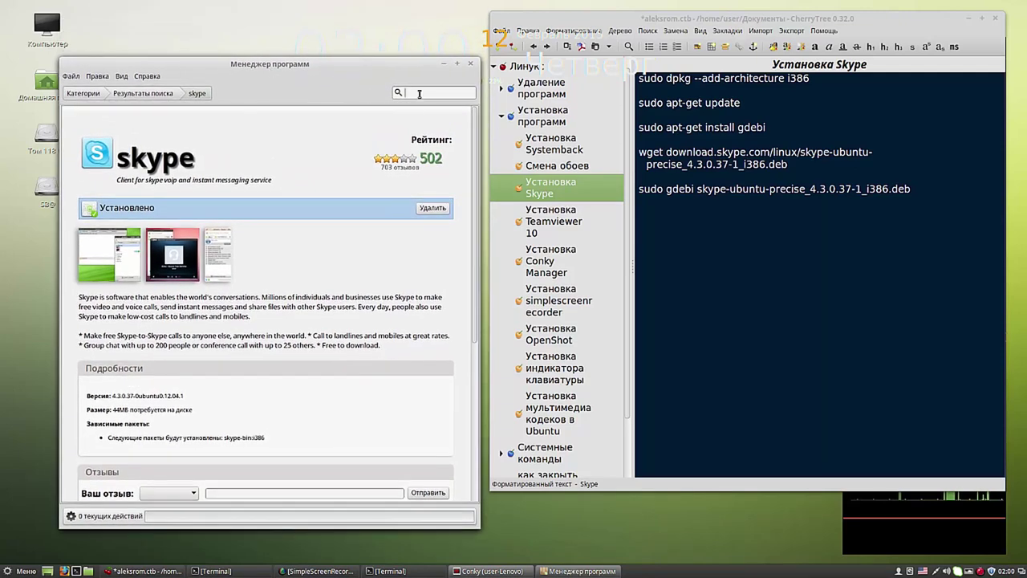
{"action": "type", "text": "dropbox"}
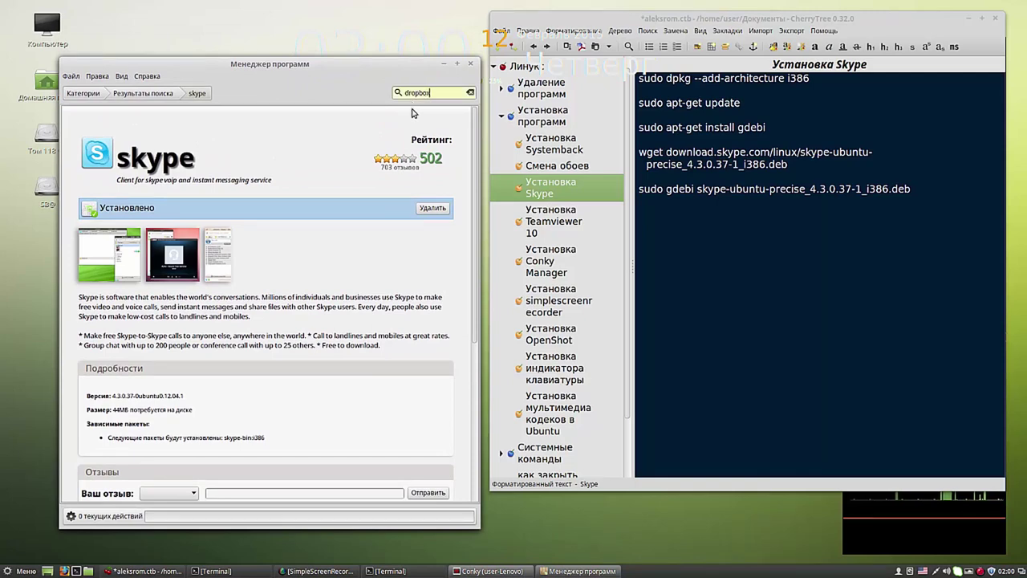
{"action": "left_click", "coordinate": [399, 93]}
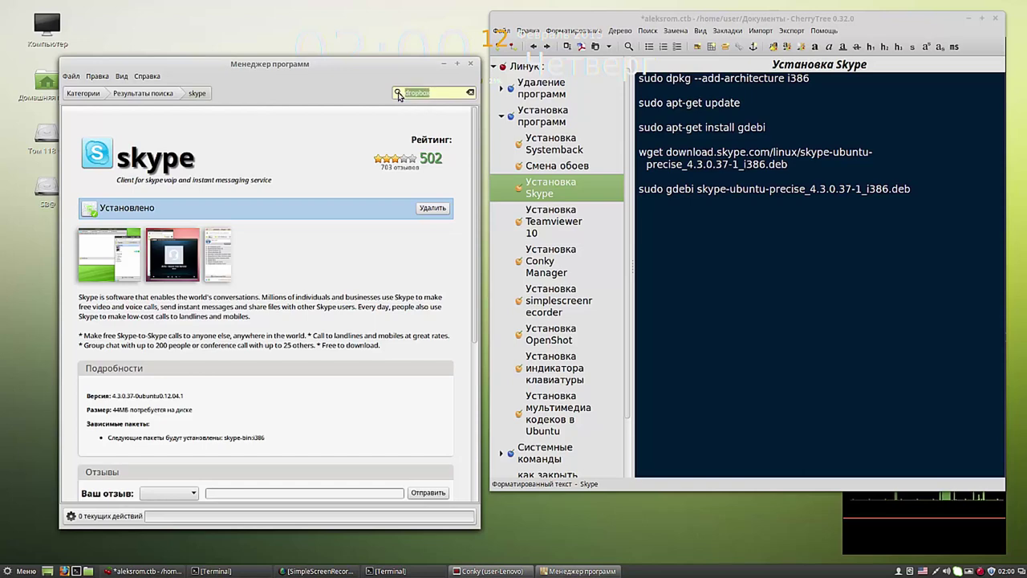
{"action": "key", "text": "Return"}
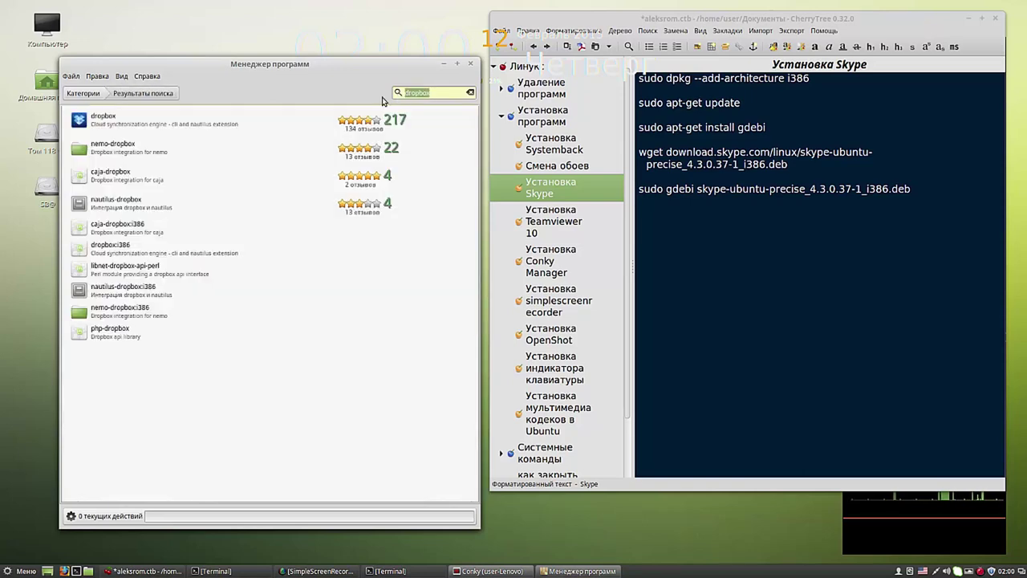
{"action": "left_click", "coordinate": [82, 122]}
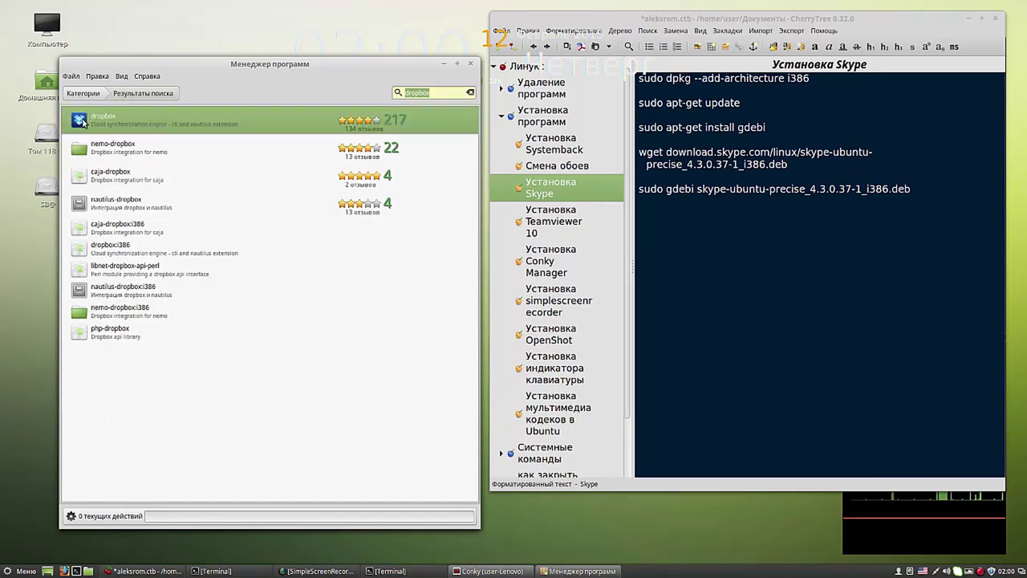
{"action": "double_click", "coordinate": [82, 122]}
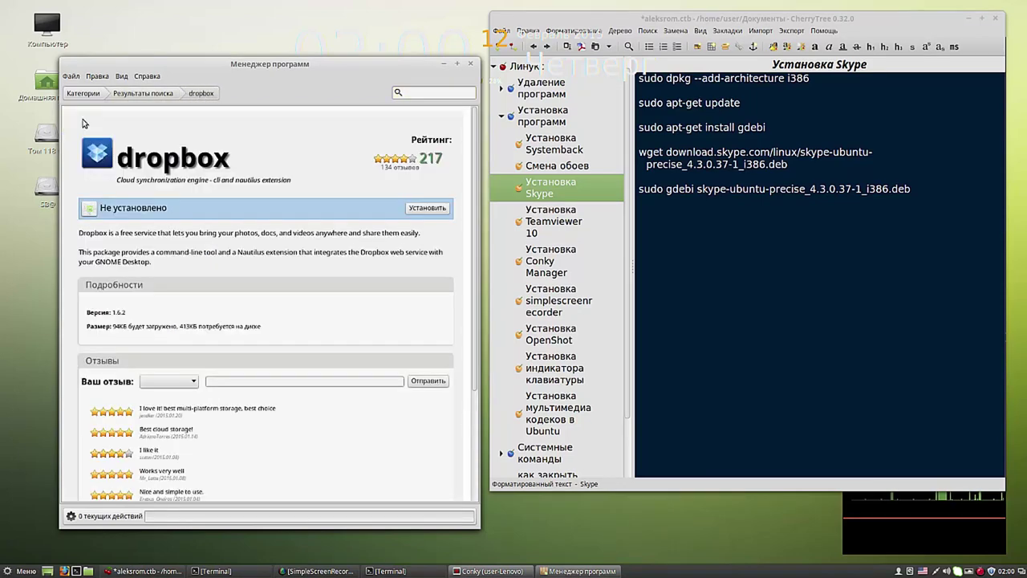
{"action": "left_click", "coordinate": [417, 209]}
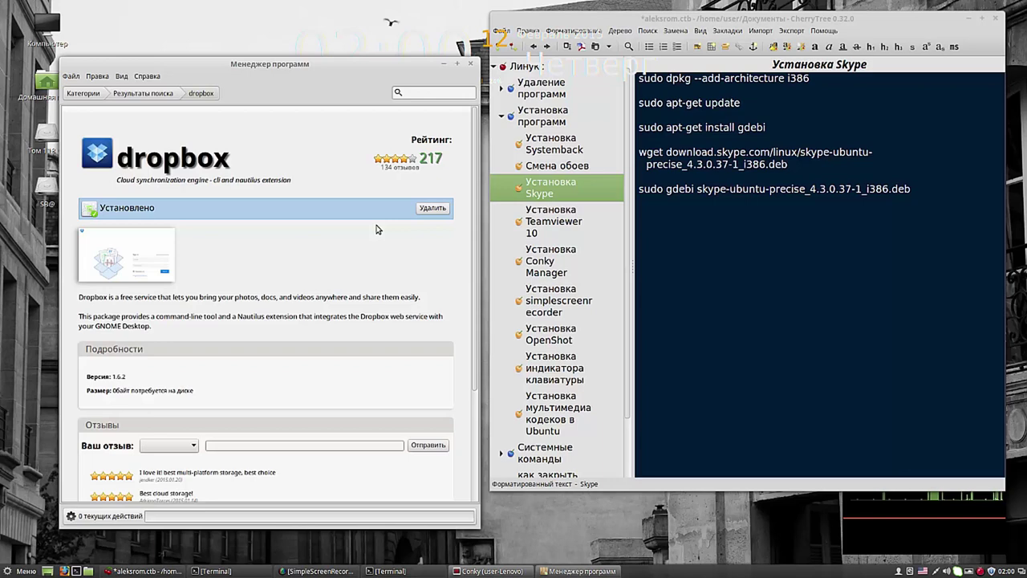
Step: Move Software Manager back up and show CherryTree's Установка Systemback note beside it
{"action": "left_click_drag", "start_coordinate": [385, 69], "coordinate": [389, 24]}
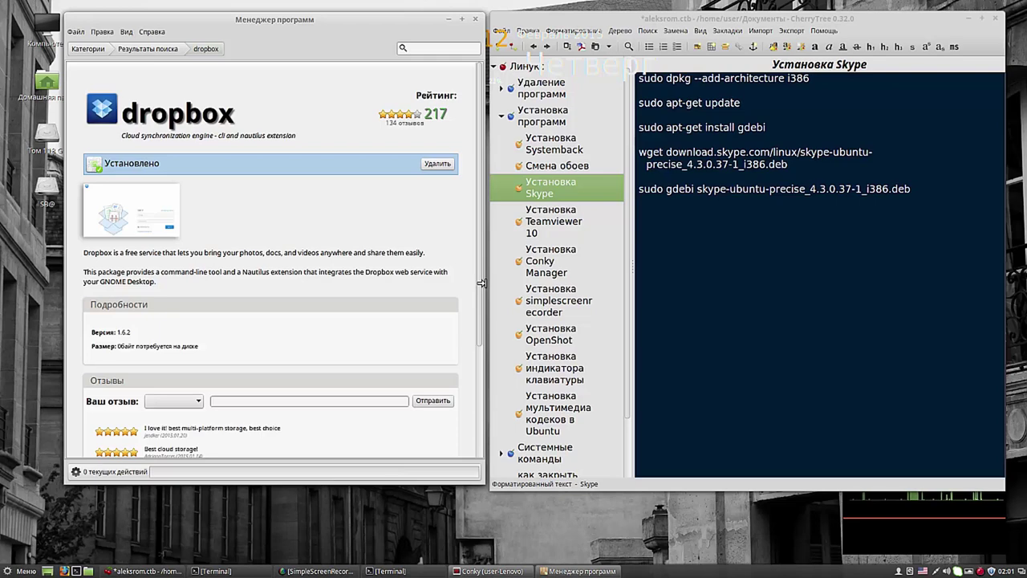
{"action": "scroll", "coordinate": [480, 292], "scroll_direction": "down", "scroll_amount": 1}
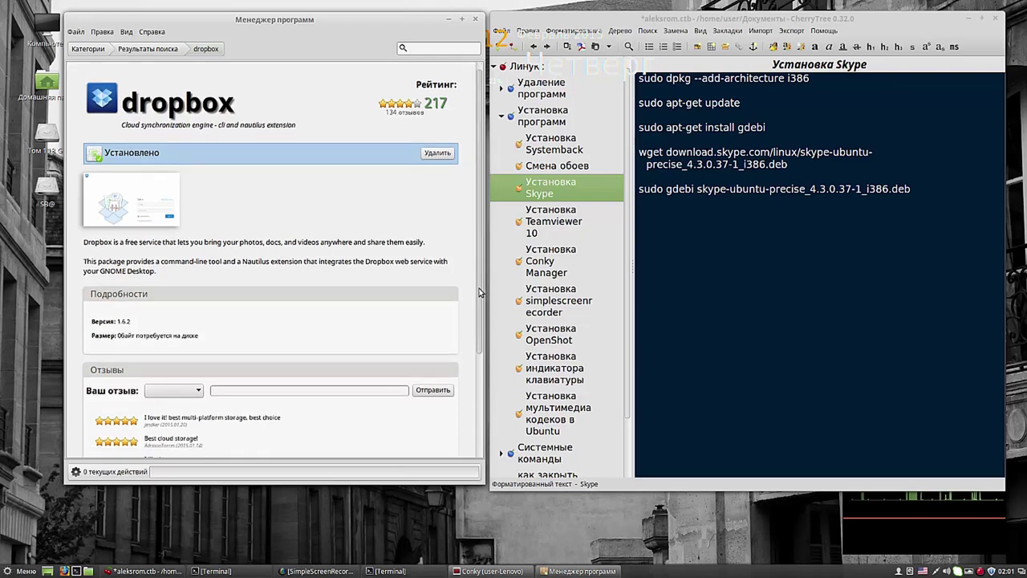
{"action": "scroll", "coordinate": [480, 277], "scroll_direction": "up", "scroll_amount": 1}
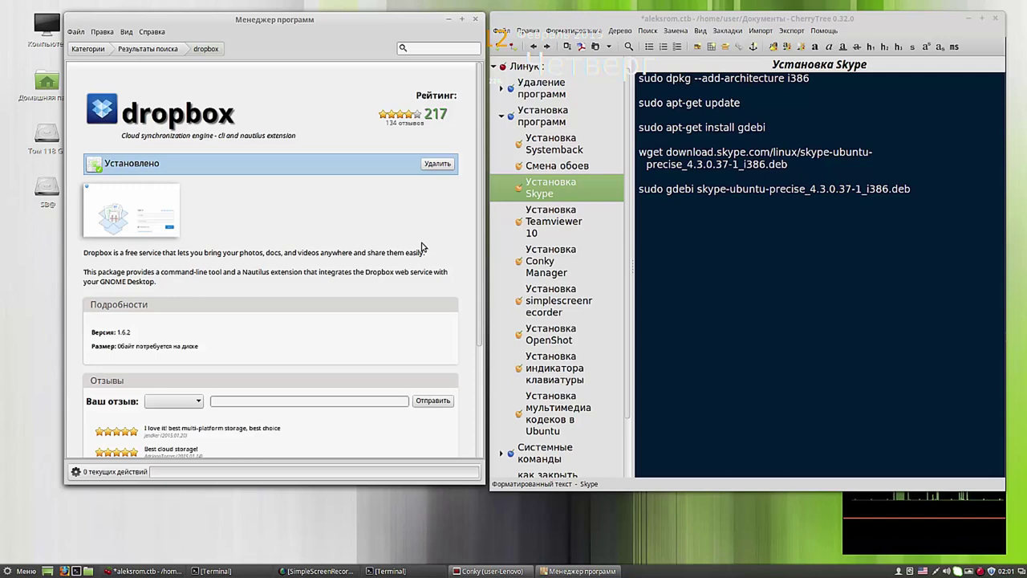
{"action": "left_click", "coordinate": [568, 146]}
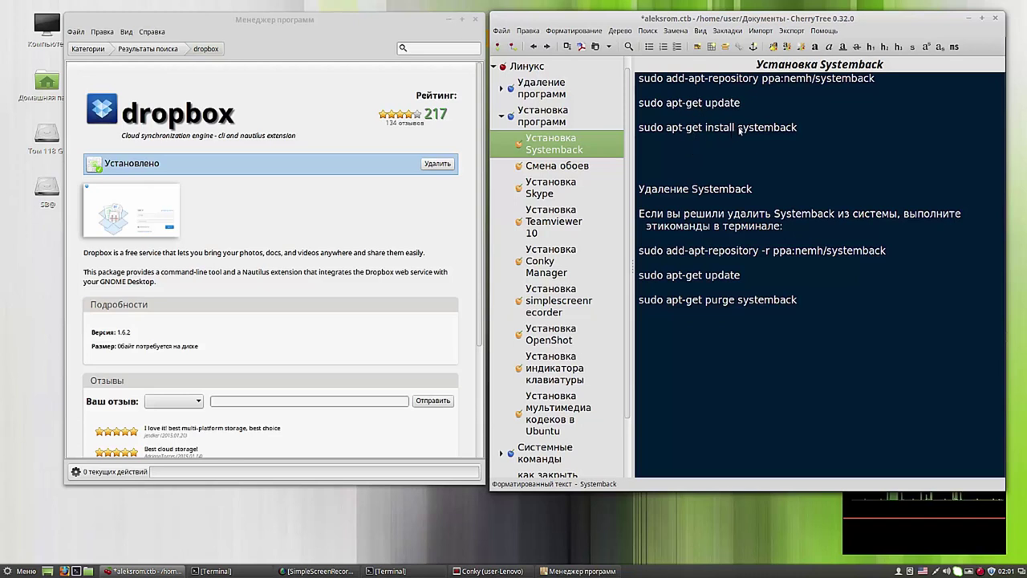
Step: Copy 'systemback' from the note into the Software Manager search, then minimize Software Manager
{"action": "left_click", "coordinate": [738, 128]}
{"action": "left_click_drag", "start_coordinate": [738, 129], "coordinate": [798, 131]}
{"action": "right_click", "coordinate": [785, 133]}
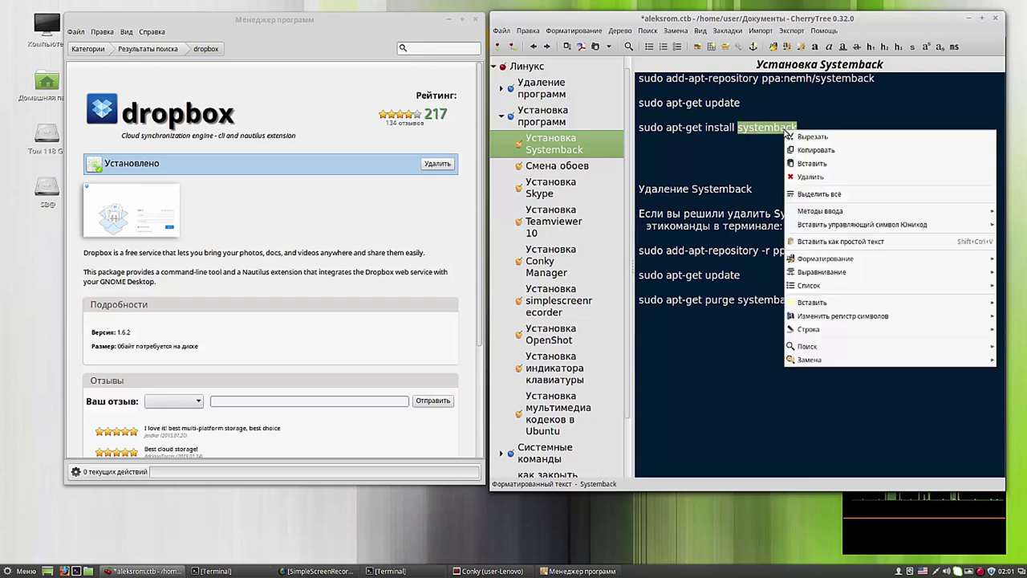
{"action": "left_click", "coordinate": [811, 150]}
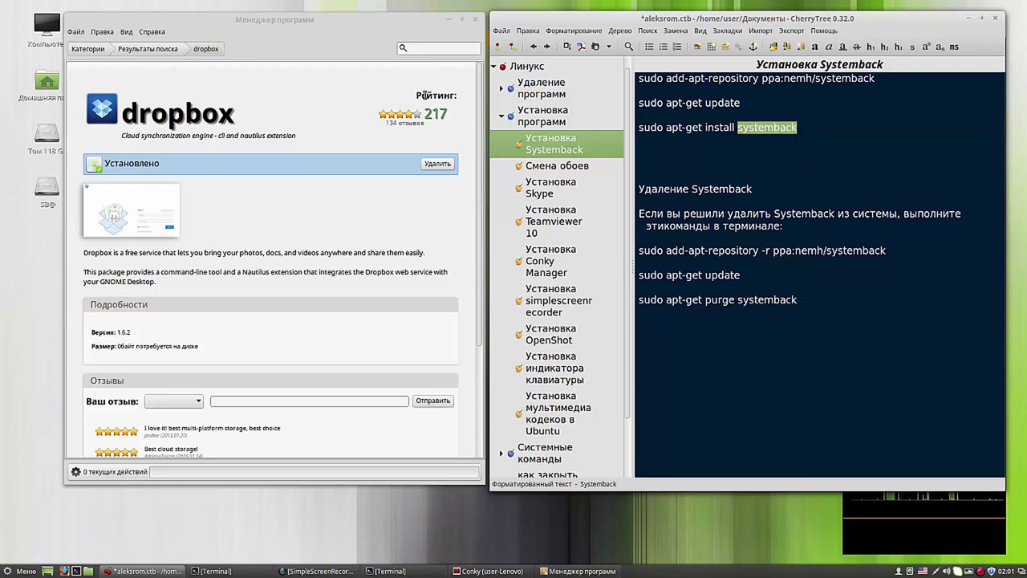
{"action": "right_click", "coordinate": [421, 49]}
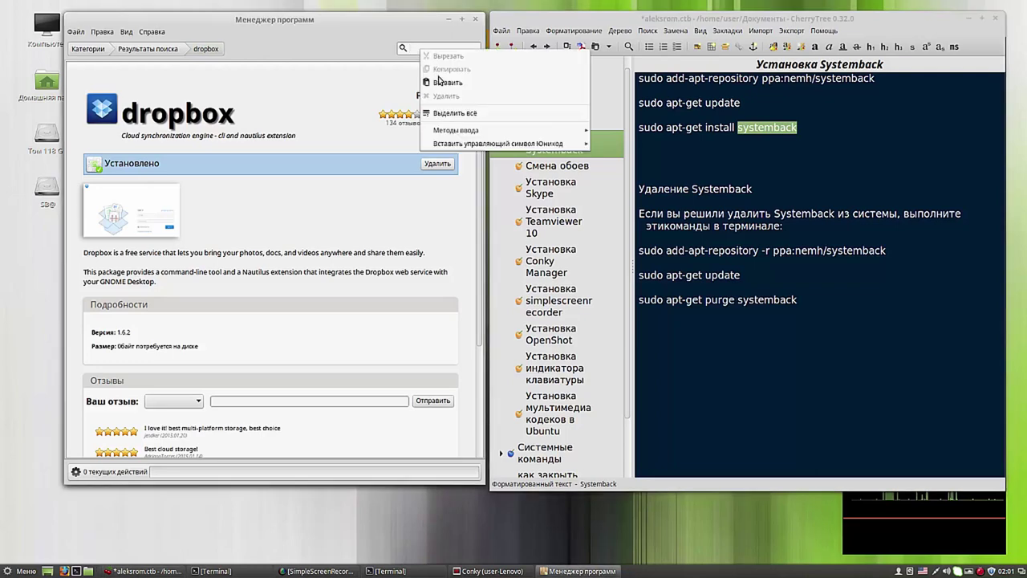
{"action": "left_click", "coordinate": [442, 82]}
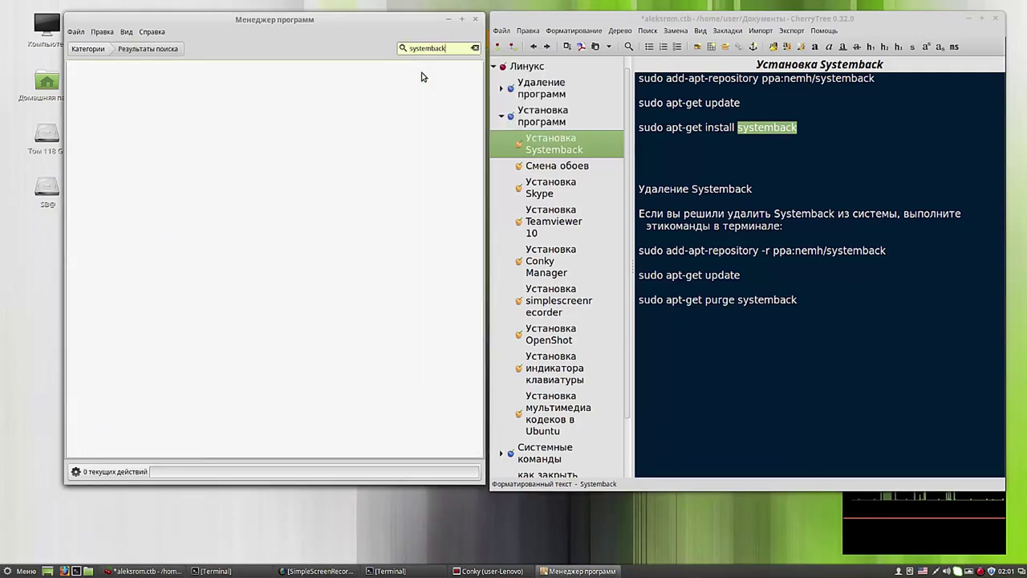
{"action": "left_click", "coordinate": [449, 20]}
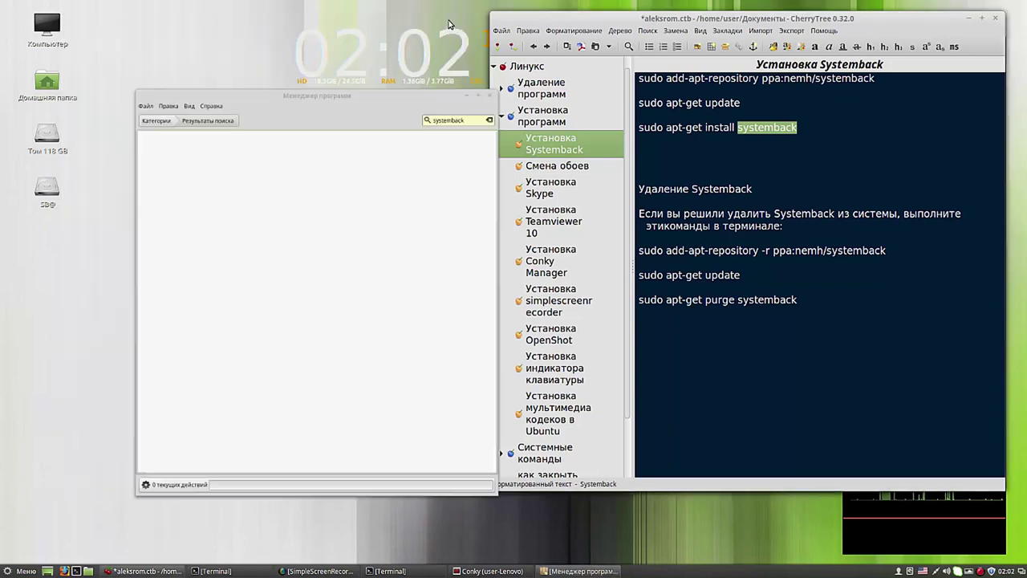
Step: Paste and run the add-apt-repository ppa:nemh/systemback command, confirming with the sudo password
{"action": "left_click", "coordinate": [216, 572]}
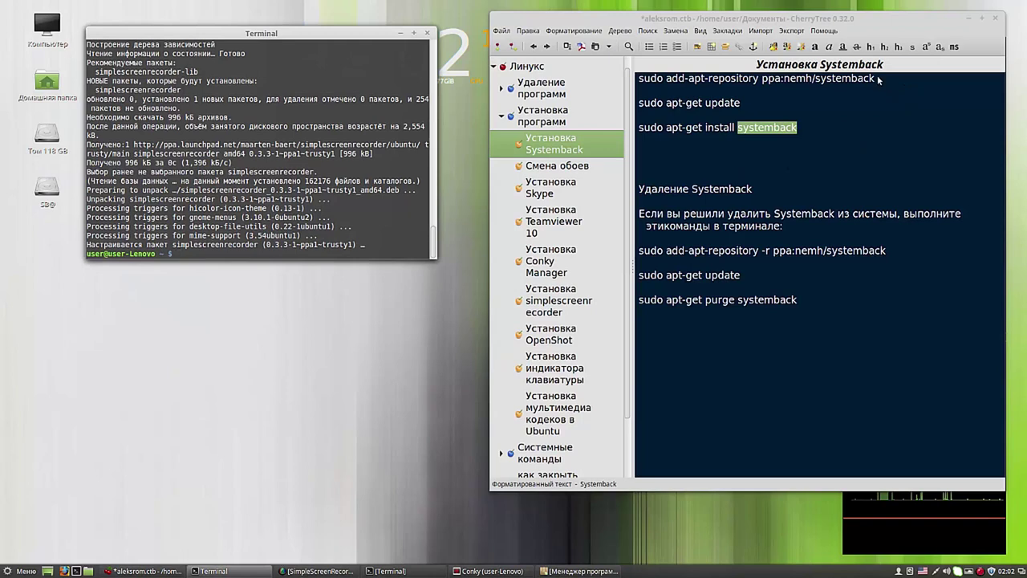
{"action": "left_click_drag", "start_coordinate": [877, 77], "coordinate": [634, 83]}
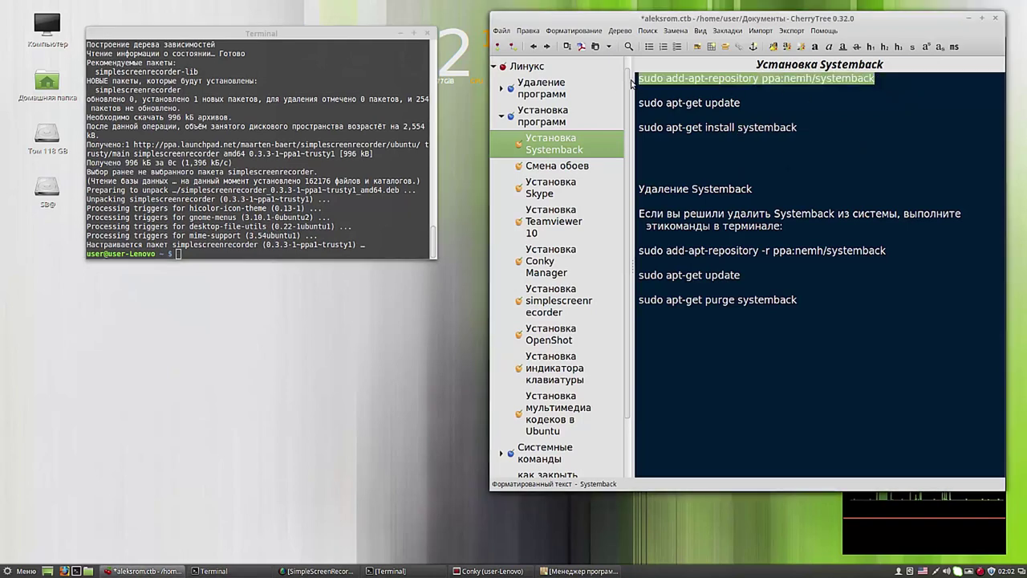
{"action": "right_click", "coordinate": [684, 85]}
{"action": "left_click", "coordinate": [703, 101]}
{"action": "left_click", "coordinate": [179, 253]}
{"action": "right_click", "coordinate": [180, 255]}
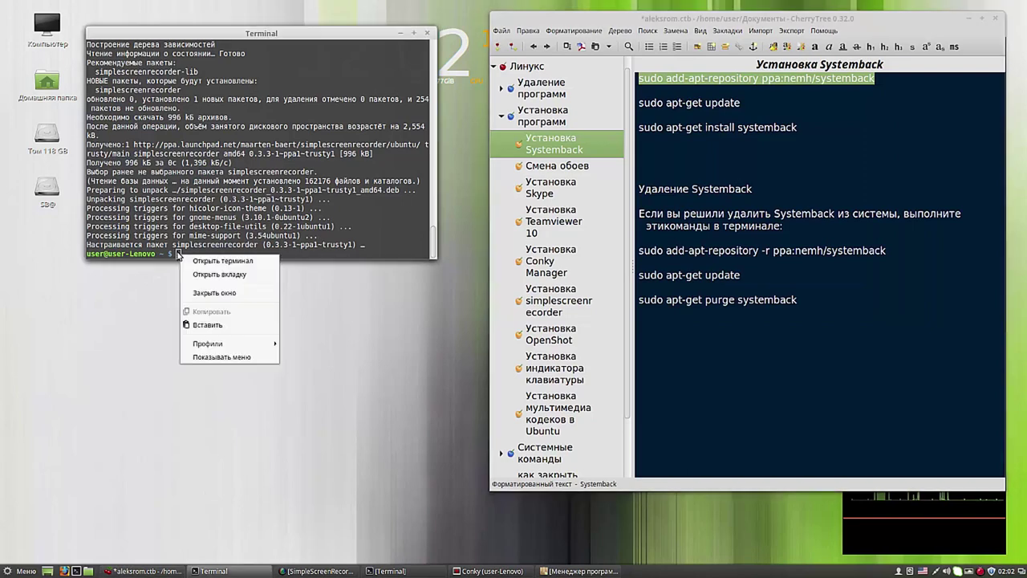
{"action": "left_click", "coordinate": [209, 324]}
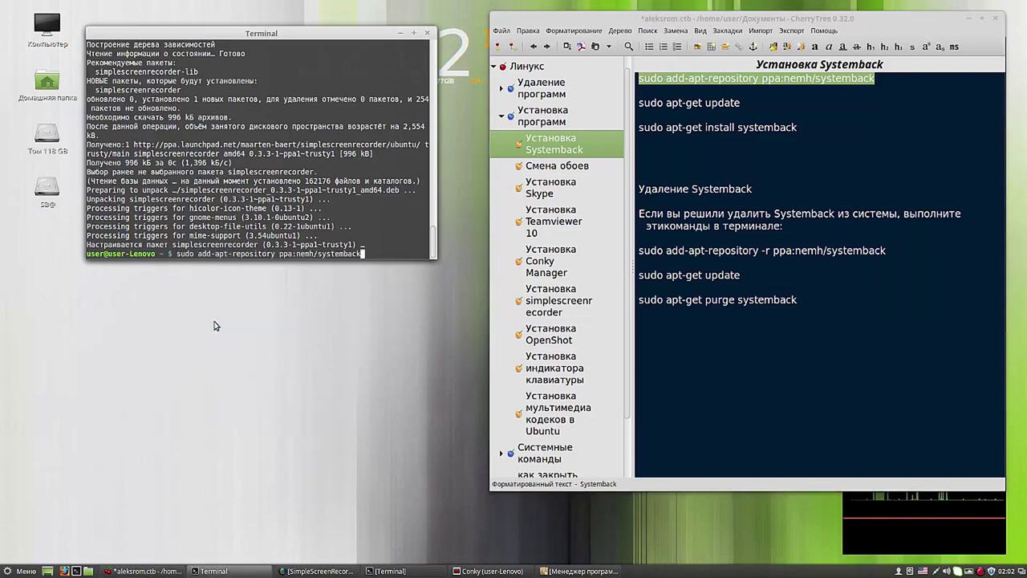
{"action": "key", "text": "Return"}
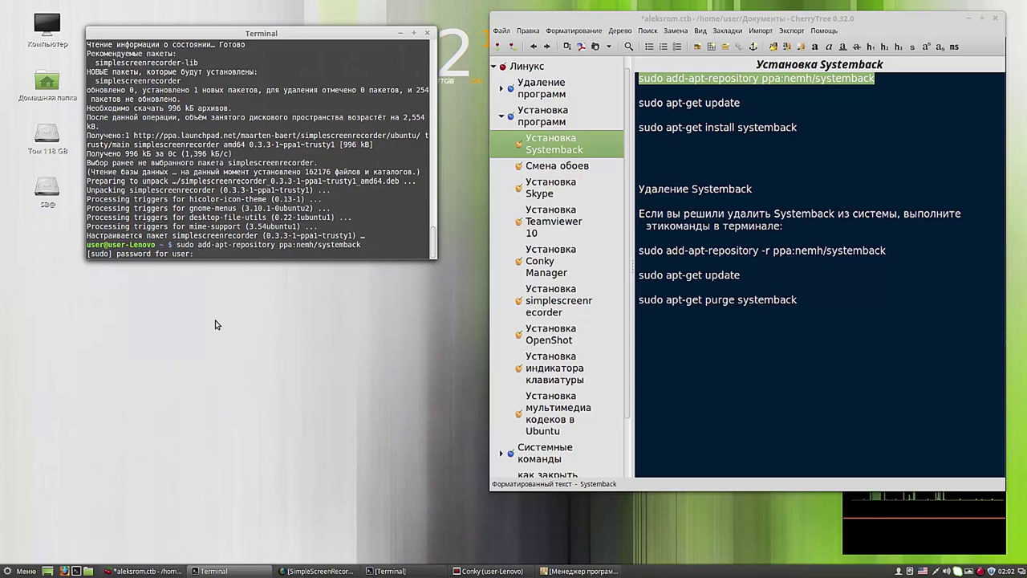
{"action": "key", "text": "Return"}
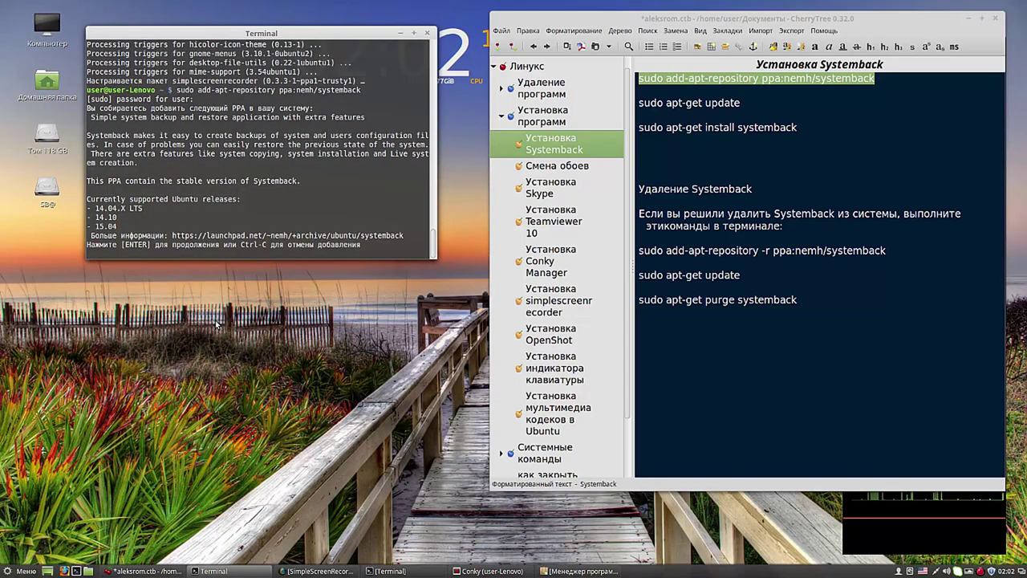
{"action": "key", "text": "Return"}
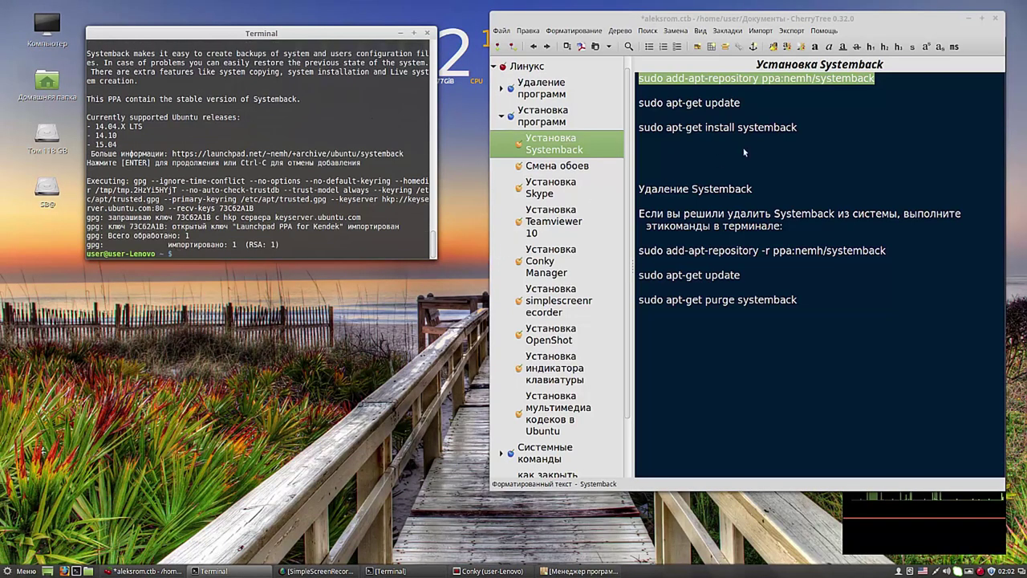
{"action": "left_click_drag", "start_coordinate": [740, 104], "coordinate": [640, 107]}
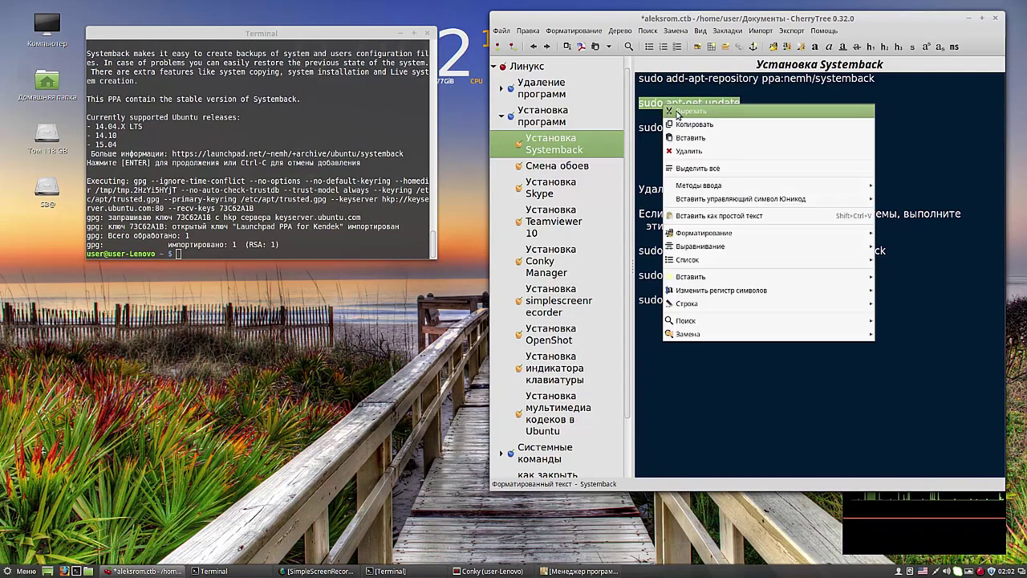
Step: Run sudo apt-get update in Terminal, pasted from the notes
{"action": "left_click", "coordinate": [690, 125]}
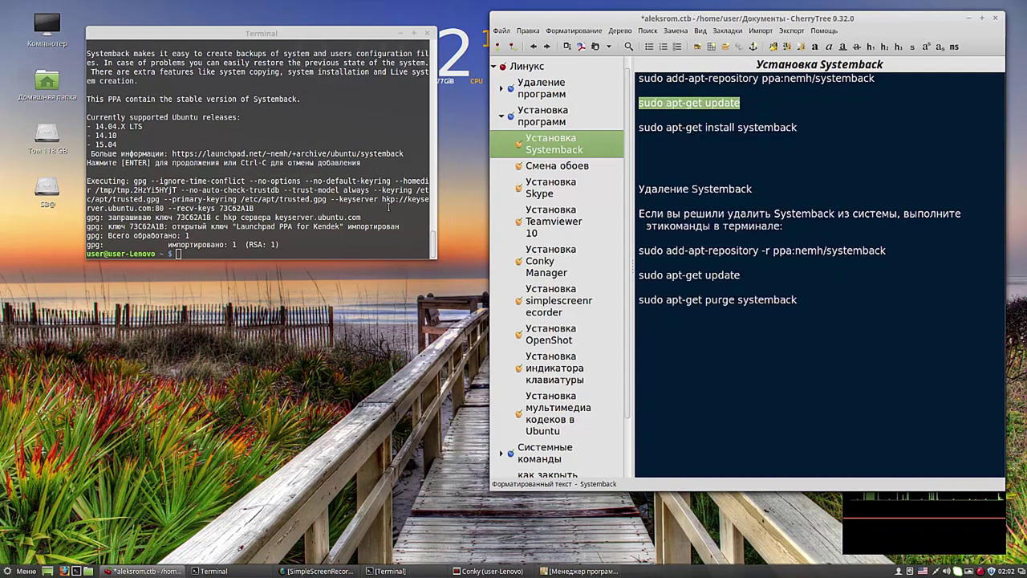
{"action": "left_click", "coordinate": [179, 253]}
{"action": "right_click", "coordinate": [181, 257]}
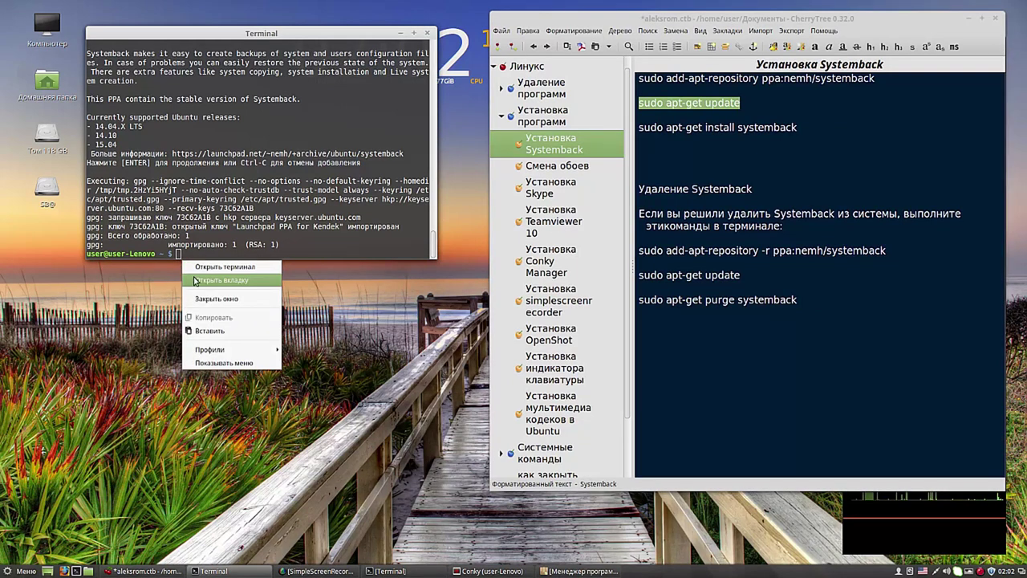
{"action": "left_click", "coordinate": [210, 332]}
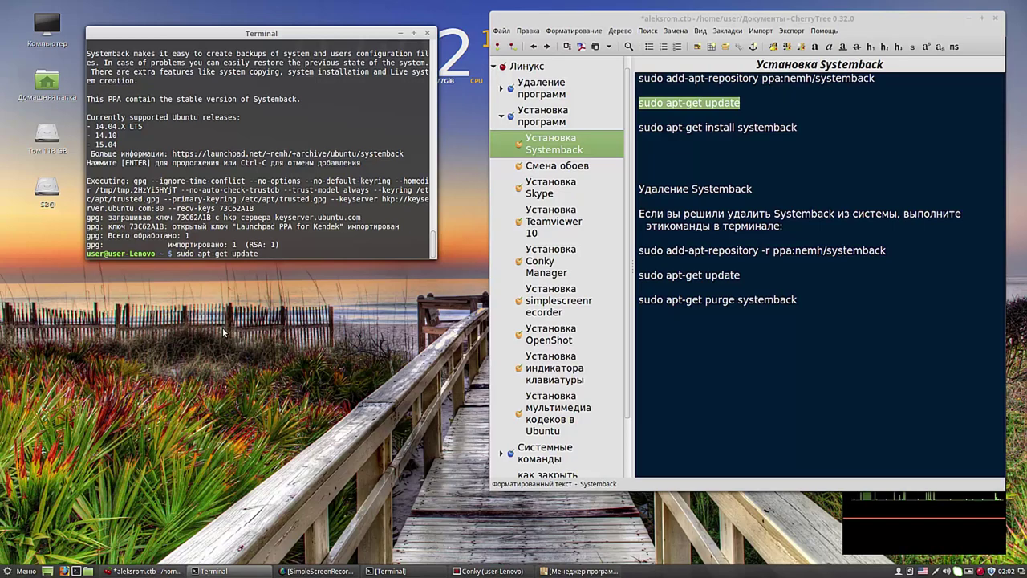
{"action": "key", "text": "Return"}
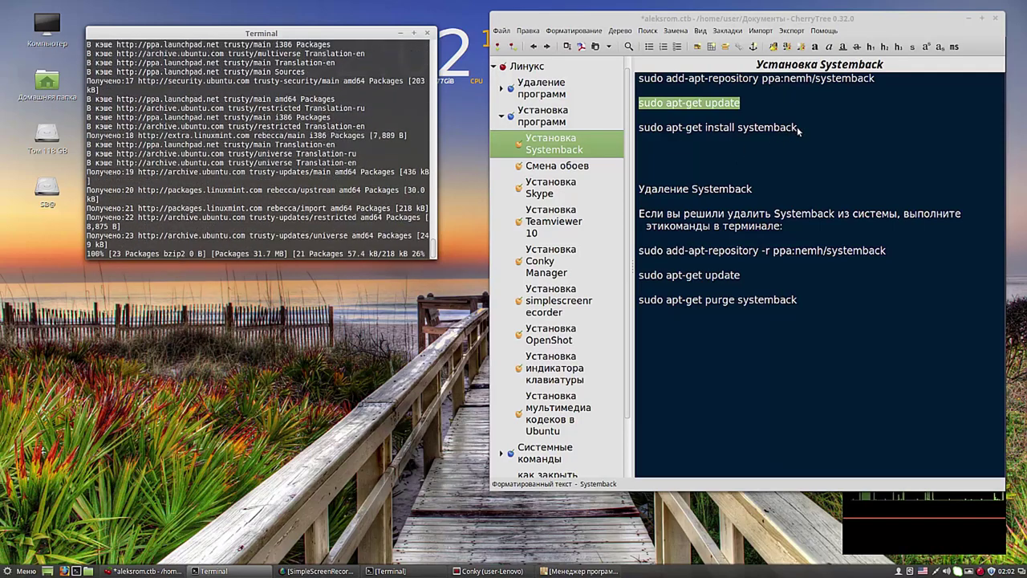
Step: Copy the 'sudo apt-get install systemback' line from the CherryTree note
{"action": "left_click_drag", "start_coordinate": [797, 127], "coordinate": [638, 130]}
{"action": "right_click", "coordinate": [666, 129]}
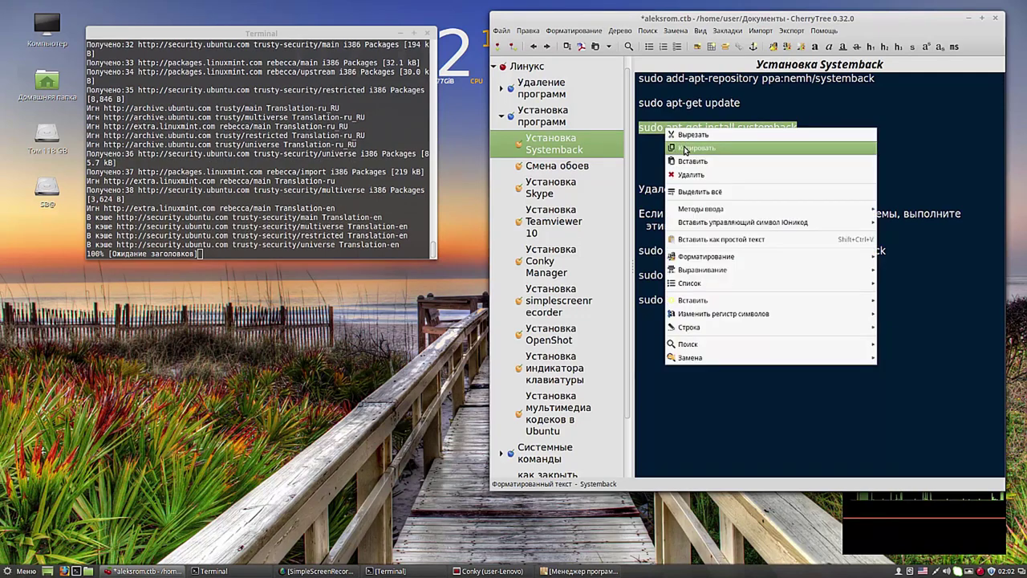
{"action": "left_click", "coordinate": [685, 149]}
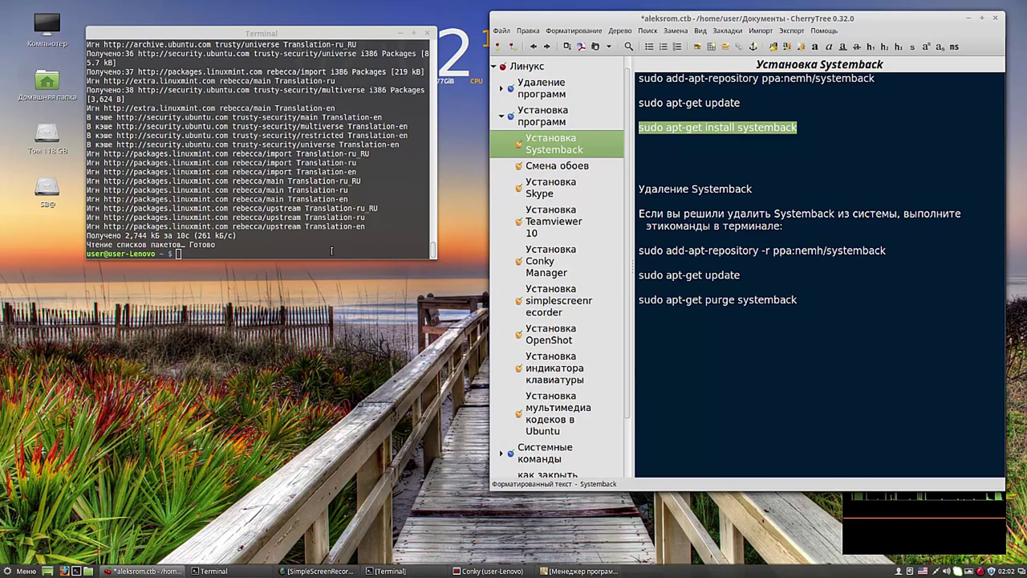
{"action": "left_click", "coordinate": [178, 254]}
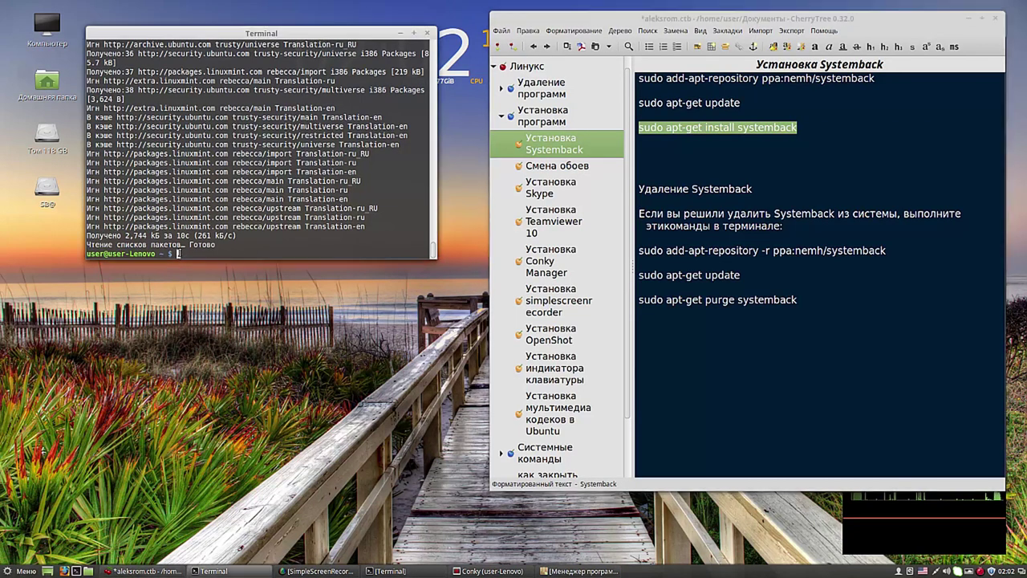
Step: Paste and run 'sudo apt-get install systemback', answering y to continue
{"action": "right_click", "coordinate": [178, 253]}
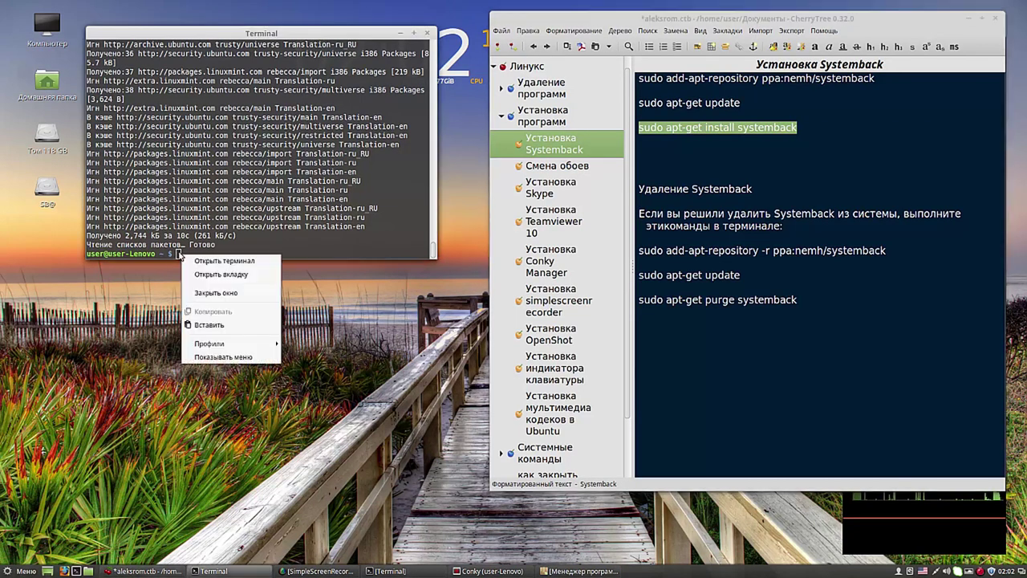
{"action": "left_click", "coordinate": [211, 325]}
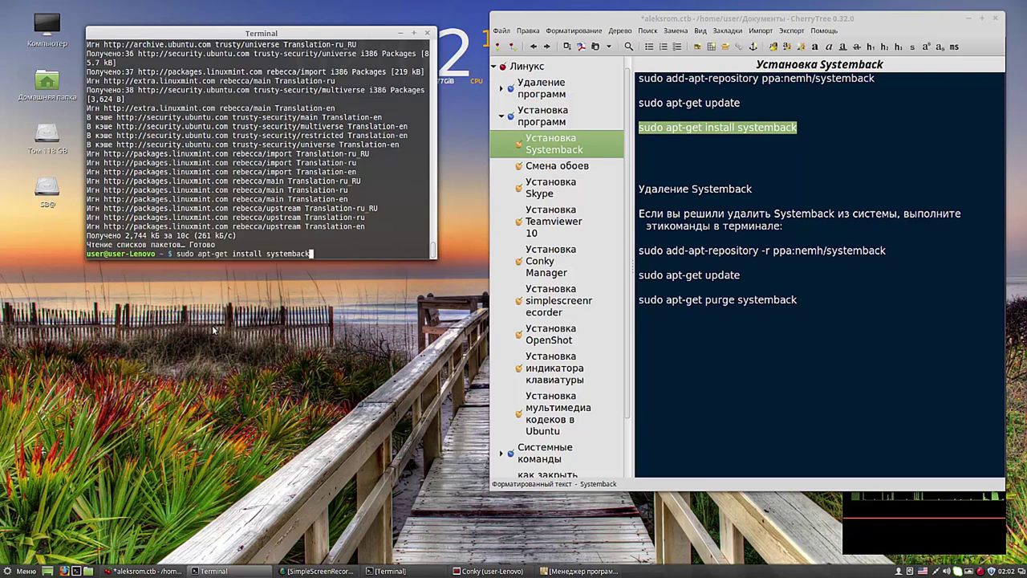
{"action": "key", "text": "Return"}
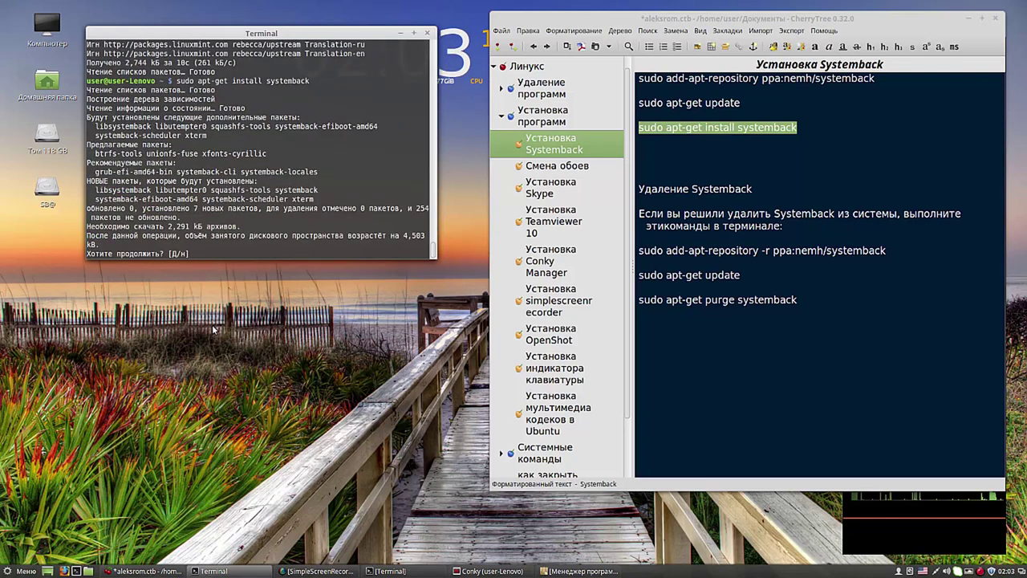
{"action": "type", "text": "y"}
{"action": "key", "text": "Return"}
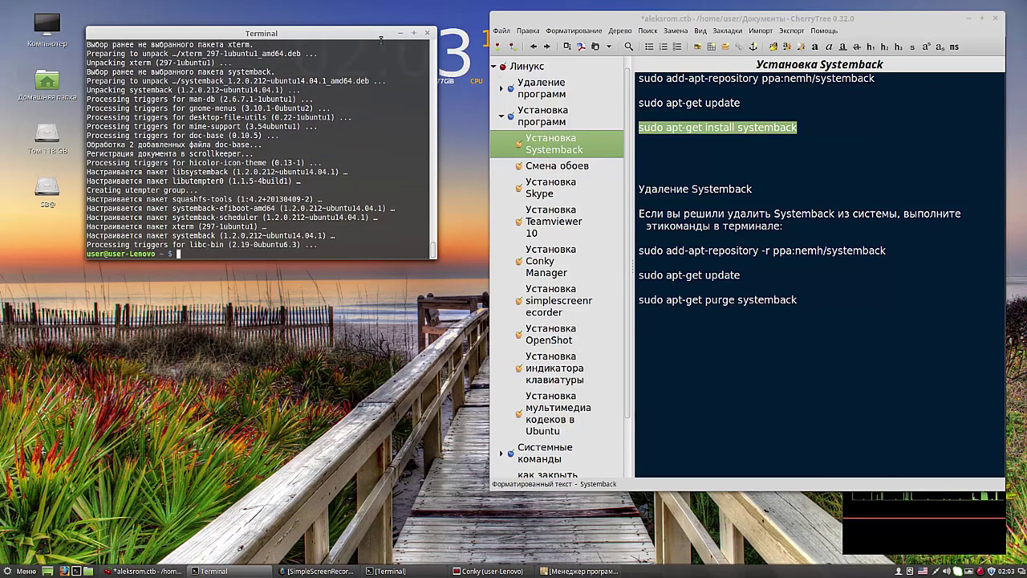
{"action": "left_click_drag", "start_coordinate": [361, 38], "coordinate": [361, 24]}
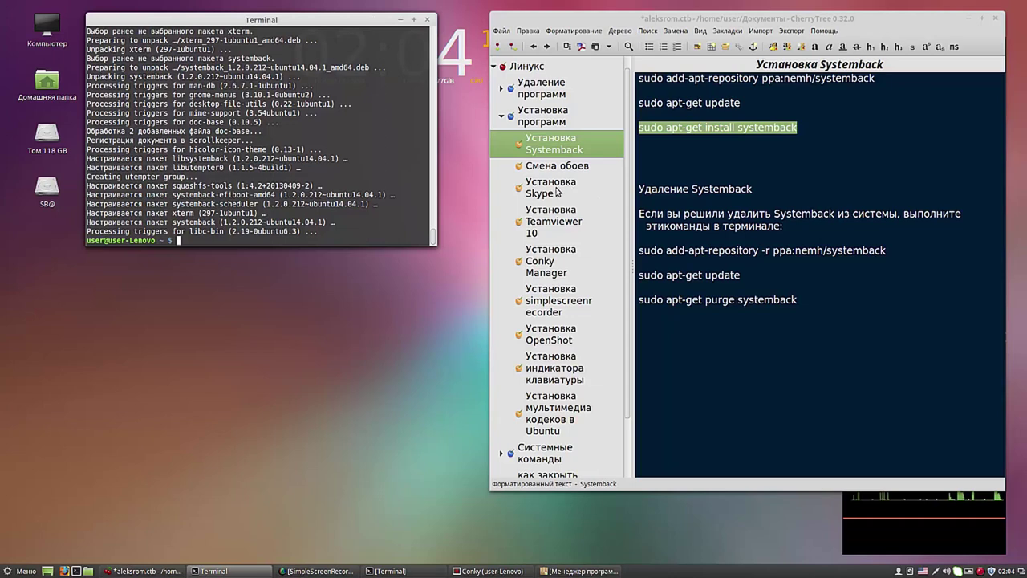
Step: Open the 'Установка Teamviewer 10' note and copy 'teamviewer.com' from its wget line
{"action": "left_click", "coordinate": [563, 221]}
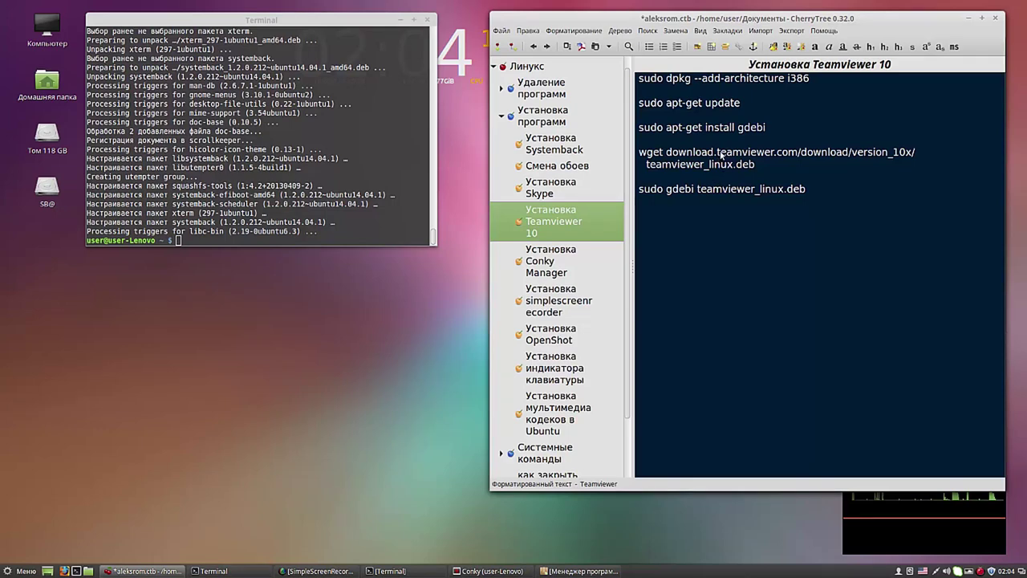
{"action": "left_click_drag", "start_coordinate": [718, 154], "coordinate": [792, 152]}
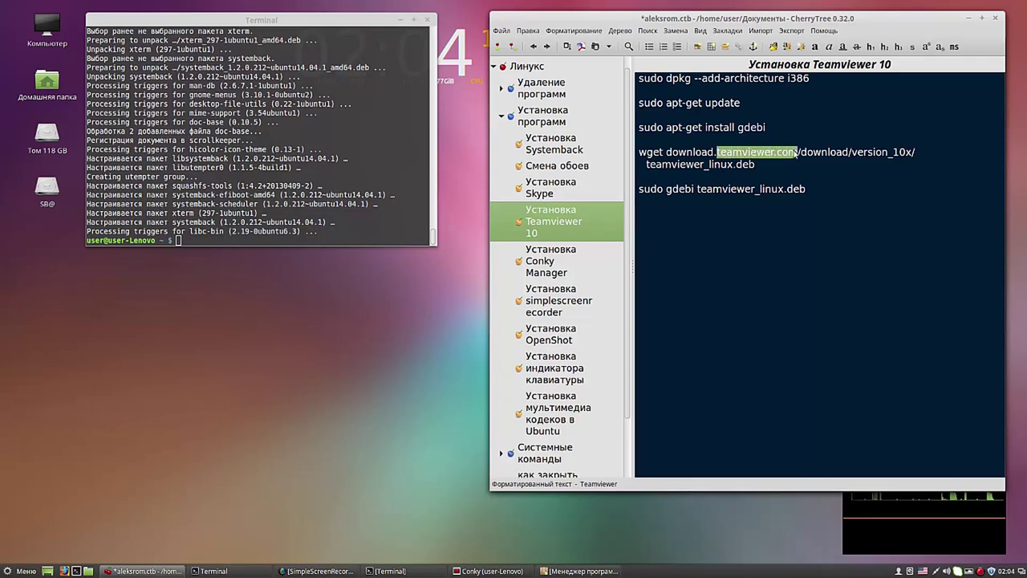
{"action": "right_click", "coordinate": [790, 153]}
{"action": "left_click", "coordinate": [810, 171]}
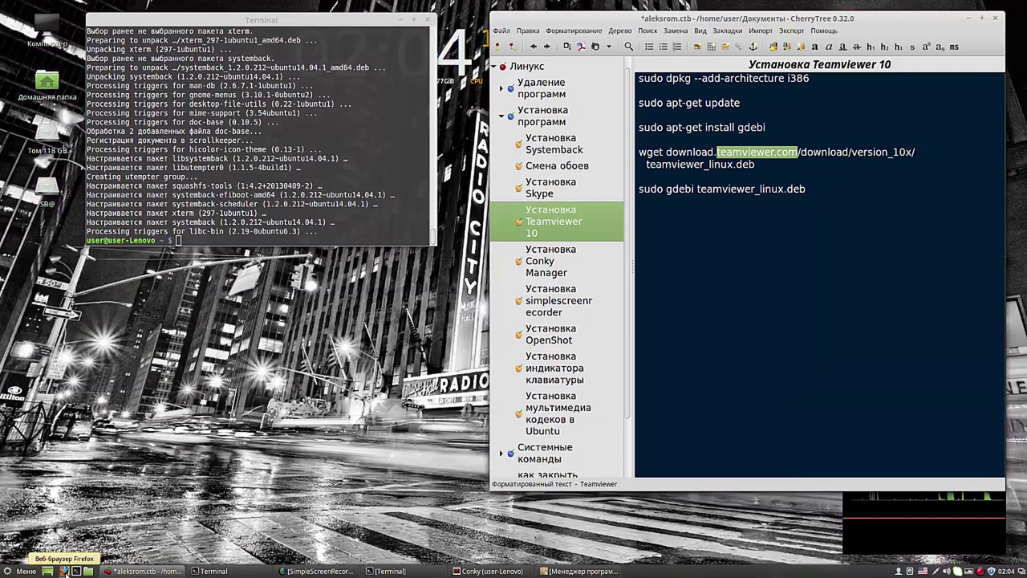
Step: Launch Firefox and go to teamviewer.com by pasting it into the address bar
{"action": "left_click", "coordinate": [65, 571]}
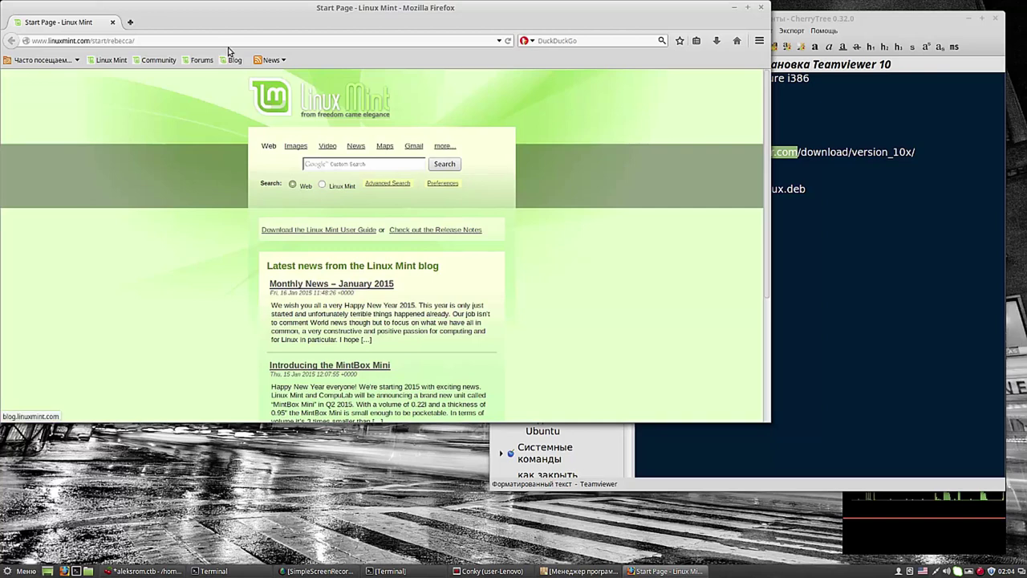
{"action": "left_click", "coordinate": [226, 39]}
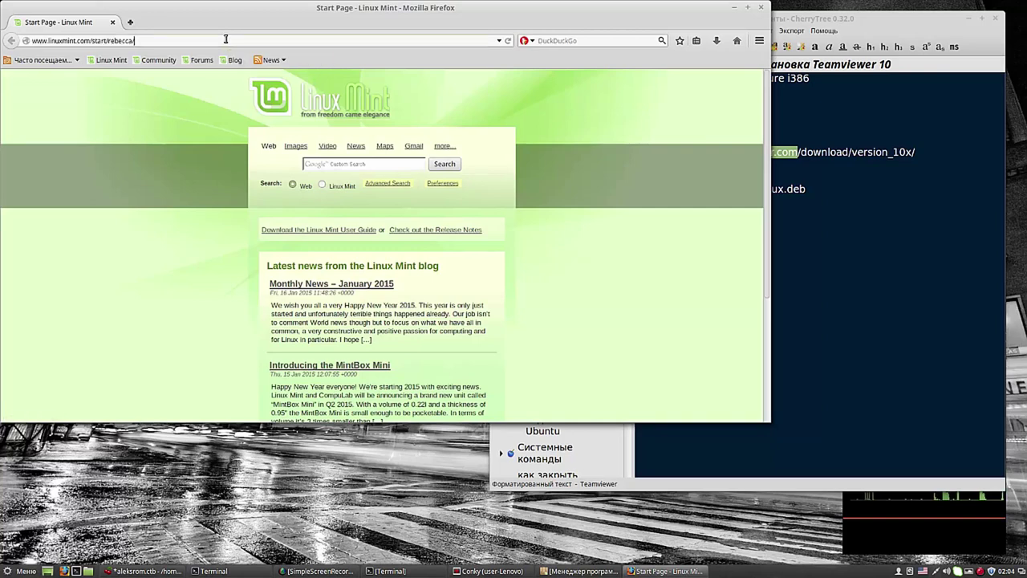
{"action": "right_click", "coordinate": [226, 40]}
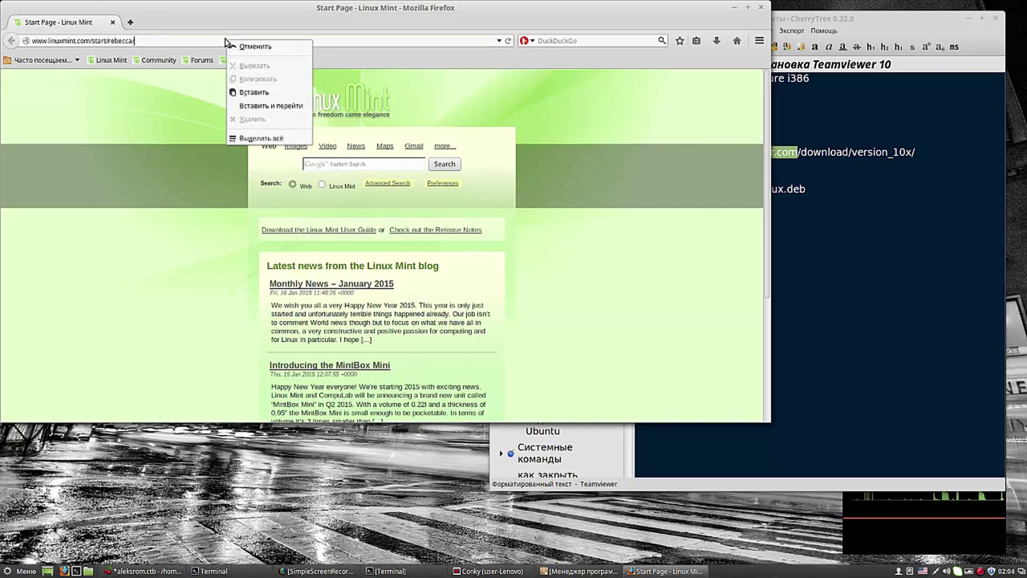
{"action": "left_click", "coordinate": [155, 40]}
{"action": "left_click_drag", "start_coordinate": [155, 40], "coordinate": [29, 40]}
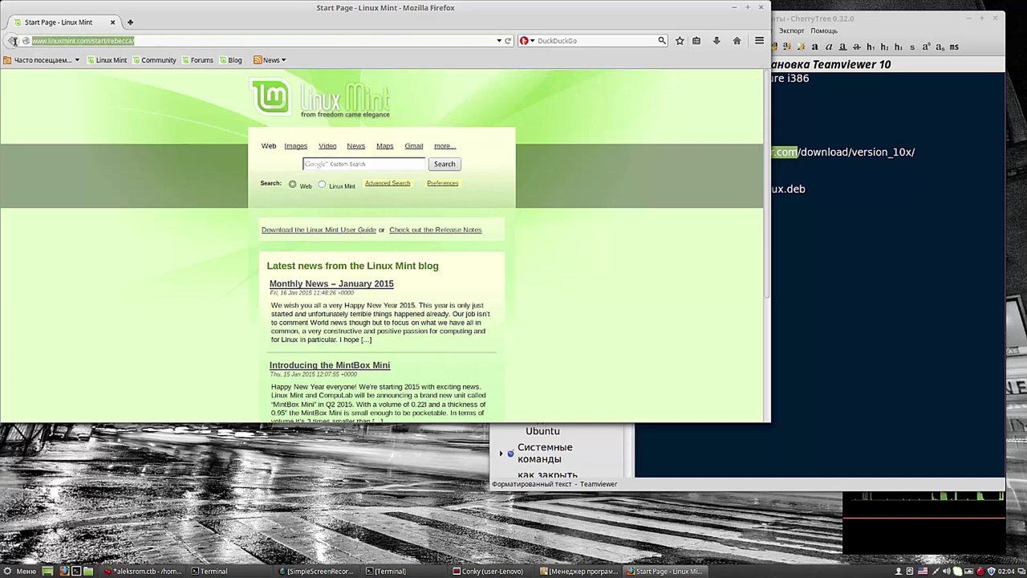
{"action": "right_click", "coordinate": [62, 41]}
{"action": "left_click", "coordinate": [80, 95]}
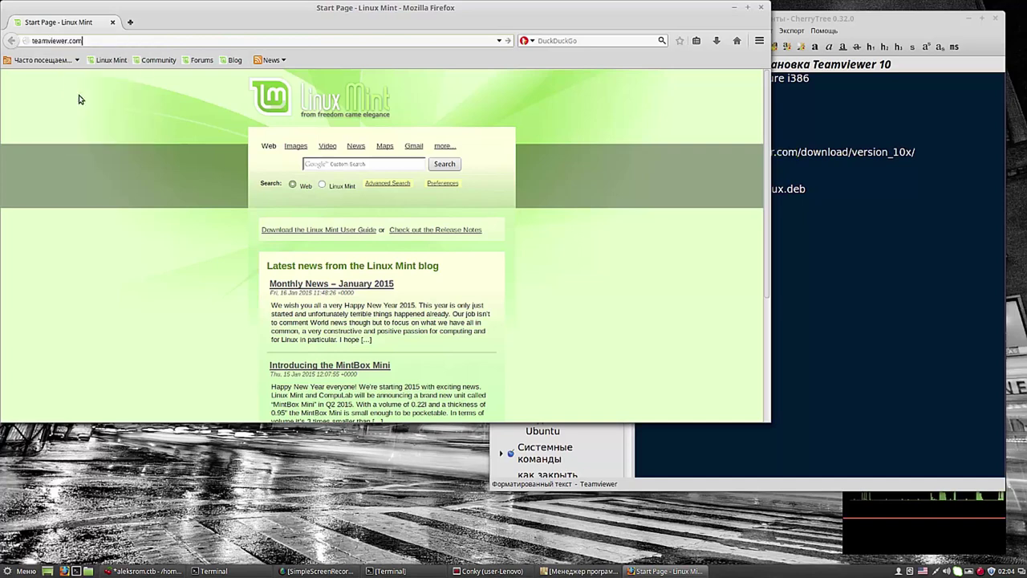
{"action": "key", "text": "Return"}
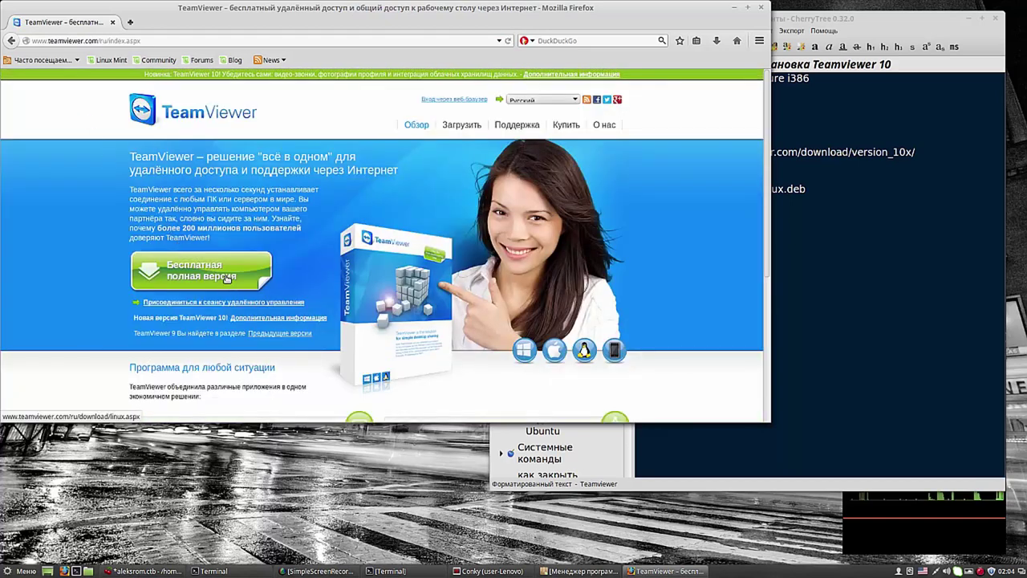
Step: Download and save the 32-bit deb package teamviewer_10.0.37742_i386.deb for Ubuntu/Debian
{"action": "left_click", "coordinate": [224, 271]}
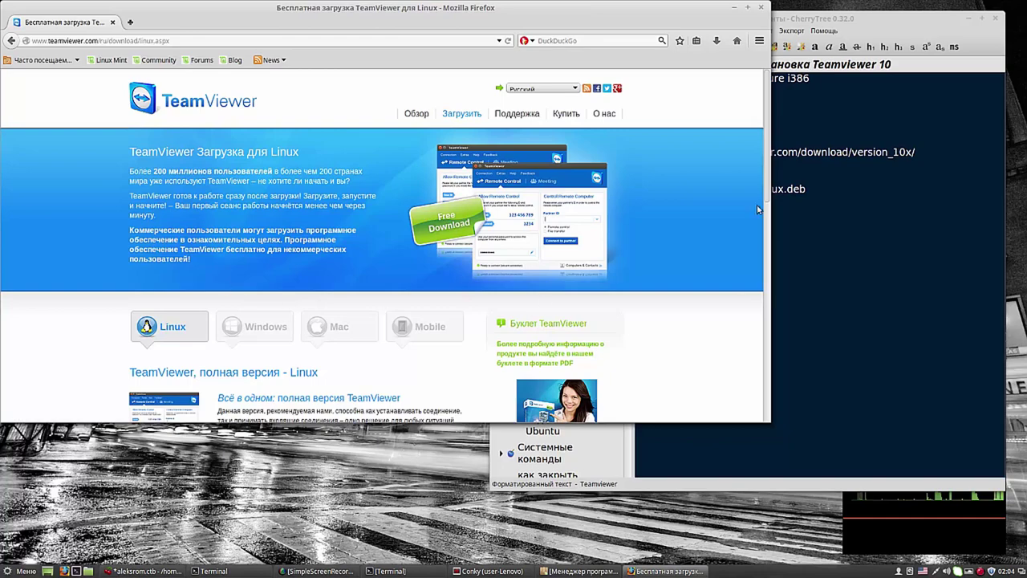
{"action": "scroll", "coordinate": [665, 280], "scroll_direction": "down", "scroll_amount": 6}
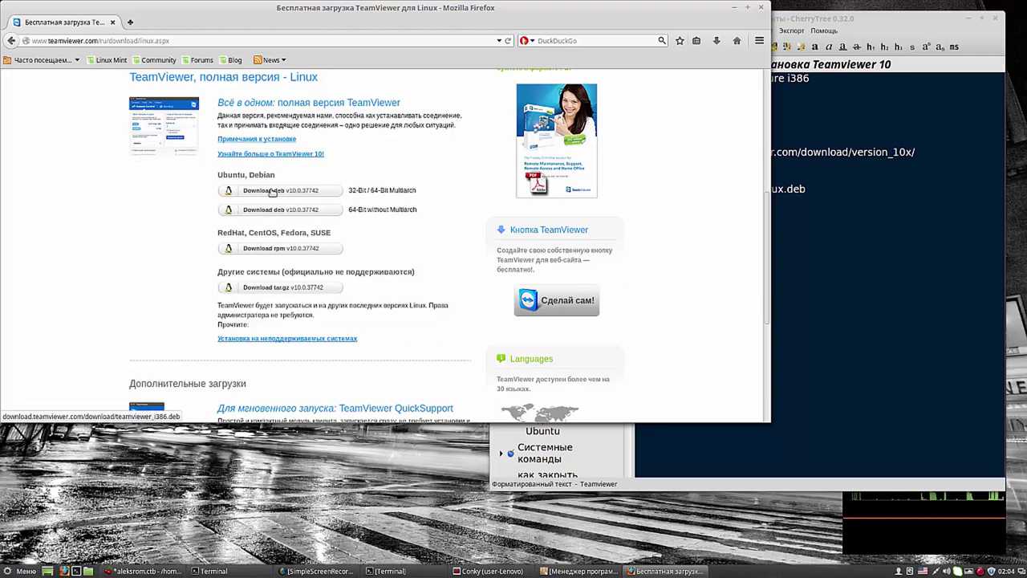
{"action": "left_click", "coordinate": [273, 191]}
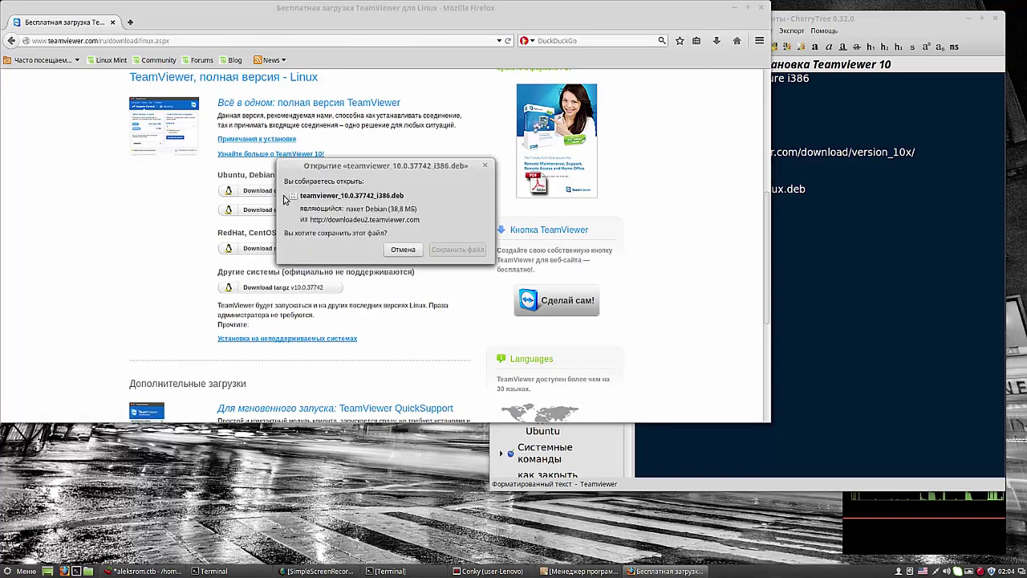
{"action": "left_click", "coordinate": [457, 249]}
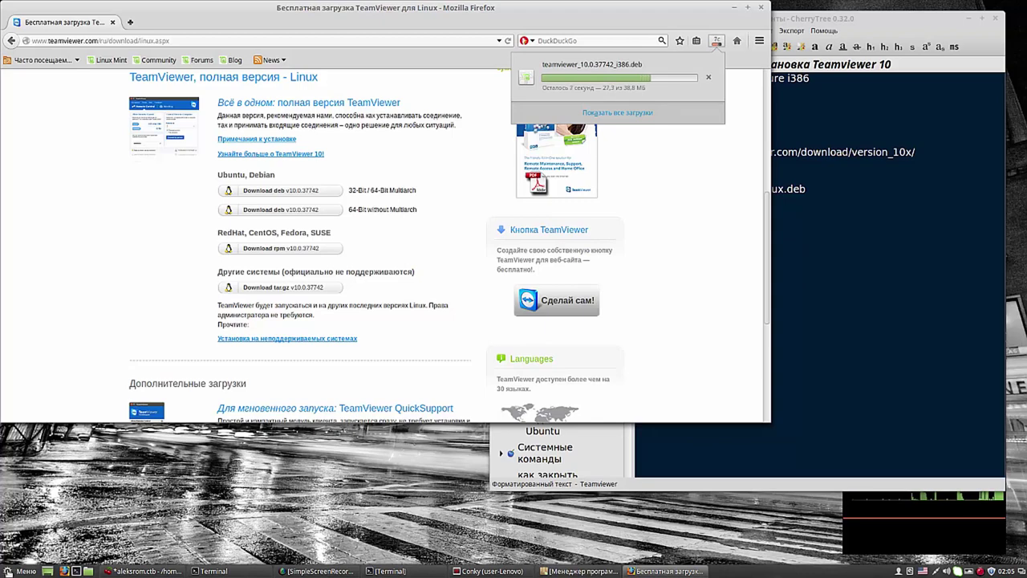
{"action": "key", "text": "Escape"}
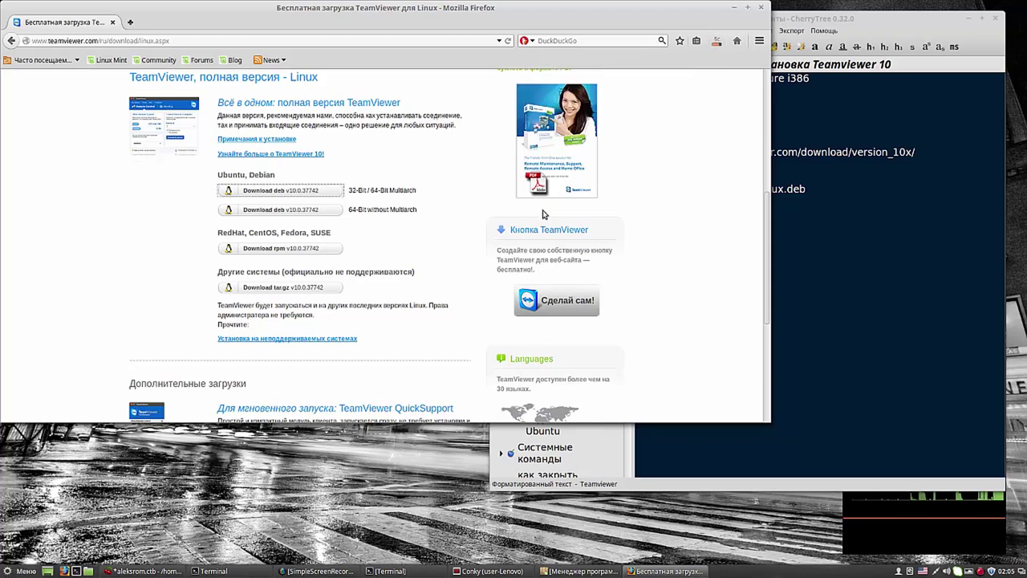
{"action": "key", "text": "super"}
{"action": "type", "text": "gdeb"}
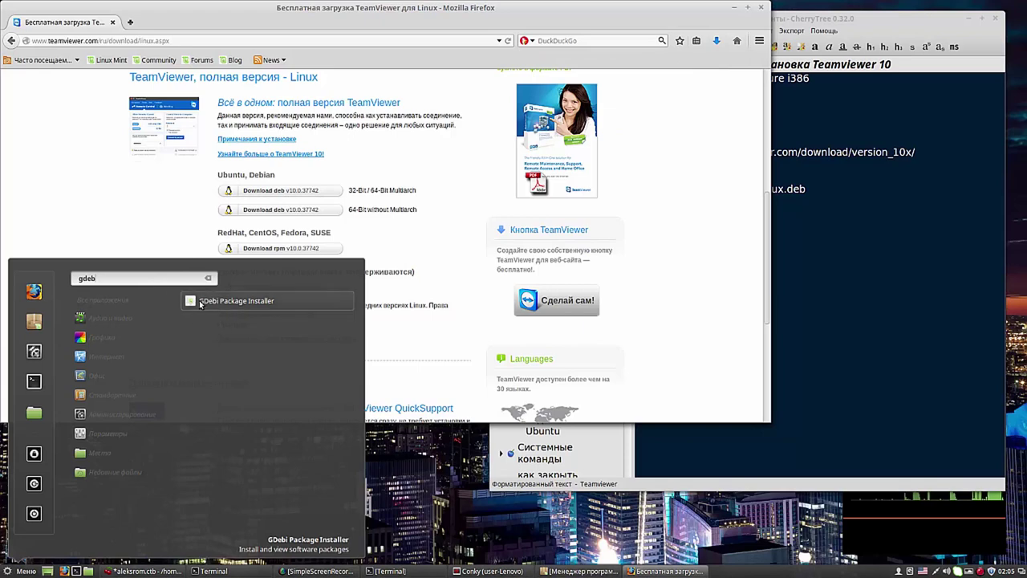
Step: Launch GDebi and open teamviewer_10.0.37742_i386.deb from the Загрузки folder
{"action": "left_click", "coordinate": [196, 303]}
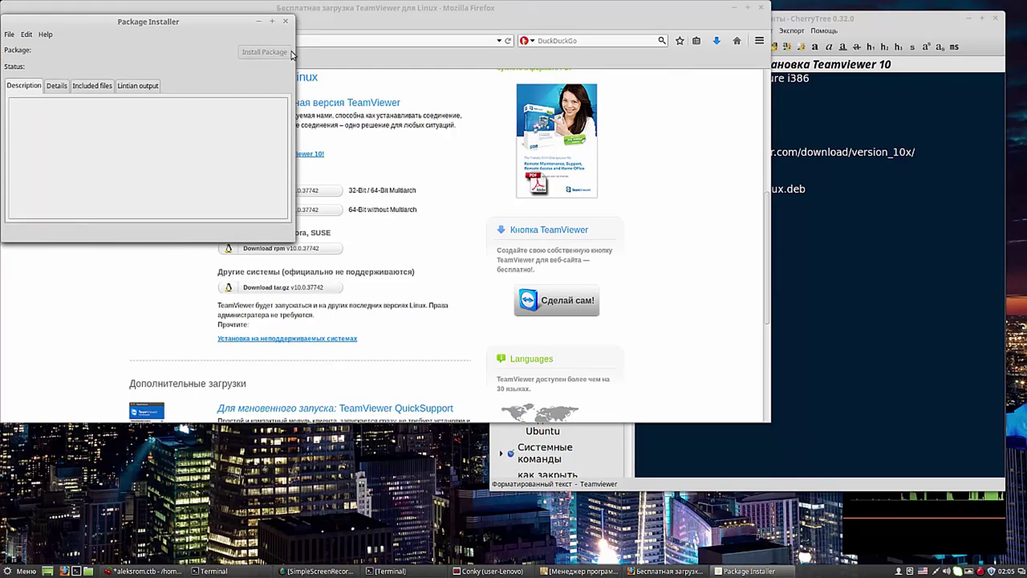
{"action": "left_click_drag", "start_coordinate": [585, 25], "coordinate": [761, 42]}
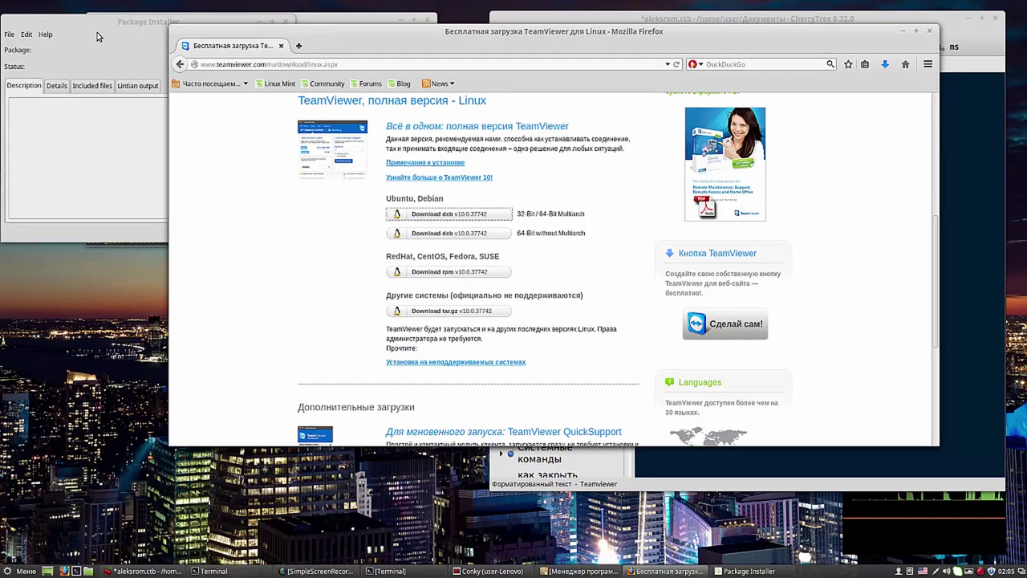
{"action": "left_click", "coordinate": [902, 30]}
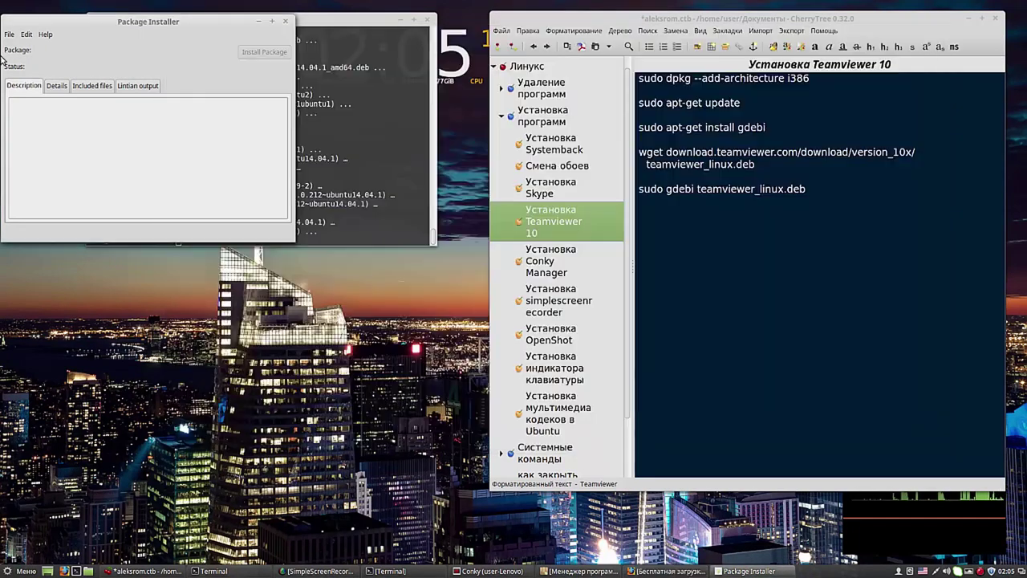
{"action": "left_click", "coordinate": [9, 33]}
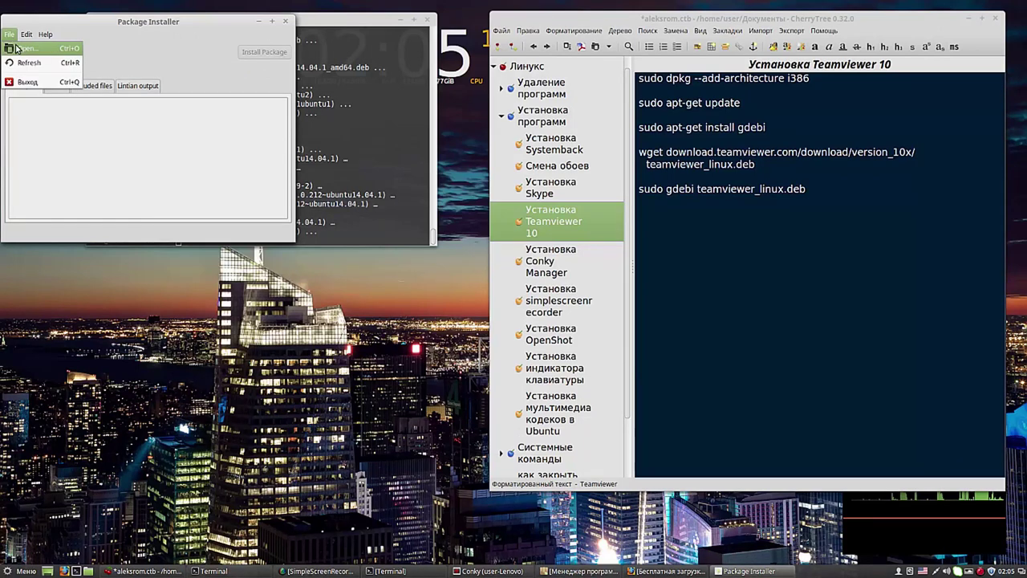
{"action": "left_click", "coordinate": [24, 48]}
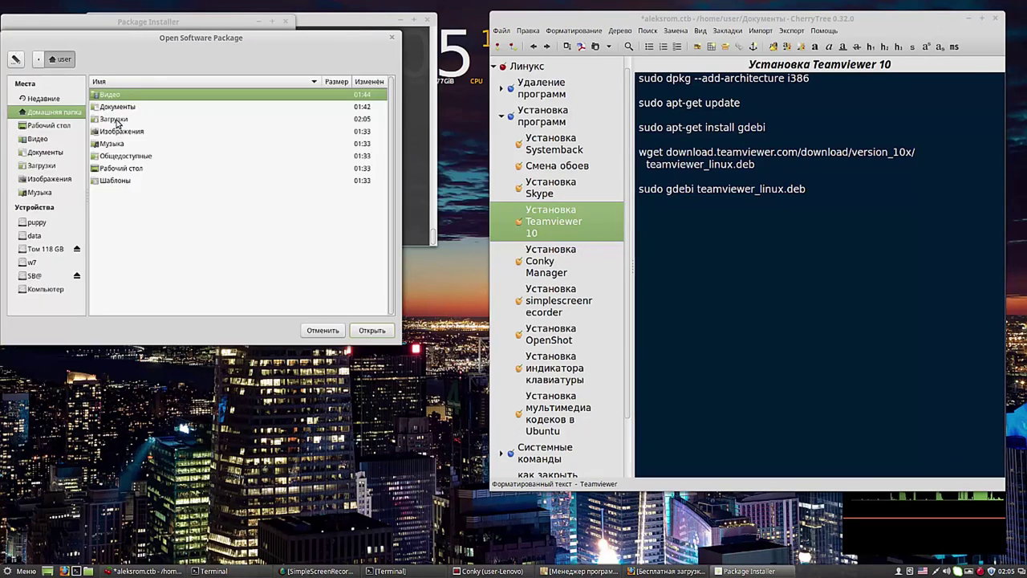
{"action": "double_click", "coordinate": [119, 118]}
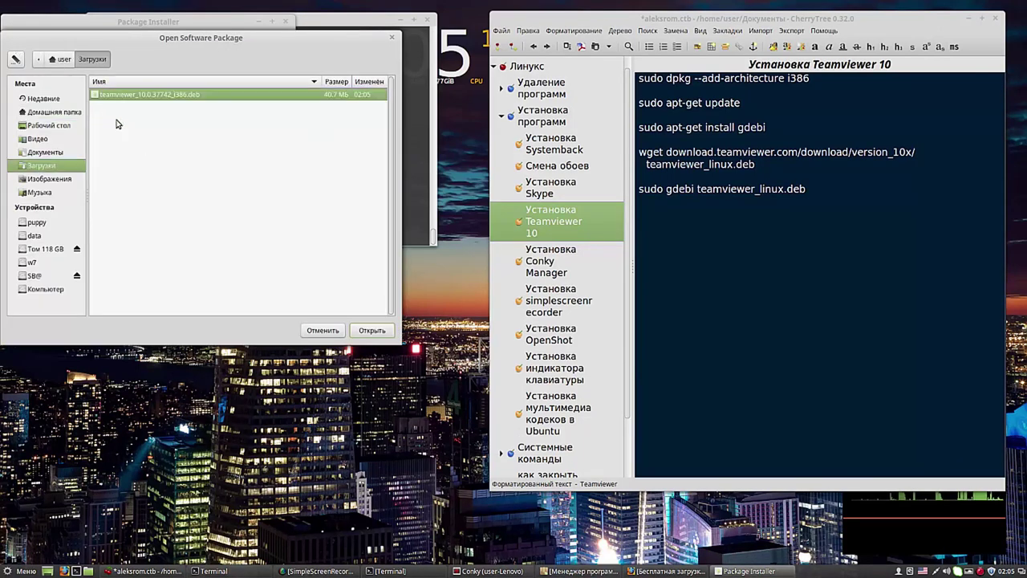
{"action": "left_click", "coordinate": [371, 330]}
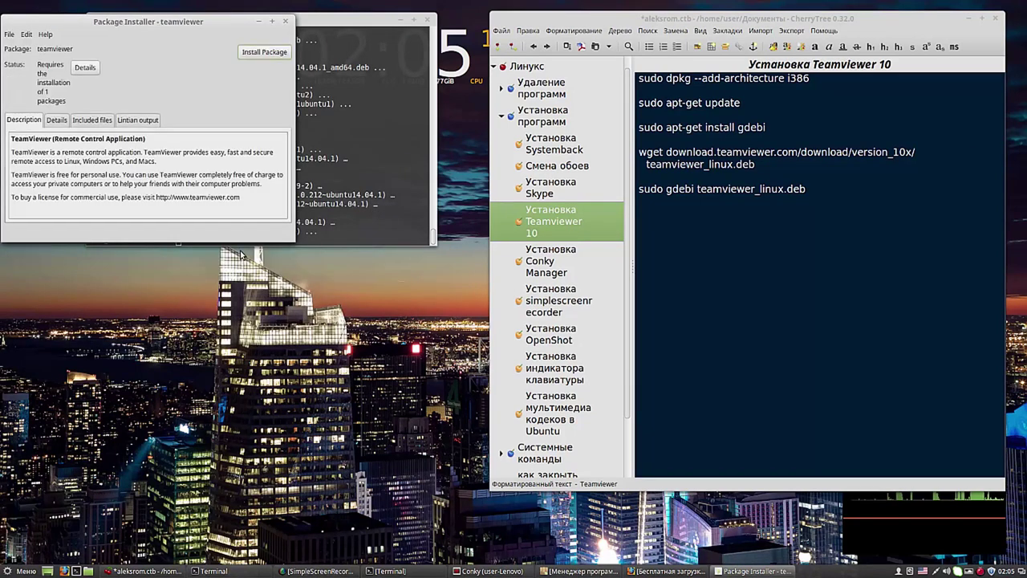
Step: Install the TeamViewer package with the admin password and set the finished dialog to close automatically
{"action": "left_click", "coordinate": [260, 53]}
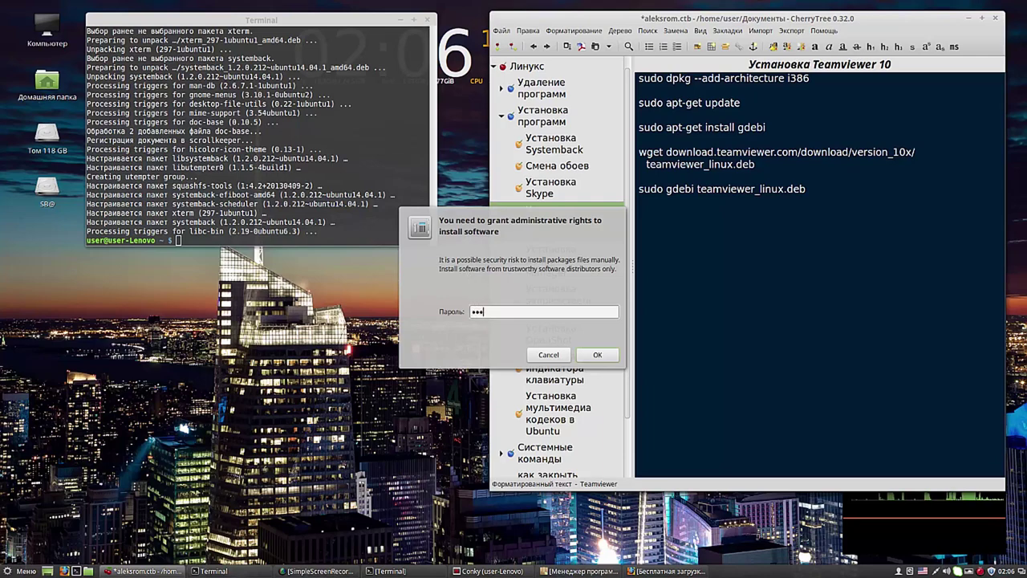
{"action": "type", "text": "*"}
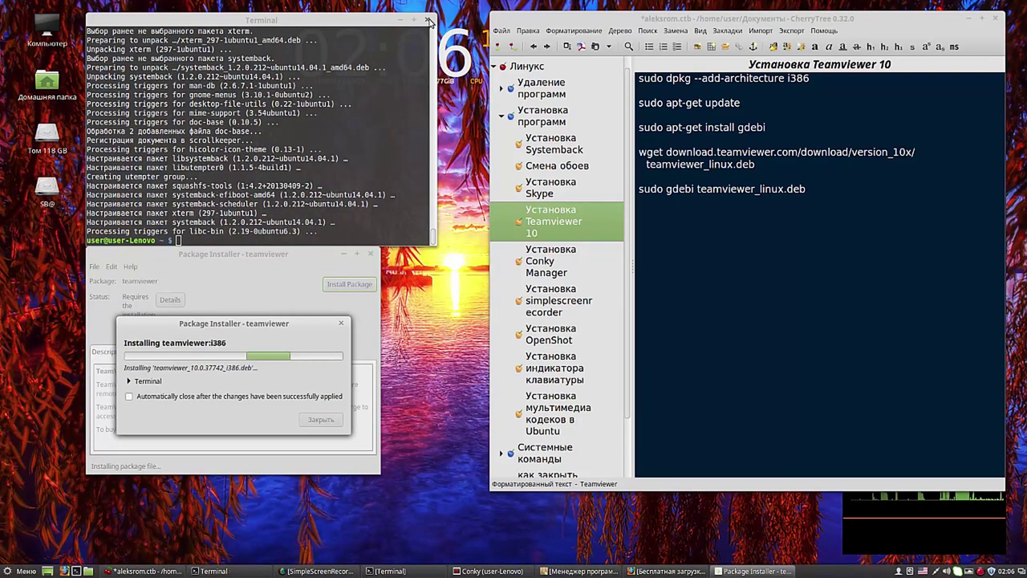
{"action": "left_click", "coordinate": [400, 20]}
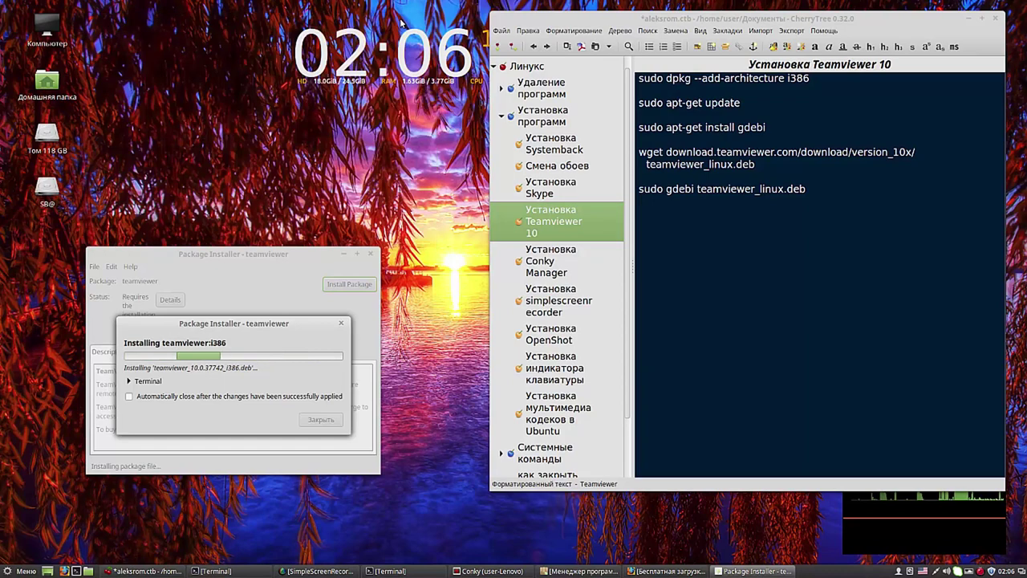
{"action": "left_click", "coordinate": [130, 397]}
{"action": "left_click_drag", "start_coordinate": [245, 253], "coordinate": [297, 100]}
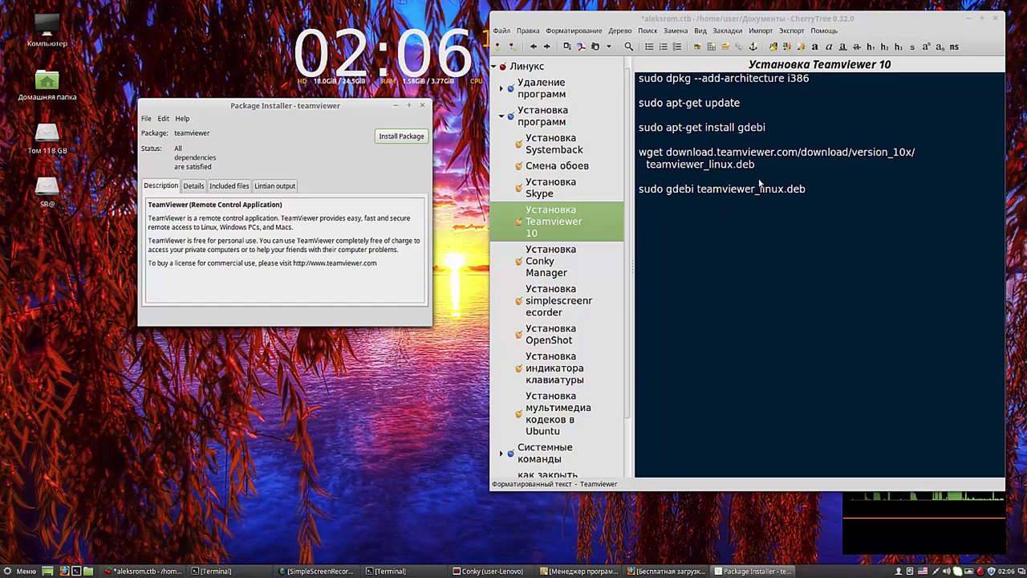
Step: Copy 'teamviewer' from the note and launch TeamViewer 10 from the Mint menu search
{"action": "left_click_drag", "start_coordinate": [774, 157], "coordinate": [716, 155]}
{"action": "key", "text": "ctrl+c"}
{"action": "right_click", "coordinate": [727, 153]}
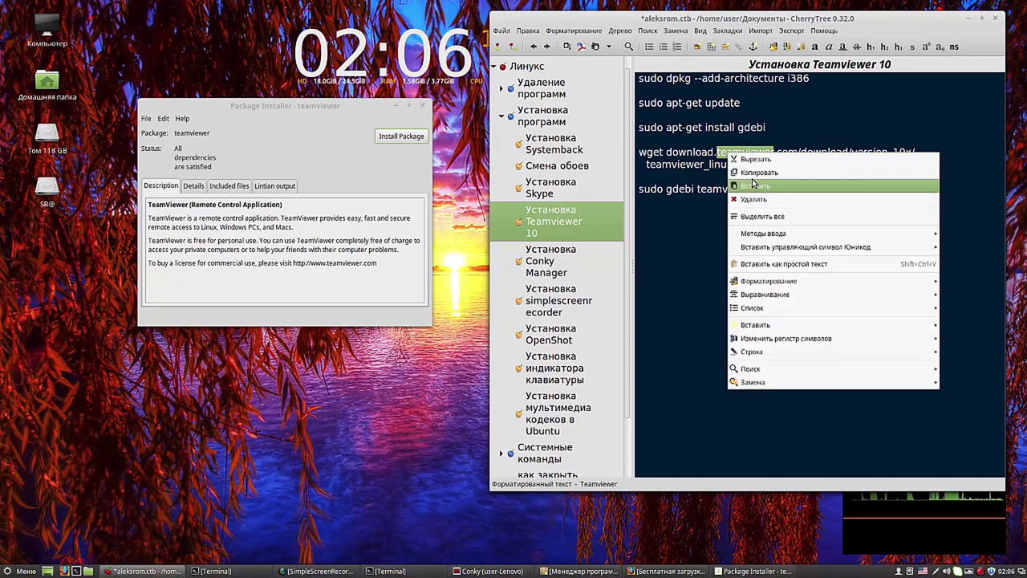
{"action": "left_click", "coordinate": [756, 173]}
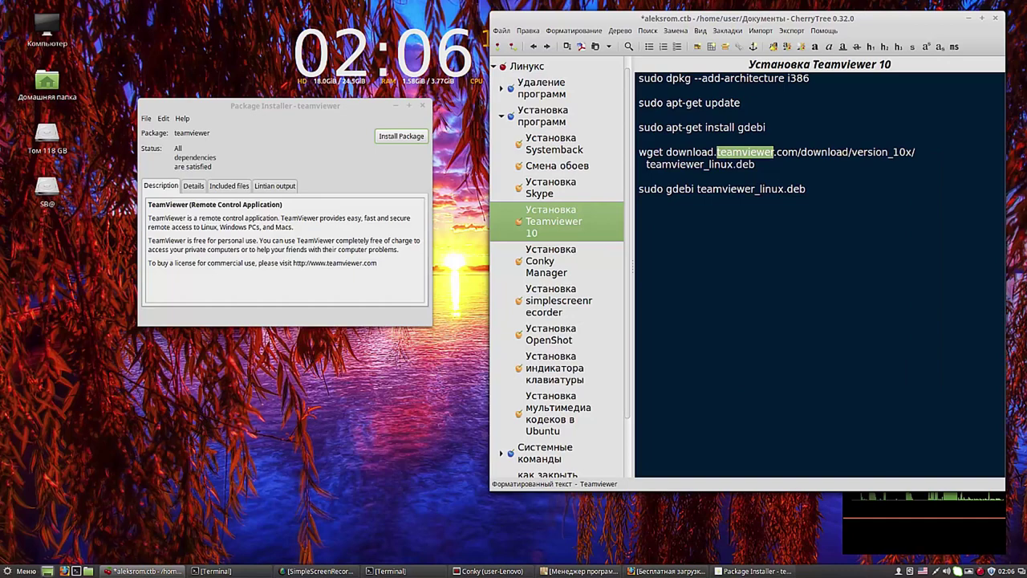
{"action": "left_click", "coordinate": [24, 571]}
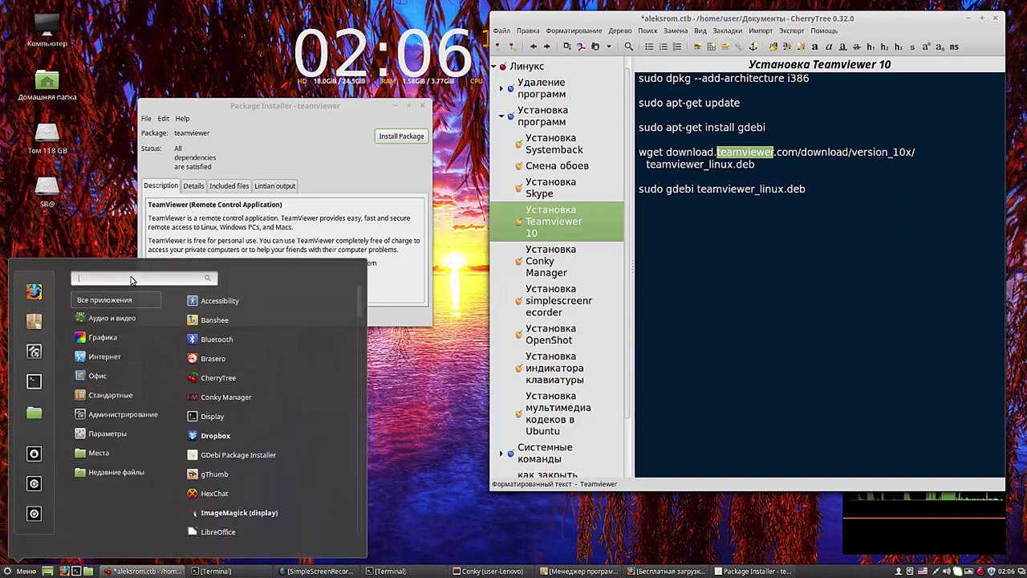
{"action": "key", "text": "ctrl+v"}
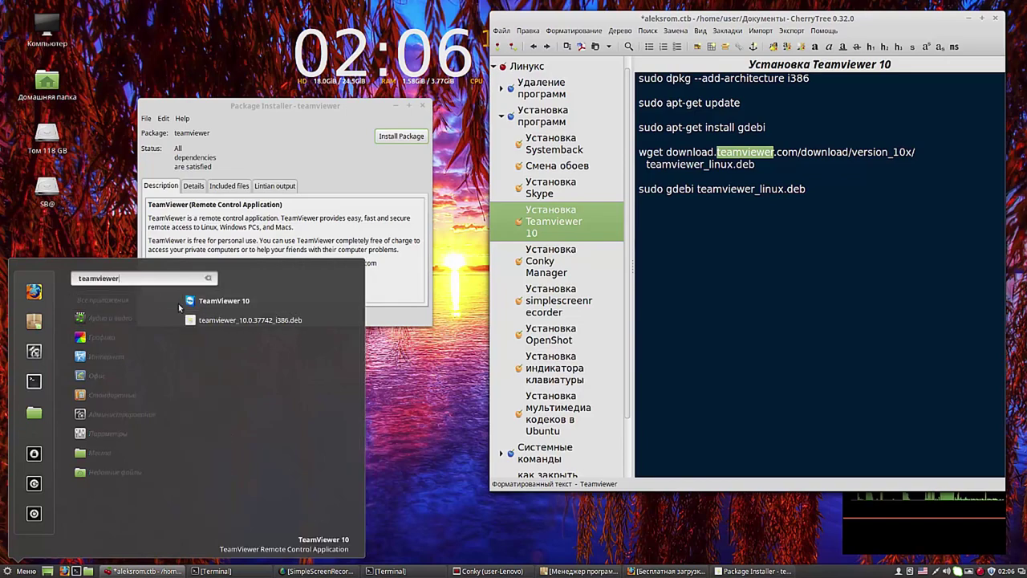
{"action": "left_click", "coordinate": [190, 302]}
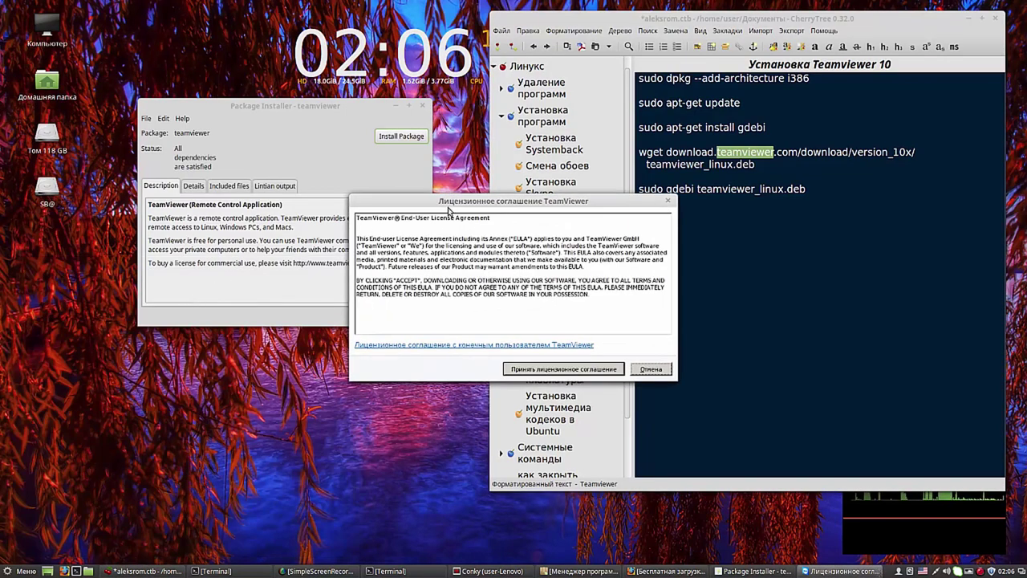
Step: Accept the TeamViewer licence agreement, dismiss the tour and close TeamViewer
{"action": "left_click_drag", "start_coordinate": [424, 203], "coordinate": [193, 30]}
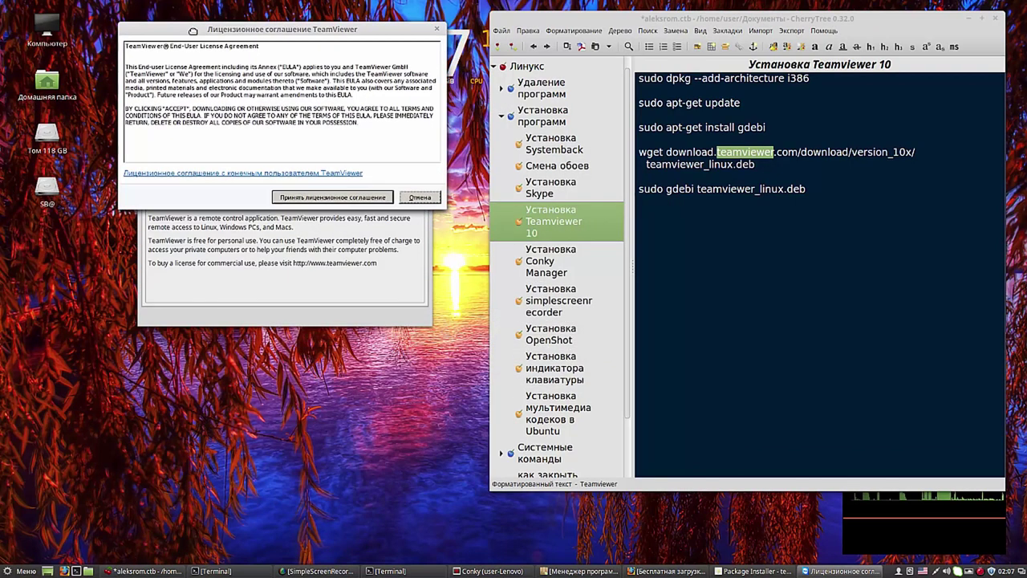
{"action": "left_click", "coordinate": [323, 199]}
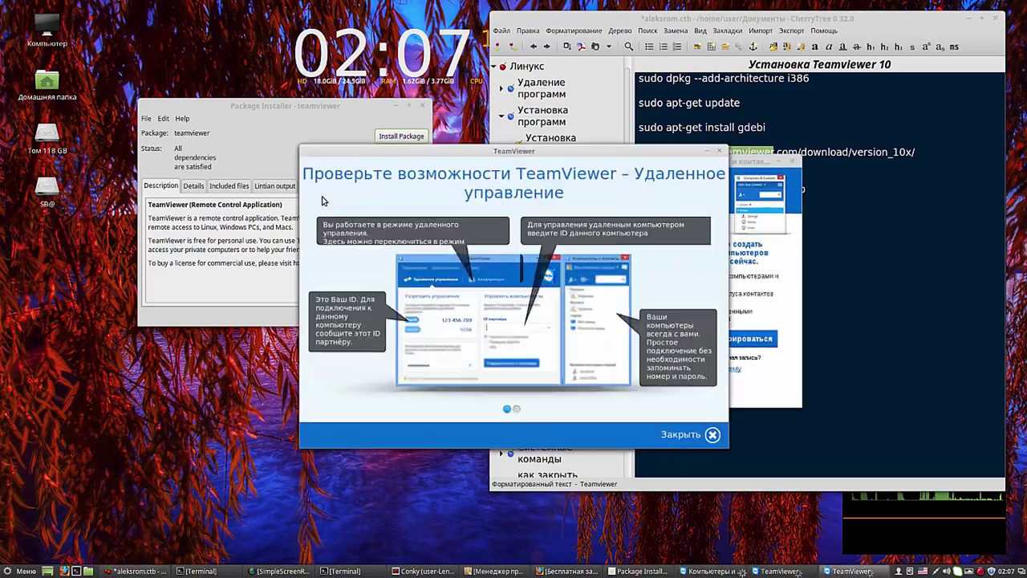
{"action": "left_click", "coordinate": [720, 443]}
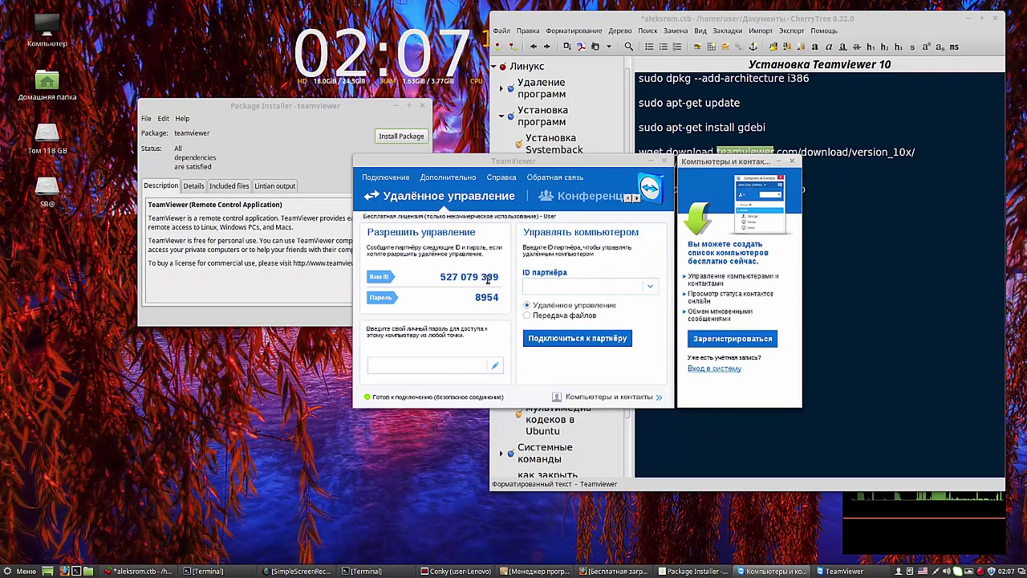
{"action": "left_click", "coordinate": [665, 162]}
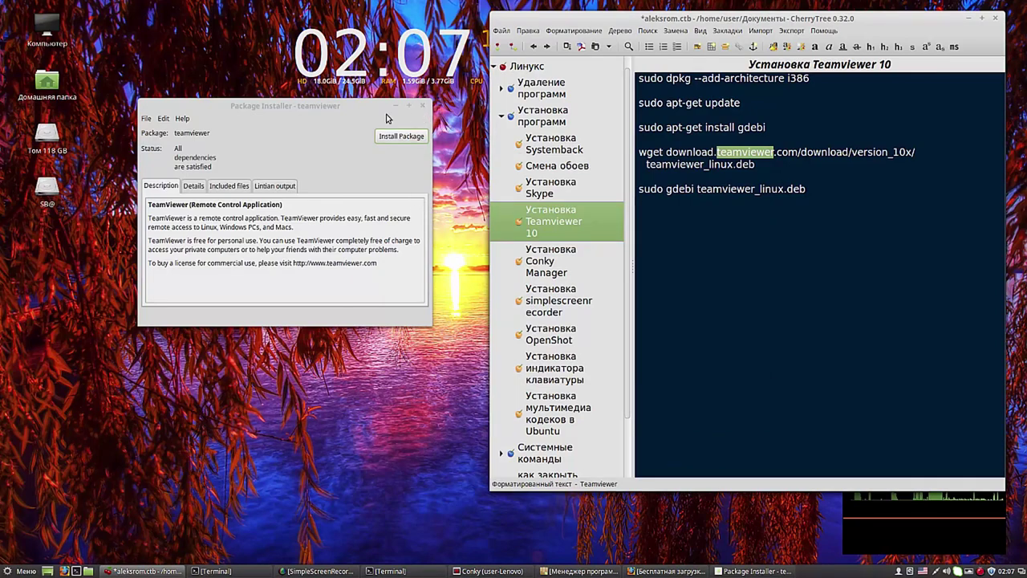
{"action": "left_click_drag", "start_coordinate": [356, 110], "coordinate": [321, 106]}
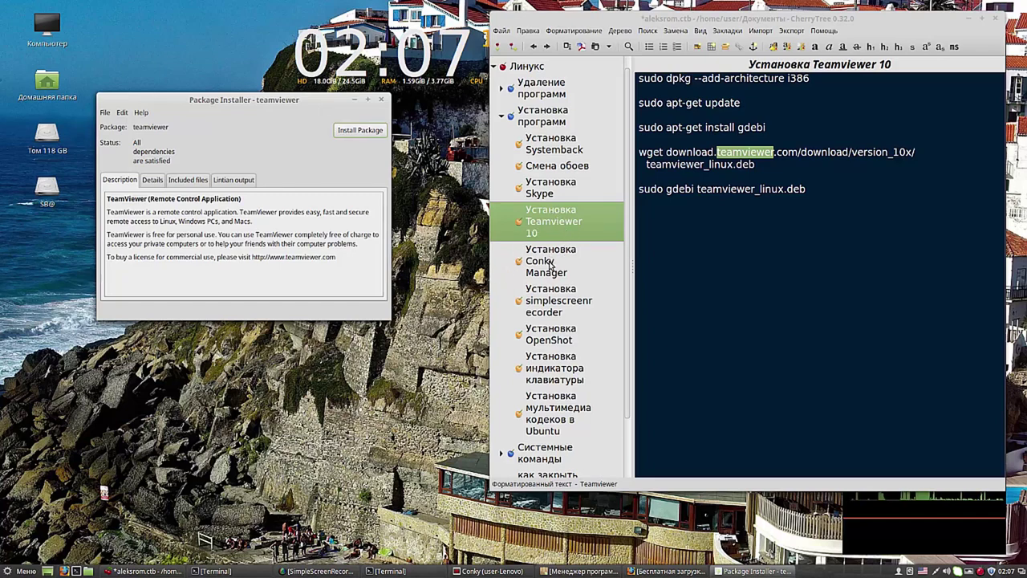
Step: Run add-apt-repository ppa:openshot.developers/ppa from the OpenShot note and confirm adding the PPA
{"action": "left_click", "coordinate": [560, 333]}
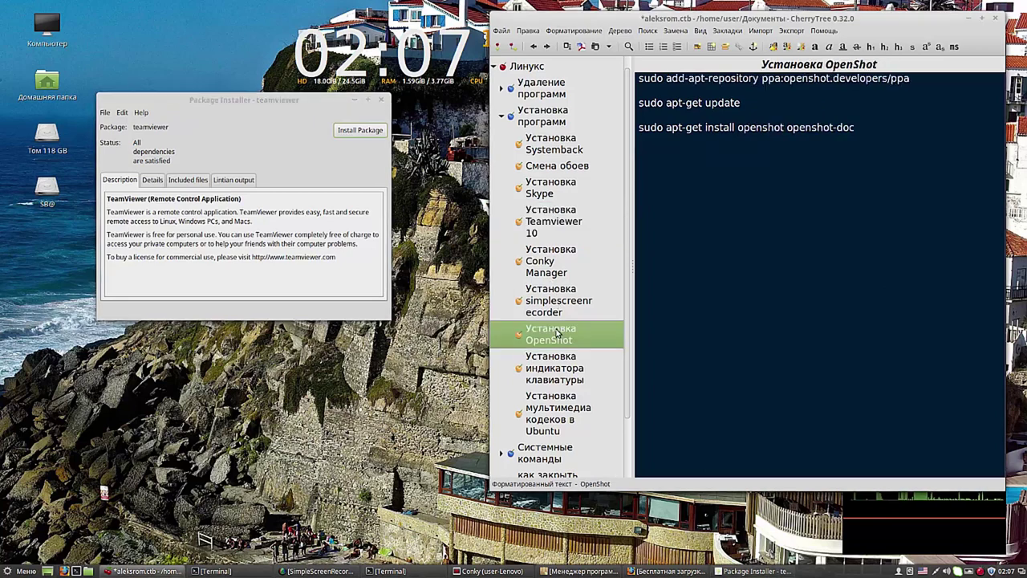
{"action": "left_click", "coordinate": [381, 100]}
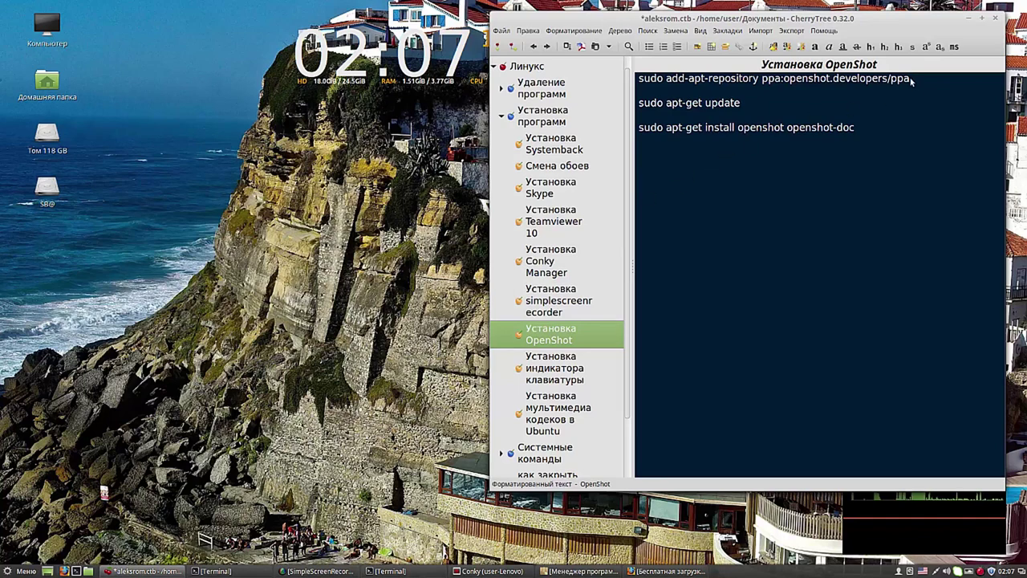
{"action": "left_click_drag", "start_coordinate": [911, 80], "coordinate": [639, 81]}
{"action": "right_click", "coordinate": [658, 79]}
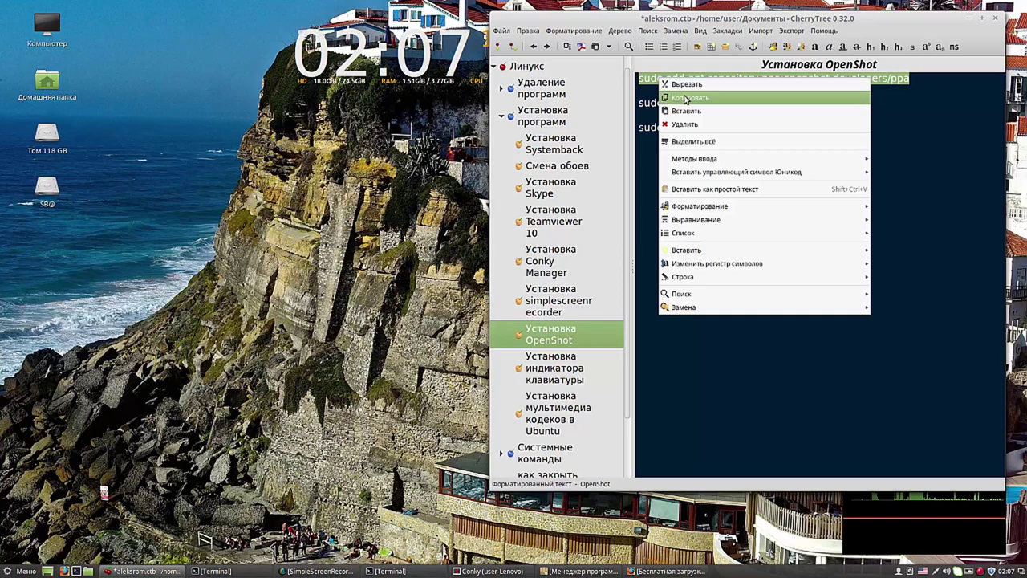
{"action": "left_click", "coordinate": [686, 98]}
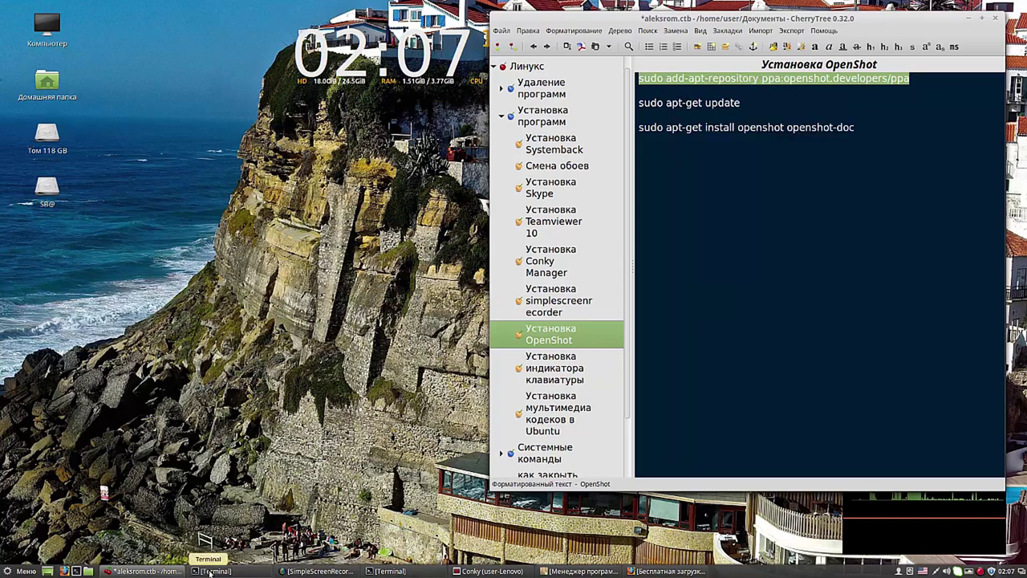
{"action": "left_click", "coordinate": [210, 571]}
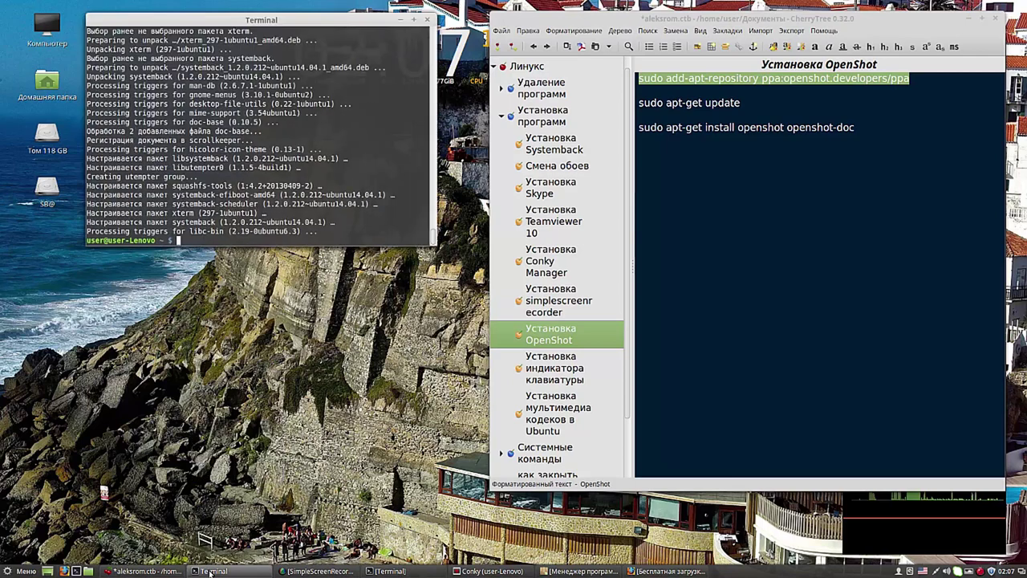
{"action": "right_click", "coordinate": [178, 240]}
{"action": "left_click", "coordinate": [207, 314]}
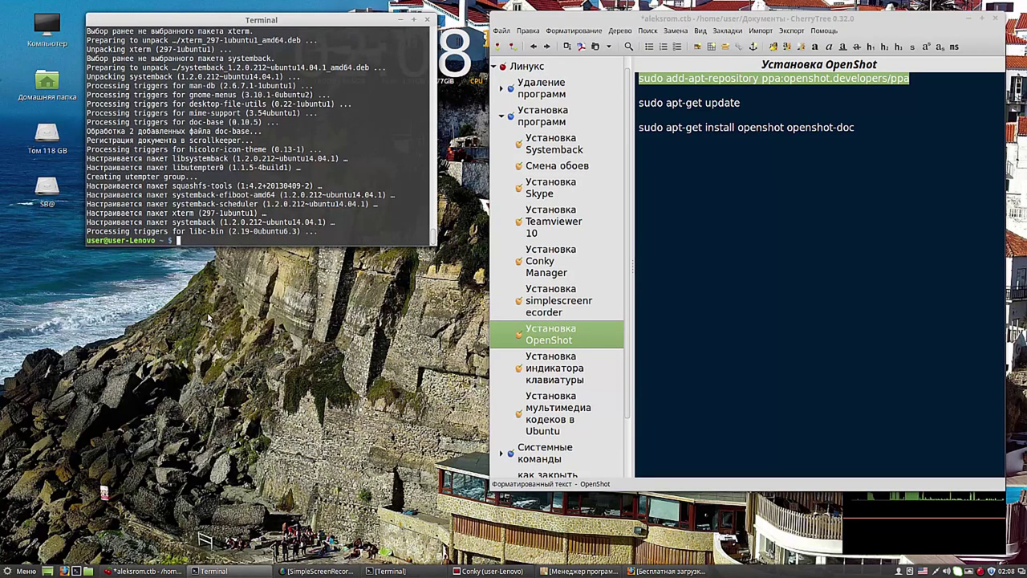
{"action": "key", "text": "Return"}
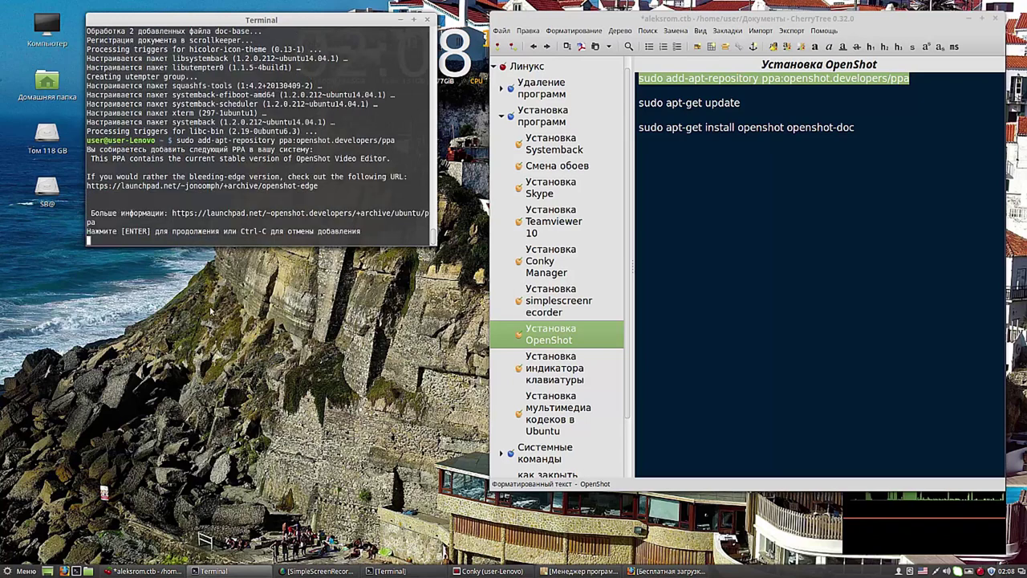
{"action": "key", "text": "Return"}
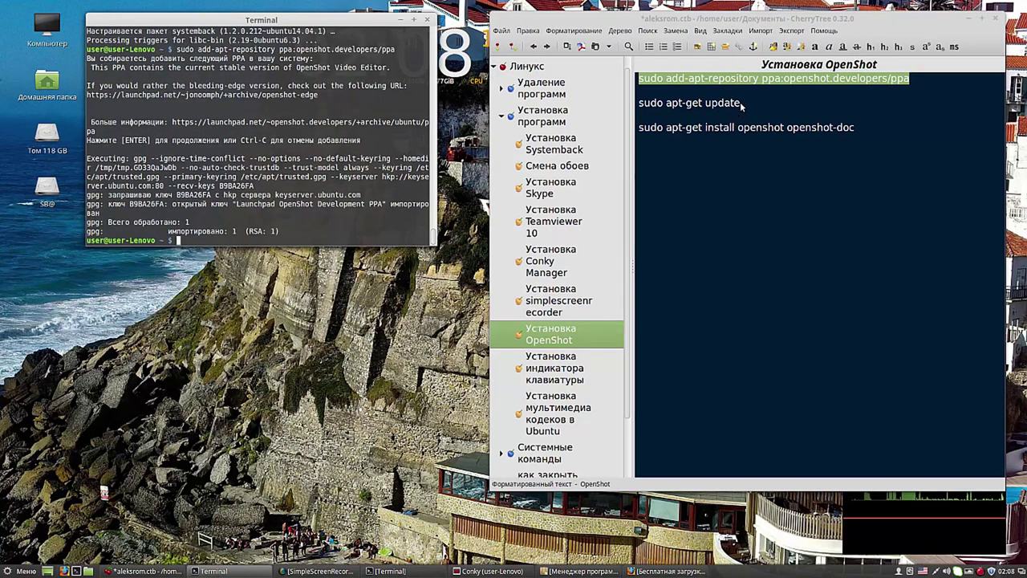
Step: Copy sudo apt-get update from the note and run it in Terminal
{"action": "left_click_drag", "start_coordinate": [743, 105], "coordinate": [641, 109]}
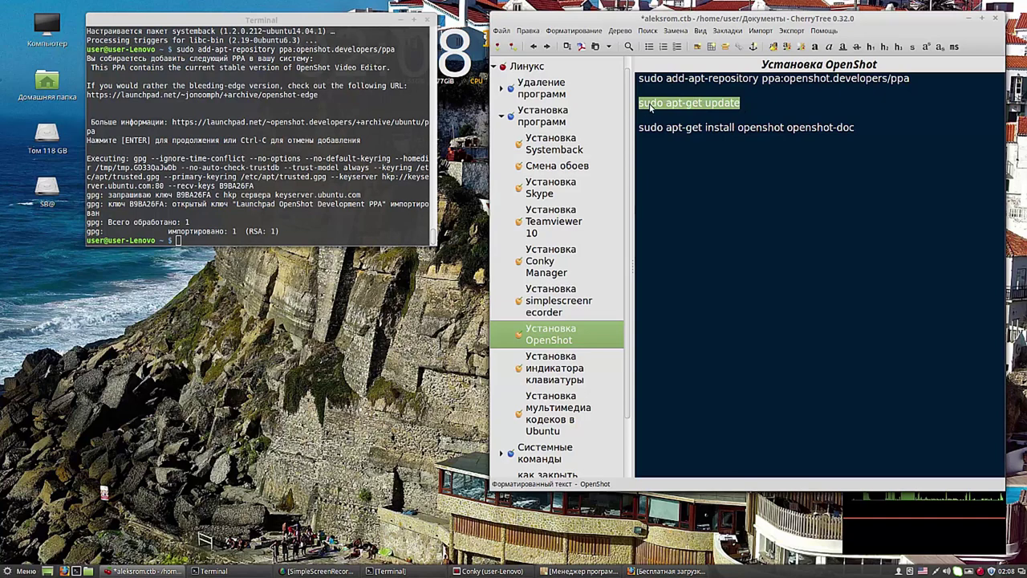
{"action": "right_click", "coordinate": [650, 110]}
{"action": "left_click", "coordinate": [675, 125]}
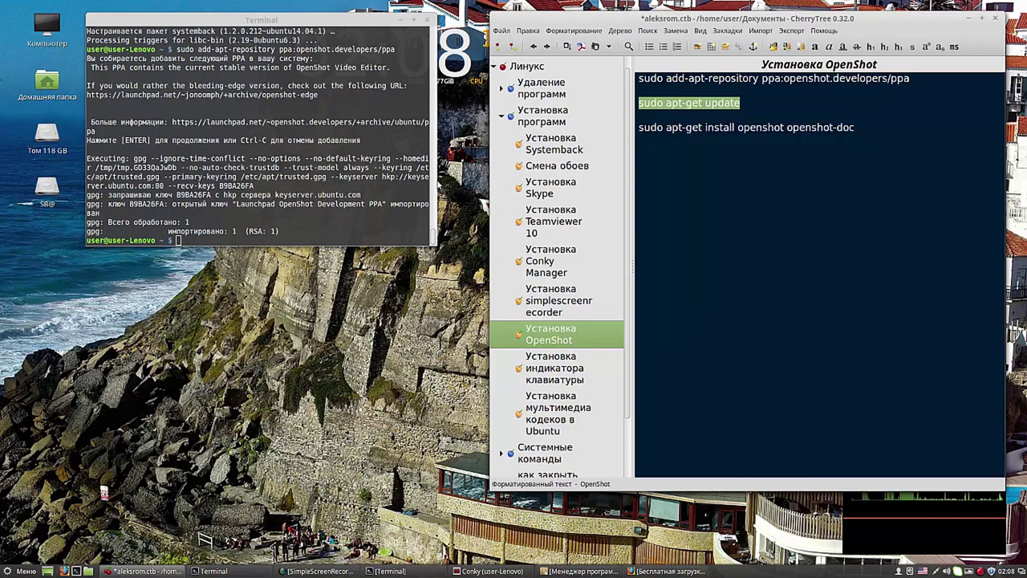
{"action": "left_click", "coordinate": [180, 240]}
{"action": "right_click", "coordinate": [180, 240]}
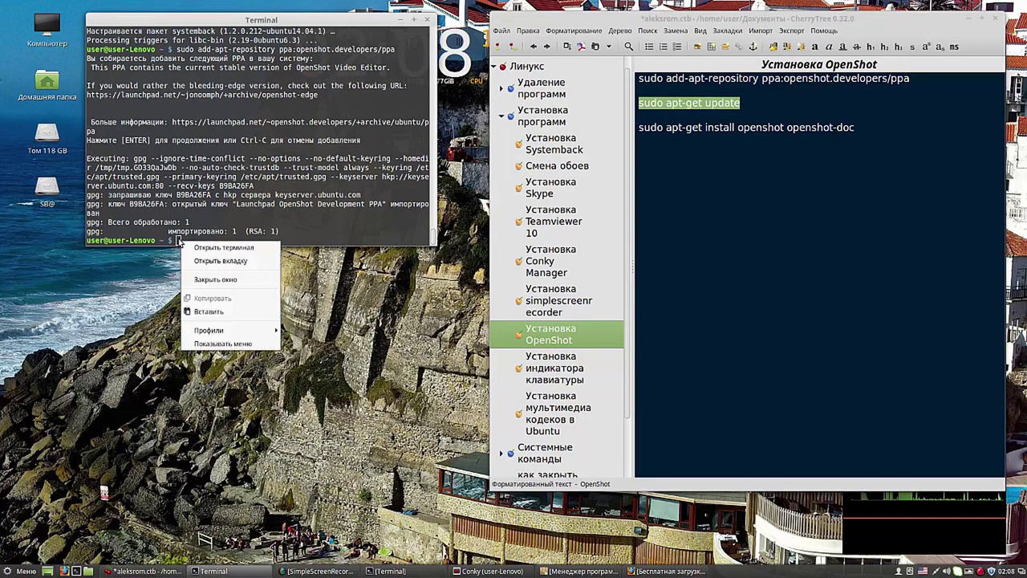
{"action": "left_click", "coordinate": [219, 313]}
{"action": "key", "text": "Return"}
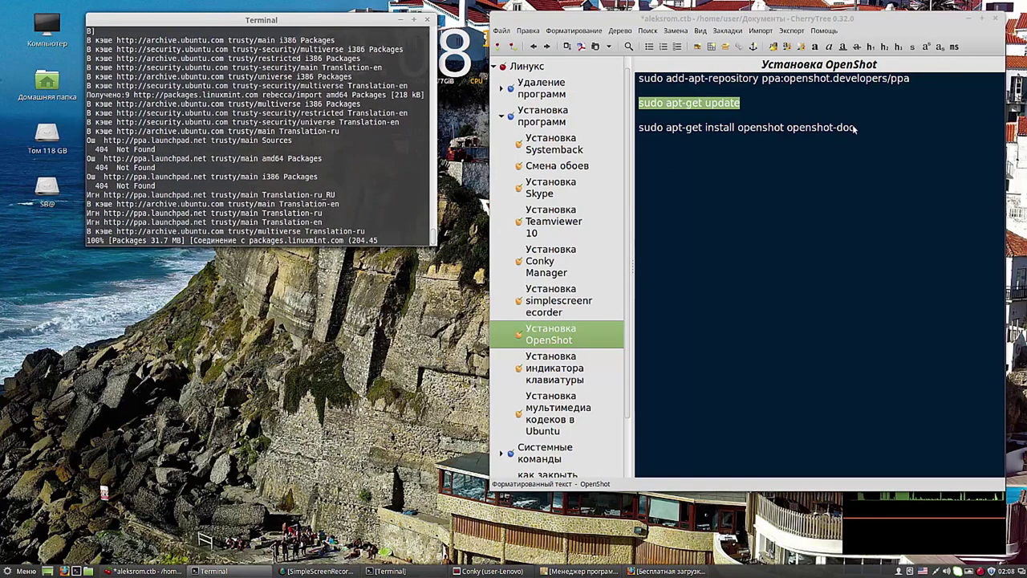
Step: Copy the OpenShot install command line from the note
{"action": "left_click_drag", "start_coordinate": [855, 127], "coordinate": [640, 128]}
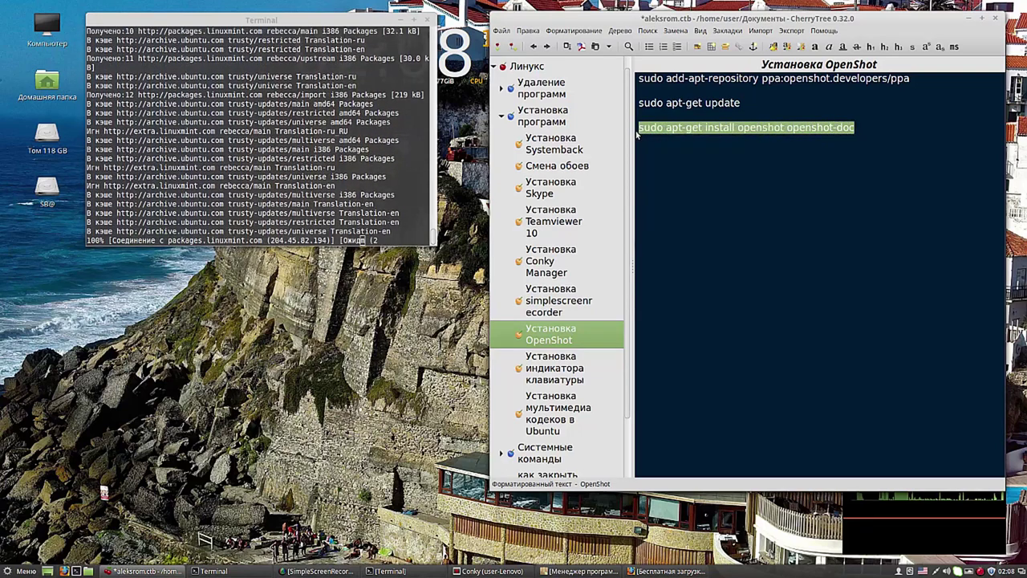
{"action": "right_click", "coordinate": [664, 129]}
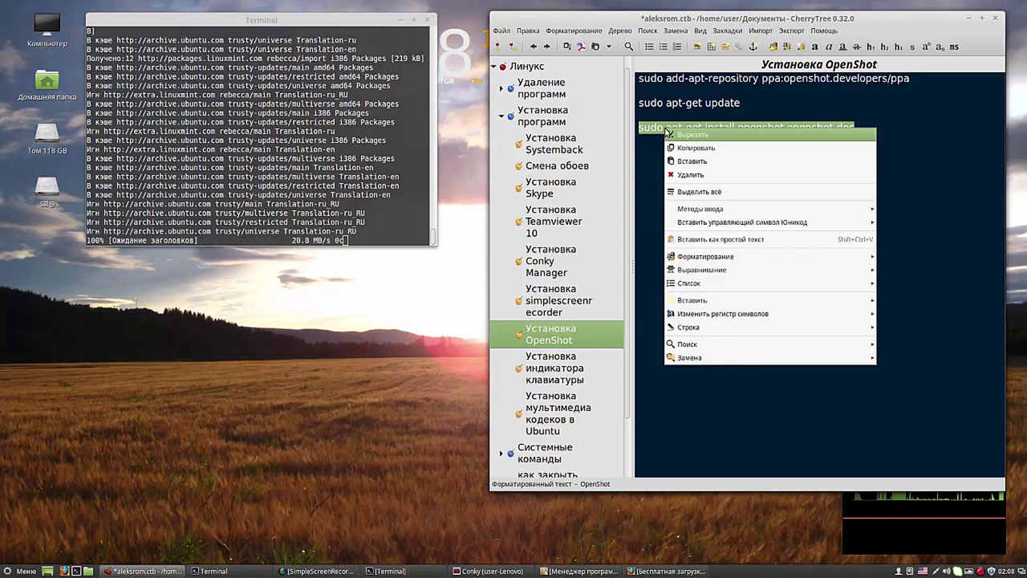
{"action": "left_click", "coordinate": [686, 148]}
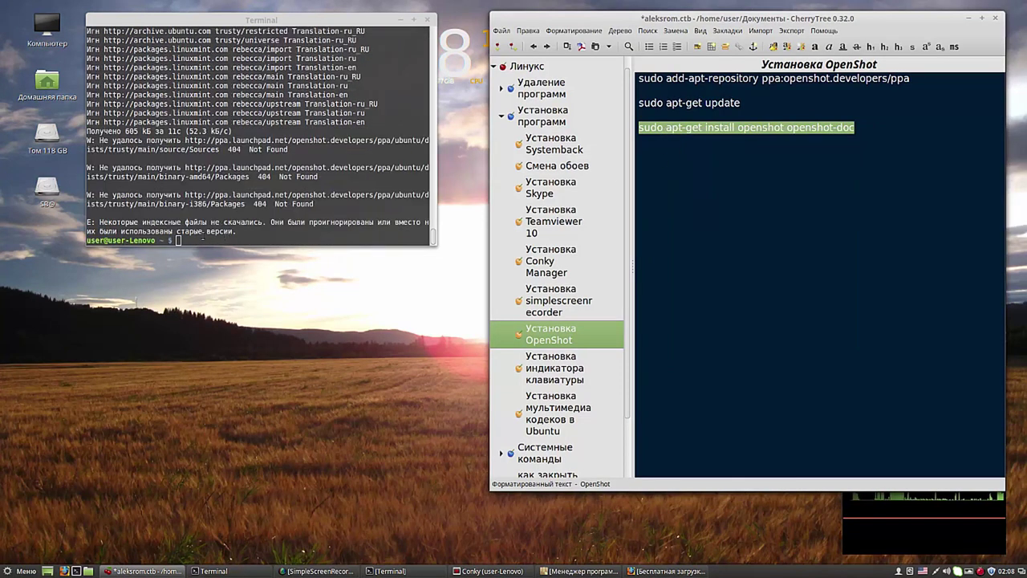
Step: Run sudo apt-get install openshot openshot-doc and answer y so the packages download
{"action": "left_click", "coordinate": [181, 241]}
{"action": "right_click", "coordinate": [180, 242]}
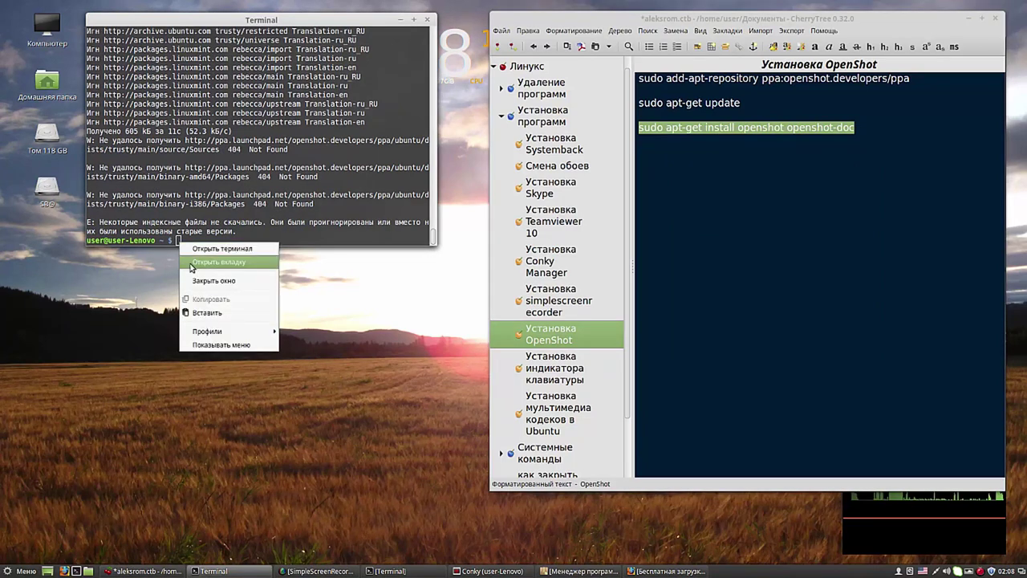
{"action": "left_click", "coordinate": [207, 313]}
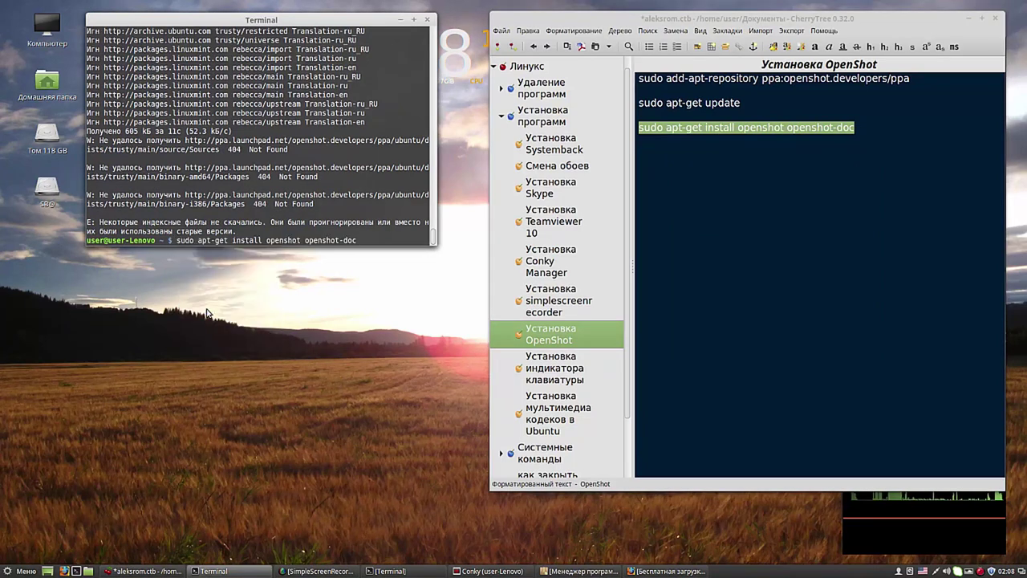
{"action": "key", "text": "Return"}
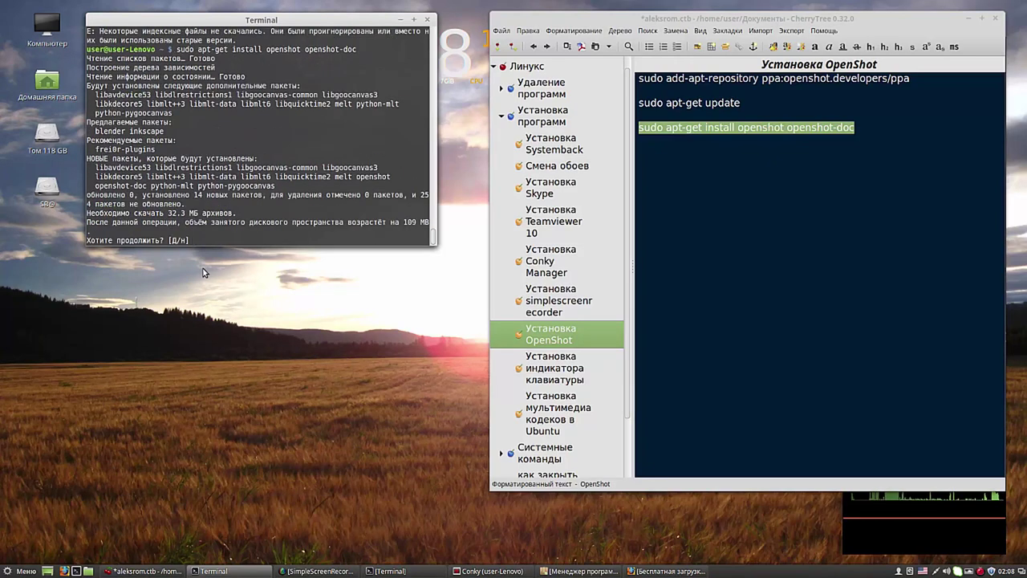
{"action": "type", "text": "y"}
{"action": "key", "text": "Return"}
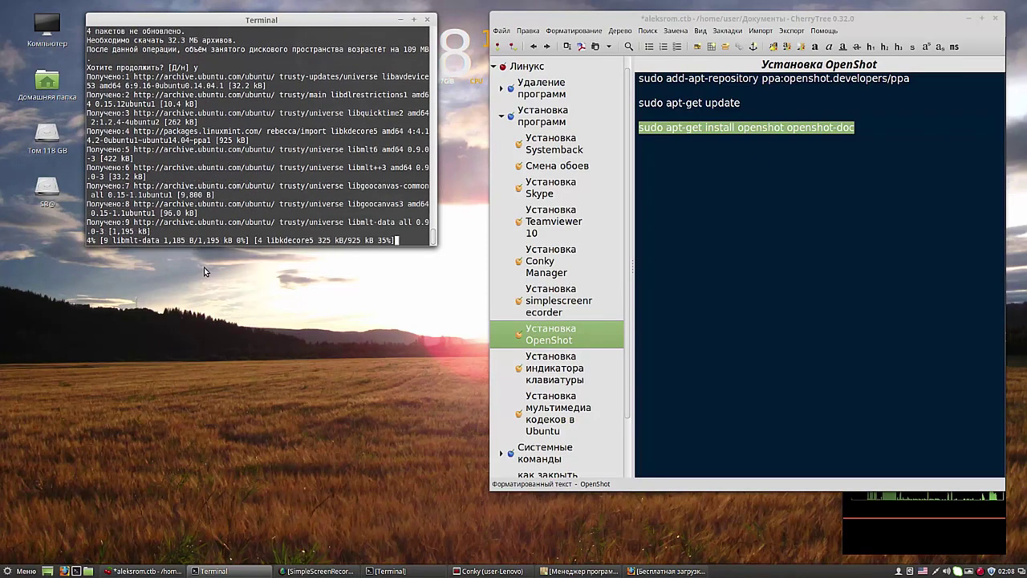
{"action": "right_click", "coordinate": [925, 570]}
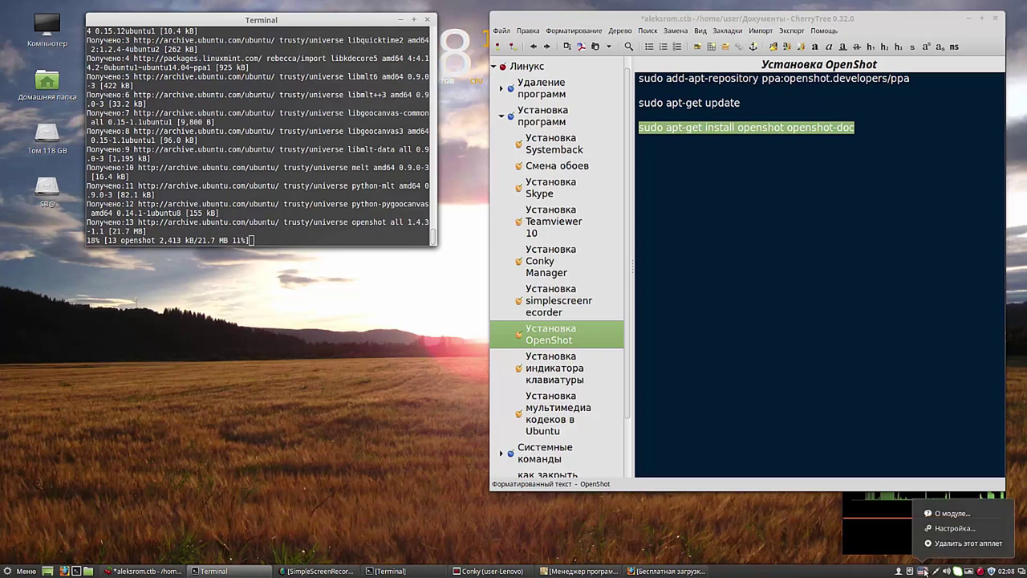
Step: Go from the keyboard applet to All Settings and open Клавиатура under Оборудование
{"action": "left_click", "coordinate": [949, 529]}
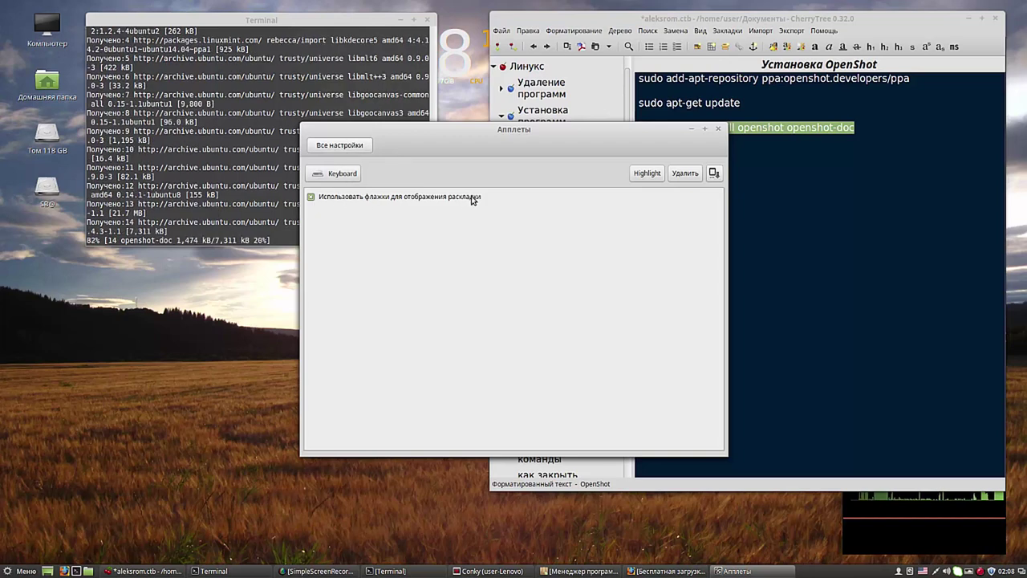
{"action": "left_click", "coordinate": [341, 146]}
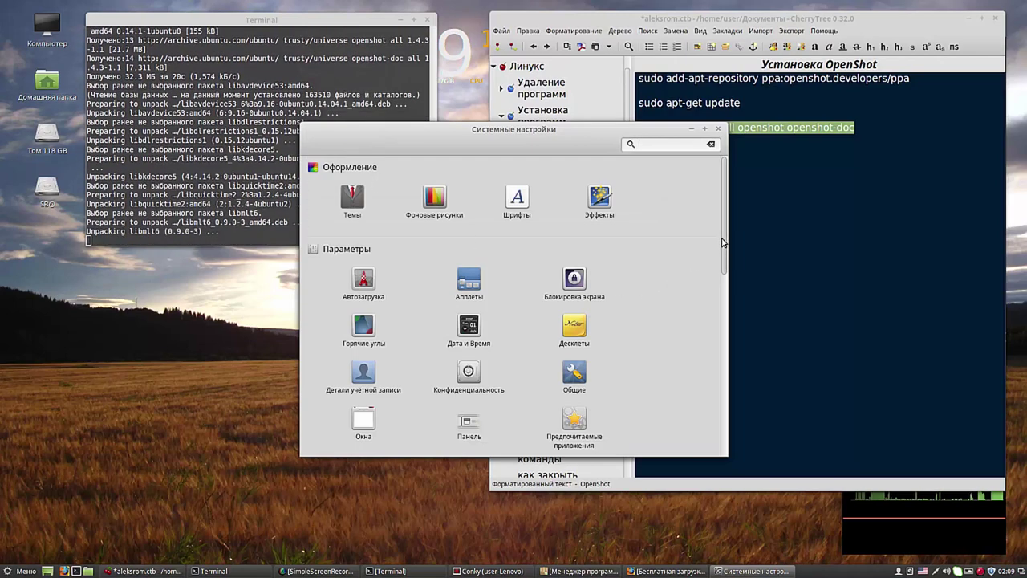
{"action": "left_click_drag", "start_coordinate": [725, 245], "coordinate": [749, 402]}
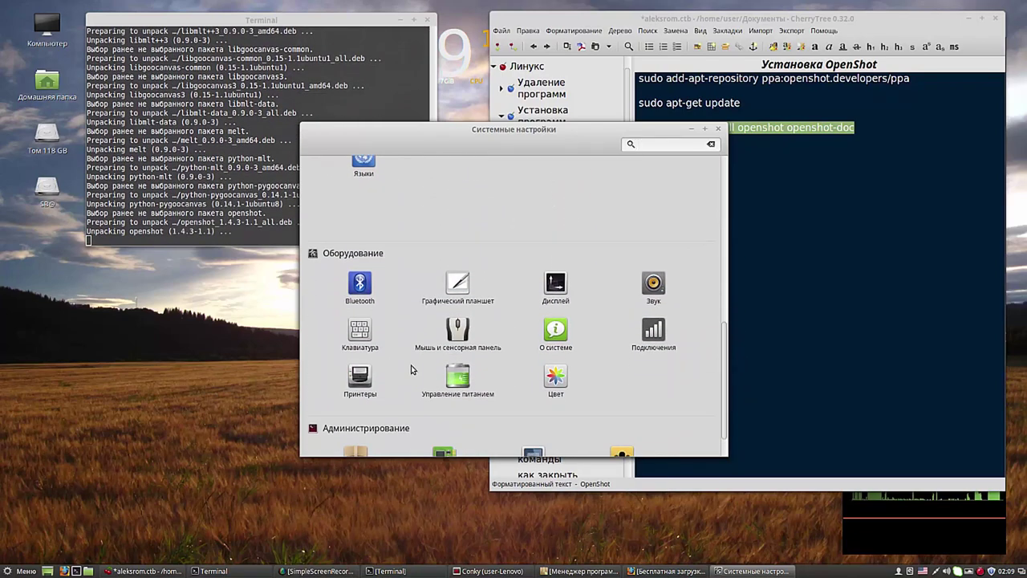
{"action": "left_click", "coordinate": [367, 305]}
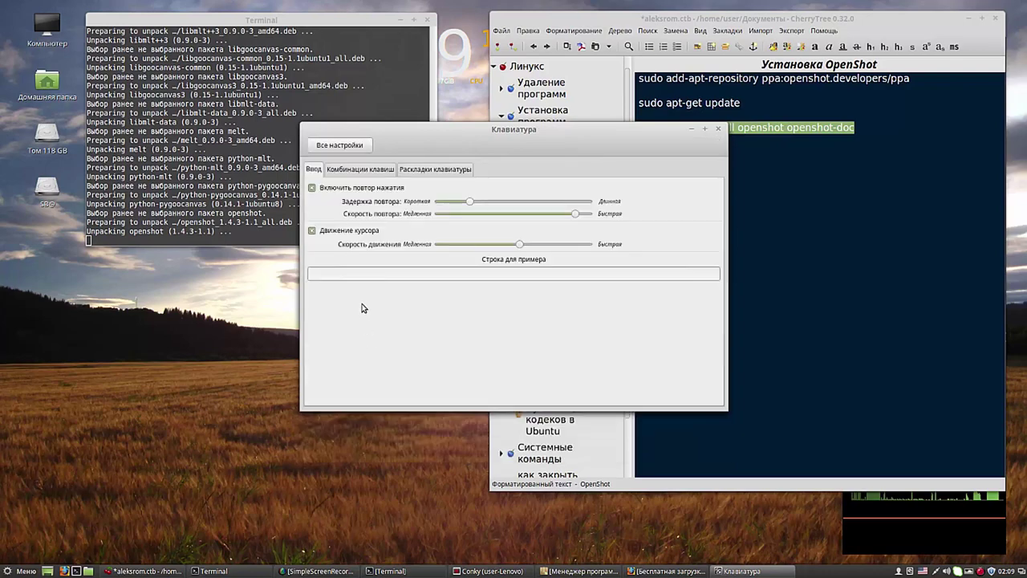
Step: Add the Английская (Великобритания) layout on the Раскладки клавиатуры page
{"action": "left_click", "coordinate": [427, 170]}
{"action": "left_click", "coordinate": [321, 386]}
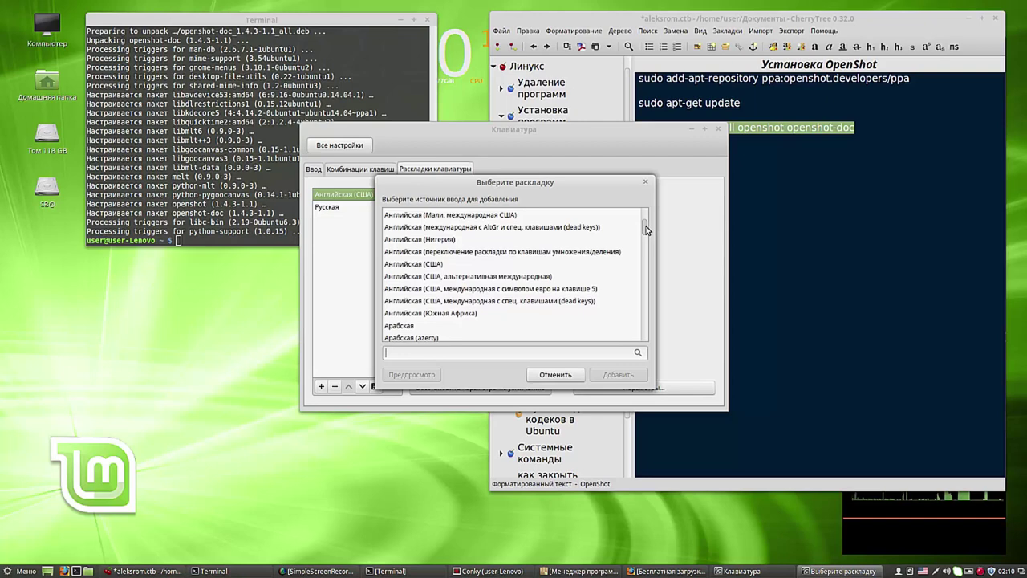
{"action": "scroll", "coordinate": [646, 230], "scroll_direction": "up", "scroll_amount": 1}
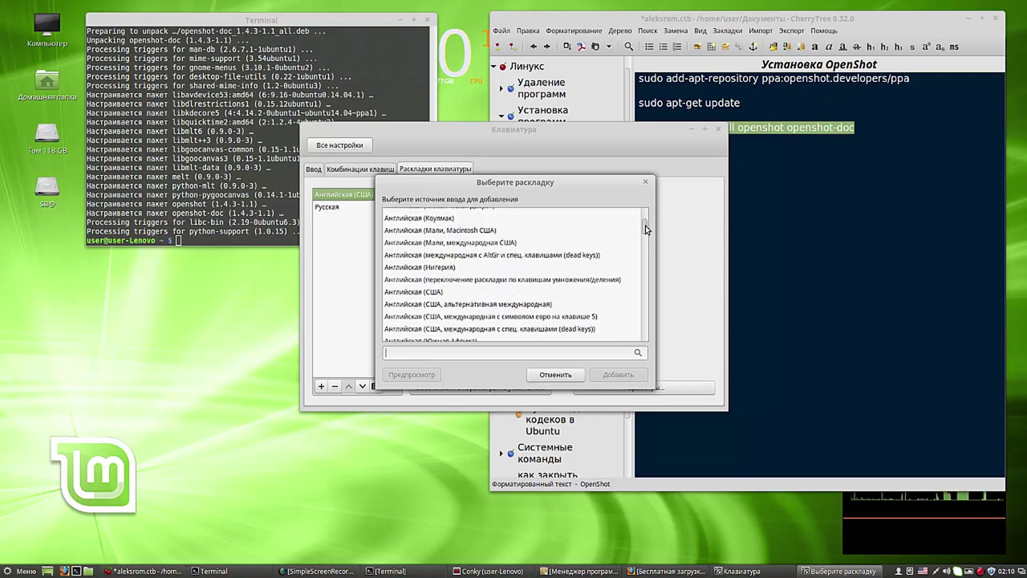
{"action": "scroll", "coordinate": [646, 229], "scroll_direction": "up", "scroll_amount": 3}
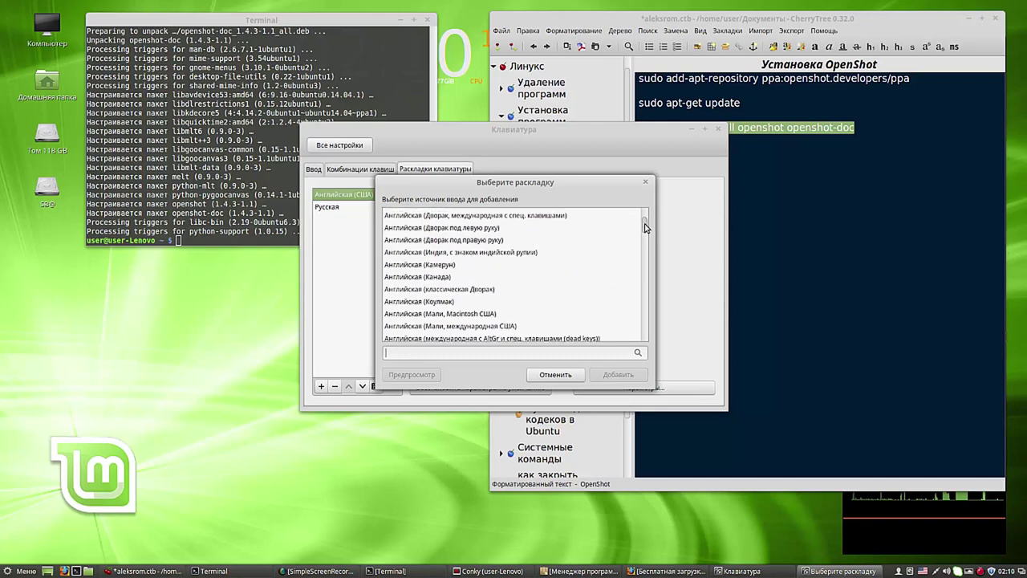
{"action": "scroll", "coordinate": [646, 228], "scroll_direction": "up", "scroll_amount": 4}
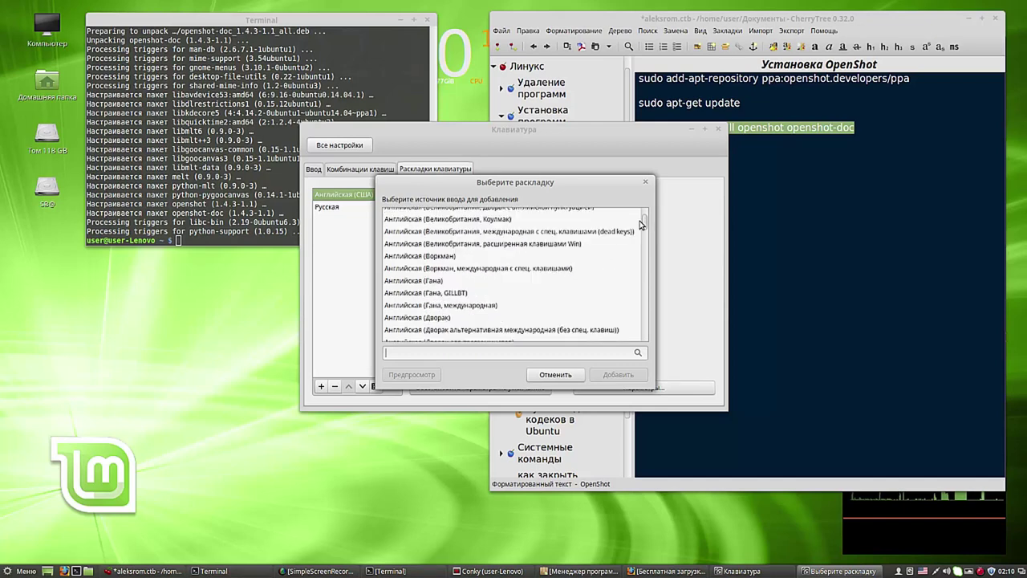
{"action": "scroll", "coordinate": [644, 225], "scroll_direction": "up", "scroll_amount": 3}
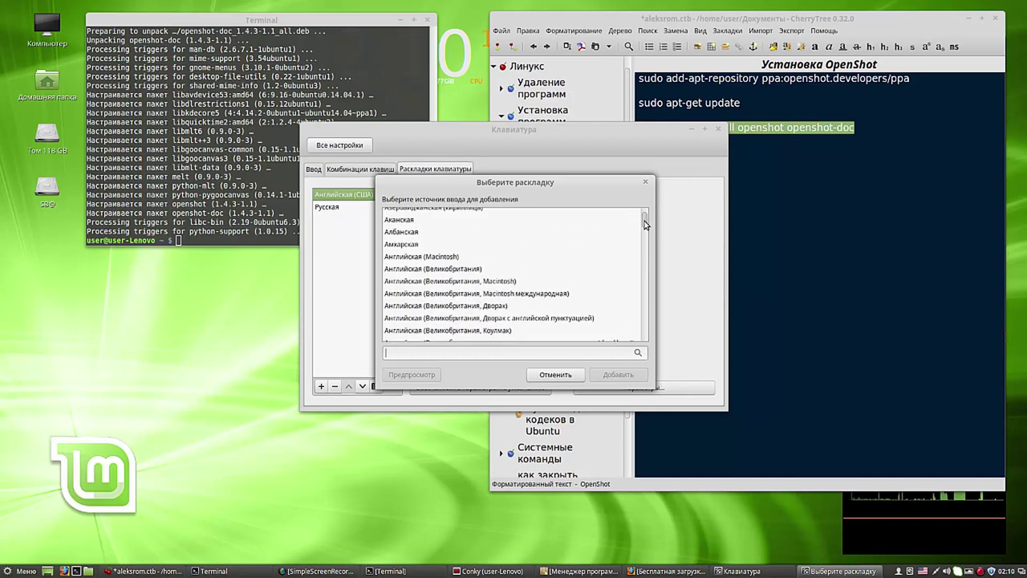
{"action": "left_click", "coordinate": [472, 270]}
{"action": "left_click", "coordinate": [617, 375]}
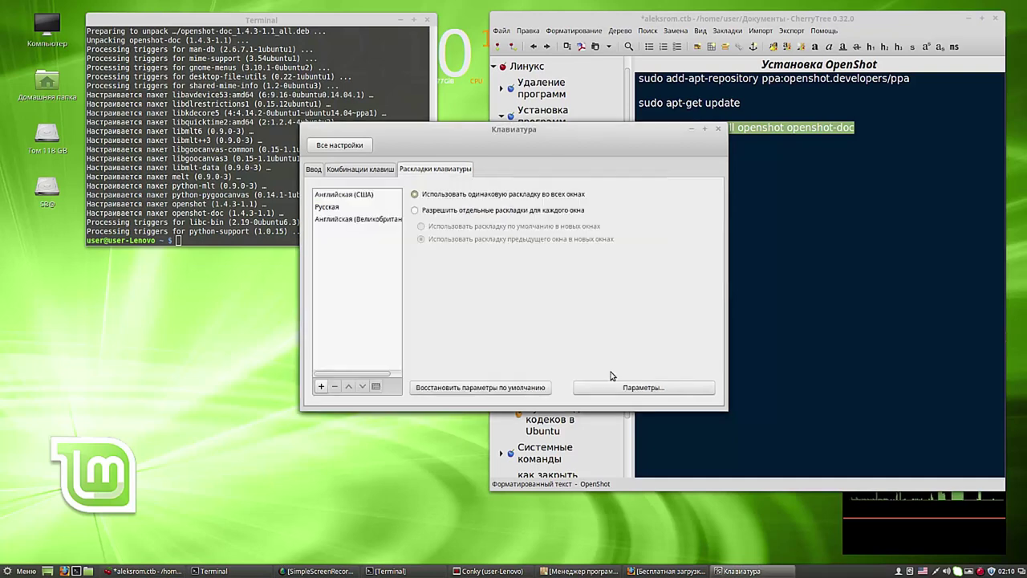
Step: Move British English to the top, remove US English, and allow separate per-window layouts
{"action": "left_click", "coordinate": [350, 219]}
{"action": "left_click", "coordinate": [348, 386]}
{"action": "left_click", "coordinate": [348, 386]}
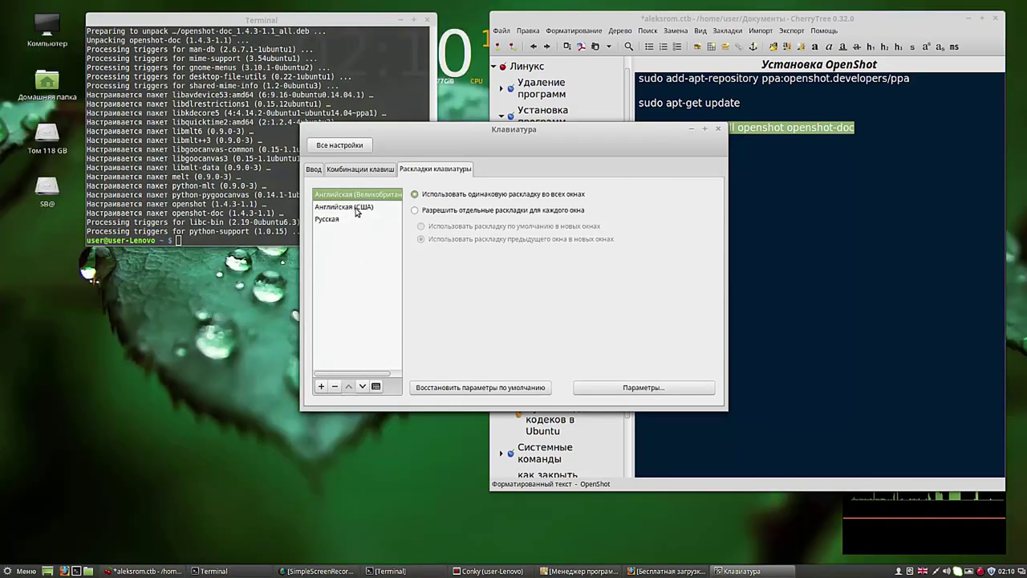
{"action": "left_click", "coordinate": [354, 207]}
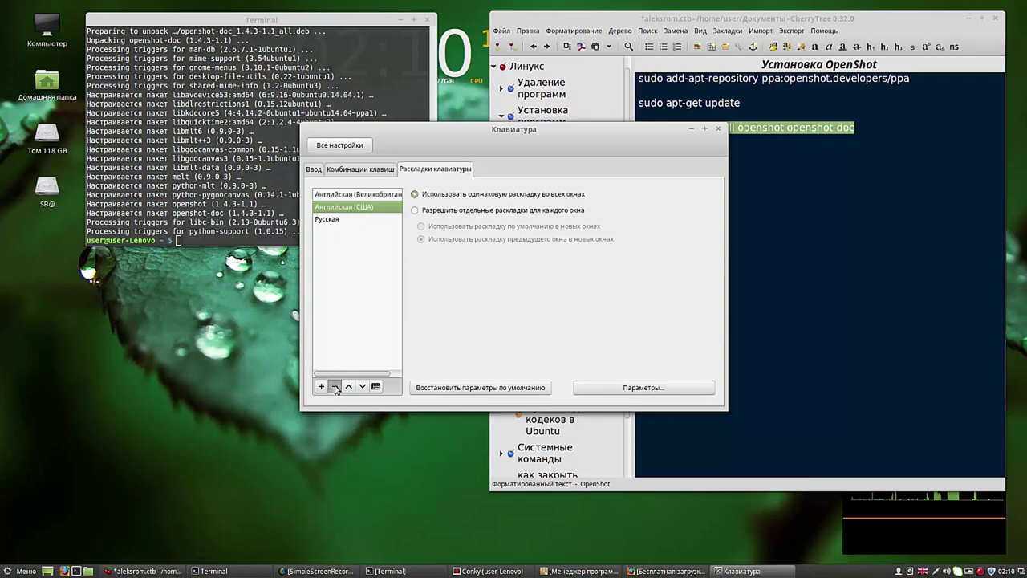
{"action": "left_click", "coordinate": [335, 387]}
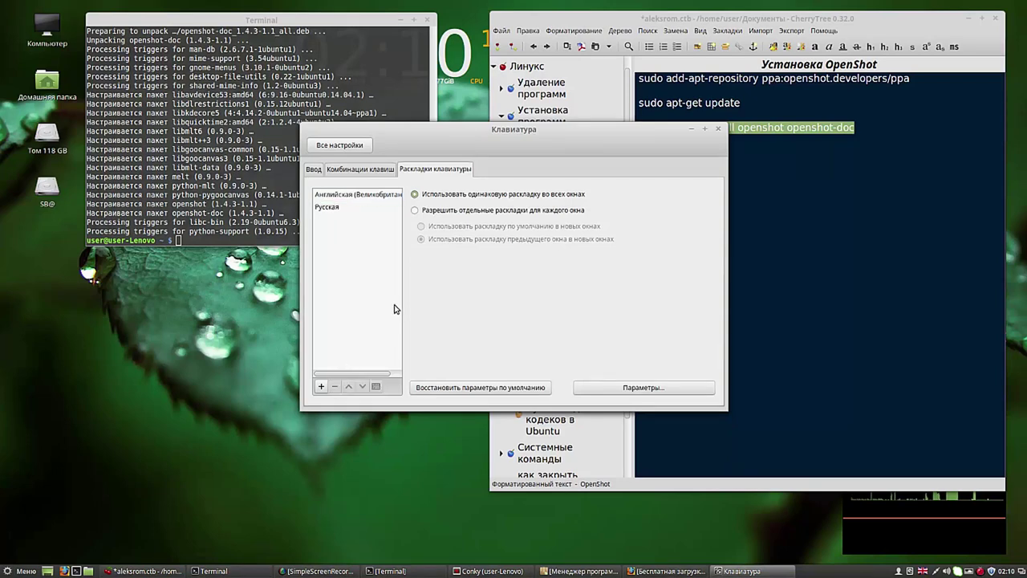
{"action": "left_click", "coordinate": [416, 211]}
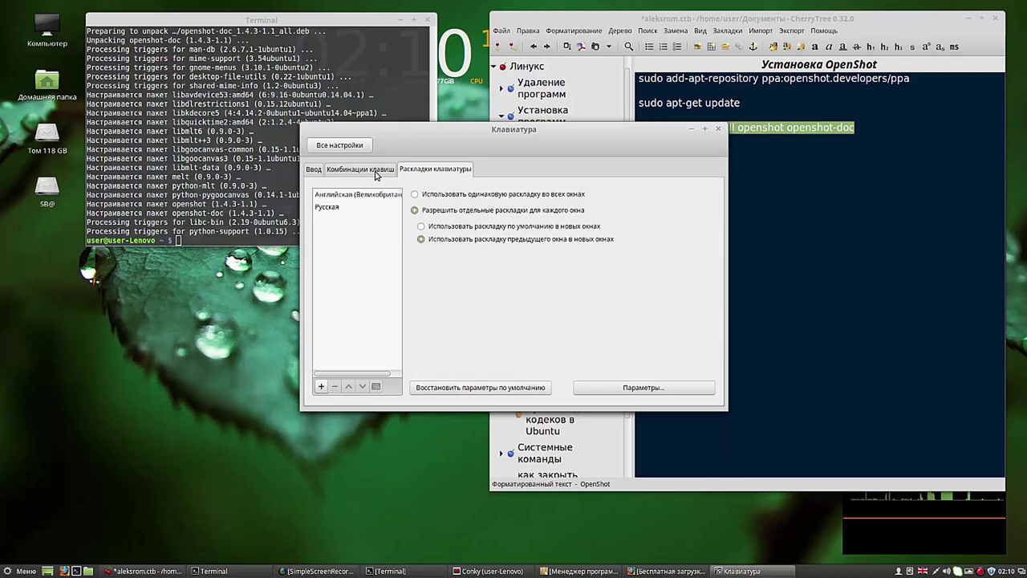
Step: Tick Alt+Shift under 'Переключение на другую раскладку' in Параметры, then close Клавиатура
{"action": "left_click", "coordinate": [438, 171]}
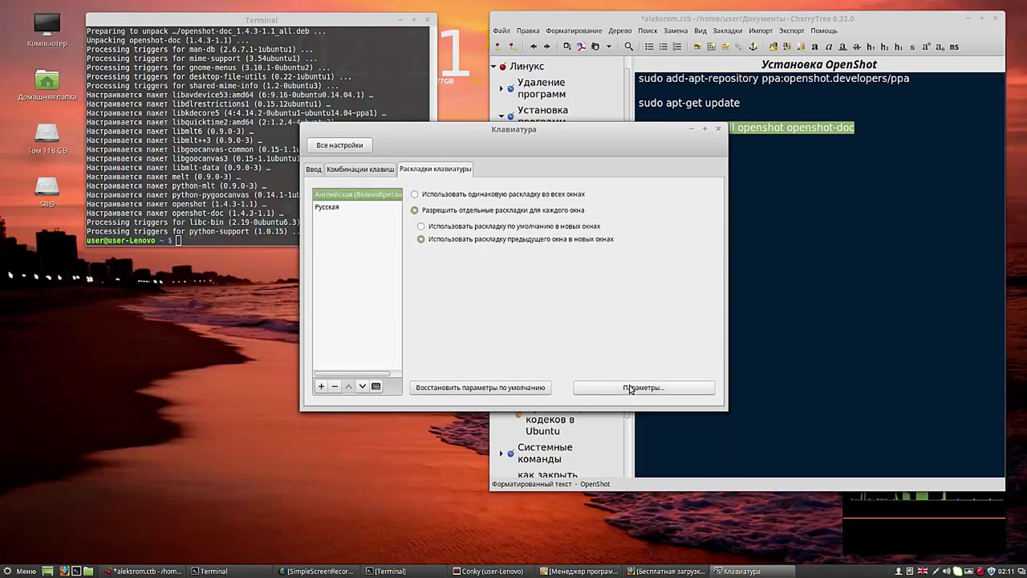
{"action": "left_click", "coordinate": [631, 386]}
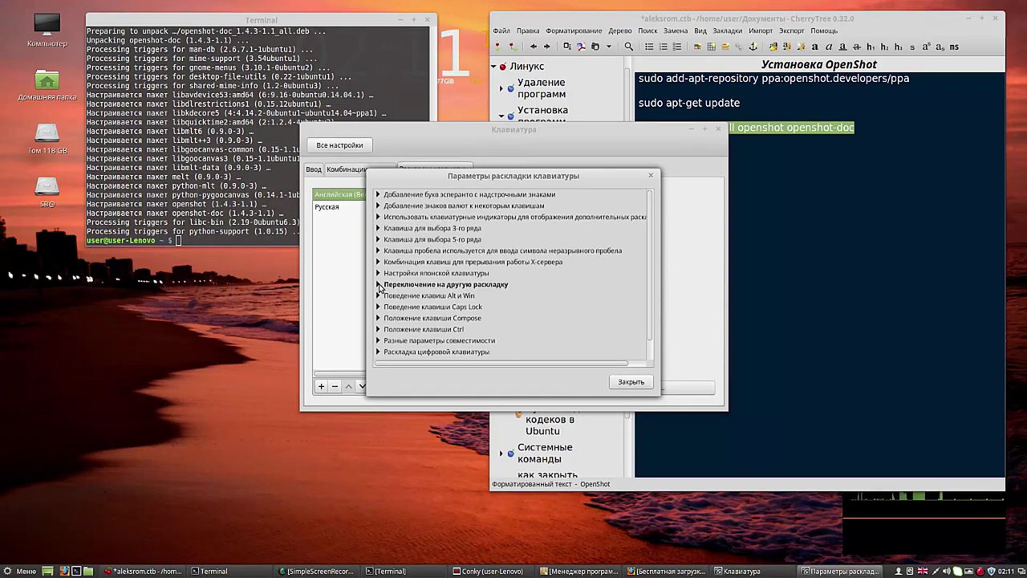
{"action": "left_click", "coordinate": [379, 285]}
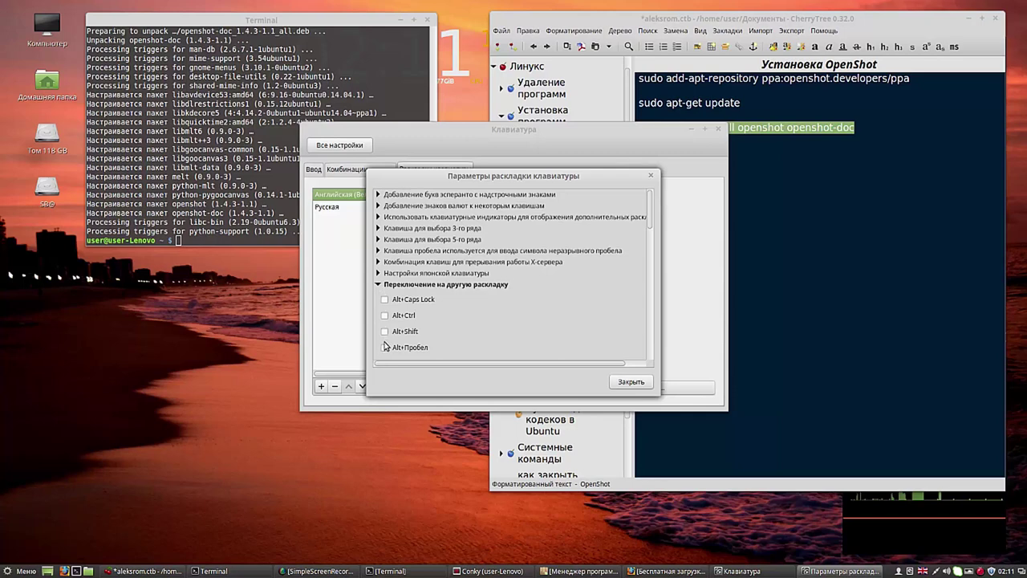
{"action": "left_click", "coordinate": [385, 332]}
{"action": "left_click", "coordinate": [631, 382]}
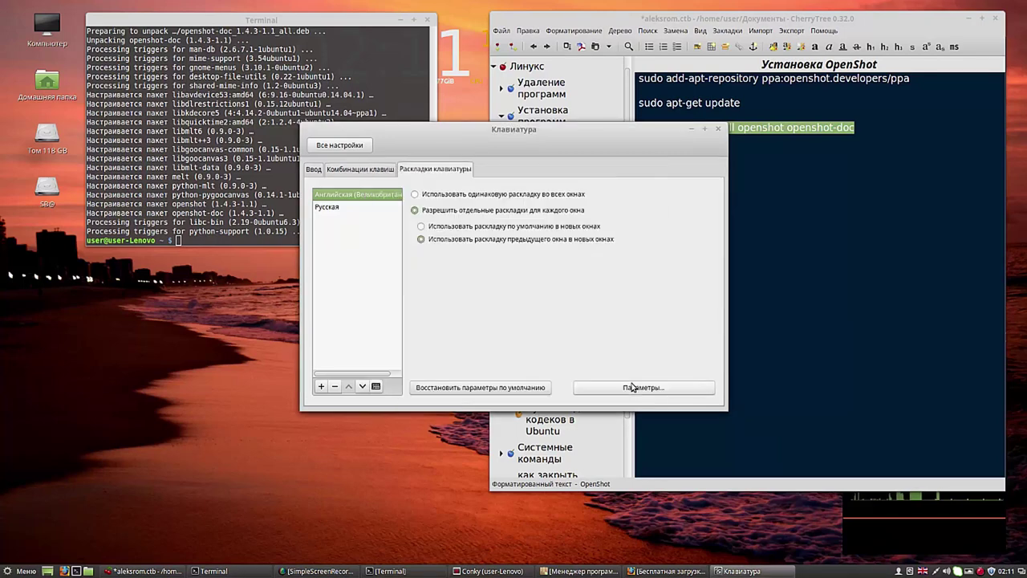
{"action": "left_click", "coordinate": [719, 130]}
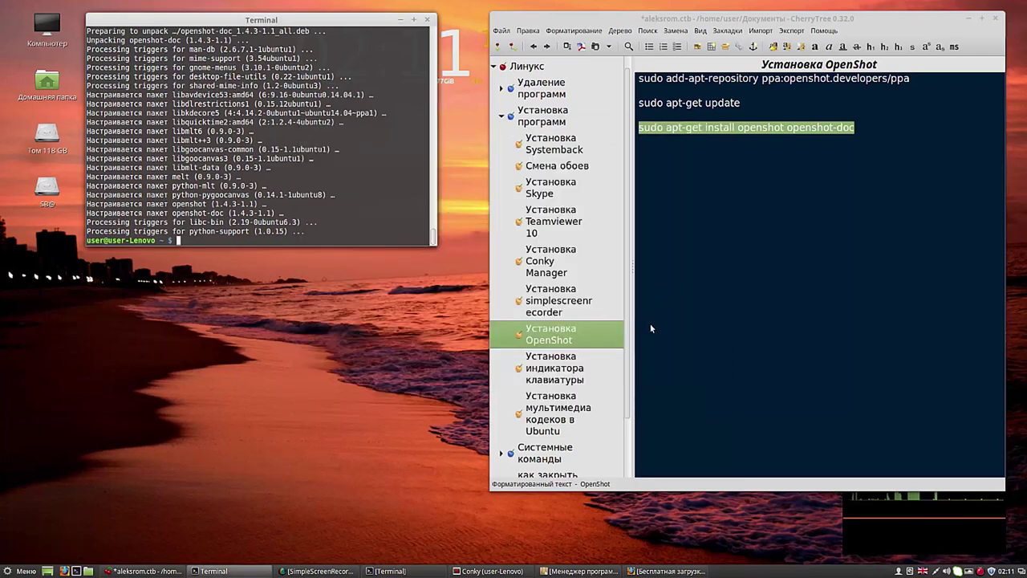
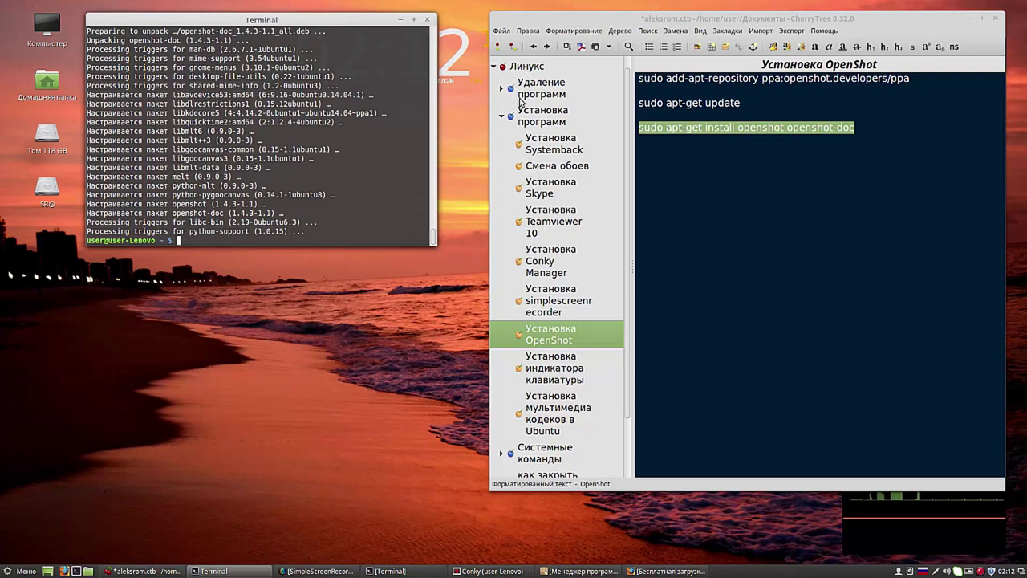
Step: Add a child node named SMPlayer under Установка программ, tagged SMPlayer
{"action": "left_click", "coordinate": [514, 121]}
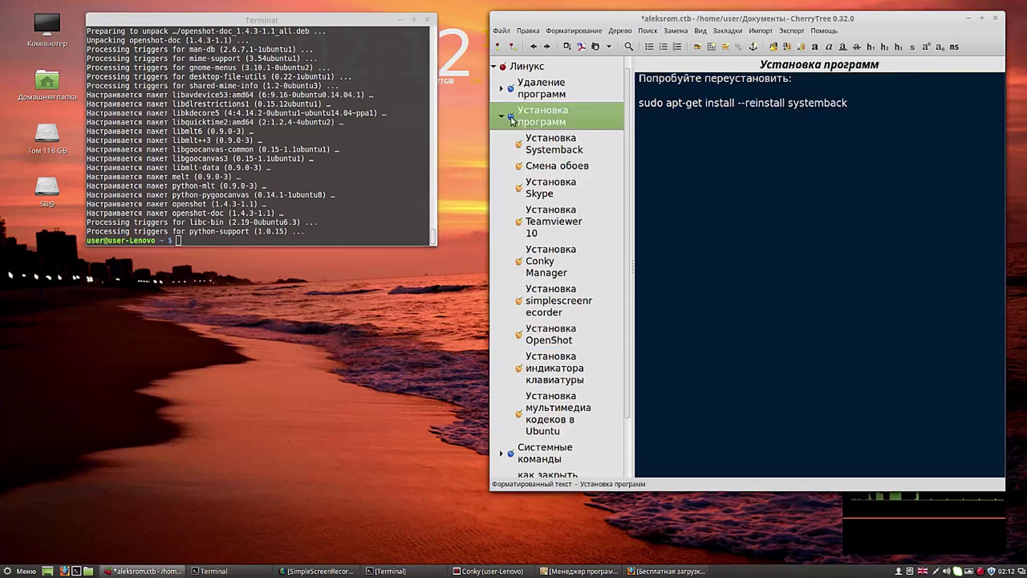
{"action": "left_click", "coordinate": [513, 45]}
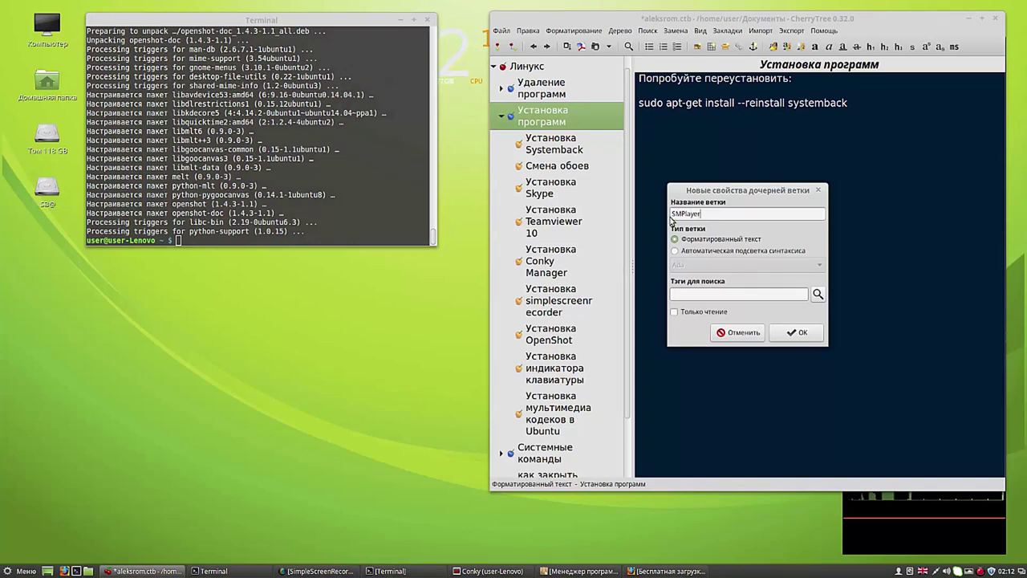
{"action": "left_click_drag", "start_coordinate": [703, 214], "coordinate": [665, 214]}
{"action": "right_click", "coordinate": [672, 213]}
{"action": "left_click", "coordinate": [694, 232]}
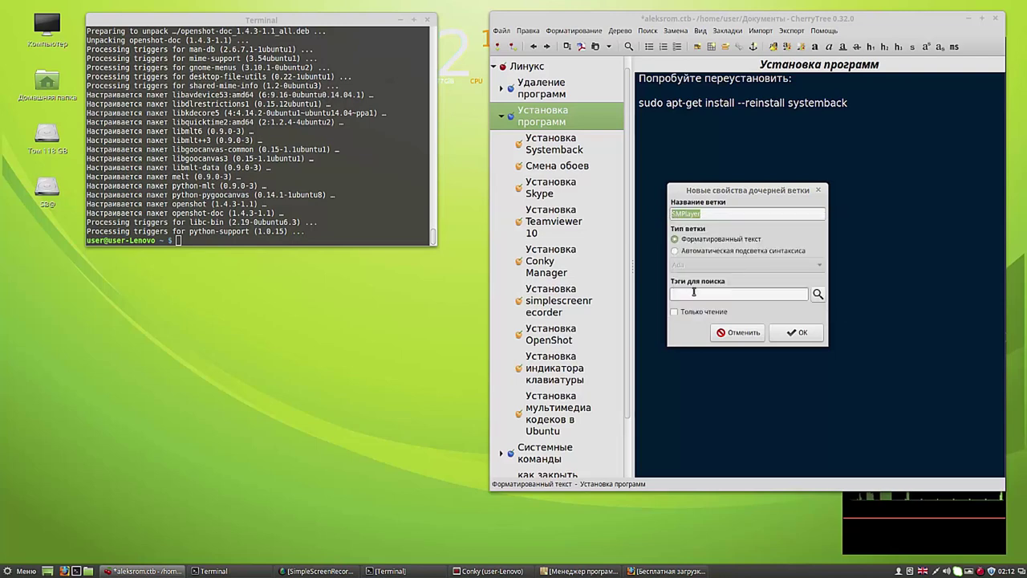
{"action": "right_click", "coordinate": [694, 293]}
{"action": "left_click", "coordinate": [714, 327]}
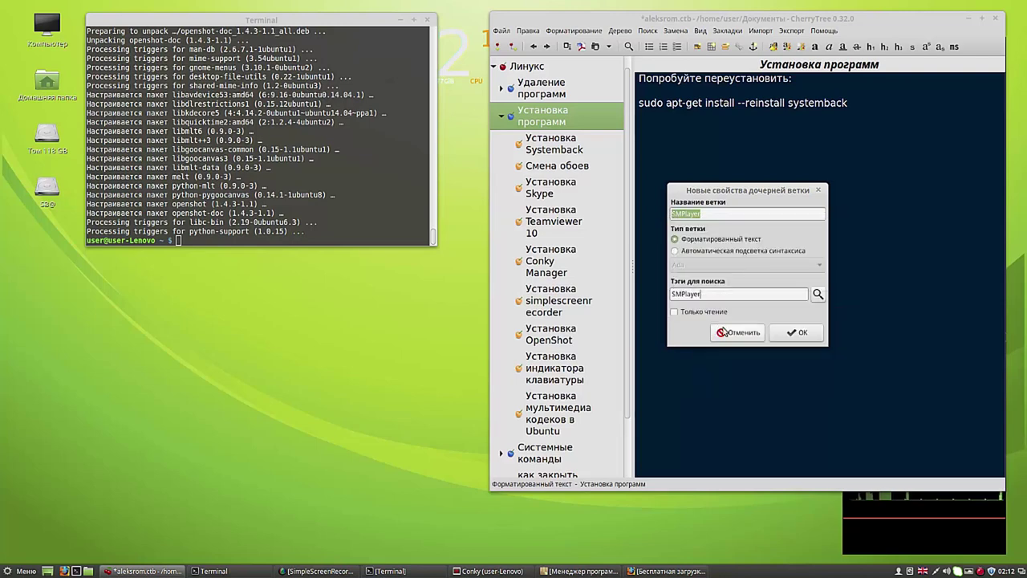
{"action": "left_click", "coordinate": [802, 332]}
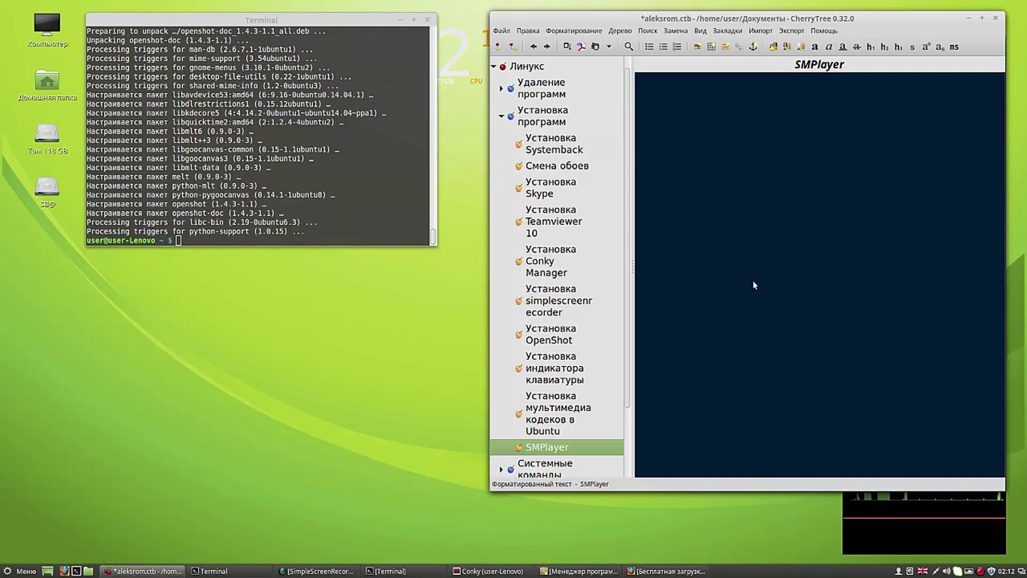
Step: Paste SMPlayer as the note's first line and close the Terminal window
{"action": "right_click", "coordinate": [675, 97]}
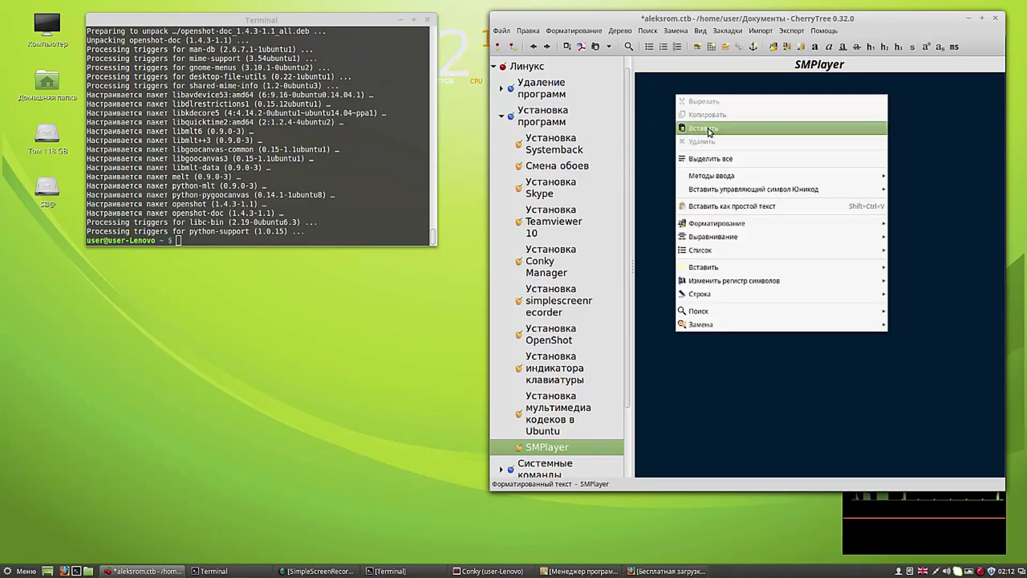
{"action": "left_click", "coordinate": [708, 127]}
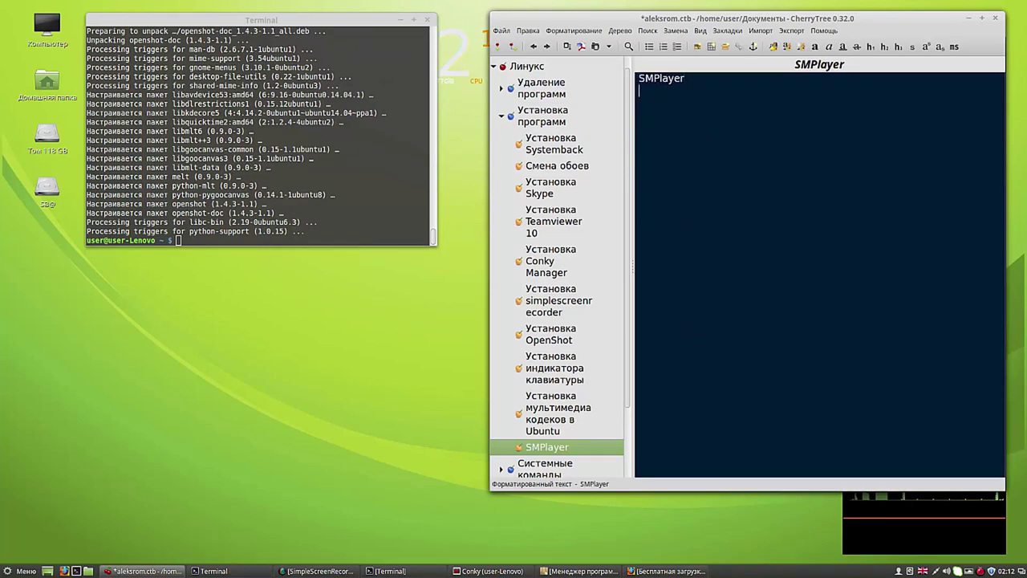
{"action": "left_click", "coordinate": [695, 79]}
{"action": "left_click", "coordinate": [428, 21]}
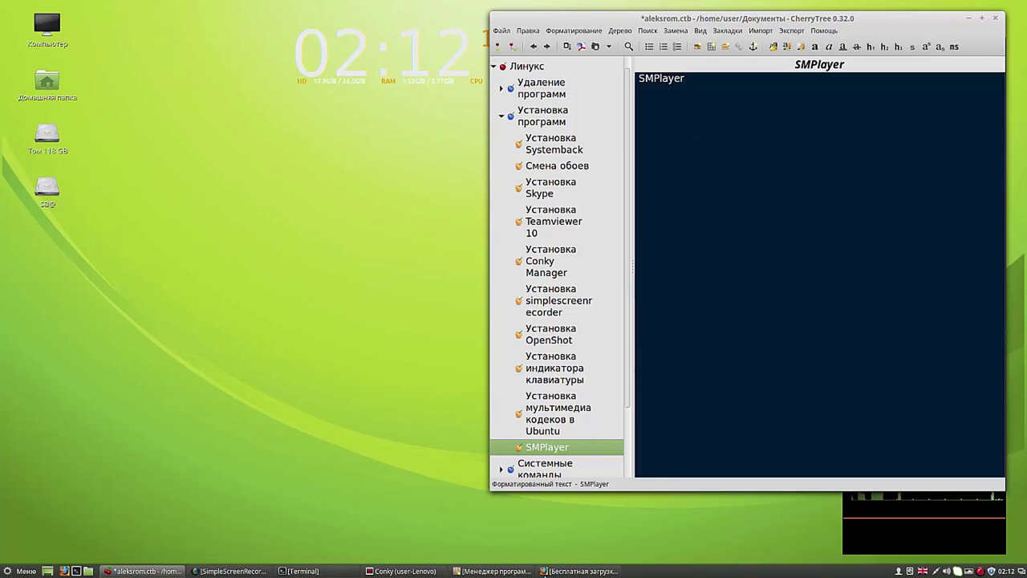
Step: Search the web for SMPlayer in Firefox and open the official smplayer.sourceforge.net site
{"action": "left_click", "coordinate": [574, 571]}
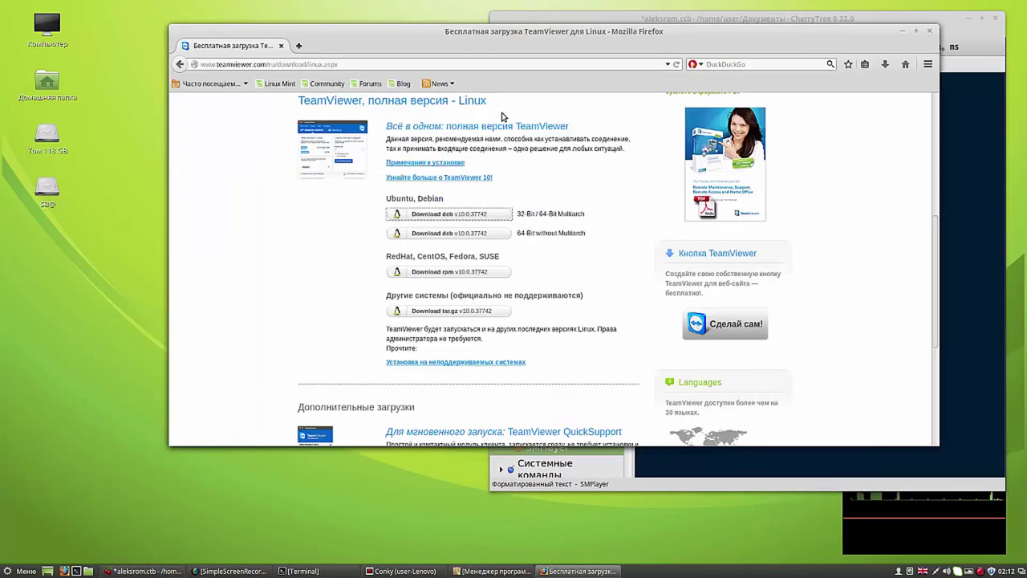
{"action": "left_click", "coordinate": [758, 65]}
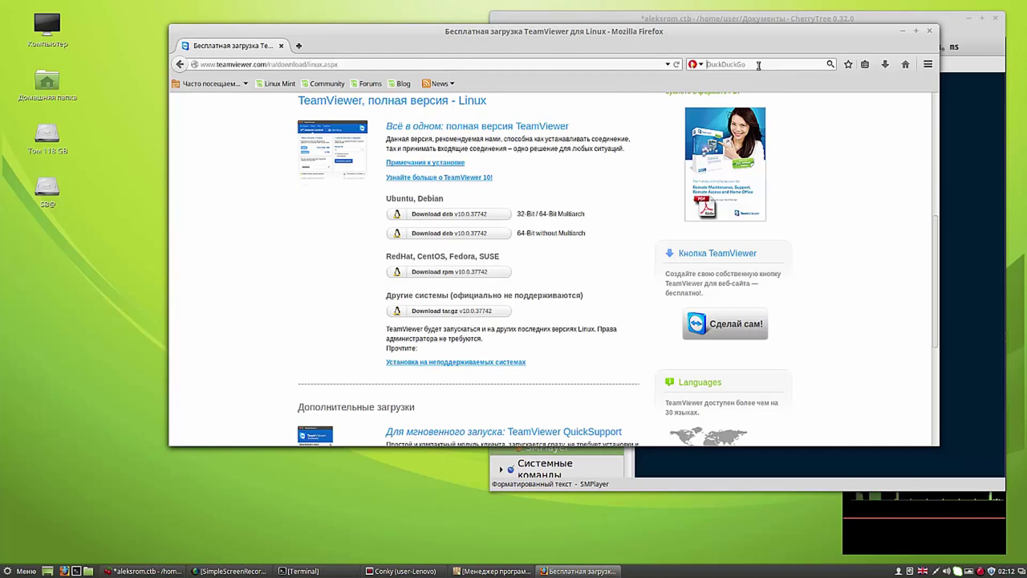
{"action": "right_click", "coordinate": [759, 65]}
{"action": "left_click", "coordinate": [794, 122]}
{"action": "left_click", "coordinate": [832, 64]}
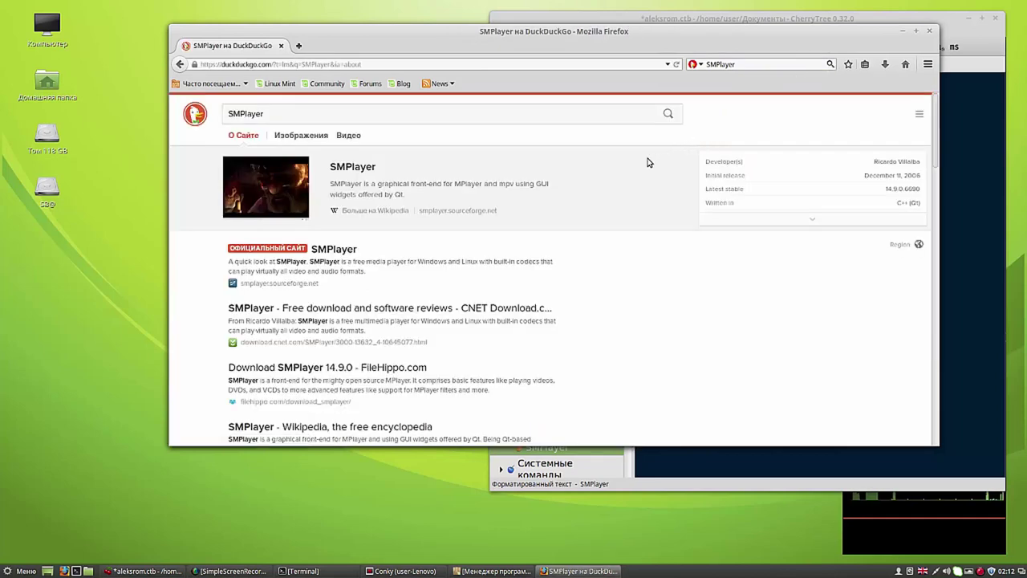
{"action": "left_click_drag", "start_coordinate": [479, 36], "coordinate": [394, 14]}
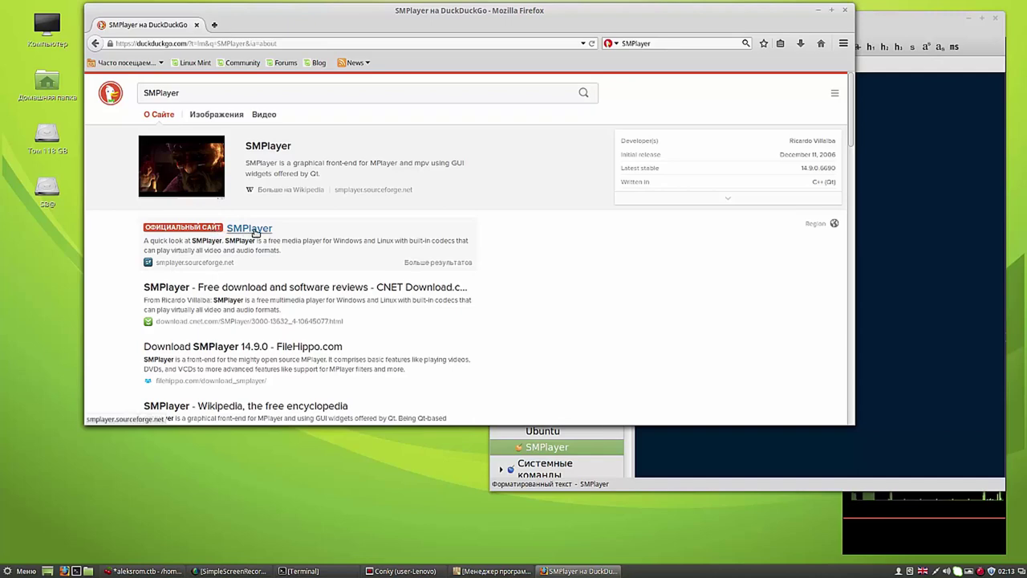
{"action": "left_click", "coordinate": [249, 229]}
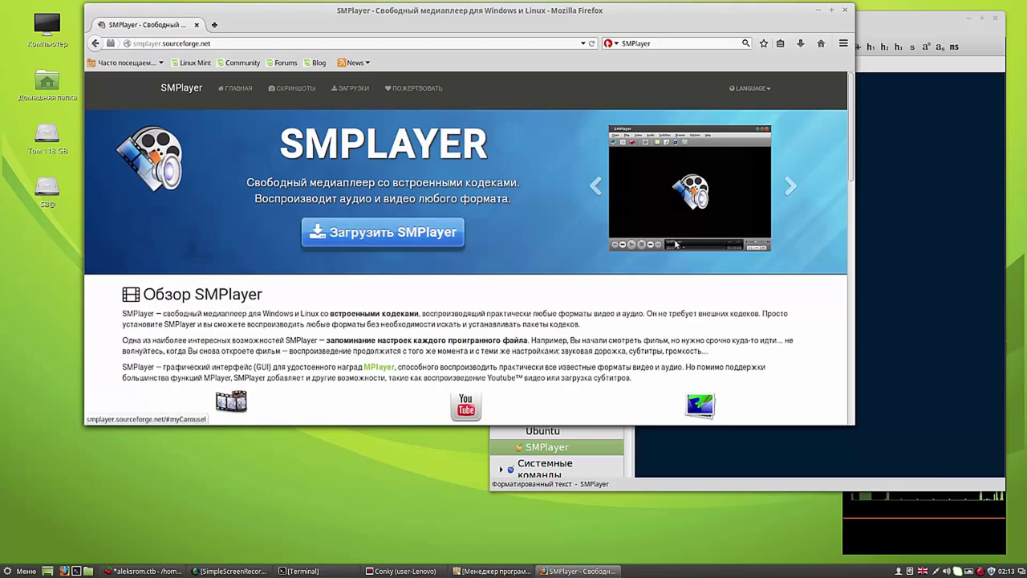
Step: Copy the three Ubuntu install commands from the SMPlayer downloads page, then return to CherryTree
{"action": "scroll", "coordinate": [852, 161], "scroll_direction": "down", "scroll_amount": 4}
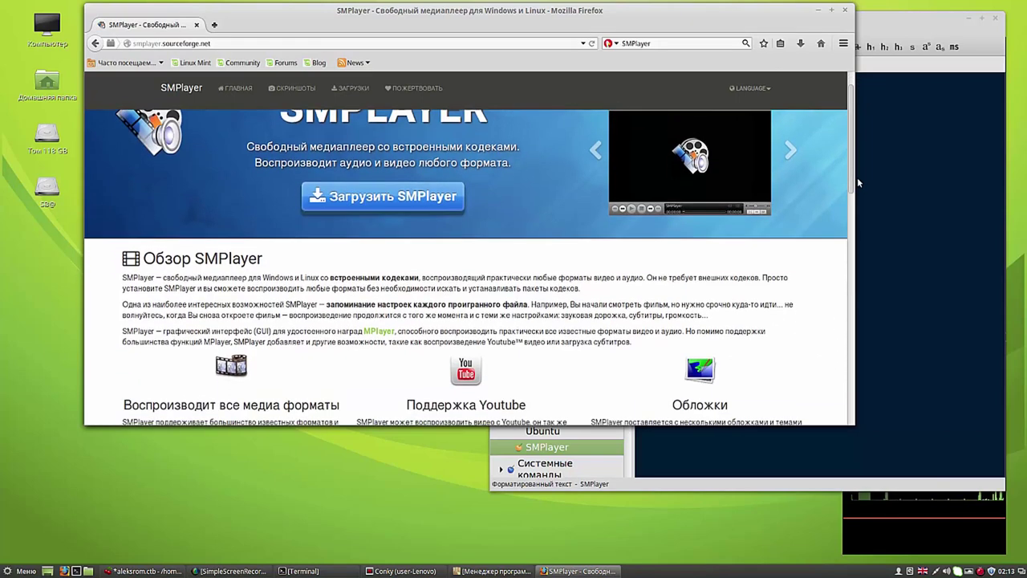
{"action": "scroll", "coordinate": [850, 201], "scroll_direction": "up", "scroll_amount": 5}
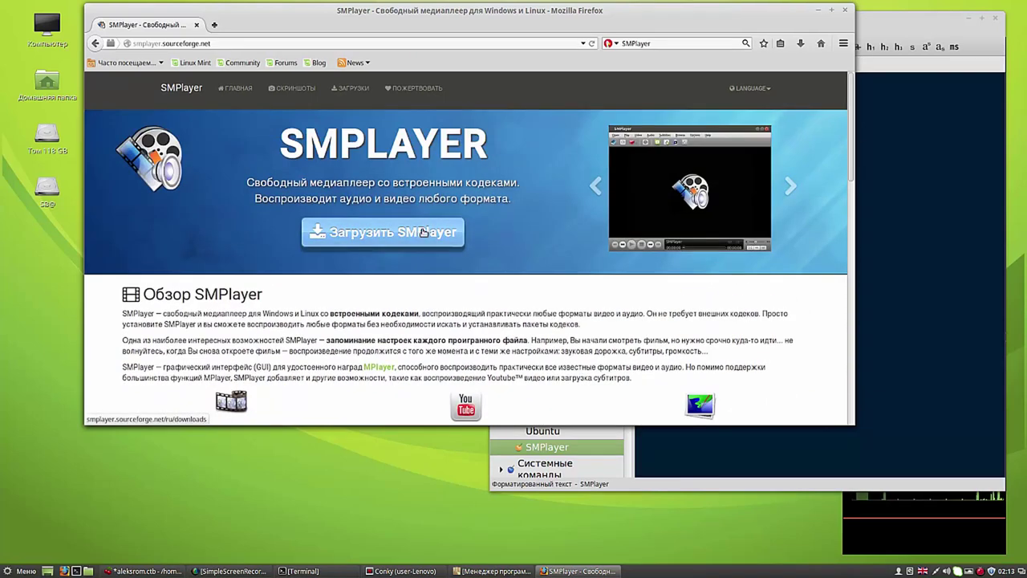
{"action": "left_click", "coordinate": [424, 233]}
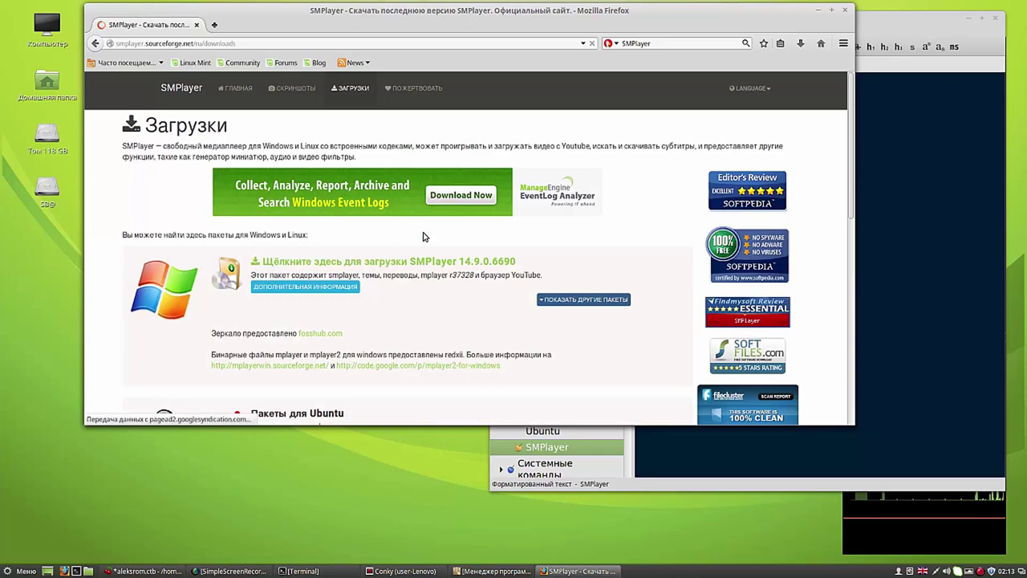
{"action": "left_click_drag", "start_coordinate": [852, 127], "coordinate": [852, 206]}
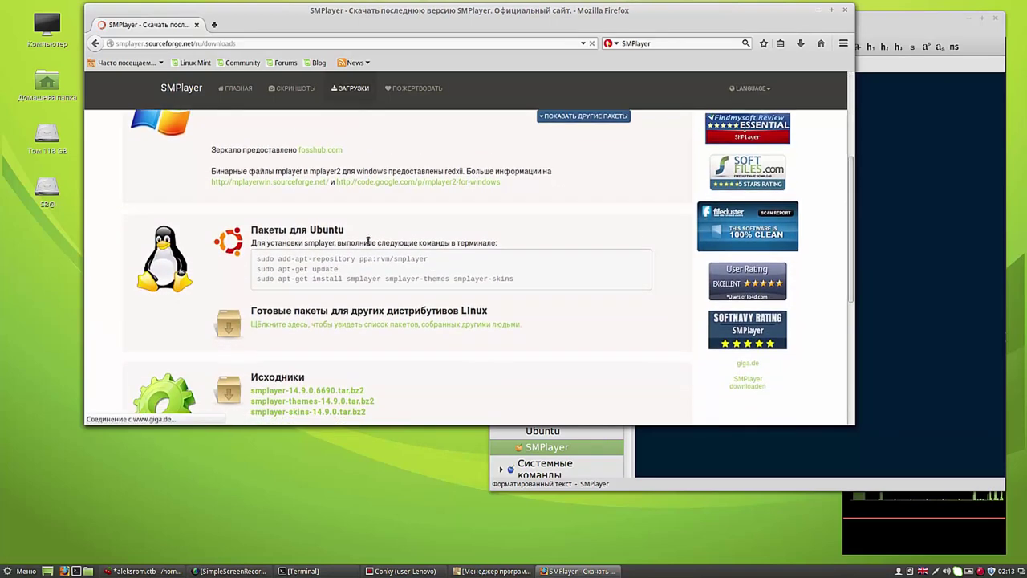
{"action": "left_click_drag", "start_coordinate": [257, 257], "coordinate": [514, 279]}
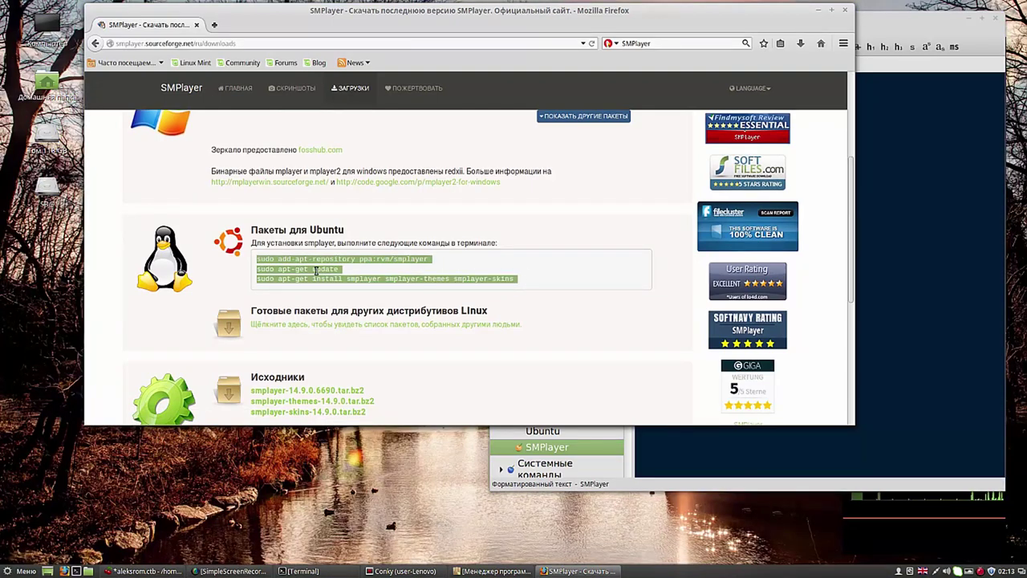
{"action": "right_click", "coordinate": [316, 271]}
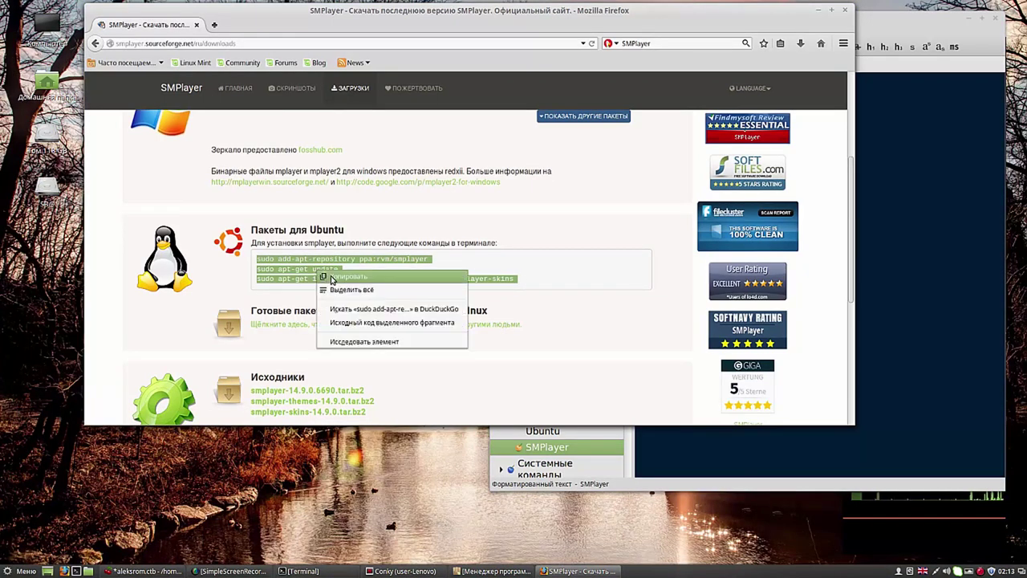
{"action": "left_click", "coordinate": [332, 275]}
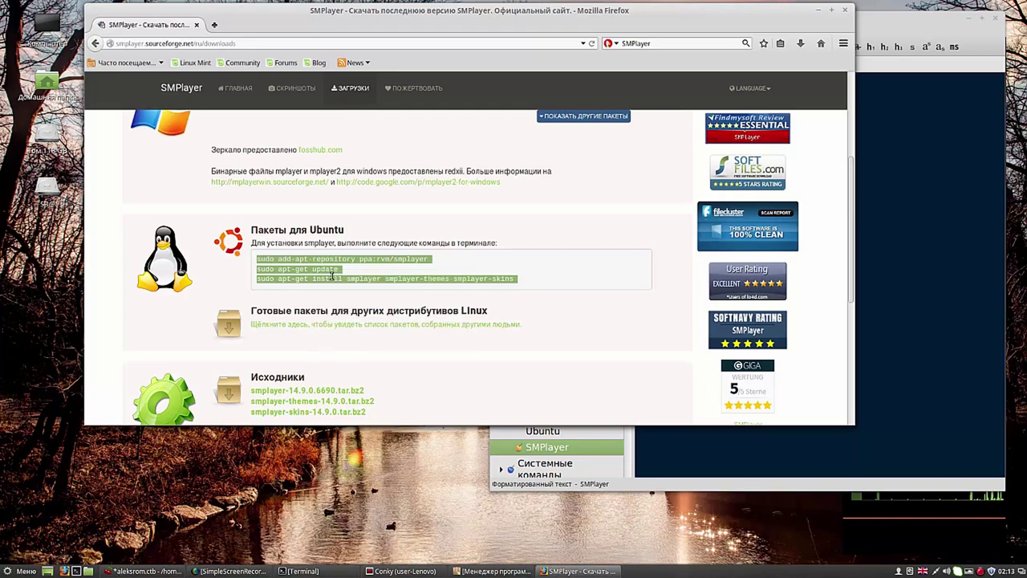
{"action": "left_click", "coordinate": [914, 262]}
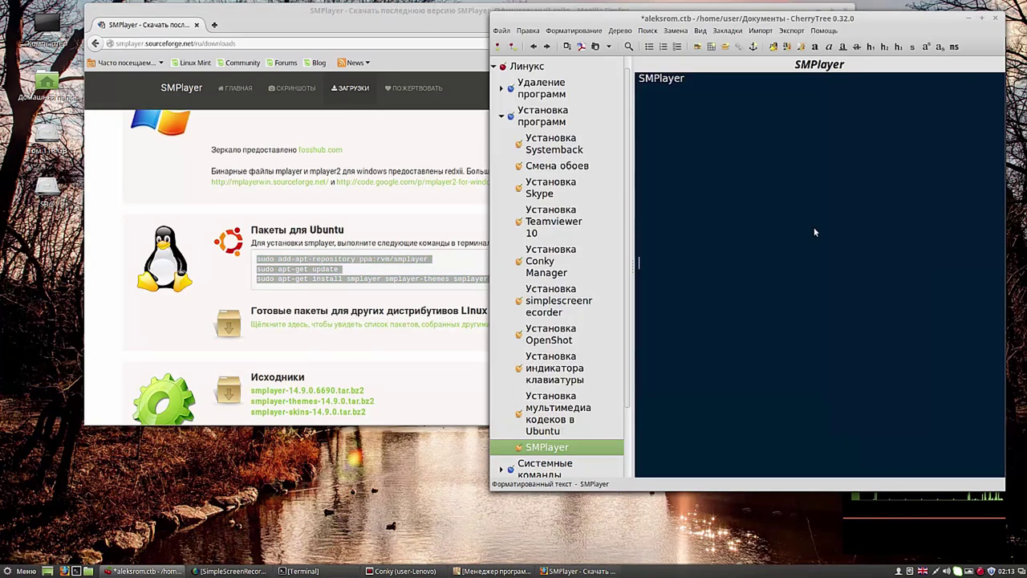
Step: Paste the three apt commands into the SMPlayer note, minimize Firefox, and start a Terminal
{"action": "right_click", "coordinate": [642, 106]}
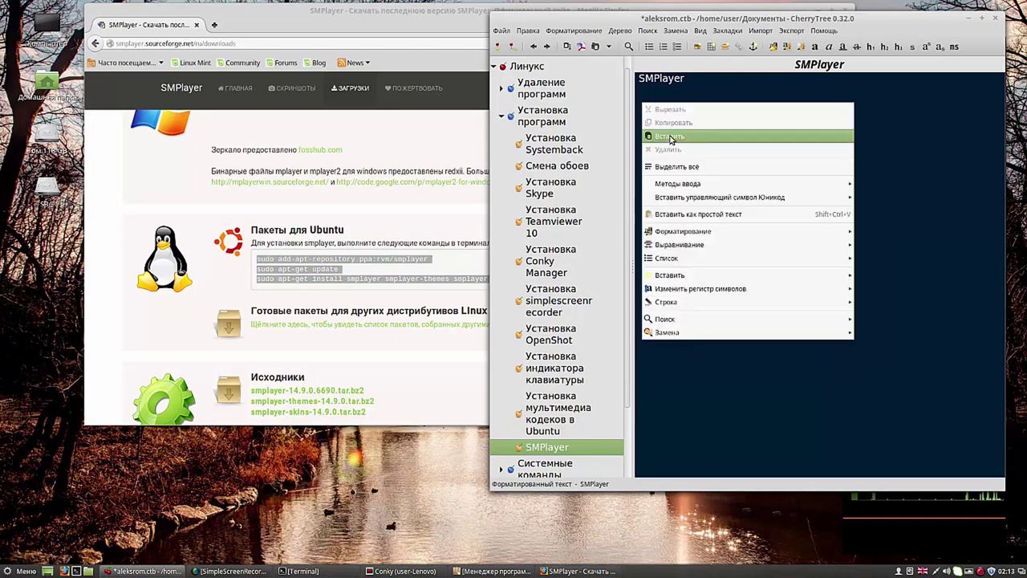
{"action": "left_click", "coordinate": [669, 135]}
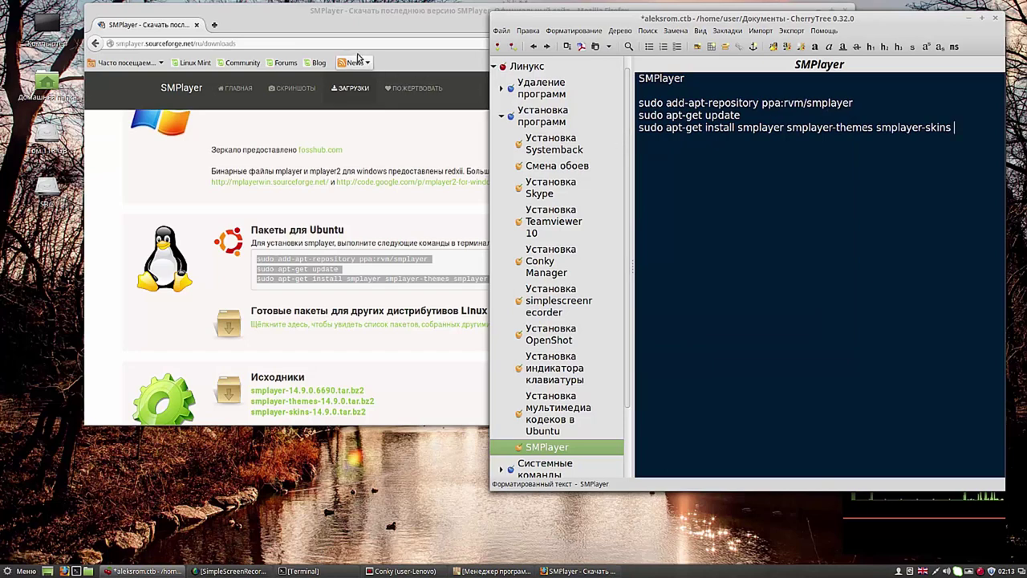
{"action": "left_click", "coordinate": [299, 25]}
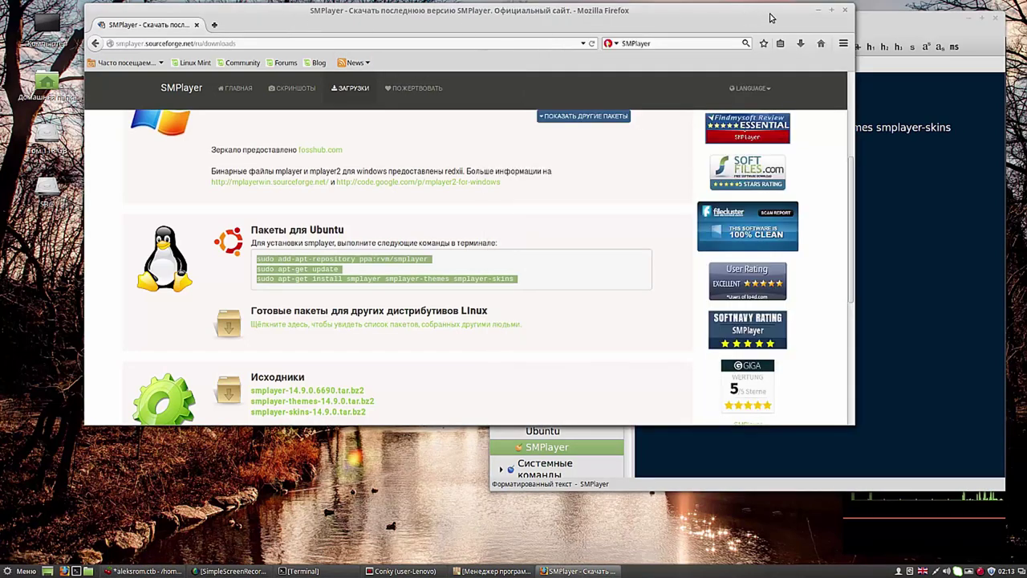
{"action": "left_click", "coordinate": [818, 10]}
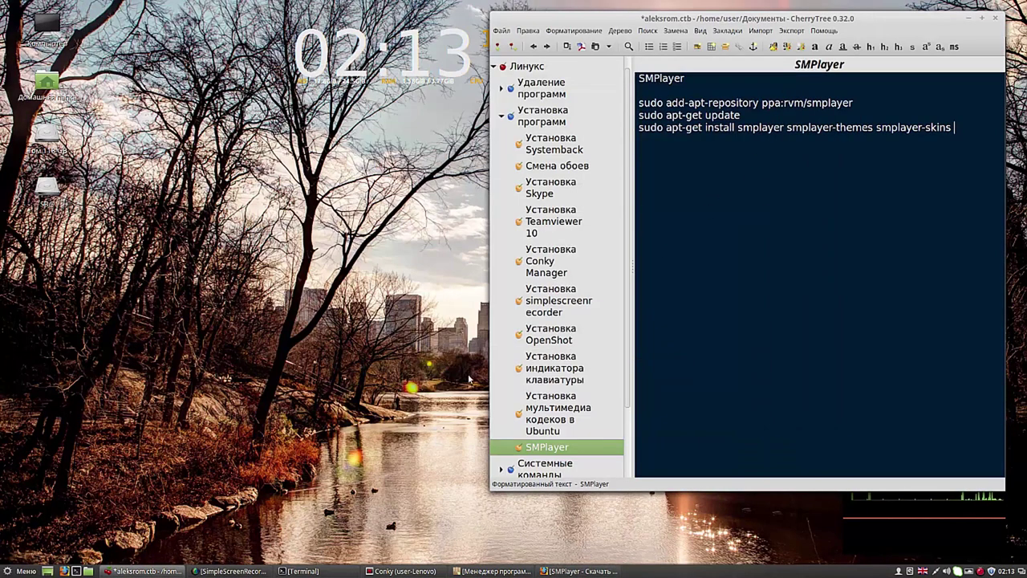
{"action": "left_click", "coordinate": [76, 571]}
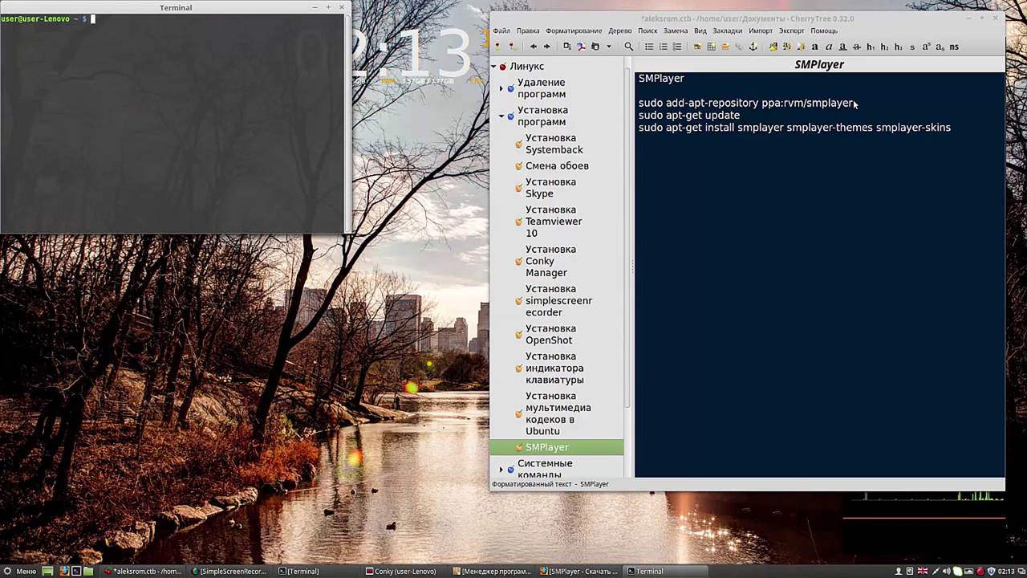
Step: Run the copied add-apt-repository command in Terminal and confirm adding the SMPlayer PPA
{"action": "left_click_drag", "start_coordinate": [856, 103], "coordinate": [640, 105]}
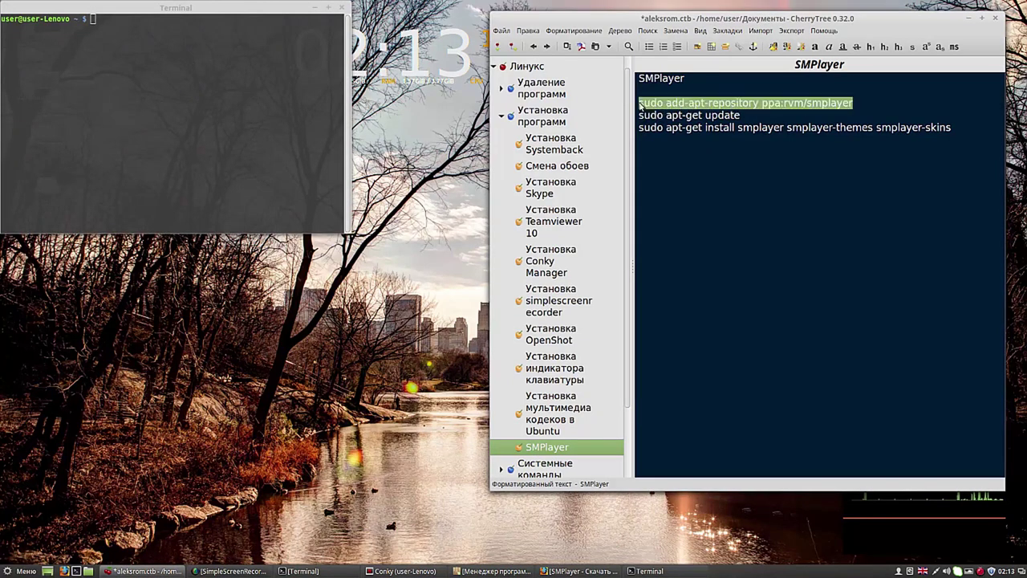
{"action": "right_click", "coordinate": [657, 107]}
{"action": "left_click", "coordinate": [678, 125]}
{"action": "left_click", "coordinate": [95, 21]}
{"action": "right_click", "coordinate": [96, 21]}
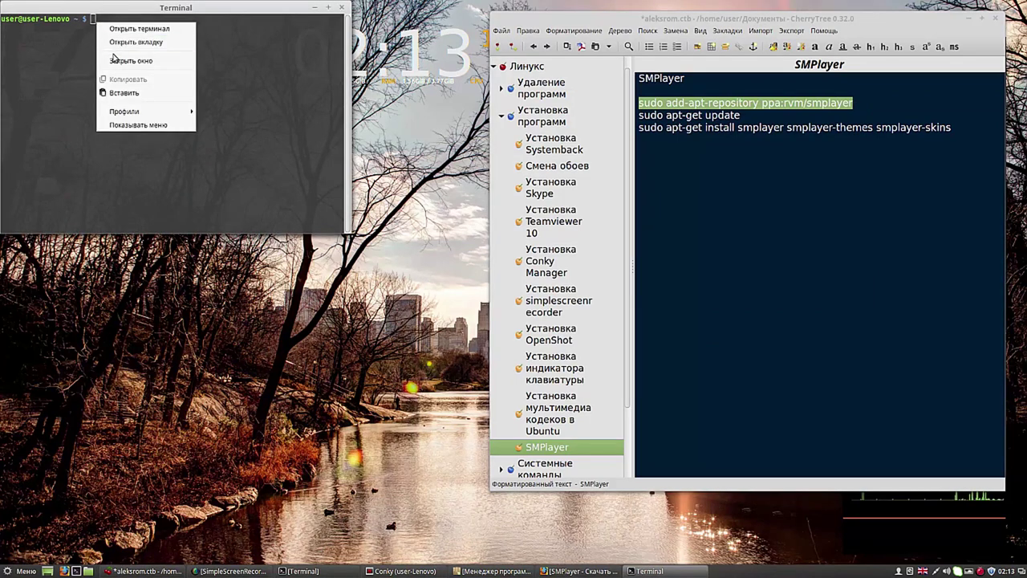
{"action": "left_click", "coordinate": [120, 92]}
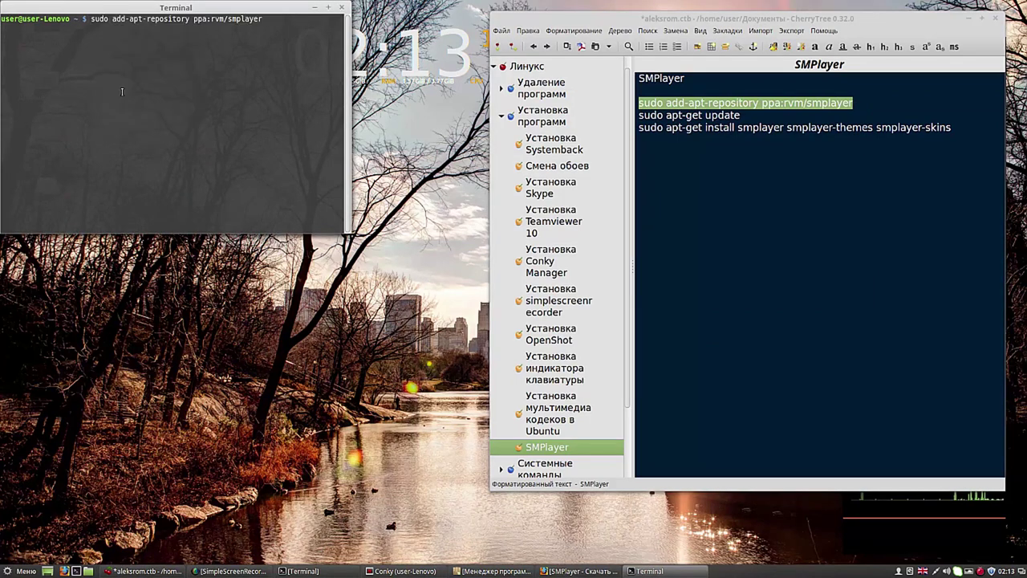
{"action": "key", "text": "Return"}
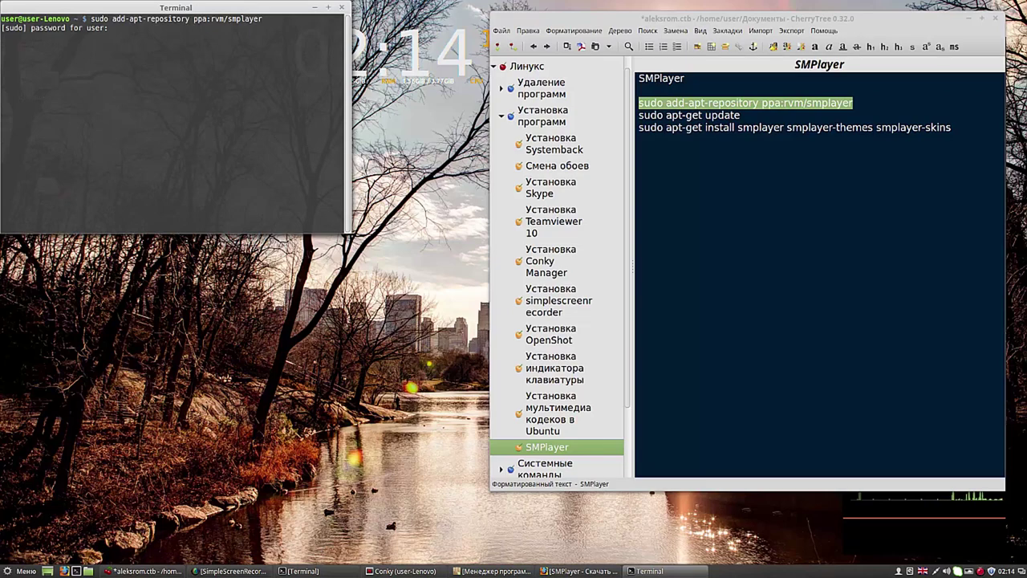
{"action": "key", "text": "Return"}
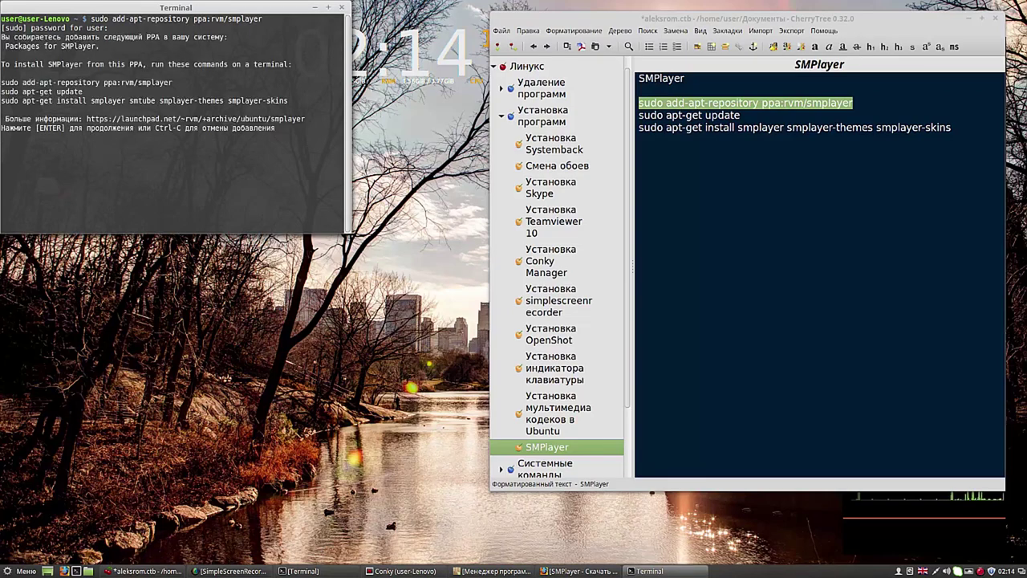
{"action": "key", "text": "Return"}
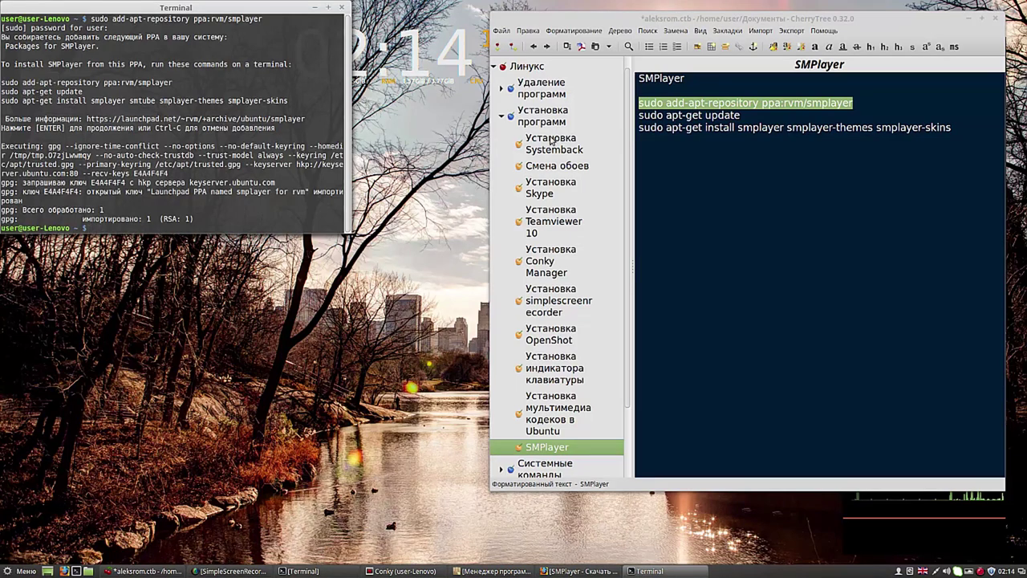
Step: Copy 'sudo apt-get update' from the note and run it in Terminal
{"action": "left_click_drag", "start_coordinate": [741, 115], "coordinate": [653, 120]}
{"action": "right_click", "coordinate": [653, 121]}
{"action": "left_click", "coordinate": [683, 140]}
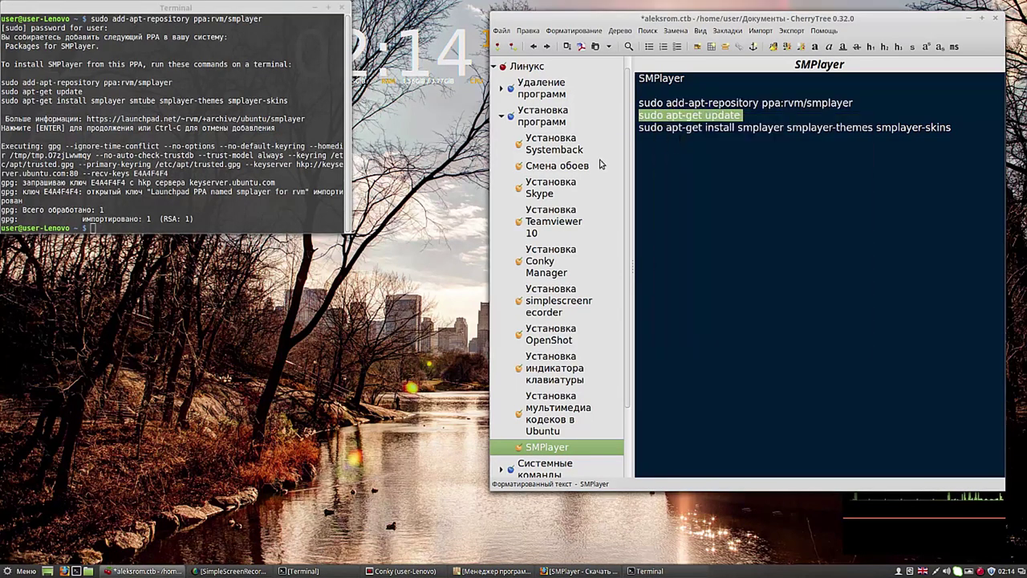
{"action": "left_click", "coordinate": [93, 229]}
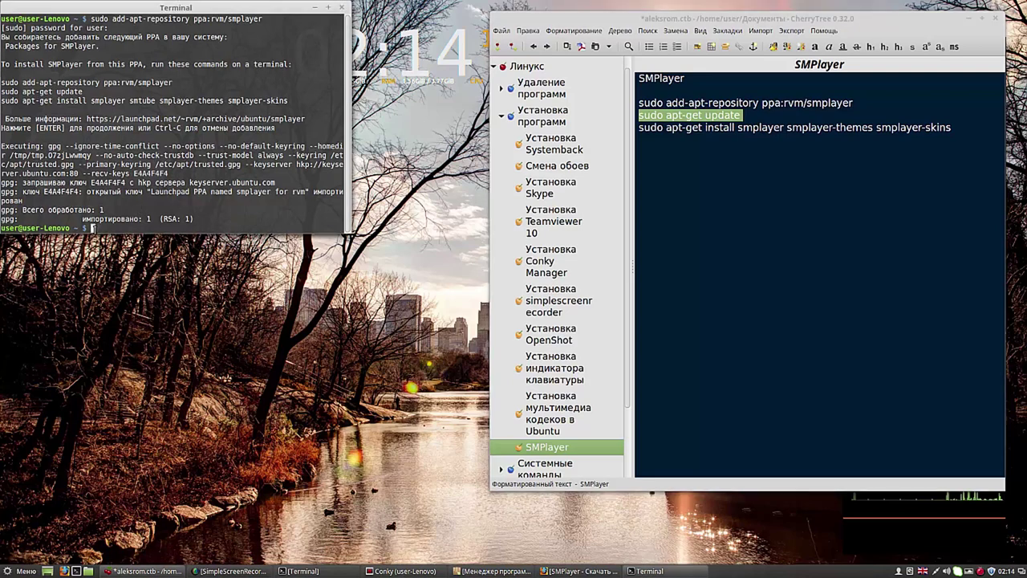
{"action": "right_click", "coordinate": [95, 230]}
{"action": "left_click", "coordinate": [136, 304]}
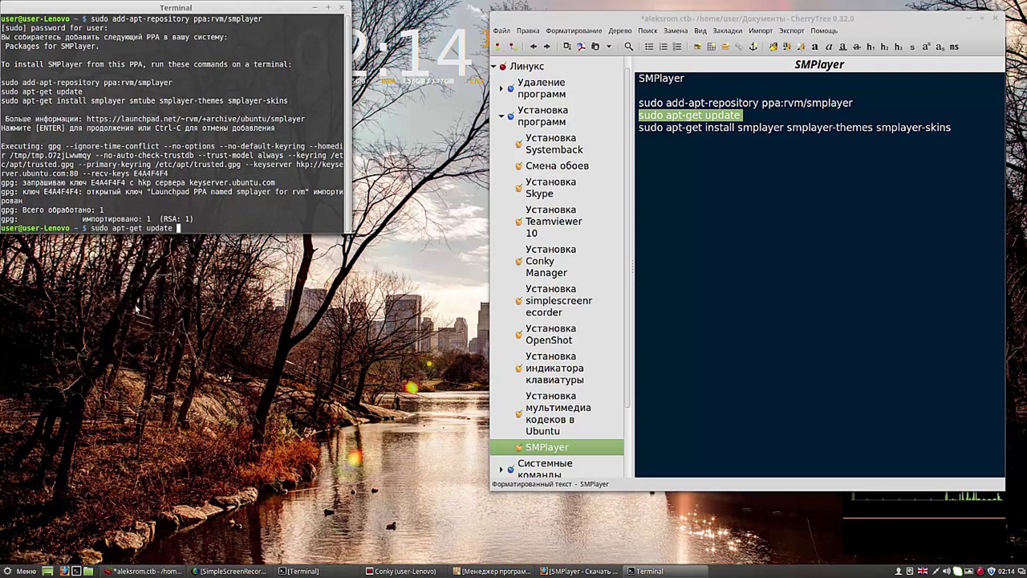
{"action": "key", "text": "Return"}
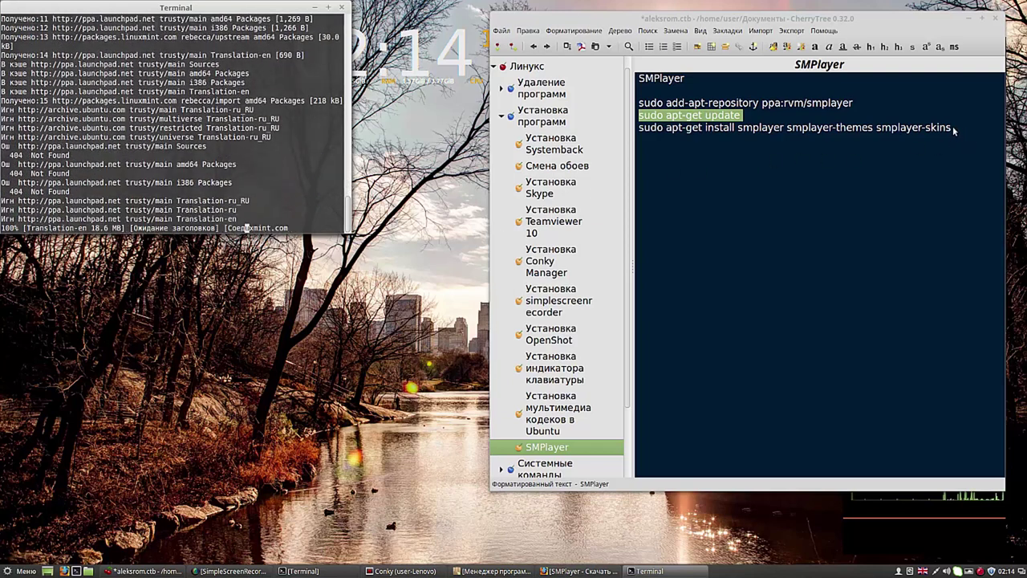
Step: Copy the SMPlayer install command from the note and paste it at the terminal prompt
{"action": "left_click_drag", "start_coordinate": [955, 128], "coordinate": [642, 134]}
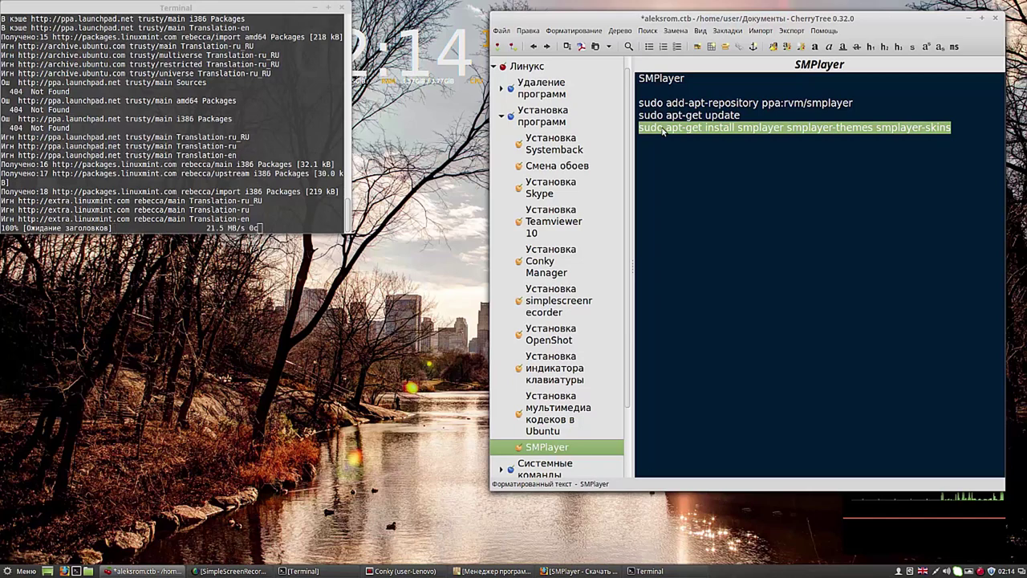
{"action": "right_click", "coordinate": [661, 127]}
{"action": "left_click", "coordinate": [684, 149]}
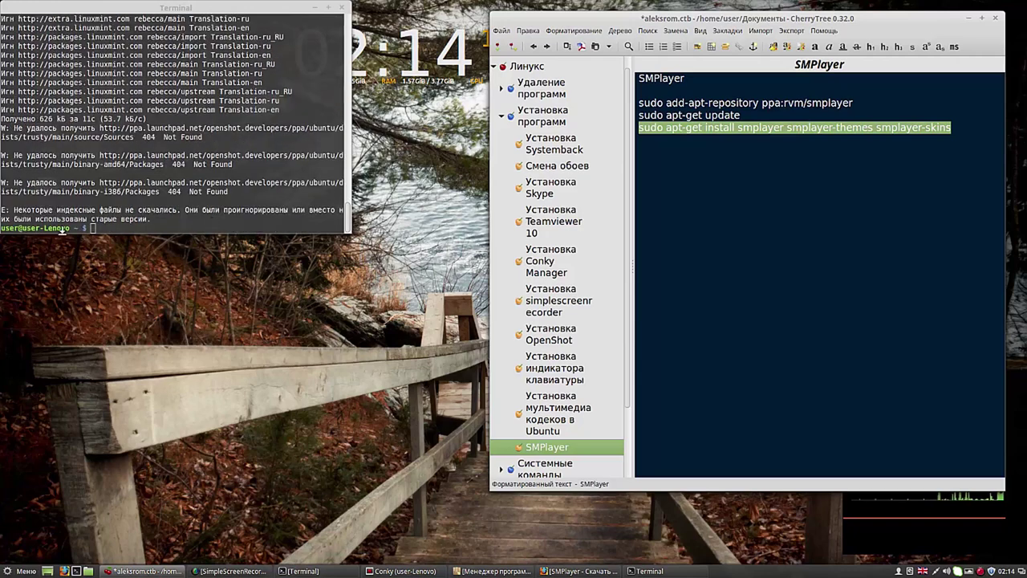
{"action": "left_click", "coordinate": [94, 228]}
{"action": "right_click", "coordinate": [96, 229]}
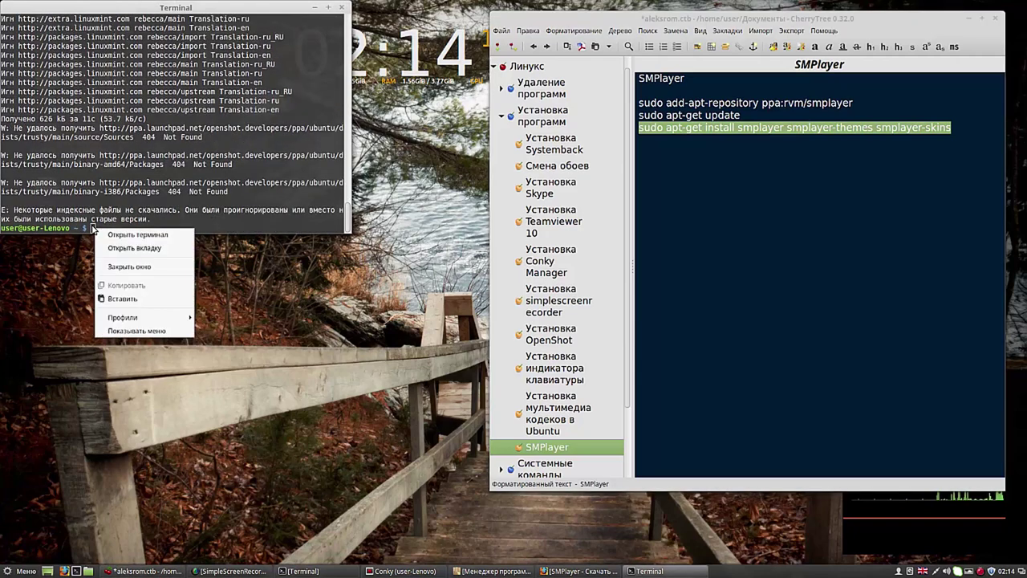
{"action": "left_click", "coordinate": [121, 298]}
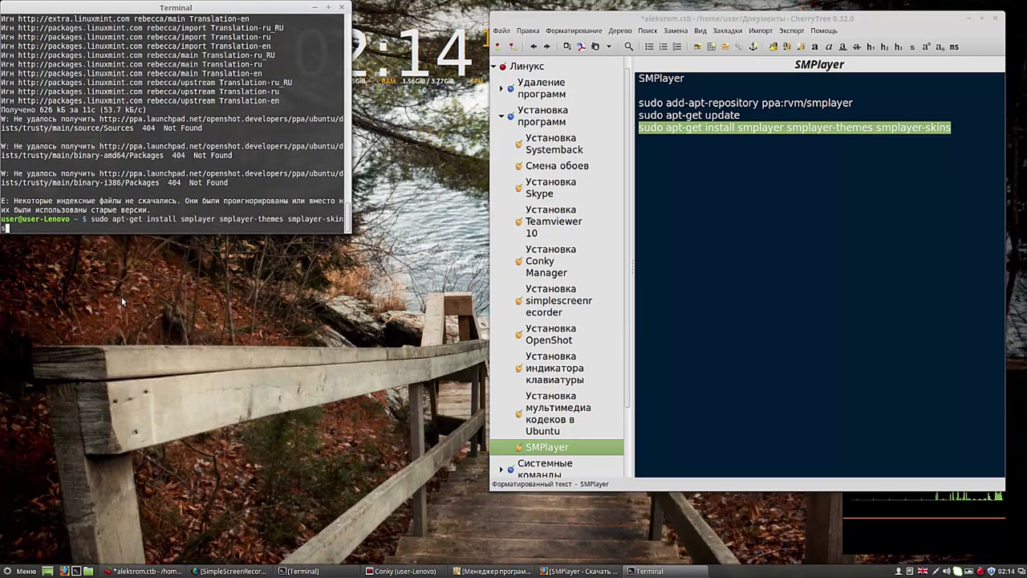
Step: Run the install, answer y to install smplayer, themes and skins, then minimize the terminal
{"action": "key", "text": "Return"}
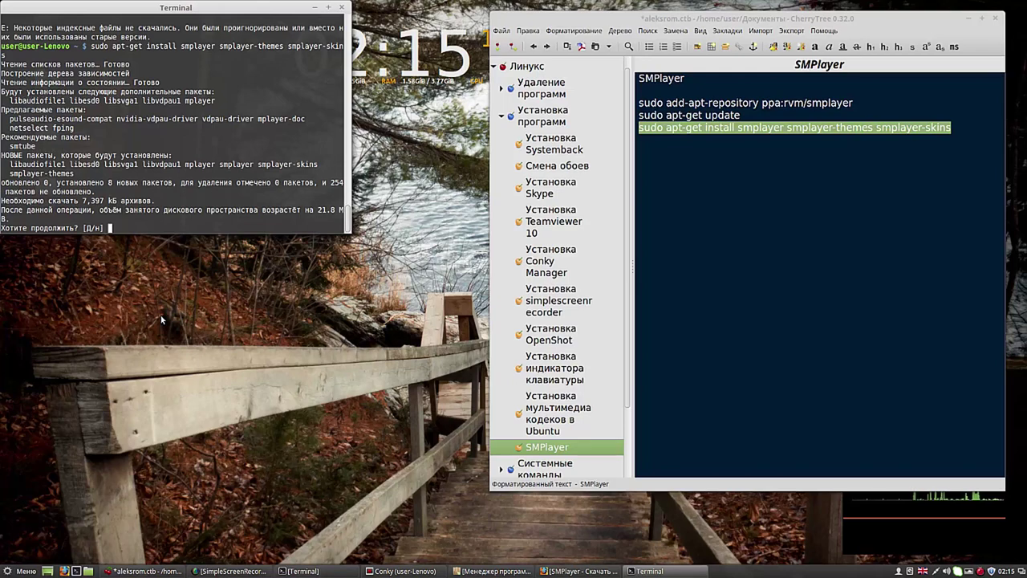
{"action": "type", "text": "y"}
{"action": "key", "text": "Return"}
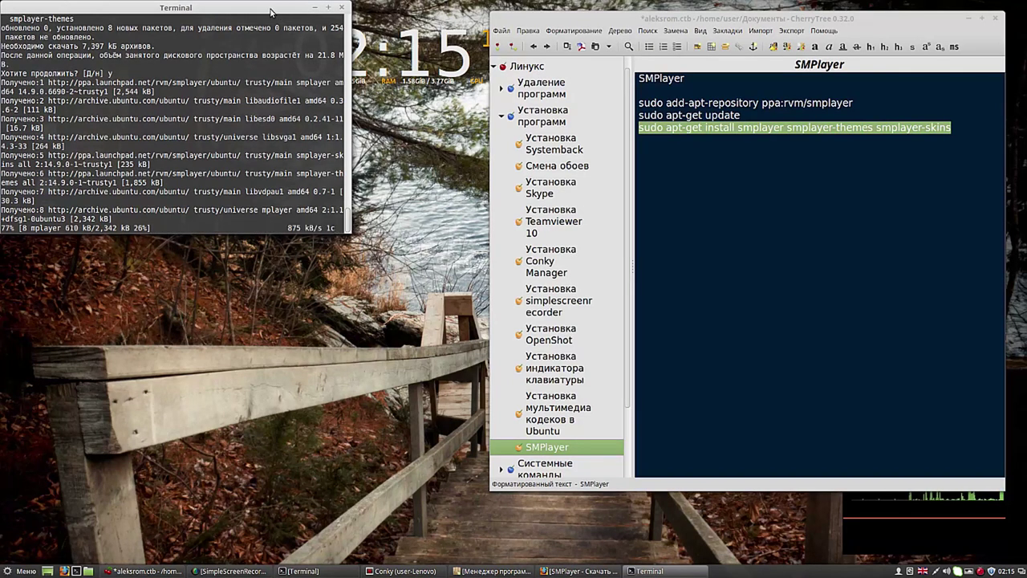
{"action": "left_click_drag", "start_coordinate": [278, 14], "coordinate": [349, 20]}
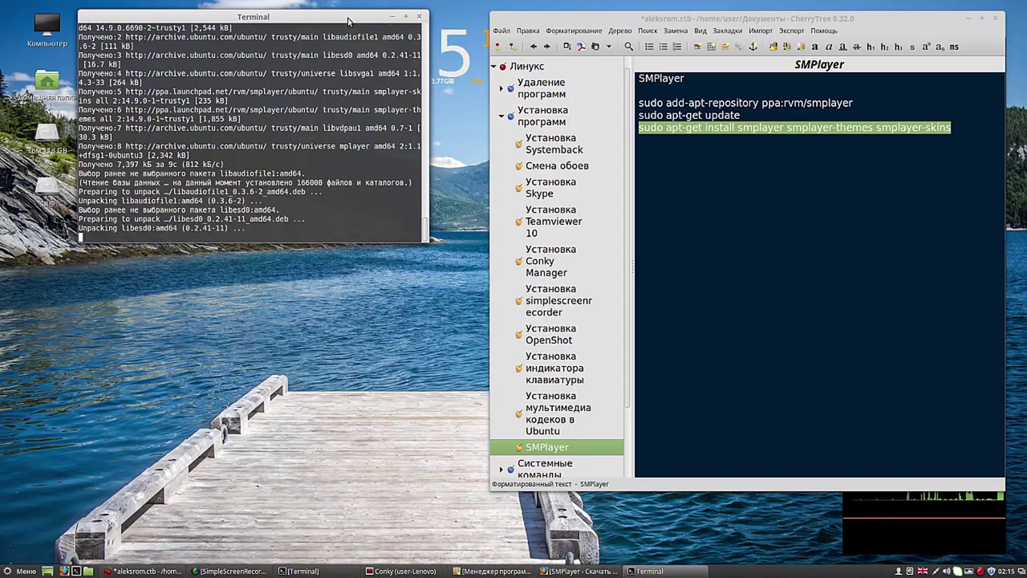
{"action": "left_click_drag", "start_coordinate": [348, 21], "coordinate": [349, 16]}
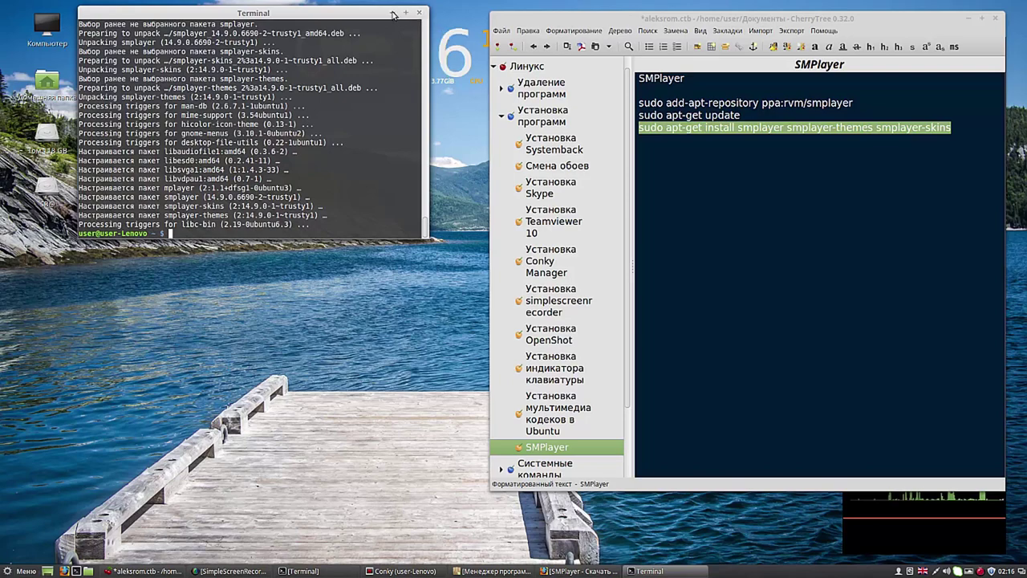
{"action": "left_click", "coordinate": [393, 15]}
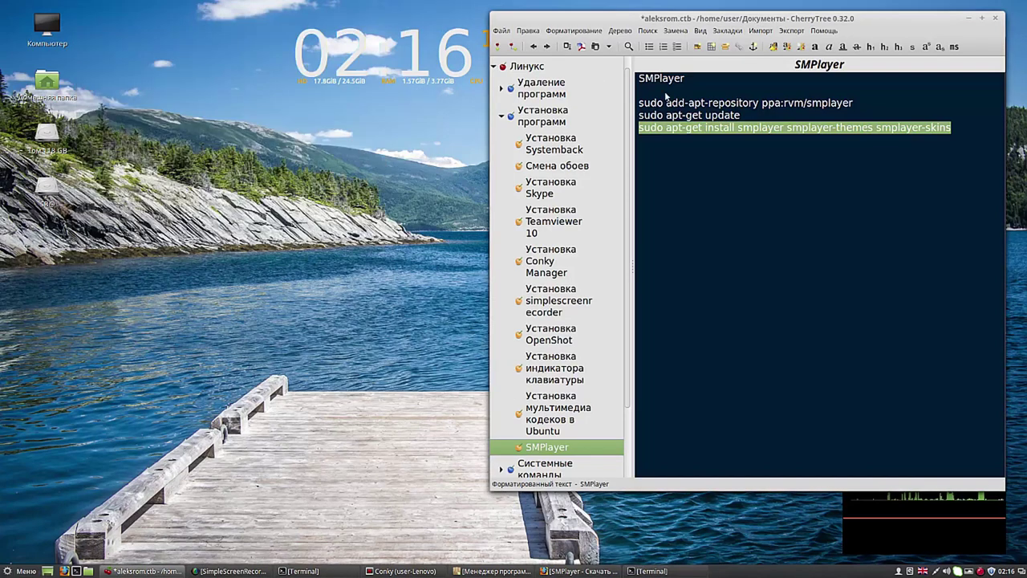
Step: Copy the SMPlayer heading from the CherryTree note
{"action": "left_click_drag", "start_coordinate": [682, 83], "coordinate": [640, 84]}
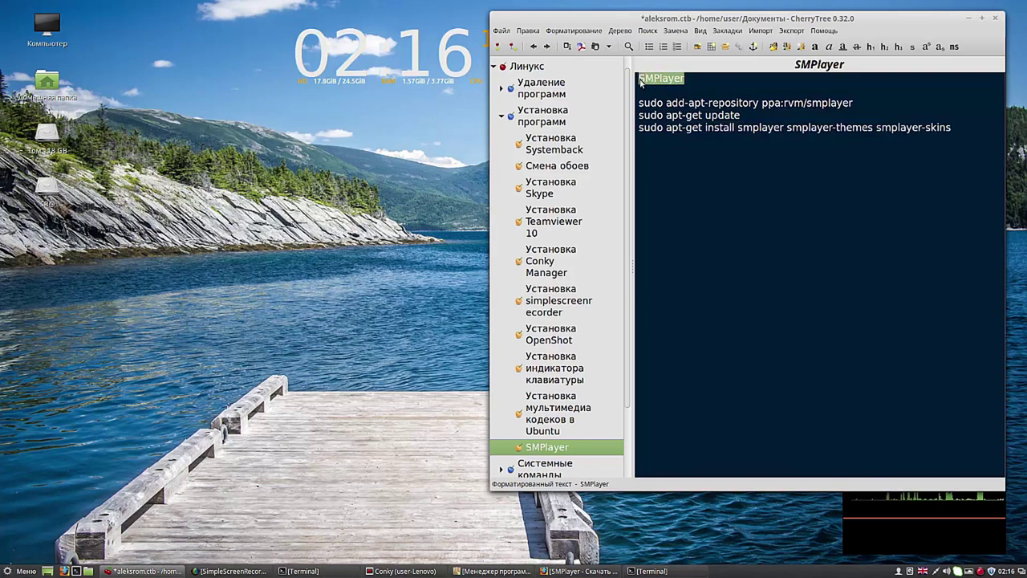
{"action": "right_click", "coordinate": [652, 78]}
{"action": "left_click", "coordinate": [675, 98]}
Step: Search the Cinnamon menu for SMPlayer, launch it, and move its window right
{"action": "left_click", "coordinate": [24, 571]}
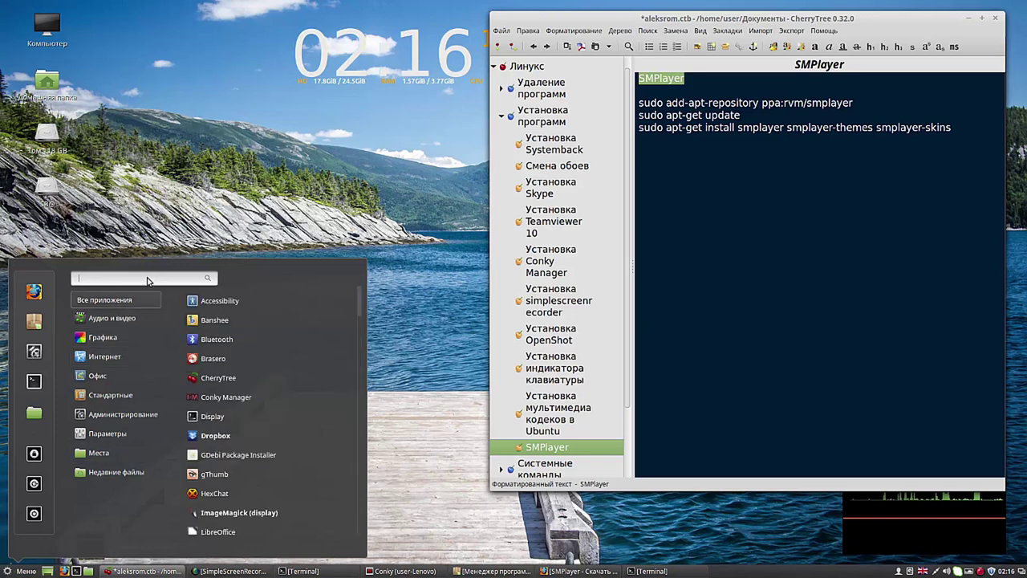
{"action": "key", "text": "ctrl+v"}
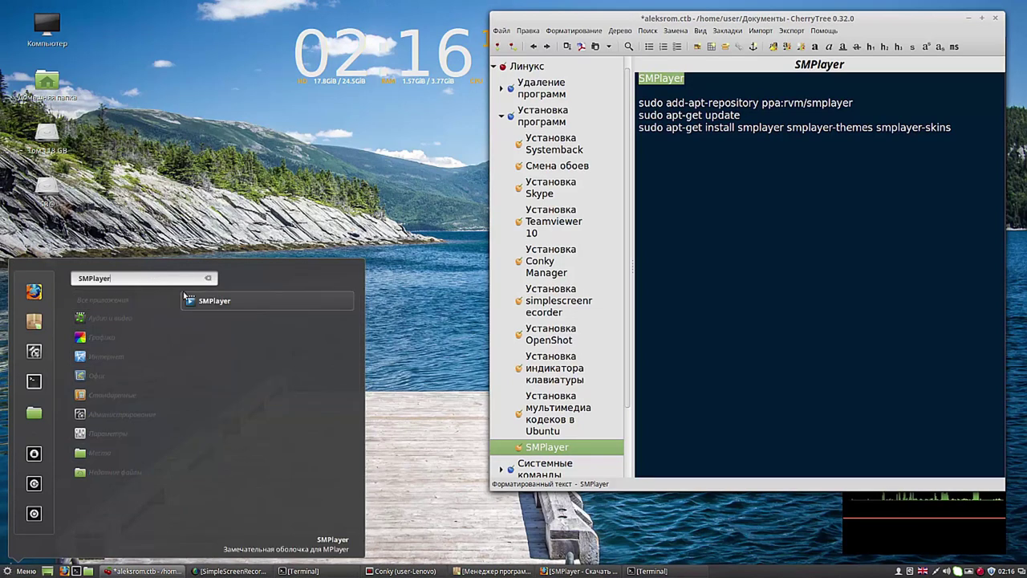
{"action": "left_click", "coordinate": [246, 303]}
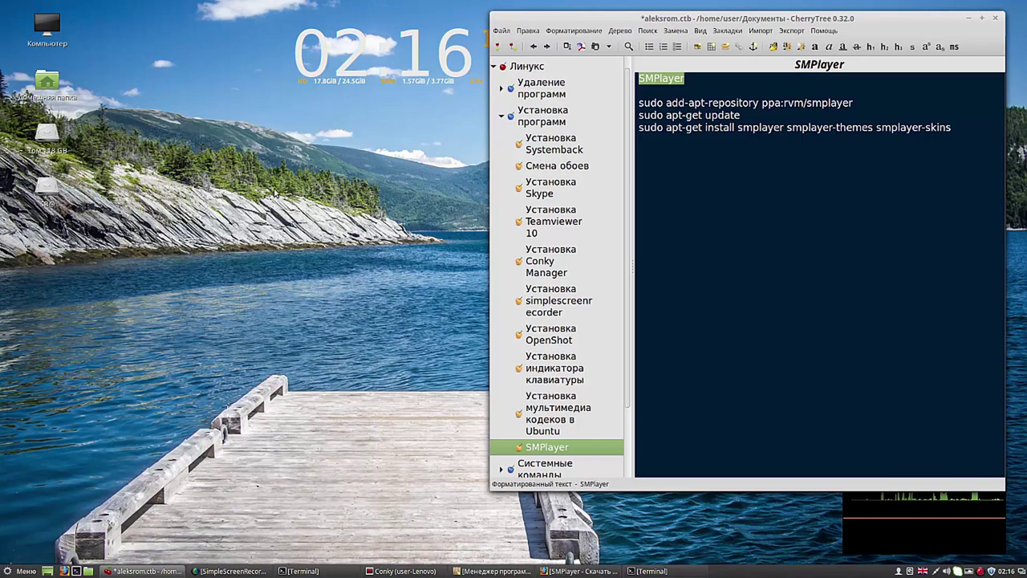
{"action": "left_click_drag", "start_coordinate": [273, 9], "coordinate": [348, 20]}
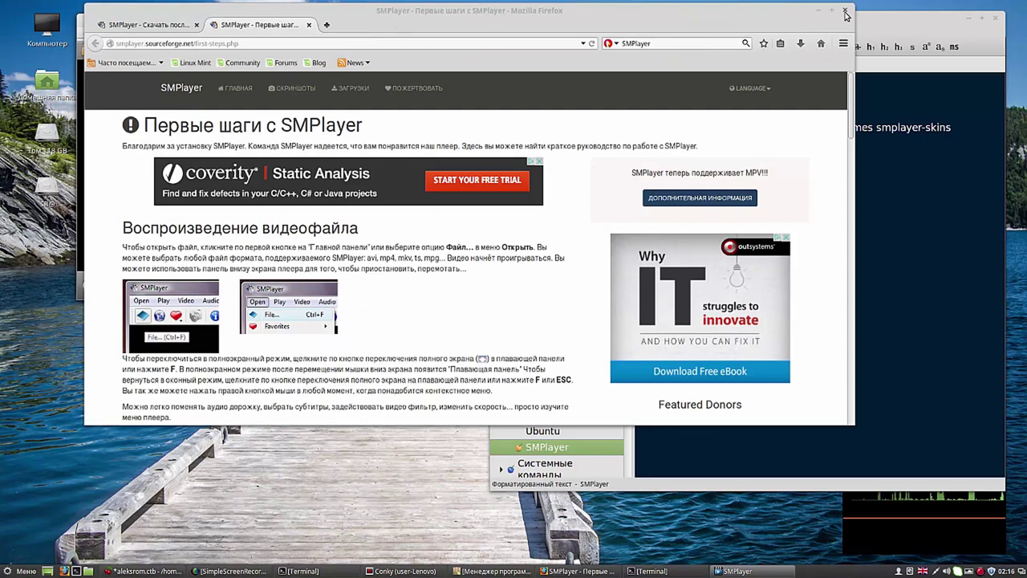
Step: Minimize Firefox and CherryTree, try SMPlayer's YouTube browser, and follow the smtube.org link
{"action": "left_click", "coordinate": [820, 14]}
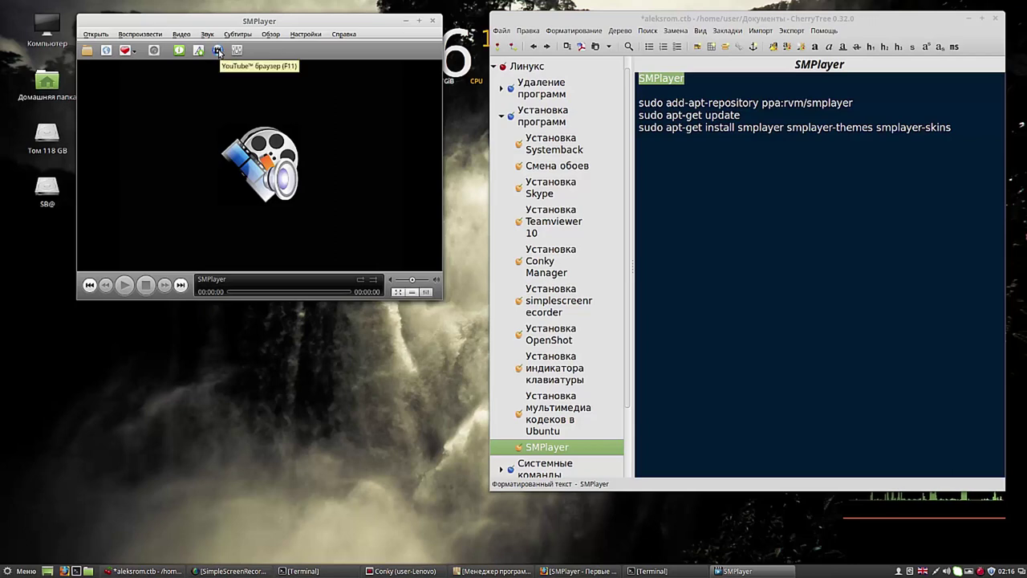
{"action": "left_click", "coordinate": [969, 19]}
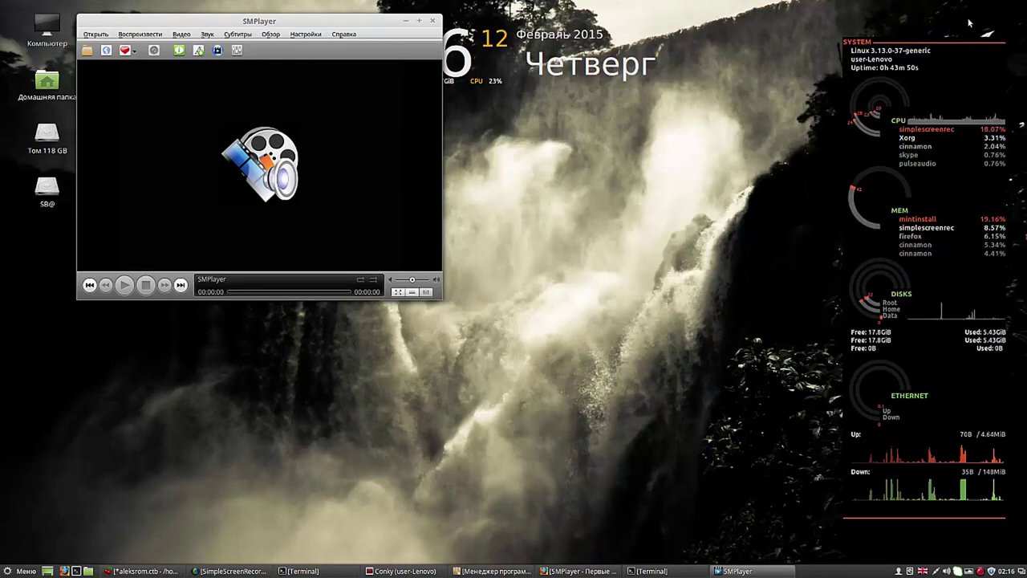
{"action": "left_click", "coordinate": [217, 52]}
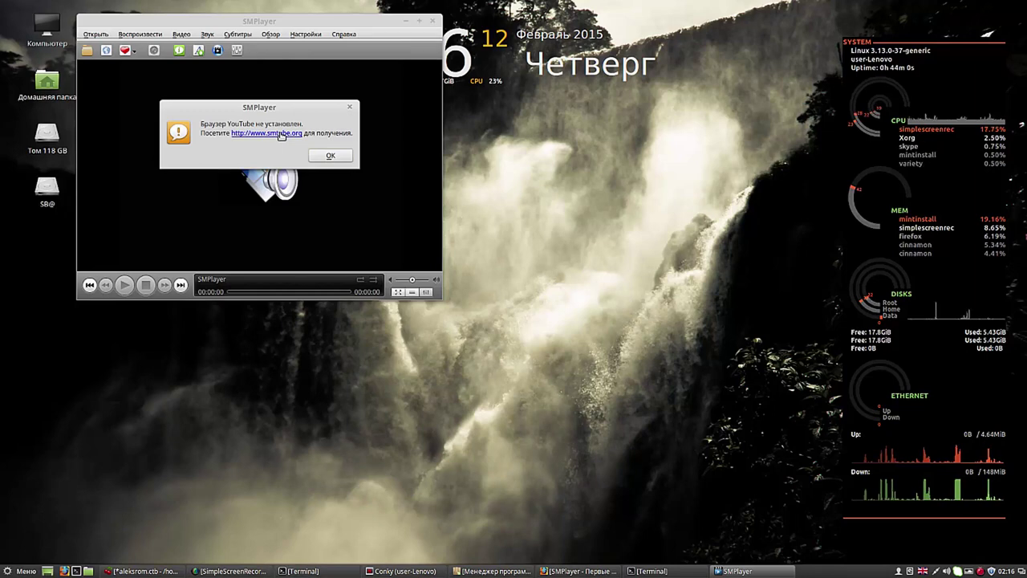
{"action": "left_click", "coordinate": [280, 134]}
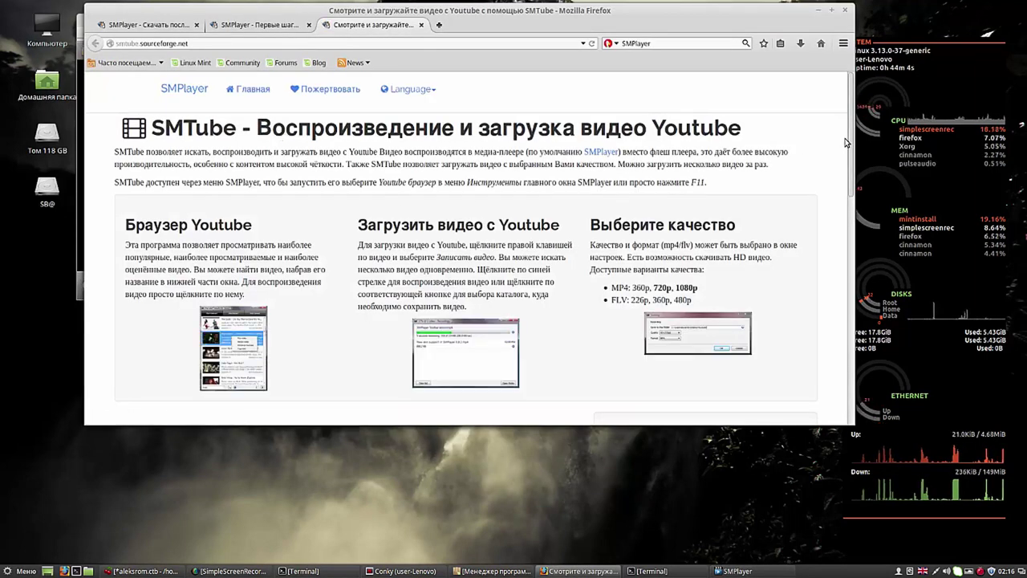
Step: Copy the three Linux SMTube install commands from the page and bring CherryTree forward
{"action": "left_click_drag", "start_coordinate": [852, 138], "coordinate": [873, 270]}
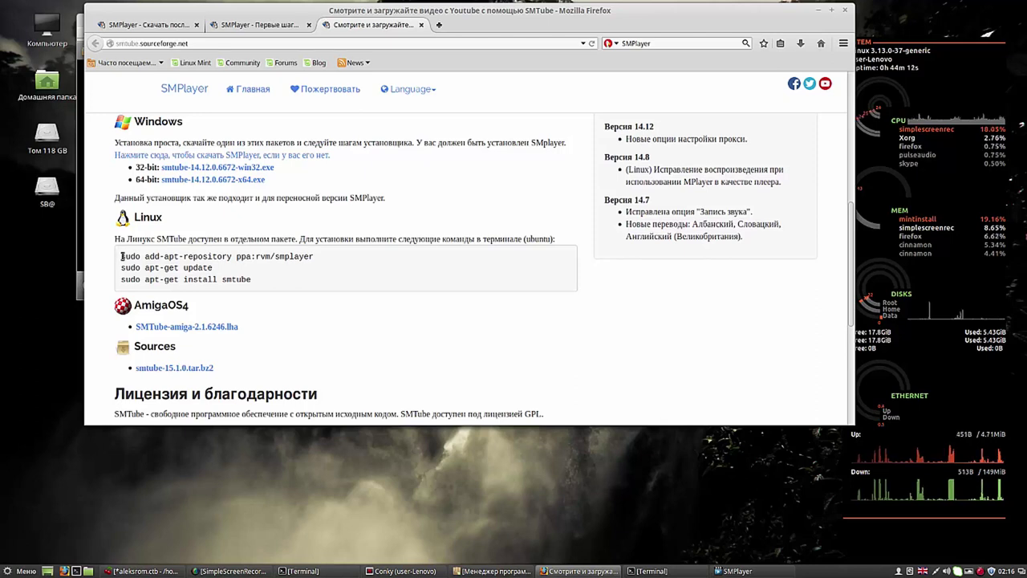
{"action": "left_click_drag", "start_coordinate": [120, 256], "coordinate": [266, 287]}
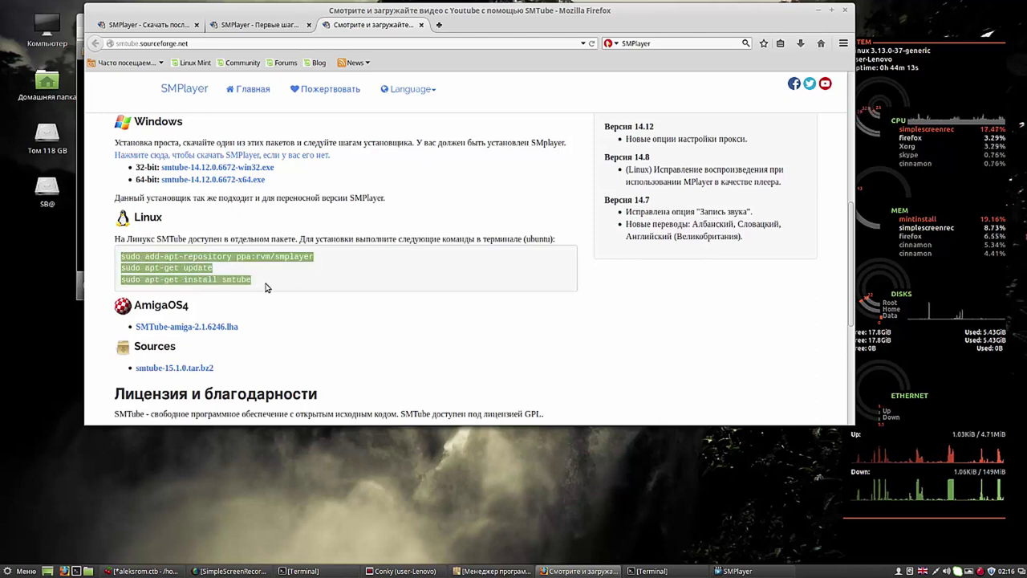
{"action": "right_click", "coordinate": [185, 276]}
{"action": "left_click", "coordinate": [204, 281]}
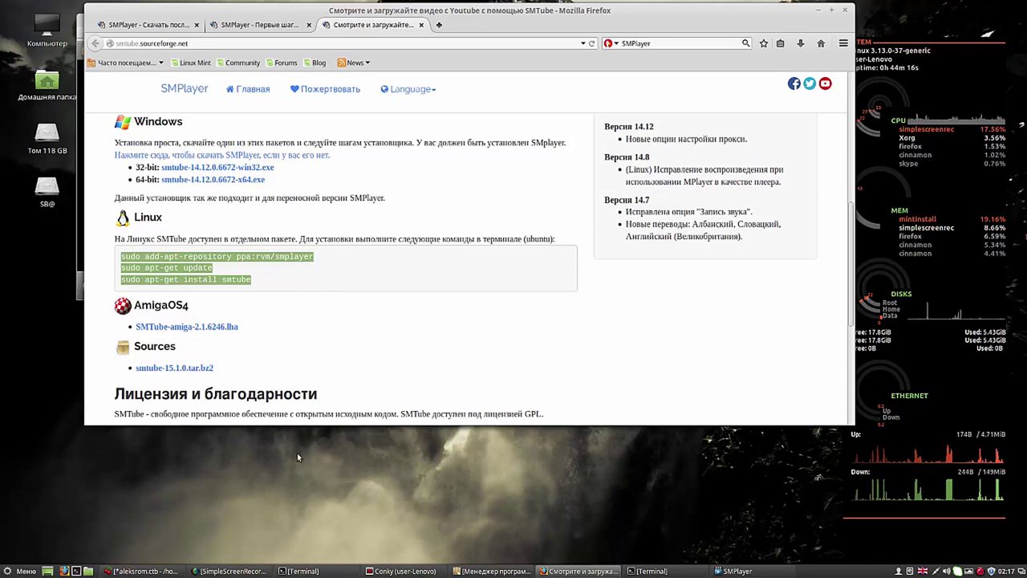
{"action": "left_click", "coordinate": [169, 571]}
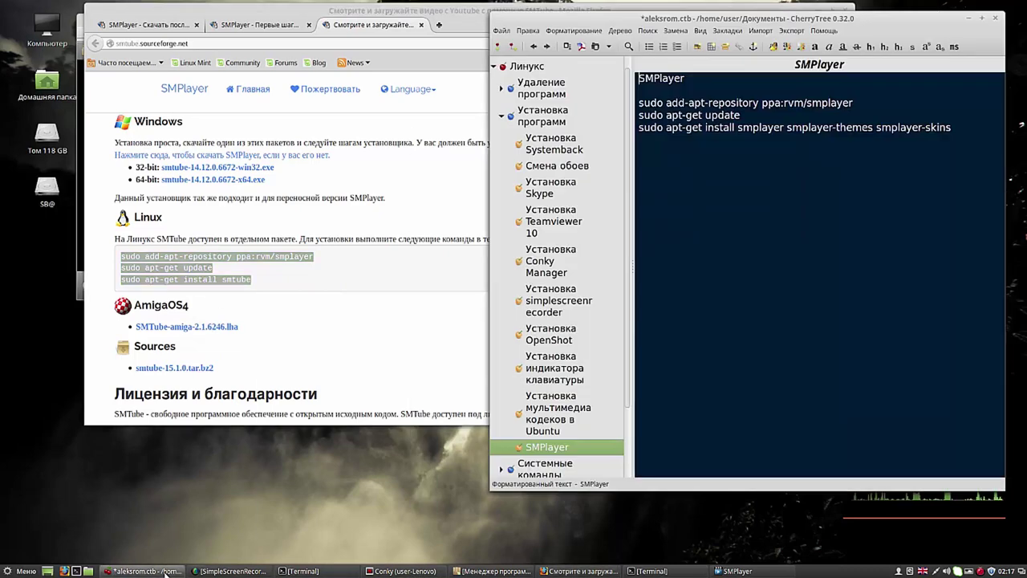
Step: Paste the three SMTube commands below the SMPlayer ones in the note
{"action": "right_click", "coordinate": [655, 155]}
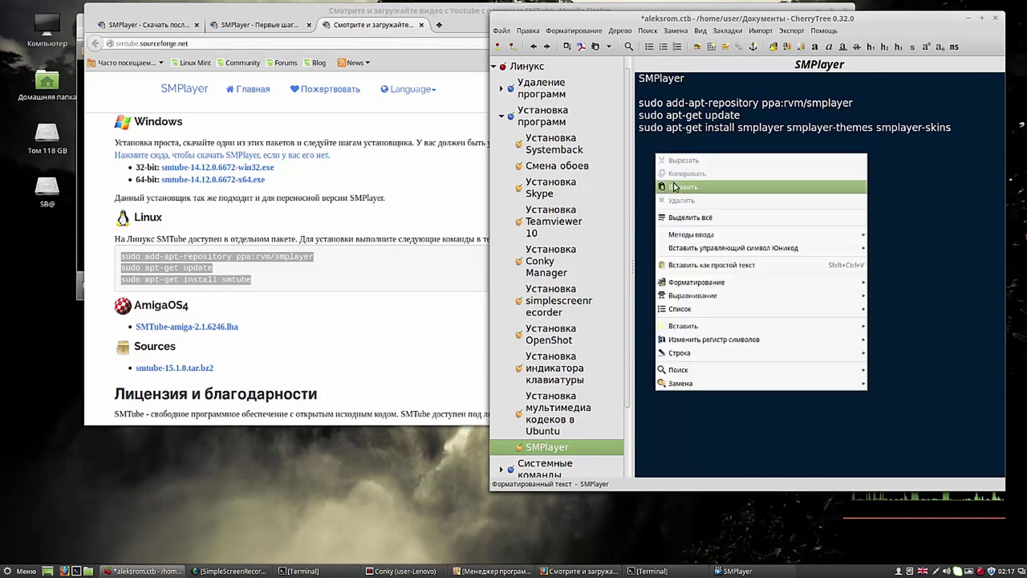
{"action": "left_click", "coordinate": [676, 187]}
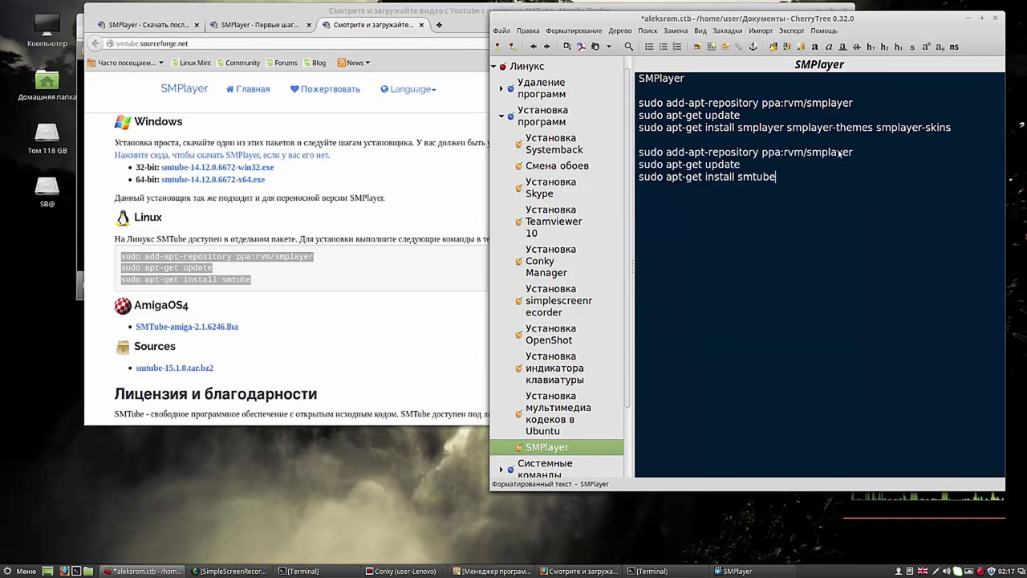
{"action": "left_click_drag", "start_coordinate": [853, 152], "coordinate": [801, 155]}
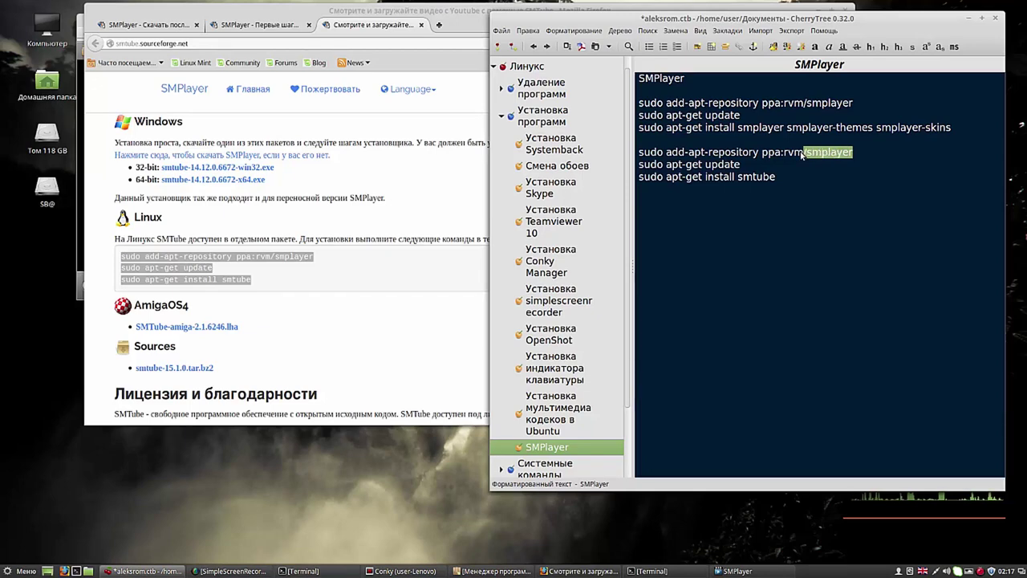
{"action": "left_click_drag", "start_coordinate": [801, 154], "coordinate": [706, 161]}
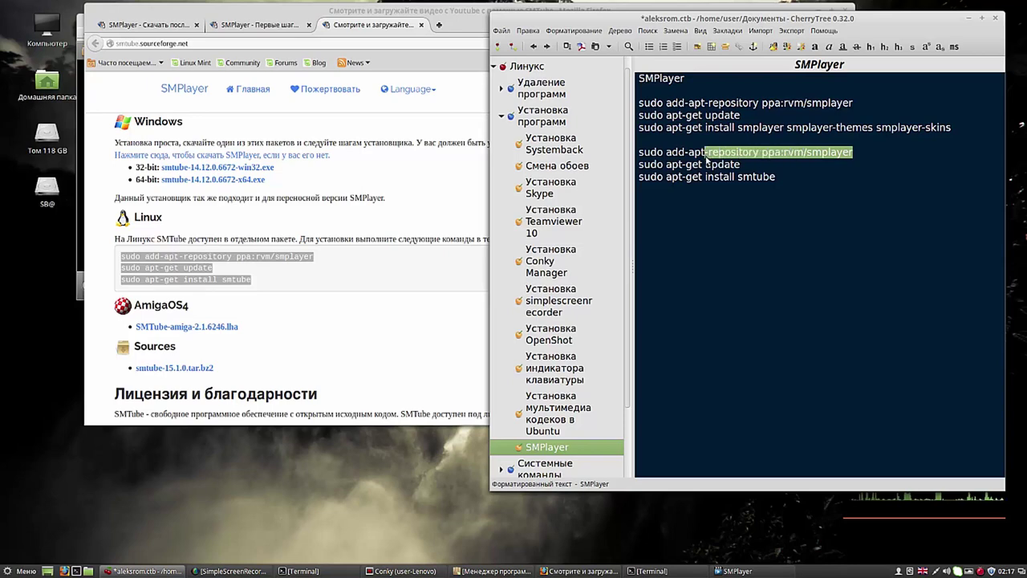
{"action": "left_click_drag", "start_coordinate": [705, 159], "coordinate": [701, 159]}
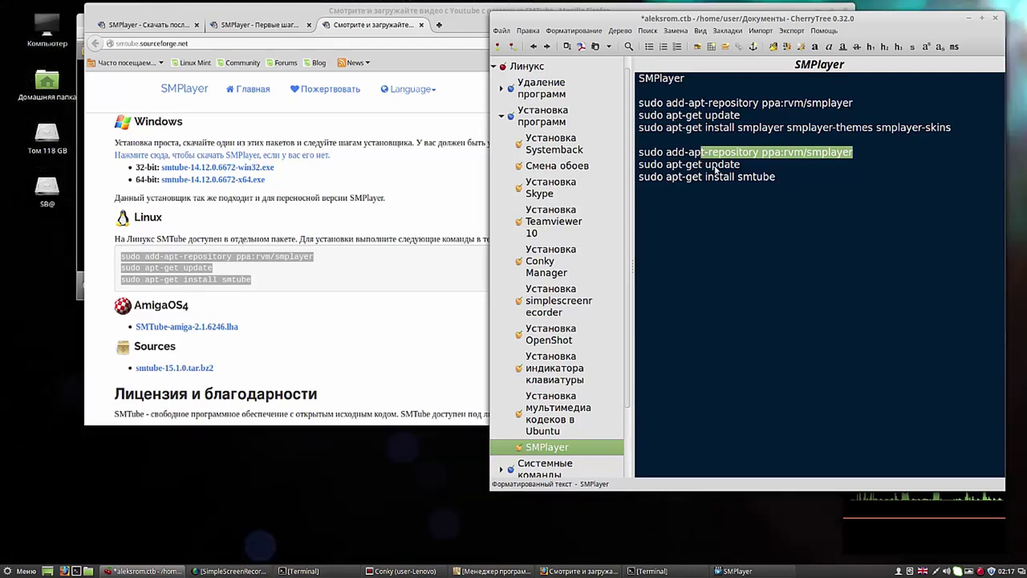
Step: Copy the line 'sudo apt-get install smtube' from the note
{"action": "left_click", "coordinate": [775, 183]}
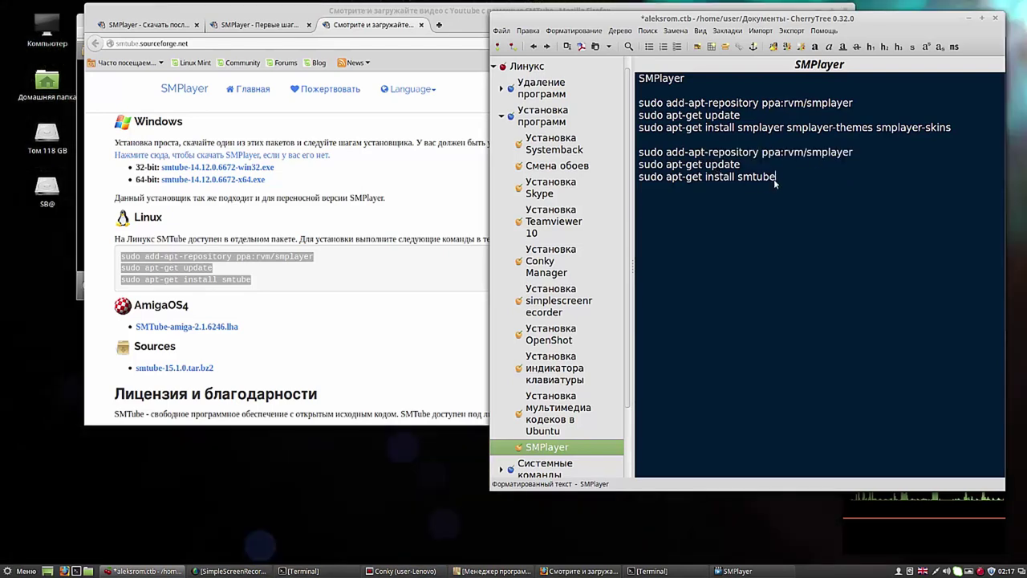
{"action": "left_click_drag", "start_coordinate": [777, 179], "coordinate": [640, 183]}
{"action": "right_click", "coordinate": [649, 178]}
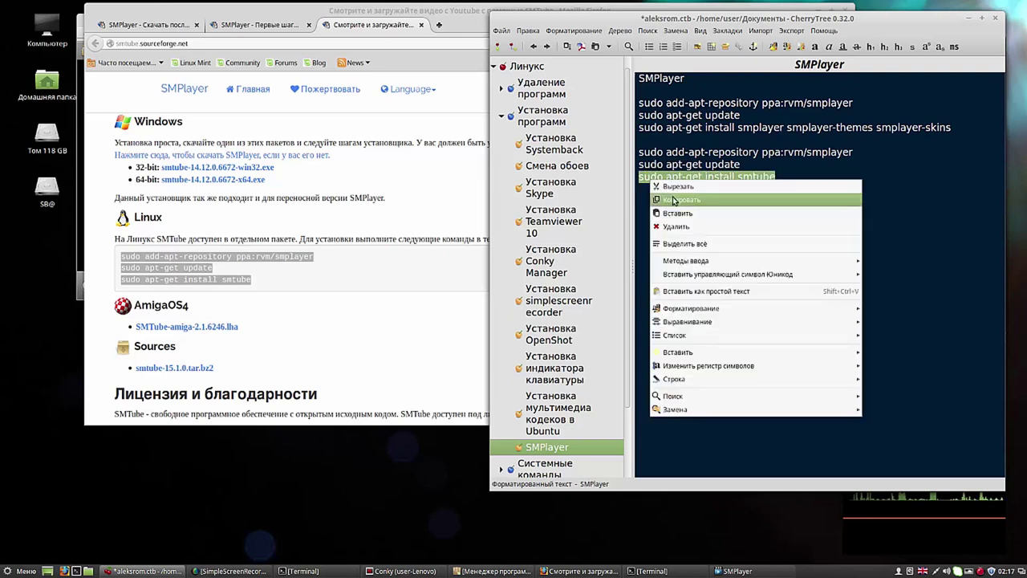
{"action": "left_click", "coordinate": [674, 201]}
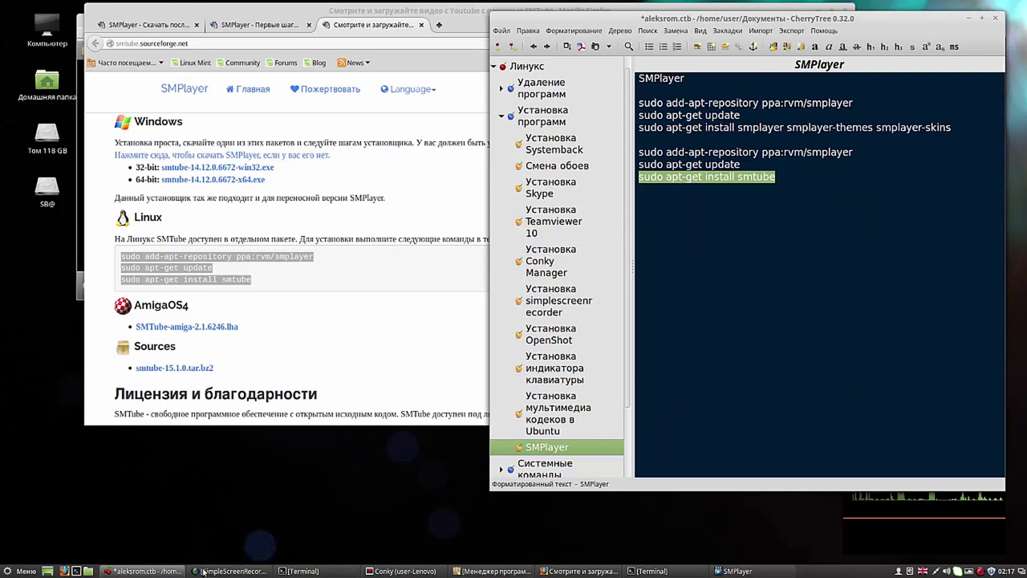
Step: Paste and run 'sudo apt-get install smtube' in Terminal, enter the password, then minimize it
{"action": "left_click", "coordinate": [290, 572]}
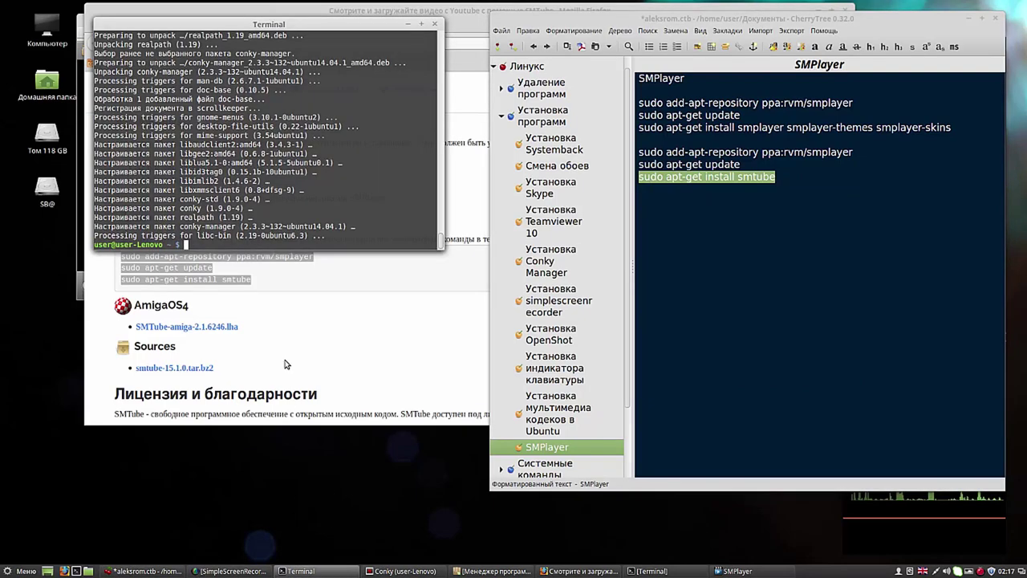
{"action": "right_click", "coordinate": [187, 243]}
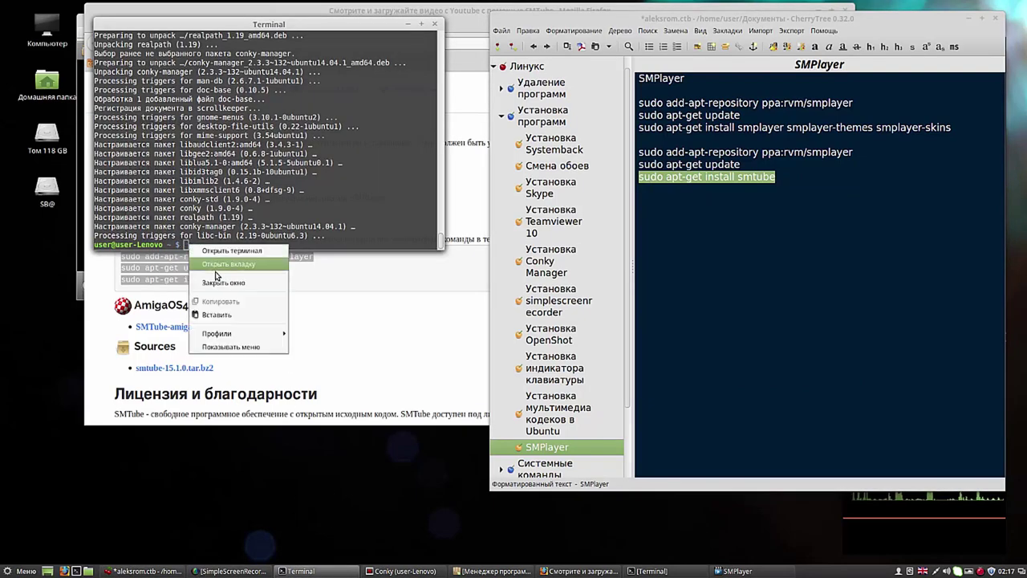
{"action": "left_click", "coordinate": [216, 314]}
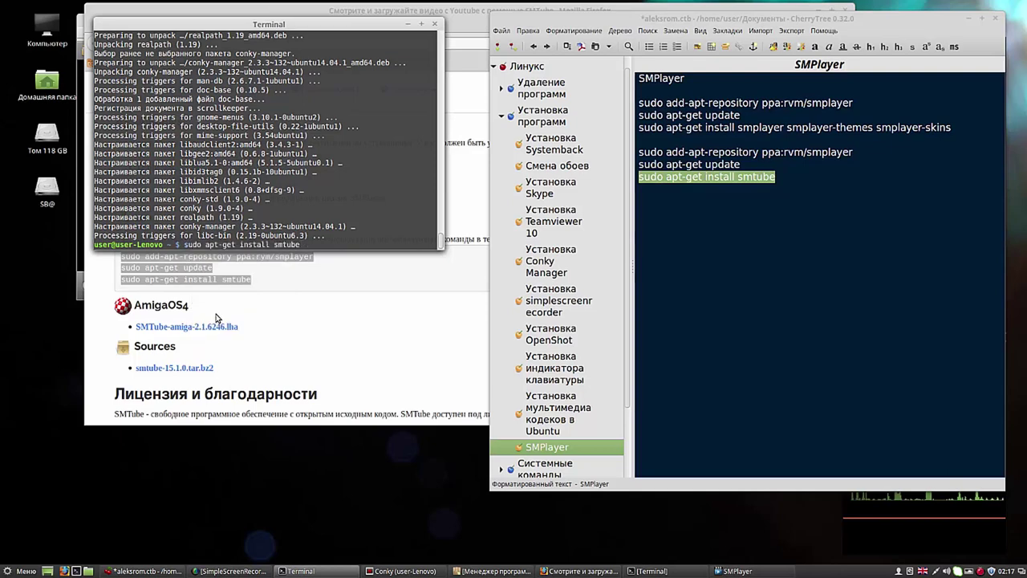
{"action": "key", "text": "Return"}
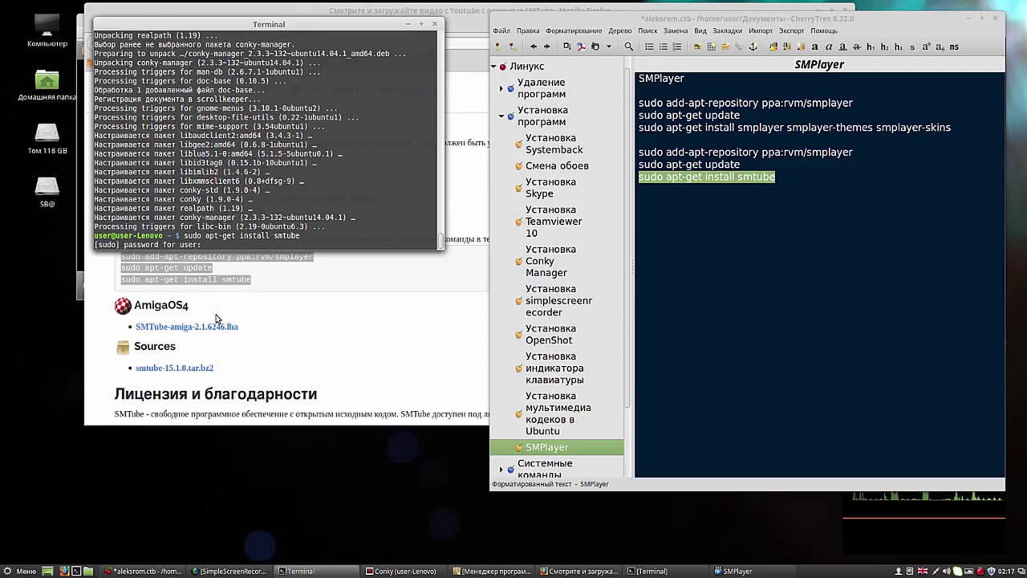
{"action": "key", "text": "Return"}
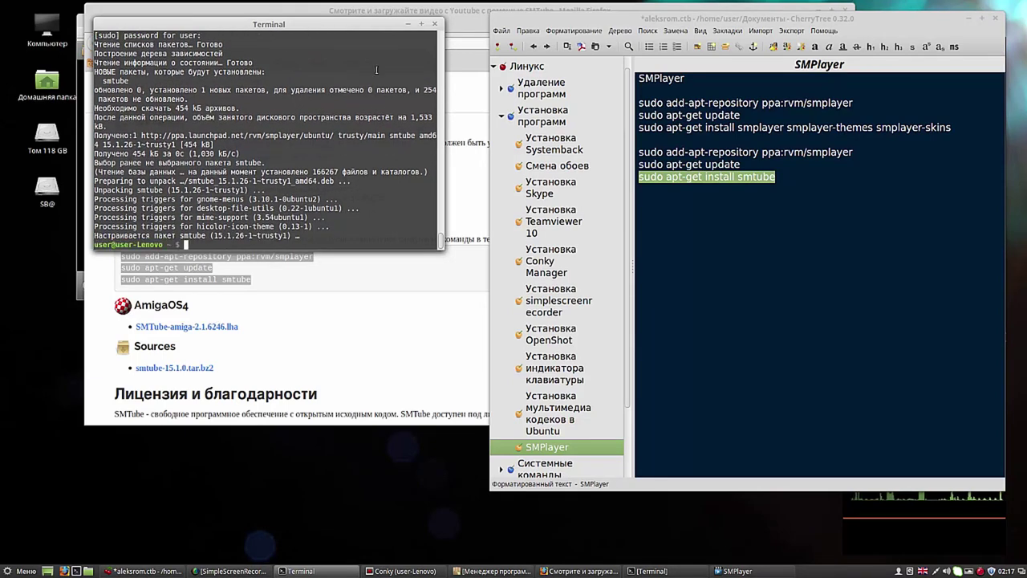
{"action": "left_click", "coordinate": [410, 27]}
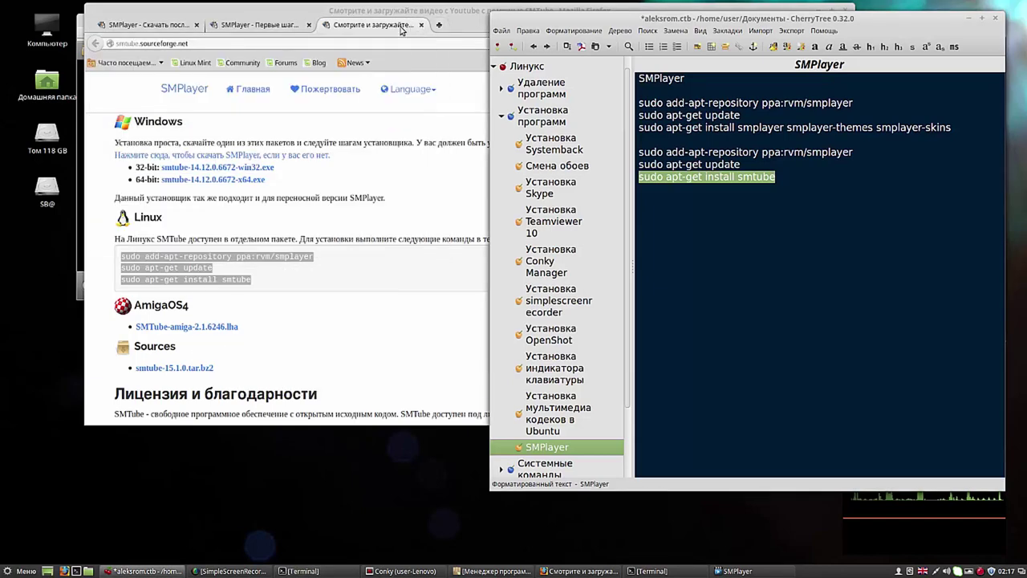
Step: Minimize Firefox to reveal SMPlayer and dismiss the 'YouTube browser not installed' message
{"action": "left_click", "coordinate": [337, 18]}
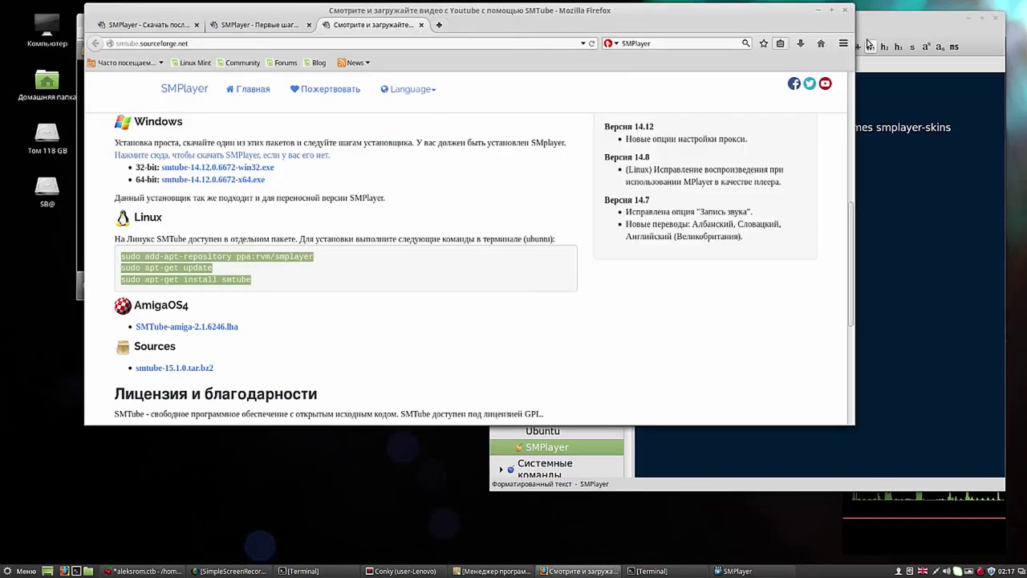
{"action": "left_click", "coordinate": [820, 11]}
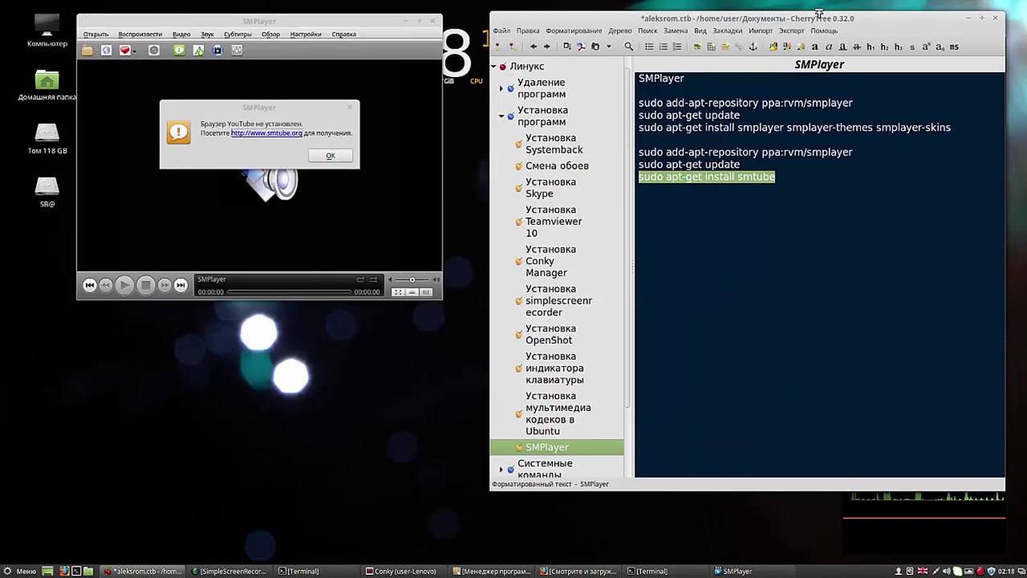
{"action": "left_click", "coordinate": [332, 157]}
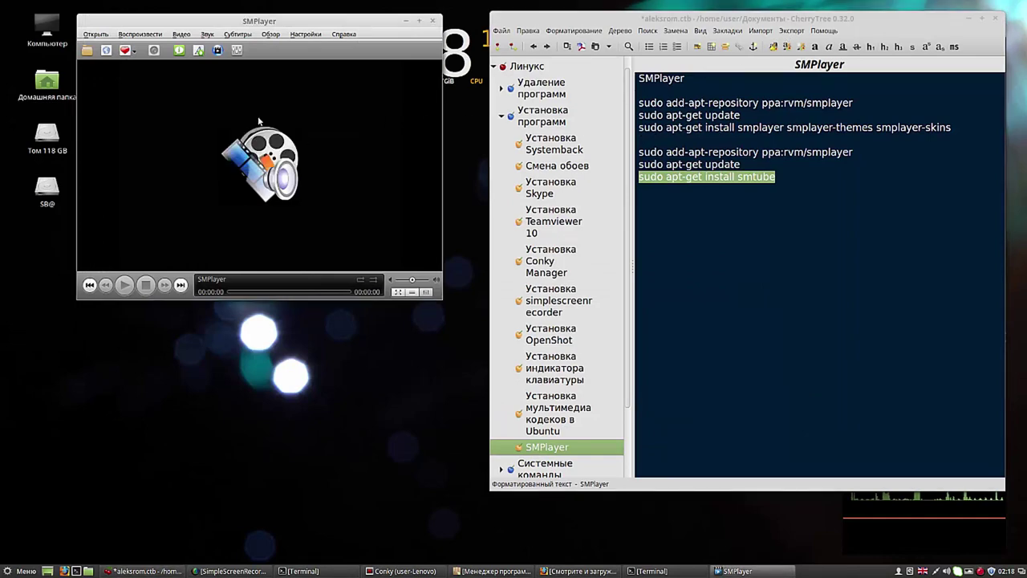
Step: Open SMTube's popular-videos list and position it to the right of the player, minimizing CherryTree
{"action": "left_click", "coordinate": [218, 51]}
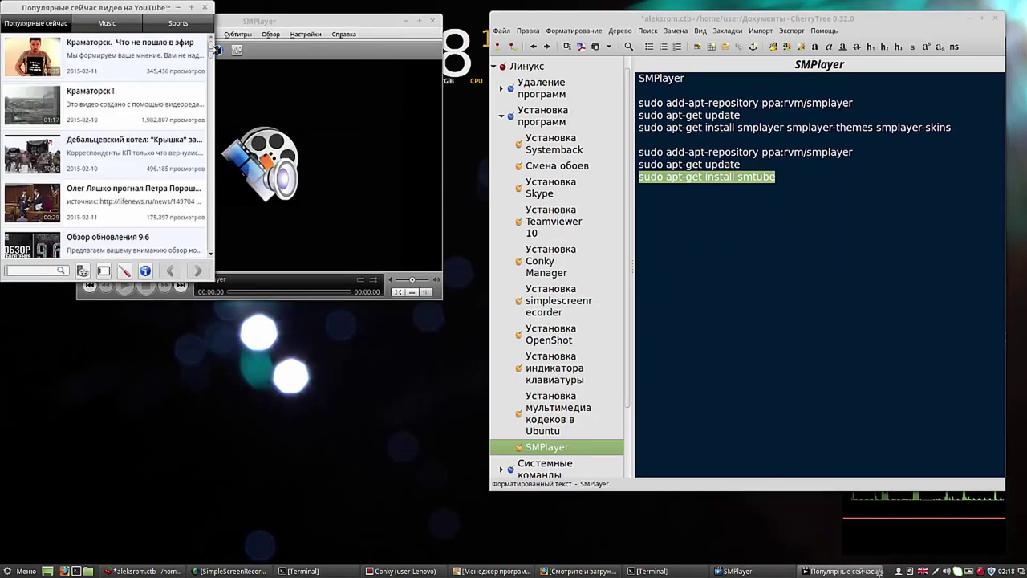
{"action": "left_click_drag", "start_coordinate": [146, 11], "coordinate": [563, 42]}
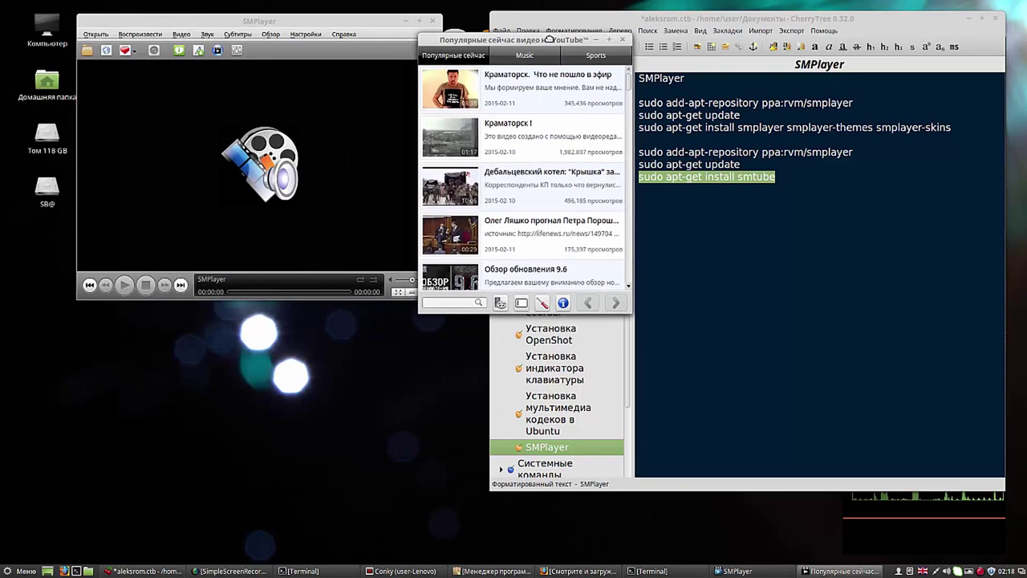
{"action": "left_click", "coordinate": [971, 21]}
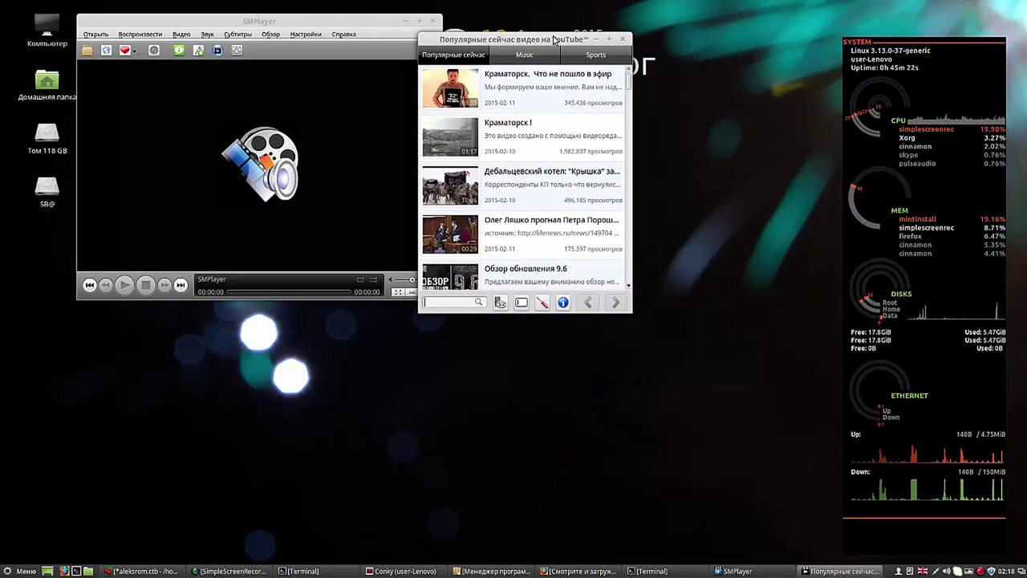
{"action": "left_click_drag", "start_coordinate": [527, 40], "coordinate": [567, 27]}
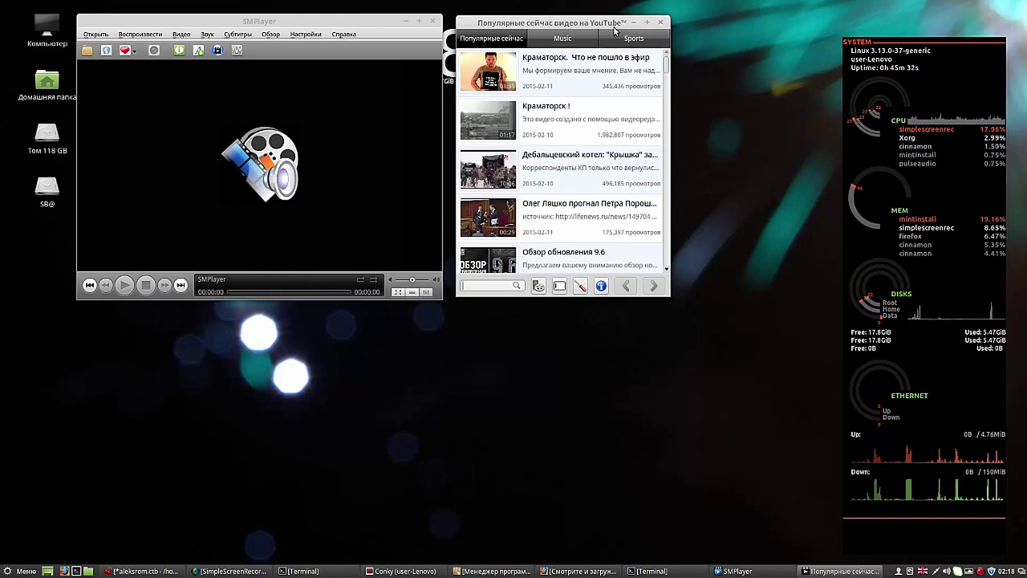
{"action": "left_click_drag", "start_coordinate": [592, 25], "coordinate": [584, 21]}
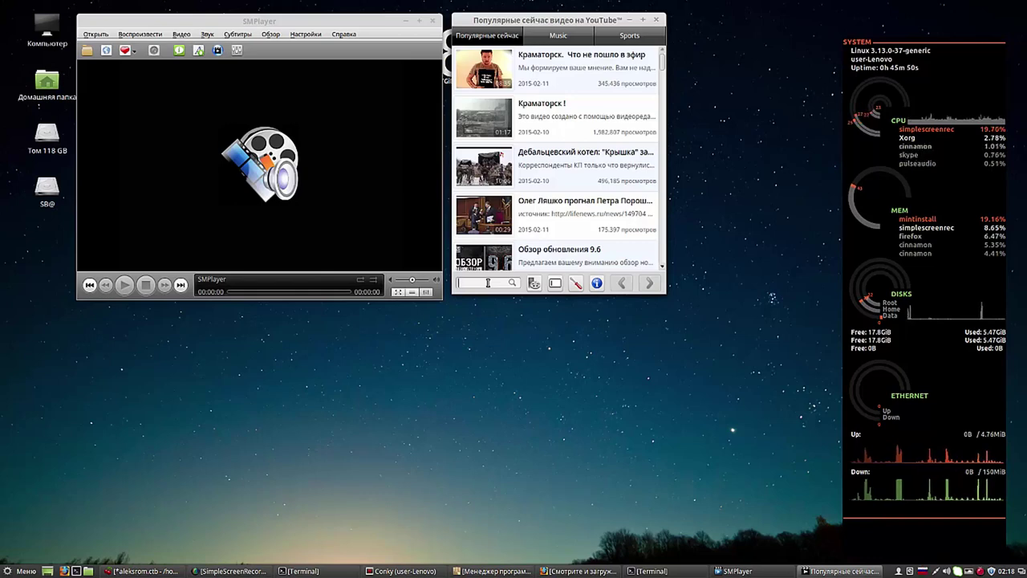
Step: Search YouTube for 'чиж' and play 'Мы летим, ковыляя, во мгле'
{"action": "type", "text": "чи"}
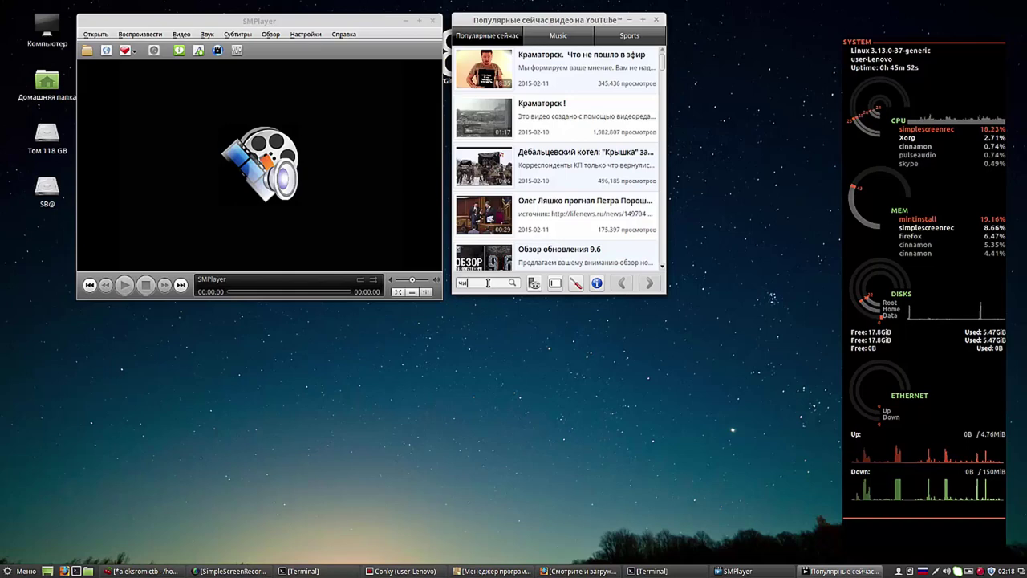
{"action": "type", "text": "ж"}
{"action": "key", "text": "Return"}
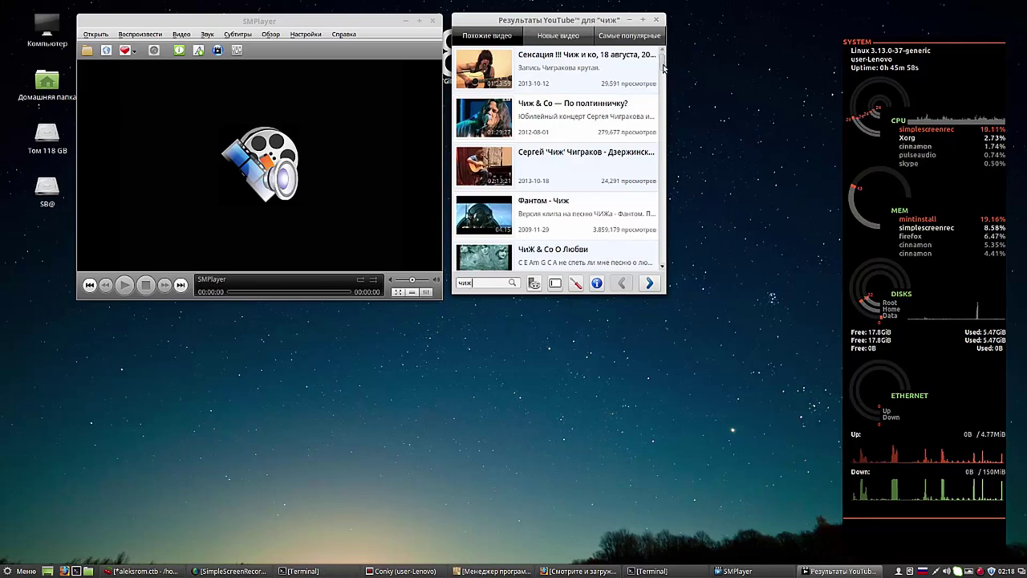
{"action": "left_click_drag", "start_coordinate": [666, 70], "coordinate": [668, 148]}
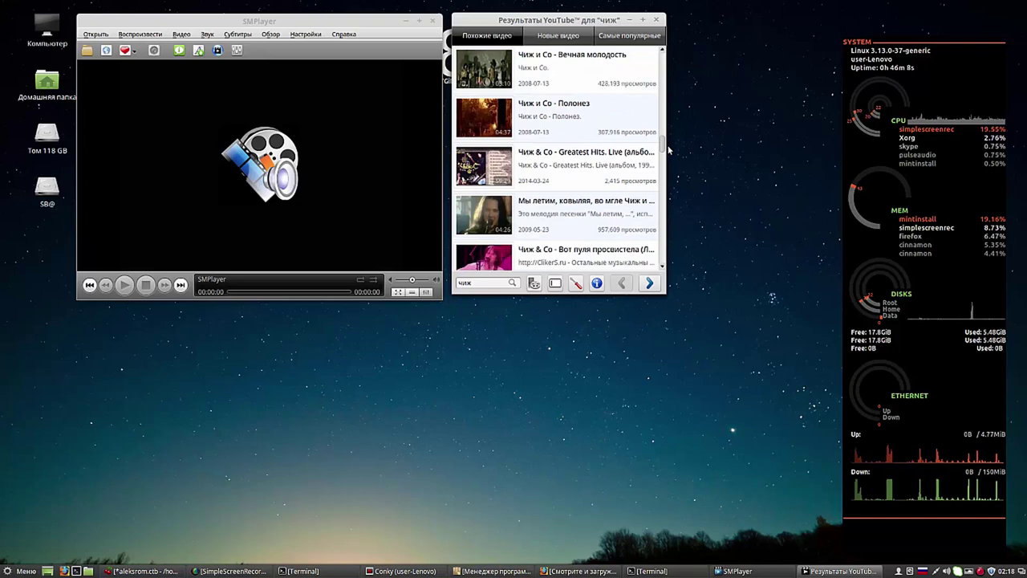
{"action": "left_click", "coordinate": [492, 218]}
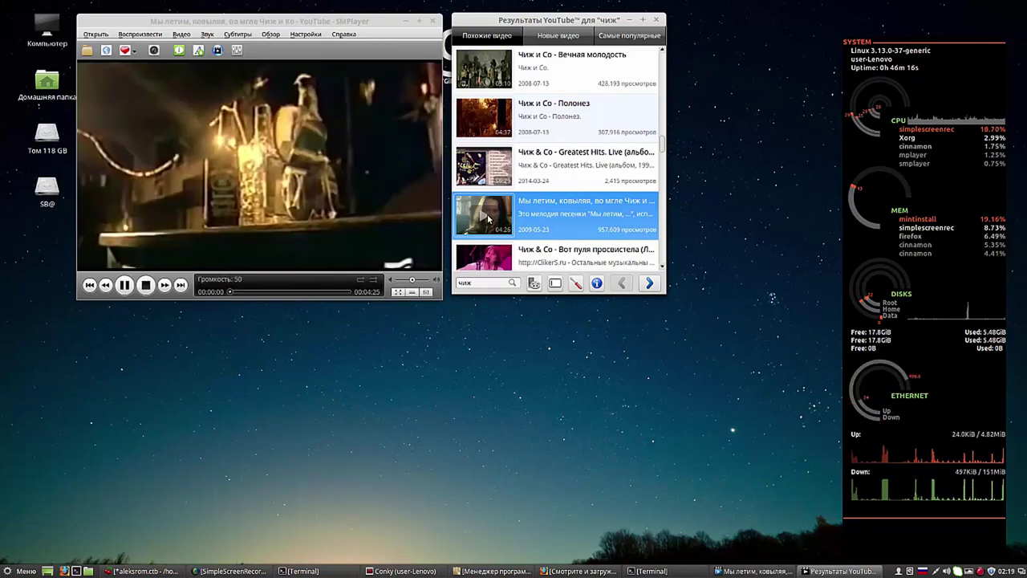
Step: Set the volume to 6, pause the video, and add it to favorites
{"action": "left_click", "coordinate": [400, 280]}
{"action": "left_click_drag", "start_coordinate": [400, 281], "coordinate": [402, 282]}
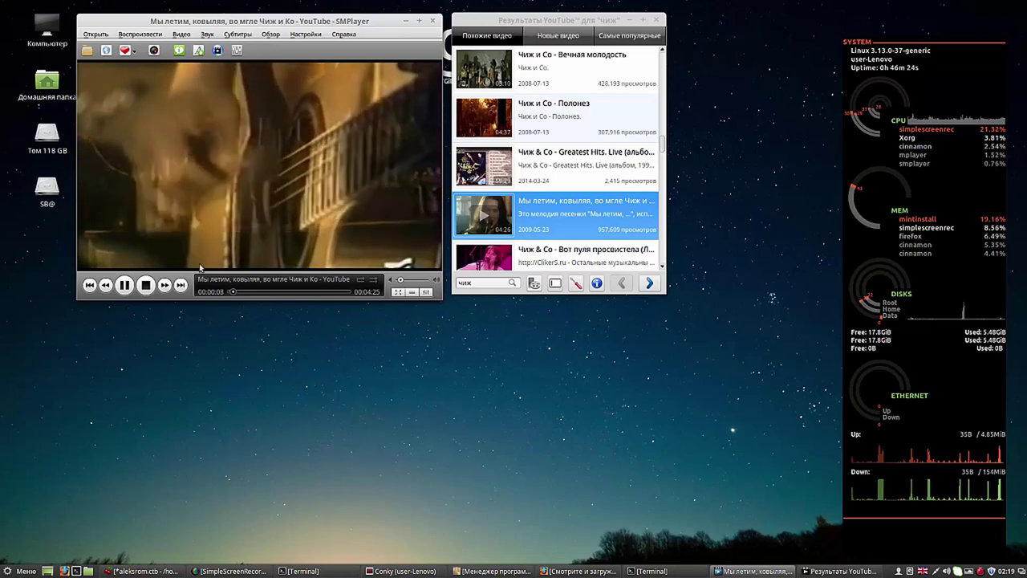
{"action": "key", "text": "space"}
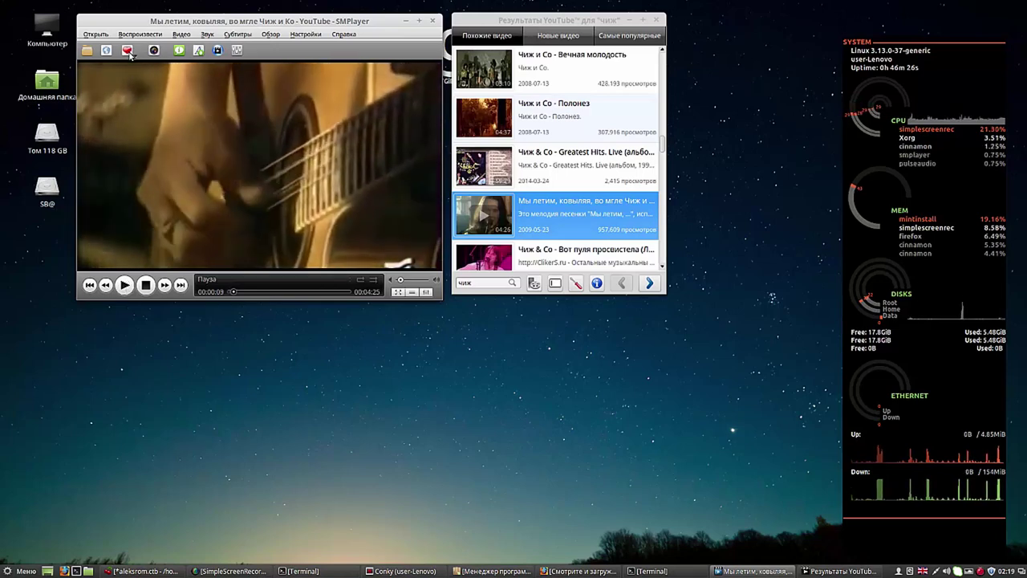
{"action": "left_click", "coordinate": [131, 52]}
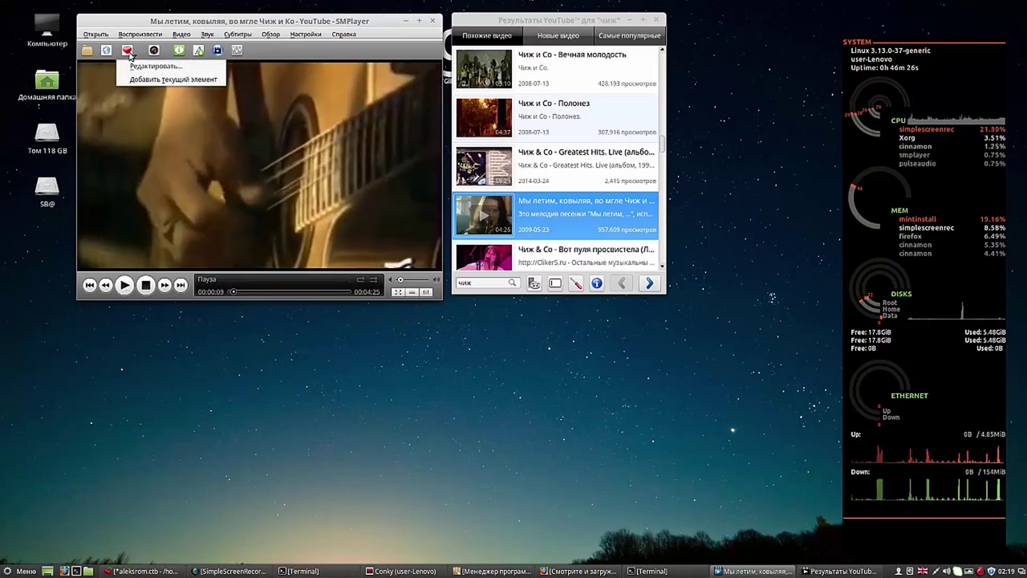
{"action": "left_click", "coordinate": [155, 81]}
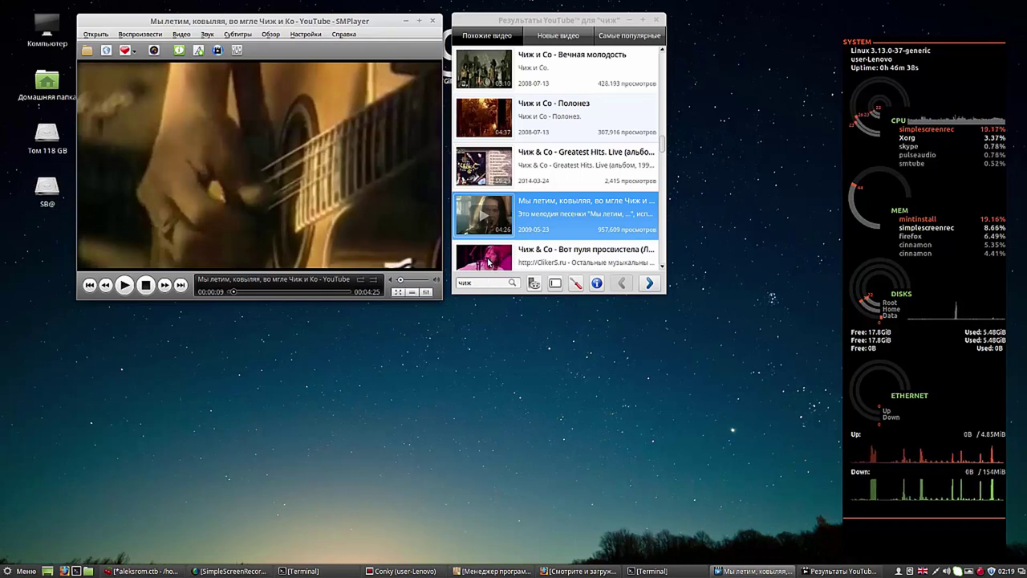
Step: Play 'Вот пуля просвистела', accepting the YouTube code update when prompted
{"action": "double_click", "coordinate": [489, 261]}
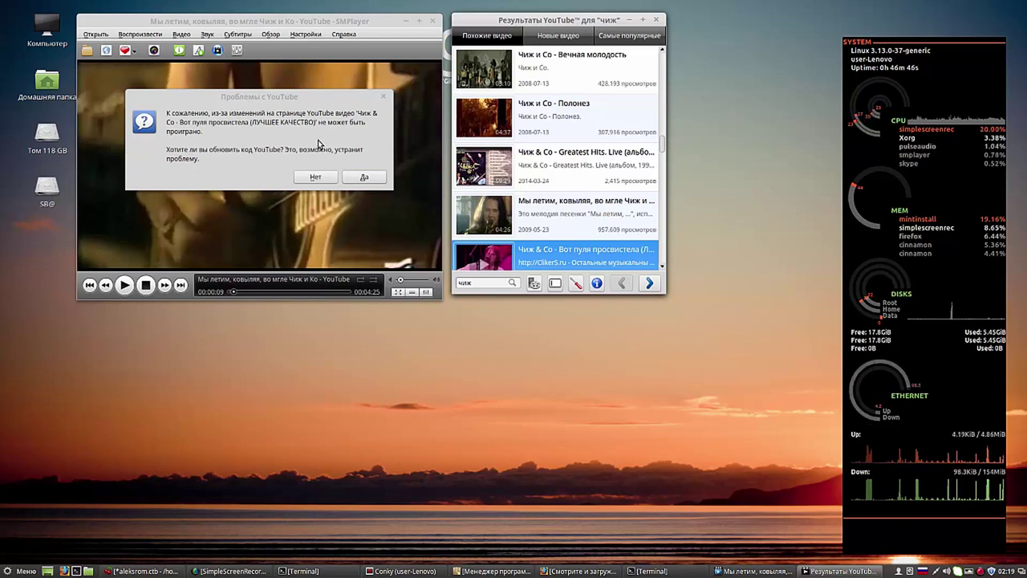
{"action": "left_click", "coordinate": [368, 177]}
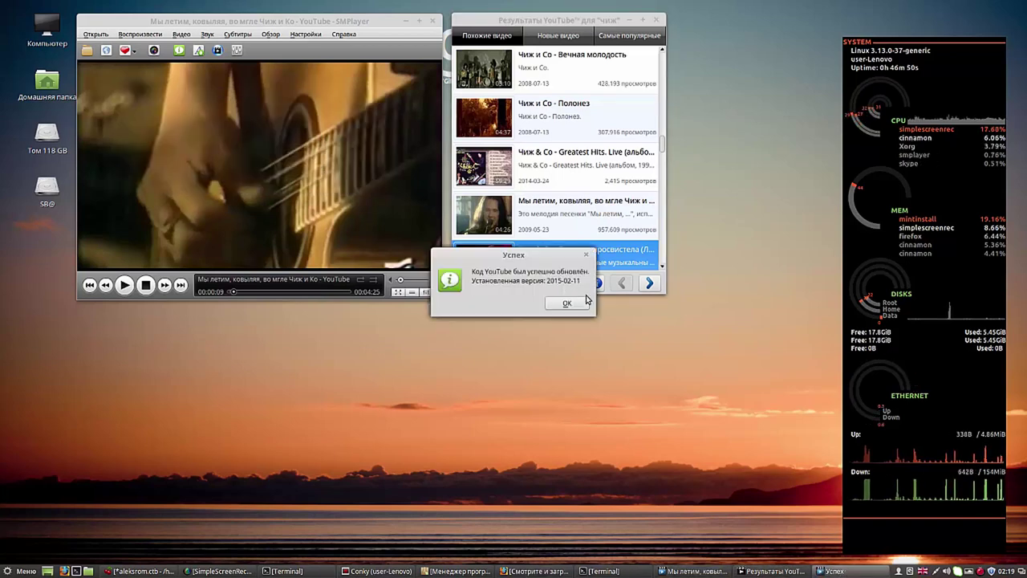
{"action": "left_click", "coordinate": [567, 304]}
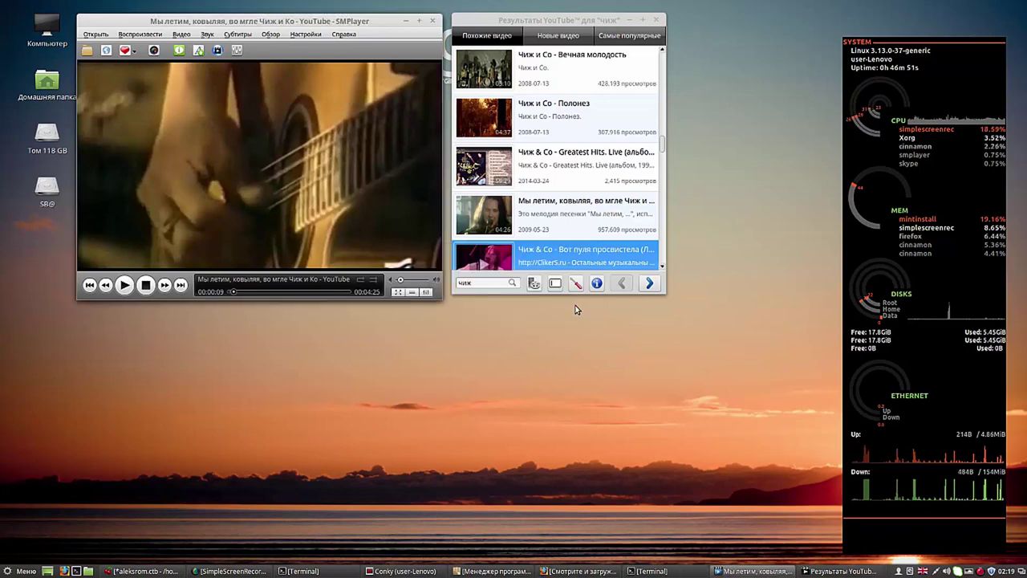
{"action": "double_click", "coordinate": [496, 264]}
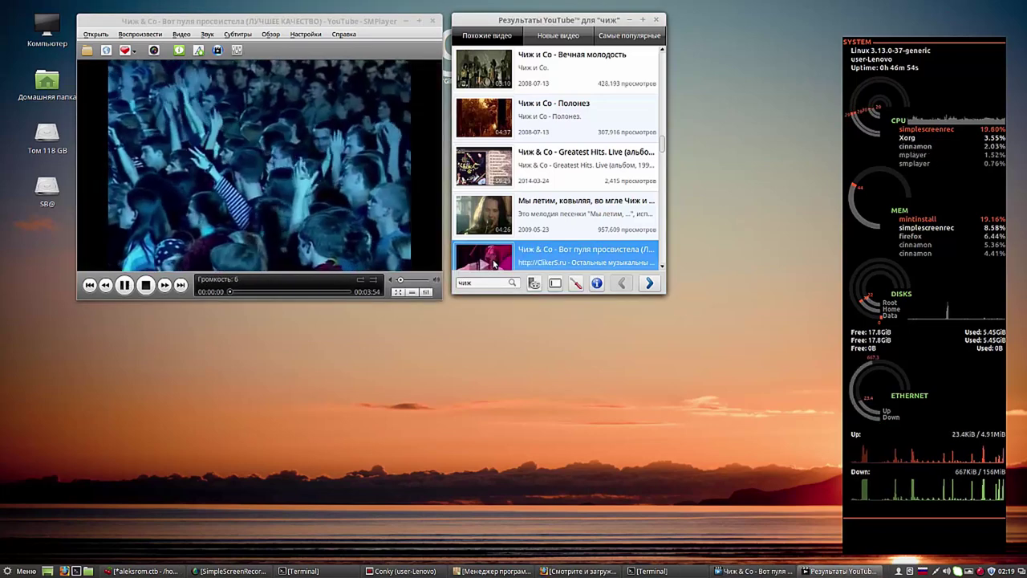
Step: Raise the volume to 26, add 'Вот пуля просвистела' to favorites, then pause it
{"action": "left_click", "coordinate": [405, 280]}
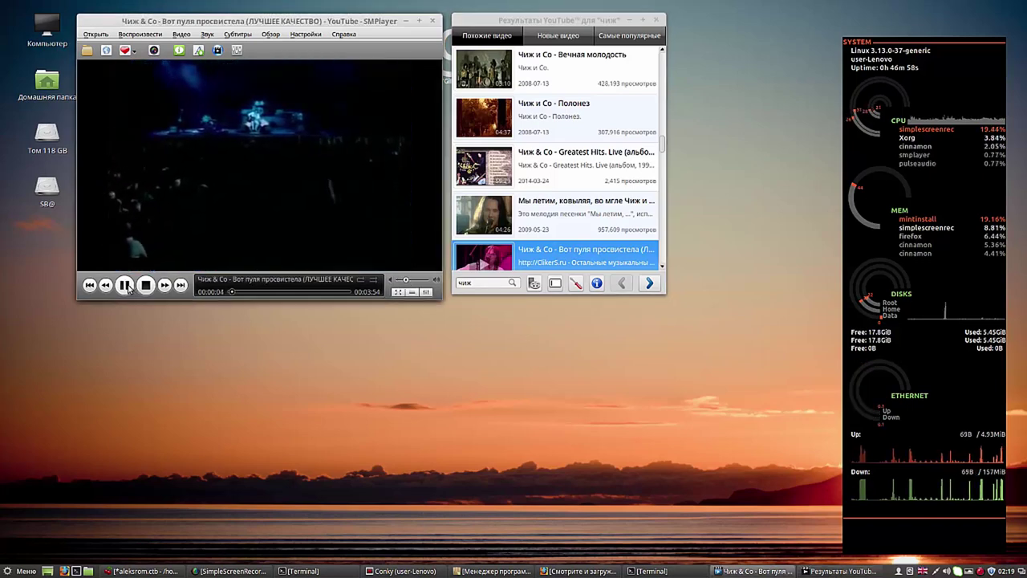
{"action": "left_click", "coordinate": [127, 50]}
{"action": "left_click", "coordinate": [150, 81]}
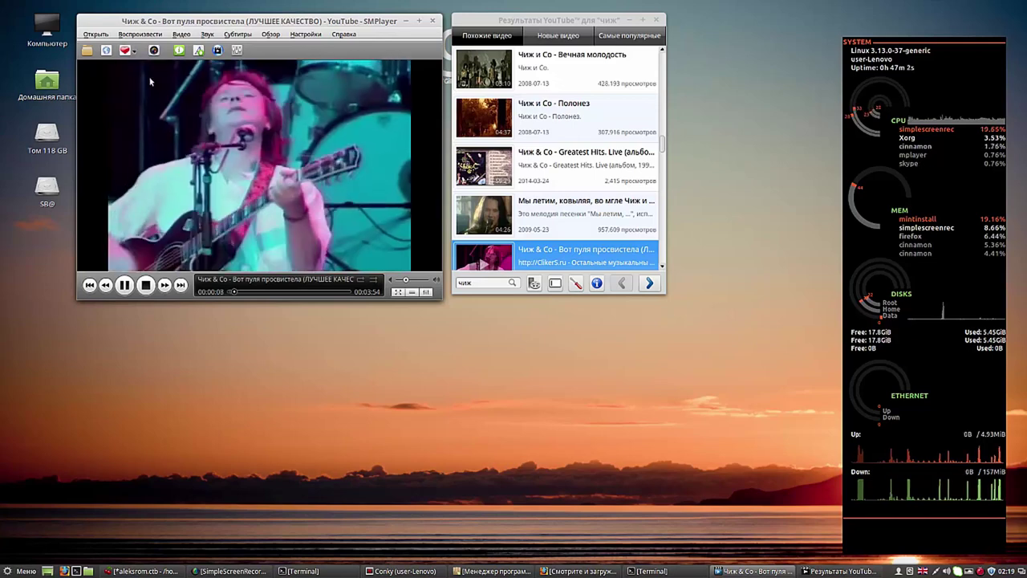
{"action": "left_click", "coordinate": [125, 285]}
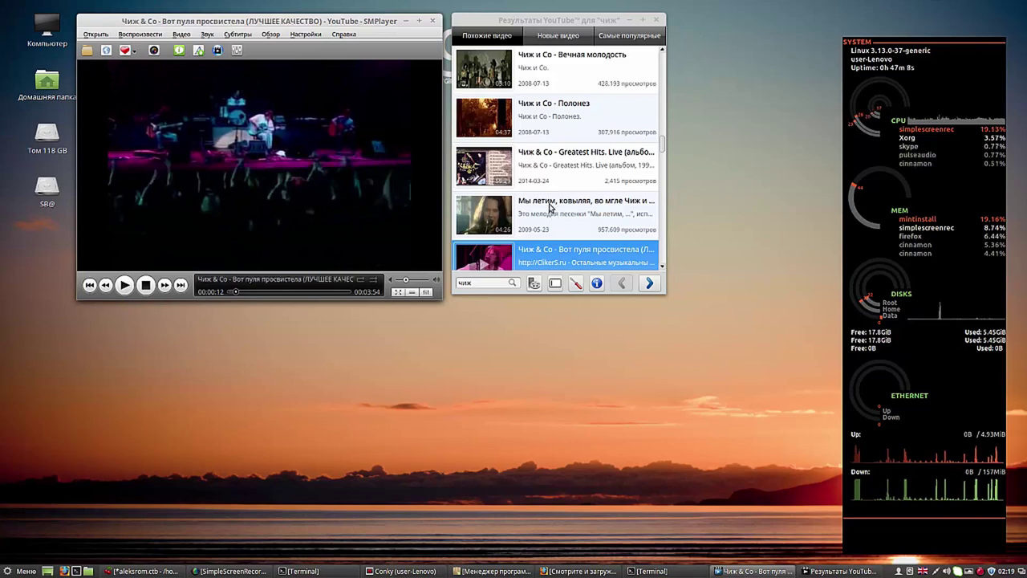
Step: Play 'Чиж и Со - Полонез', skip to about 0:55, and pause it
{"action": "double_click", "coordinate": [498, 117]}
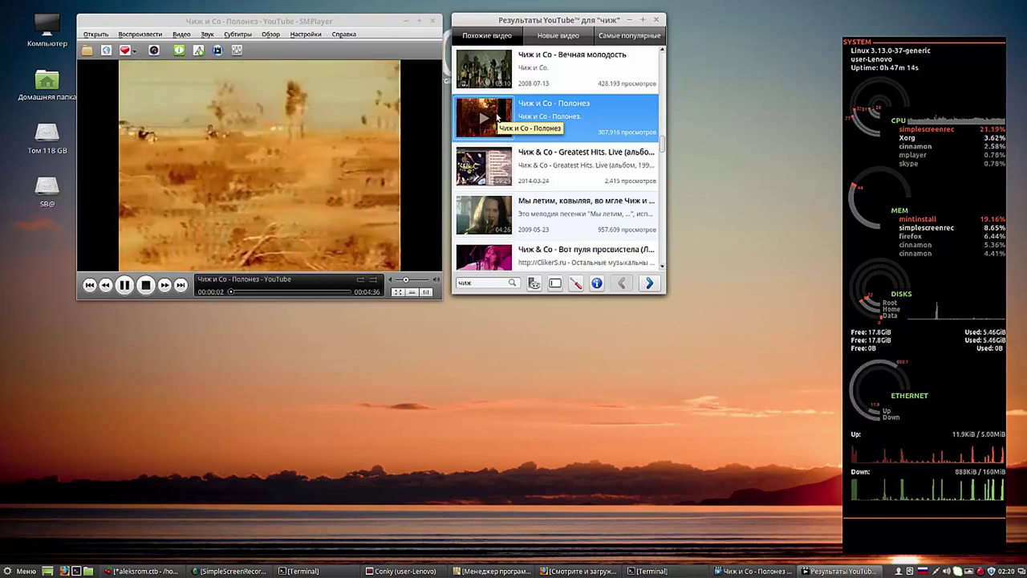
{"action": "left_click", "coordinate": [382, 199]}
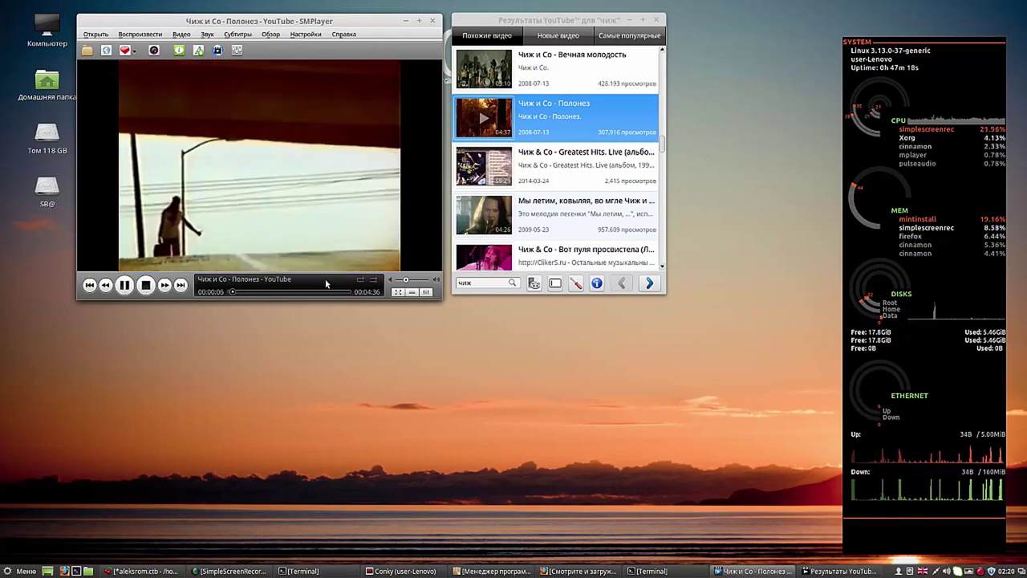
{"action": "left_click", "coordinate": [254, 292]}
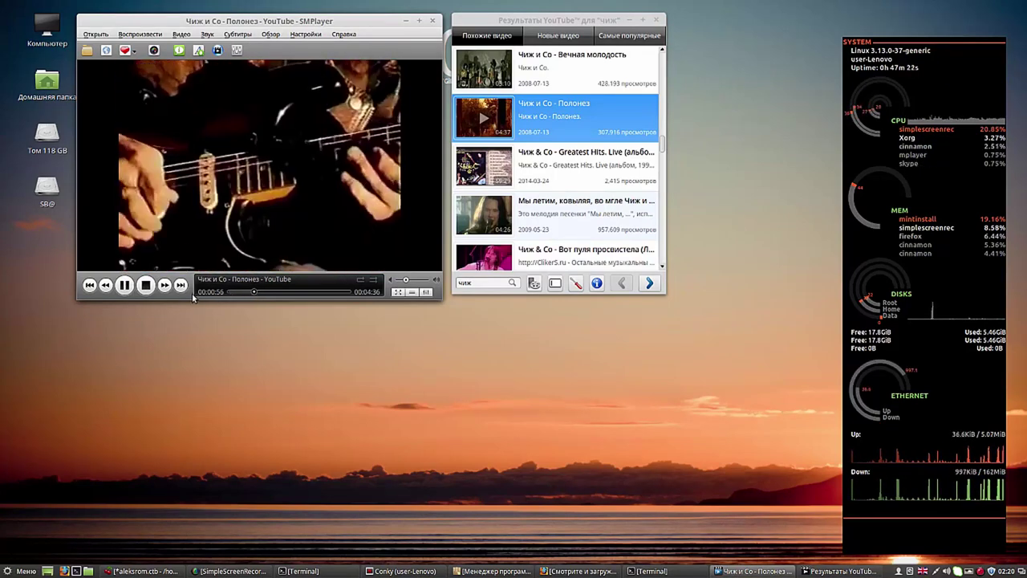
{"action": "left_click", "coordinate": [126, 286]}
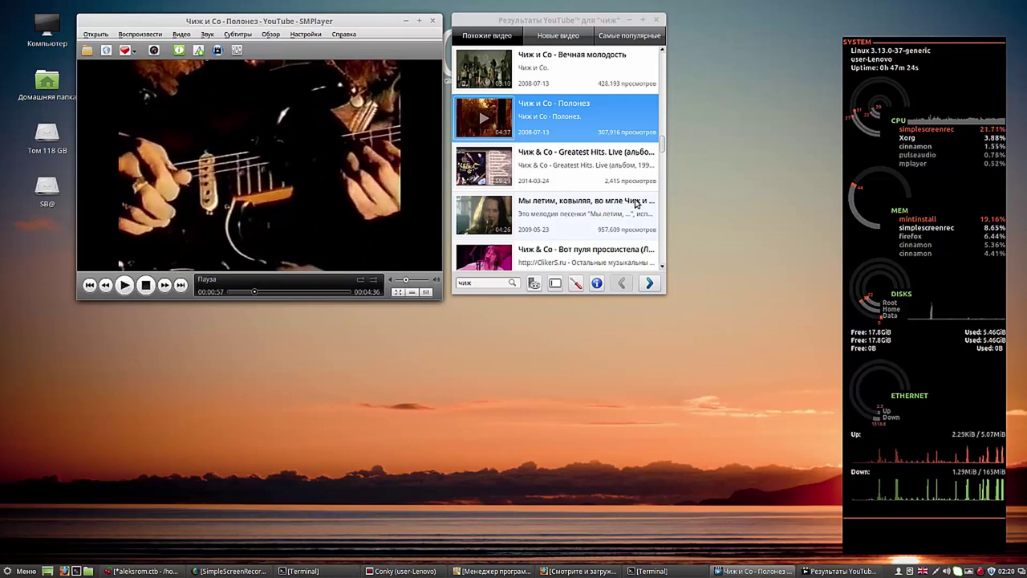
Step: Search for 'чиж полонез' and play the 1996 ОРТ Полонез performance
{"action": "left_click", "coordinate": [495, 282]}
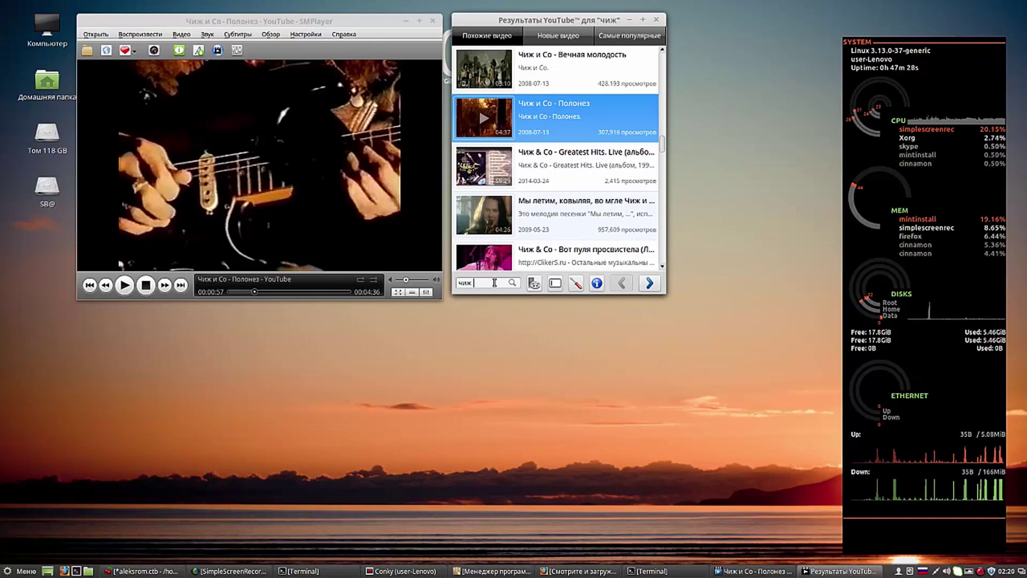
{"action": "type", "text": "полонез"}
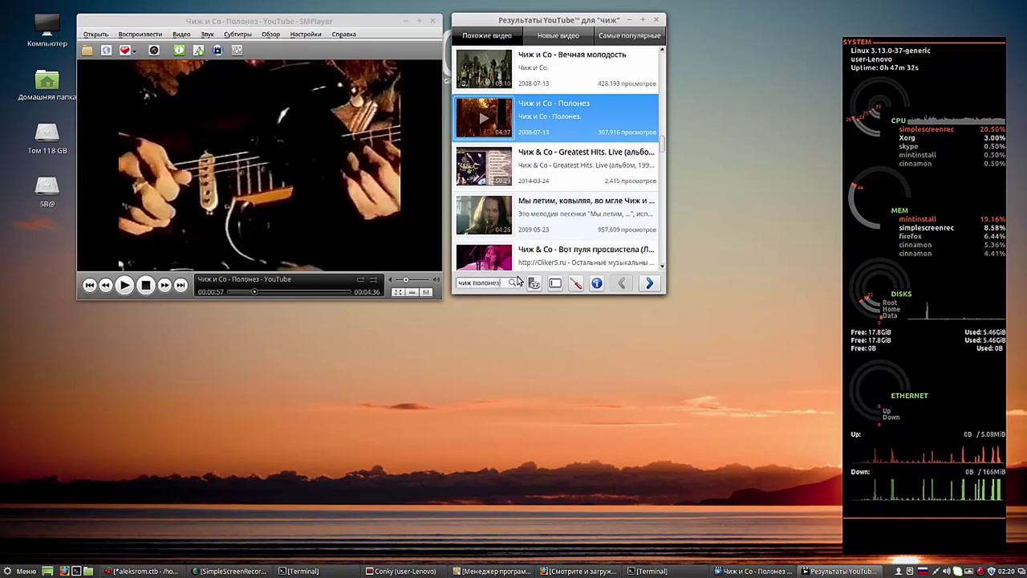
{"action": "left_click", "coordinate": [514, 284]}
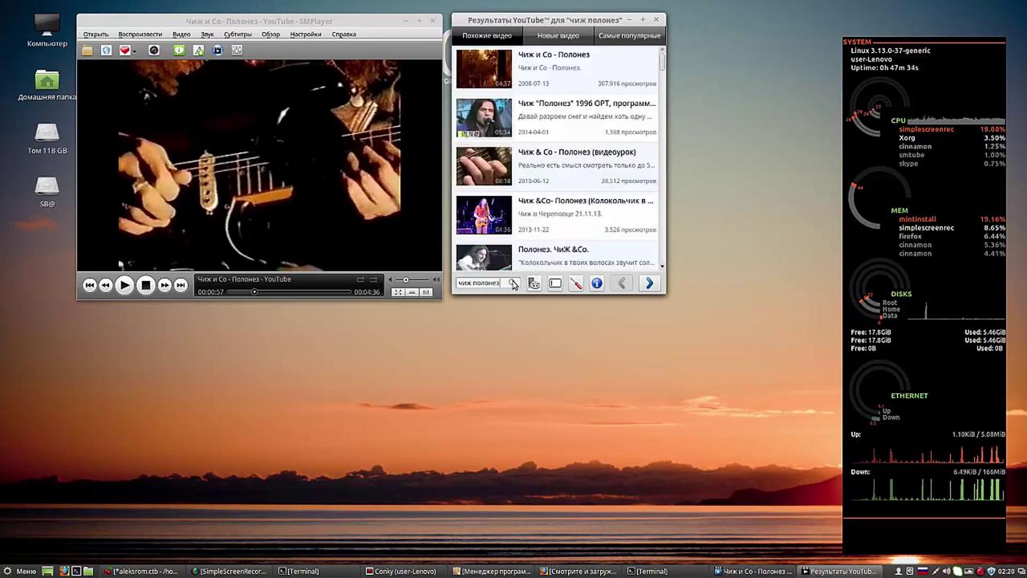
{"action": "double_click", "coordinate": [491, 120]}
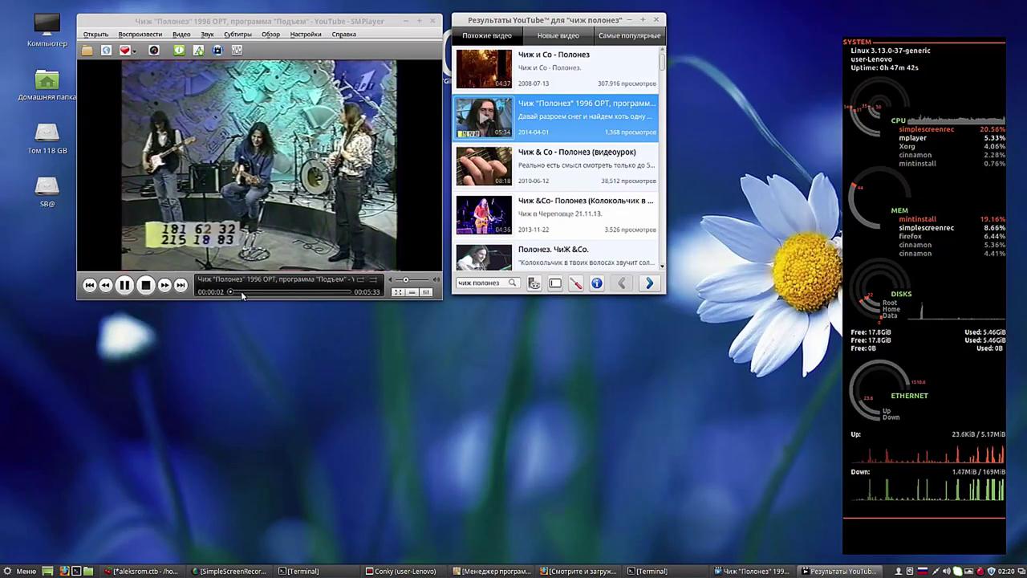
Step: Skip ahead and pause at 1:26, then check favourites, where it is listed third
{"action": "left_click", "coordinate": [242, 292]}
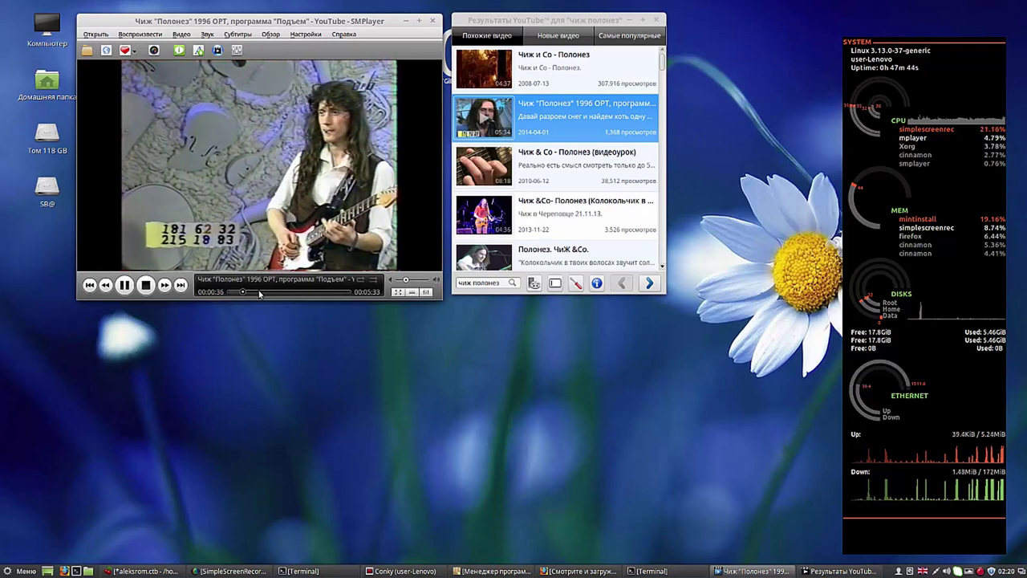
{"action": "left_click", "coordinate": [258, 292]}
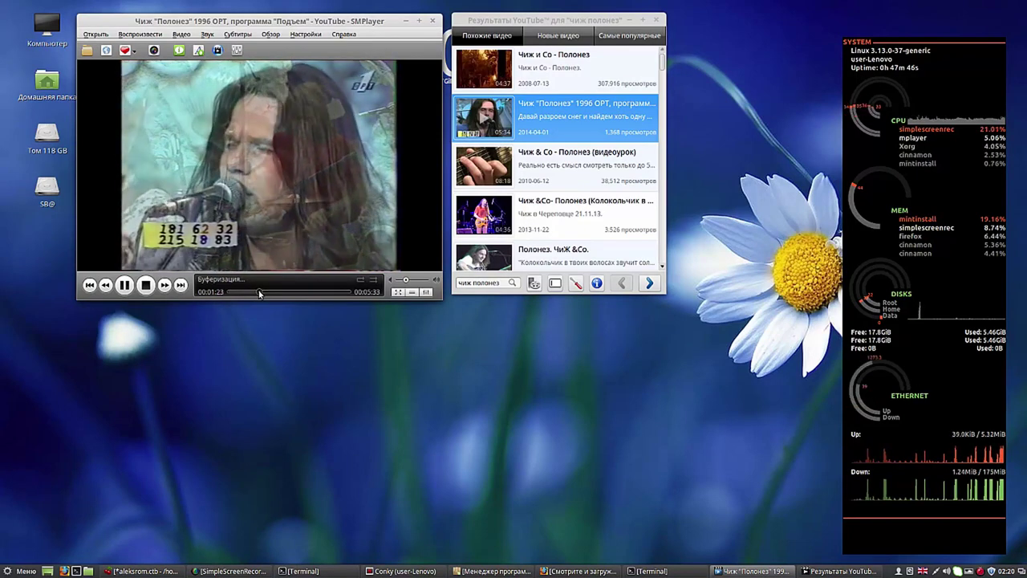
{"action": "left_click", "coordinate": [125, 286]}
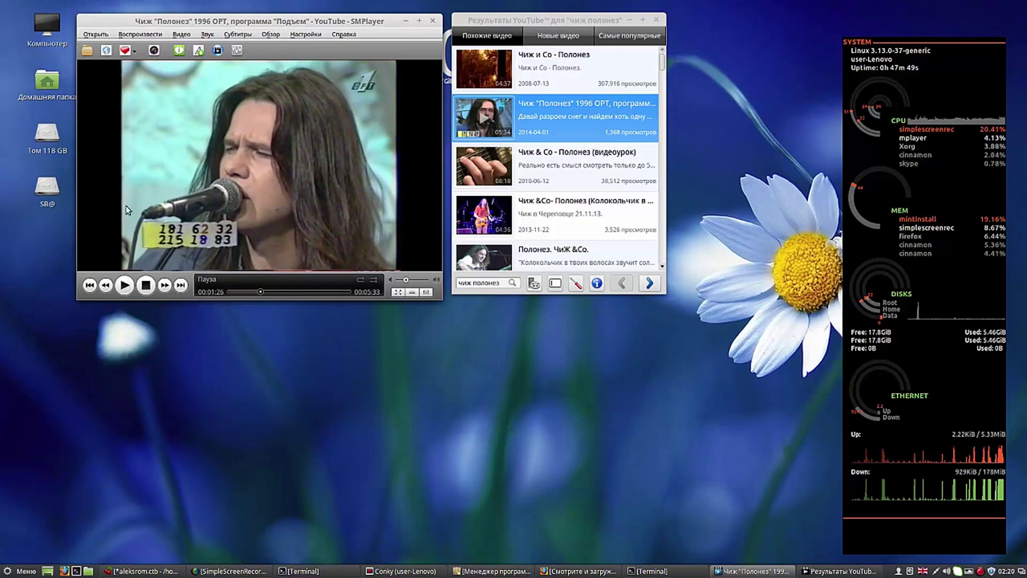
{"action": "left_click", "coordinate": [126, 53]}
{"action": "left_click", "coordinate": [142, 77]}
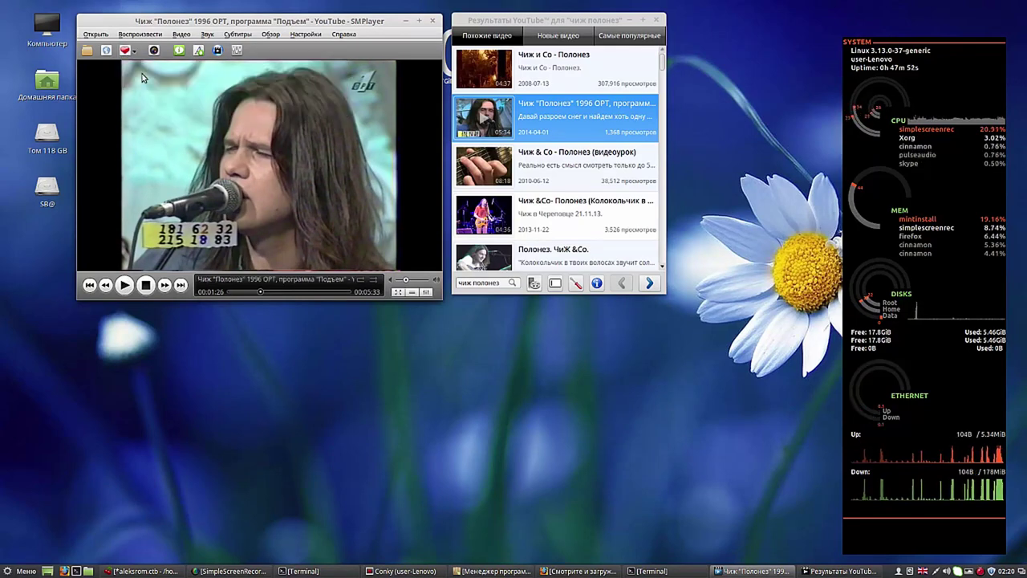
{"action": "left_click", "coordinate": [126, 51]}
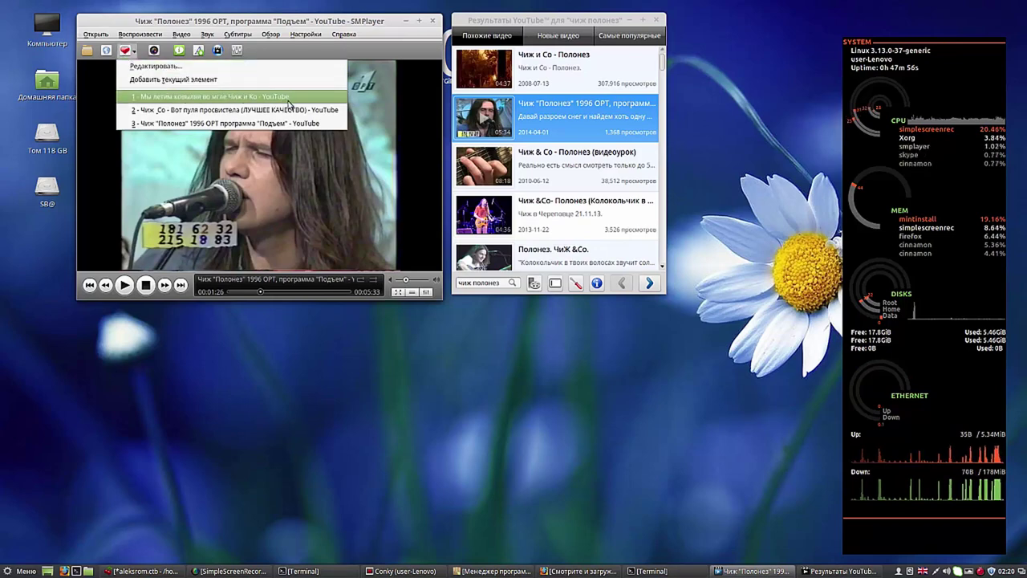
Step: Play favourite 1, 'Мы летим, ковыляя, во мгле', and pause it at 2:50
{"action": "left_click", "coordinate": [274, 95]}
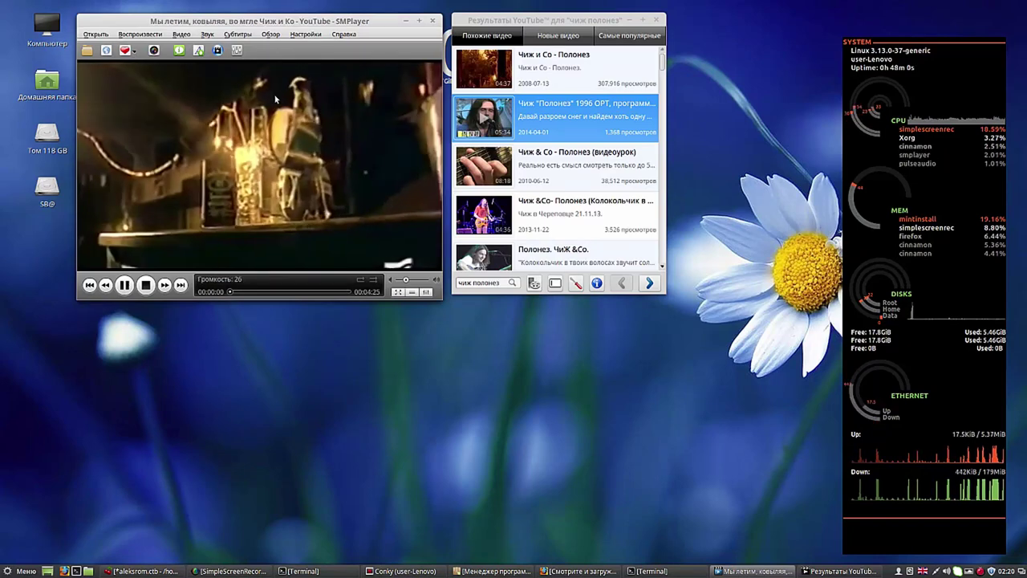
{"action": "left_click", "coordinate": [258, 291]}
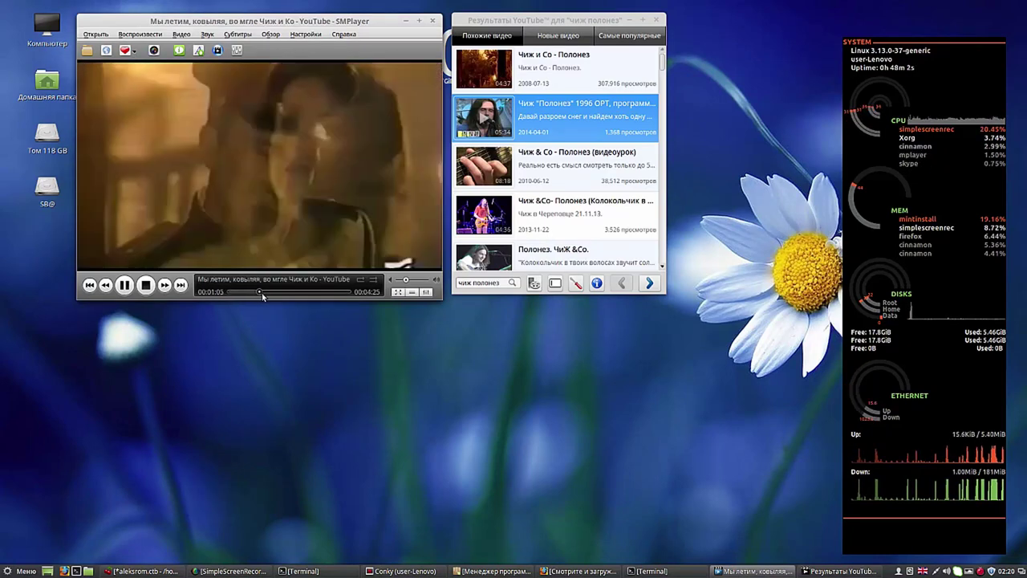
{"action": "left_click", "coordinate": [302, 291]}
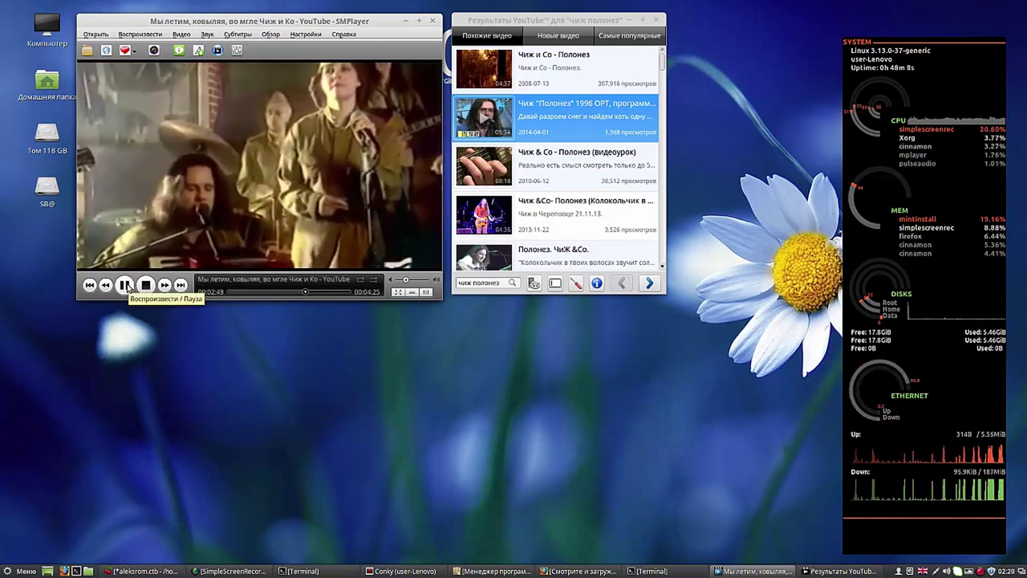
{"action": "left_click", "coordinate": [126, 285]}
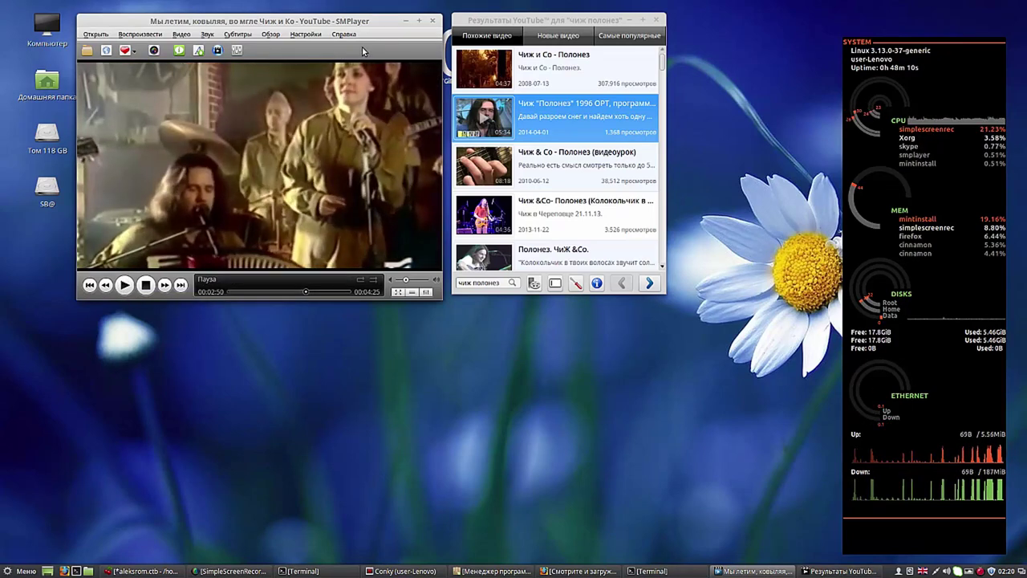
{"action": "left_click_drag", "start_coordinate": [523, 19], "coordinate": [521, 21]}
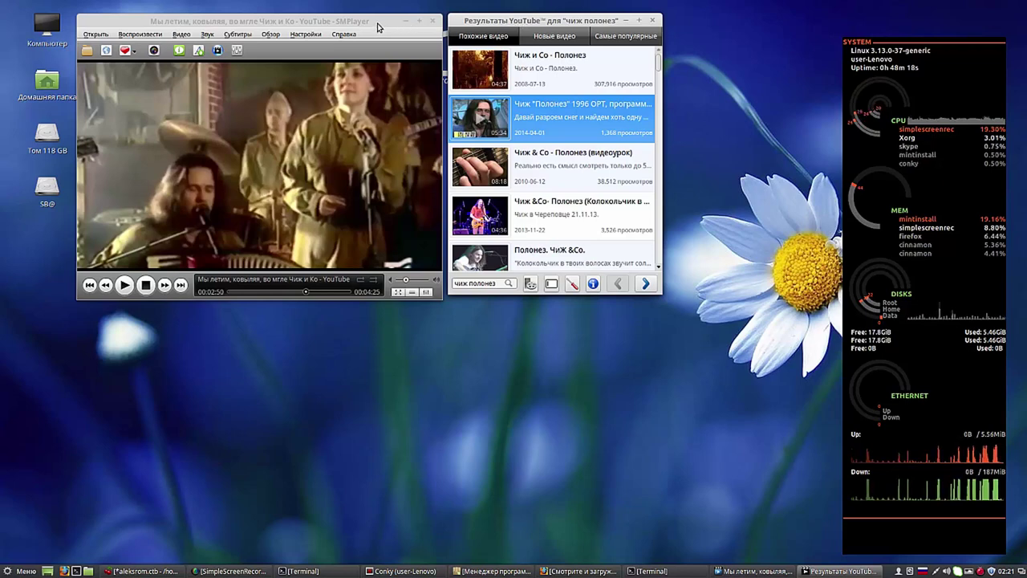
Step: Open the second result, 1996 ОРТ Полонез, with 'Смотреть на YouTube' in Firefox
{"action": "right_click", "coordinate": [480, 119]}
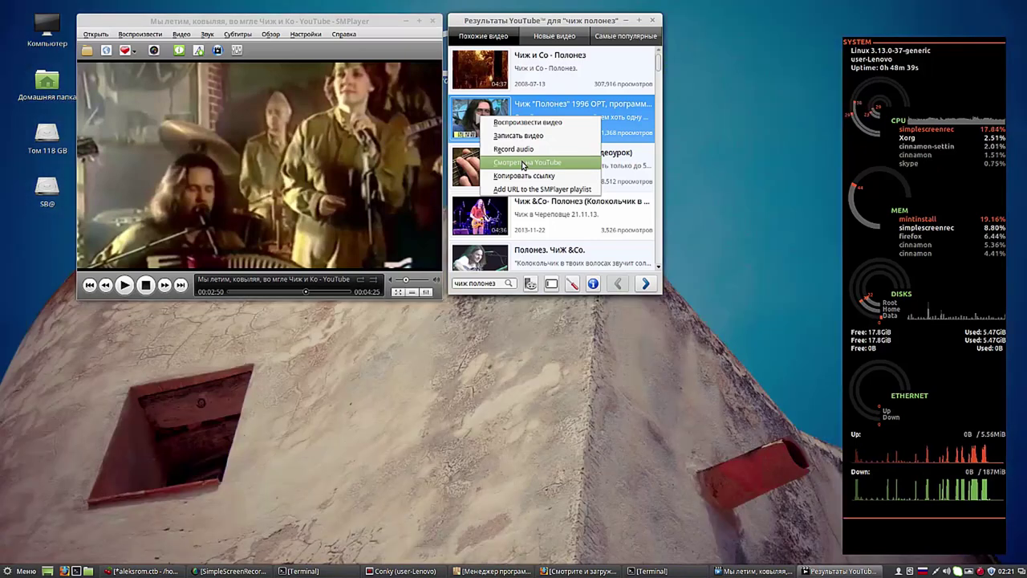
{"action": "left_click", "coordinate": [523, 163]}
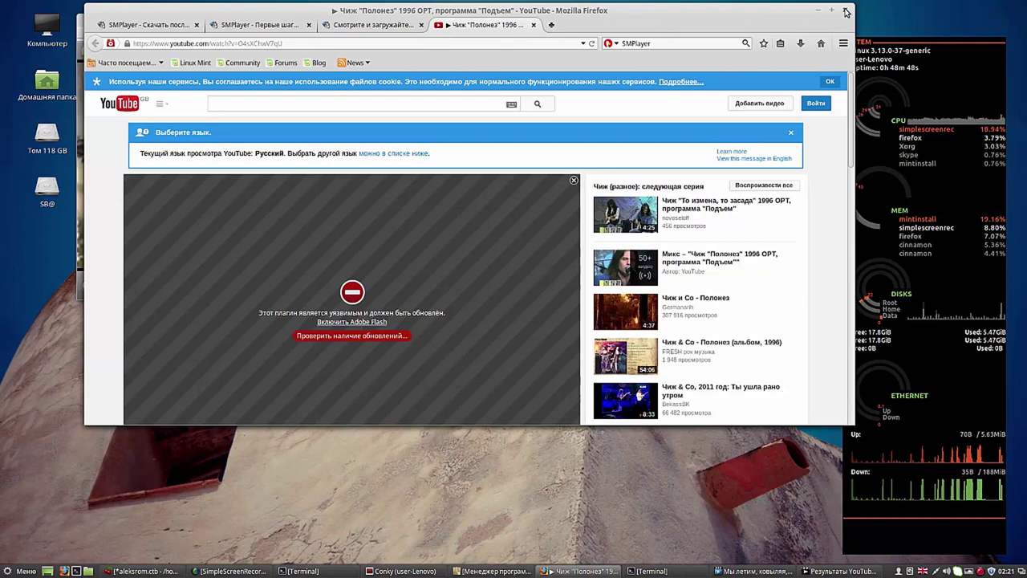
Step: Close Firefox, confirming 'Закрыть вкладки' for all four tabs
{"action": "left_click", "coordinate": [845, 12]}
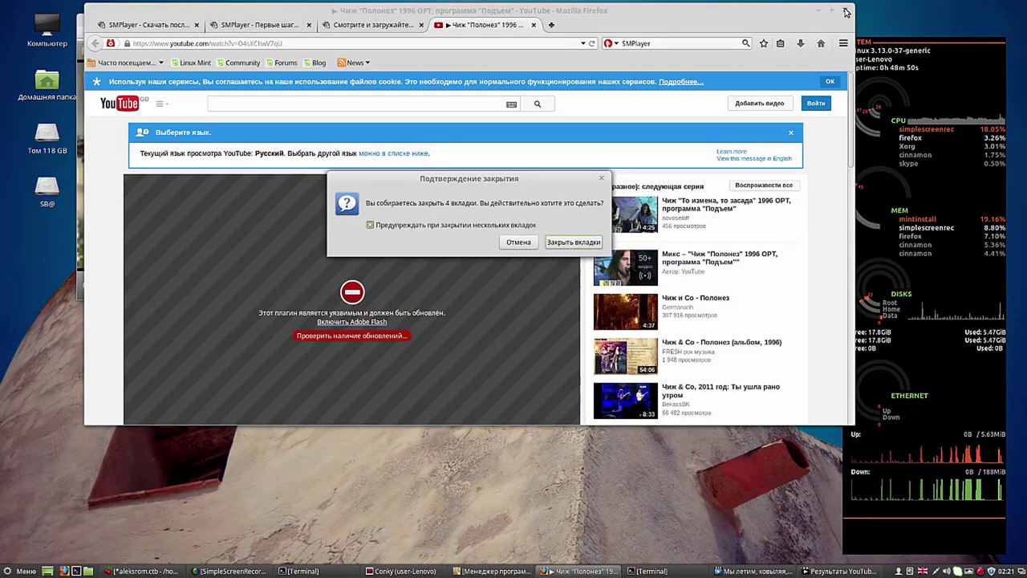
{"action": "left_click", "coordinate": [560, 245]}
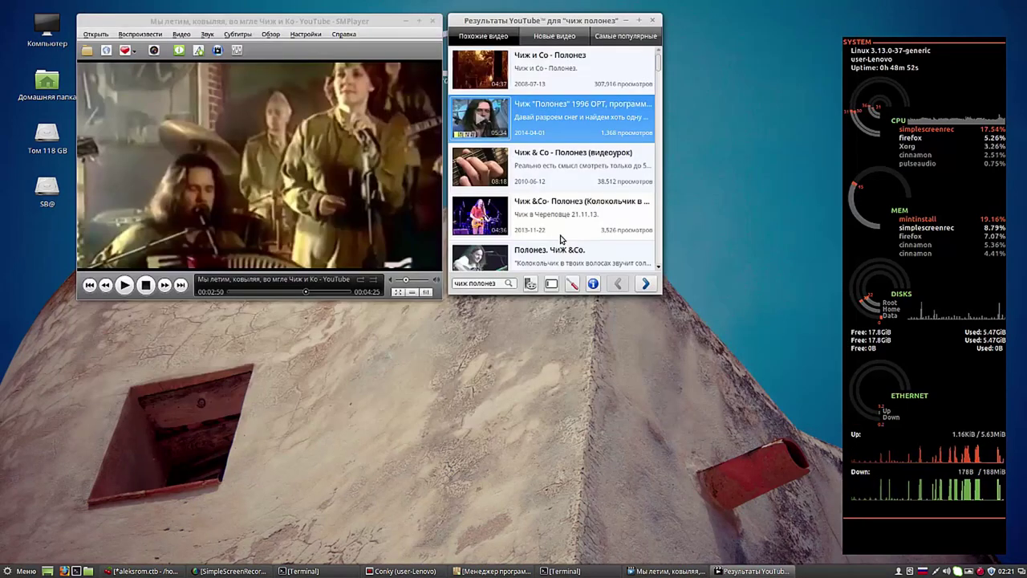
Step: Copy the link of the 'Полонез (Колокольчик в твоих волосах)' result, then view the favourites list
{"action": "right_click", "coordinate": [491, 119]}
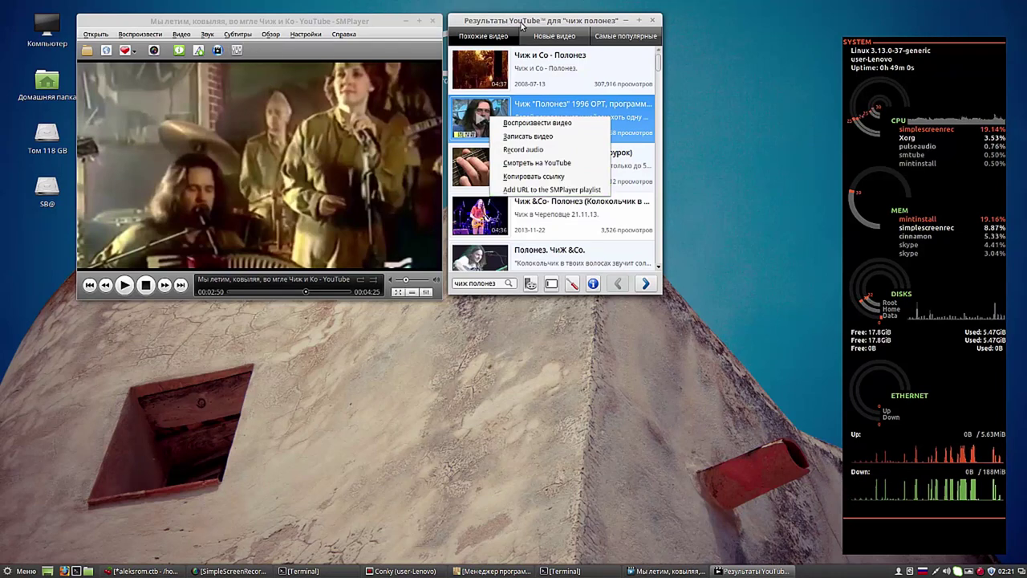
{"action": "left_click", "coordinate": [526, 24]}
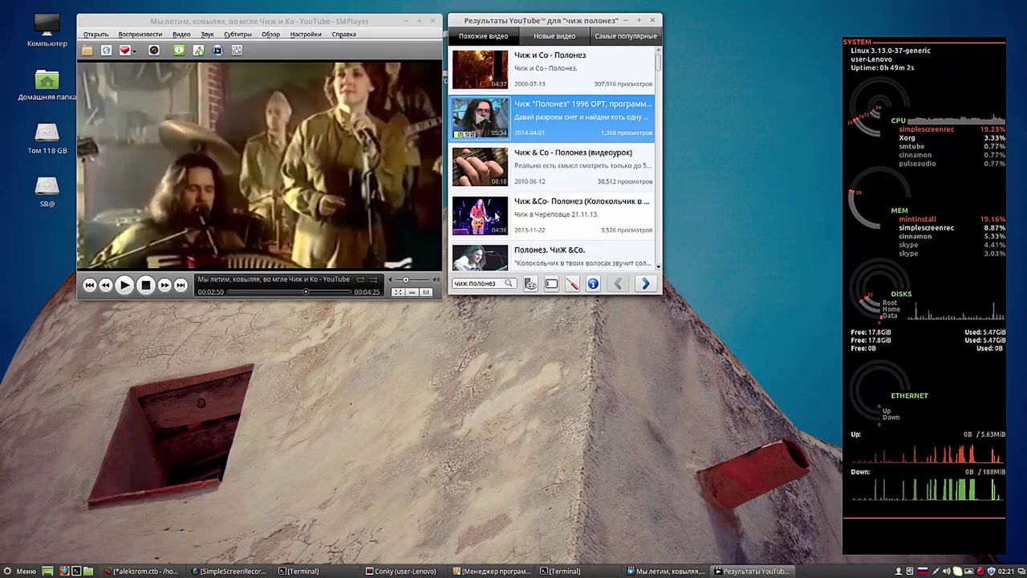
{"action": "right_click", "coordinate": [496, 214]}
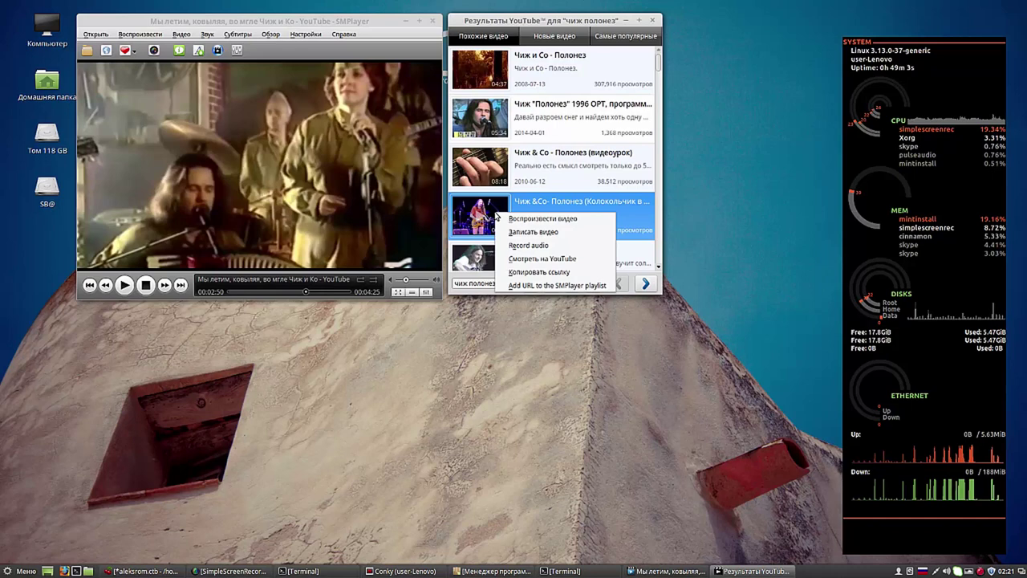
{"action": "left_click", "coordinate": [559, 285]}
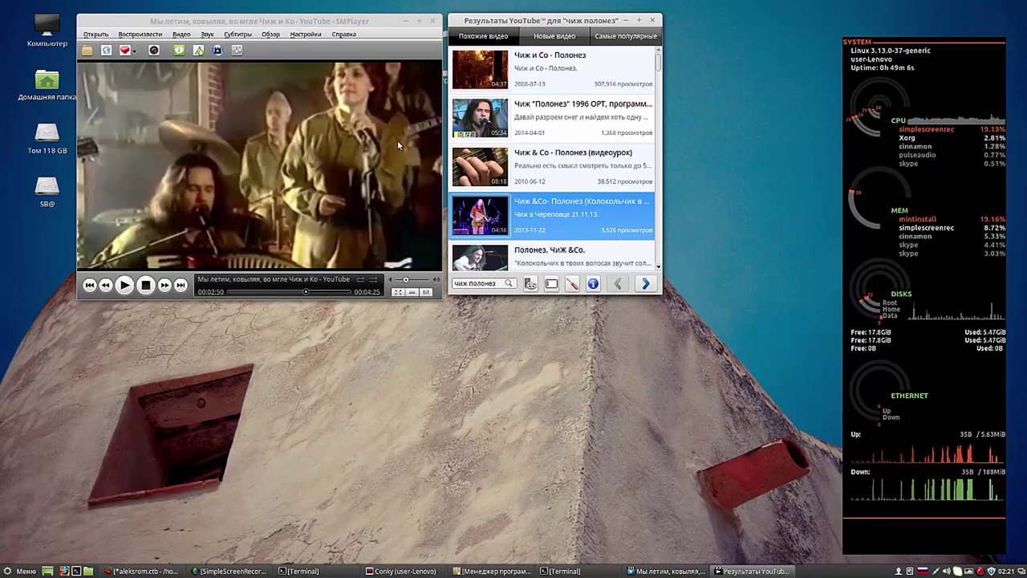
{"action": "left_click", "coordinate": [129, 50]}
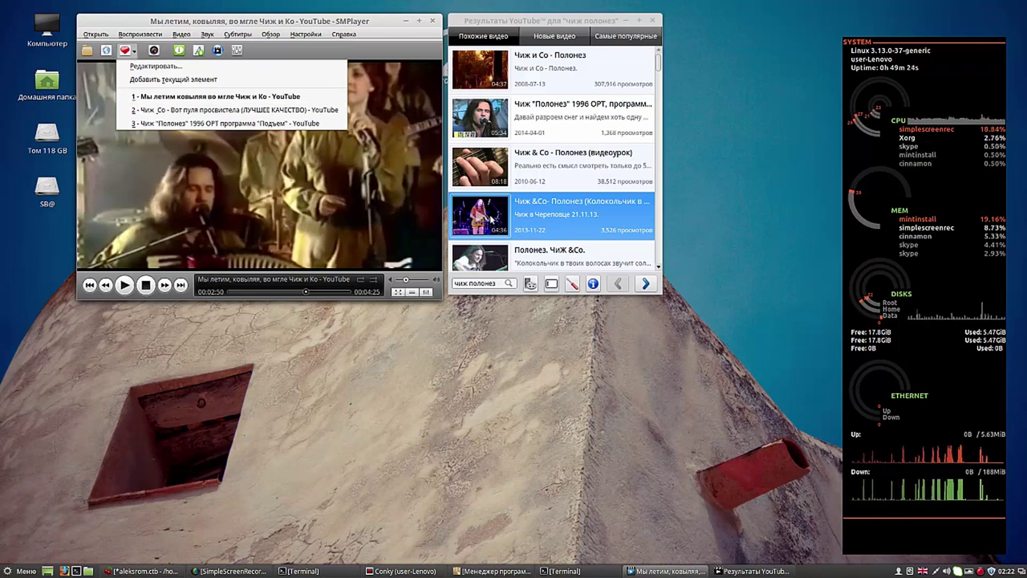
Step: Play and pause 'Колокольчик в твоих волосах', then add its URL to the SMPlayer playlist
{"action": "left_click", "coordinate": [490, 218]}
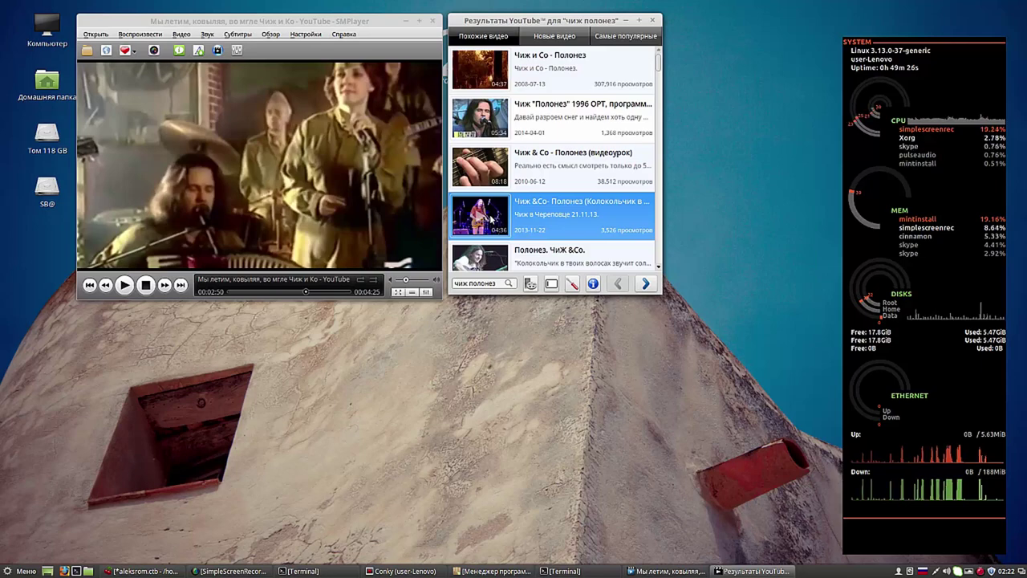
{"action": "double_click", "coordinate": [485, 217]}
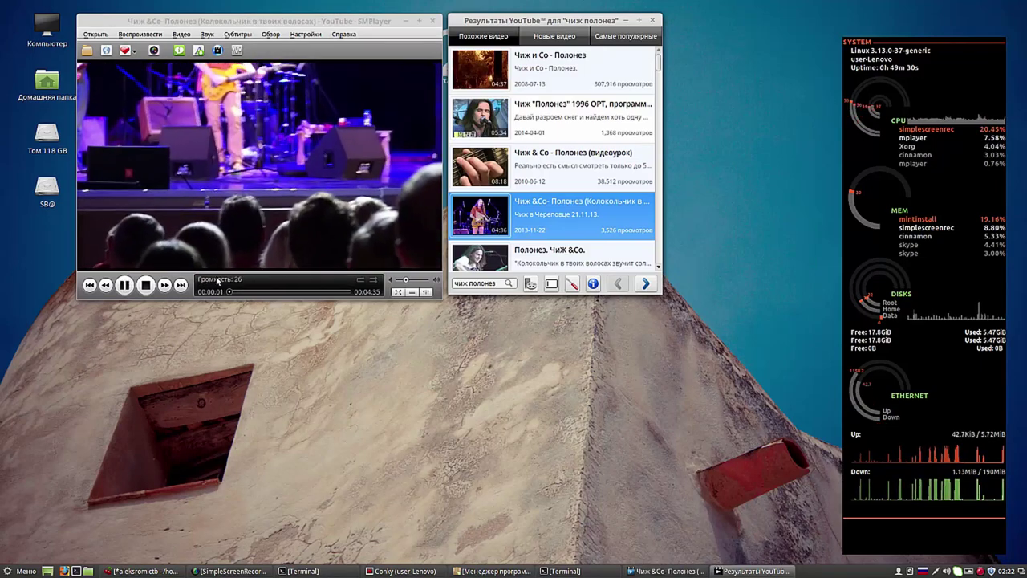
{"action": "left_click", "coordinate": [125, 285]}
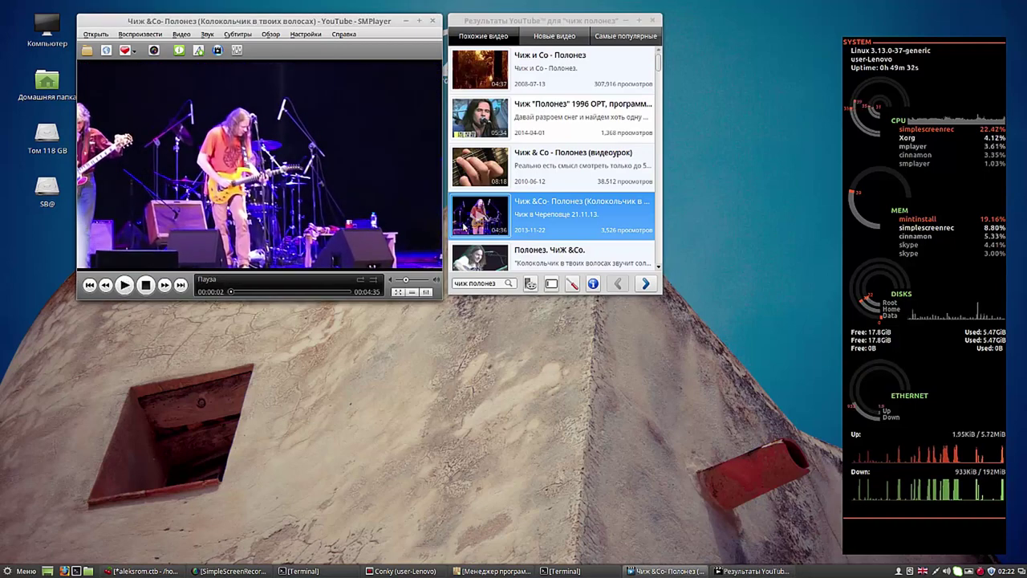
{"action": "right_click", "coordinate": [485, 220]}
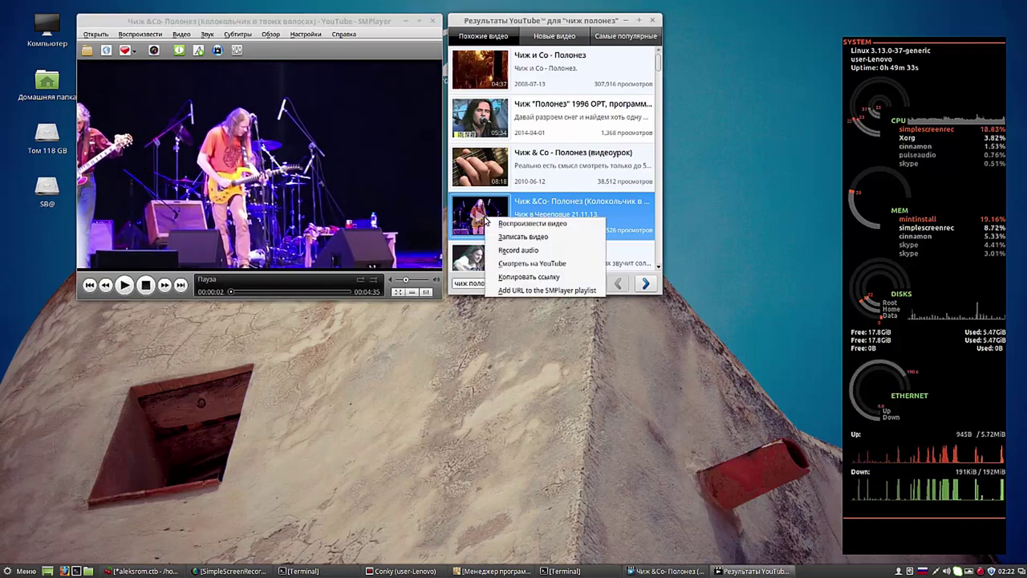
{"action": "left_click", "coordinate": [536, 291]}
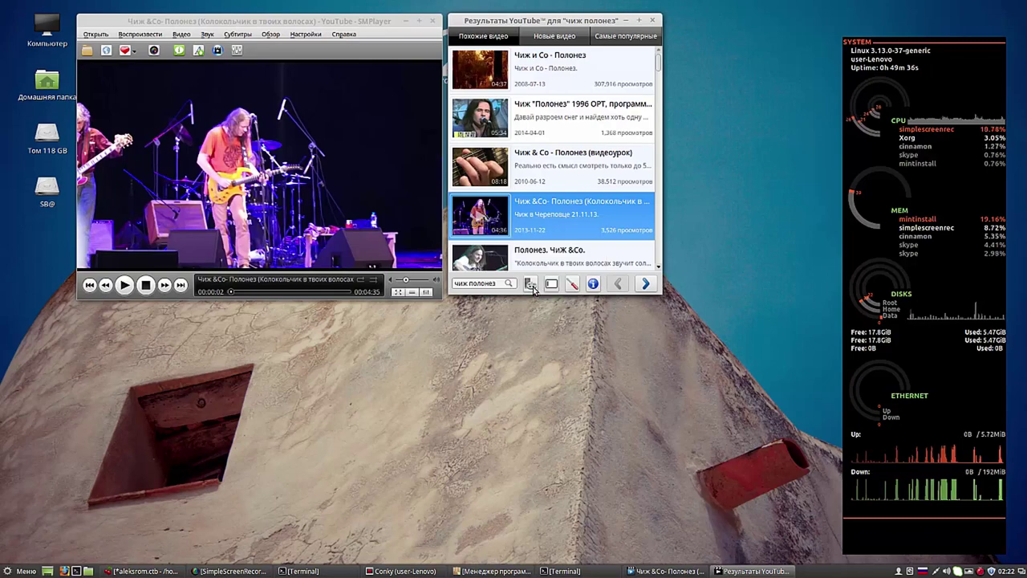
{"action": "left_click", "coordinate": [128, 50]}
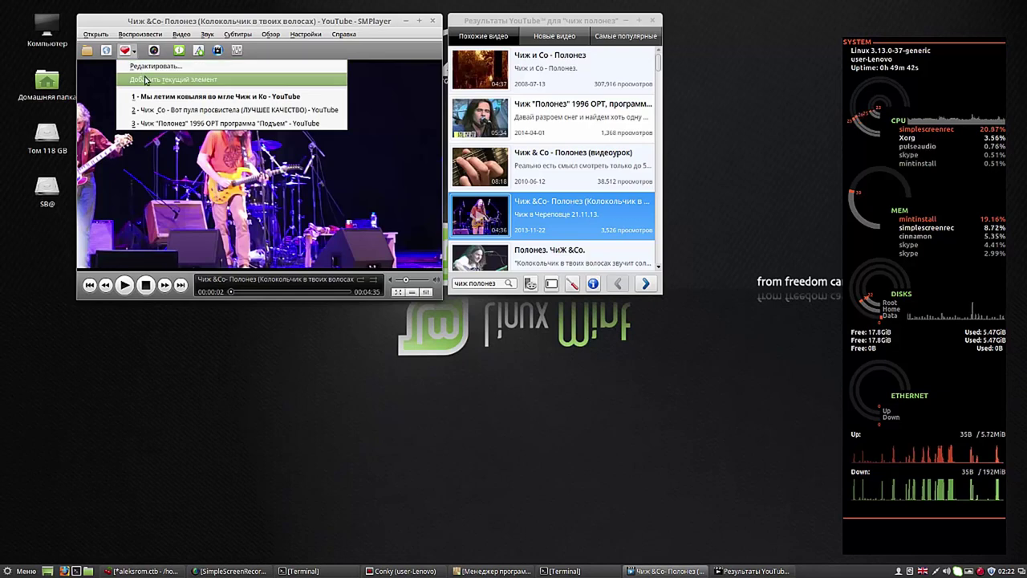
Step: Add the current 'Колокольчик в твоих волосах' video to favourites and check it's in the playlist
{"action": "left_click", "coordinate": [146, 80]}
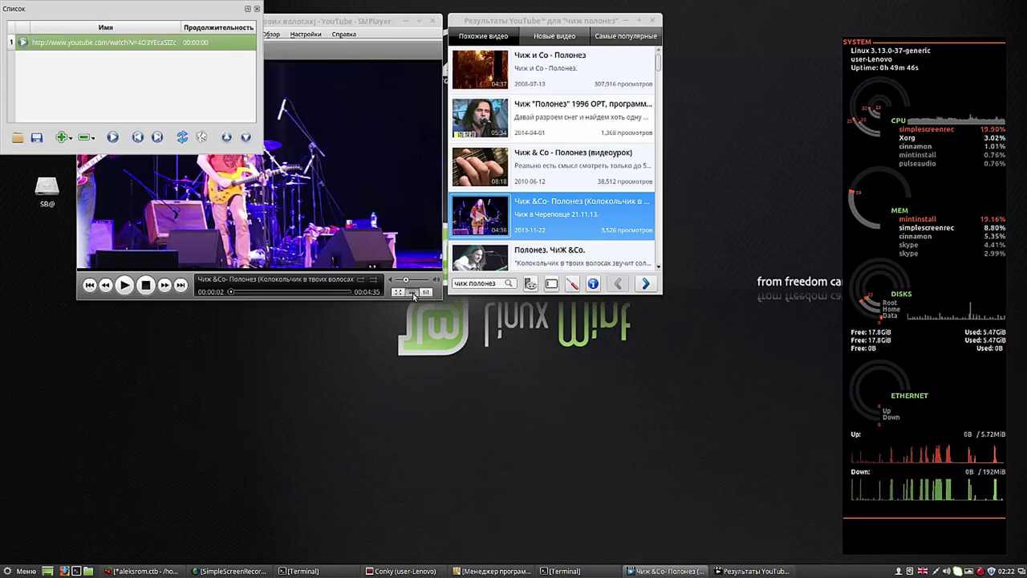
{"action": "left_click", "coordinate": [412, 292]}
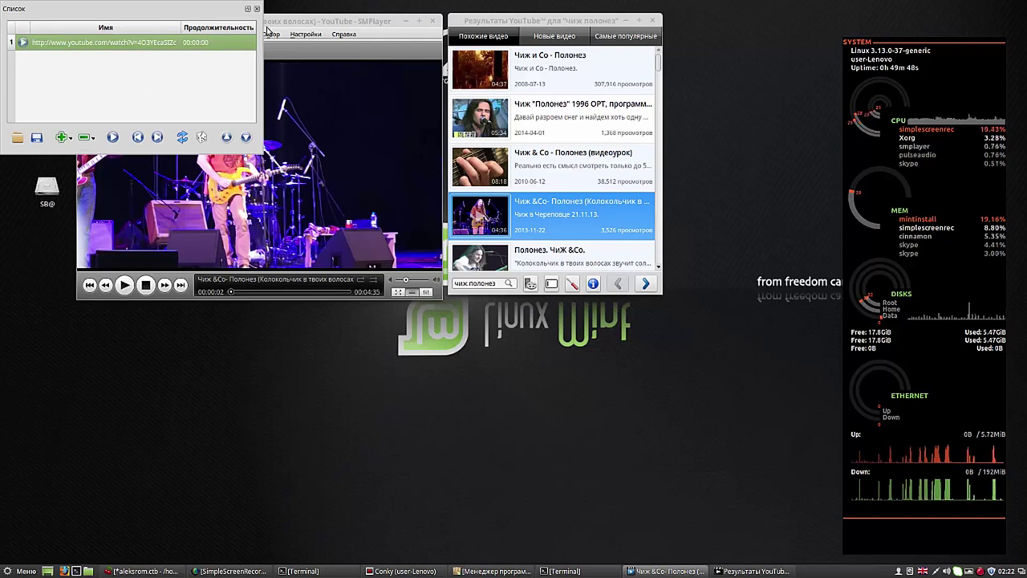
{"action": "left_click", "coordinate": [257, 9]}
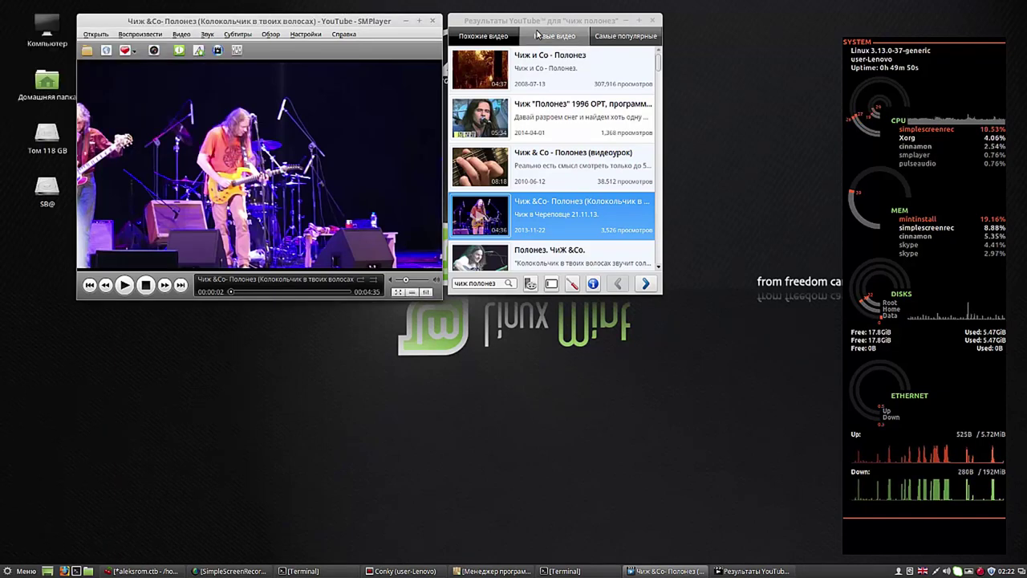
{"action": "mouse_move", "coordinate": [542, 25]}
{"action": "left_mouse_down"}
{"action": "mouse_move", "coordinate": [566, 22]}
{"action": "mouse_move", "coordinate": [540, 21]}
{"action": "left_mouse_up"}
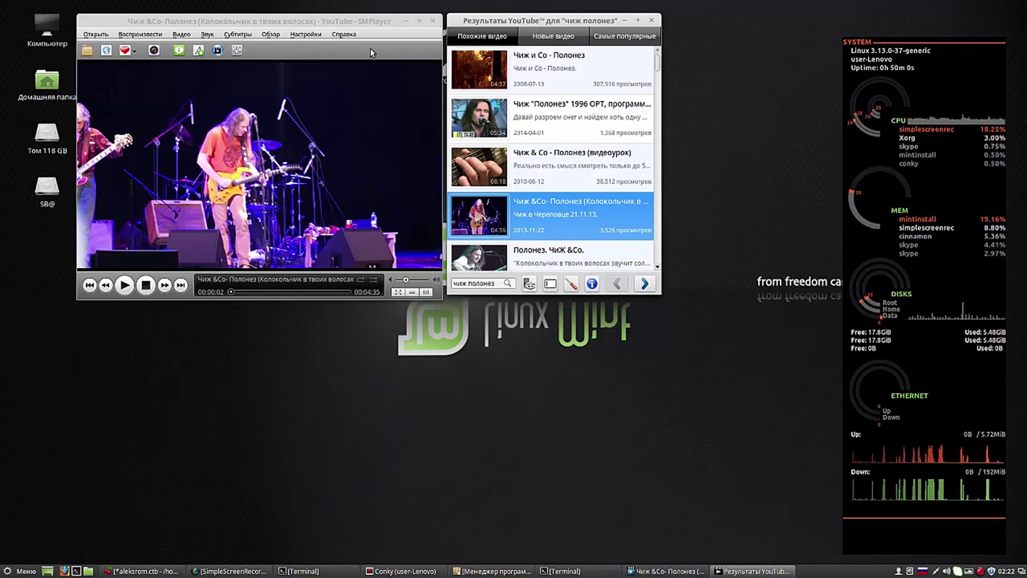
{"action": "left_click", "coordinate": [370, 49]}
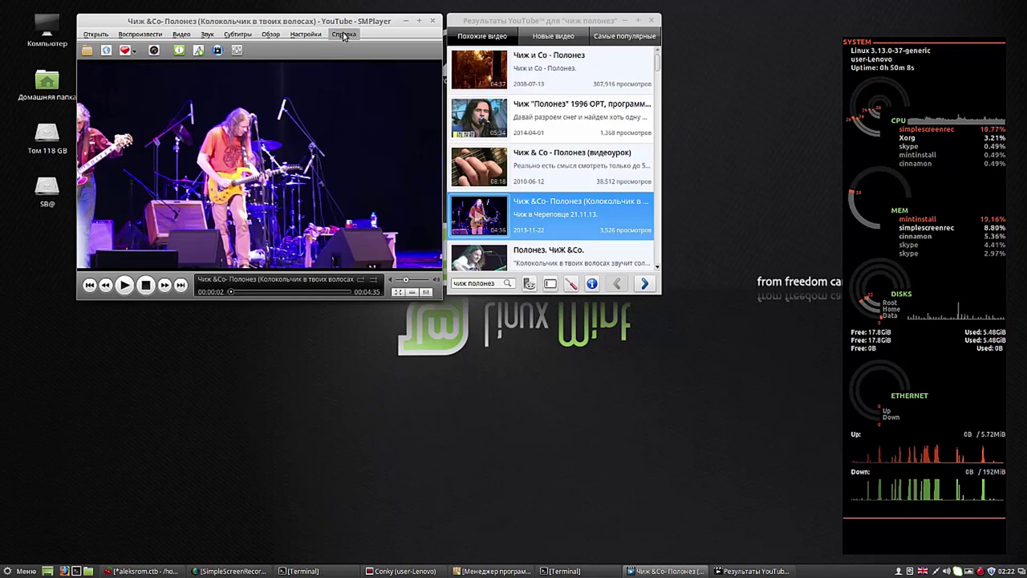
Step: Glance at the Справка and Настройки menus, then close the YouTube results window and SMPlayer
{"action": "left_click", "coordinate": [343, 35]}
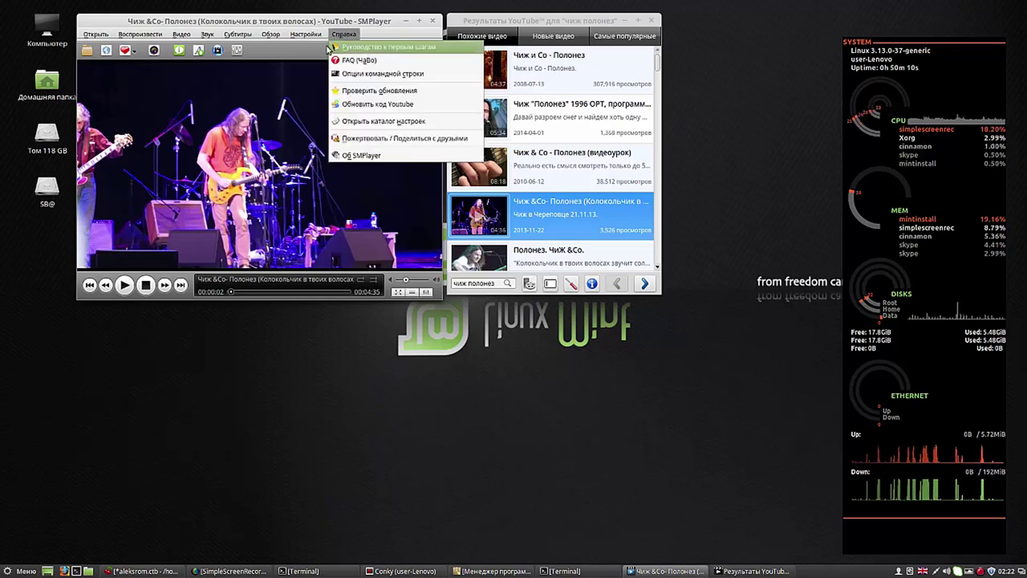
{"action": "left_click", "coordinate": [307, 36]}
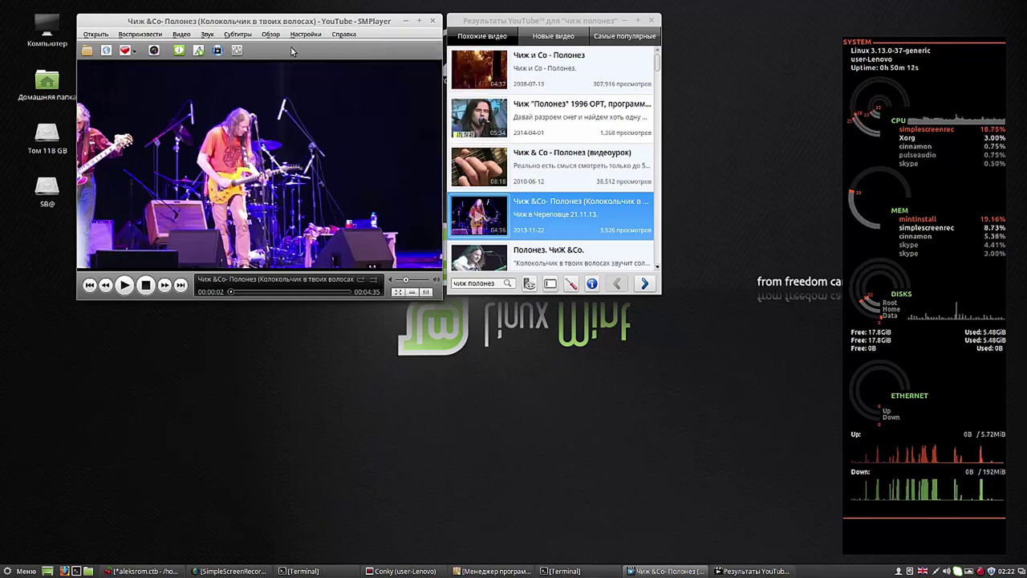
{"action": "left_click", "coordinate": [652, 22]}
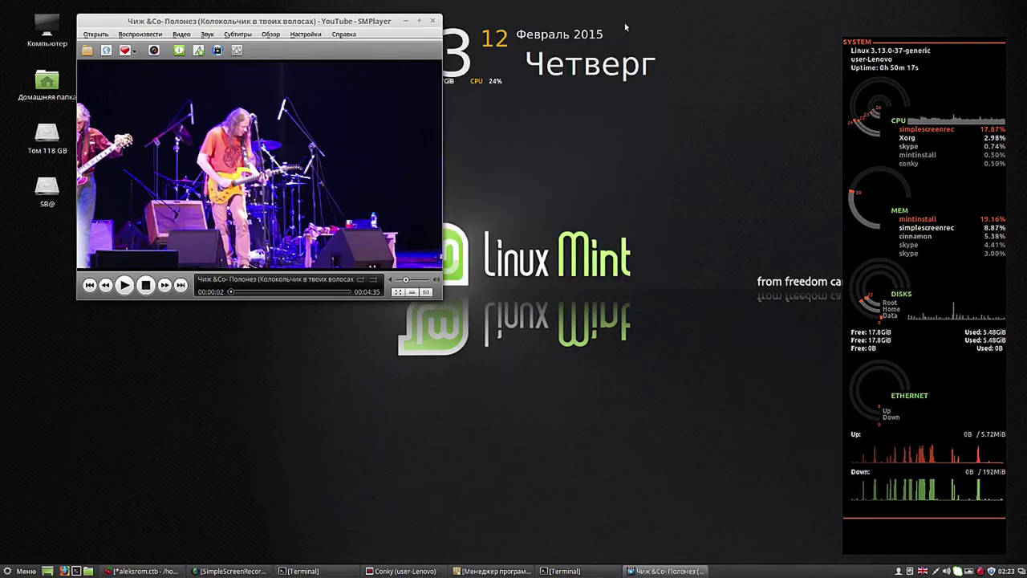
{"action": "left_click", "coordinate": [433, 21]}
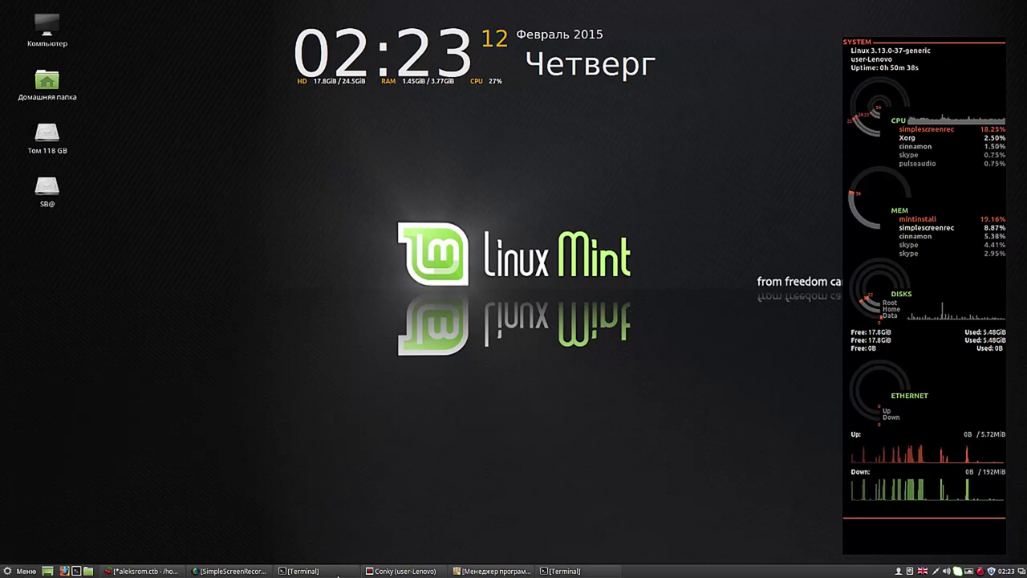
Step: Replace the 'systemback' search with 'krusader' in Software Manager and open the krusader result's page
{"action": "left_click", "coordinate": [470, 571]}
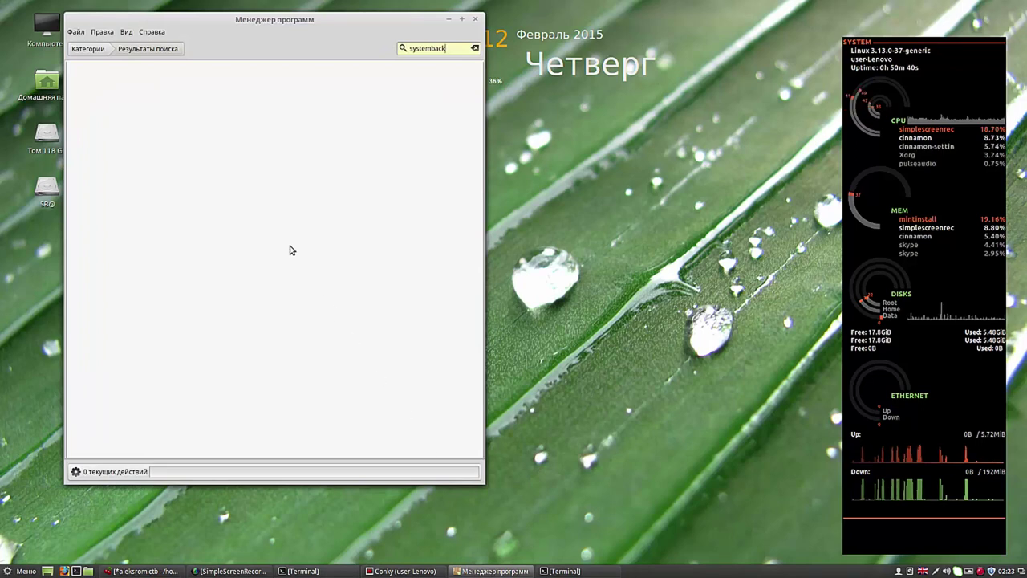
{"action": "double_click", "coordinate": [449, 48]}
{"action": "key", "text": "BackSpace"}
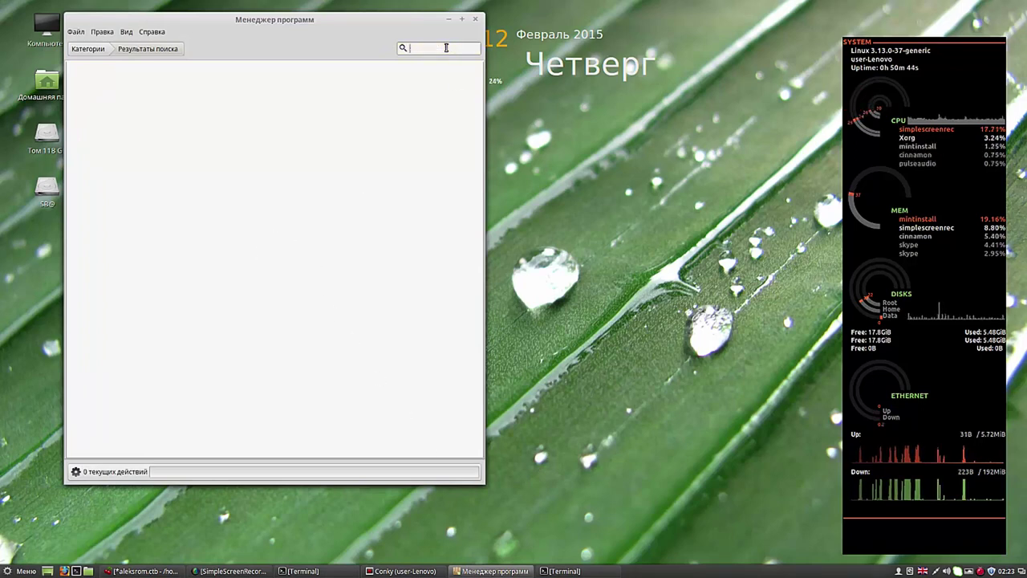
{"action": "type", "text": "kr"}
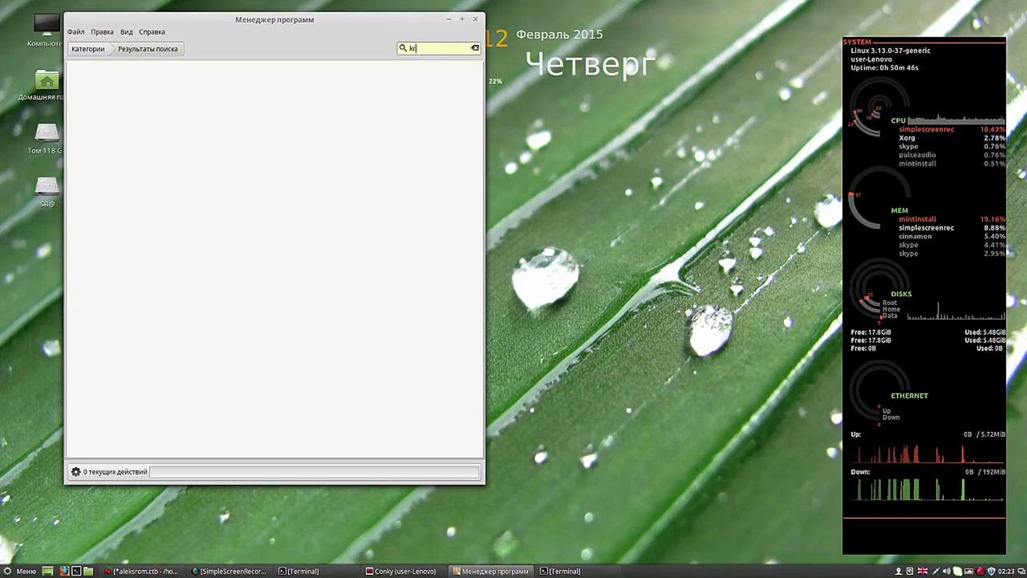
{"action": "type", "text": "u"}
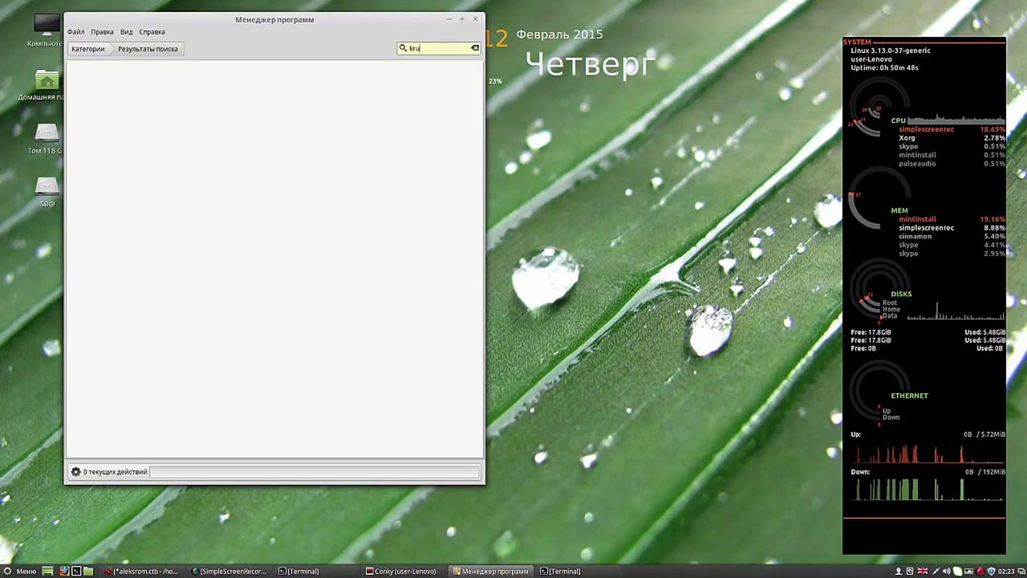
{"action": "type", "text": "sad"}
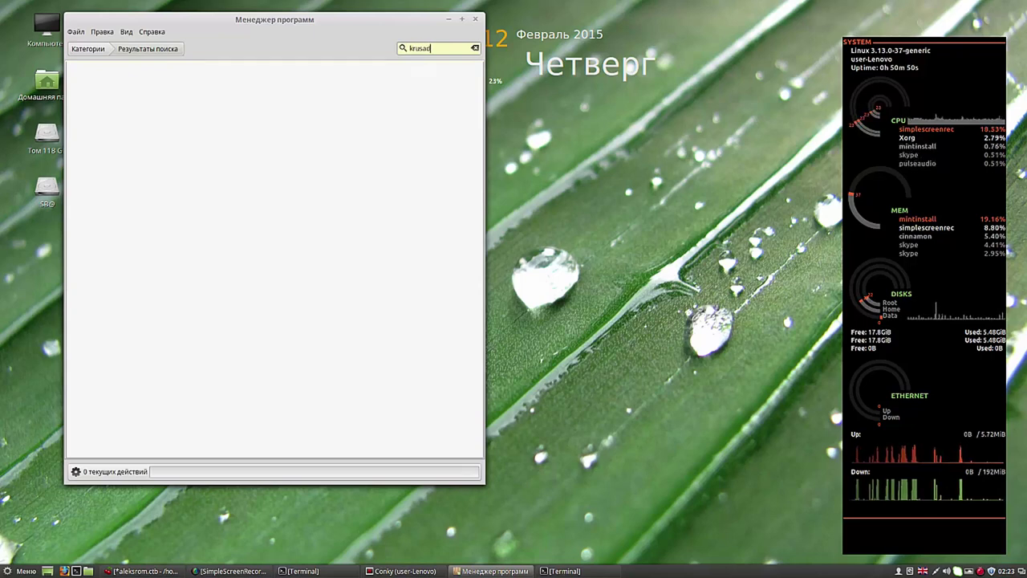
{"action": "type", "text": "er"}
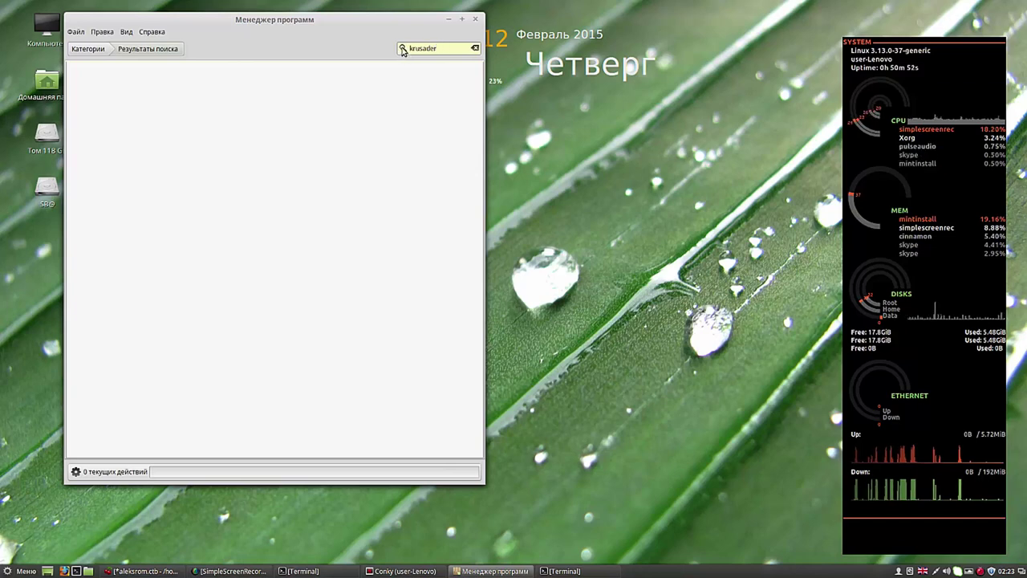
{"action": "left_click", "coordinate": [404, 48]}
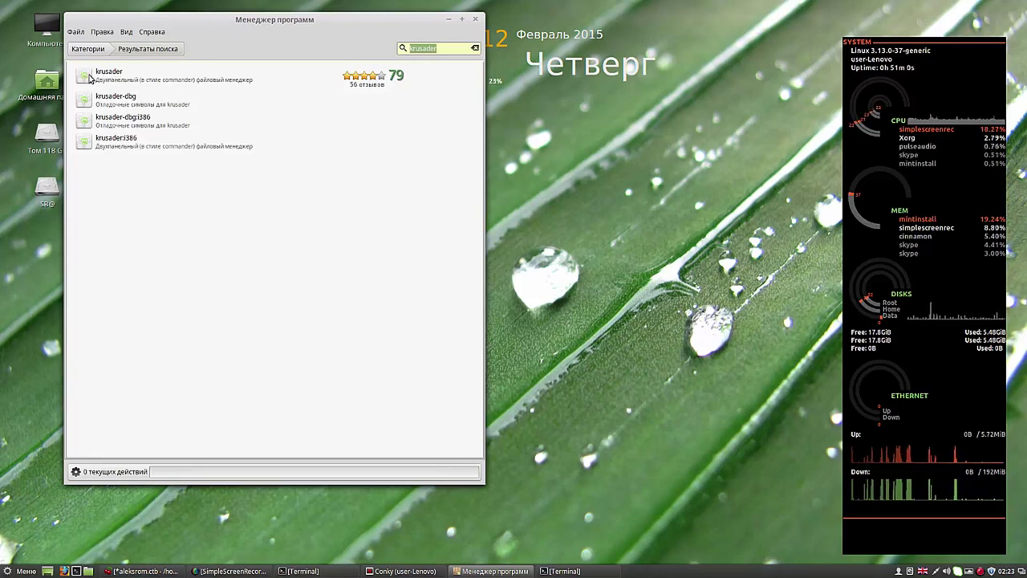
{"action": "left_click", "coordinate": [90, 78]}
{"action": "double_click", "coordinate": [90, 78]}
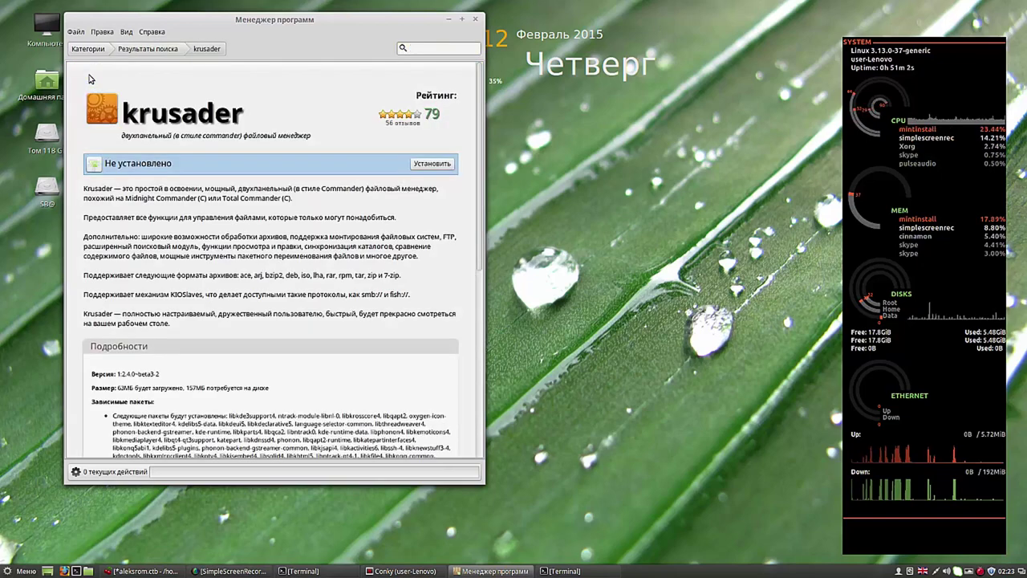
Step: Start installing krusader and reposition the Software Manager window while the download reaches 69%
{"action": "left_click", "coordinate": [435, 164]}
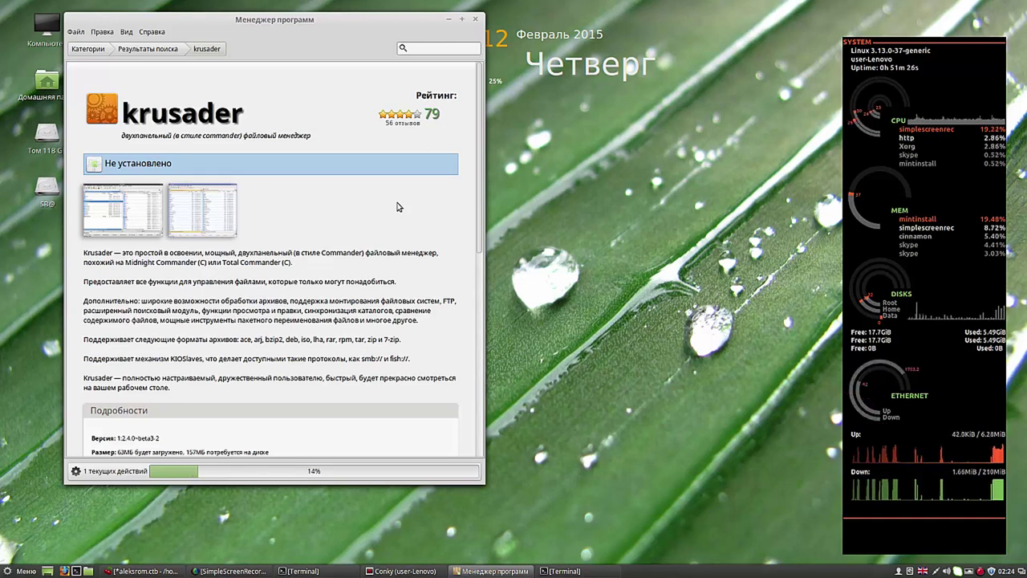
{"action": "left_click_drag", "start_coordinate": [383, 27], "coordinate": [455, 20]}
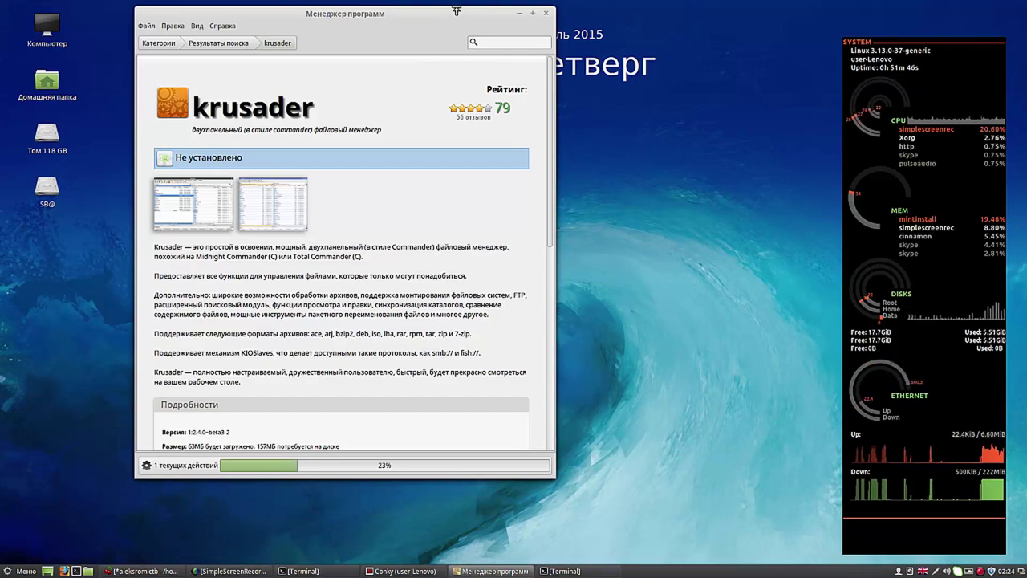
{"action": "left_click_drag", "start_coordinate": [456, 10], "coordinate": [461, 95]}
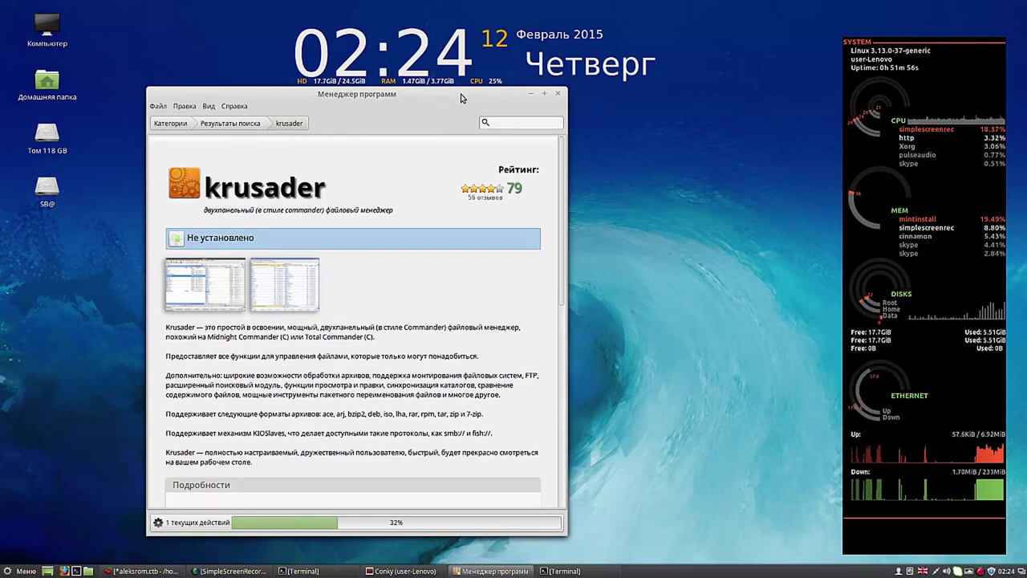
{"action": "left_click_drag", "start_coordinate": [461, 98], "coordinate": [448, 24]}
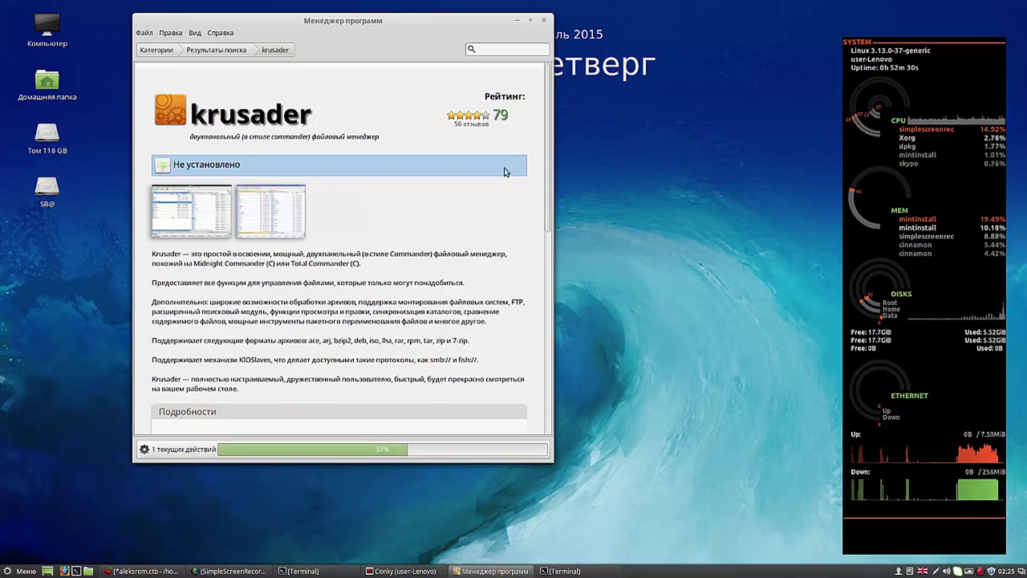
{"action": "left_click_drag", "start_coordinate": [459, 29], "coordinate": [420, 22]}
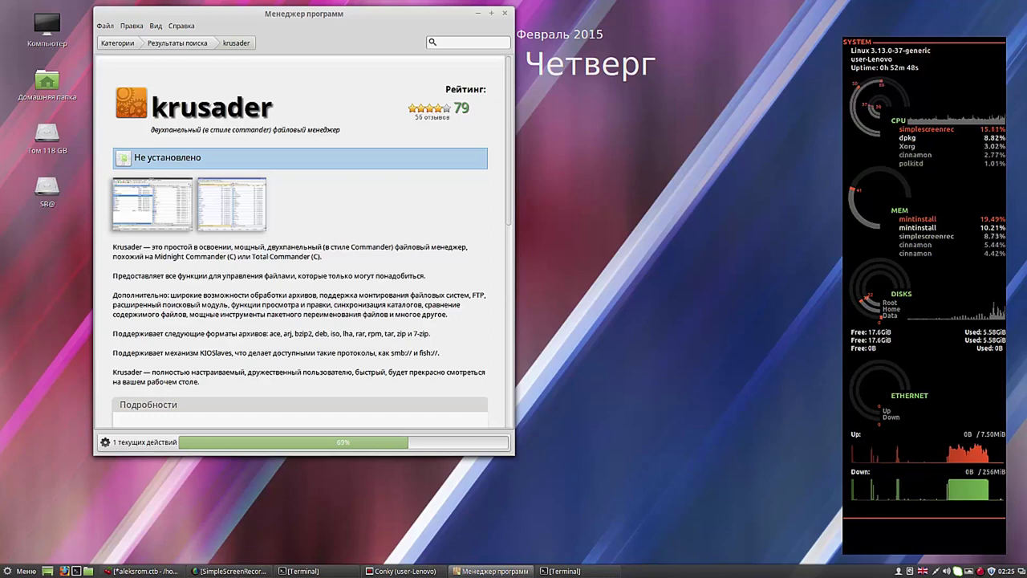
Step: Maximize the Conky clock widget window from its taskbar menu
{"action": "right_click", "coordinate": [408, 572]}
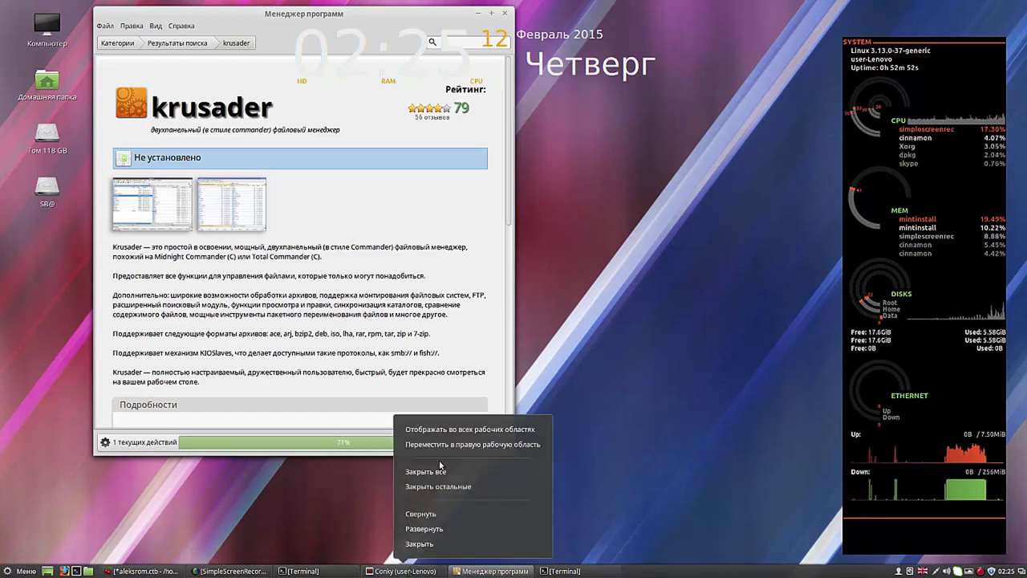
{"action": "left_click", "coordinate": [432, 529]}
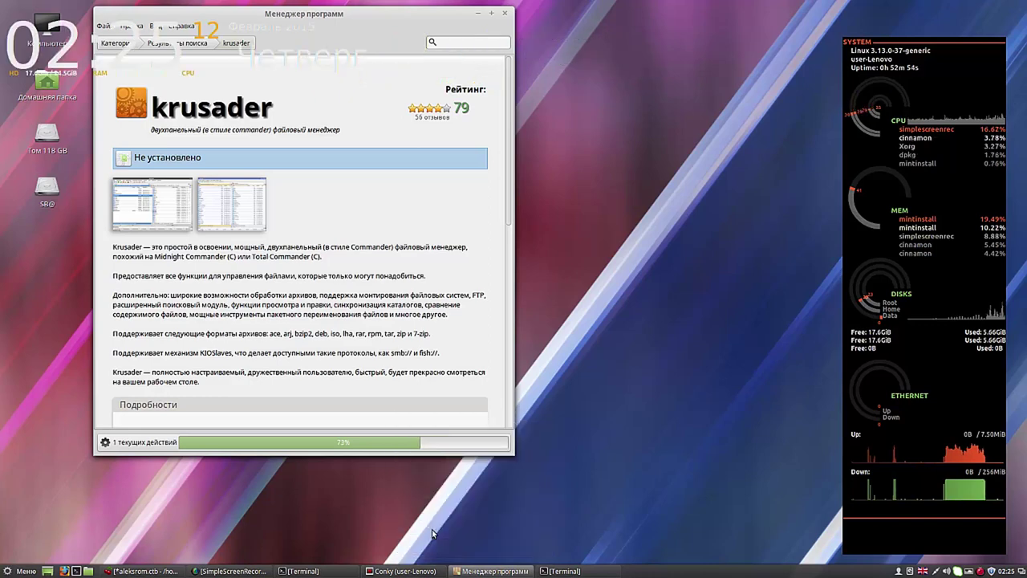
{"action": "left_click", "coordinate": [480, 17]}
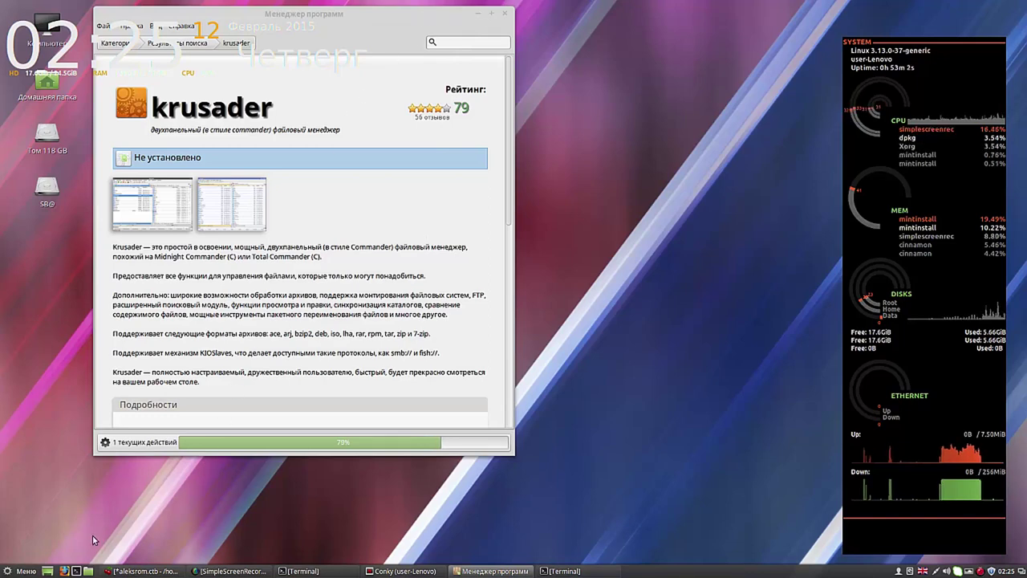
Step: Launch Conky Manager, turn off the Seamod widget, and preview then stop the Gotham clock
{"action": "left_click", "coordinate": [28, 572]}
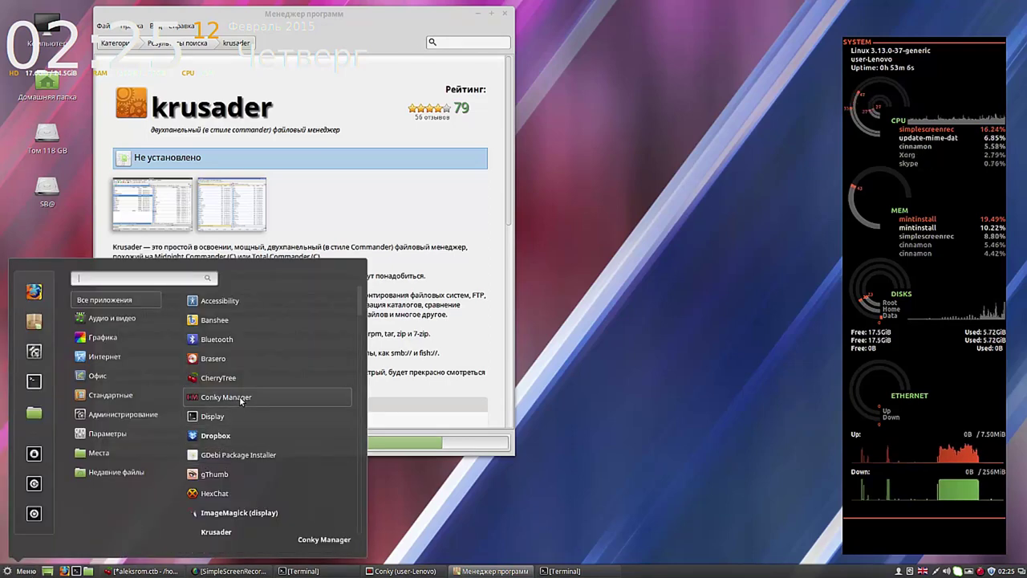
{"action": "left_click", "coordinate": [229, 396]}
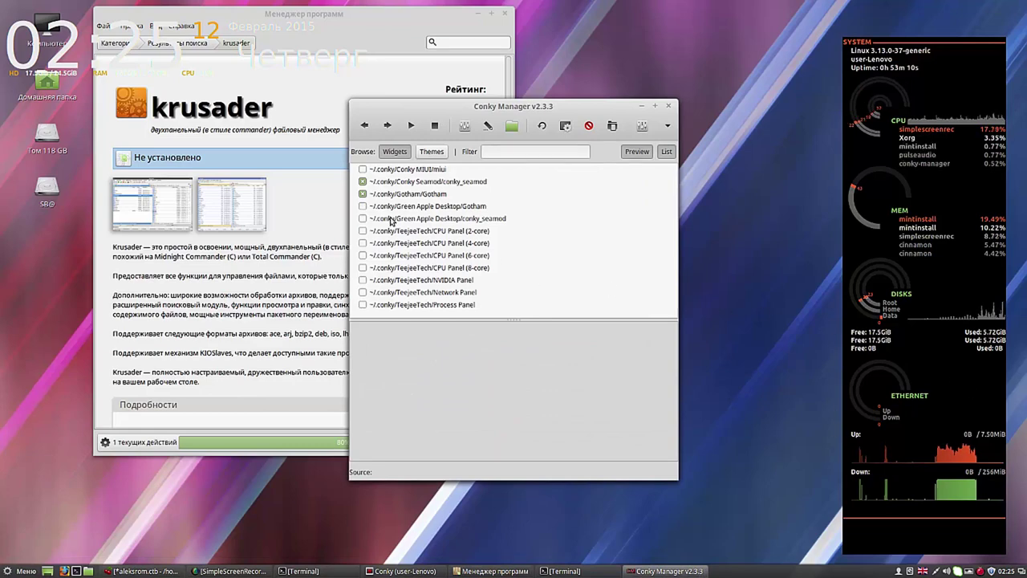
{"action": "left_click", "coordinate": [362, 183]}
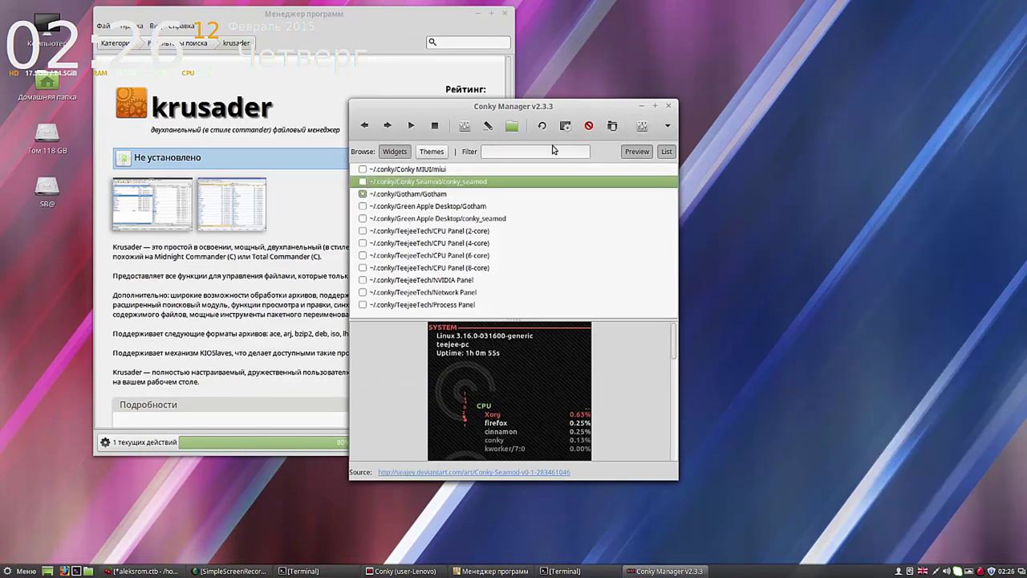
{"action": "left_click", "coordinate": [421, 195]}
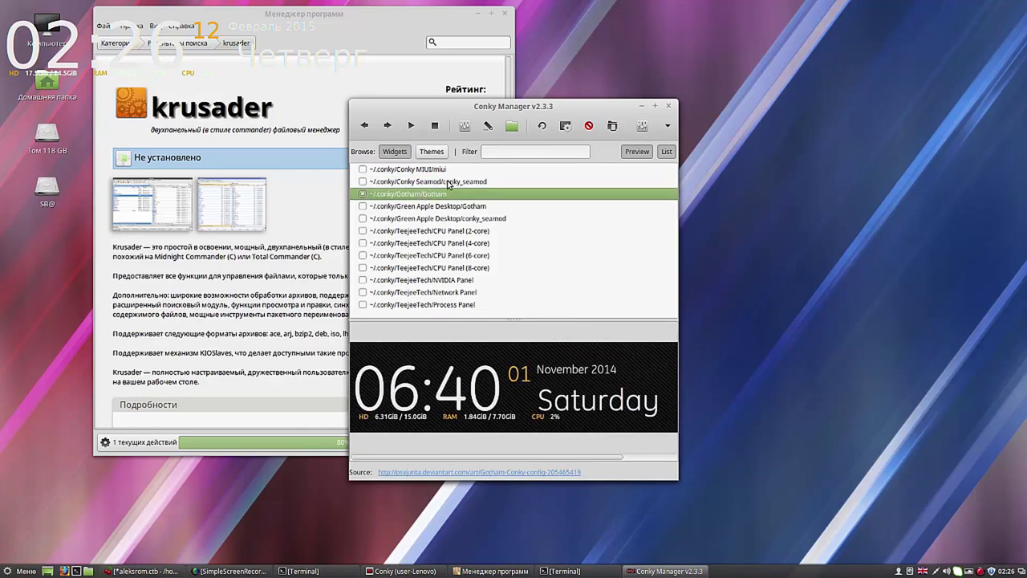
{"action": "left_click", "coordinate": [362, 195]}
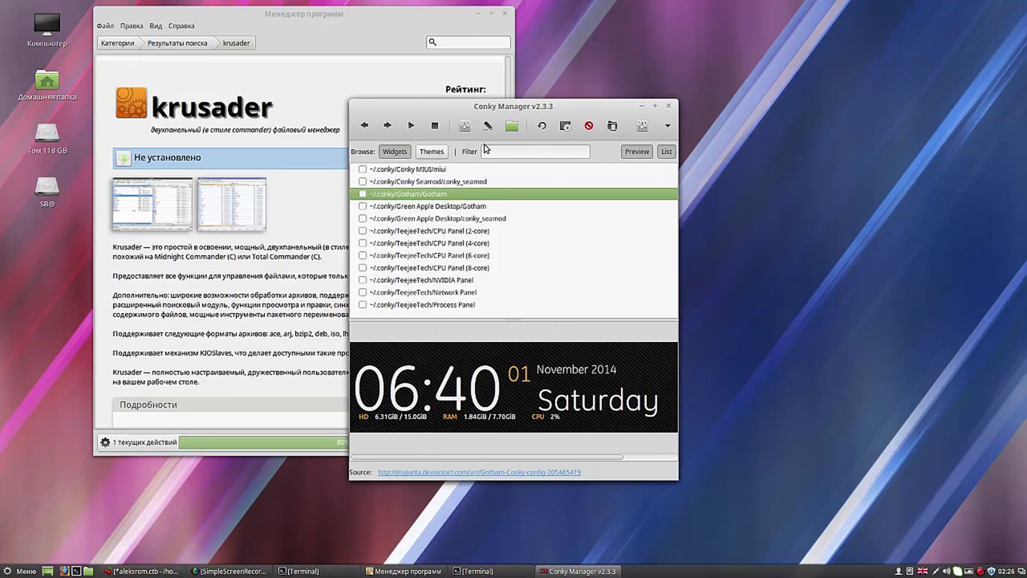
Step: Set the Gotham widget alignment to Top Right, apply it, and close Conky Manager
{"action": "left_click", "coordinate": [465, 126]}
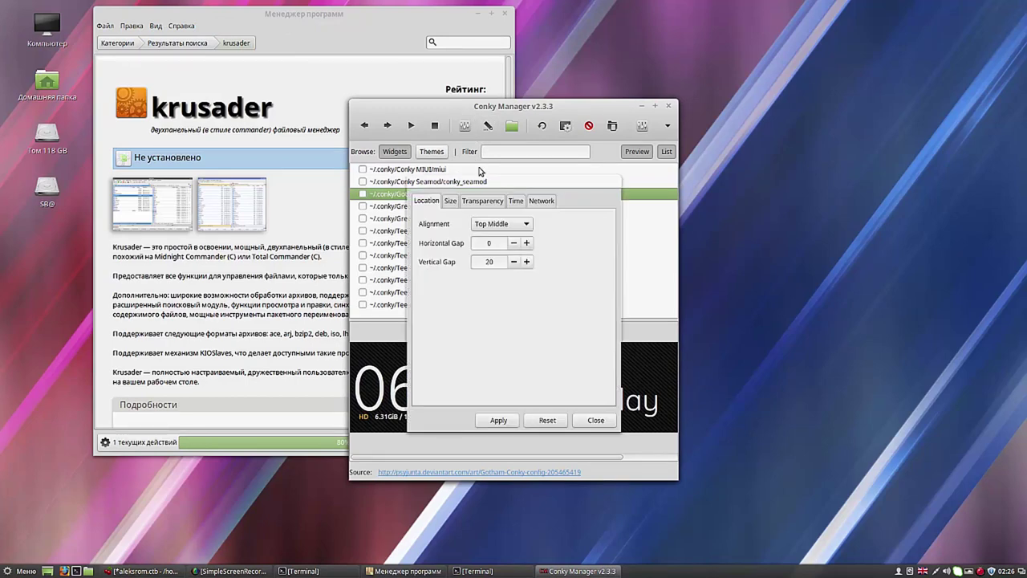
{"action": "left_click", "coordinate": [529, 224]}
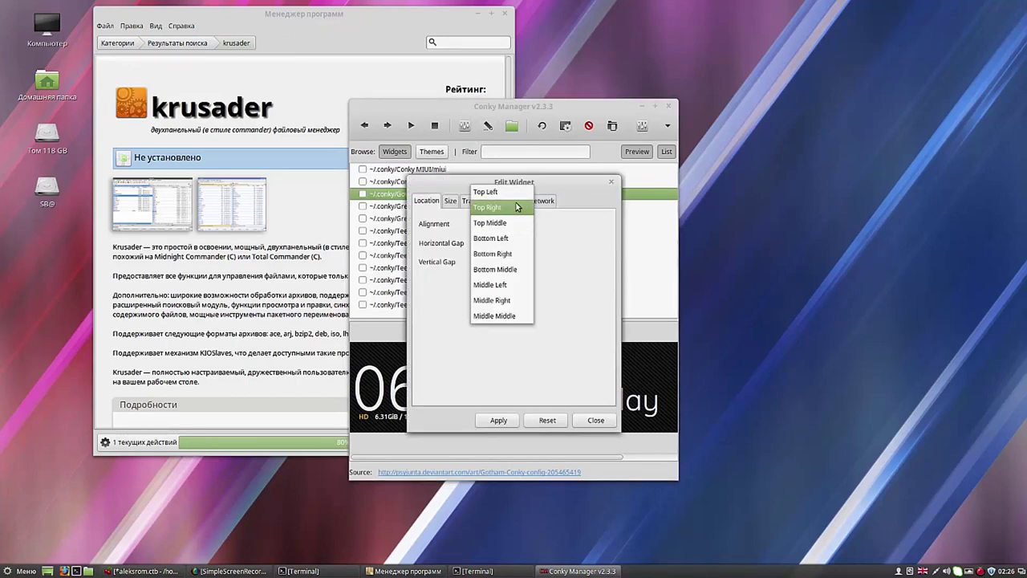
{"action": "left_click", "coordinate": [515, 208]}
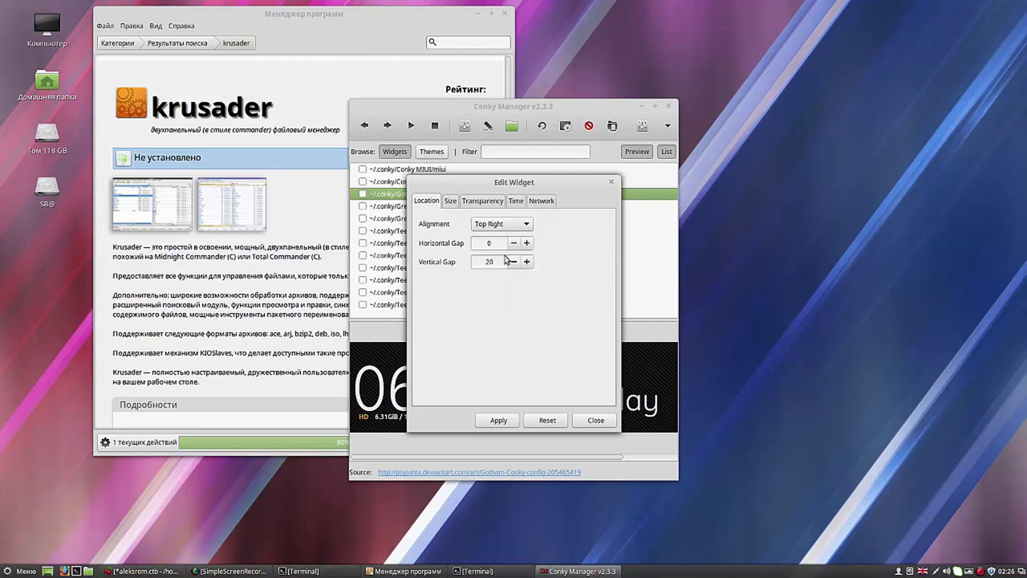
{"action": "left_click", "coordinate": [499, 420]}
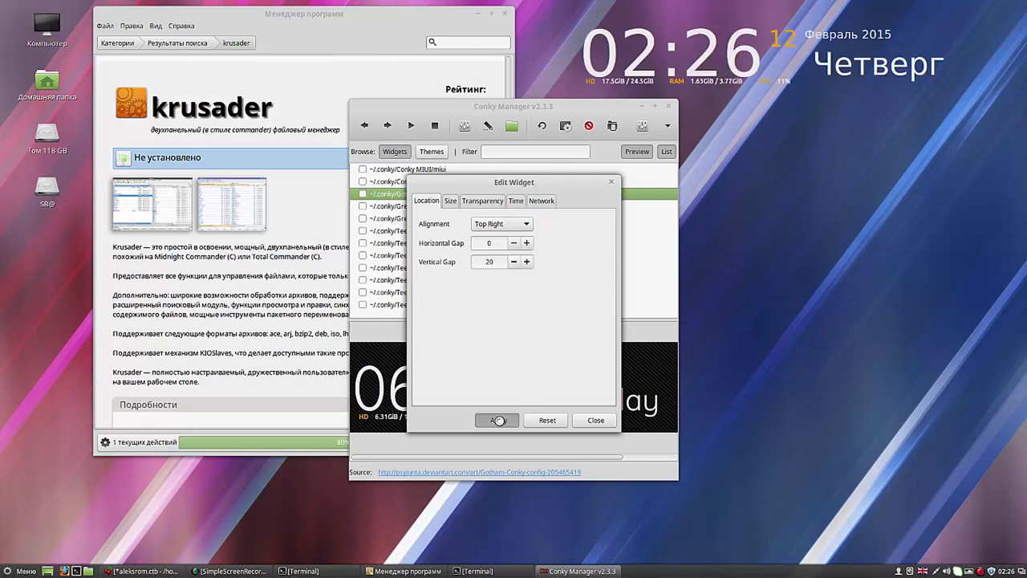
{"action": "left_click", "coordinate": [596, 421]}
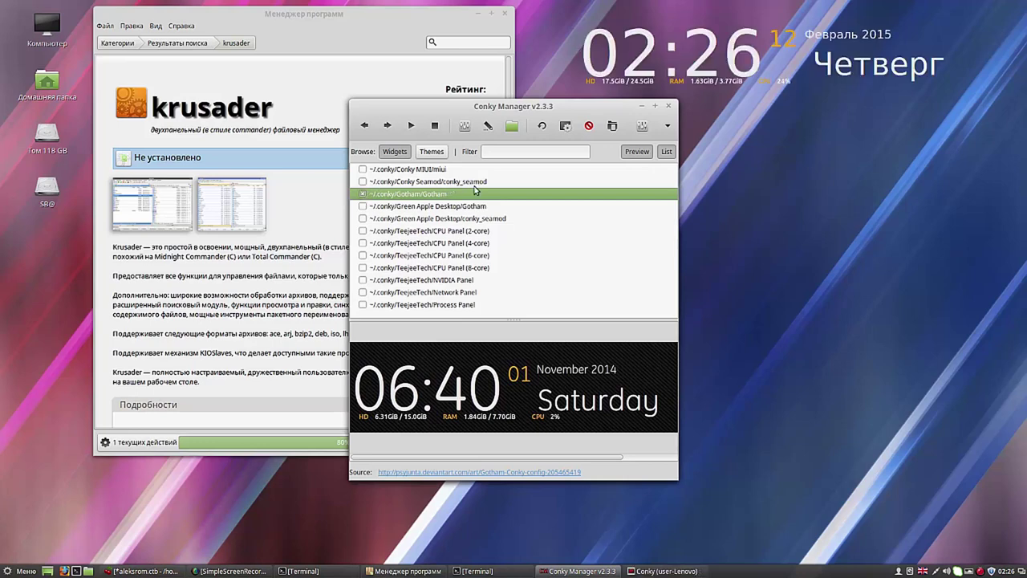
{"action": "left_click", "coordinate": [670, 107]}
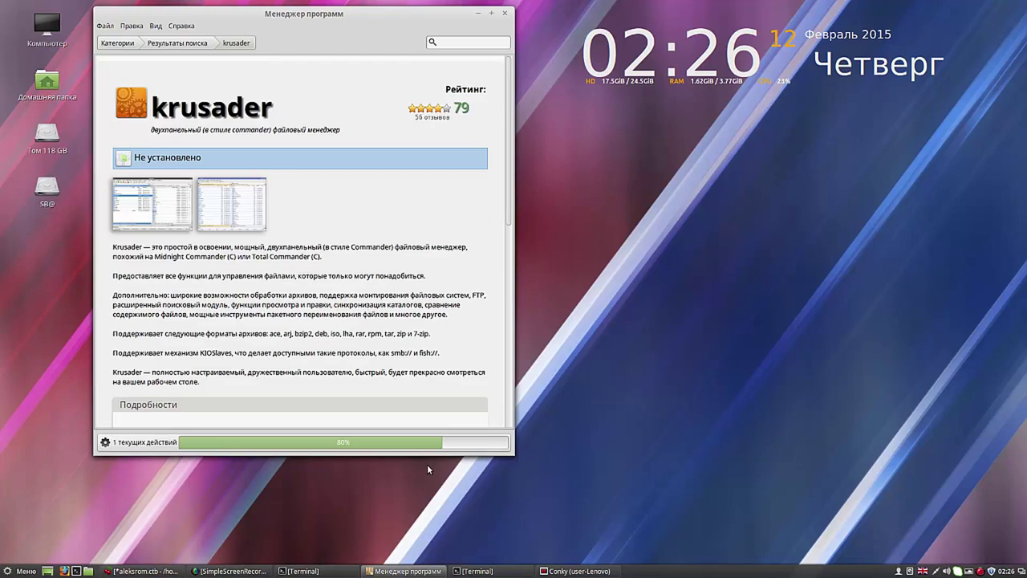
Step: Switch the Cinnamon panel layout to Перевёрнутое, the flipped arrangement with the panel on top
{"action": "left_click_drag", "start_coordinate": [423, 17], "coordinate": [398, 15]}
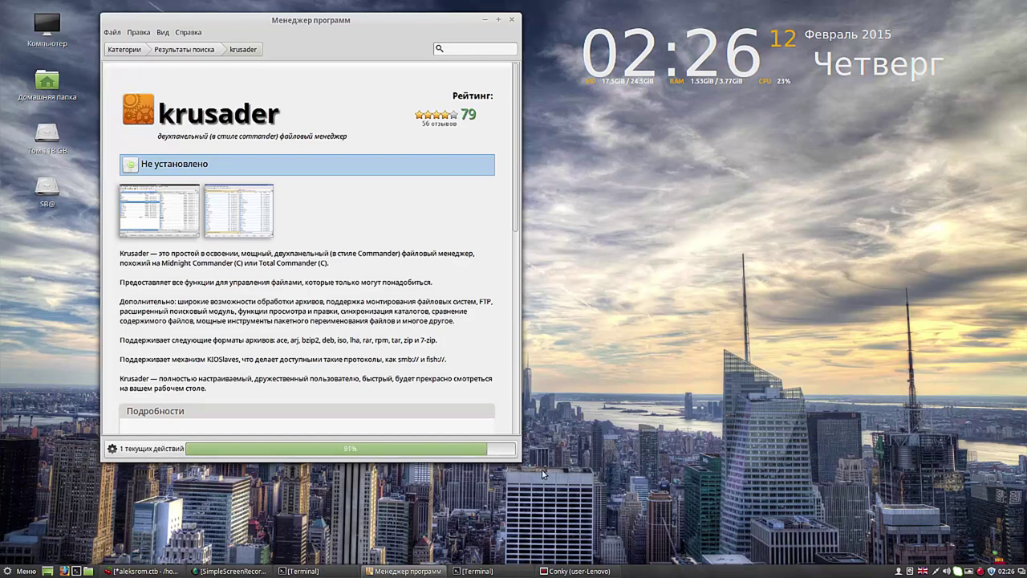
{"action": "right_click", "coordinate": [766, 573]}
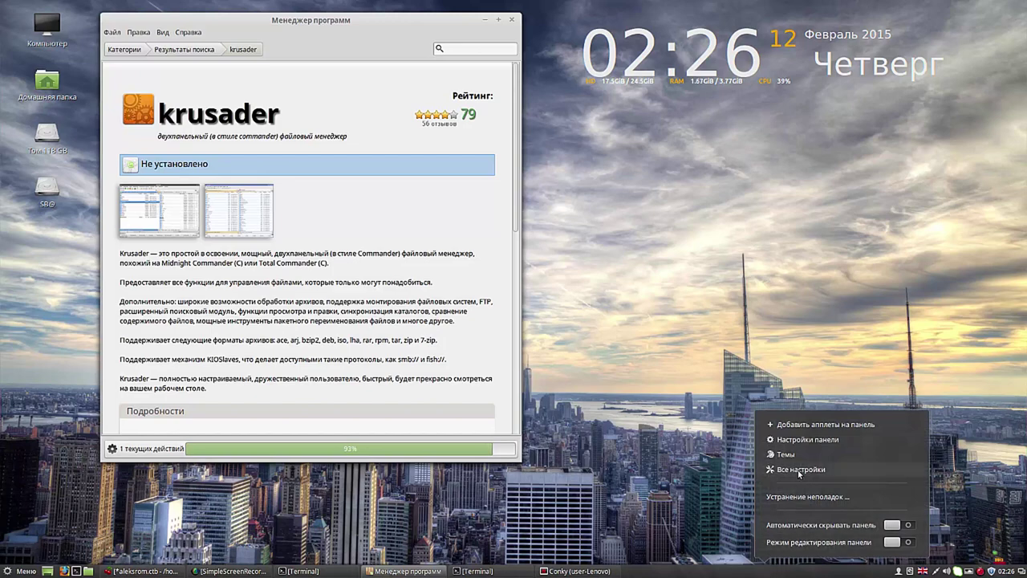
{"action": "left_click", "coordinate": [810, 439]}
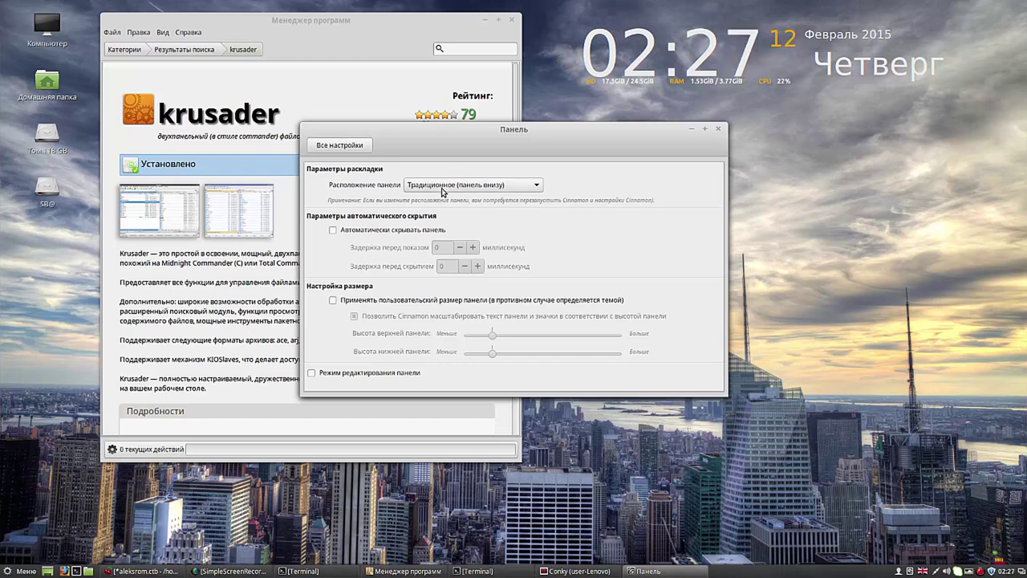
{"action": "left_click", "coordinate": [536, 187]}
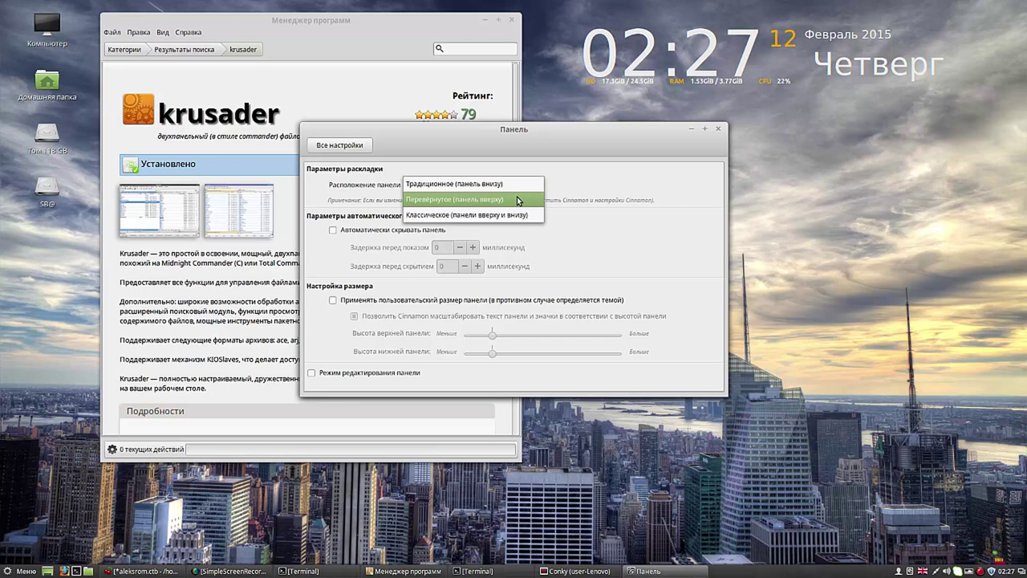
{"action": "left_click", "coordinate": [519, 200]}
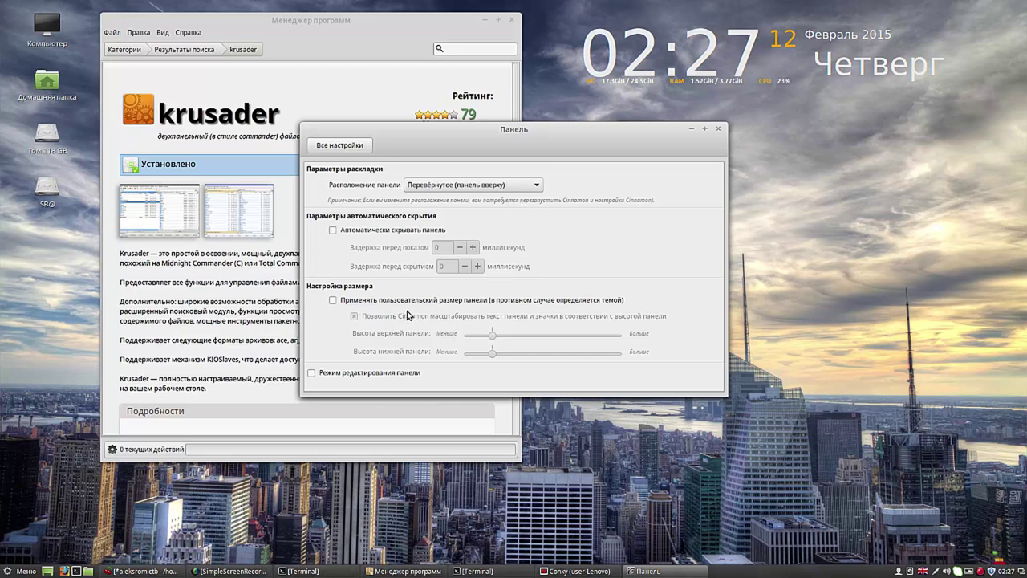
Step: Enable a custom panel size, make the top panel taller, and close Panel Settings
{"action": "left_click", "coordinate": [333, 300]}
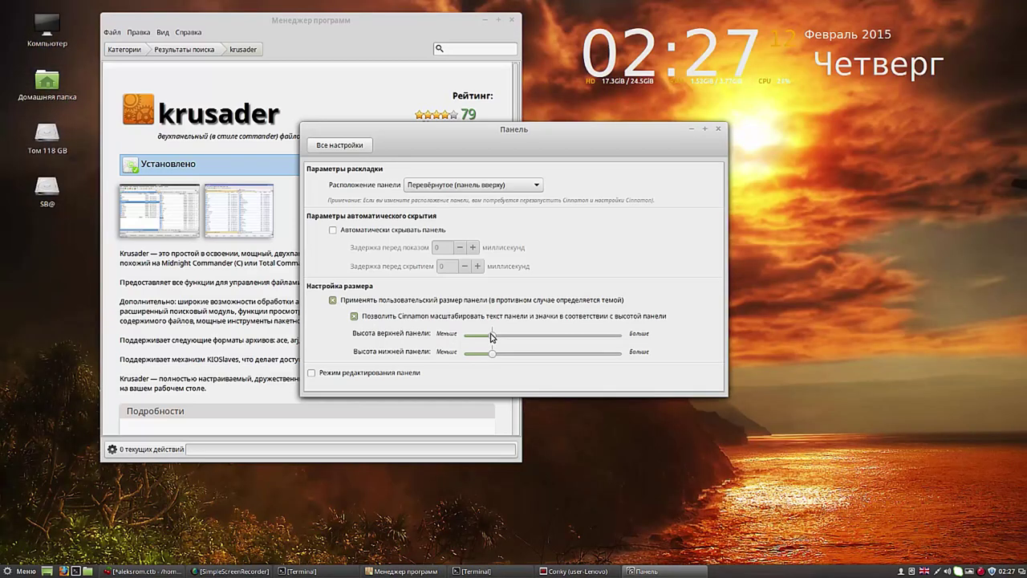
{"action": "left_click_drag", "start_coordinate": [492, 337], "coordinate": [512, 340]}
{"action": "left_click", "coordinate": [313, 373]}
{"action": "left_click", "coordinate": [313, 374]}
{"action": "left_click", "coordinate": [718, 129]}
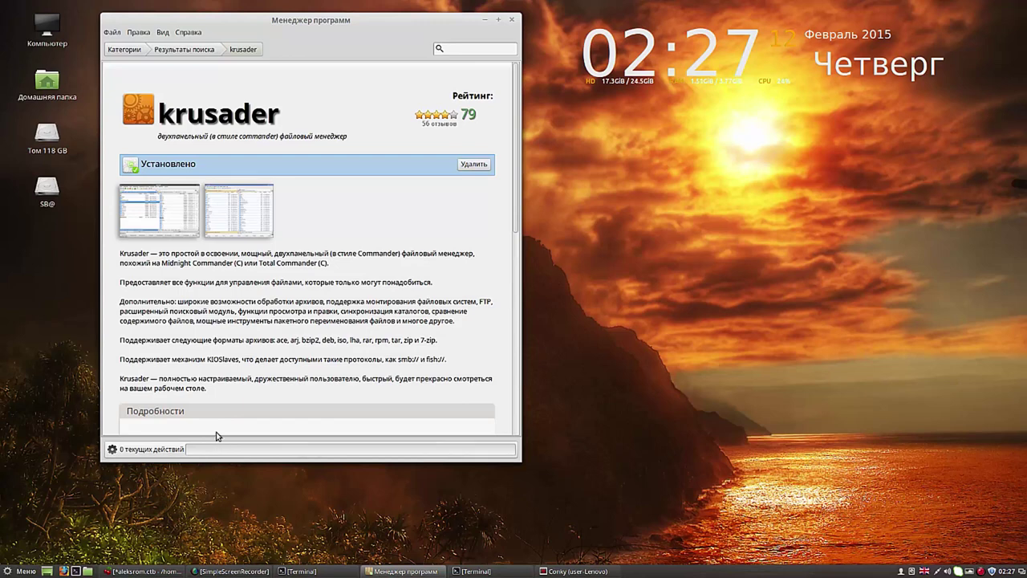
Step: Close Software Manager and launch Krusader by searching 'kr' in the application menu
{"action": "left_click", "coordinate": [513, 21]}
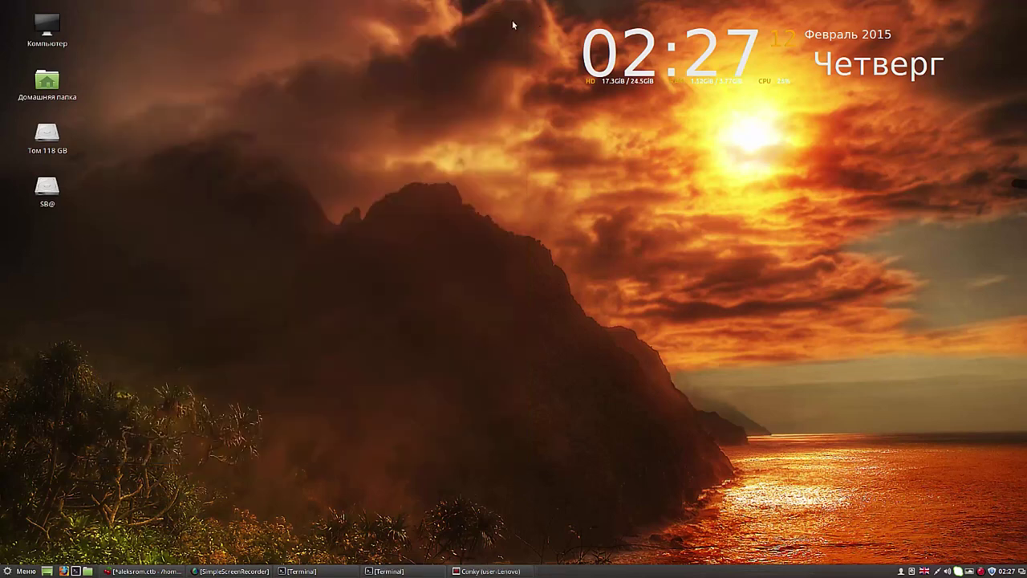
{"action": "left_click", "coordinate": [19, 571]}
{"action": "mouse_move", "coordinate": [117, 471]}
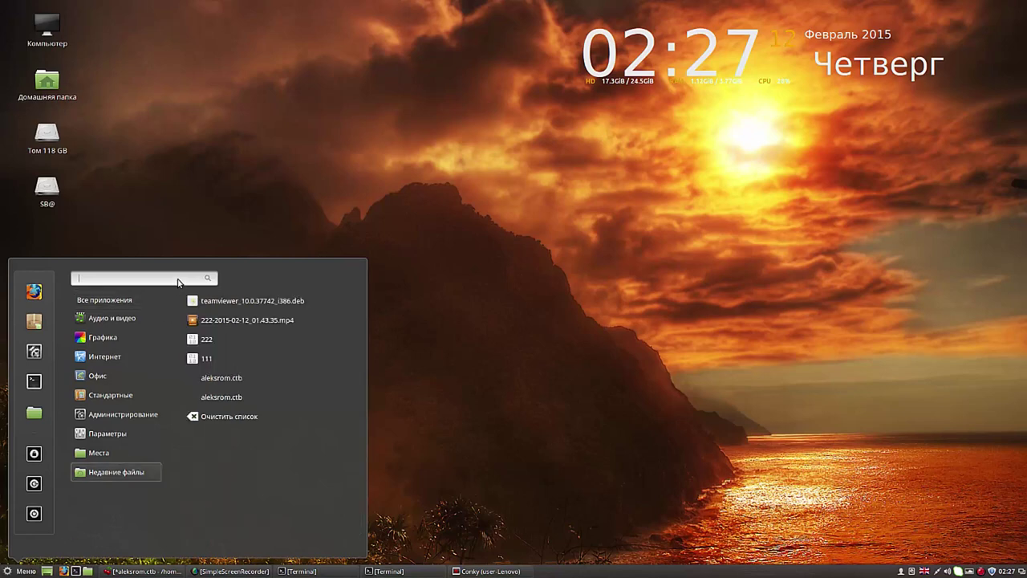
{"action": "type", "text": "kr"}
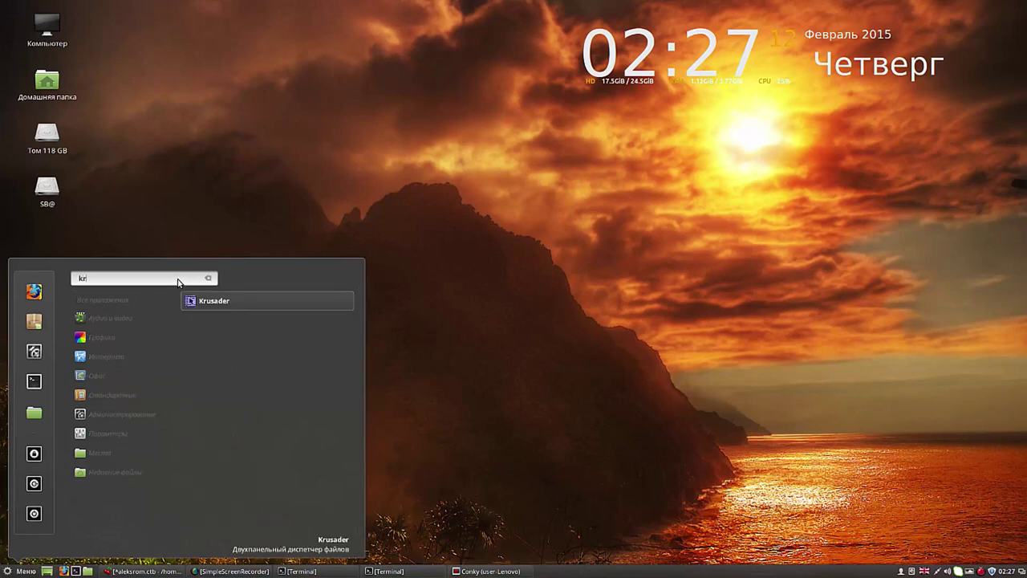
{"action": "left_click", "coordinate": [228, 303]}
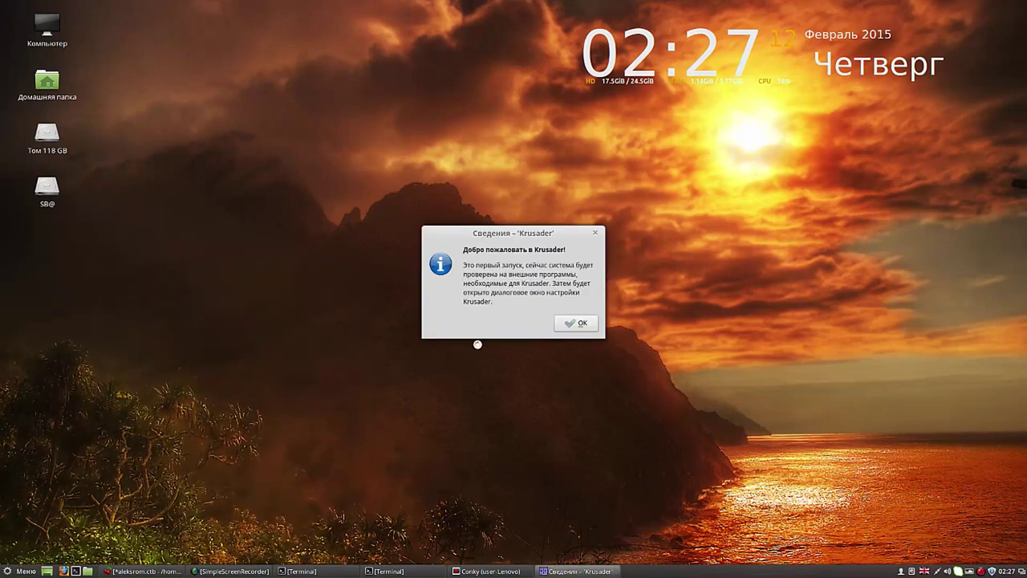
Step: Accept Krusader's welcome, tools and archivers dialogs, close setup, and open the Сервис menu
{"action": "left_click", "coordinate": [576, 324]}
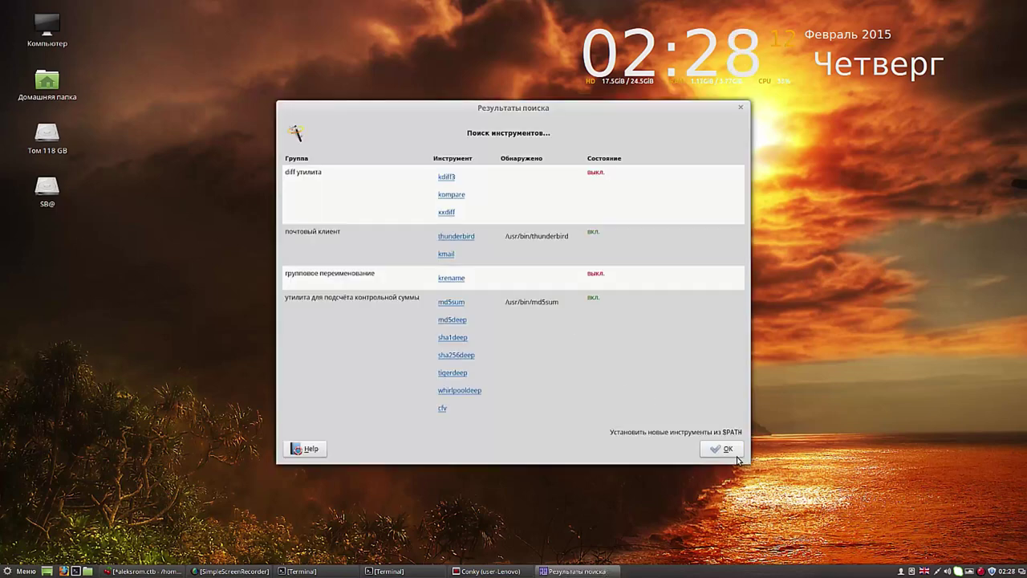
{"action": "left_click", "coordinate": [726, 452]}
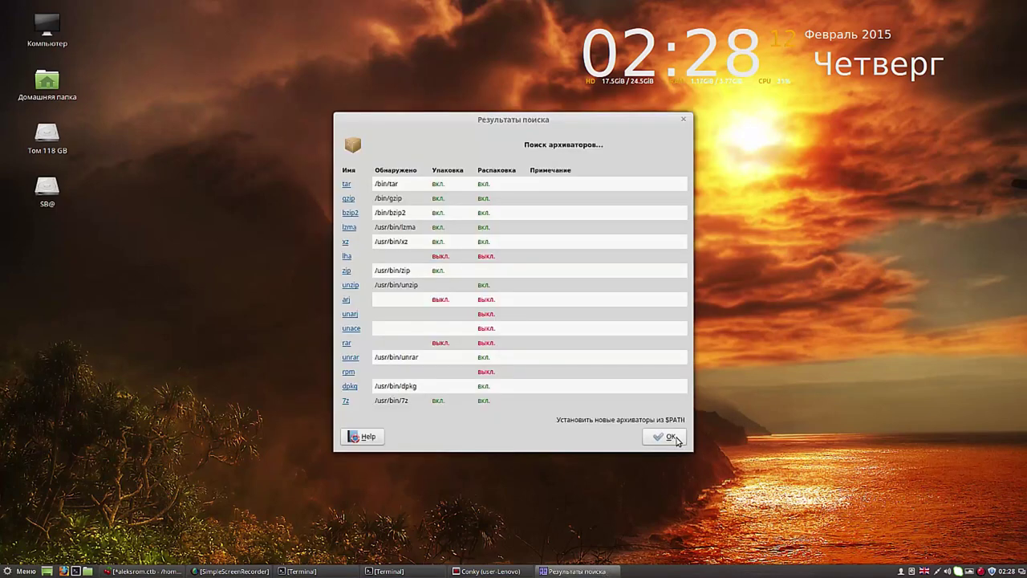
{"action": "left_click", "coordinate": [677, 438]}
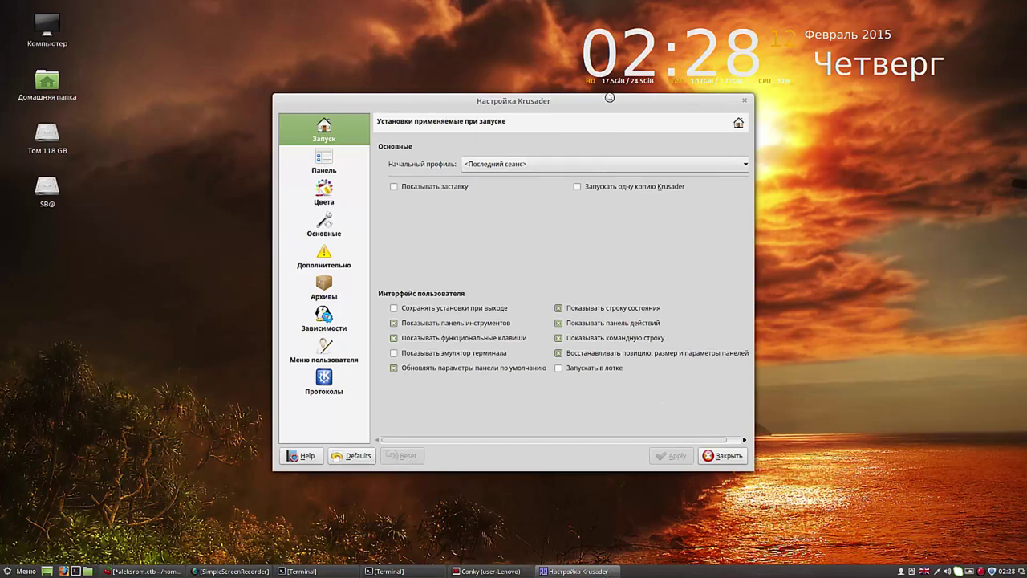
{"action": "left_click", "coordinate": [722, 455]}
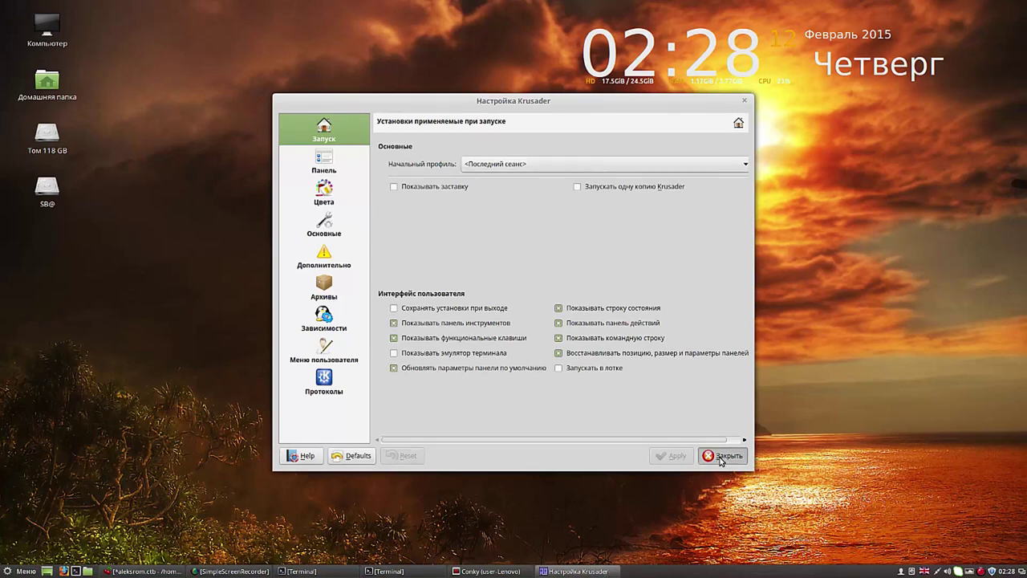
{"action": "left_click_drag", "start_coordinate": [407, 18], "coordinate": [547, 66]}
{"action": "left_click", "coordinate": [346, 76]}
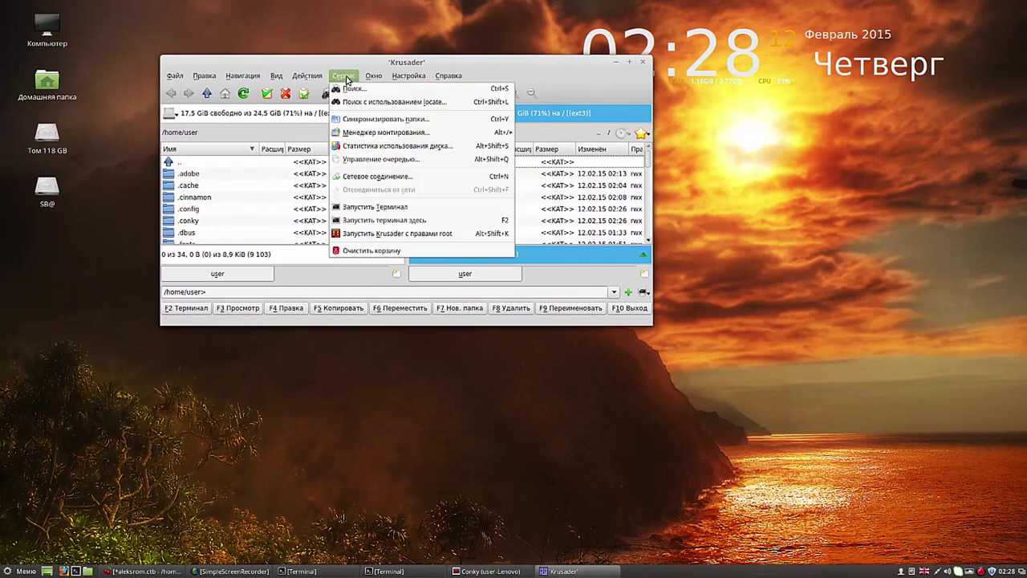
Step: Start Krusader as root, enter the password, accept its first-run dialogs, and enlarge the window
{"action": "left_click", "coordinate": [373, 234]}
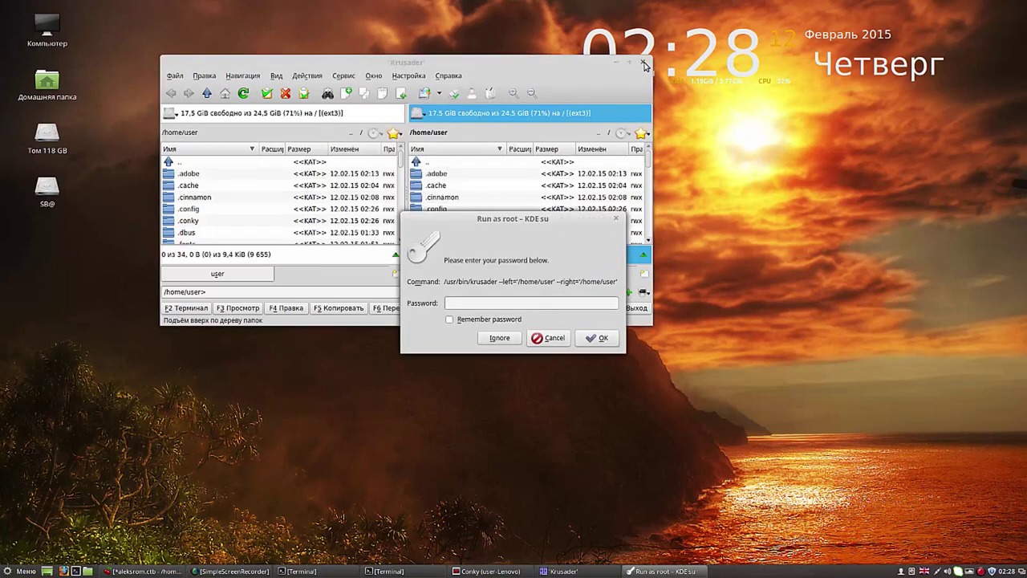
{"action": "left_click", "coordinate": [643, 62]}
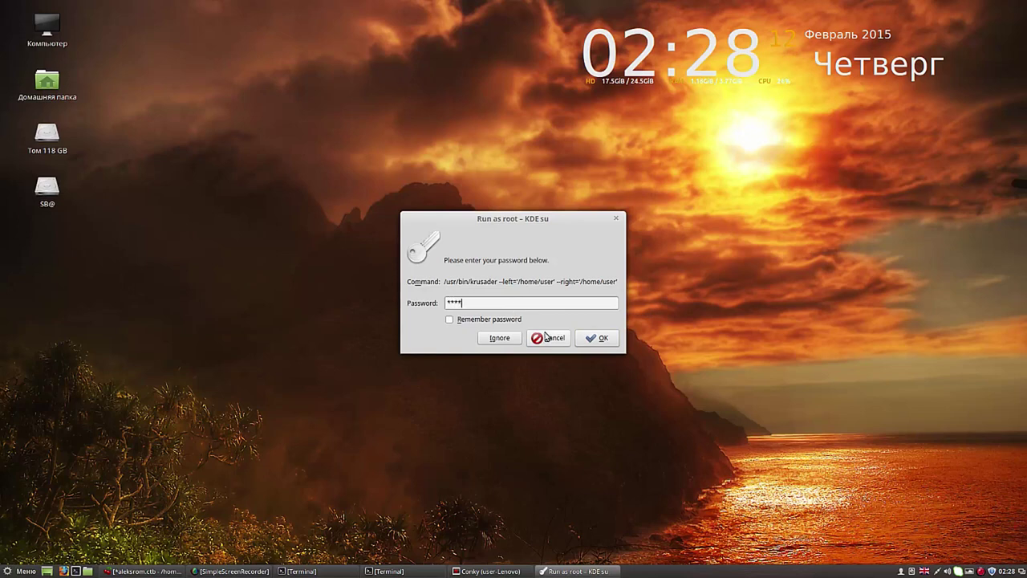
{"action": "left_click", "coordinate": [596, 338]}
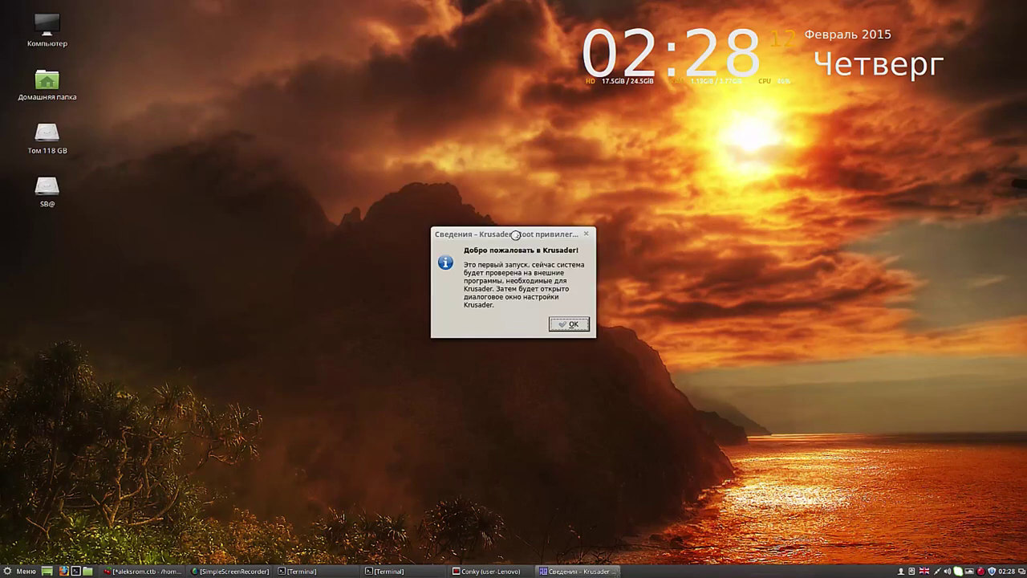
{"action": "left_click", "coordinate": [565, 325]}
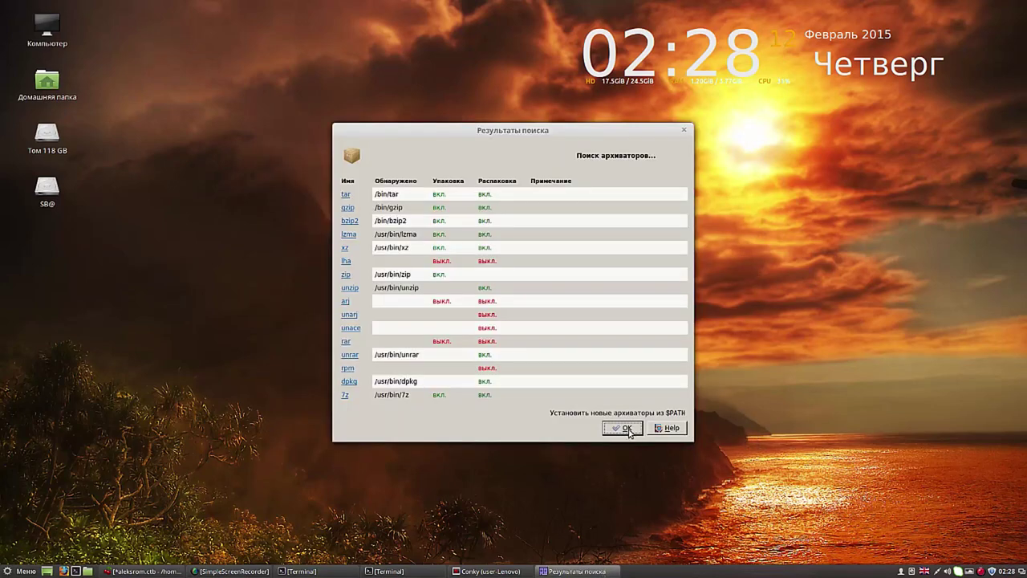
{"action": "left_click", "coordinate": [630, 430]}
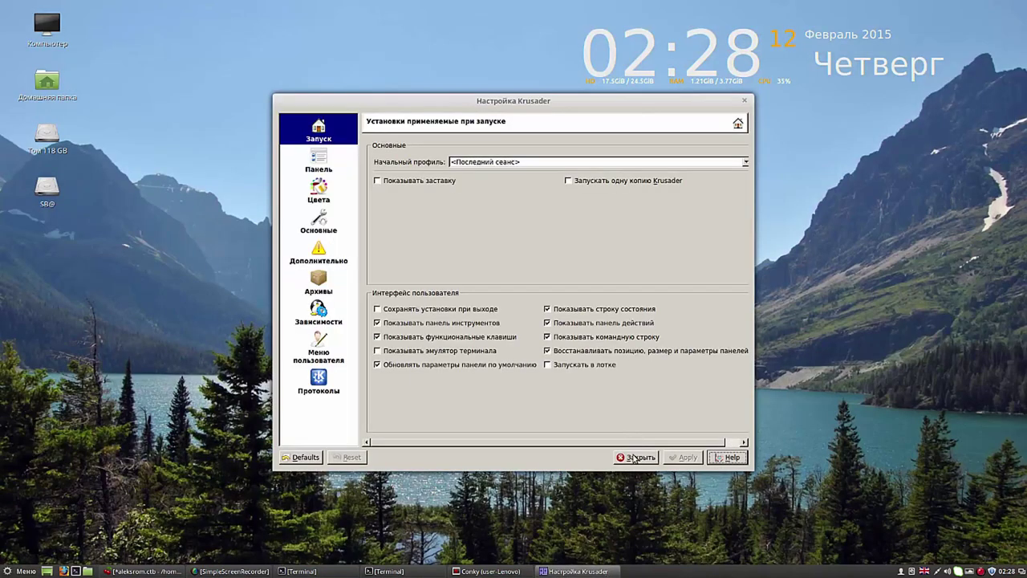
{"action": "left_click", "coordinate": [634, 457]}
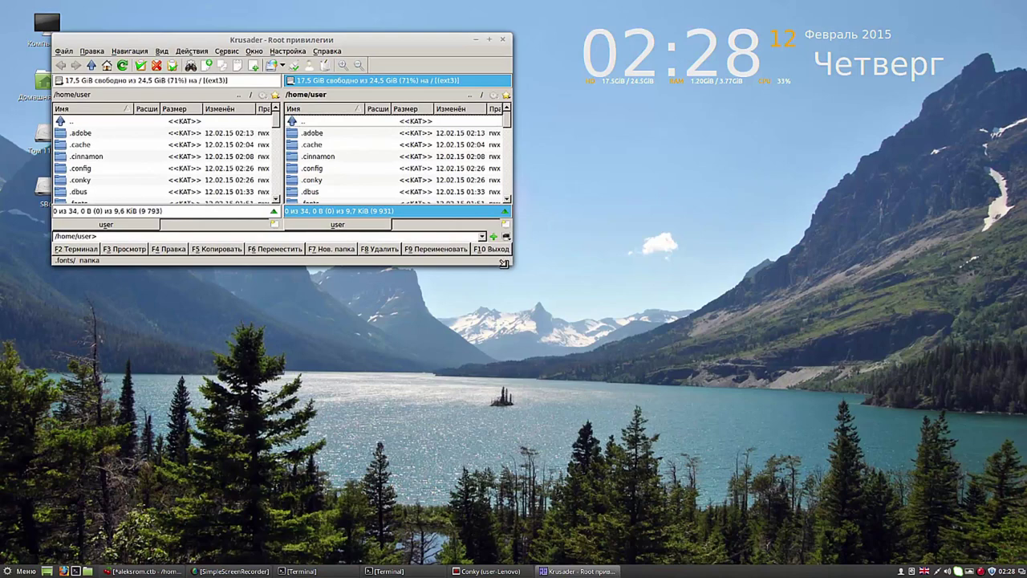
{"action": "left_click_drag", "start_coordinate": [504, 263], "coordinate": [701, 468]}
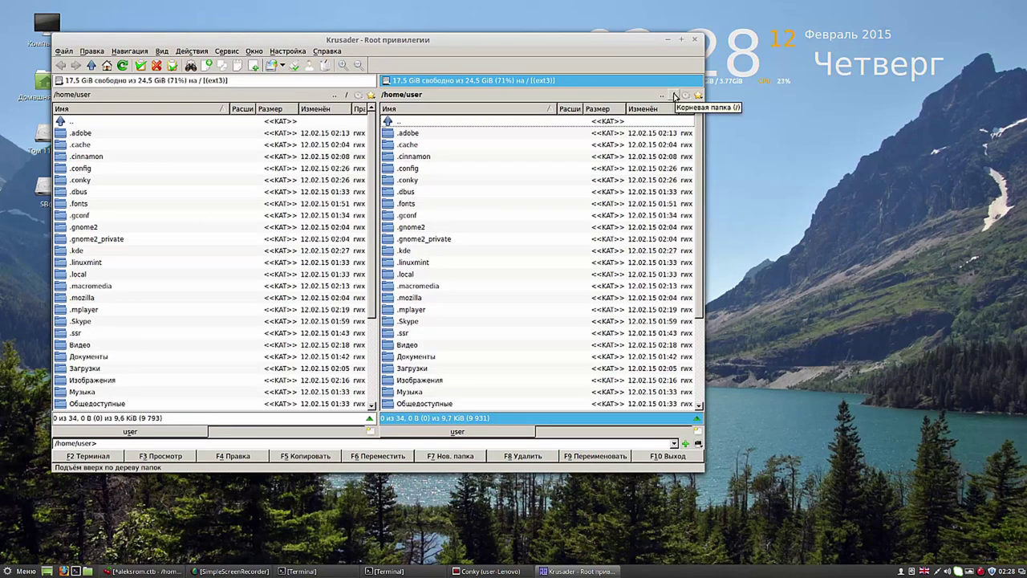
Step: Navigate the right panel from / through usr and share into /usr/share/backgrounds
{"action": "left_click", "coordinate": [674, 96]}
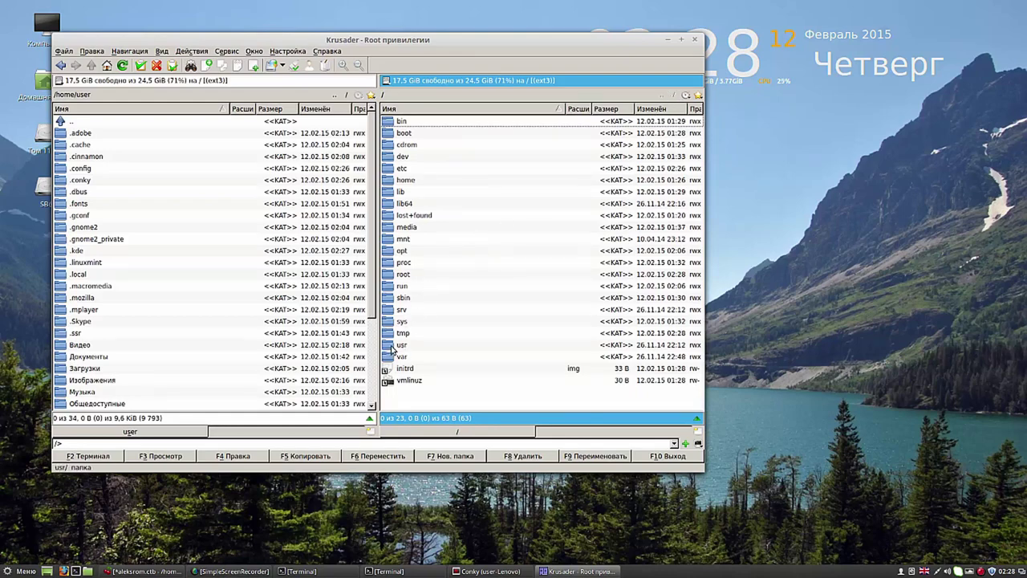
{"action": "double_click", "coordinate": [393, 348]}
{"action": "left_click", "coordinate": [390, 204]}
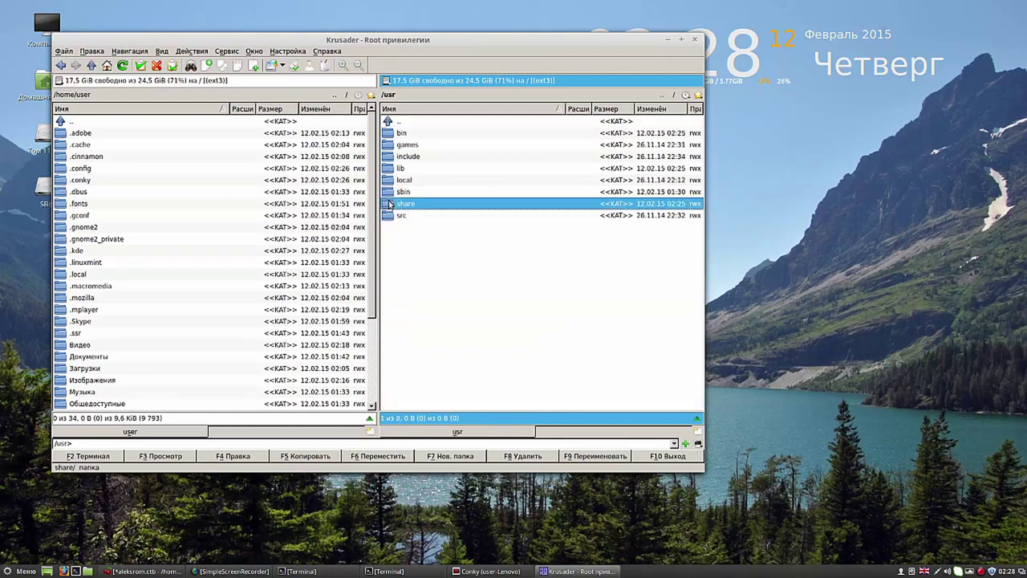
{"action": "double_click", "coordinate": [390, 204]}
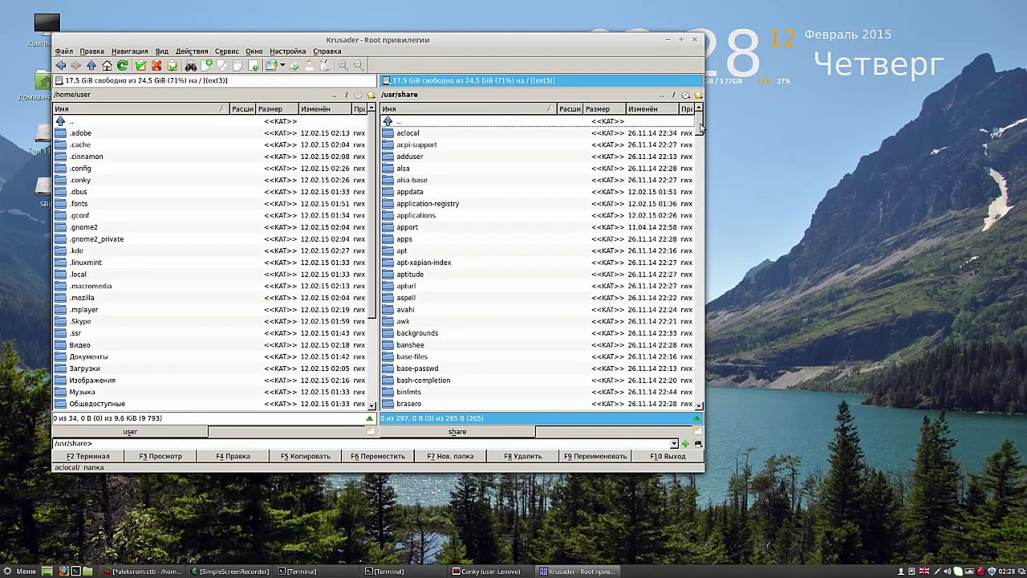
{"action": "double_click", "coordinate": [394, 338]}
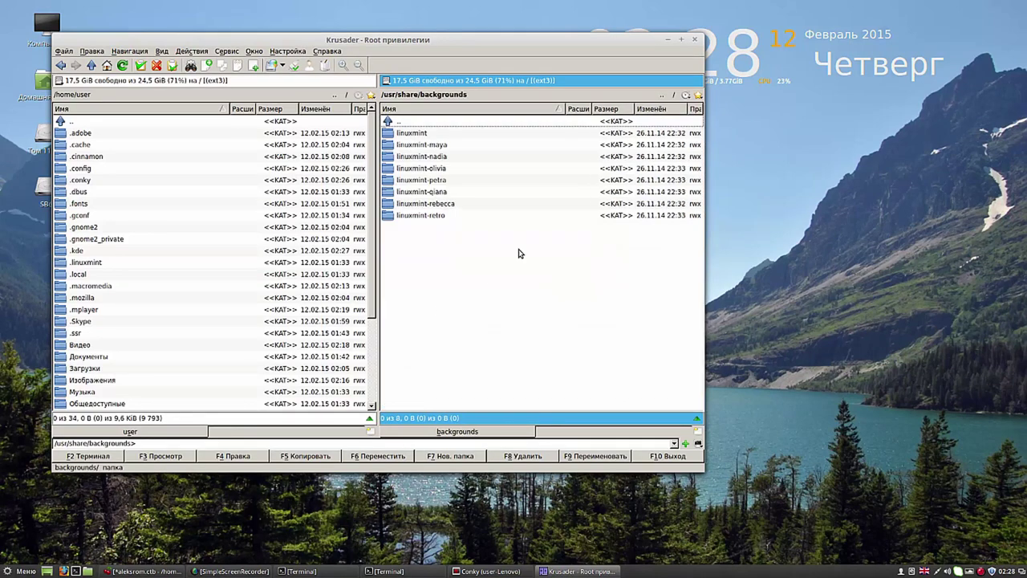
{"action": "left_click", "coordinate": [666, 96]}
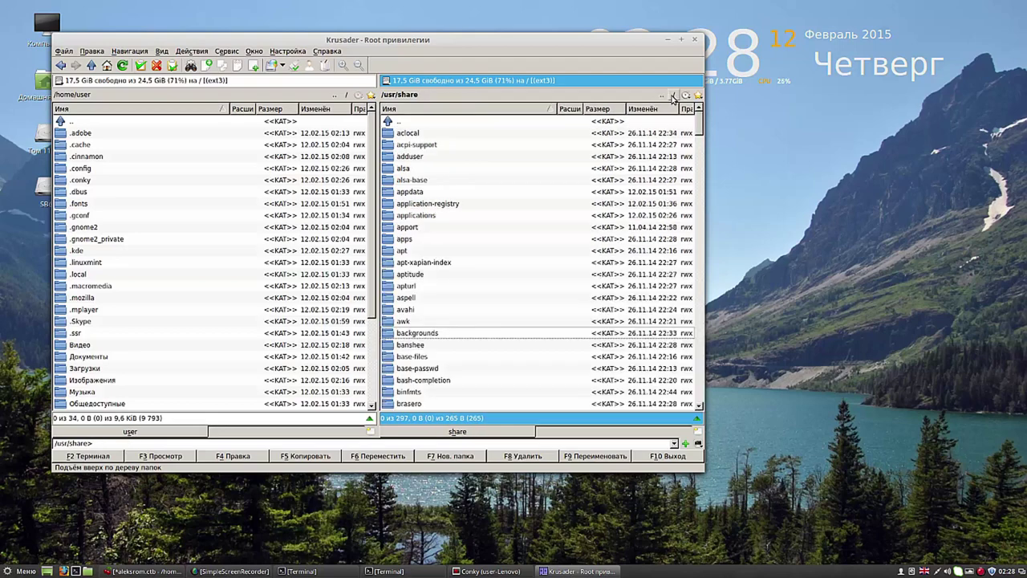
{"action": "left_click_drag", "start_coordinate": [701, 130], "coordinate": [700, 399]}
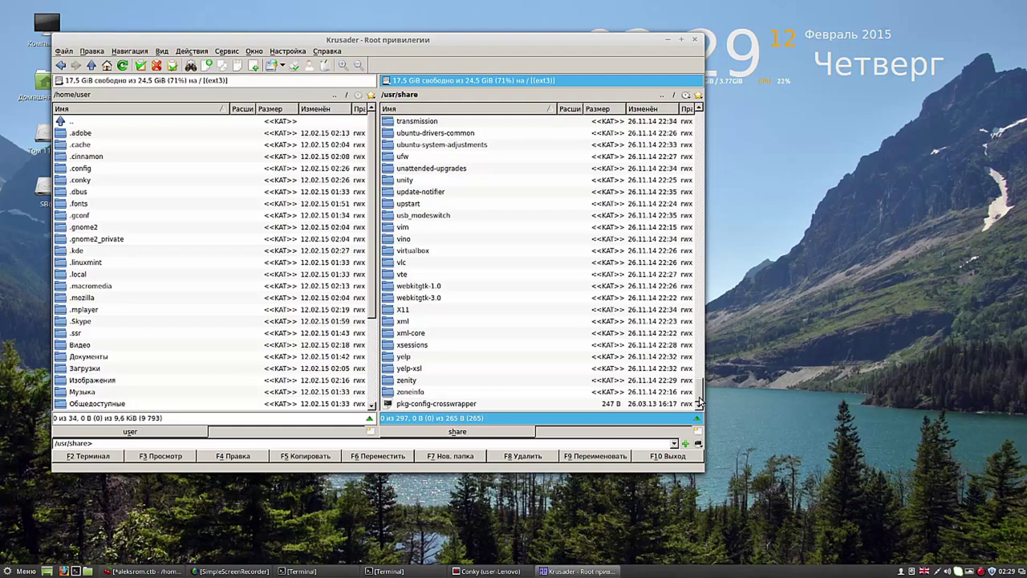
{"action": "left_click_drag", "start_coordinate": [700, 401], "coordinate": [687, 127]}
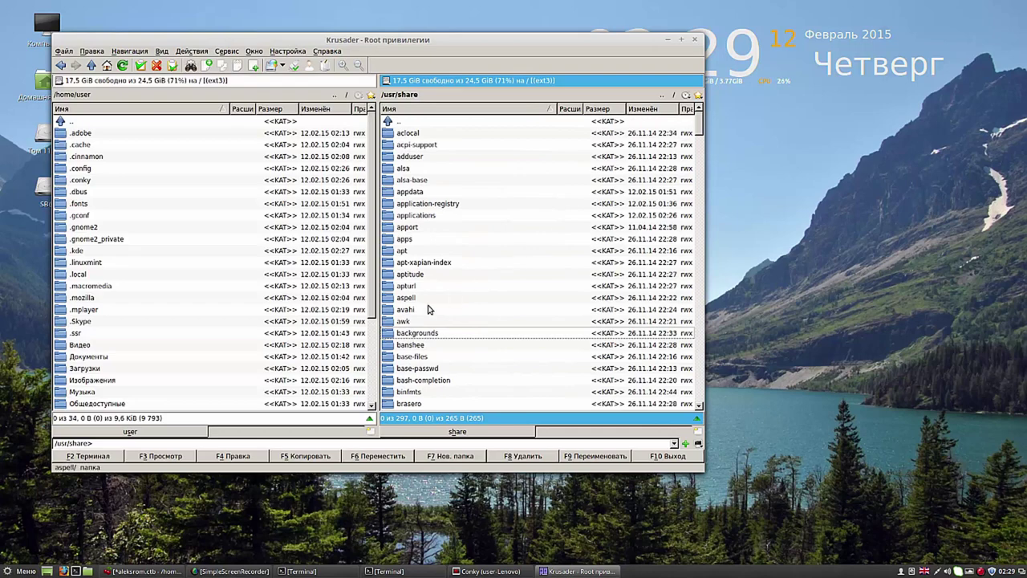
{"action": "double_click", "coordinate": [394, 334]}
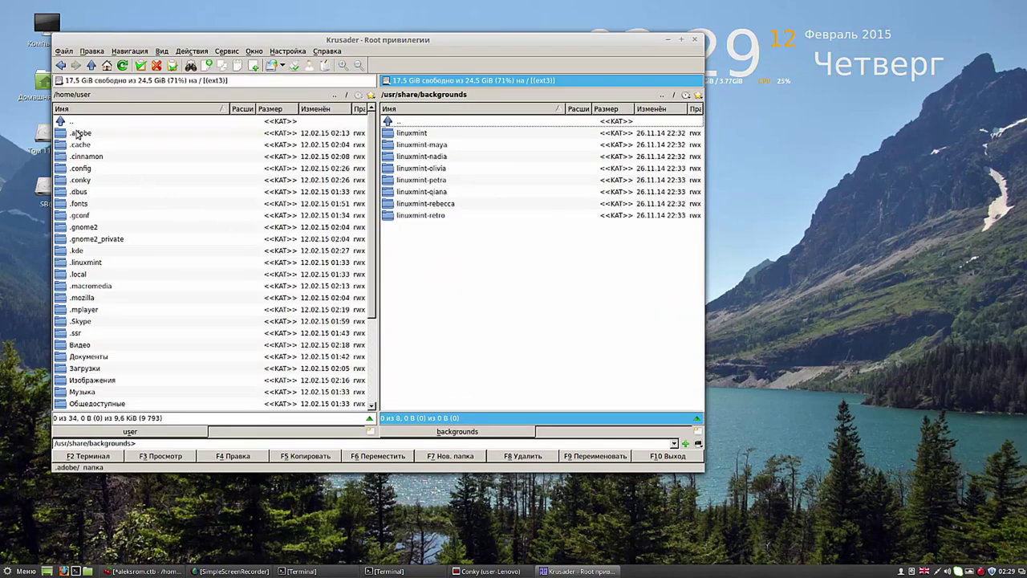
{"action": "left_click", "coordinate": [60, 83]}
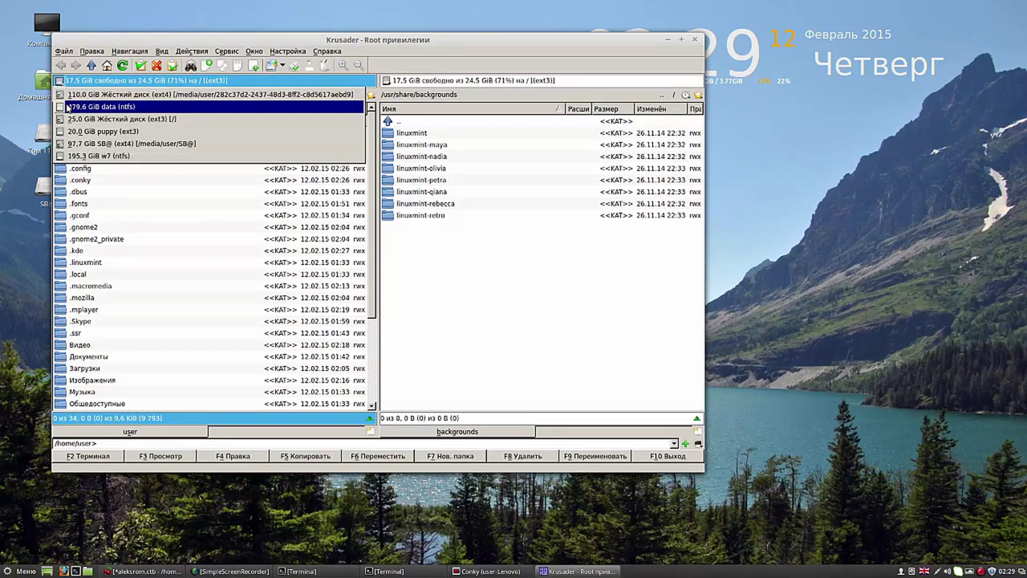
Step: Copy the wallpapers folder from /media/root/data/images into /usr/share/backgrounds and open the copy
{"action": "left_click", "coordinate": [68, 106]}
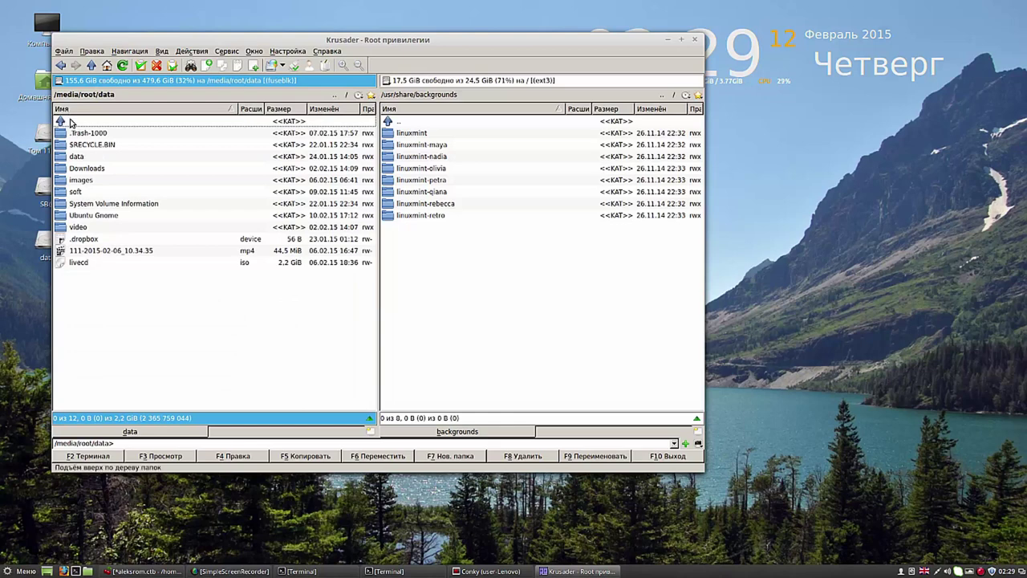
{"action": "double_click", "coordinate": [64, 181]}
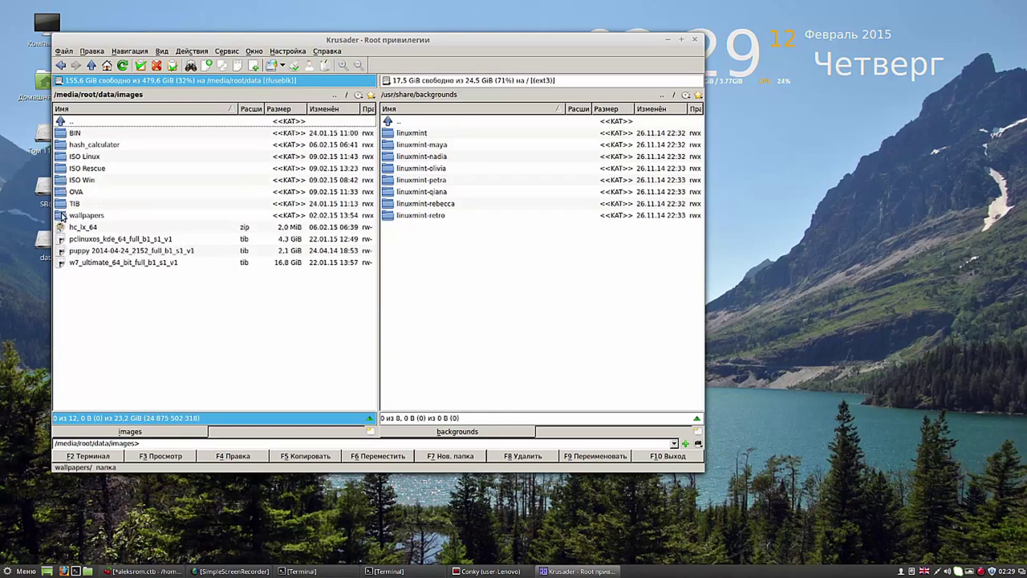
{"action": "left_click", "coordinate": [64, 215]}
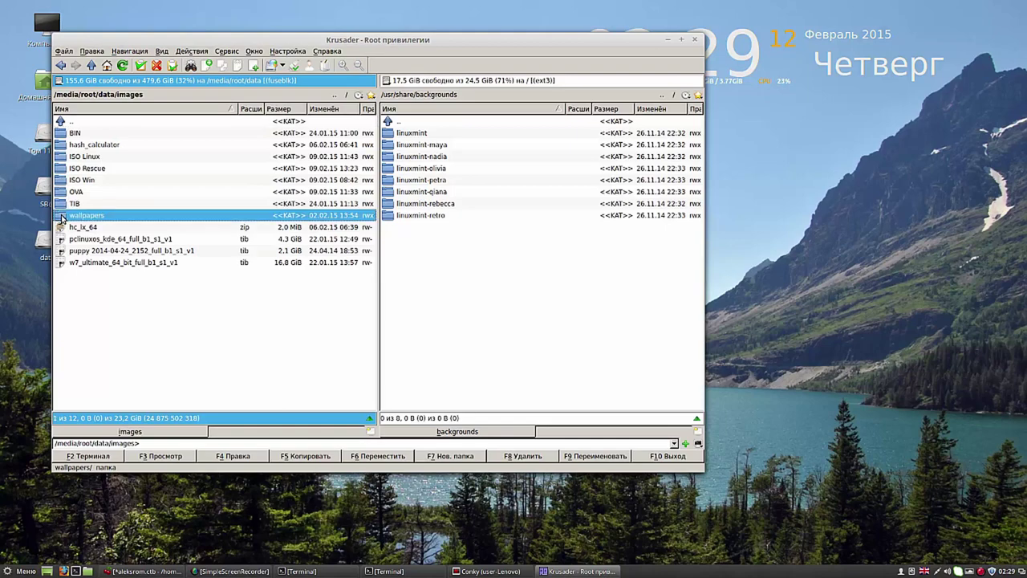
{"action": "left_click", "coordinate": [306, 456]}
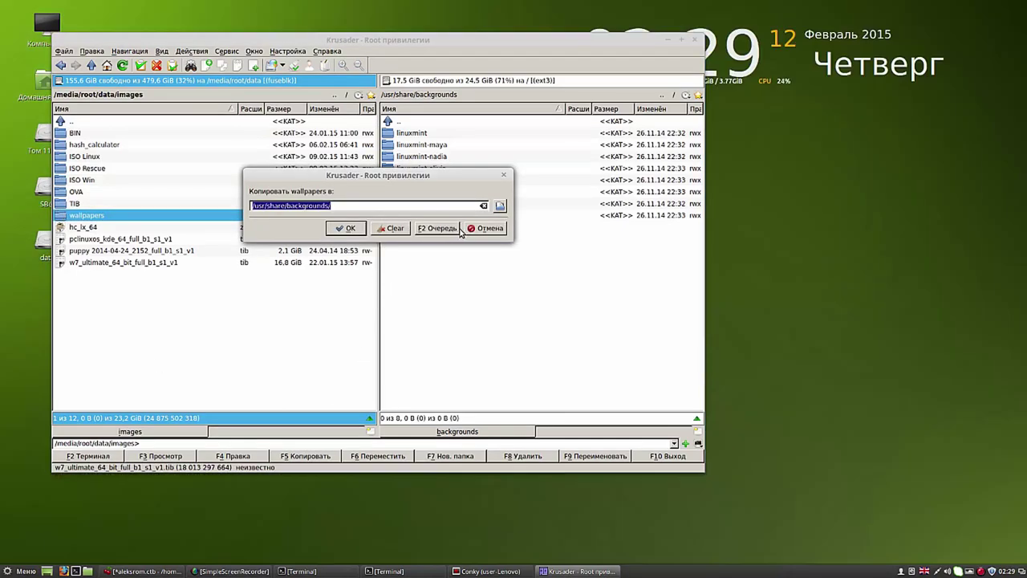
{"action": "left_click", "coordinate": [351, 229]}
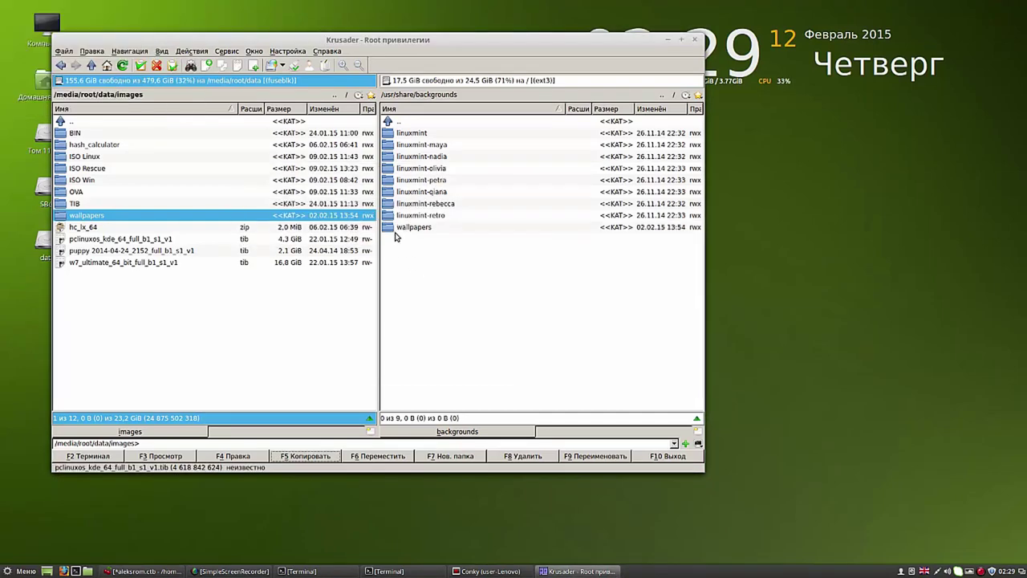
{"action": "left_click", "coordinate": [389, 228]}
{"action": "double_click", "coordinate": [389, 228]}
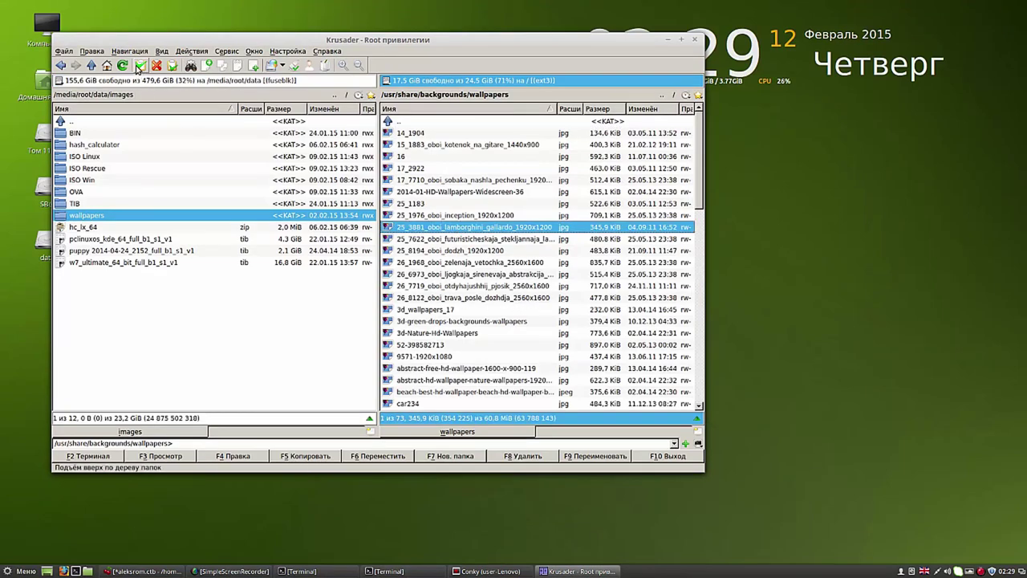
Step: Select all 73 images and set Group and Others to Can Read & Write in Properties
{"action": "left_click", "coordinate": [140, 66]}
{"action": "right_click", "coordinate": [434, 179]}
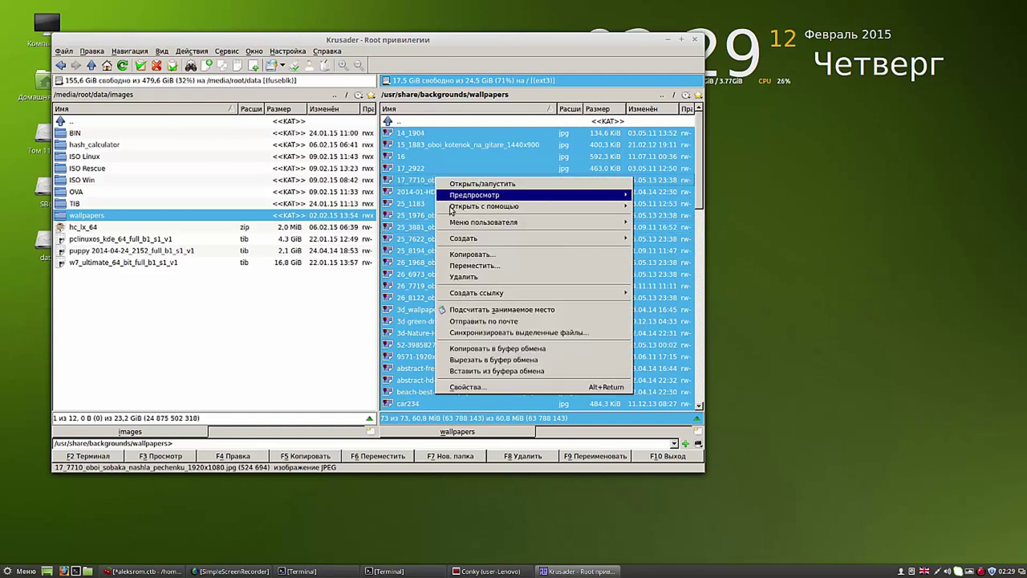
{"action": "left_click", "coordinate": [472, 386]}
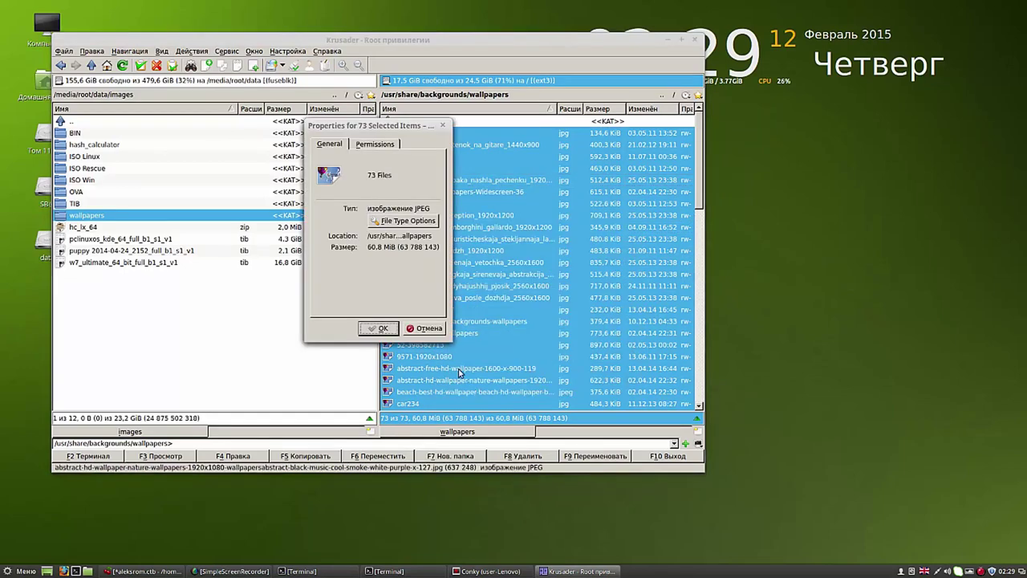
{"action": "left_click", "coordinate": [384, 146]}
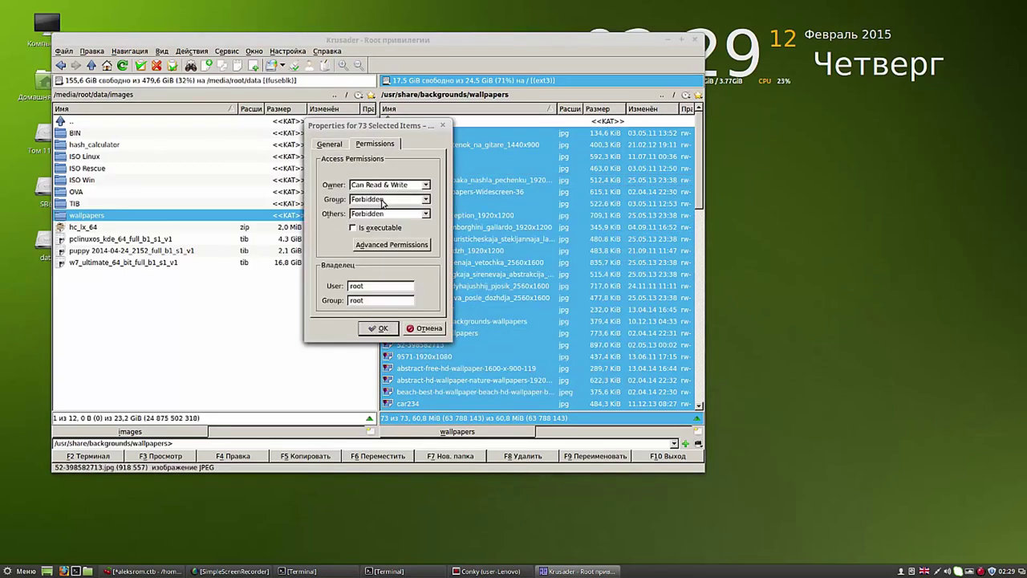
{"action": "left_click", "coordinate": [425, 200]}
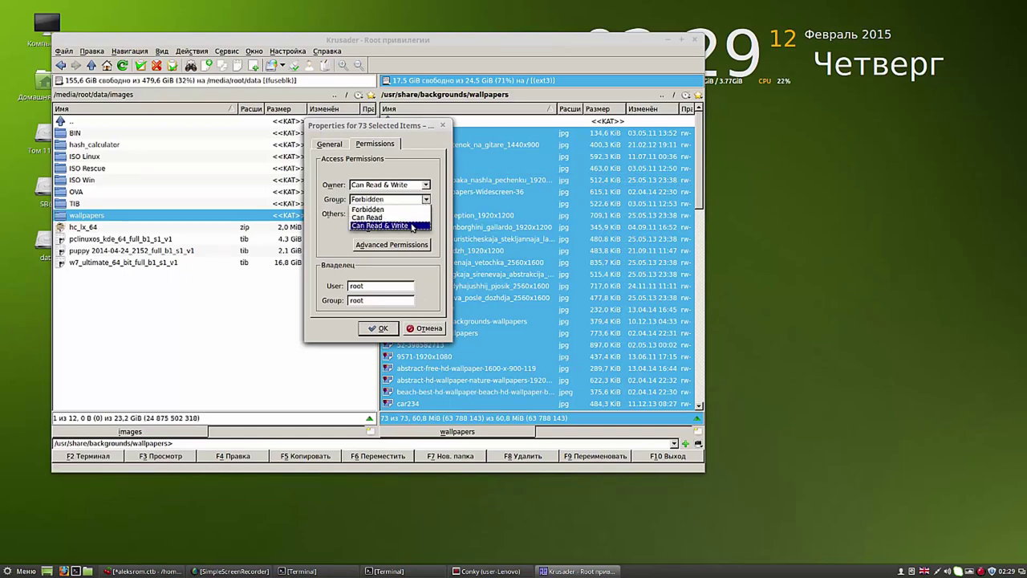
{"action": "left_click", "coordinate": [411, 226]}
{"action": "left_click", "coordinate": [426, 214]}
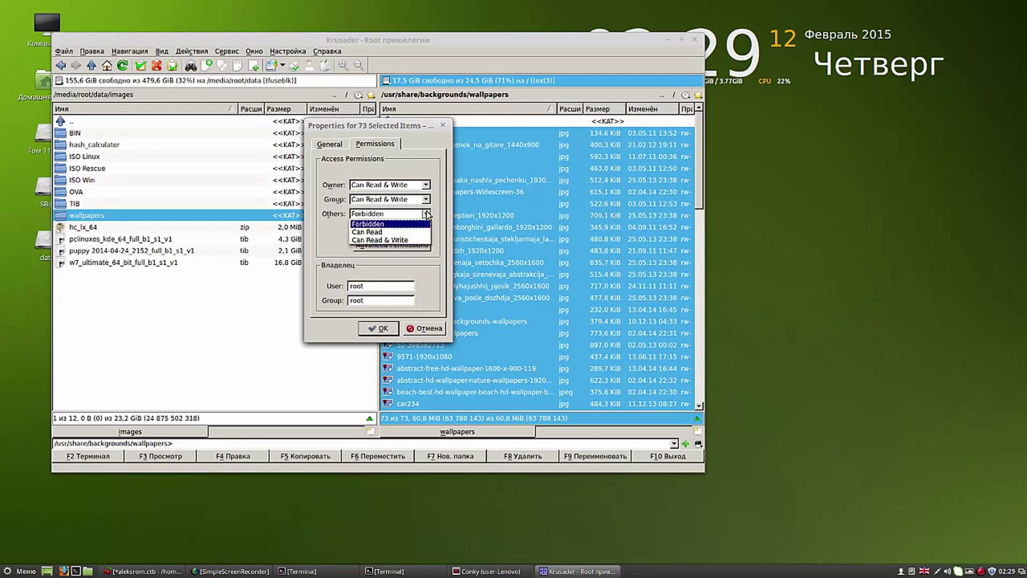
{"action": "left_click", "coordinate": [413, 240]}
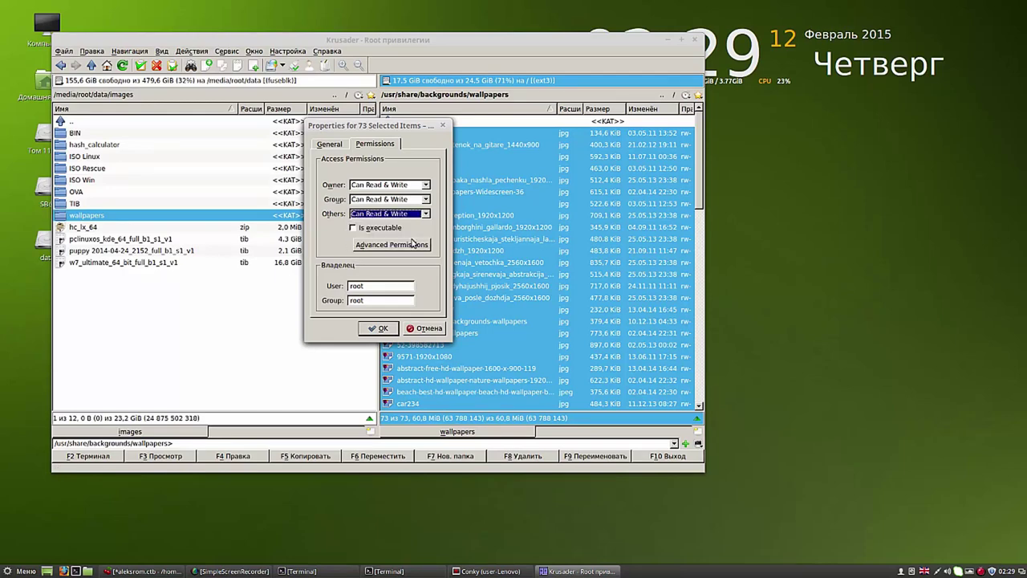
{"action": "left_click", "coordinate": [382, 329]}
Step: Reopen the files' Properties to confirm the Read & Write permissions were applied
{"action": "right_click", "coordinate": [449, 203]}
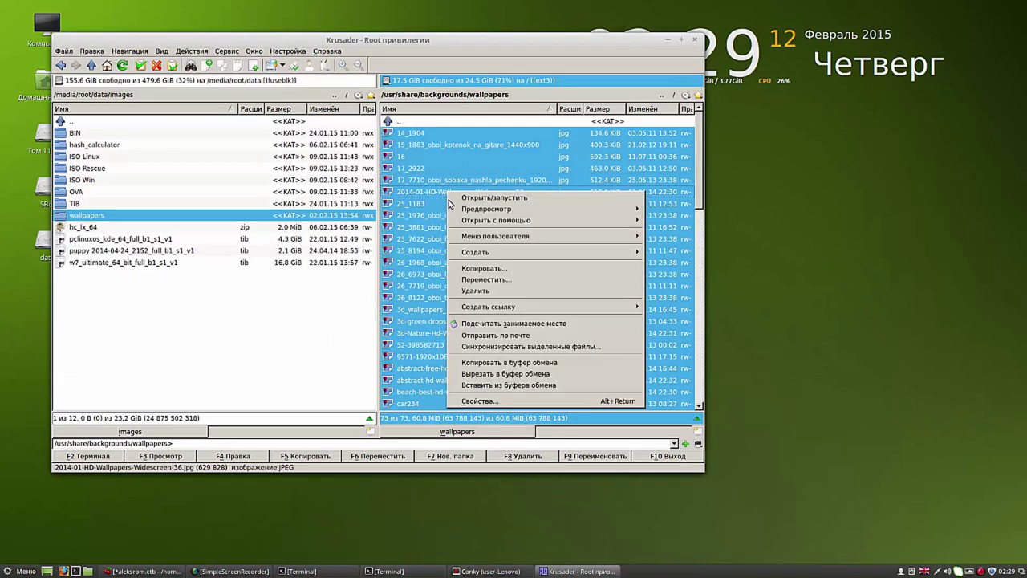
{"action": "left_click", "coordinate": [478, 401]}
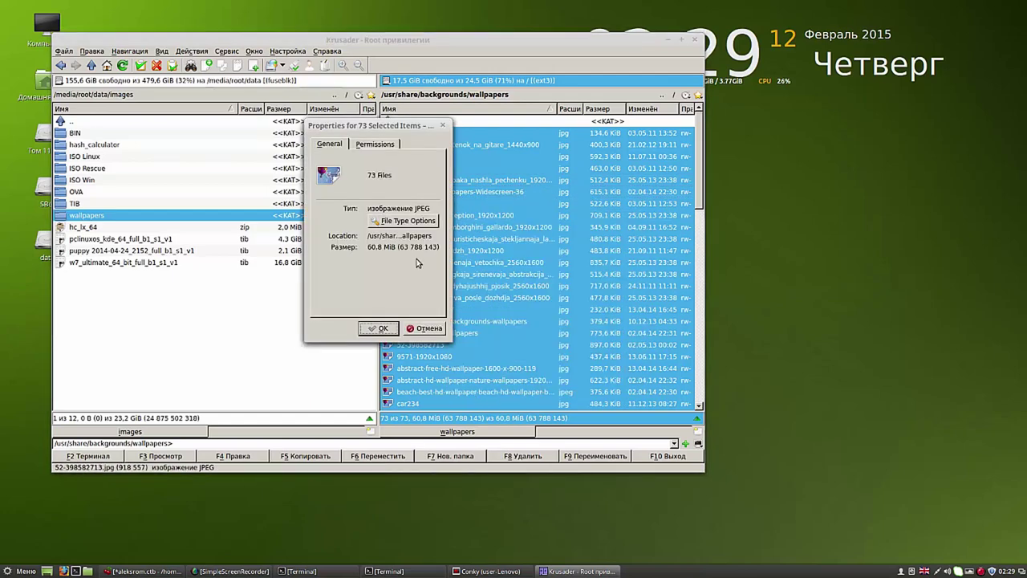
{"action": "left_click", "coordinate": [372, 146]}
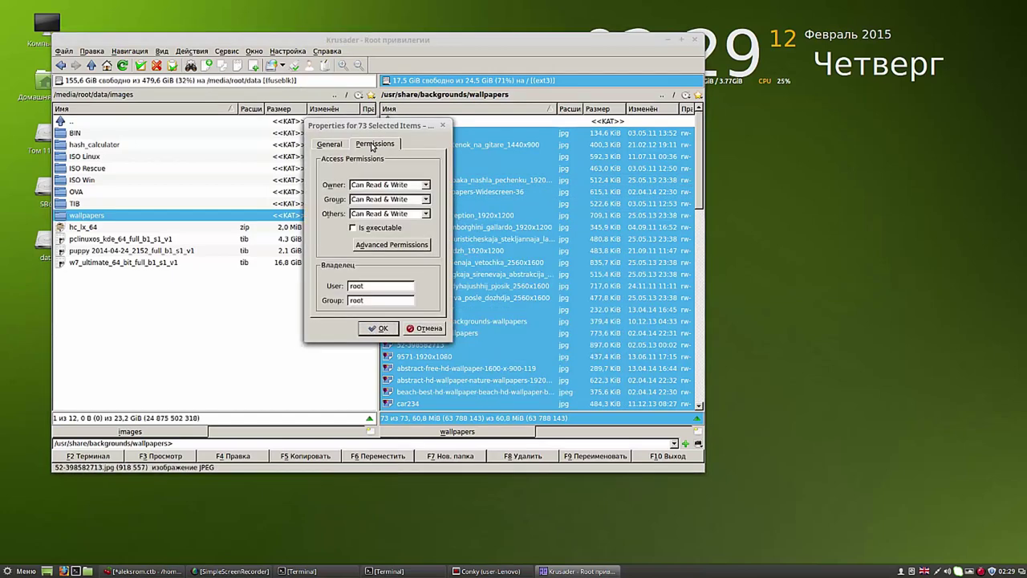
{"action": "left_click", "coordinate": [382, 330]}
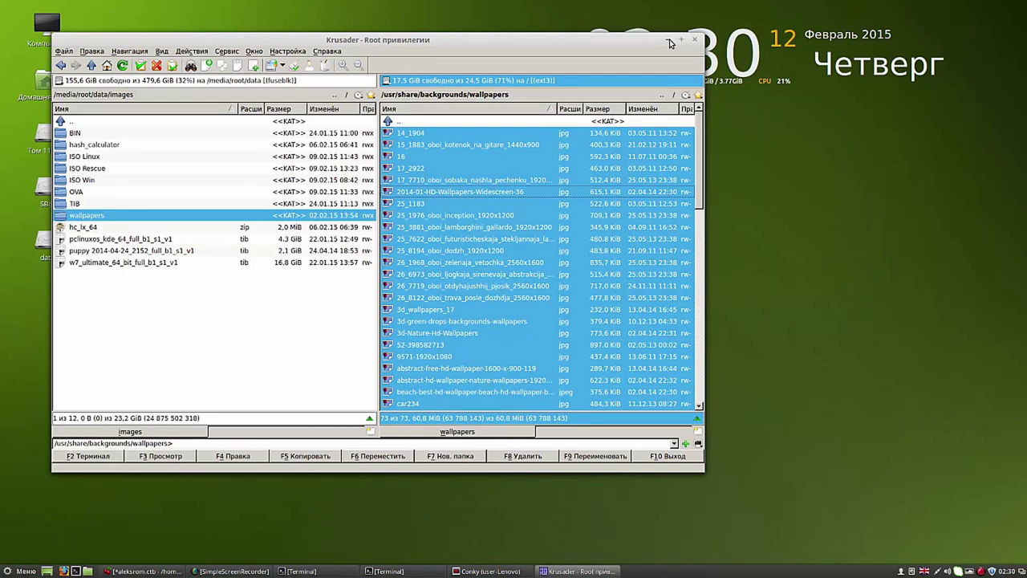
Step: Open 14_1904 in gThumb and step through the wallpaper strip to the sleeping pug image
{"action": "left_click", "coordinate": [391, 135]}
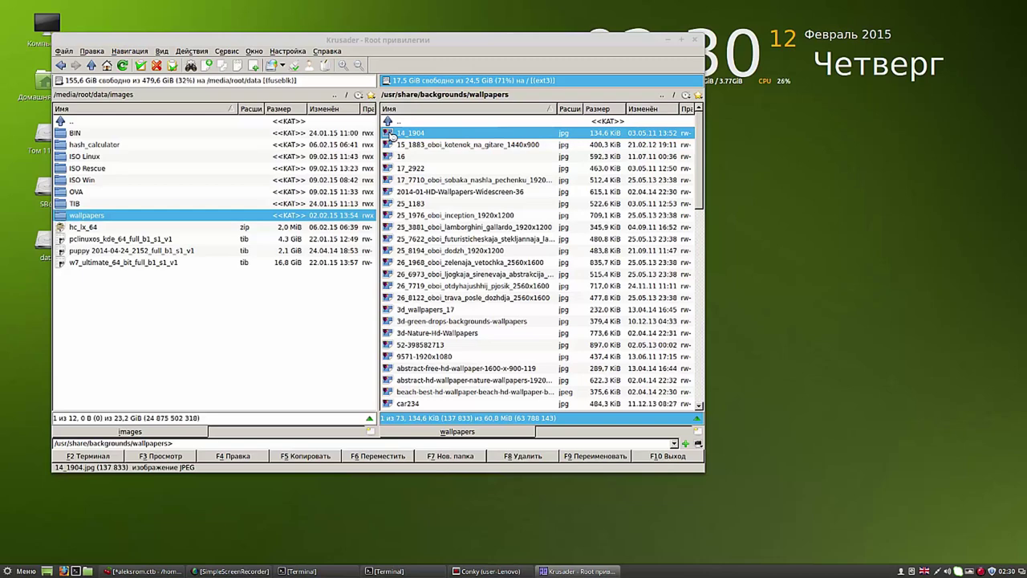
{"action": "double_click", "coordinate": [391, 134]}
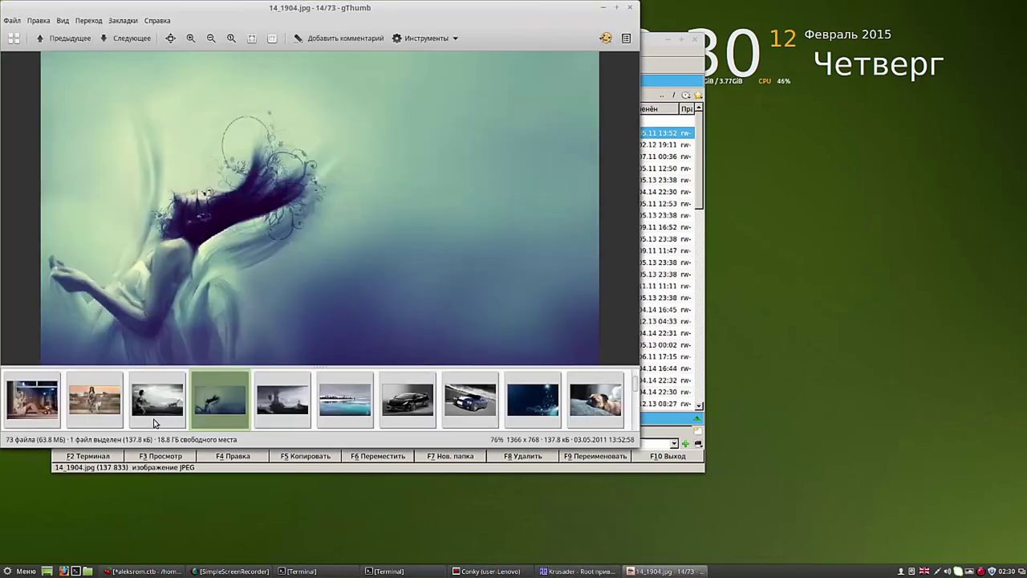
{"action": "left_click", "coordinate": [46, 402]}
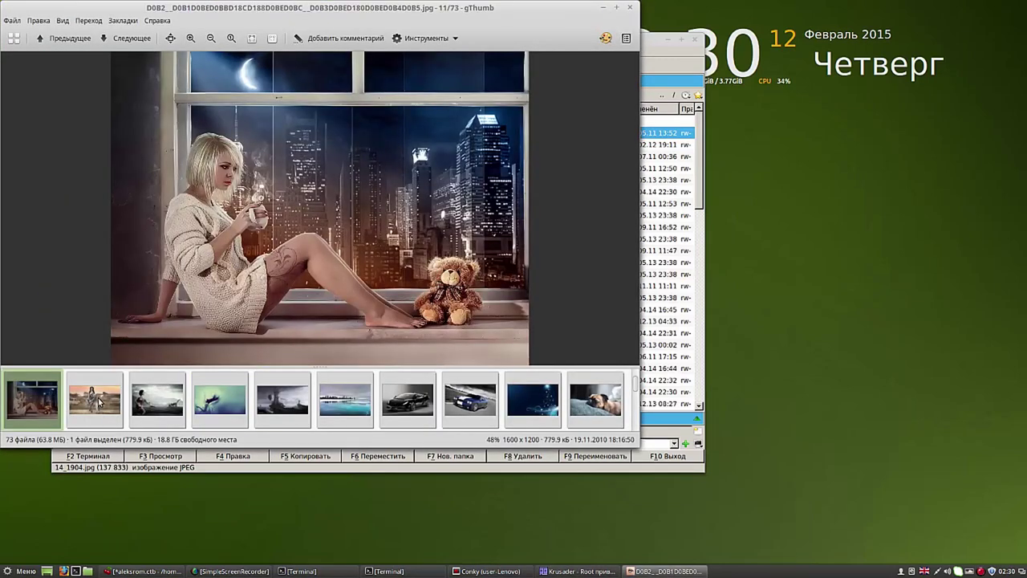
{"action": "left_click", "coordinate": [101, 401]}
{"action": "left_click", "coordinate": [147, 406]}
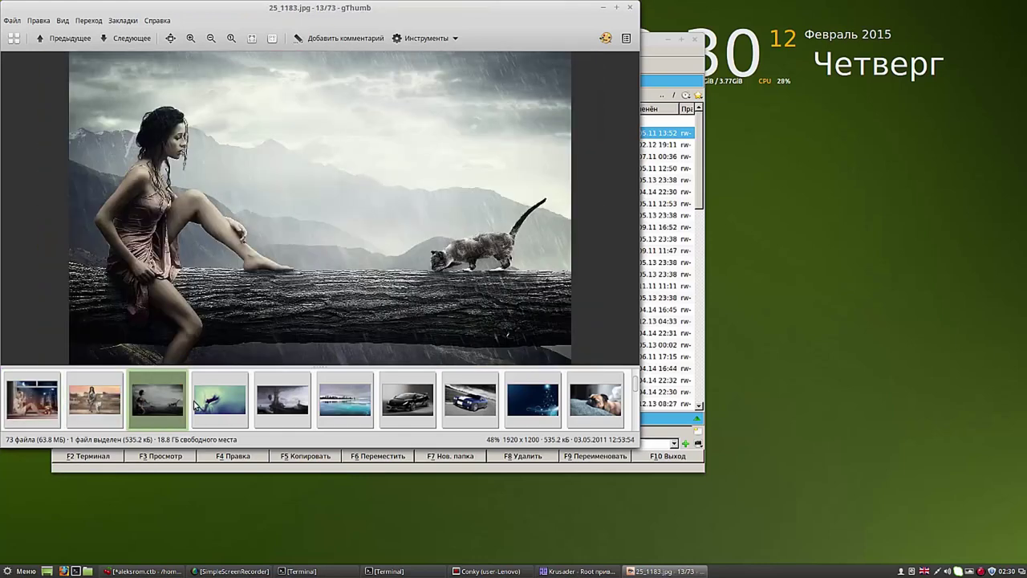
{"action": "left_click", "coordinate": [214, 404]}
{"action": "left_click", "coordinate": [283, 402]}
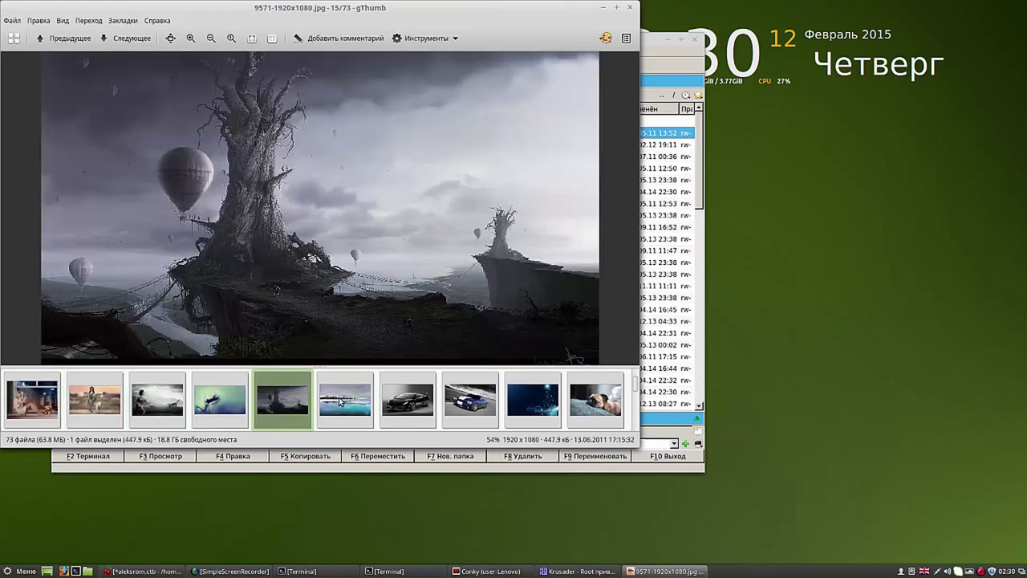
{"action": "left_click", "coordinate": [340, 401]}
{"action": "left_click", "coordinate": [402, 406]}
{"action": "left_click", "coordinate": [467, 408]}
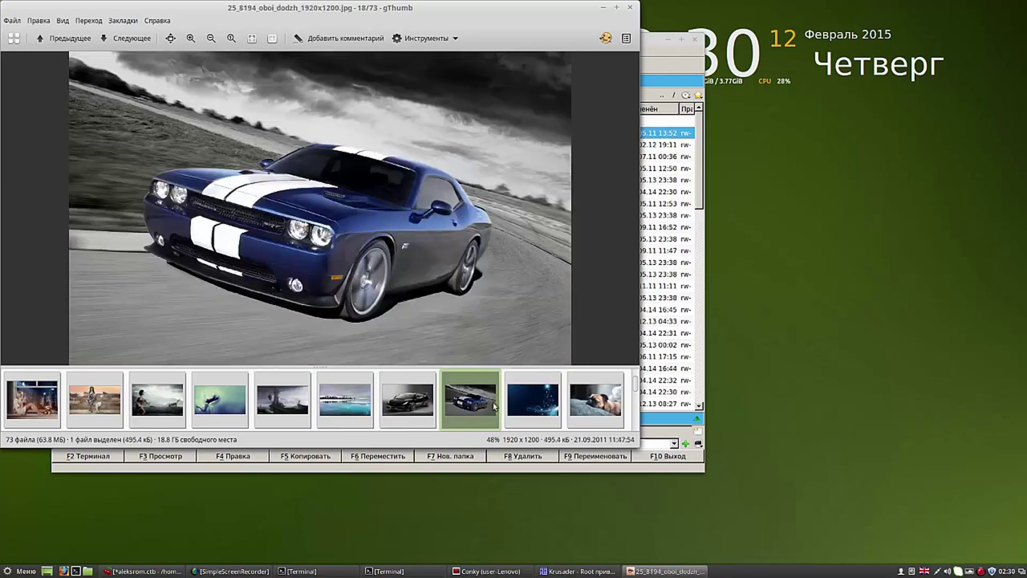
{"action": "left_click", "coordinate": [531, 402]}
{"action": "left_click", "coordinate": [598, 405]}
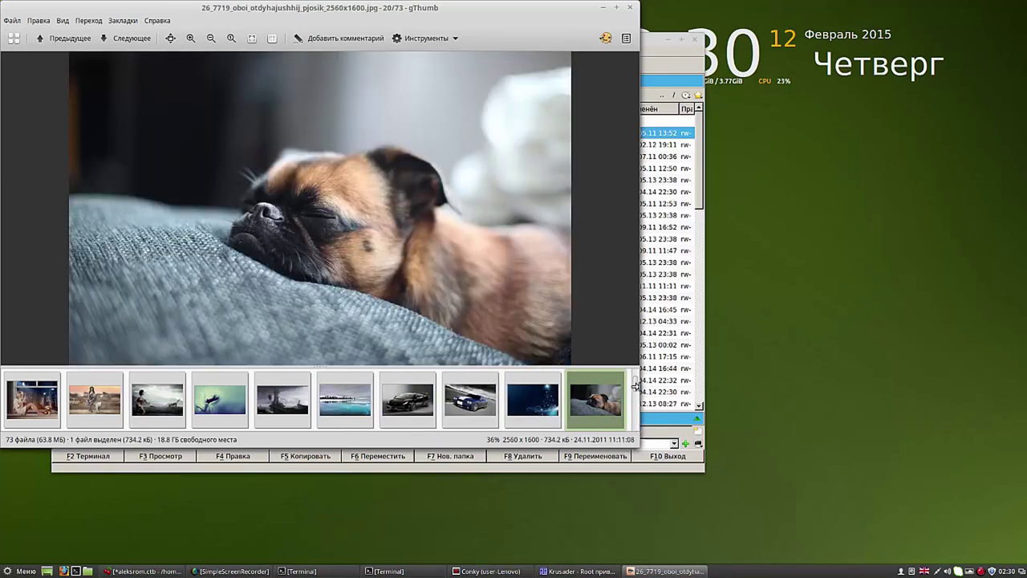
Step: Enlarge the gThumb window and thumbnail pane, view the beach-hut and pug-with-cookie wallpapers, then close gThumb
{"action": "scroll", "coordinate": [636, 388], "scroll_direction": "down", "scroll_amount": 2}
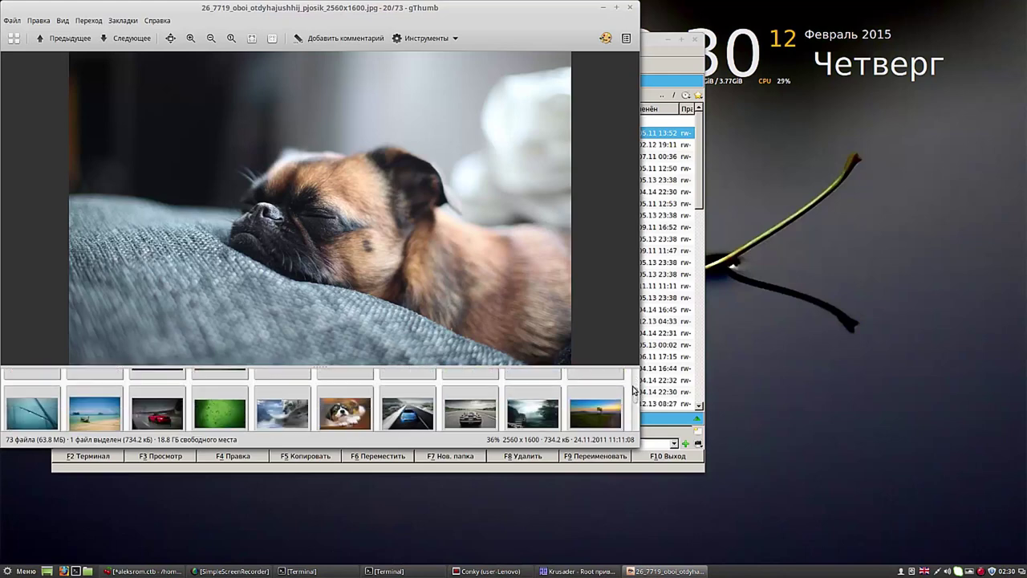
{"action": "left_click_drag", "start_coordinate": [605, 367], "coordinate": [610, 280]}
{"action": "left_click_drag", "start_coordinate": [639, 448], "coordinate": [688, 514]}
{"action": "left_click_drag", "start_coordinate": [686, 431], "coordinate": [684, 465]}
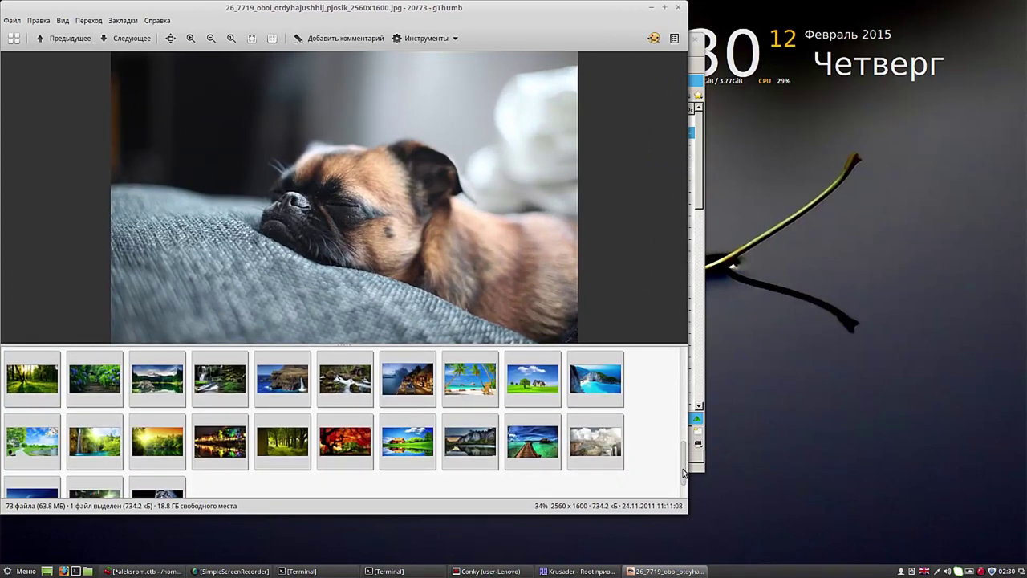
{"action": "left_click", "coordinate": [418, 389]}
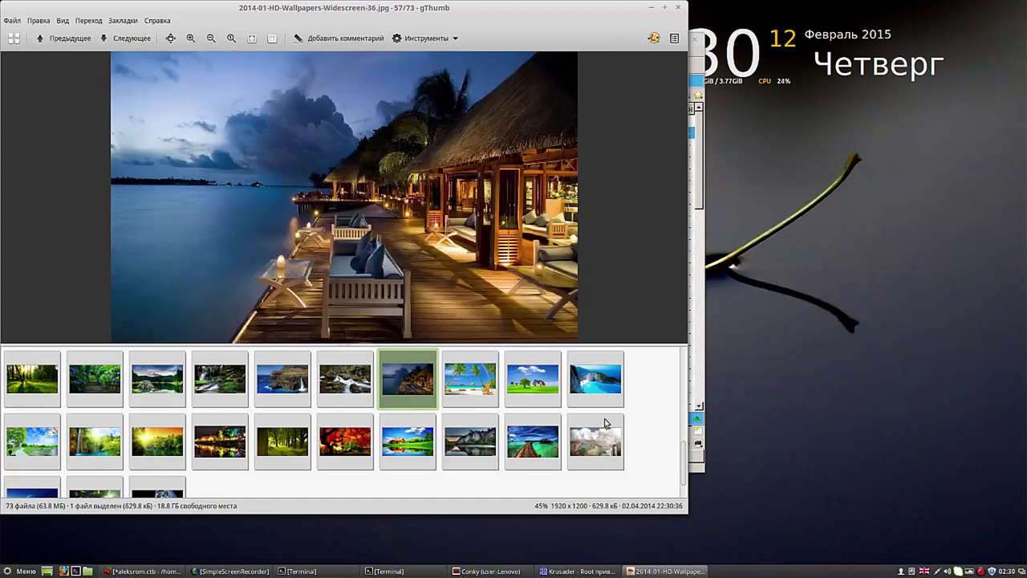
{"action": "left_click_drag", "start_coordinate": [685, 446], "coordinate": [686, 438]}
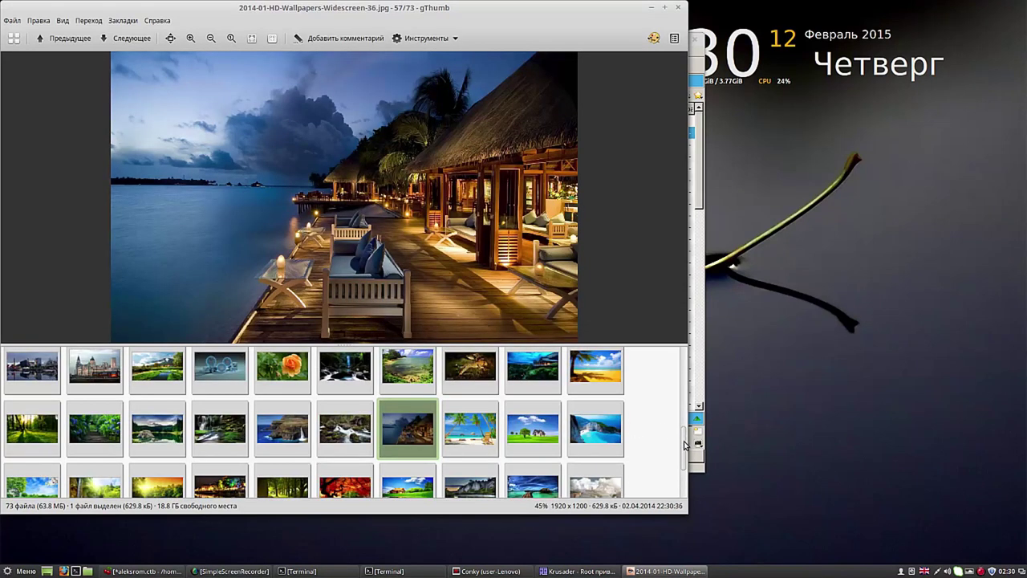
{"action": "scroll", "coordinate": [685, 445], "scroll_direction": "up", "scroll_amount": 5}
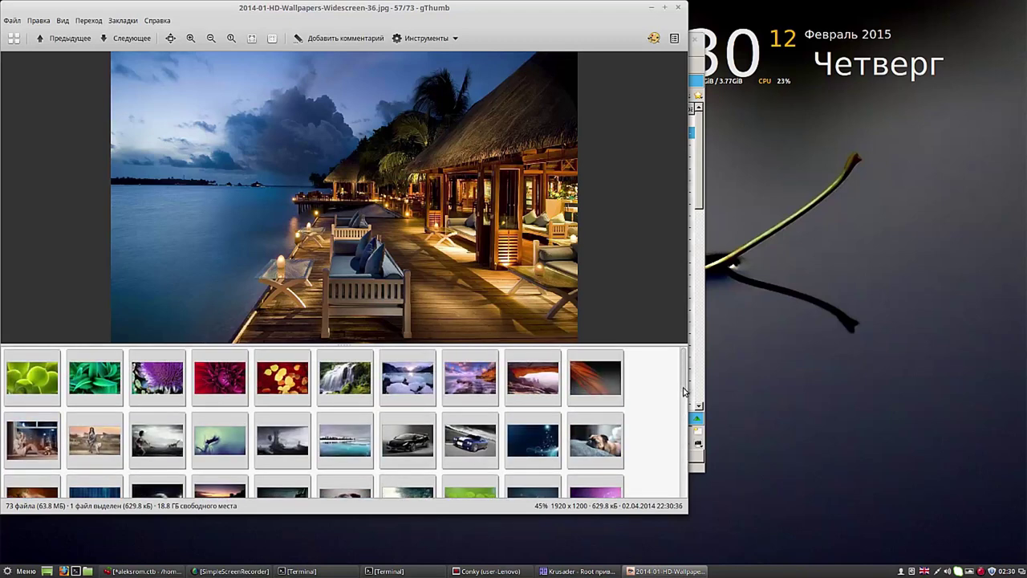
{"action": "scroll", "coordinate": [685, 441], "scroll_direction": "down", "scroll_amount": 2}
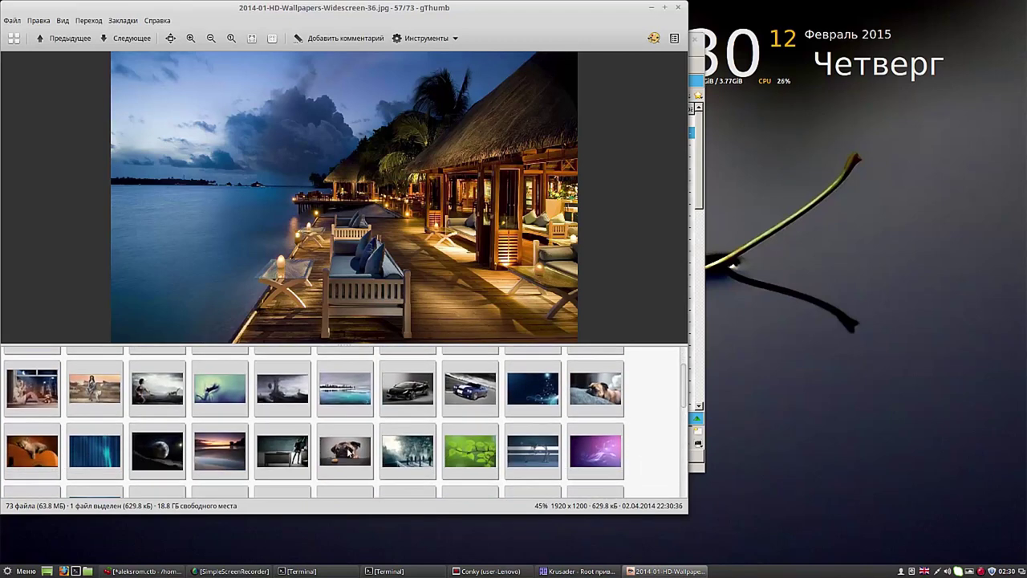
{"action": "left_click", "coordinate": [351, 454]}
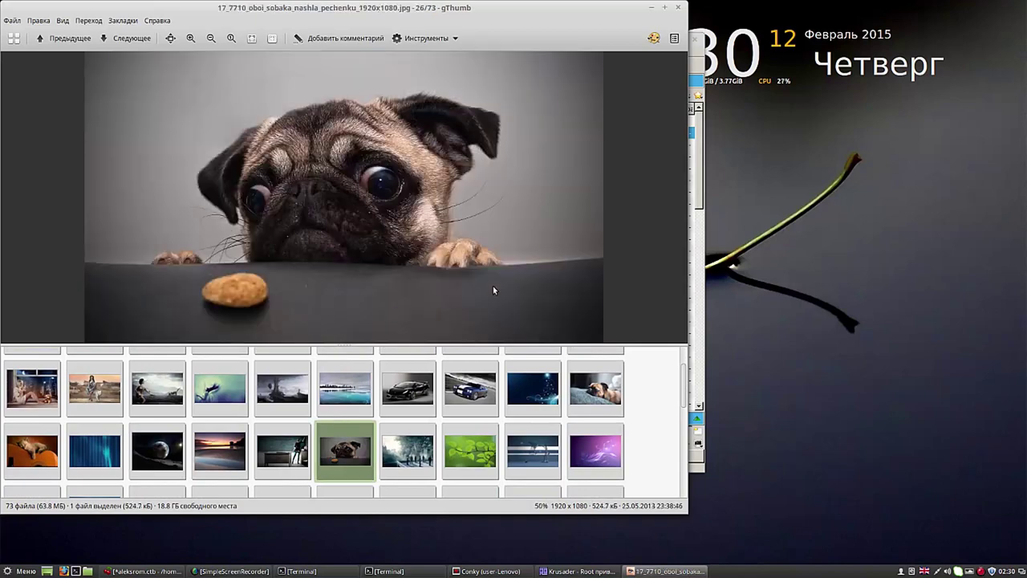
{"action": "left_click", "coordinate": [678, 10]}
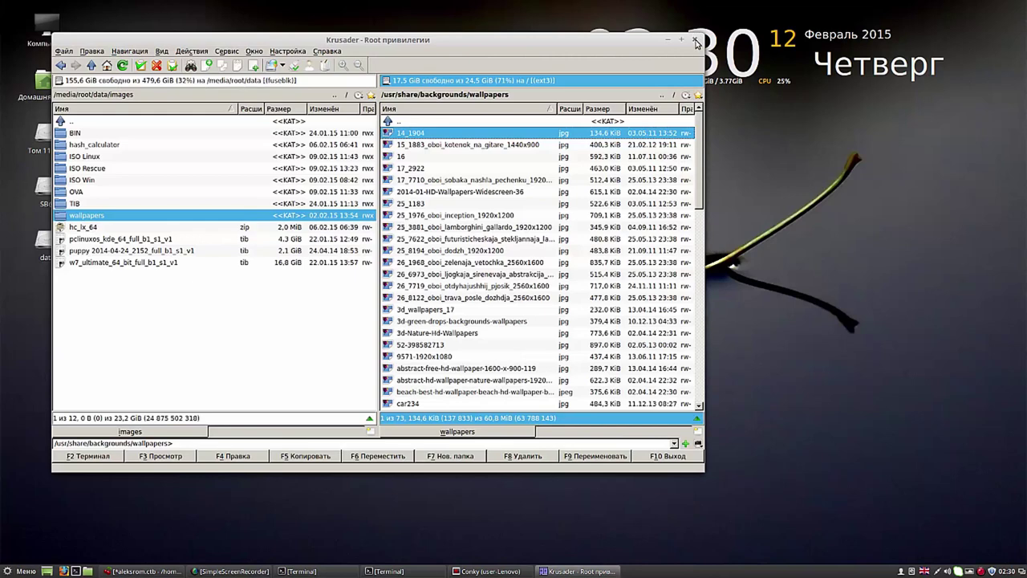
Step: Close Krusader and the finished SMPlayer install Terminal
{"action": "left_click", "coordinate": [699, 34]}
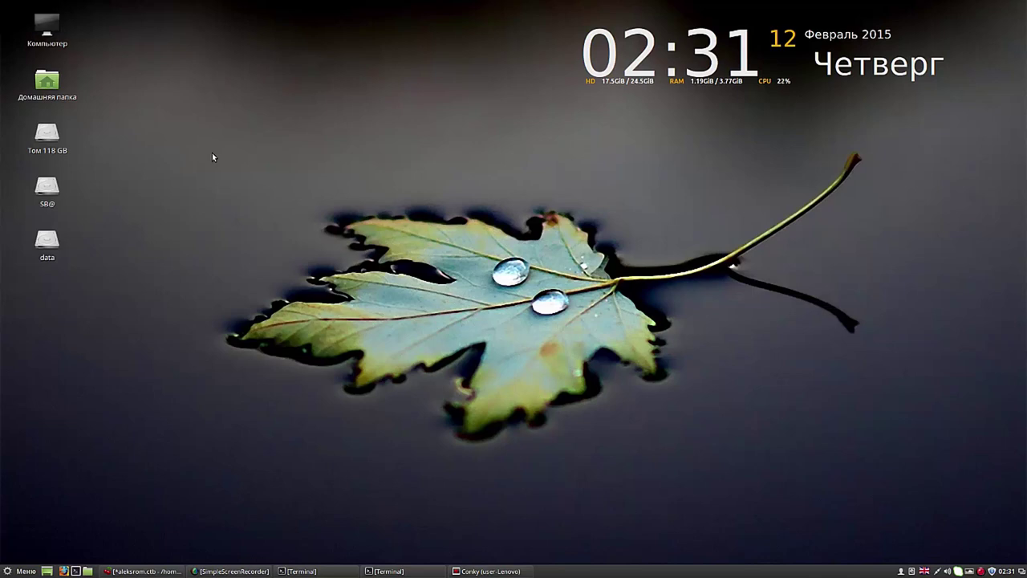
{"action": "left_click", "coordinate": [398, 571]}
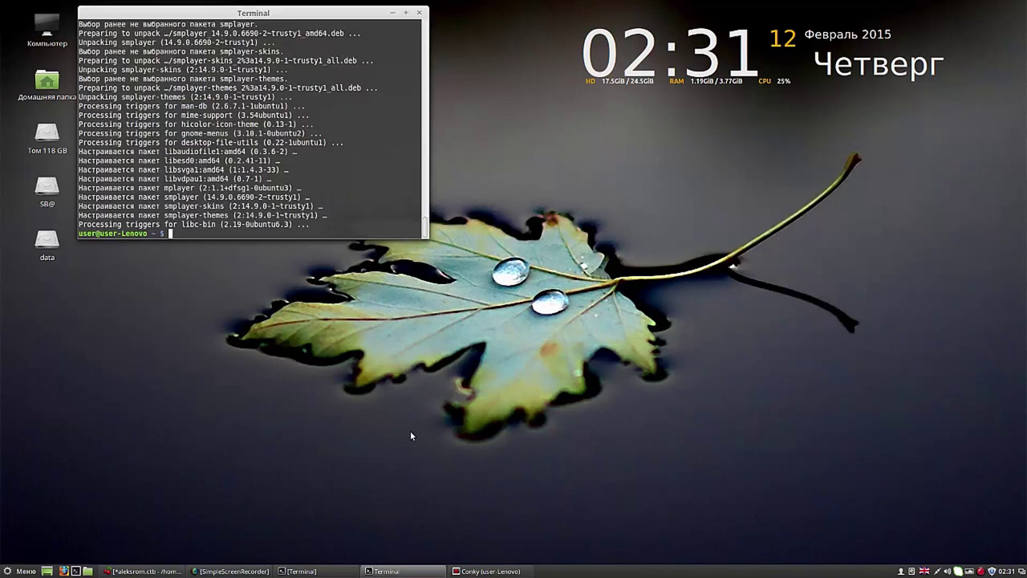
{"action": "left_click", "coordinate": [419, 13]}
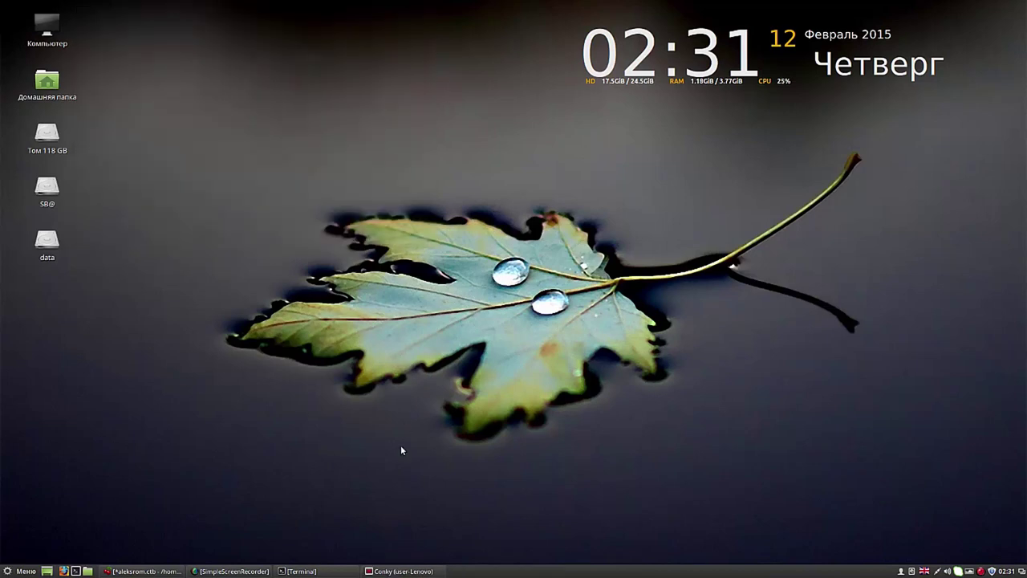
{"action": "left_click", "coordinate": [406, 572]}
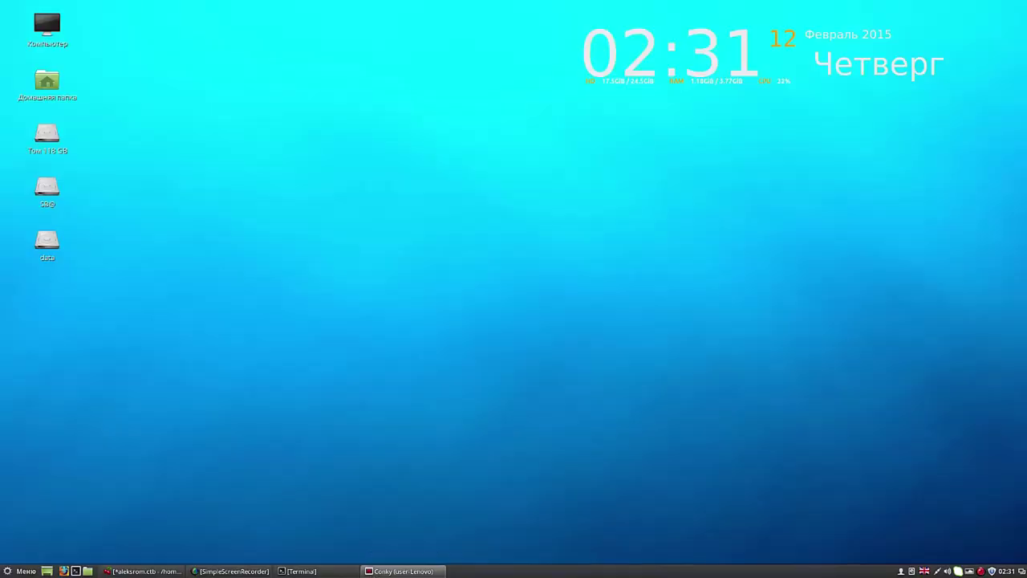
Step: Close the smtube install Terminal, then save the CherryTree notes and close CherryTree
{"action": "left_click", "coordinate": [308, 571]}
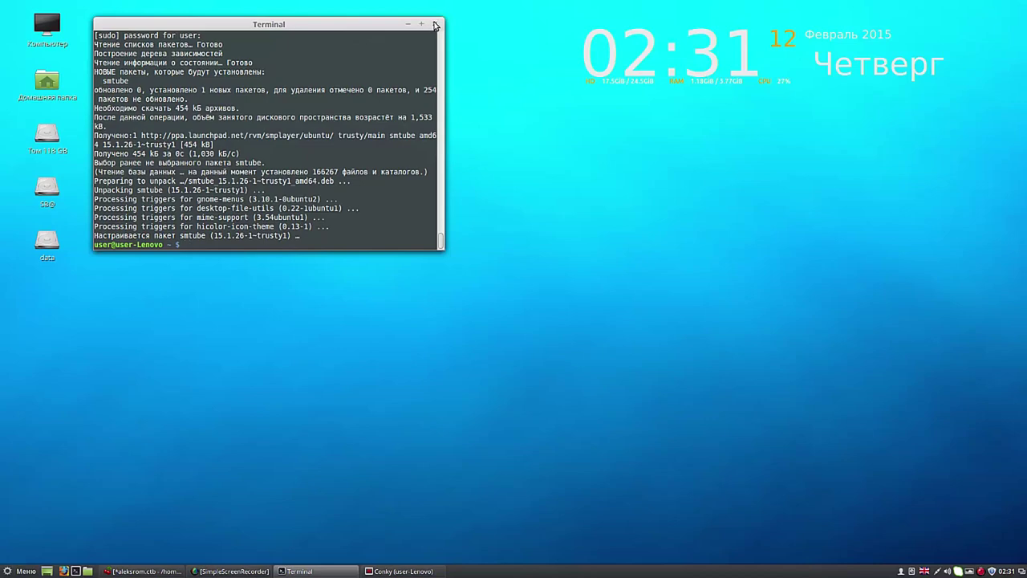
{"action": "left_click", "coordinate": [435, 24]}
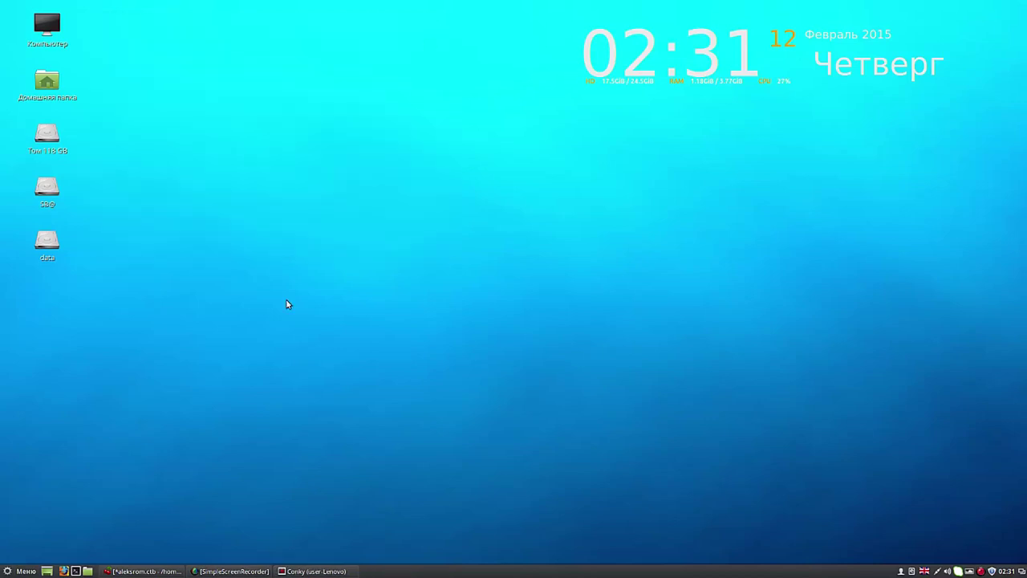
{"action": "left_click", "coordinate": [130, 571]}
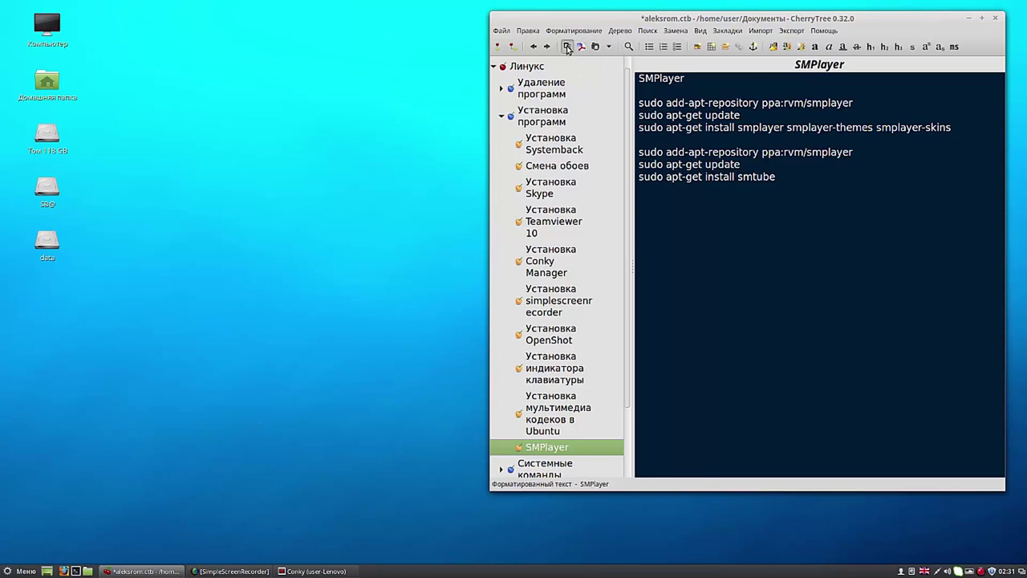
{"action": "left_click", "coordinate": [567, 48]}
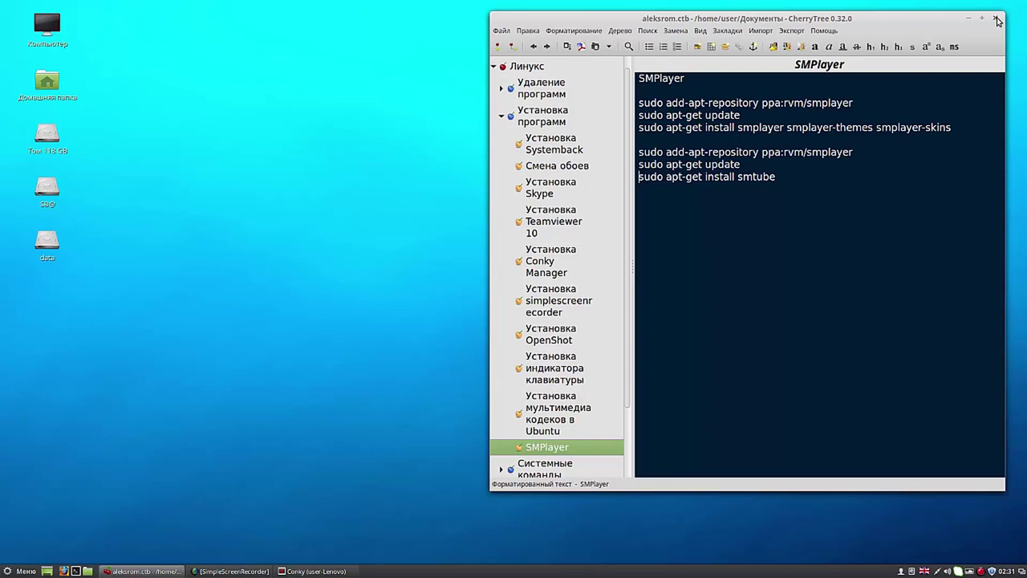
{"action": "left_click", "coordinate": [998, 21]}
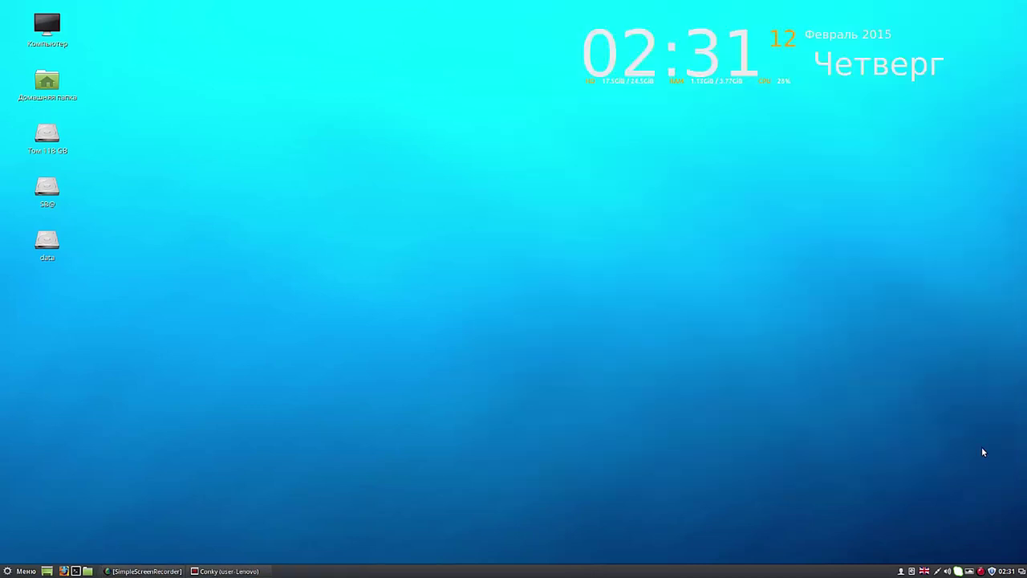
{"action": "left_click", "coordinate": [926, 571]}
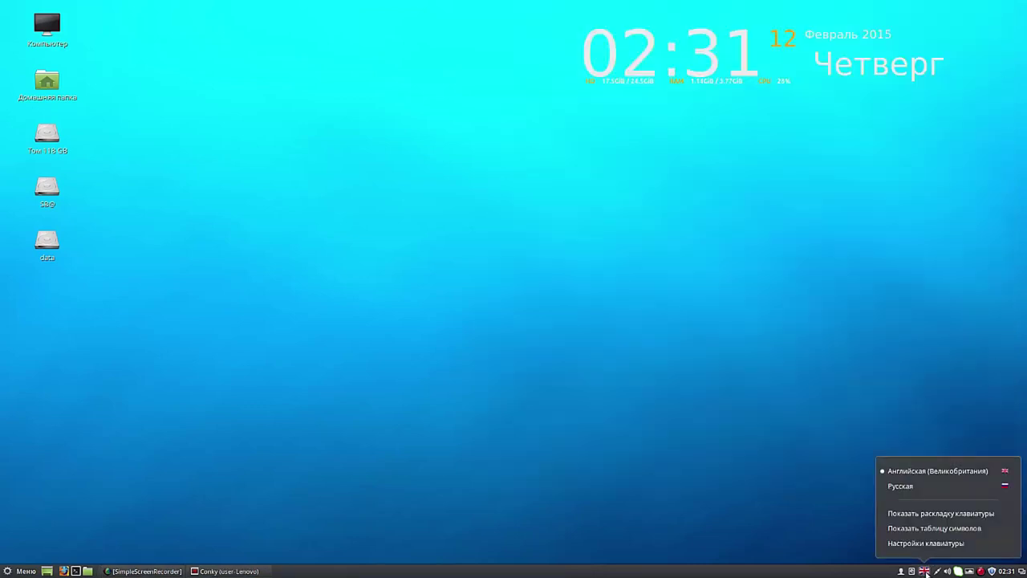
{"action": "left_click", "coordinate": [912, 486]}
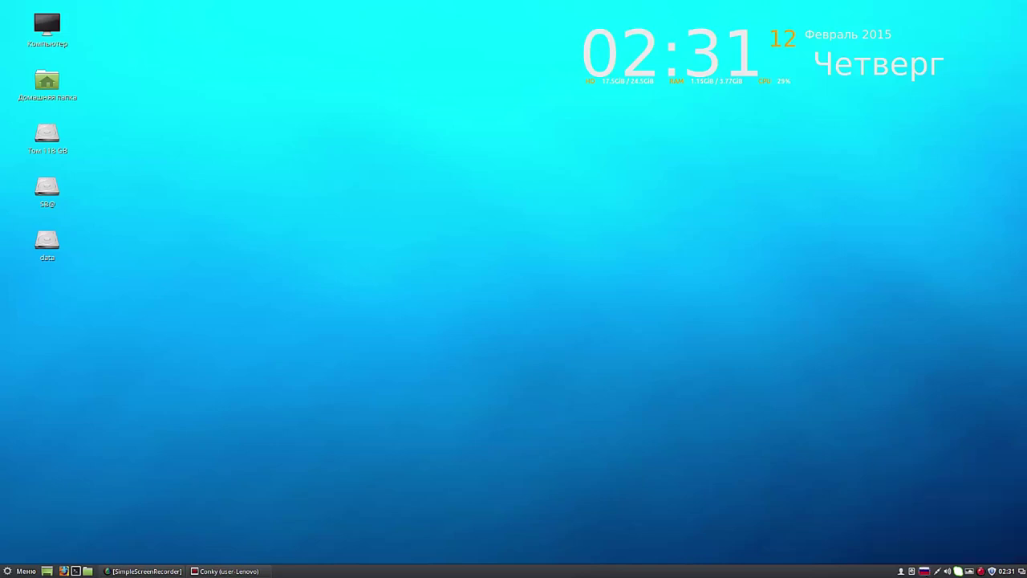
{"action": "left_click", "coordinate": [926, 573]}
{"action": "left_click", "coordinate": [934, 473]}
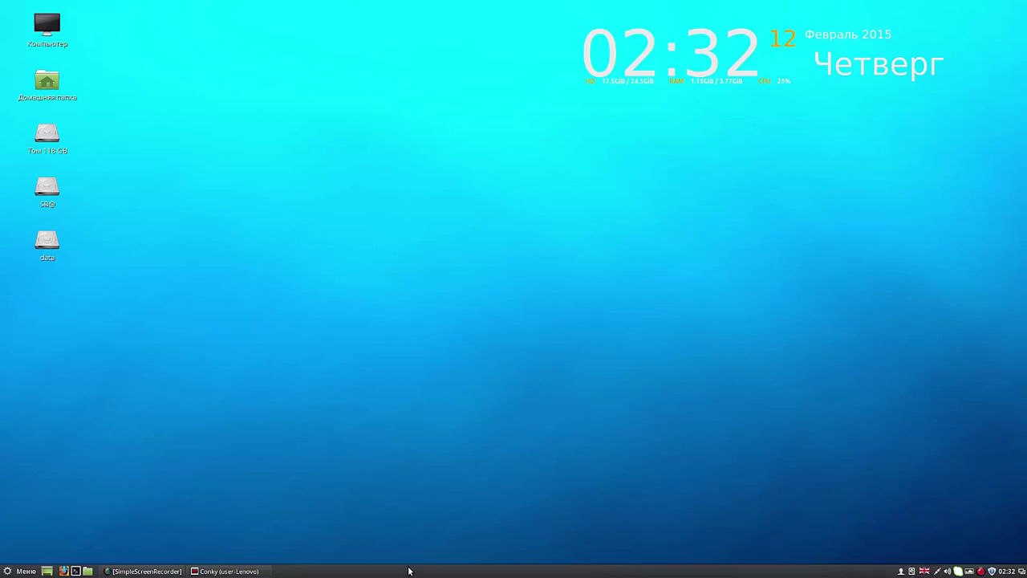
Step: Open System Settings from the panel's context menu, then close it again
{"action": "right_click", "coordinate": [410, 570]}
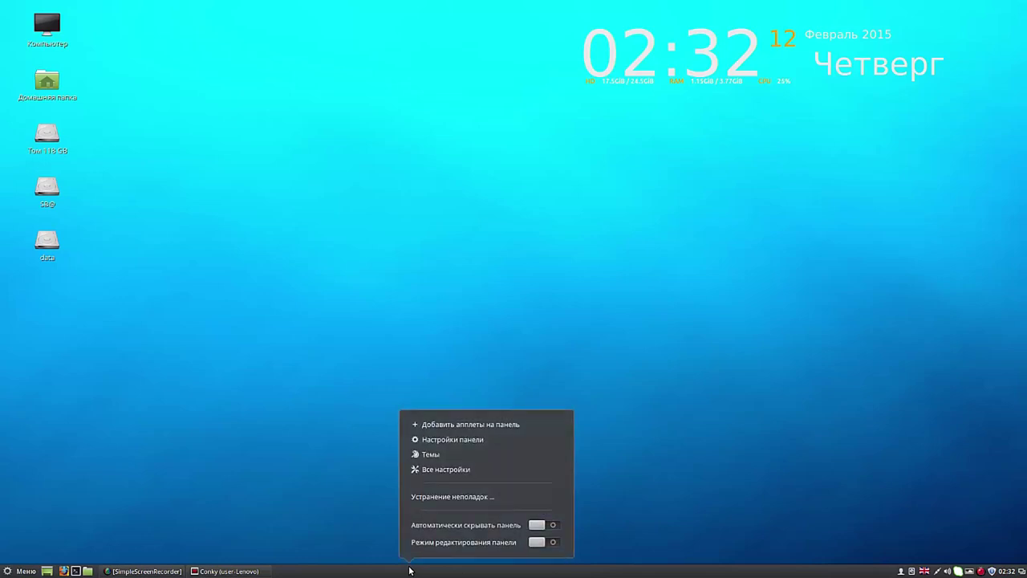
{"action": "left_click", "coordinate": [460, 471]}
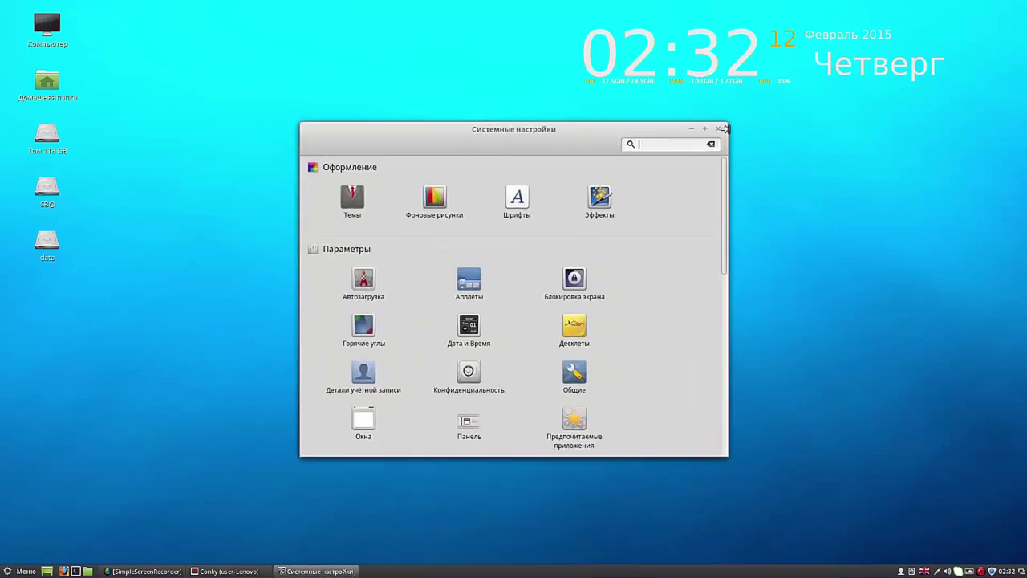
{"action": "left_click", "coordinate": [720, 131]}
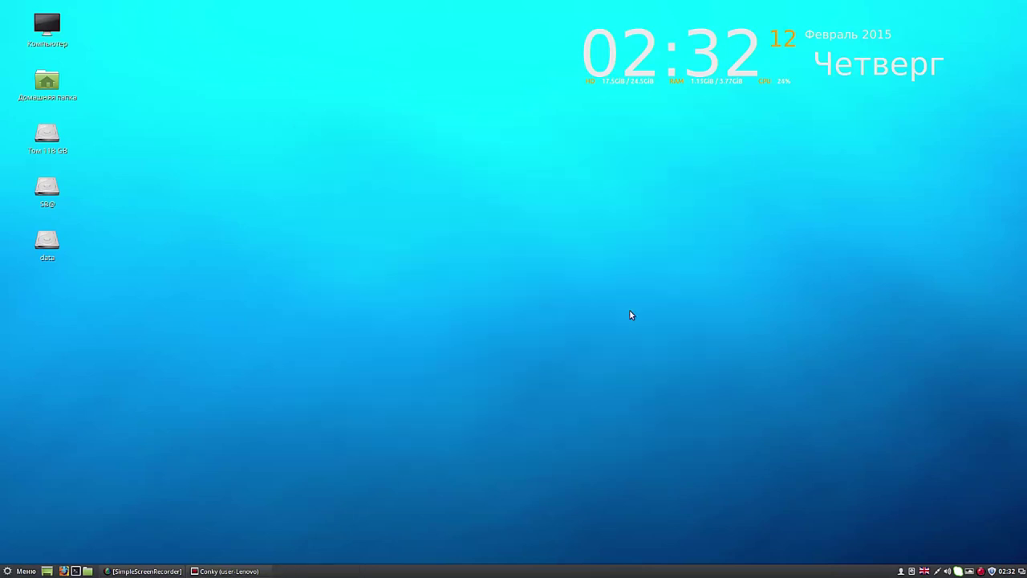
Step: Turn on panel edit mode and open Panel settings
{"action": "right_click", "coordinate": [506, 573]}
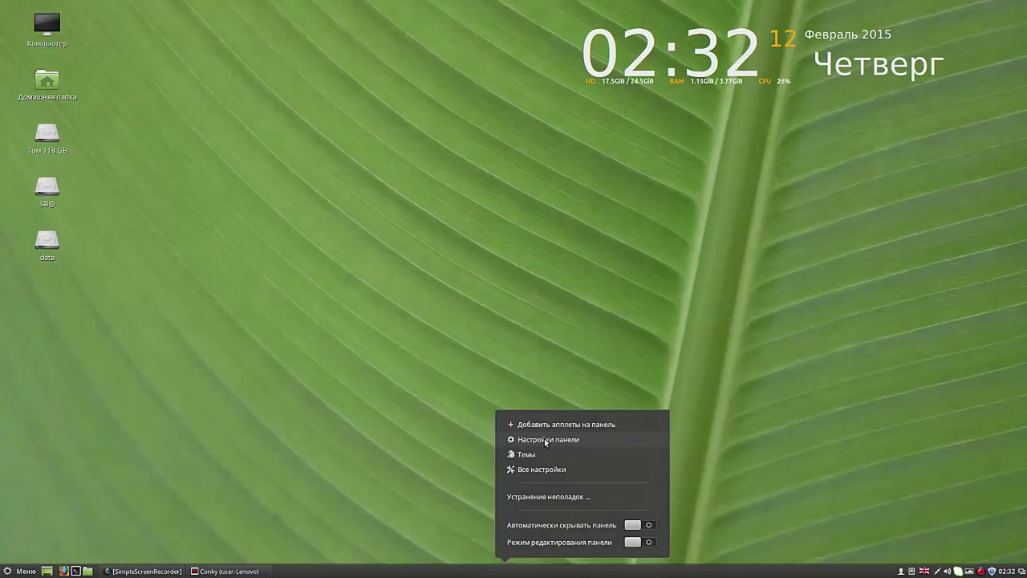
{"action": "left_click", "coordinate": [648, 542]}
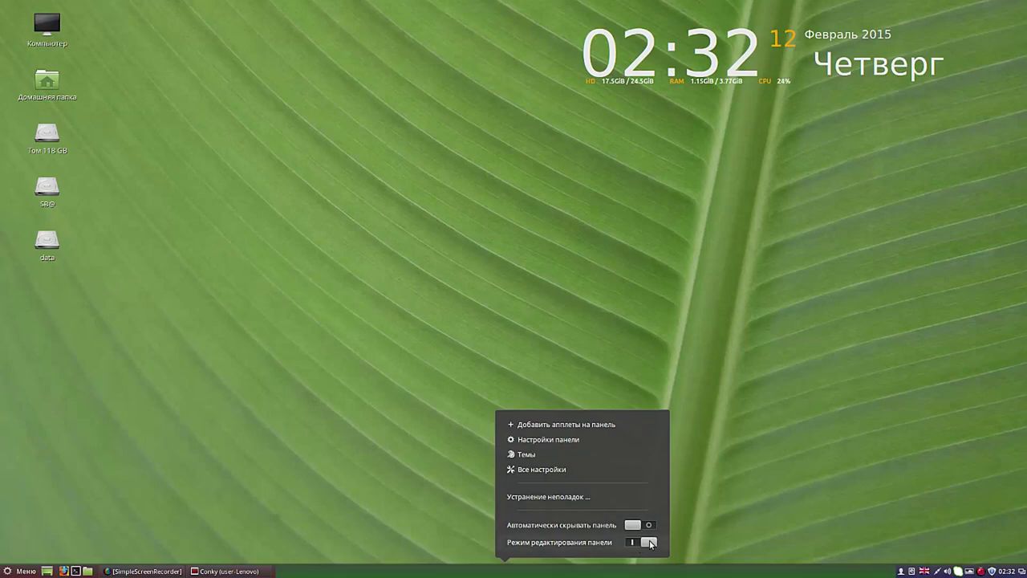
{"action": "left_click", "coordinate": [558, 439]}
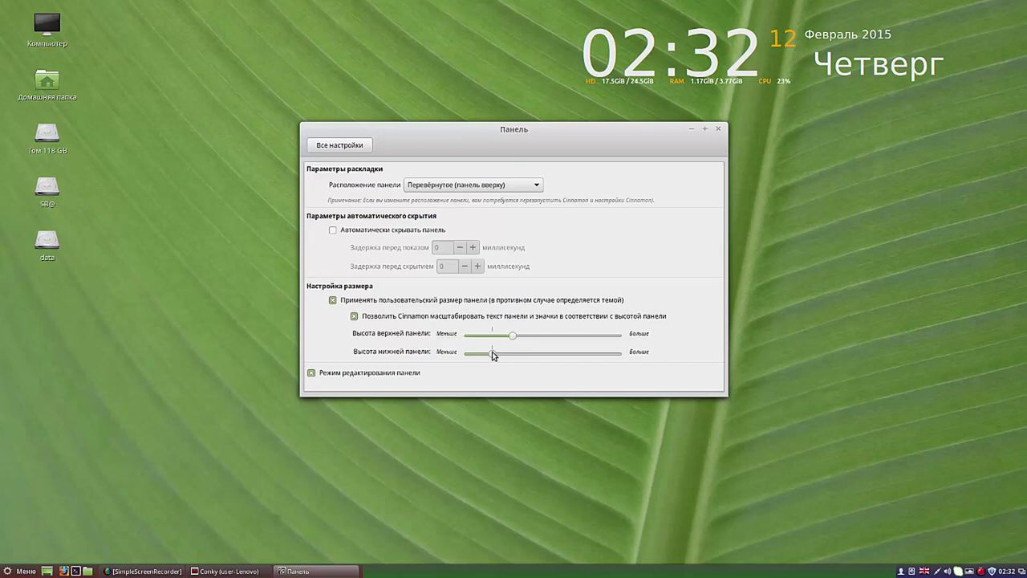
Step: Adjust the bottom panel height slider, then raise the top panel height to match it
{"action": "left_click_drag", "start_coordinate": [491, 354], "coordinate": [540, 354]}
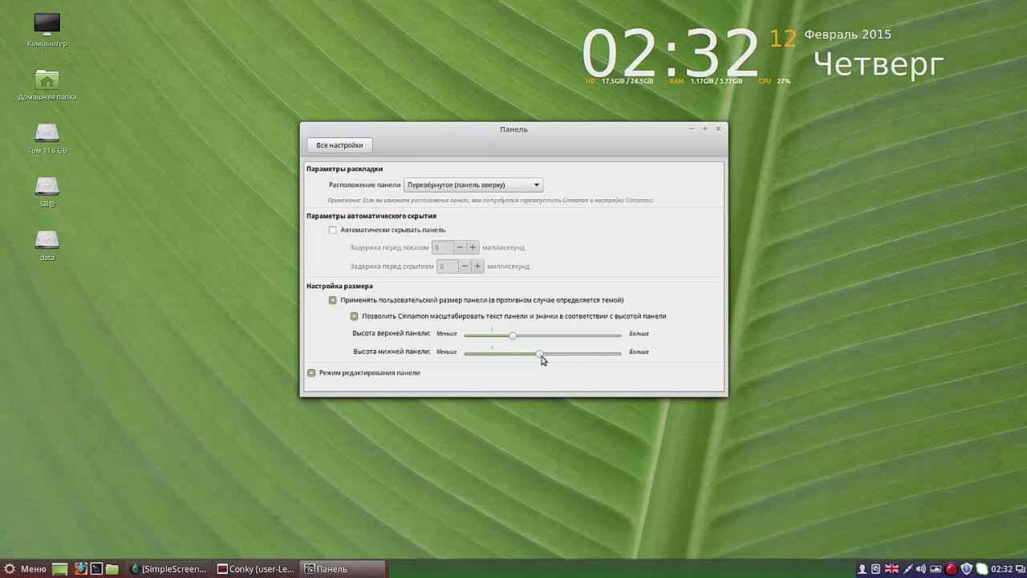
{"action": "left_click_drag", "start_coordinate": [540, 358], "coordinate": [570, 361]}
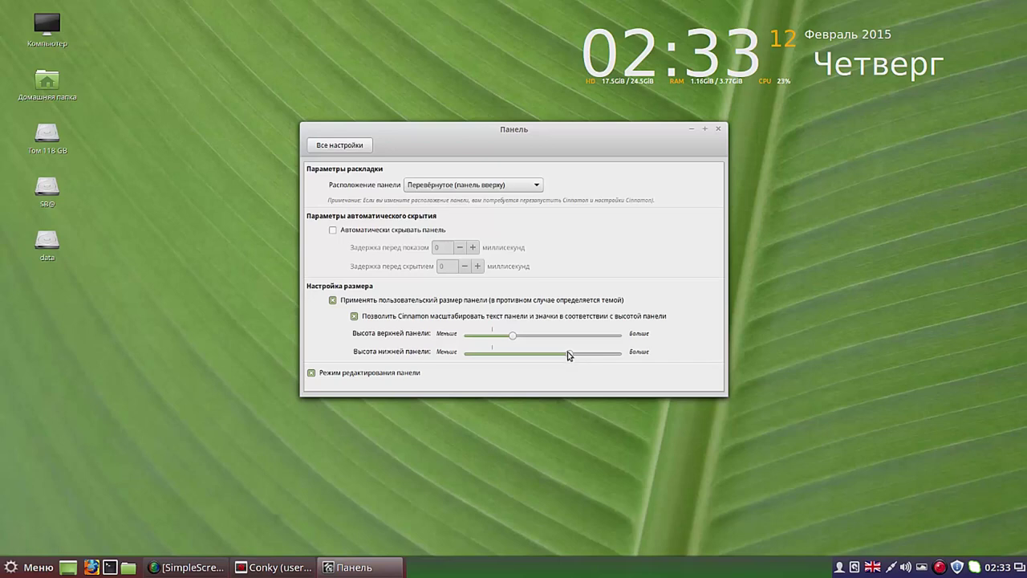
{"action": "left_click_drag", "start_coordinate": [568, 353], "coordinate": [591, 354]}
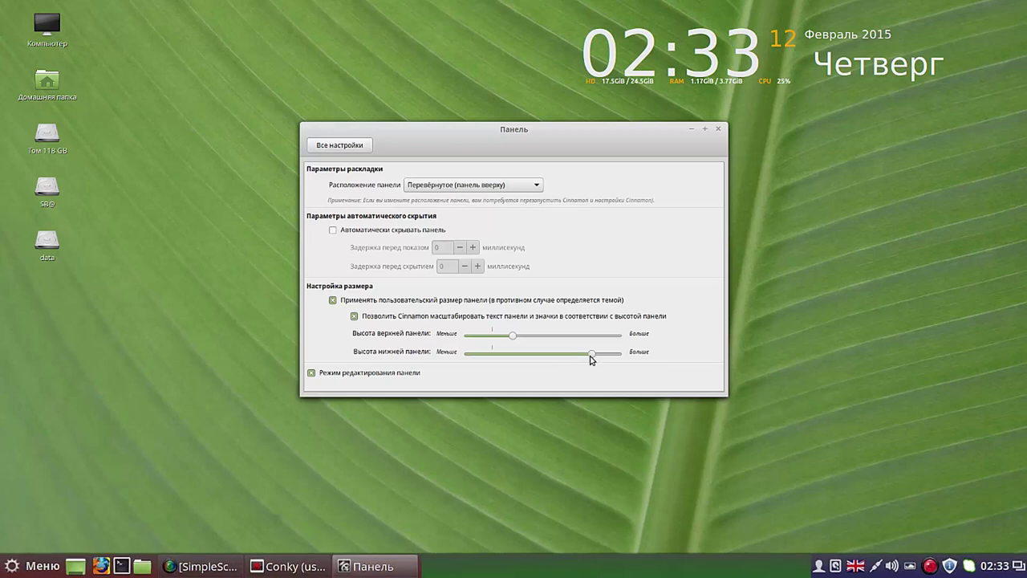
{"action": "left_click_drag", "start_coordinate": [590, 355], "coordinate": [568, 358]}
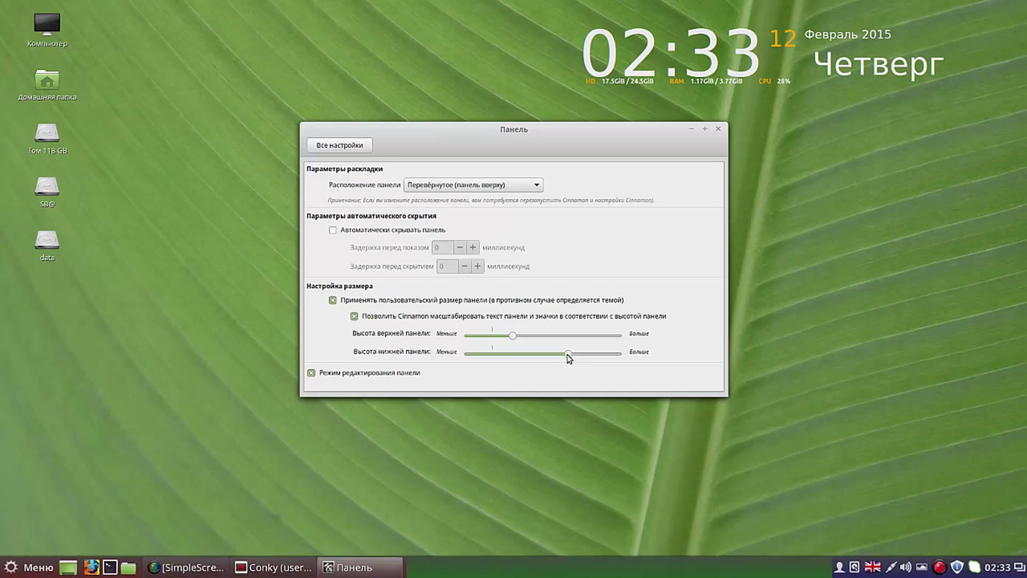
{"action": "left_click_drag", "start_coordinate": [568, 354], "coordinate": [548, 354]}
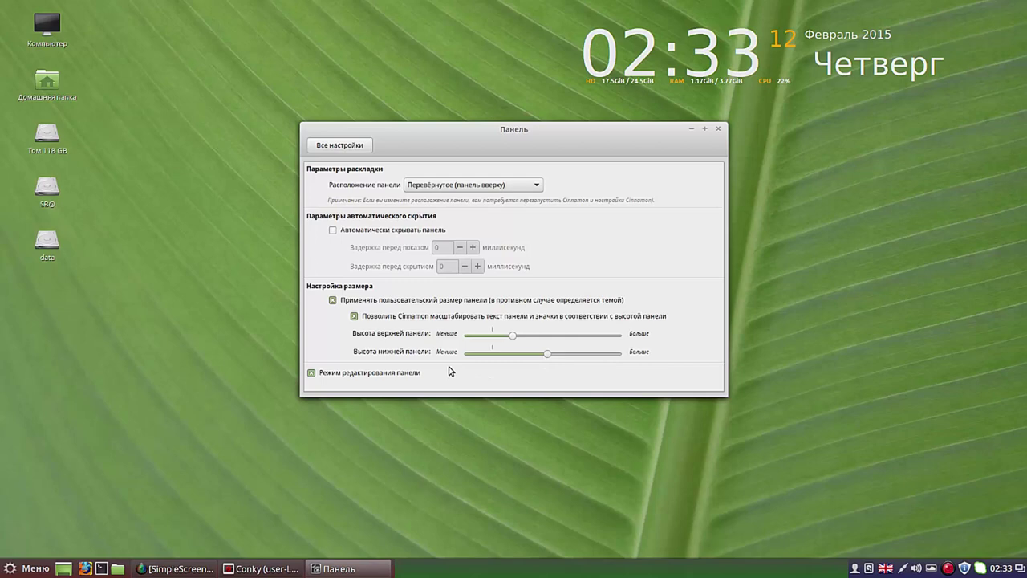
{"action": "left_click_drag", "start_coordinate": [513, 337], "coordinate": [547, 338]}
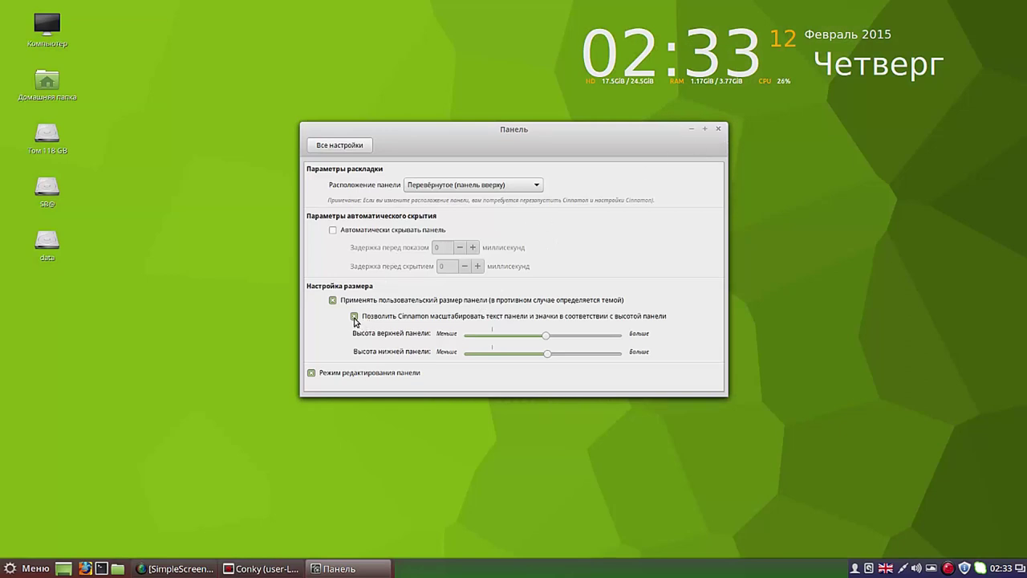
Step: Set the panel layout to 'Классическое (панели вверху и внизу)' and close Panel settings
{"action": "left_click", "coordinate": [539, 186]}
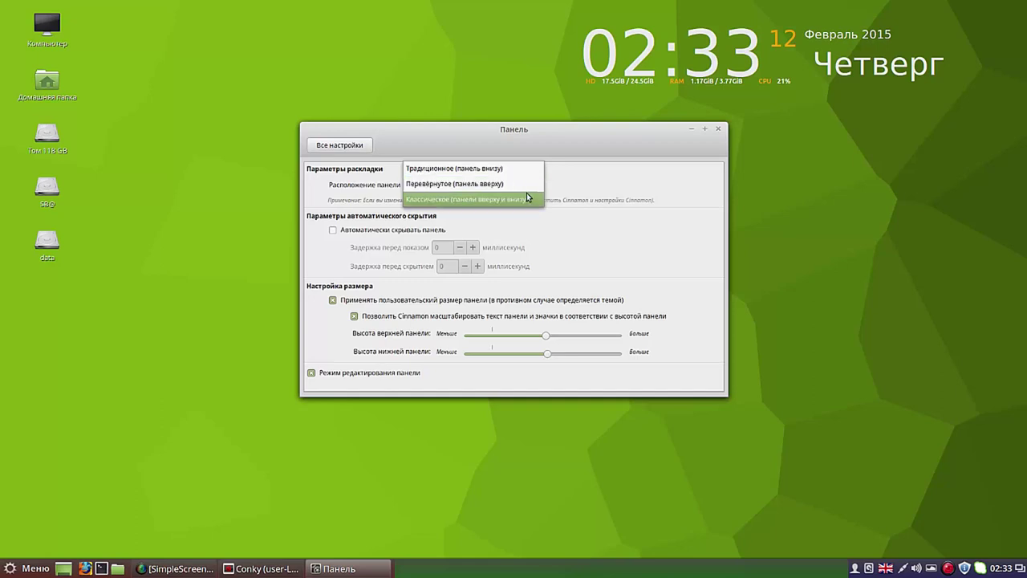
{"action": "left_click", "coordinate": [523, 203]}
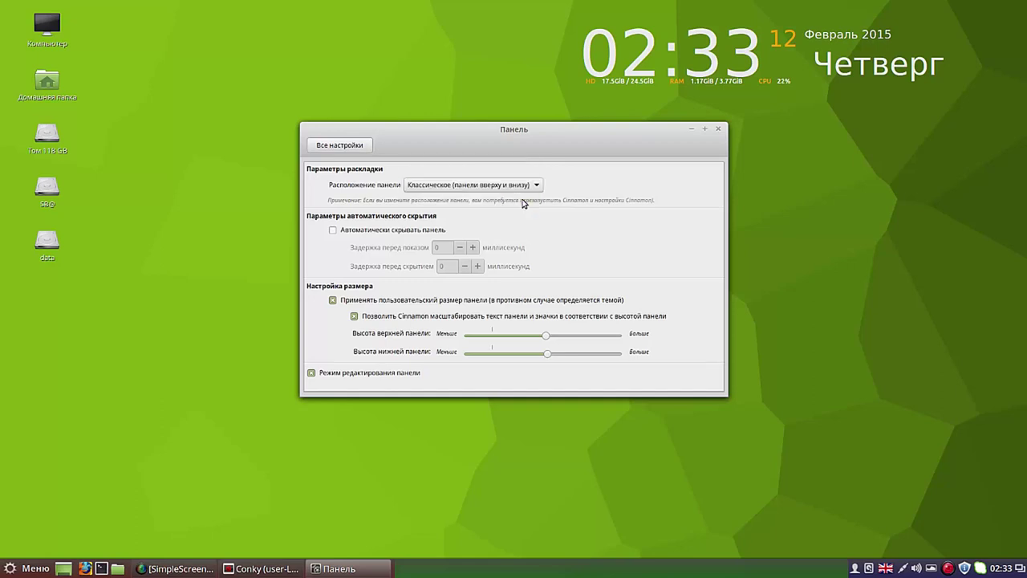
{"action": "left_click", "coordinate": [719, 130]}
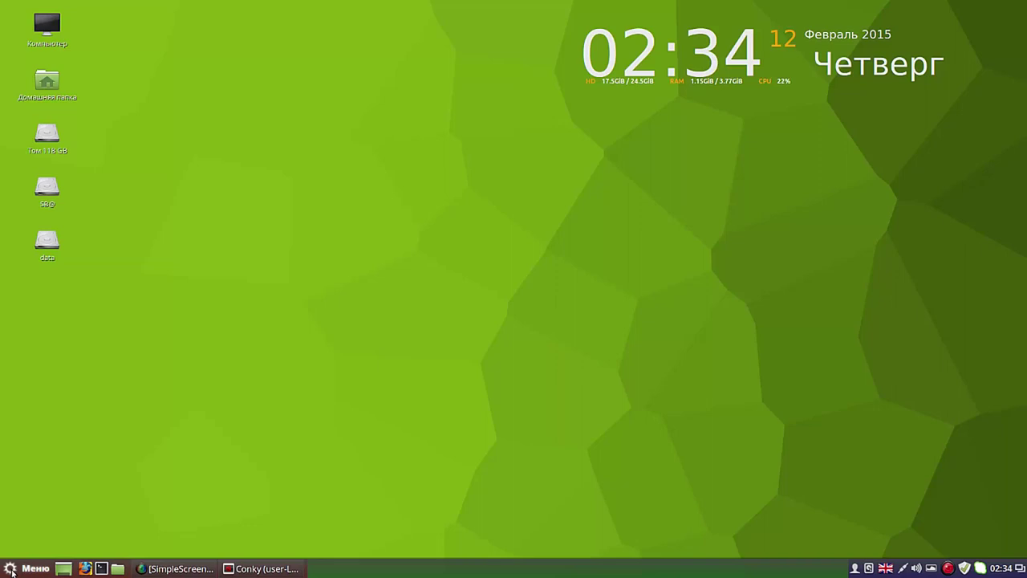
Step: Turn off panel edit mode from the panel's context menu
{"action": "right_click", "coordinate": [434, 570]}
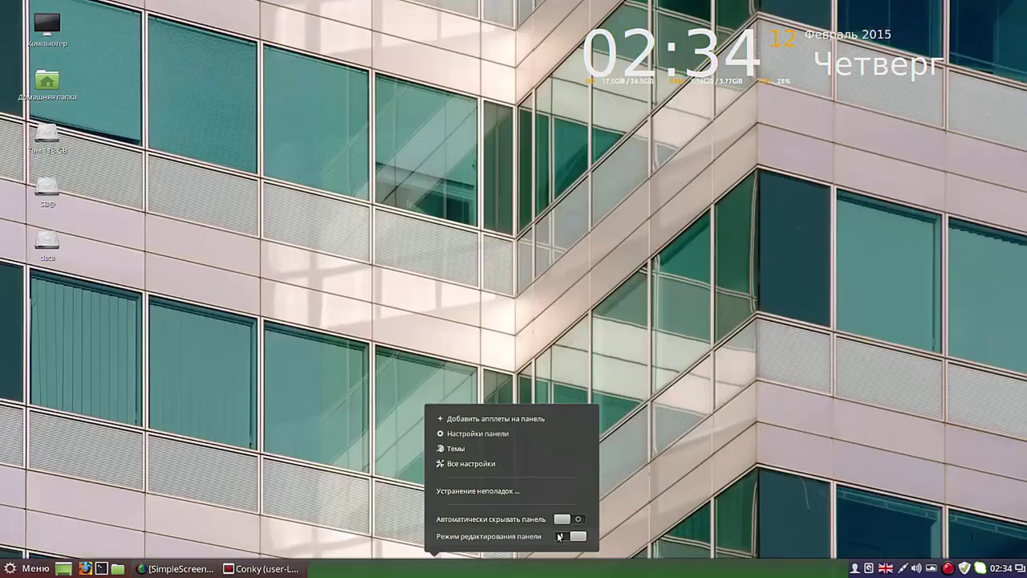
{"action": "left_click", "coordinate": [560, 536]}
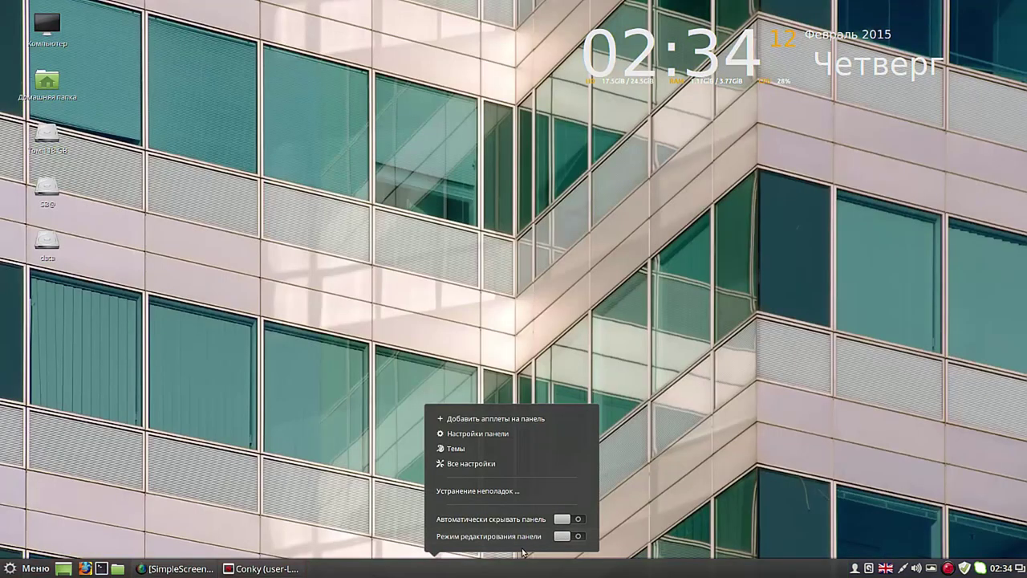
{"action": "left_click", "coordinate": [459, 571]}
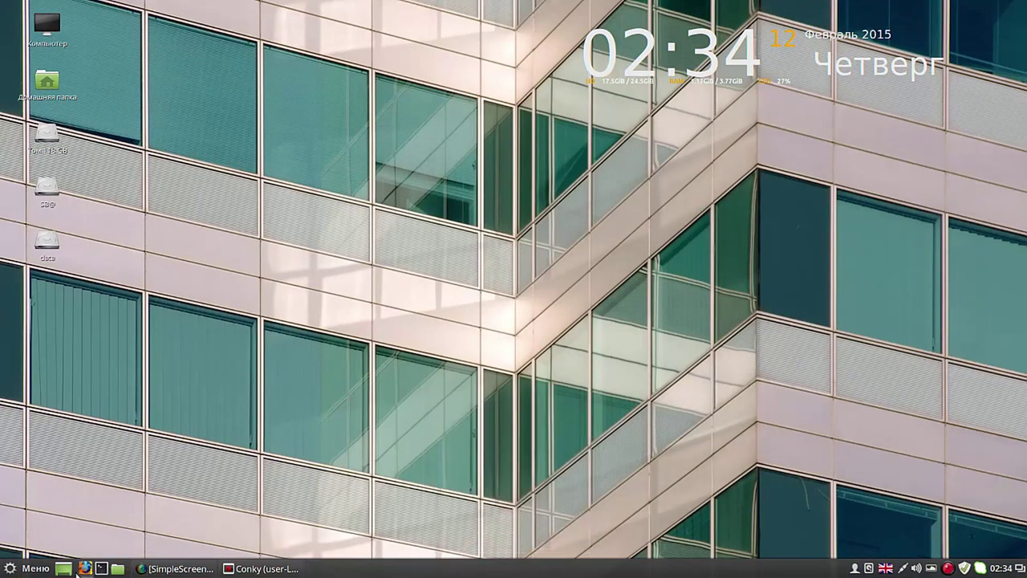
Step: Launch Software Manager from the menu and authenticate with the administrator password
{"action": "left_click", "coordinate": [37, 568]}
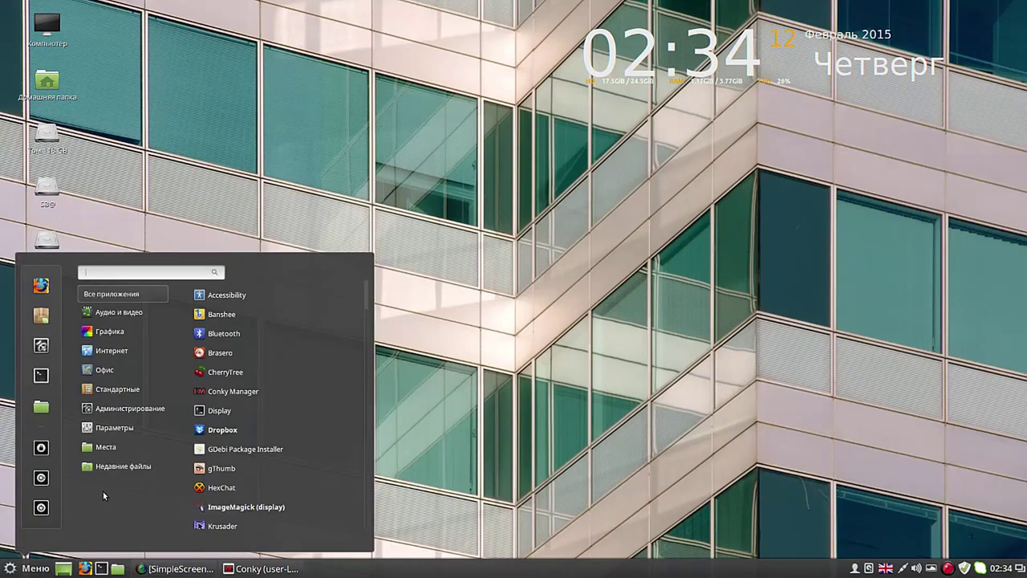
{"action": "left_click", "coordinate": [41, 314]}
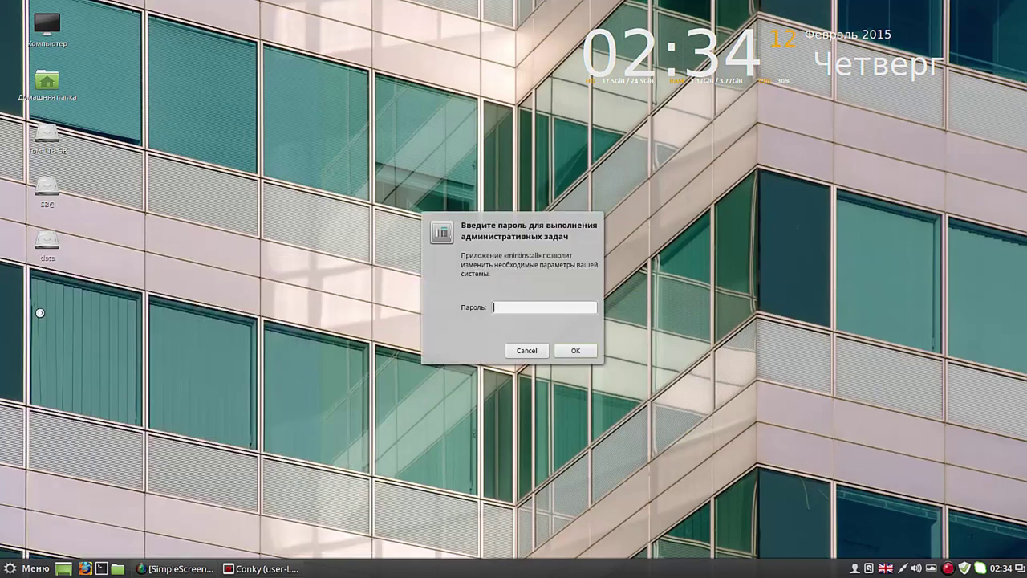
{"action": "left_click", "coordinate": [504, 306]}
{"action": "type", "text": "••••"}
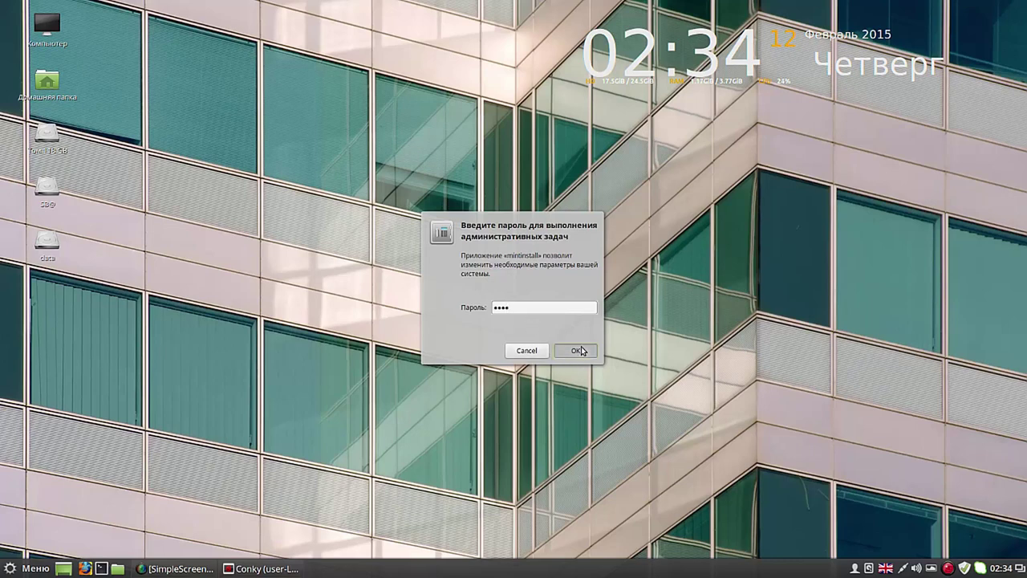
{"action": "left_click", "coordinate": [576, 351]}
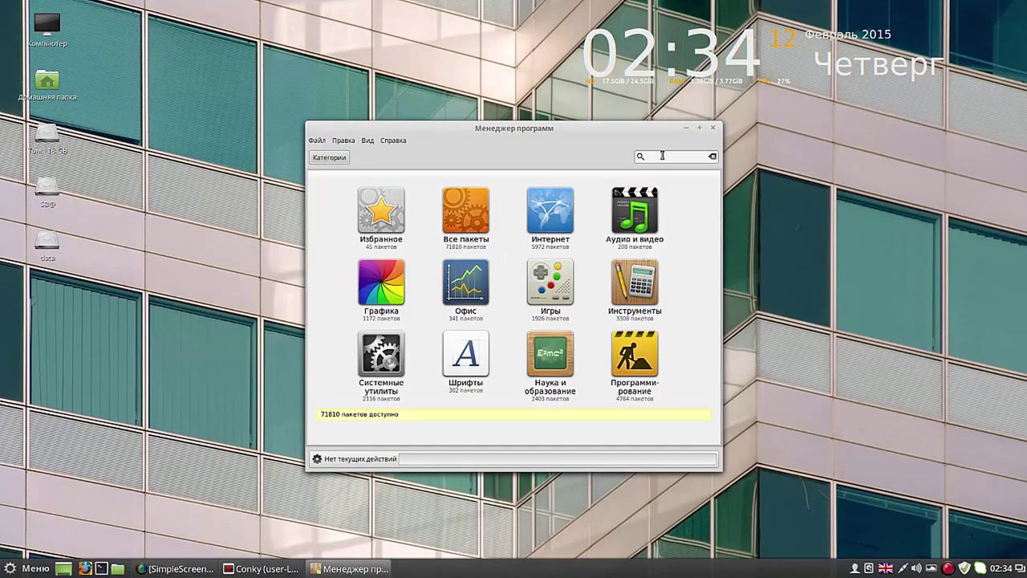
Step: Search for 'google chrome browser', then edit the query to 'chromium browser'
{"action": "type", "text": "go"}
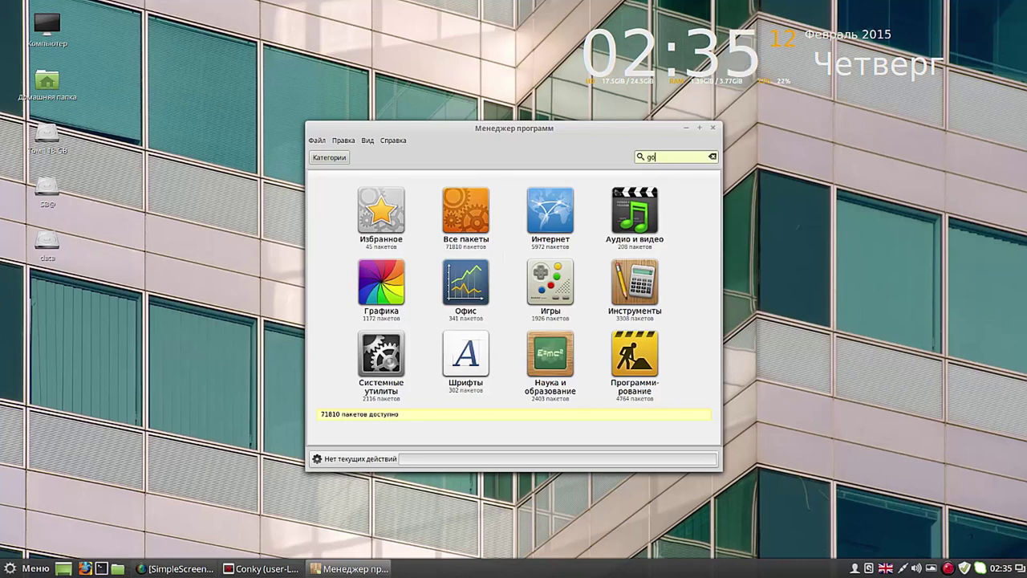
{"action": "type", "text": "ogle chrome browser"}
{"action": "key", "text": "Return"}
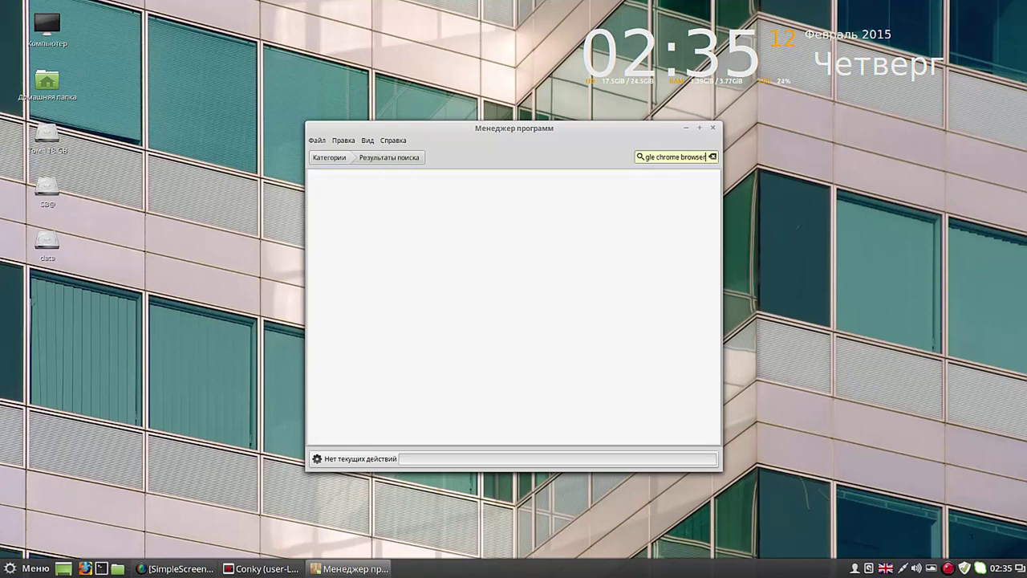
{"action": "left_click", "coordinate": [656, 156]}
{"action": "key", "text": "BackSpace"}
{"action": "key", "text": "BackSpace"}
{"action": "key", "text": "BackSpace"}
{"action": "key", "text": "BackSpace"}
{"action": "key", "text": "BackSpace"}
{"action": "key", "text": "BackSpace"}
{"action": "key", "text": "BackSpace"}
{"action": "key", "text": "Right"}
{"action": "key", "text": "Right"}
{"action": "type", "text": "iu"}
{"action": "key", "text": "Delete"}
{"action": "type", "text": "m"}
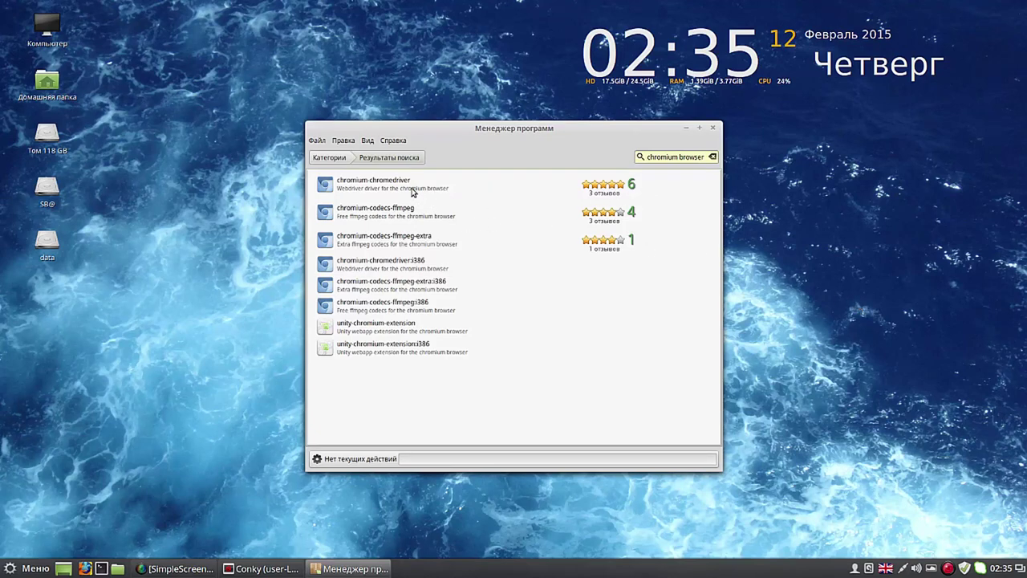
Step: Browse the chromium-chromedriver and chromium-codecs-ffmpeg results, then change the search to 'chrome browser'
{"action": "left_click", "coordinate": [382, 188]}
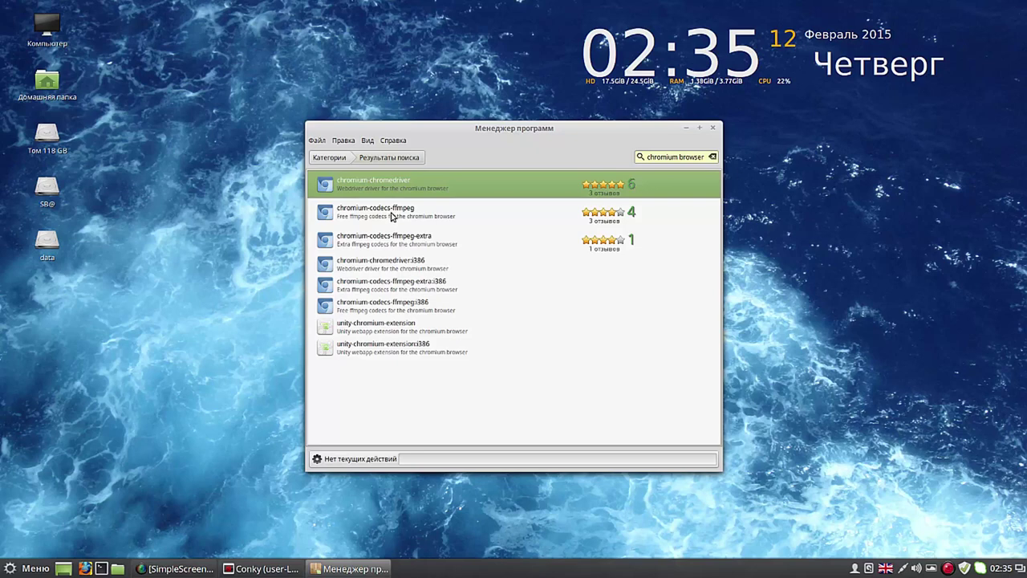
{"action": "left_click", "coordinate": [392, 217]}
{"action": "left_click", "coordinate": [393, 239]}
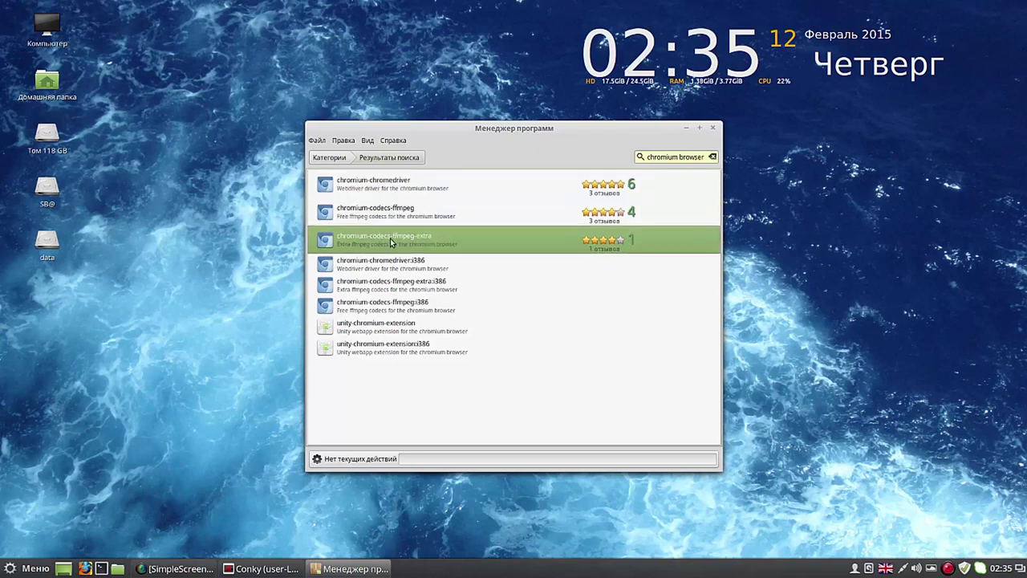
{"action": "left_click", "coordinate": [394, 284]}
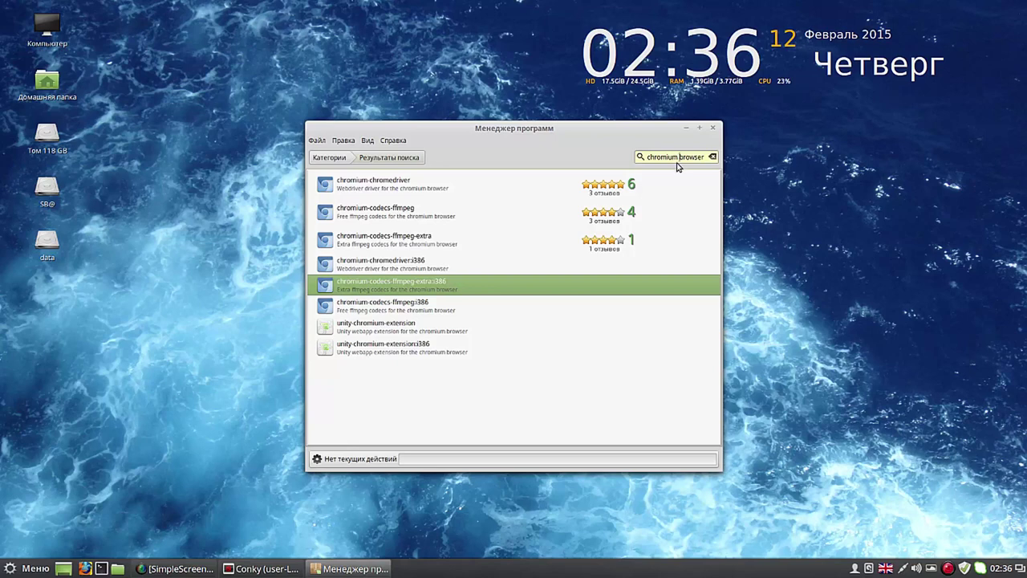
{"action": "key", "text": "Left"}
{"action": "key", "text": "BackSpace"}
{"action": "key", "text": "BackSpace"}
{"action": "key", "text": "BackSpace"}
{"action": "type", "text": "e"}
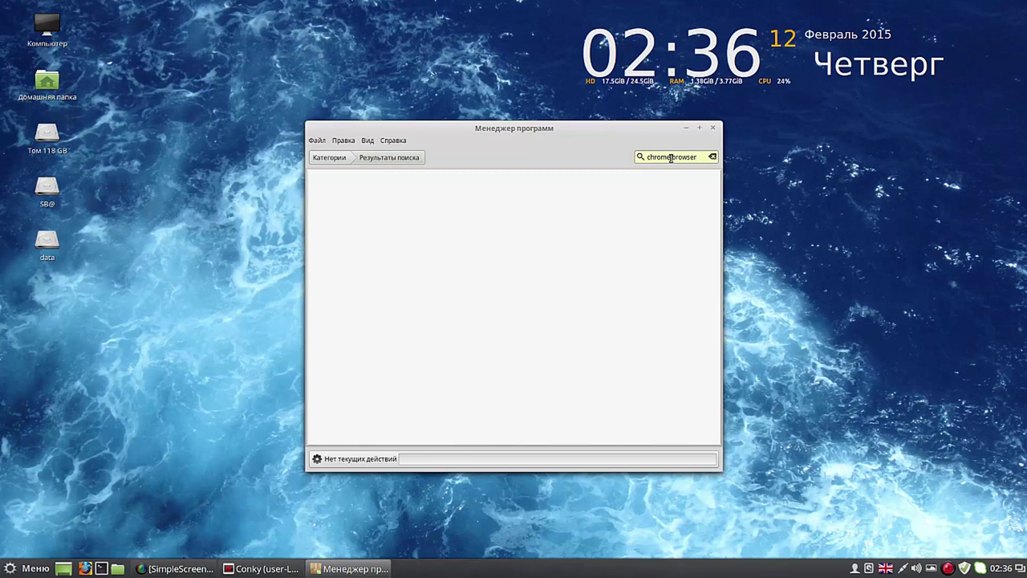
{"action": "left_click_drag", "start_coordinate": [670, 157], "coordinate": [698, 160]}
Step: Search 'chromium', open chromium-browser's page and start installing it, moving the window top-left
{"action": "key", "text": "BackSpace"}
{"action": "key", "text": "BackSpace"}
{"action": "key", "text": "BackSpace"}
{"action": "type", "text": "ium"}
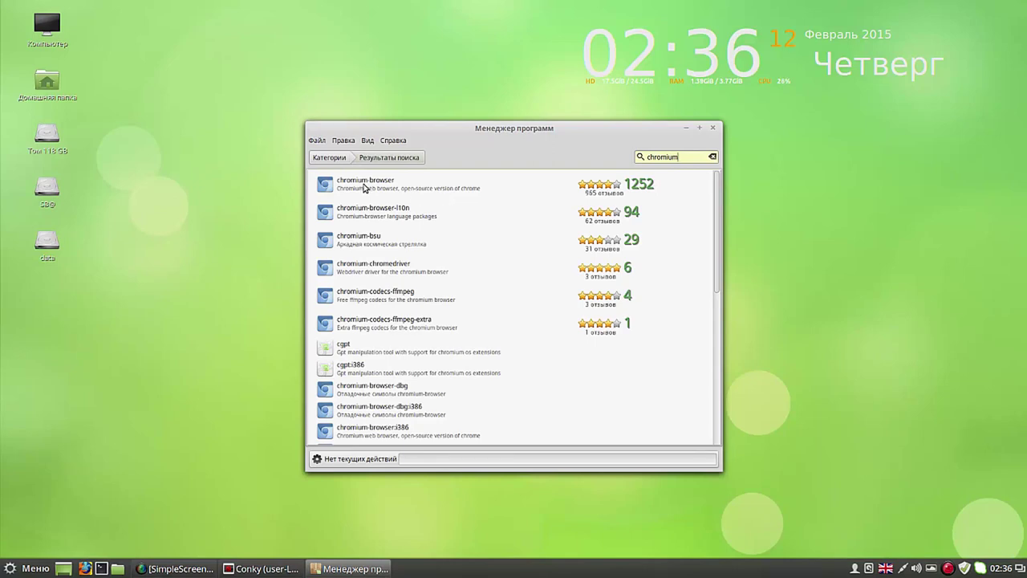
{"action": "left_click", "coordinate": [364, 187]}
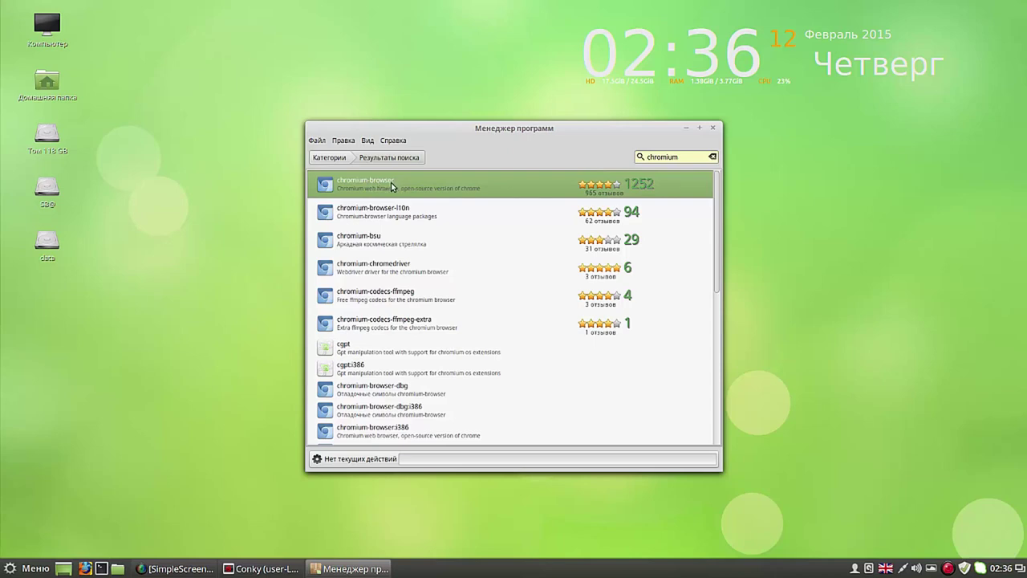
{"action": "left_click", "coordinate": [336, 186]}
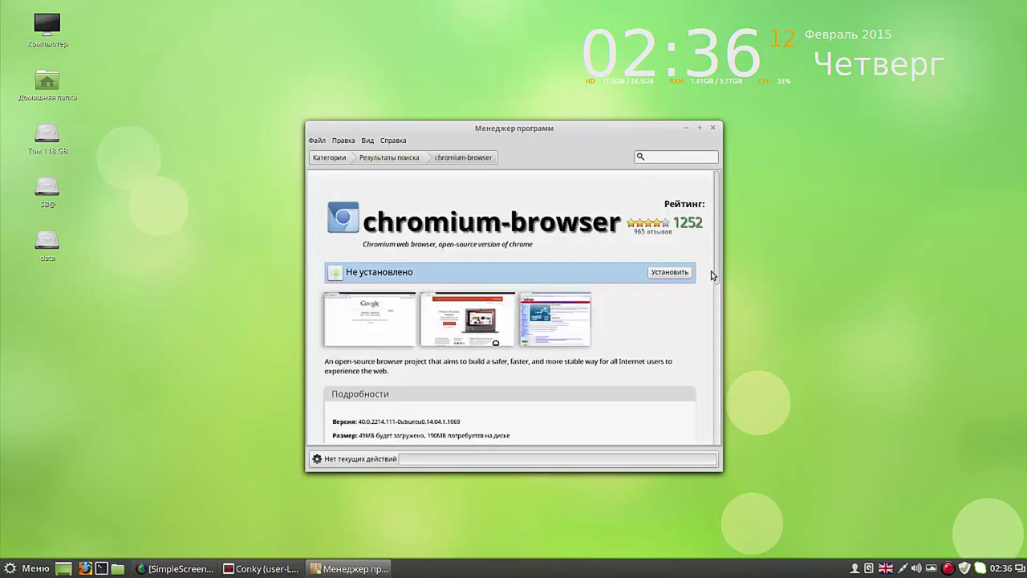
{"action": "left_click", "coordinate": [670, 272]}
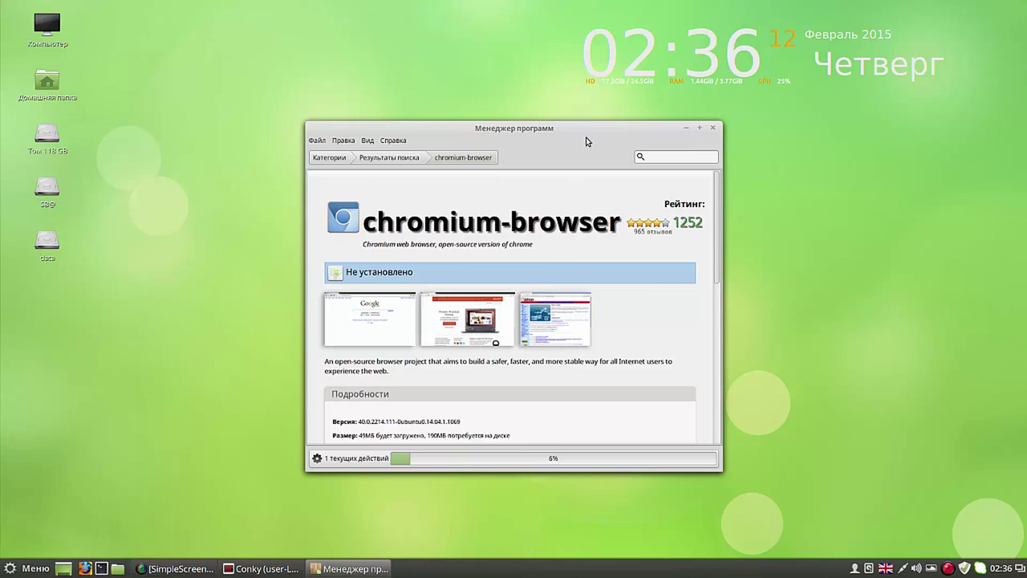
{"action": "left_click_drag", "start_coordinate": [565, 122], "coordinate": [392, 9]}
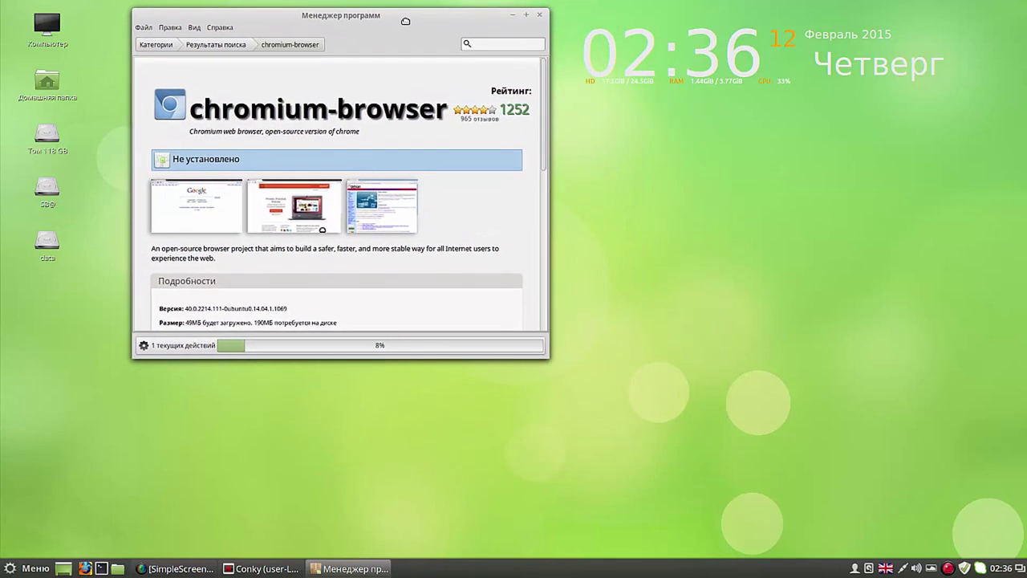
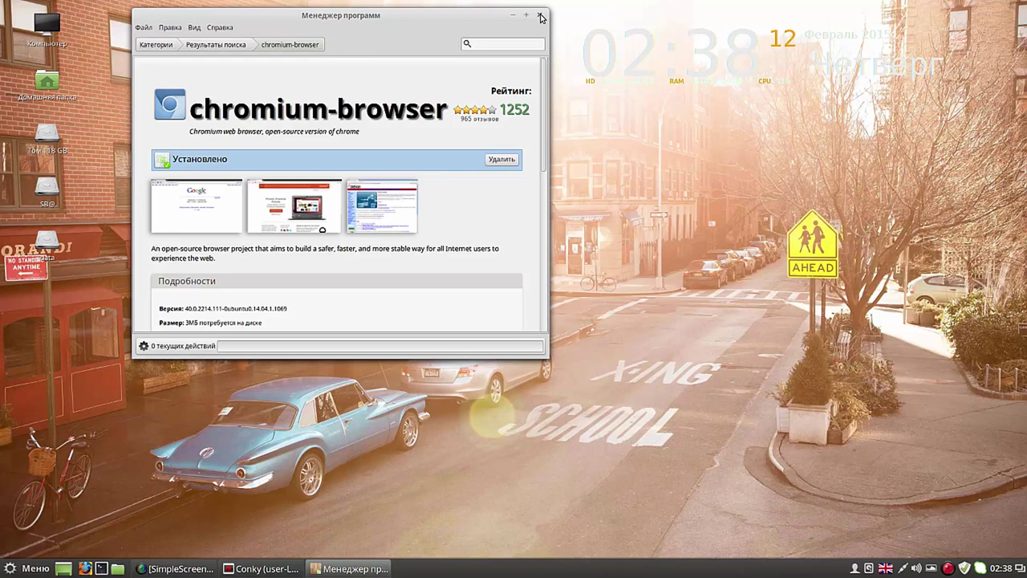
Step: Close the Менеджер программ window and open the Cinnamon menu to its Интернет category
{"action": "left_click", "coordinate": [540, 17]}
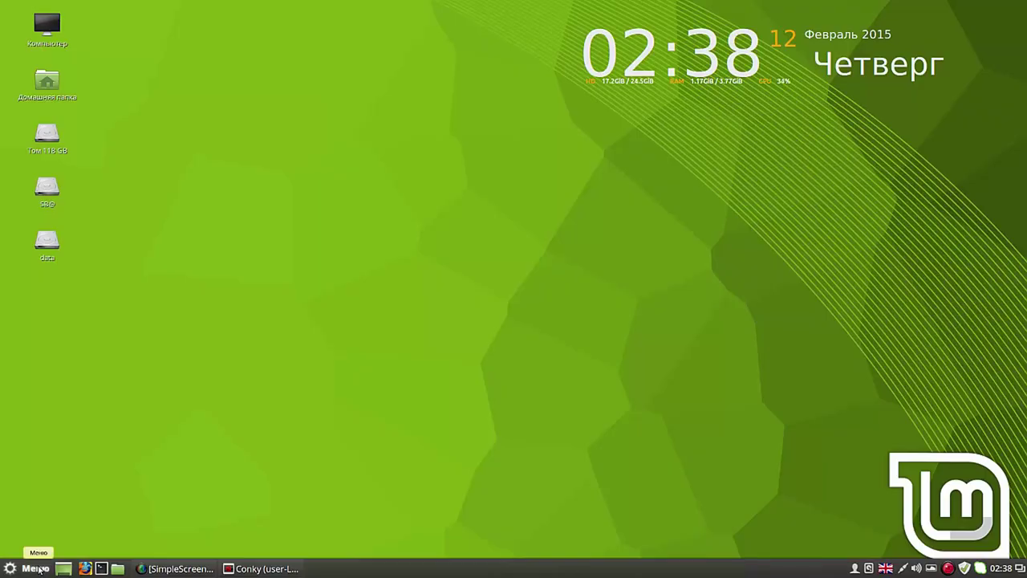
{"action": "left_click", "coordinate": [37, 568]}
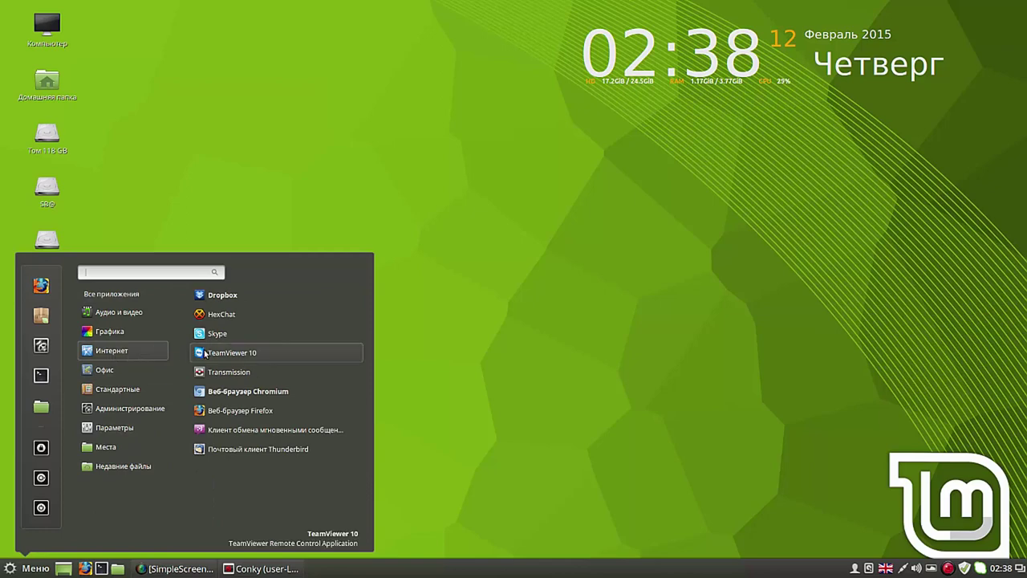
Step: Launch Chromium, dismiss the default-browser notice, confirm version 40.0.2214.111 on About, then close Chromium
{"action": "left_click", "coordinate": [227, 391]}
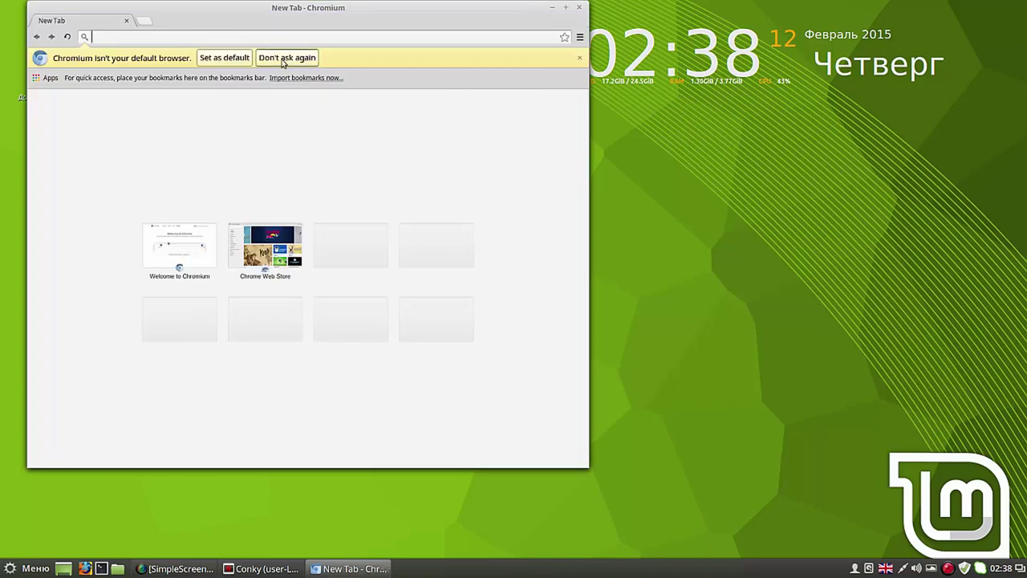
{"action": "left_click", "coordinate": [215, 59]}
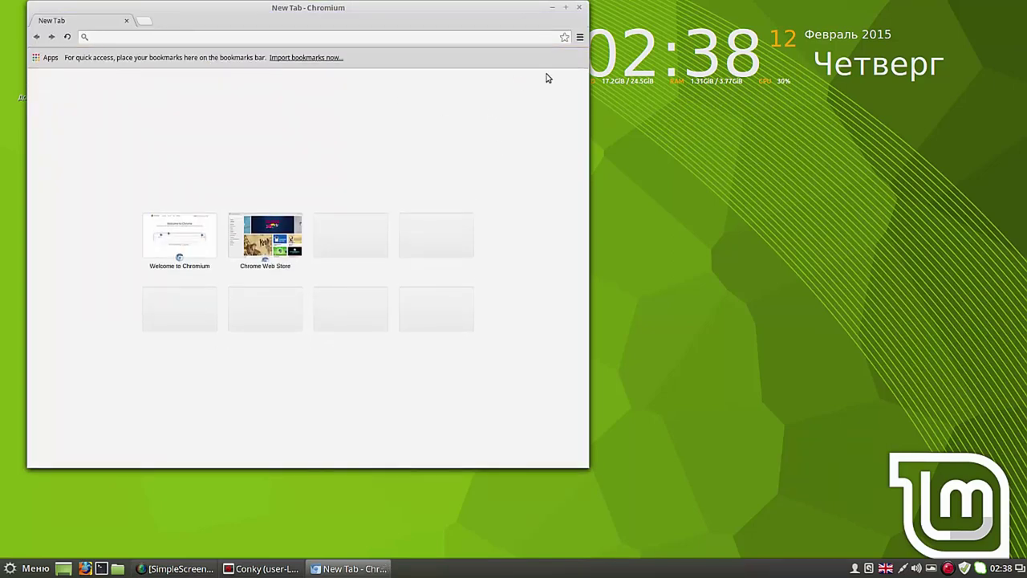
{"action": "left_click", "coordinate": [579, 36]}
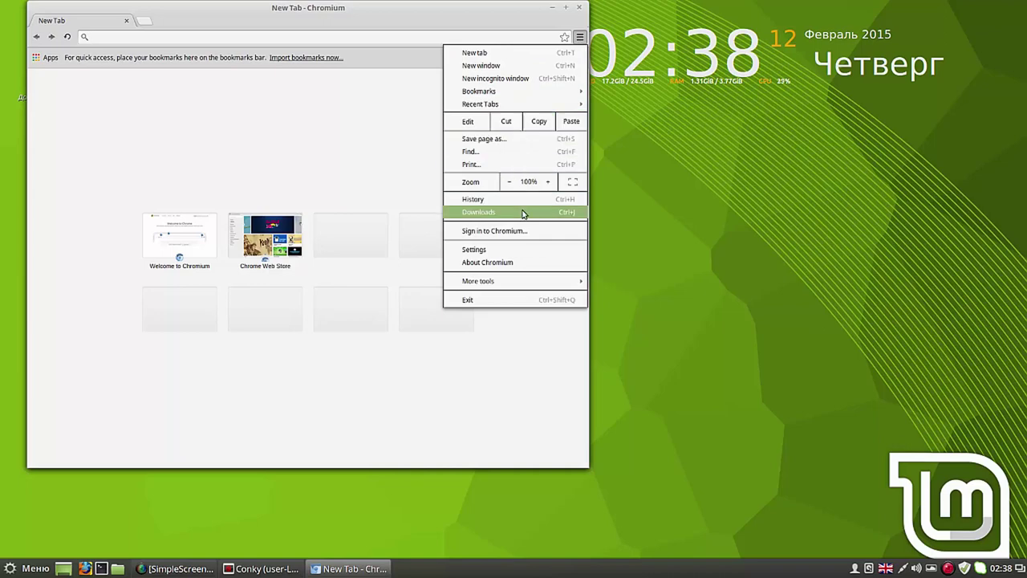
{"action": "left_click", "coordinate": [502, 263]}
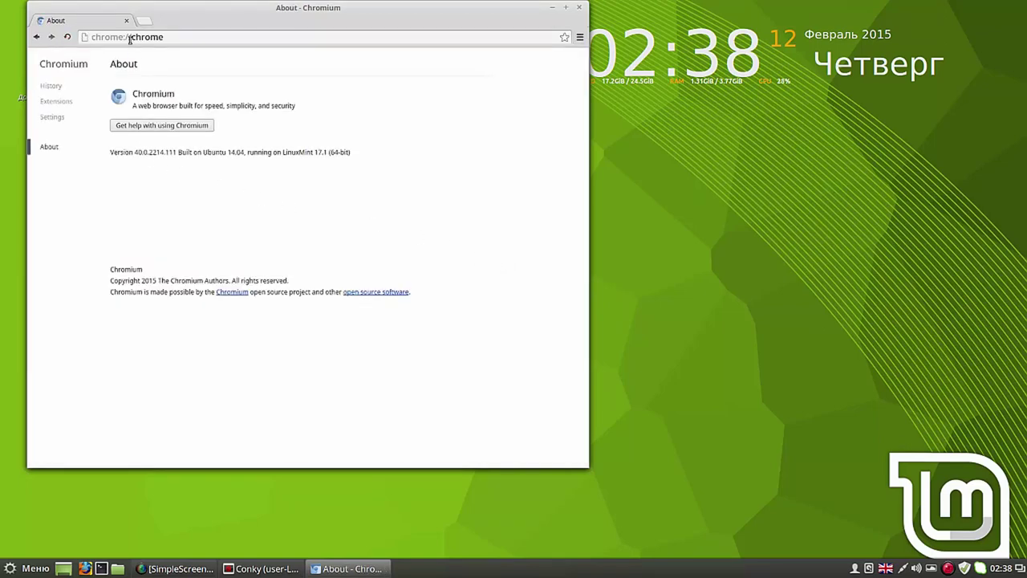
{"action": "left_click", "coordinate": [36, 37]}
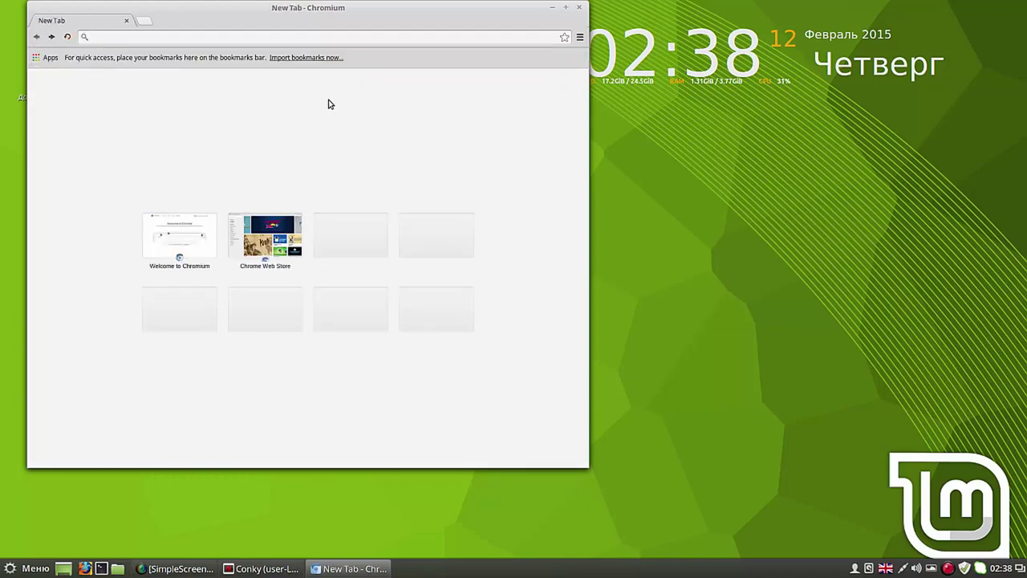
{"action": "left_click", "coordinate": [580, 8]}
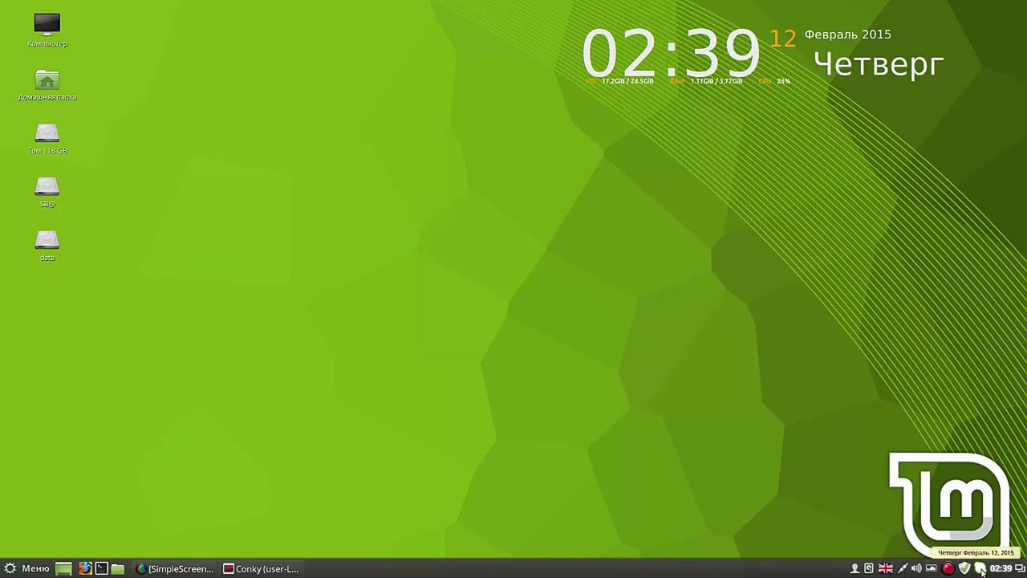
Step: Quit Skype via Выйти in its system tray menu
{"action": "right_click", "coordinate": [978, 567]}
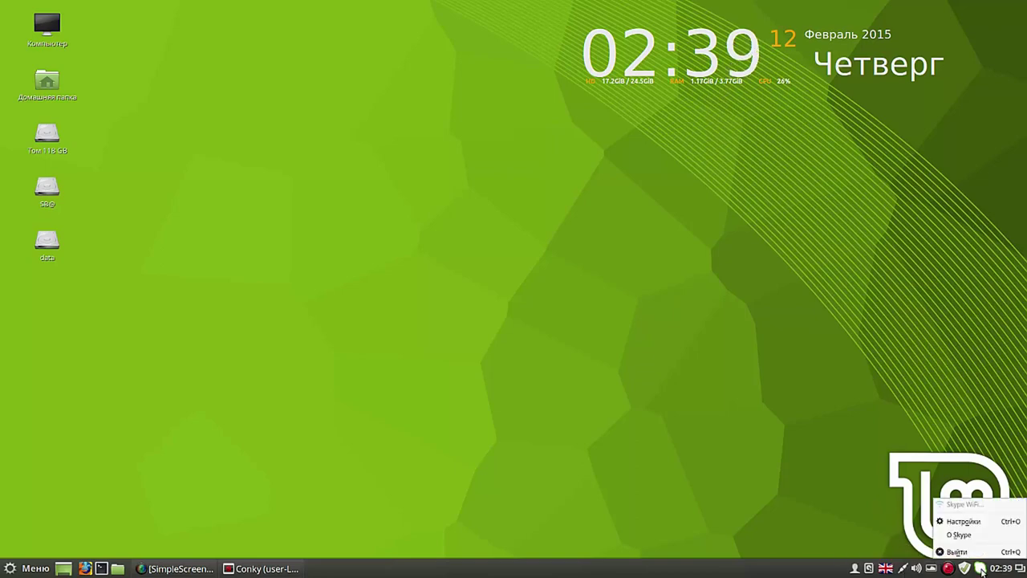
{"action": "left_click", "coordinate": [955, 553]}
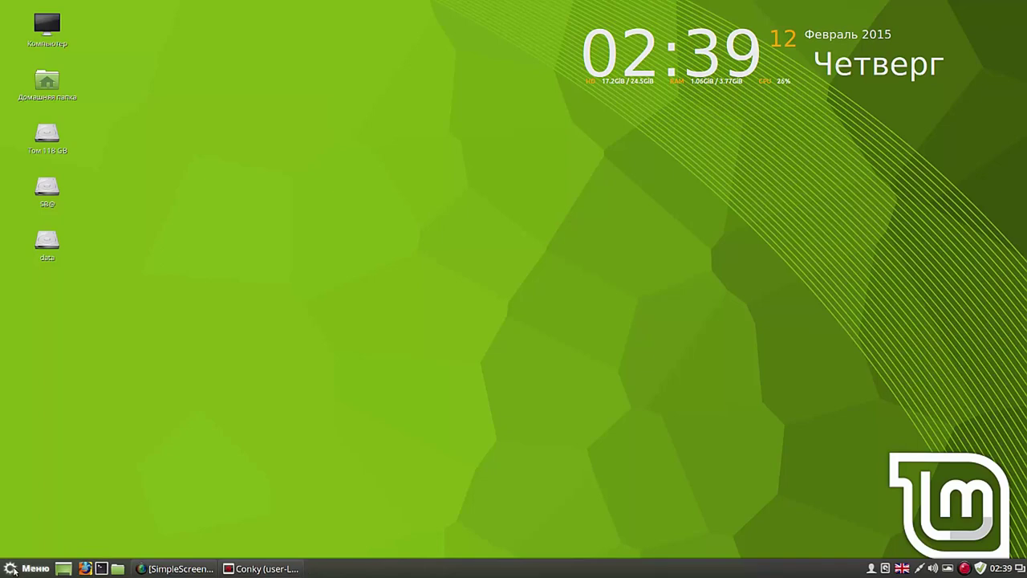
Step: Launch Systemback from the menu's Администрирование category
{"action": "left_click", "coordinate": [12, 568]}
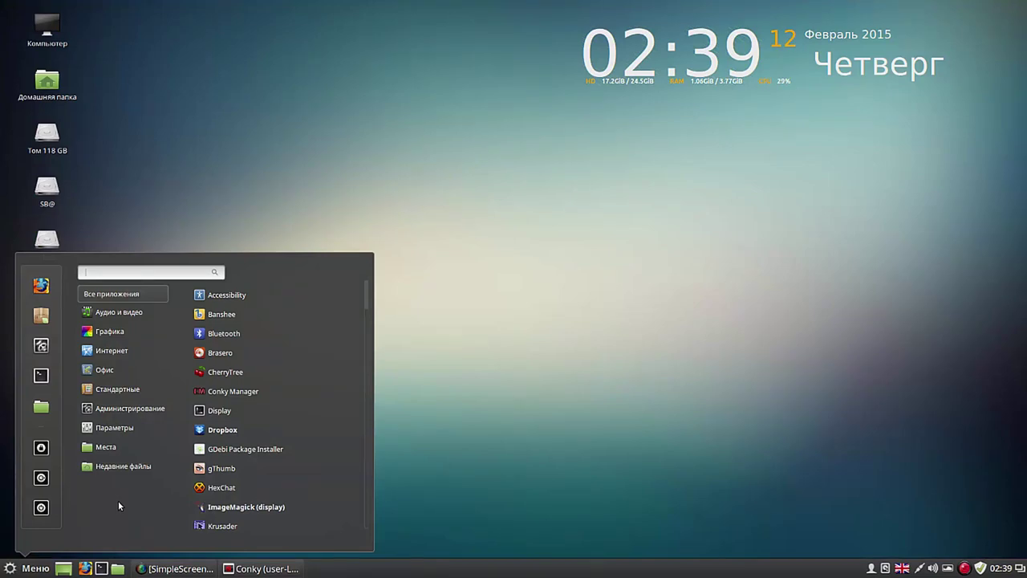
{"action": "mouse_move", "coordinate": [125, 413]}
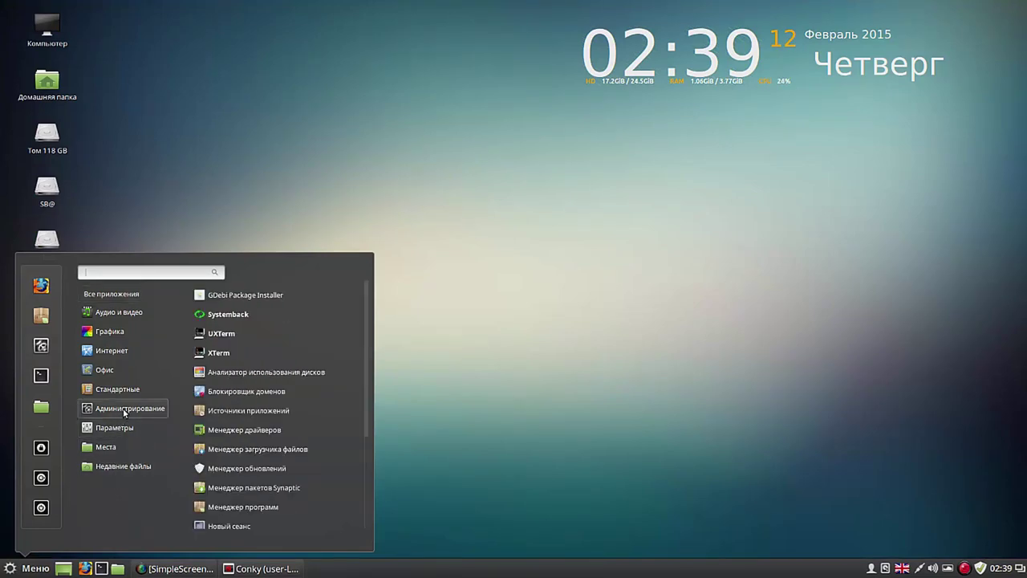
{"action": "left_click", "coordinate": [255, 316]}
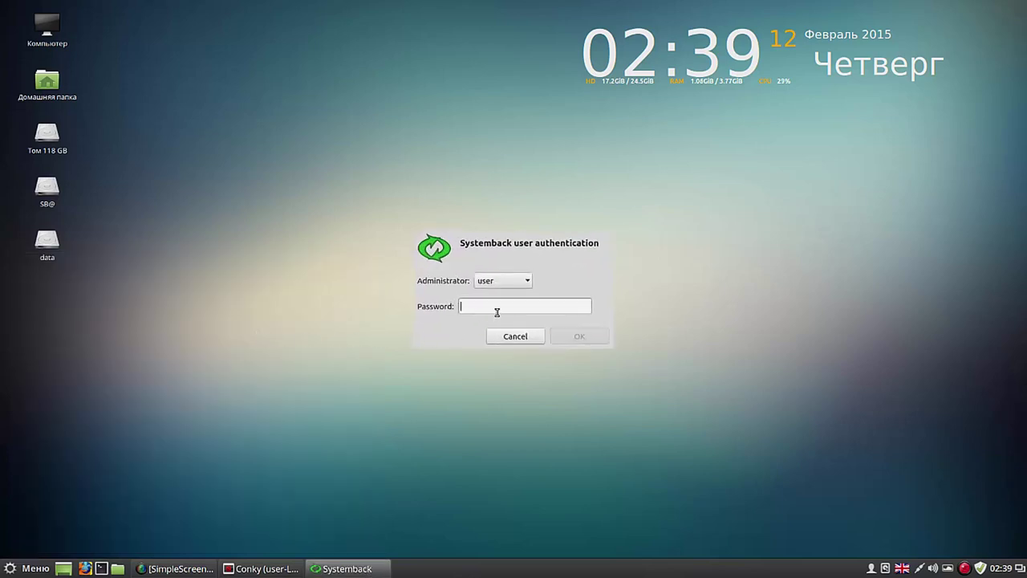
Step: Authenticate with the administrator password and move the Systemback window to the upper left
{"action": "type", "text": "••••"}
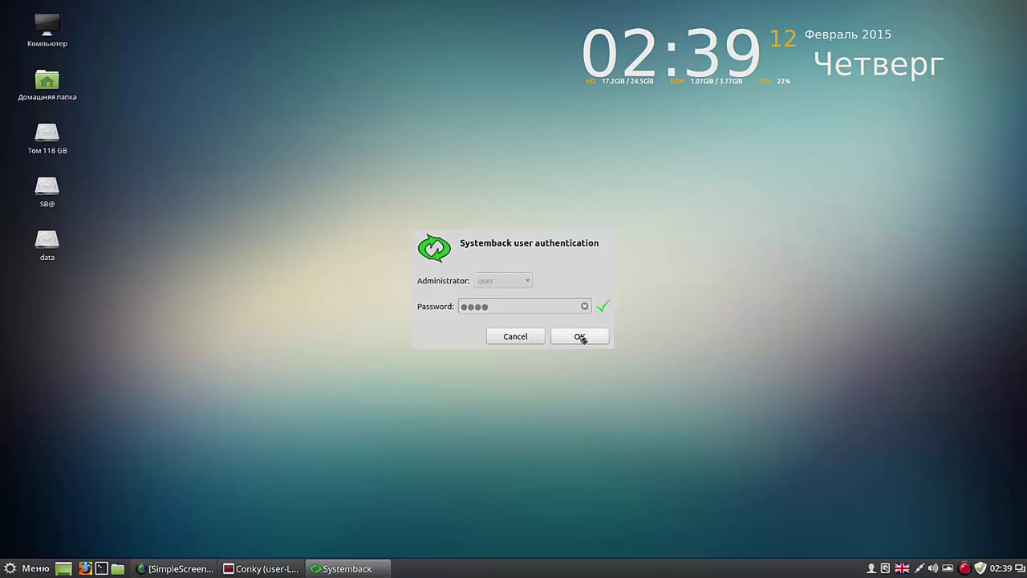
{"action": "left_click", "coordinate": [580, 337]}
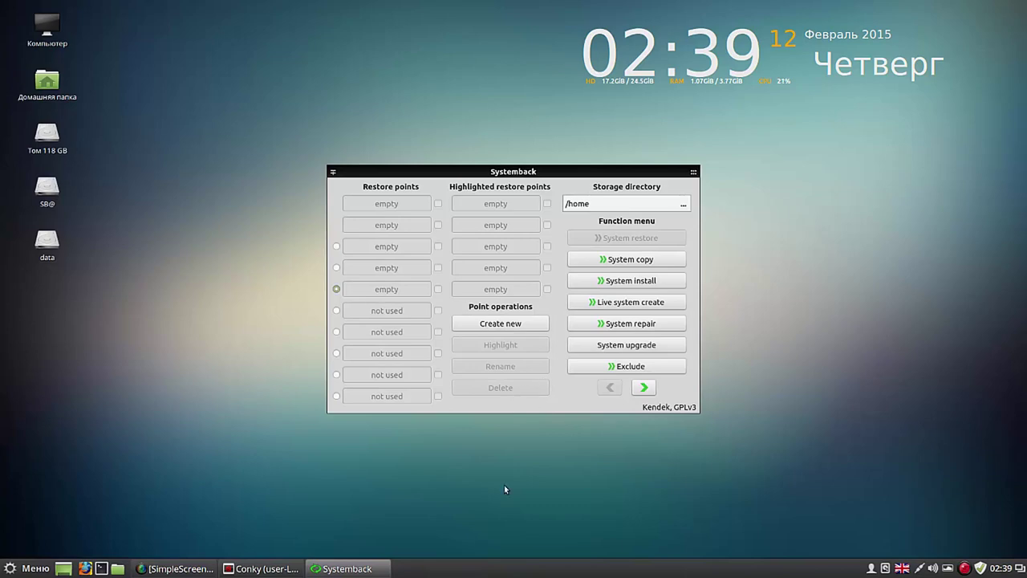
{"action": "left_click_drag", "start_coordinate": [477, 171], "coordinate": [337, 36]}
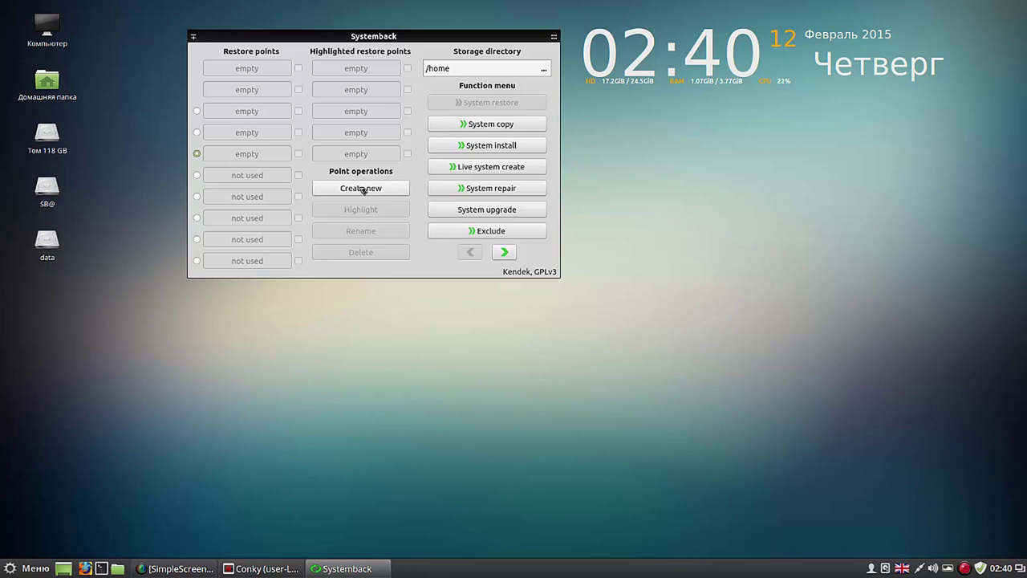
Step: Start a new restore point with Create new under Point operations
{"action": "left_click", "coordinate": [363, 188]}
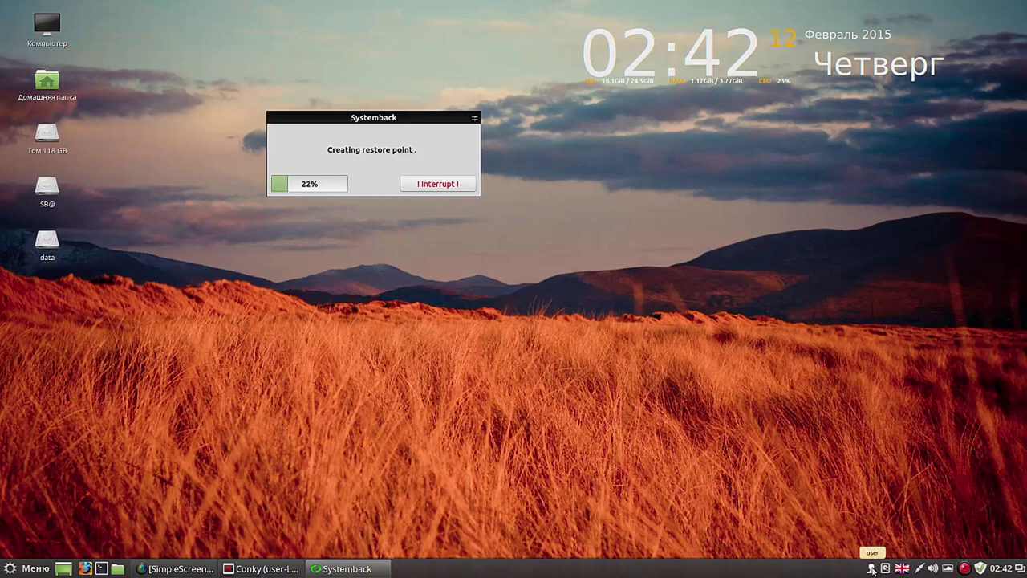
Step: Open Детали учётной записи from the user applet in the tray
{"action": "left_click", "coordinate": [873, 569]}
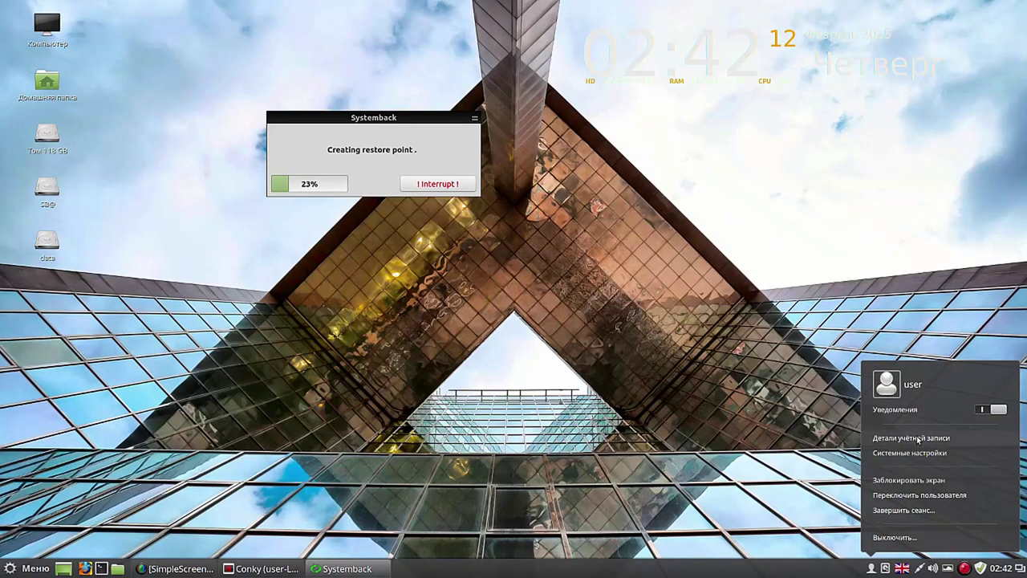
{"action": "left_click", "coordinate": [918, 439]}
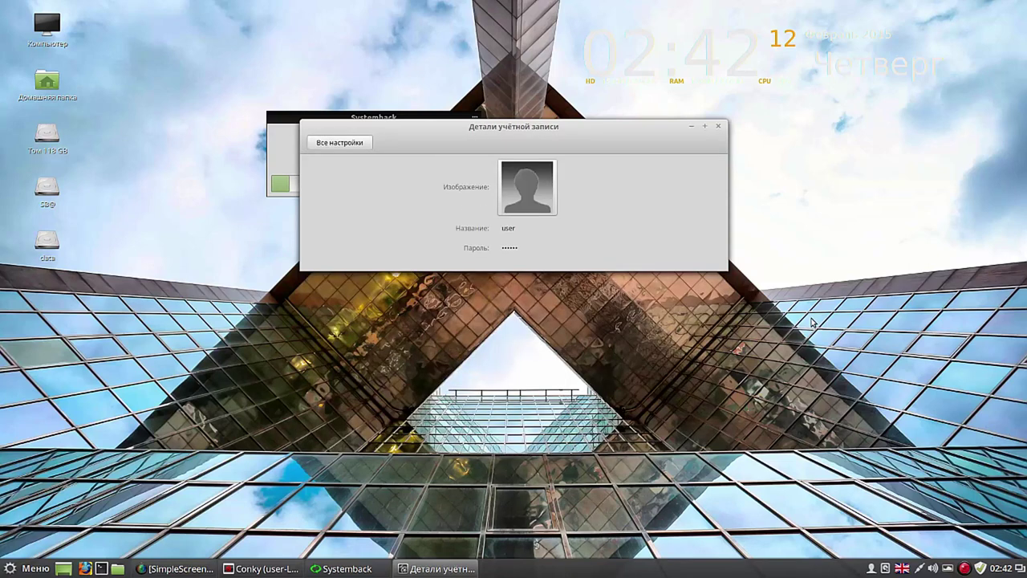
Step: Move Account Details up and right, leave the account name unchanged, and open the password dialog
{"action": "left_click_drag", "start_coordinate": [612, 144], "coordinate": [824, 77]}
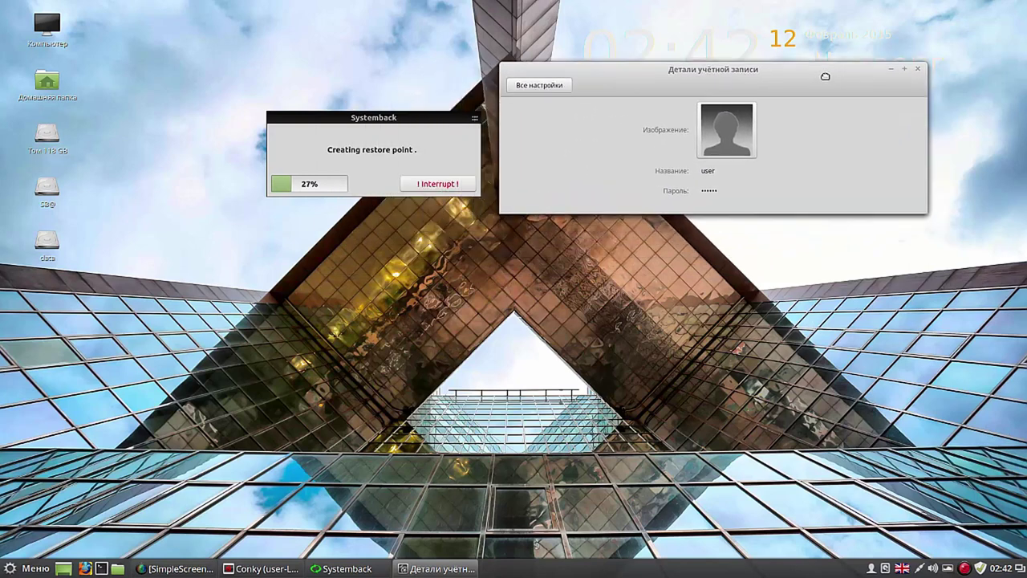
{"action": "left_click", "coordinate": [706, 171]}
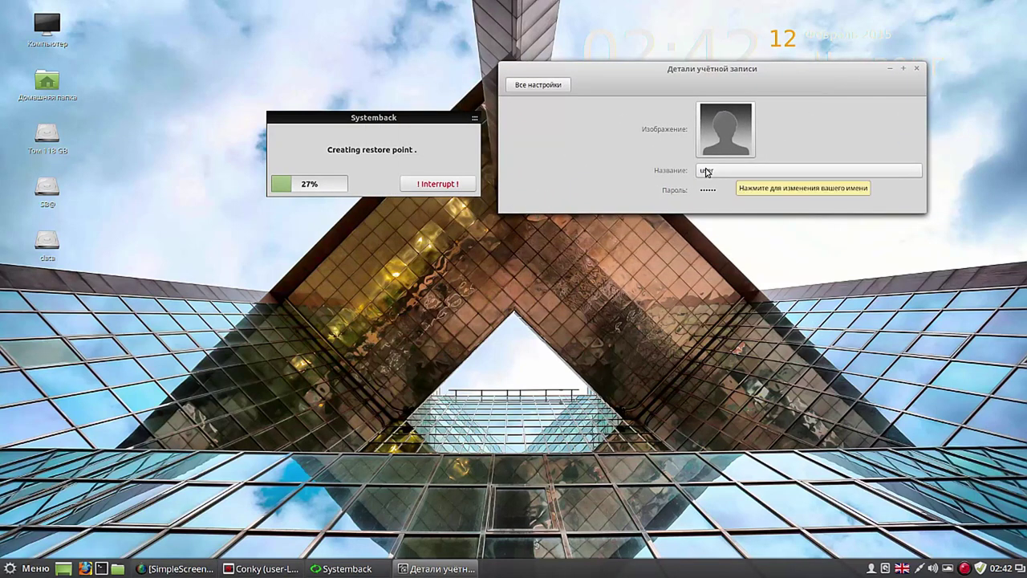
{"action": "key", "text": "Return"}
{"action": "left_click", "coordinate": [751, 171]}
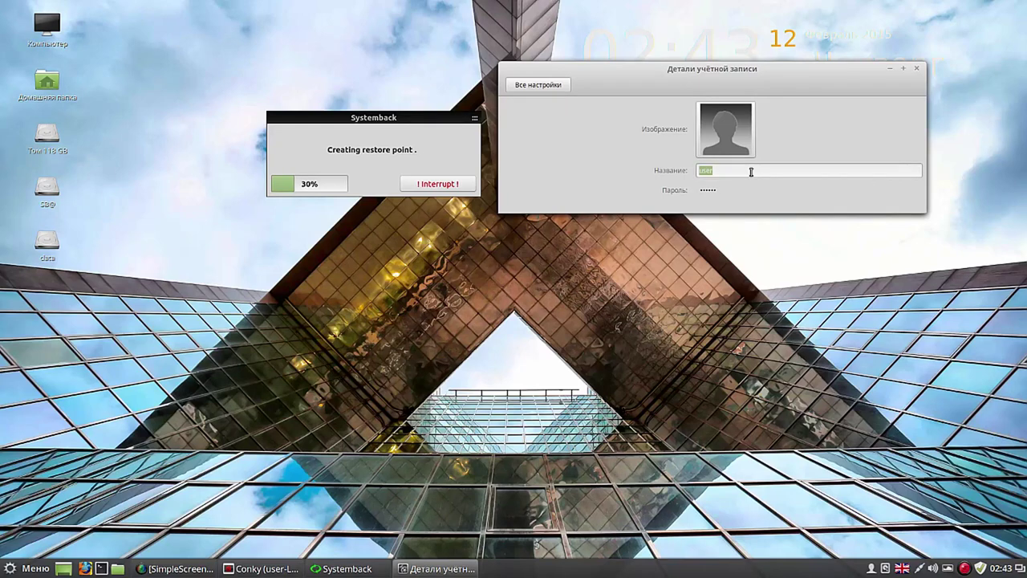
{"action": "left_click", "coordinate": [717, 192]}
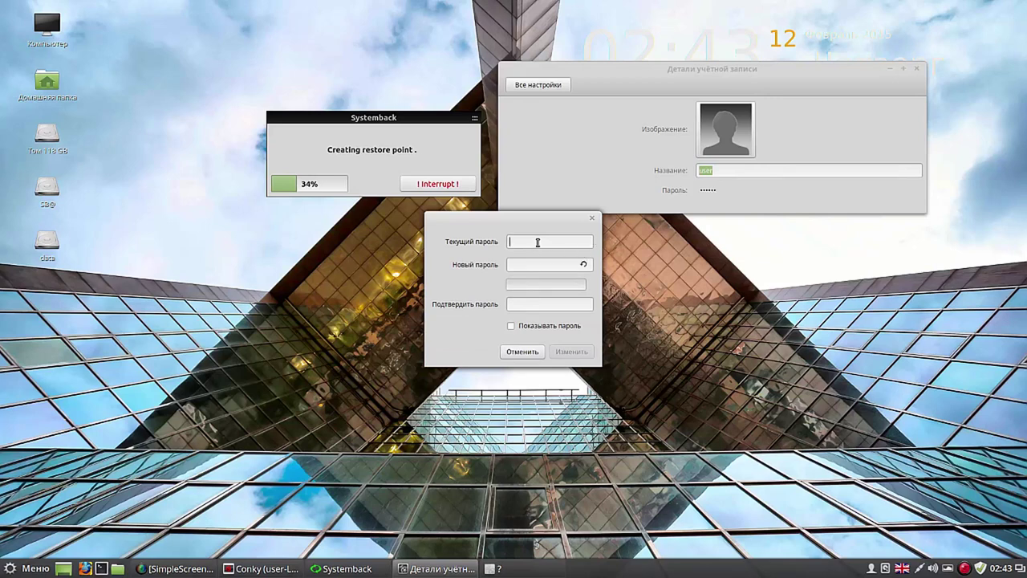
Step: Enter the current and new passwords, show them as plain text, then cancel the password change
{"action": "type", "text": "1234"}
{"action": "left_click", "coordinate": [528, 266]}
{"action": "type", "text": "•••••"}
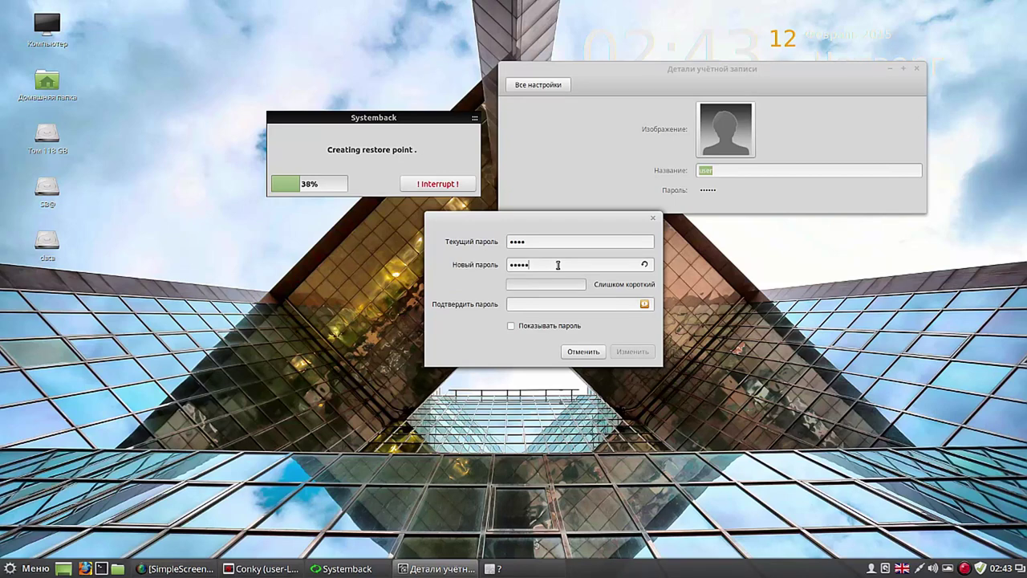
{"action": "type", "text": "•••••"}
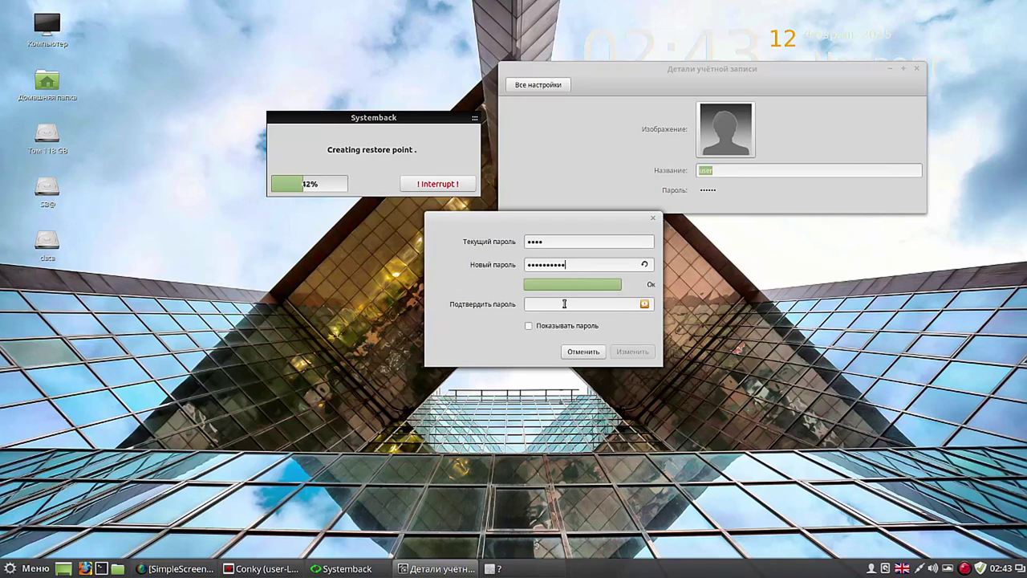
{"action": "type", "text": "••••••••••"}
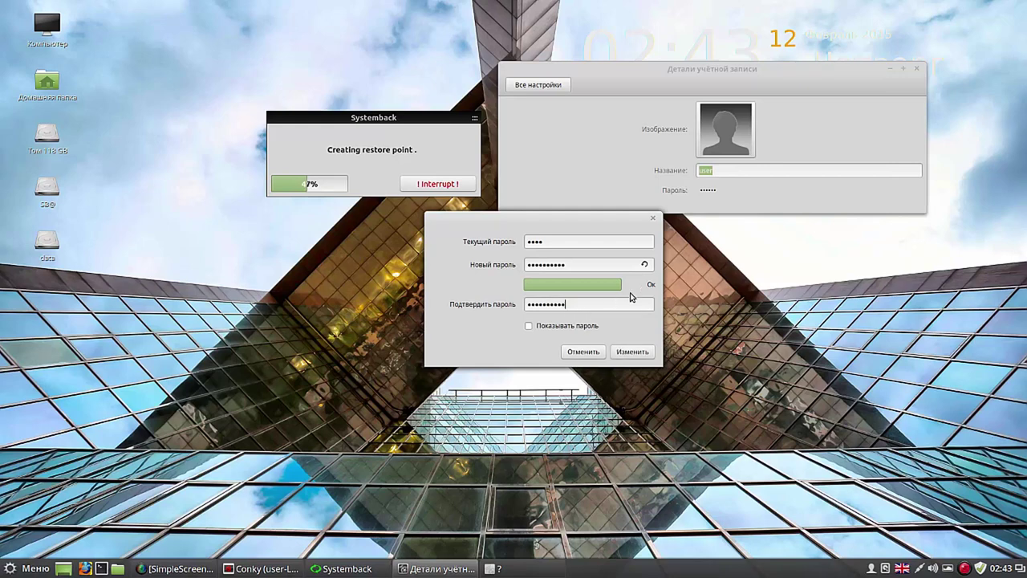
{"action": "left_click", "coordinate": [529, 326]}
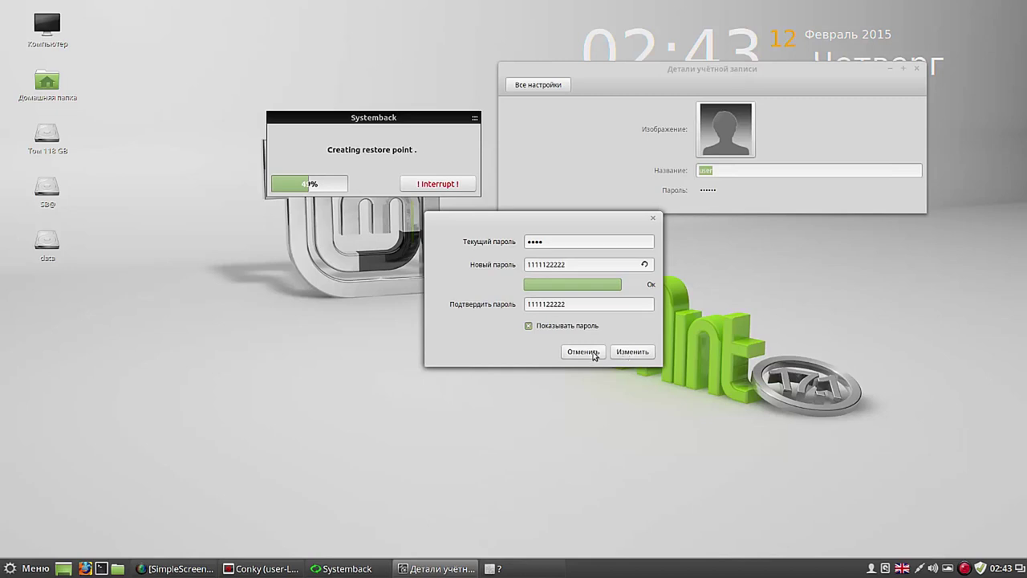
{"action": "left_click", "coordinate": [589, 354]}
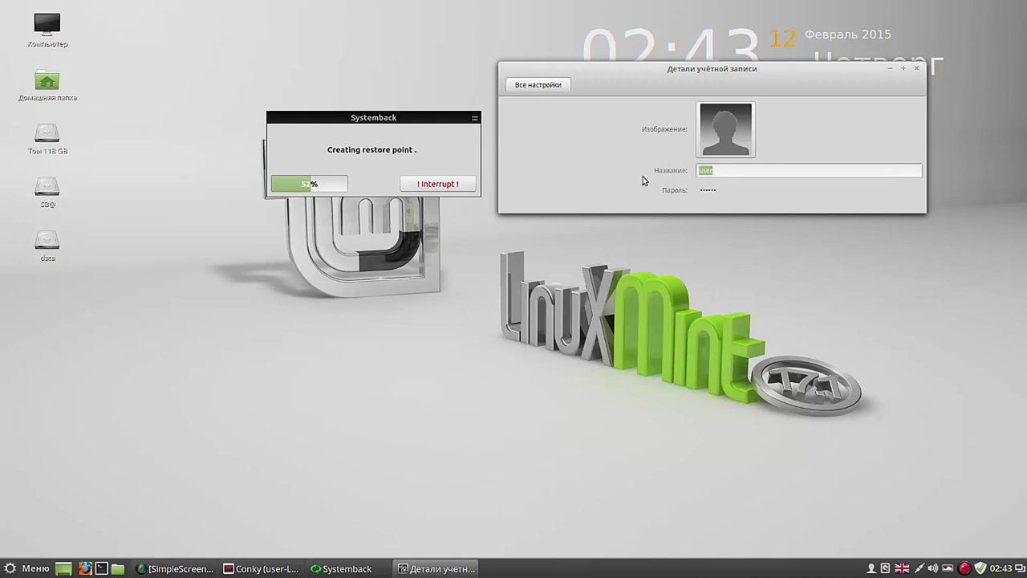
Step: Close the Account Details window and, with the restore point at 67%, open the application menu
{"action": "left_click", "coordinate": [918, 71]}
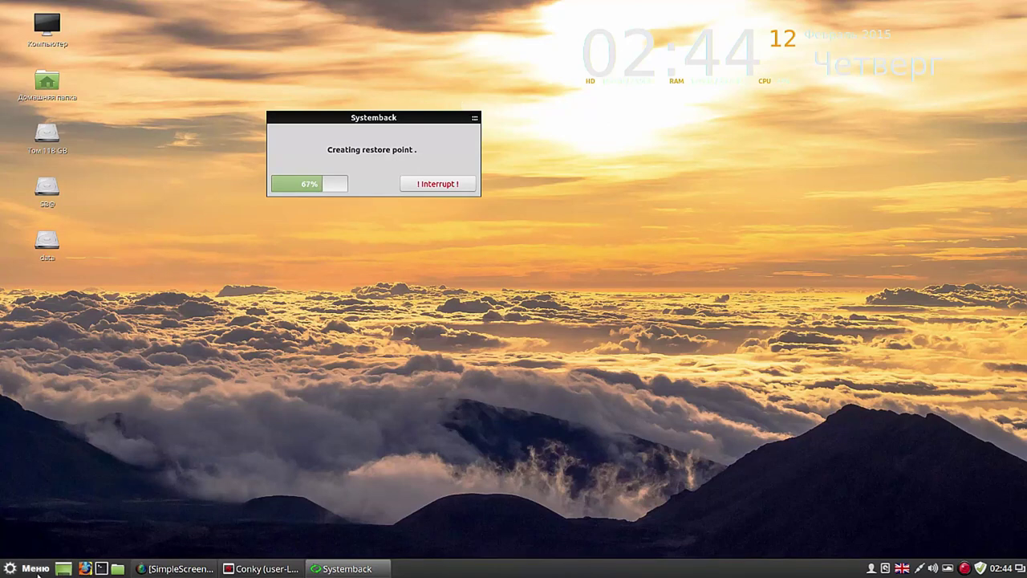
{"action": "left_click", "coordinate": [28, 570]}
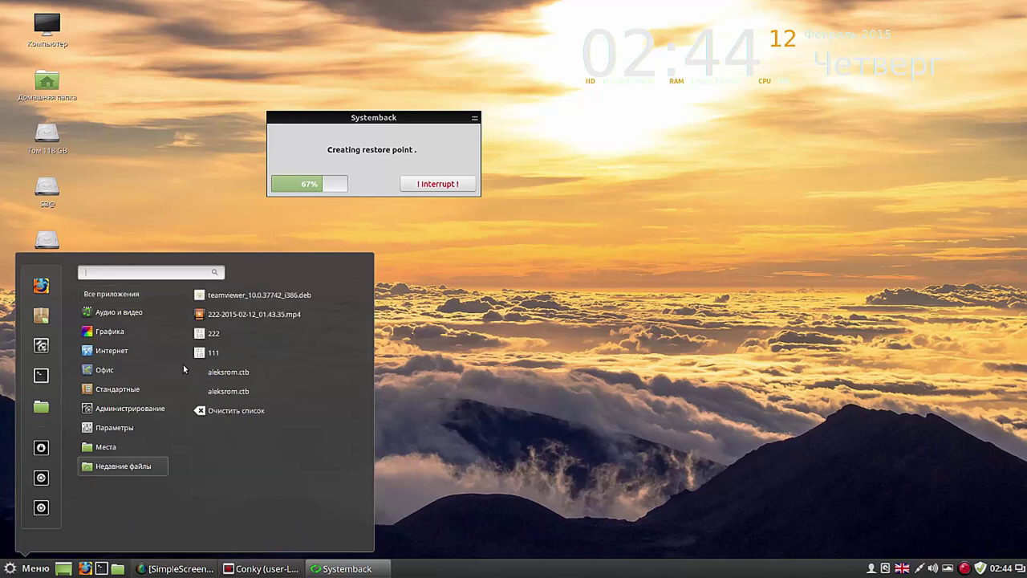
Step: Add Chromium and Krusader launchers to the panel, searching 'kru' for Krusader
{"action": "mouse_move", "coordinate": [142, 351]}
{"action": "mouse_move", "coordinate": [120, 392]}
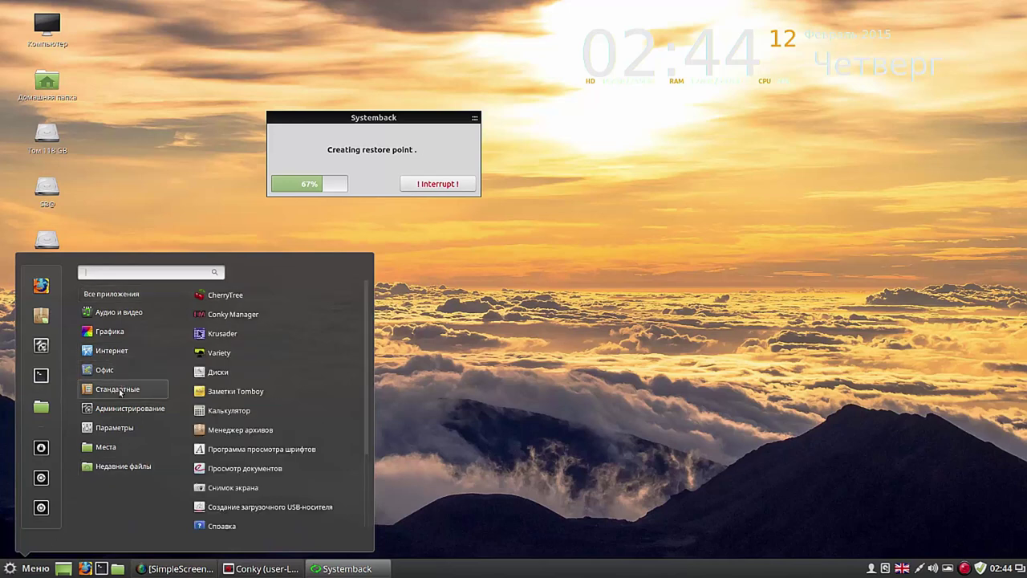
{"action": "mouse_move", "coordinate": [125, 373]}
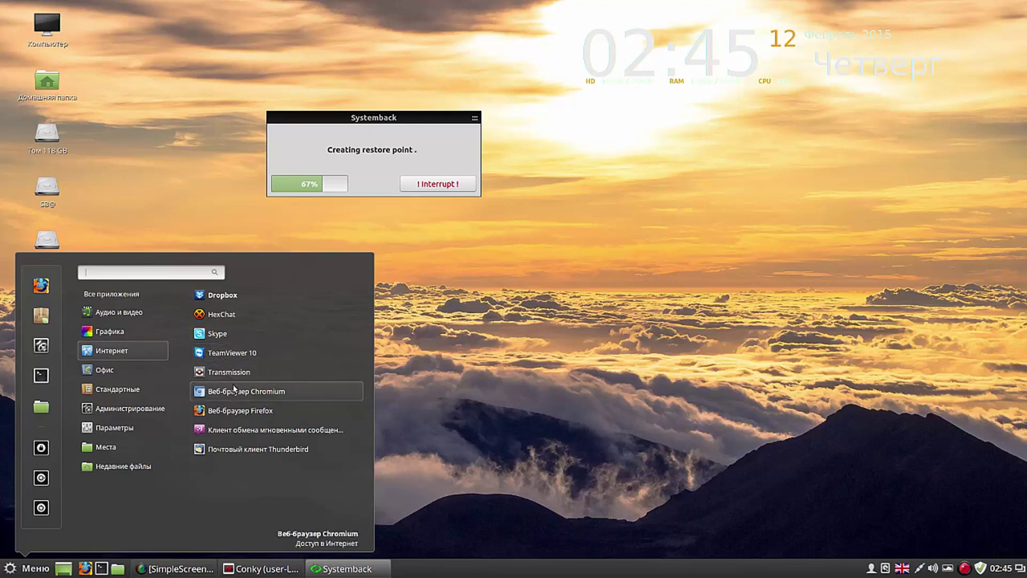
{"action": "right_click", "coordinate": [234, 391]}
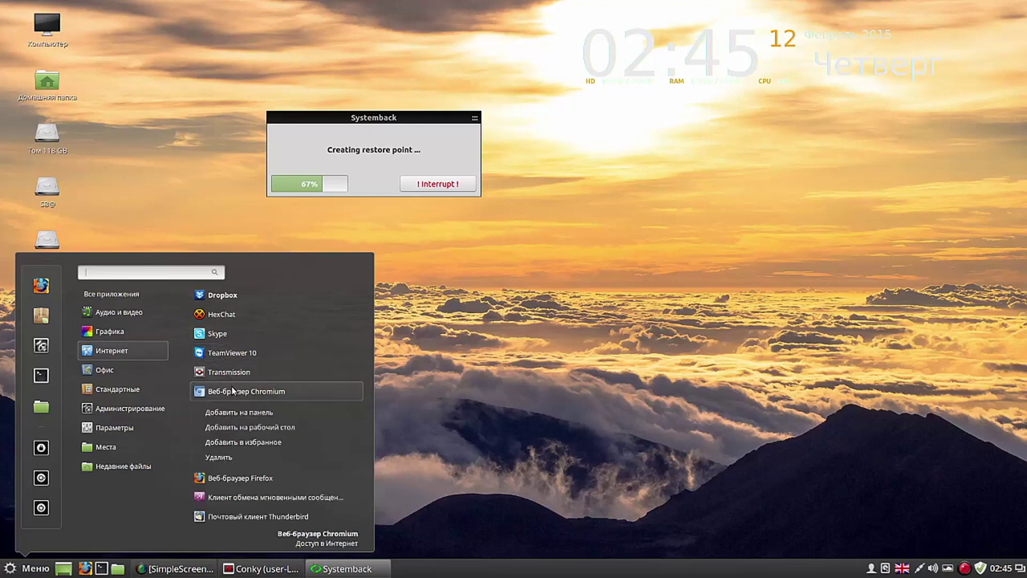
{"action": "left_click", "coordinate": [262, 415]}
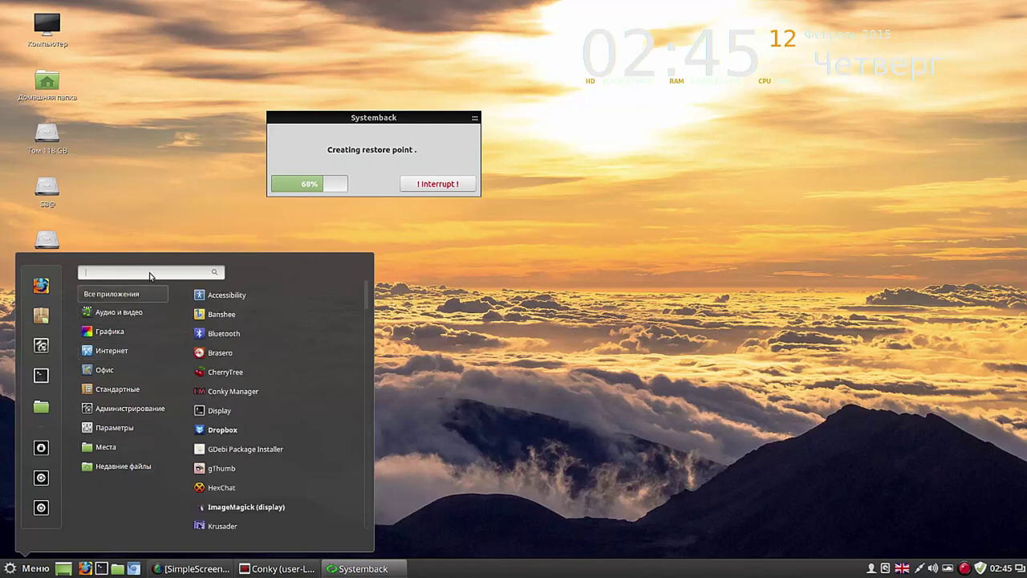
{"action": "type", "text": "k"}
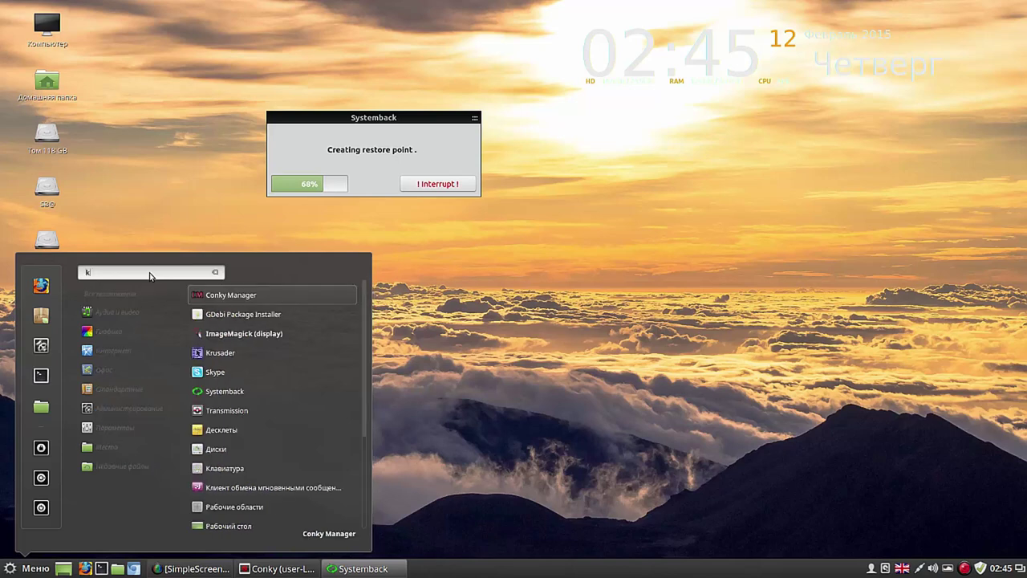
{"action": "type", "text": "ru"}
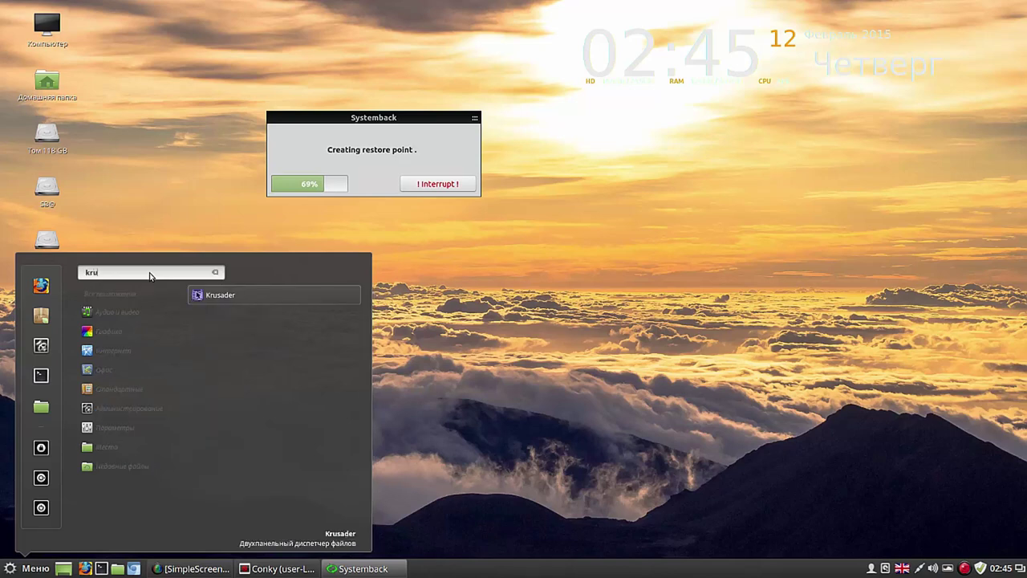
{"action": "right_click", "coordinate": [228, 295]}
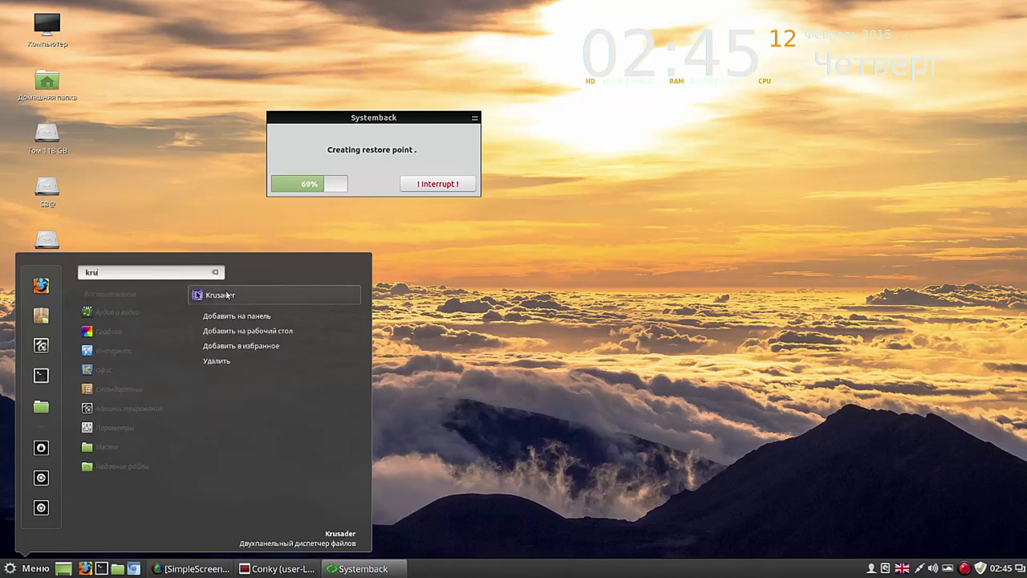
{"action": "left_click", "coordinate": [244, 318]}
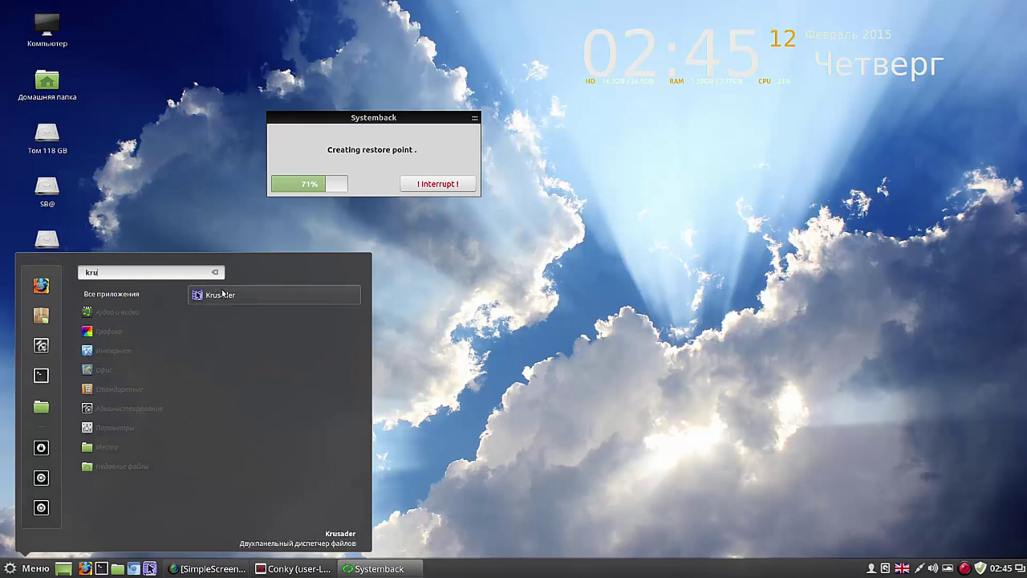
Step: Add Skype, Dropbox and TeamViewer 10 launchers to the panel via Добавить на панель
{"action": "left_click", "coordinate": [215, 273]}
{"action": "mouse_move", "coordinate": [104, 351]}
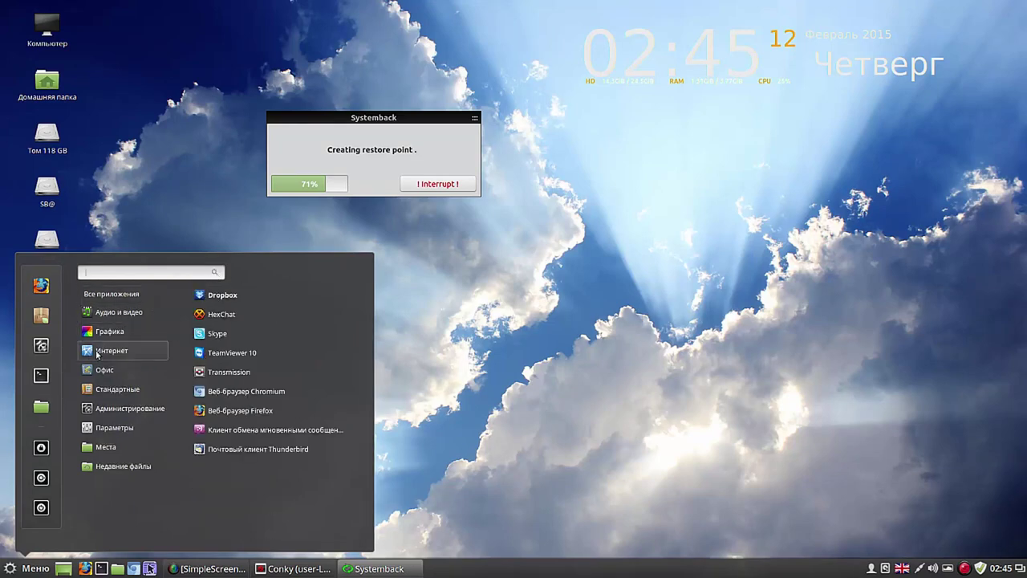
{"action": "right_click", "coordinate": [232, 334]}
{"action": "left_click", "coordinate": [245, 353]}
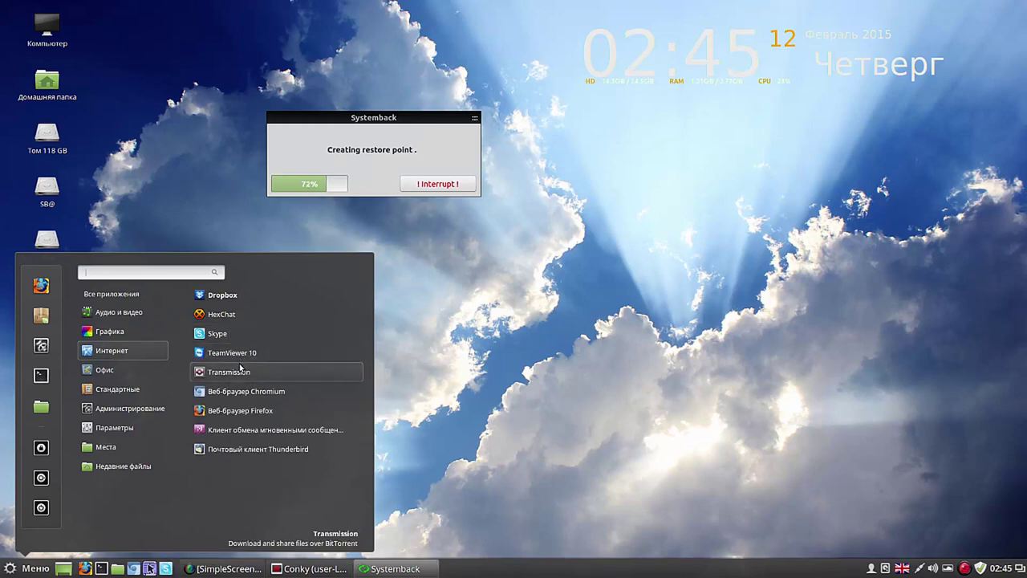
{"action": "right_click", "coordinate": [235, 297]}
{"action": "left_click", "coordinate": [251, 317]}
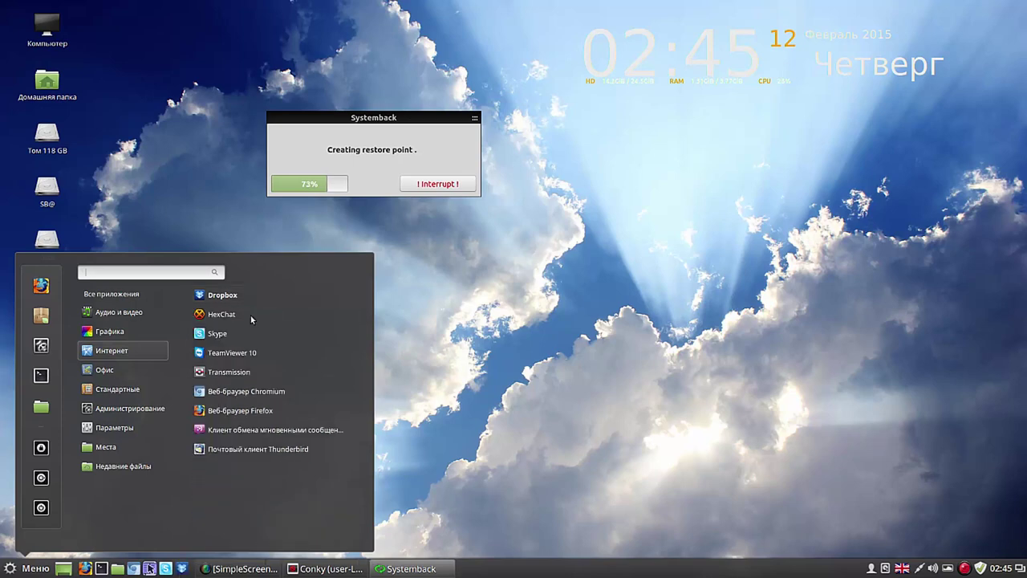
{"action": "right_click", "coordinate": [235, 354]}
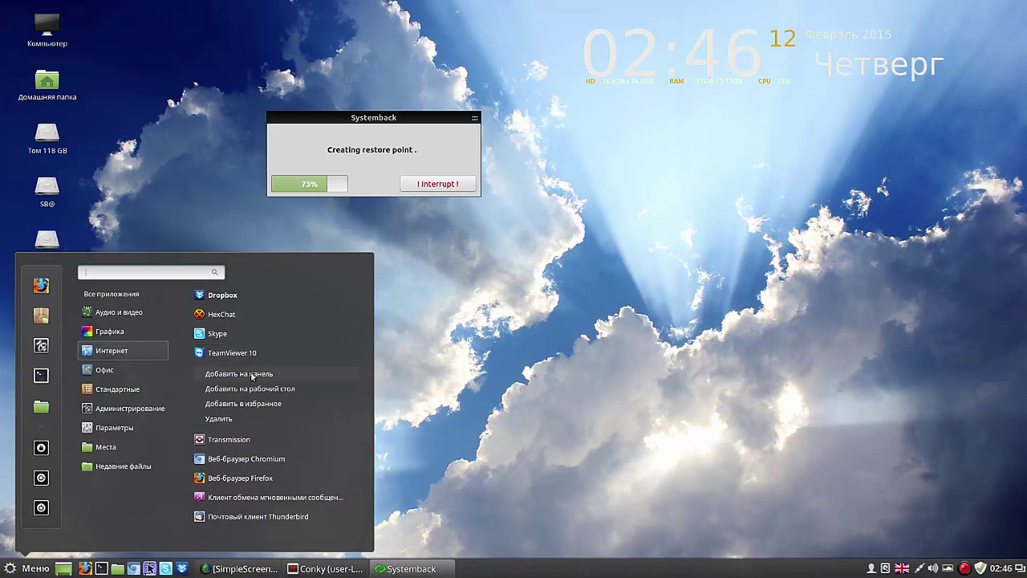
{"action": "left_click", "coordinate": [241, 374]}
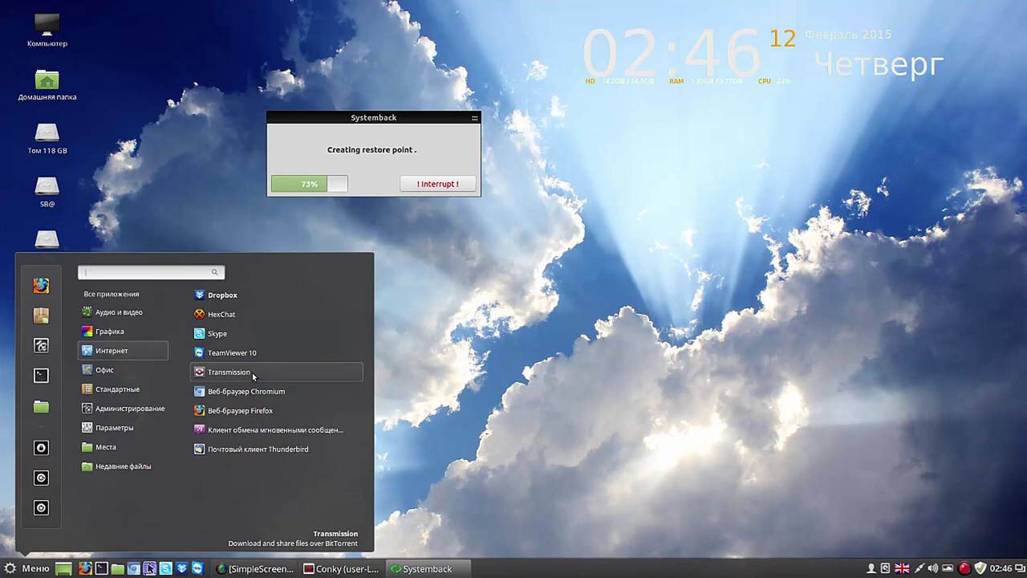
Step: Interrupt Systemback's restore-point creation, then start CherryTree from Все приложения
{"action": "left_click", "coordinate": [450, 187]}
{"action": "left_click", "coordinate": [450, 187]}
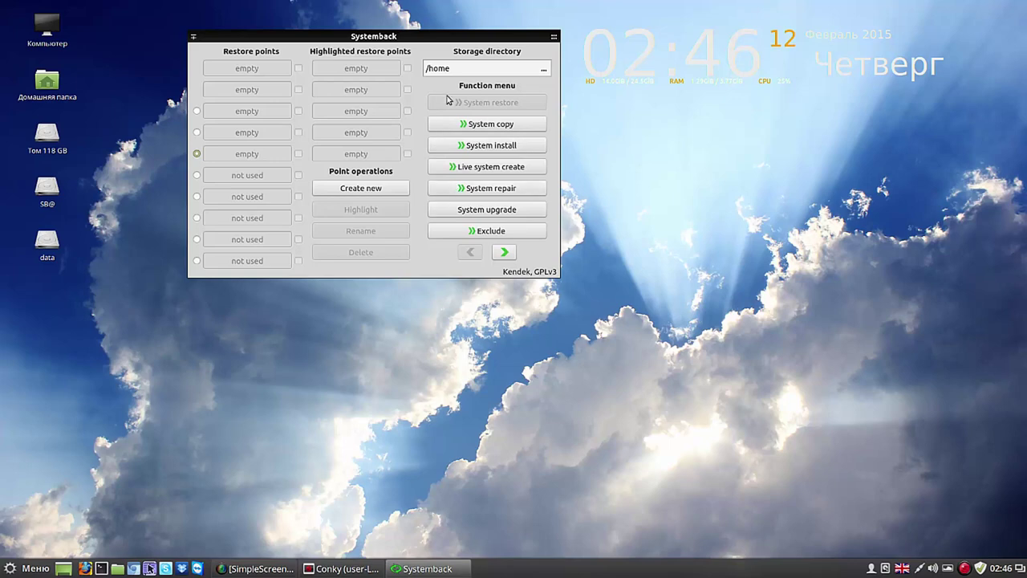
{"action": "left_click", "coordinate": [32, 569]}
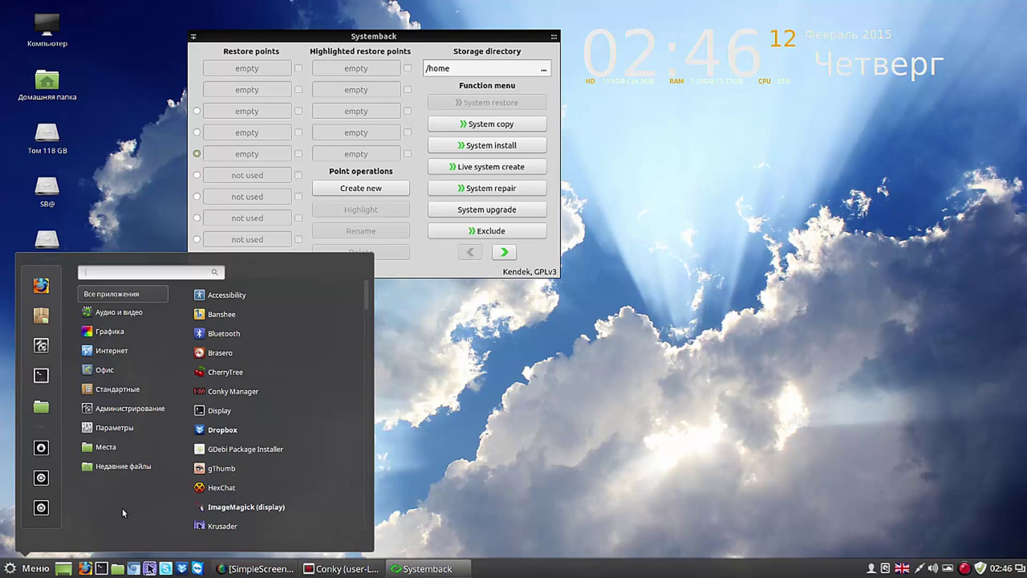
{"action": "mouse_move", "coordinate": [106, 447]}
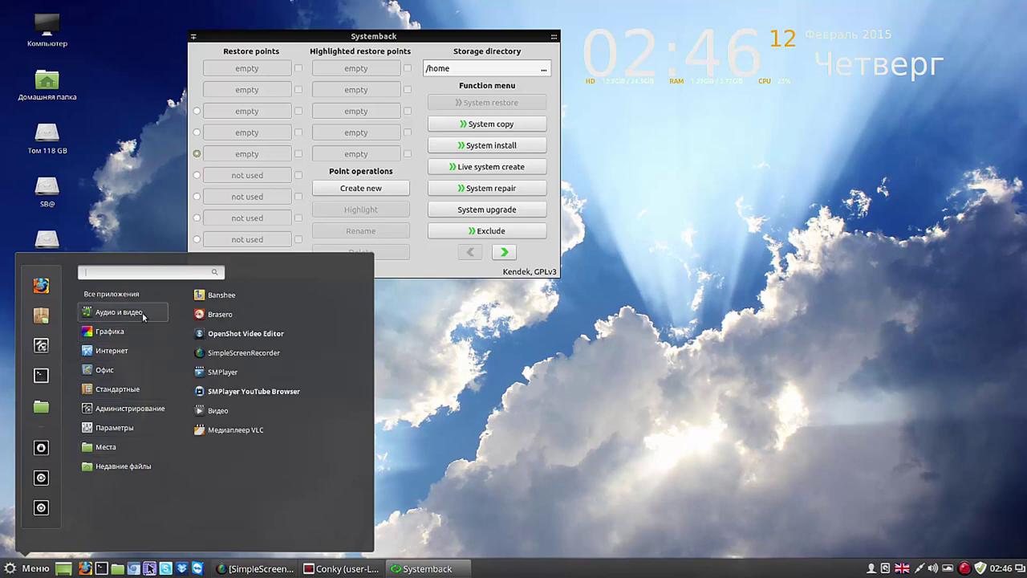
{"action": "mouse_move", "coordinate": [159, 299]}
{"action": "left_click", "coordinate": [222, 371]}
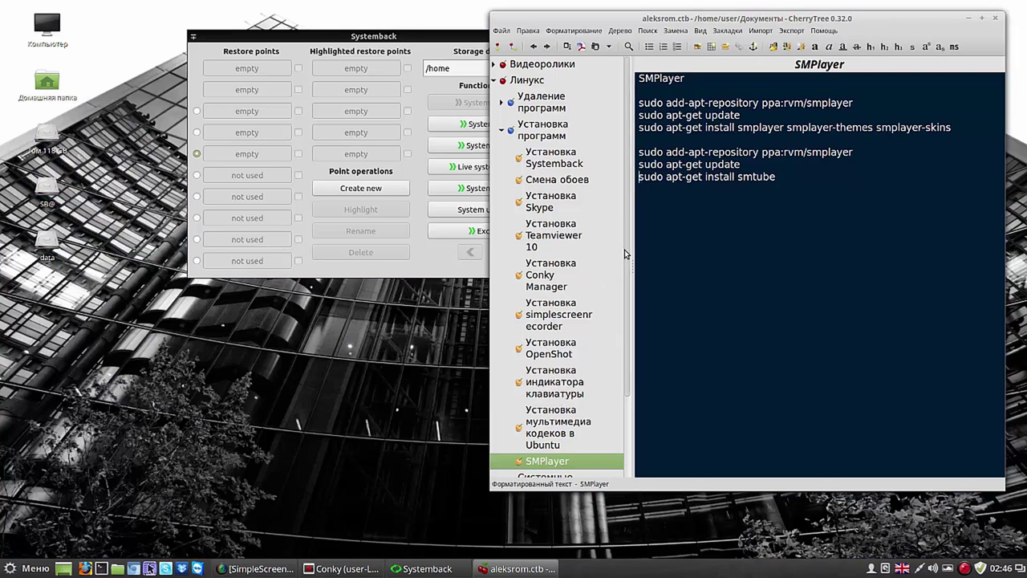
Step: Create a child node 'vbox' under Установка программ, with 'vbox' as its tag
{"action": "left_click_drag", "start_coordinate": [628, 257], "coordinate": [628, 259]}
{"action": "scroll", "coordinate": [629, 260], "scroll_direction": "down", "scroll_amount": 1}
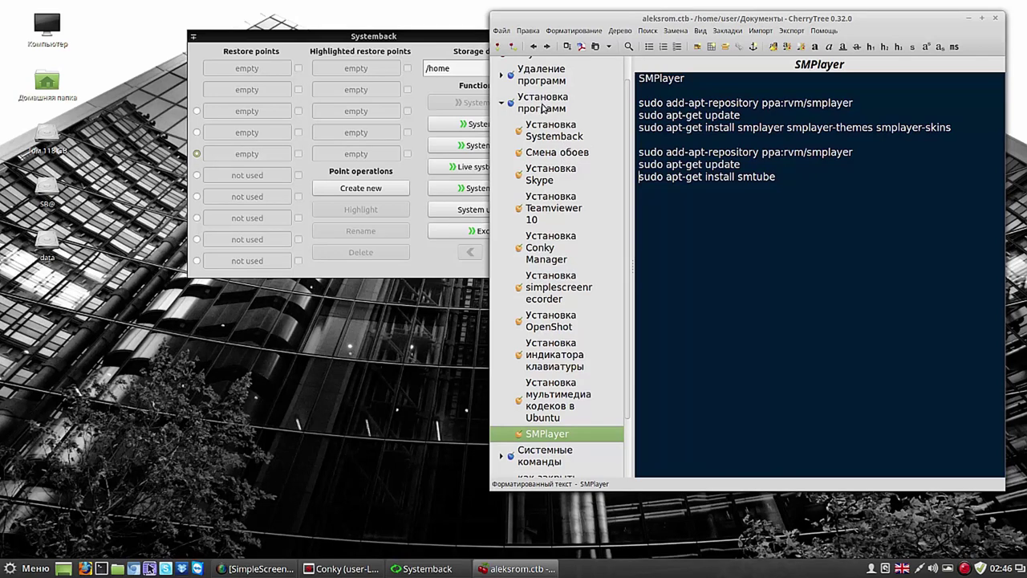
{"action": "left_click", "coordinate": [520, 106]}
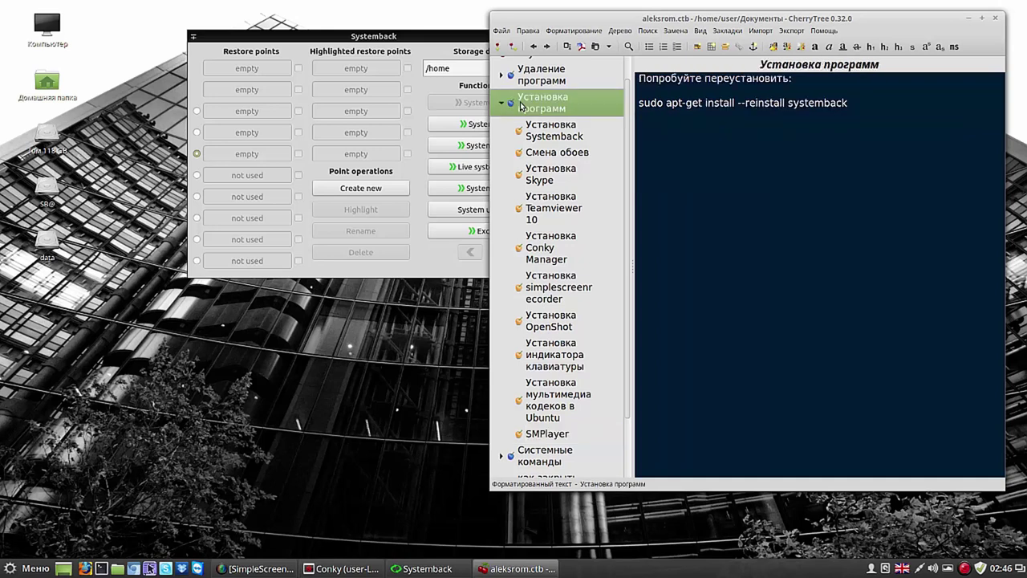
{"action": "left_click", "coordinate": [514, 45]}
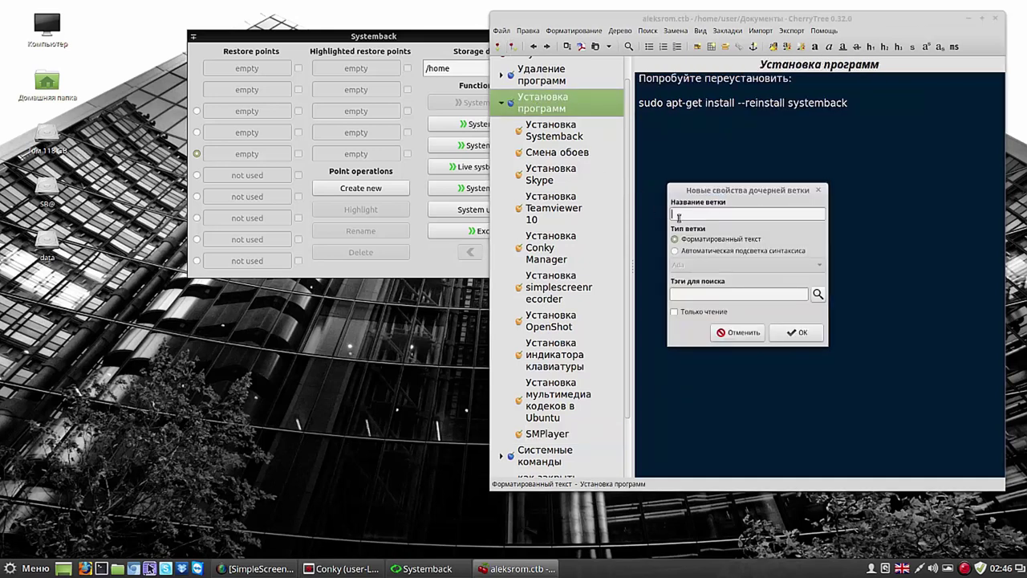
{"action": "type", "text": "vbox"}
{"action": "left_click_drag", "start_coordinate": [699, 214], "coordinate": [669, 214]}
{"action": "key", "text": "ctrl+c"}
{"action": "right_click", "coordinate": [674, 215]}
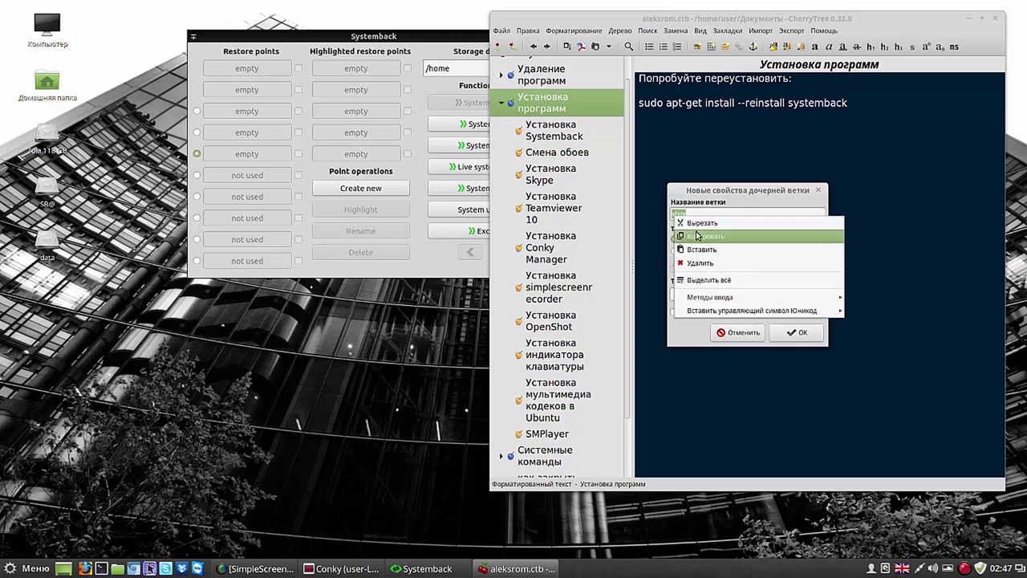
{"action": "left_click", "coordinate": [699, 236]}
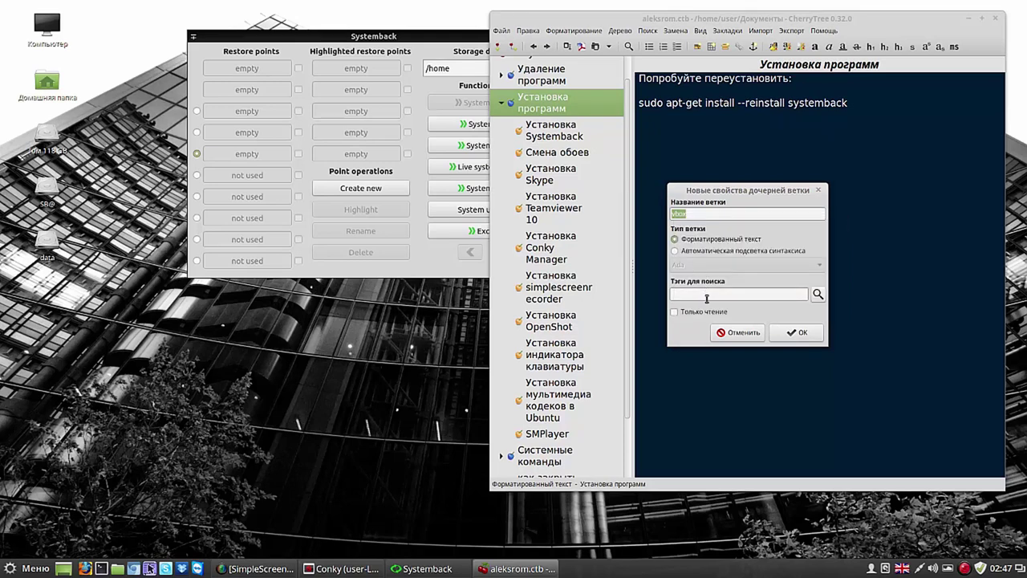
{"action": "right_click", "coordinate": [706, 295]}
{"action": "left_click", "coordinate": [732, 331]}
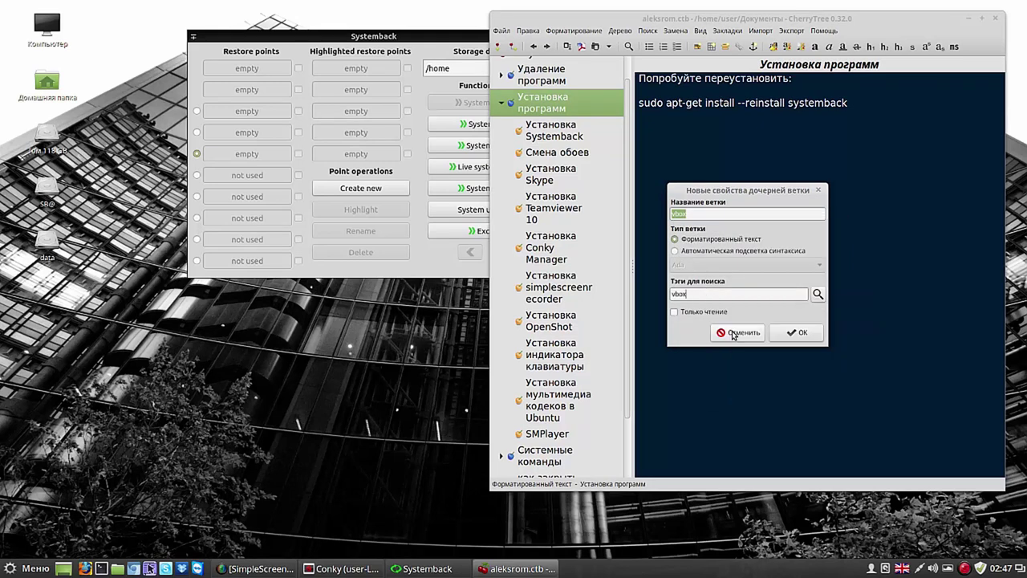
{"action": "left_click", "coordinate": [796, 332]}
Step: Write 'virtual box' as the vbox node's text
{"action": "right_click", "coordinate": [675, 104]}
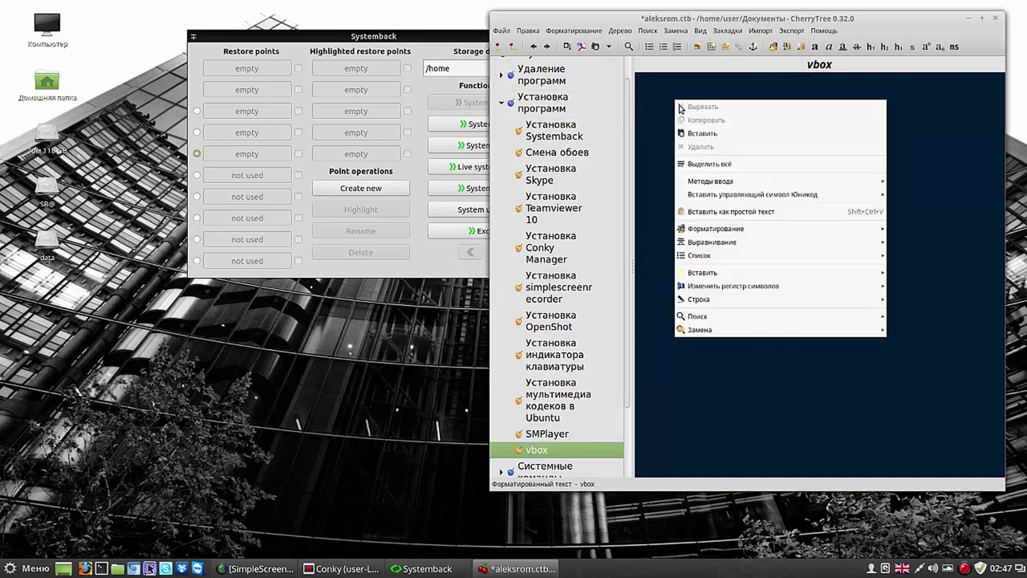
{"action": "left_click", "coordinate": [691, 134]}
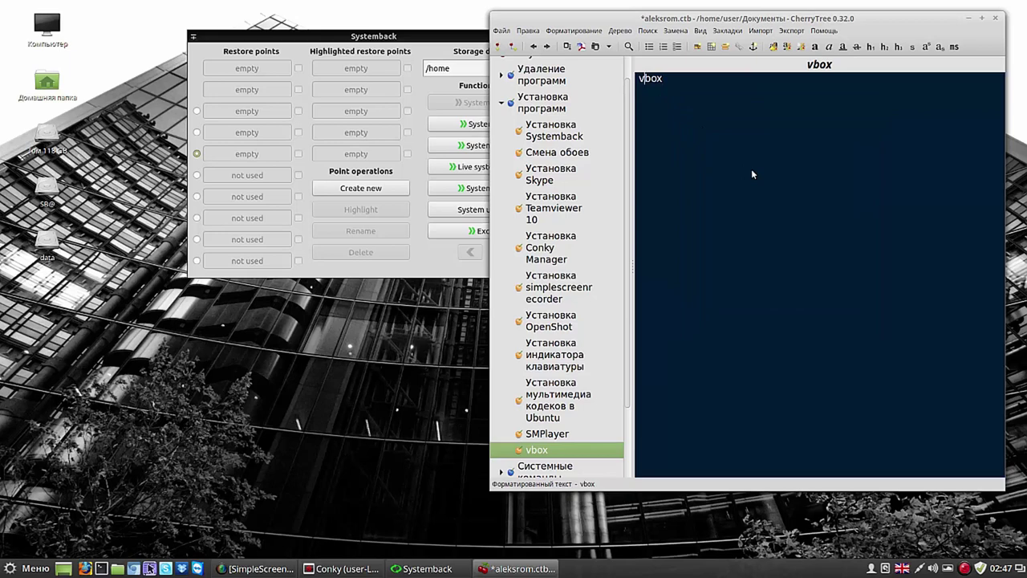
{"action": "key", "text": "Left"}
{"action": "key", "text": "Left"}
{"action": "key", "text": "Left"}
{"action": "type", "text": "irtual box"}
{"action": "key", "text": "Delete"}
{"action": "key", "text": "Delete"}
{"action": "key", "text": "Delete"}
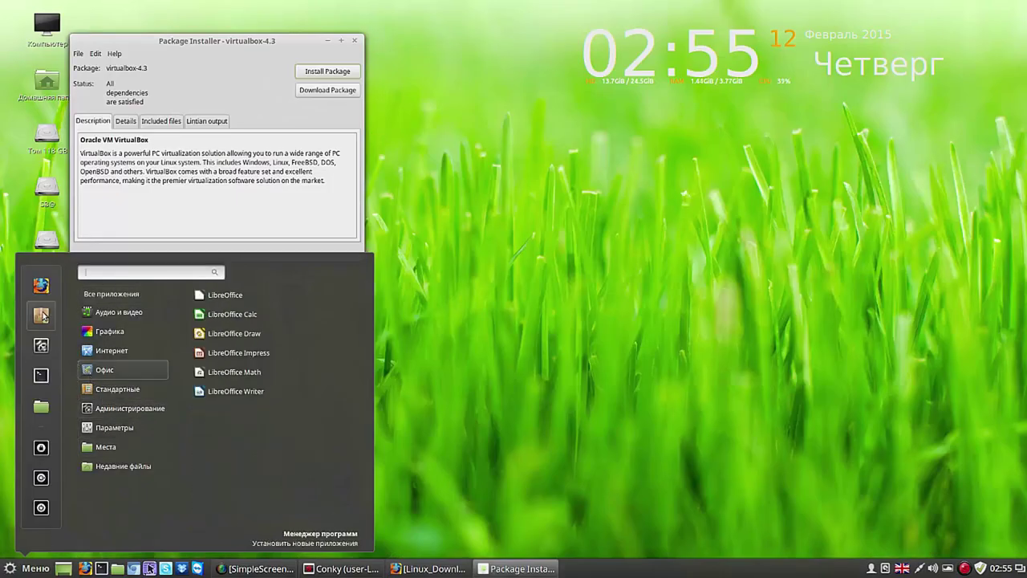
Step: Launch Менеджер программ from the menu favourites and confirm with the administrator password
{"action": "left_click", "coordinate": [42, 315]}
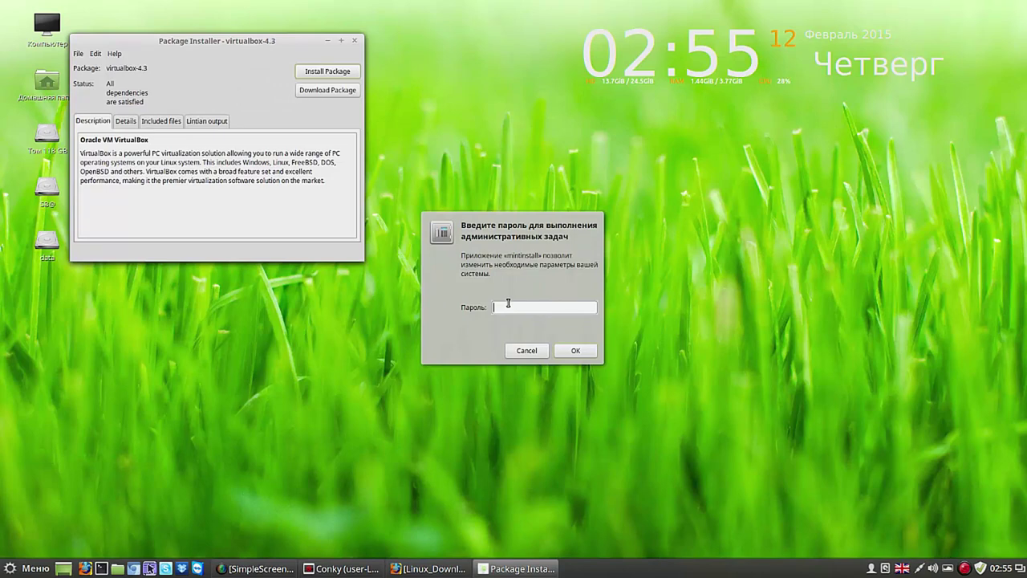
{"action": "type", "text": "••••"}
{"action": "left_click", "coordinate": [574, 349]}
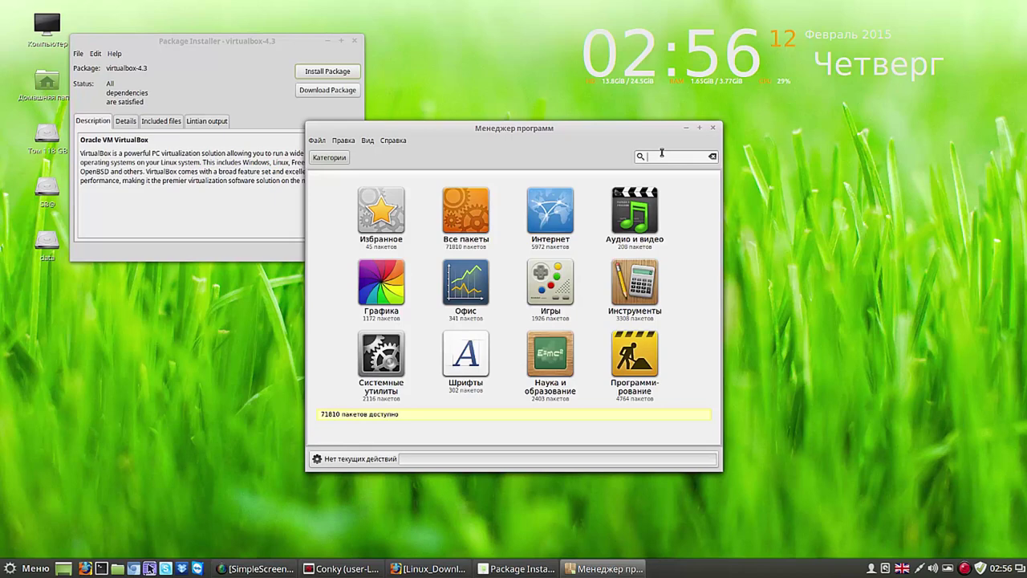
Step: Search for 'virtualbox', close the GDebi installer, and open the virtualbox-nonfree package page
{"action": "type", "text": "virtualbox"}
{"action": "key", "text": "Return"}
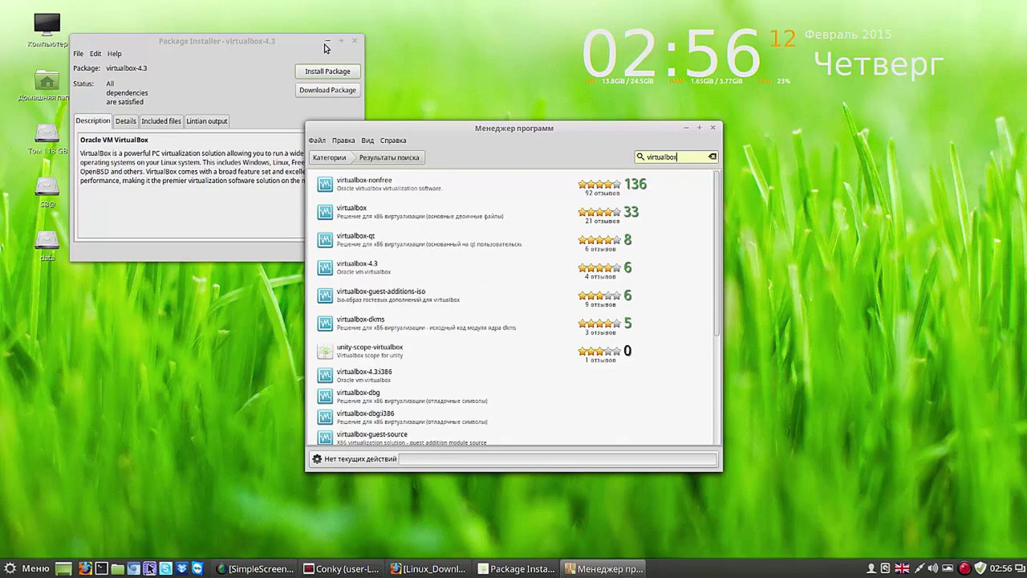
{"action": "left_click", "coordinate": [354, 40]}
{"action": "left_click_drag", "start_coordinate": [487, 143], "coordinate": [343, 55]}
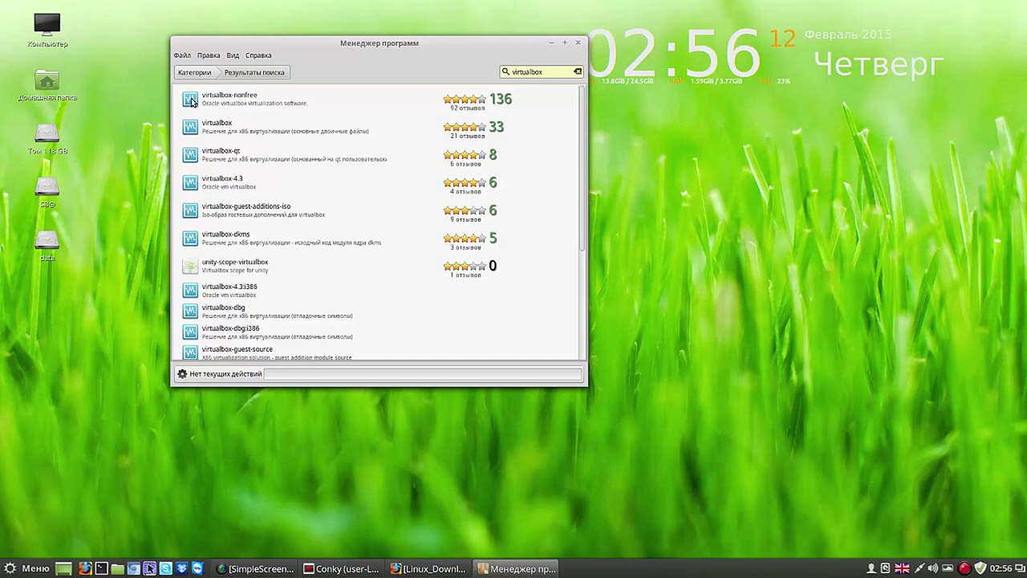
{"action": "left_click", "coordinate": [191, 102]}
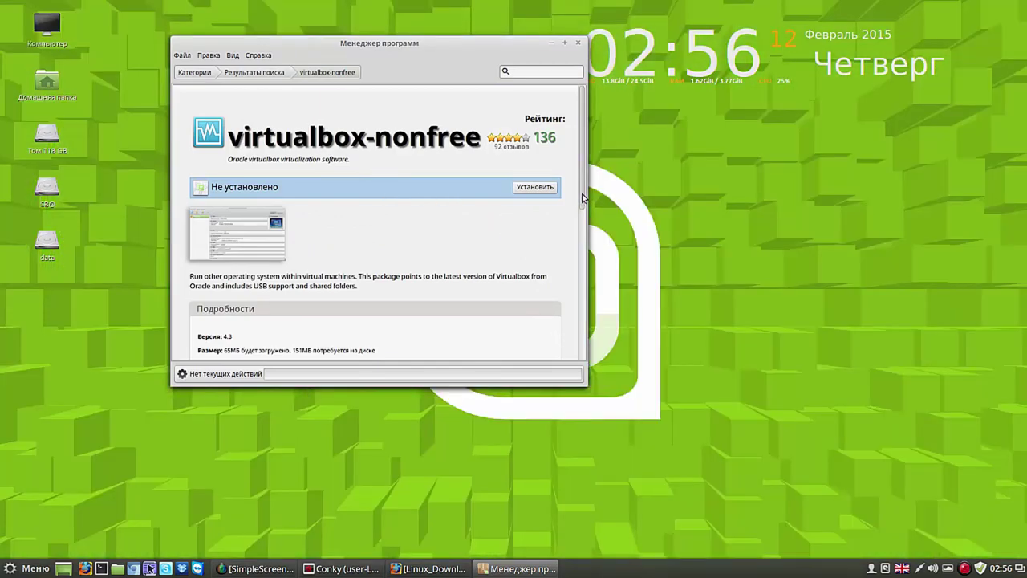
Step: Start installing virtualbox-nonfree with the Установить button on its package page
{"action": "left_click_drag", "start_coordinate": [583, 198], "coordinate": [584, 153]}
{"action": "left_click", "coordinate": [530, 189]}
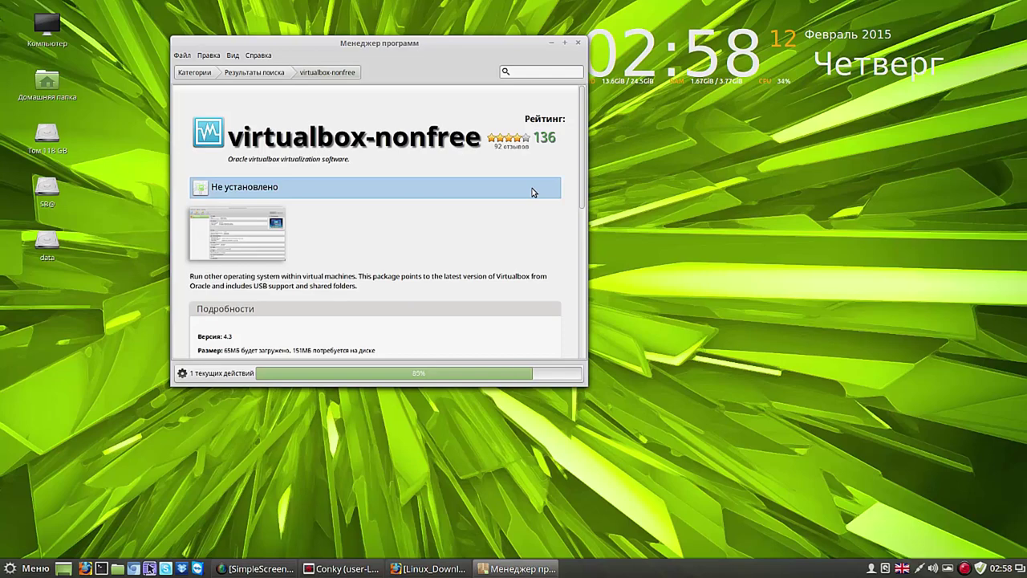
Step: Wait for virtualbox-nonfree to reach Установлено, repositioning the Software Manager window meanwhile
{"action": "left_click_drag", "start_coordinate": [418, 45], "coordinate": [362, 30]}
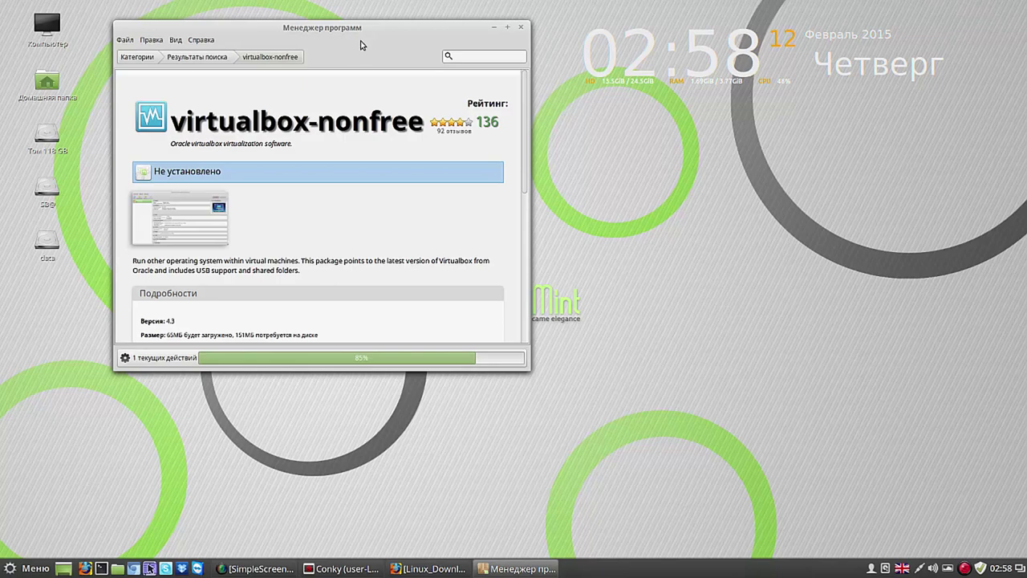
{"action": "mouse_move", "coordinate": [370, 29]}
{"action": "left_mouse_down"}
{"action": "mouse_move", "coordinate": [439, 41]}
{"action": "mouse_move", "coordinate": [795, 170]}
{"action": "mouse_move", "coordinate": [305, 96]}
{"action": "mouse_move", "coordinate": [321, 60]}
{"action": "mouse_move", "coordinate": [351, 36]}
{"action": "mouse_move", "coordinate": [381, 38]}
{"action": "mouse_move", "coordinate": [368, 22]}
{"action": "mouse_move", "coordinate": [374, 26]}
{"action": "left_mouse_up"}
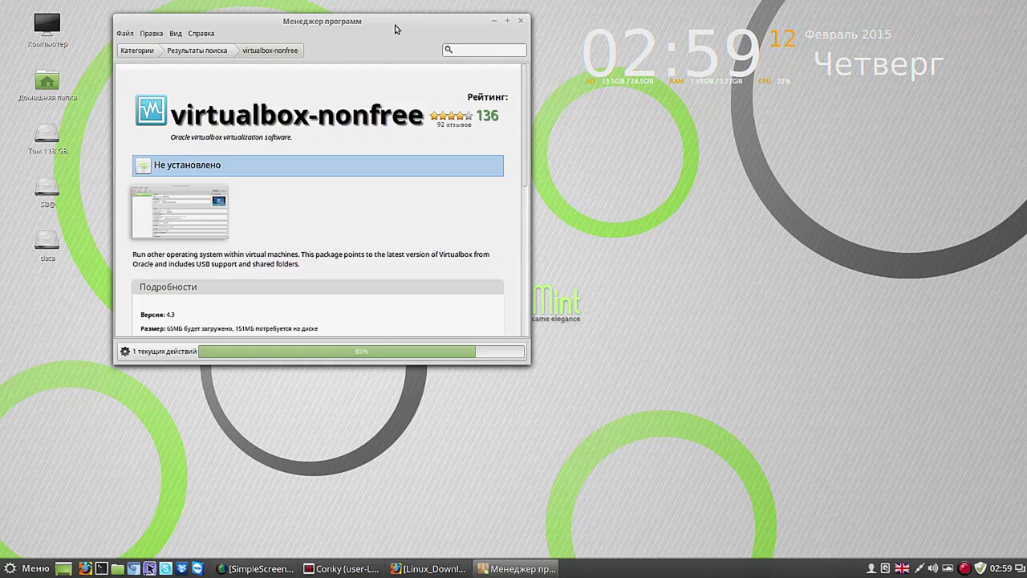
{"action": "left_click_drag", "start_coordinate": [394, 26], "coordinate": [634, 103]}
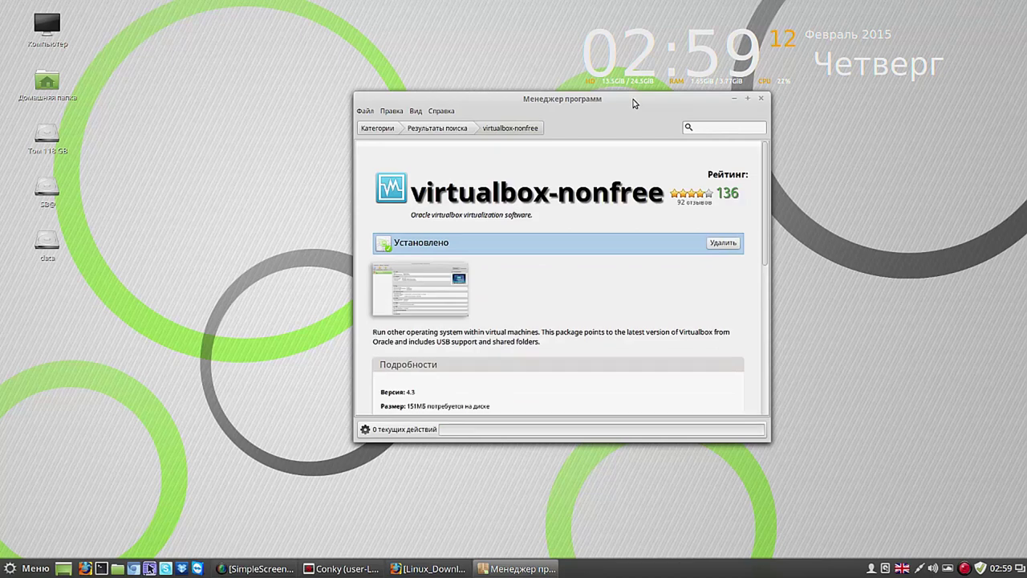
{"action": "left_click_drag", "start_coordinate": [634, 103], "coordinate": [881, 110]}
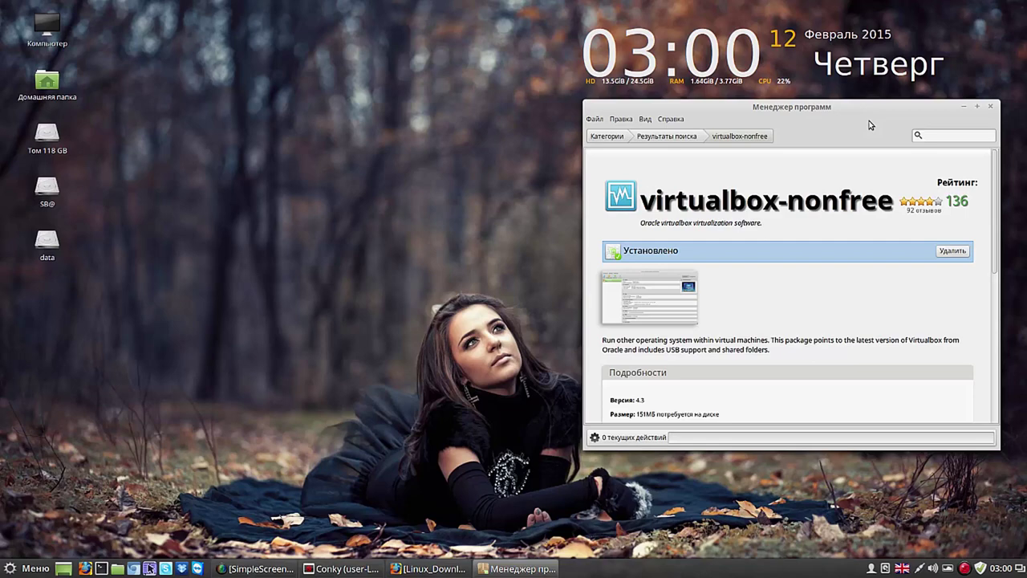
Step: Move the Менеджер программ window toward the centre and close it
{"action": "left_click_drag", "start_coordinate": [871, 124], "coordinate": [573, 95]}
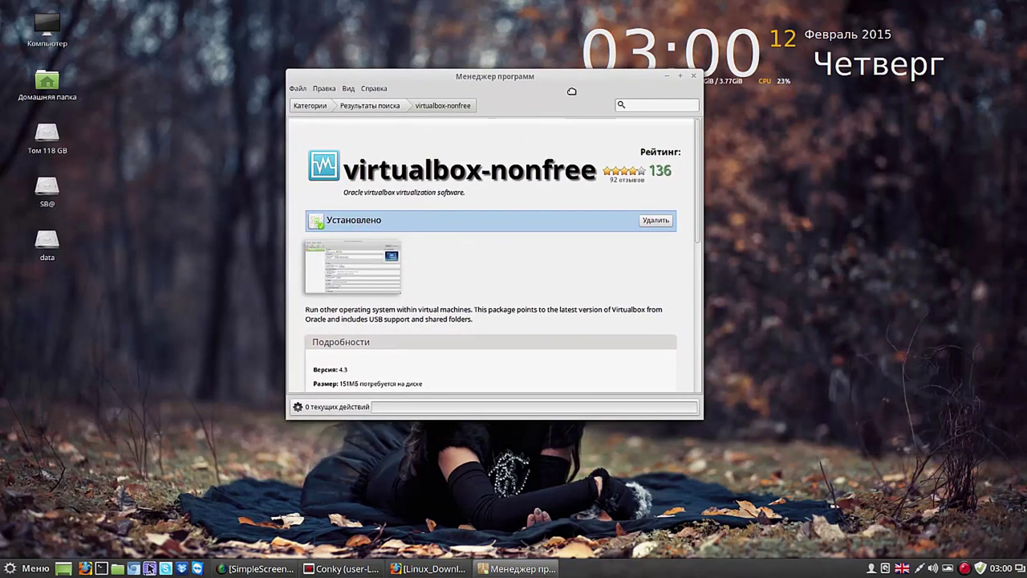
{"action": "left_click", "coordinate": [695, 77]}
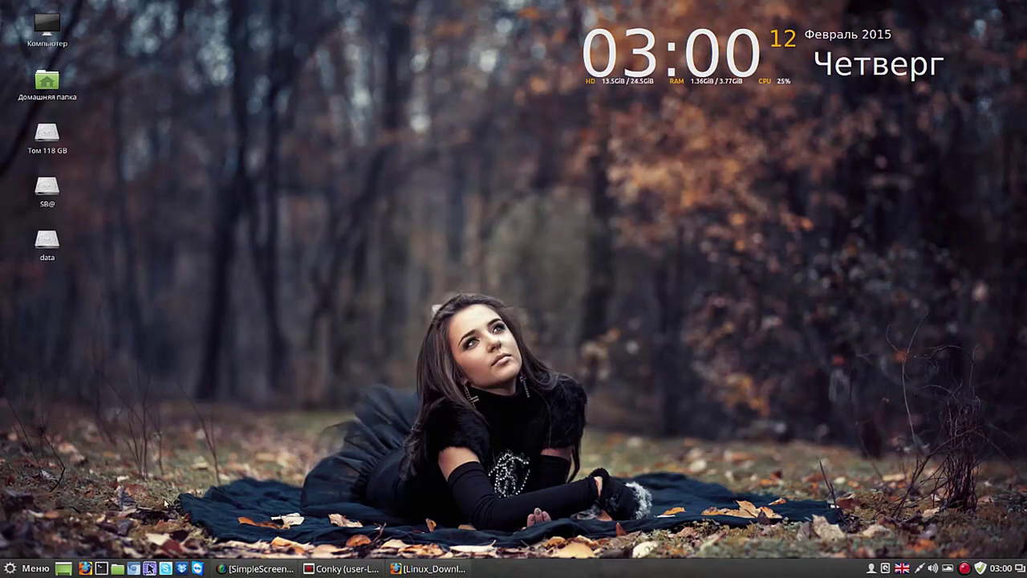
Step: Launch Oracle VM VirtualBox via a 'vir' menu search, then close Firefox's VirtualBox downloads page
{"action": "left_click", "coordinate": [37, 567]}
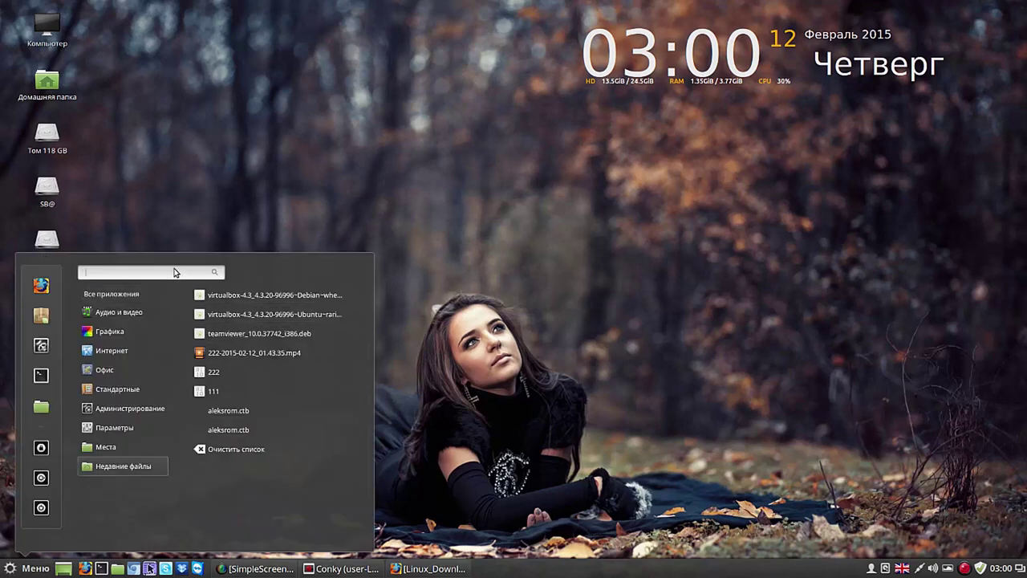
{"action": "type", "text": "vi"}
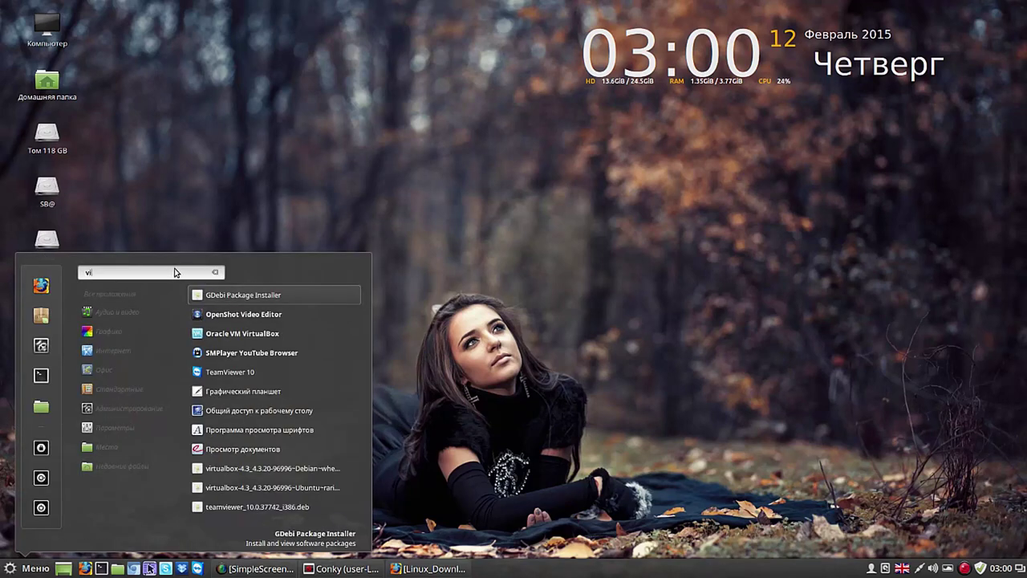
{"action": "type", "text": "r"}
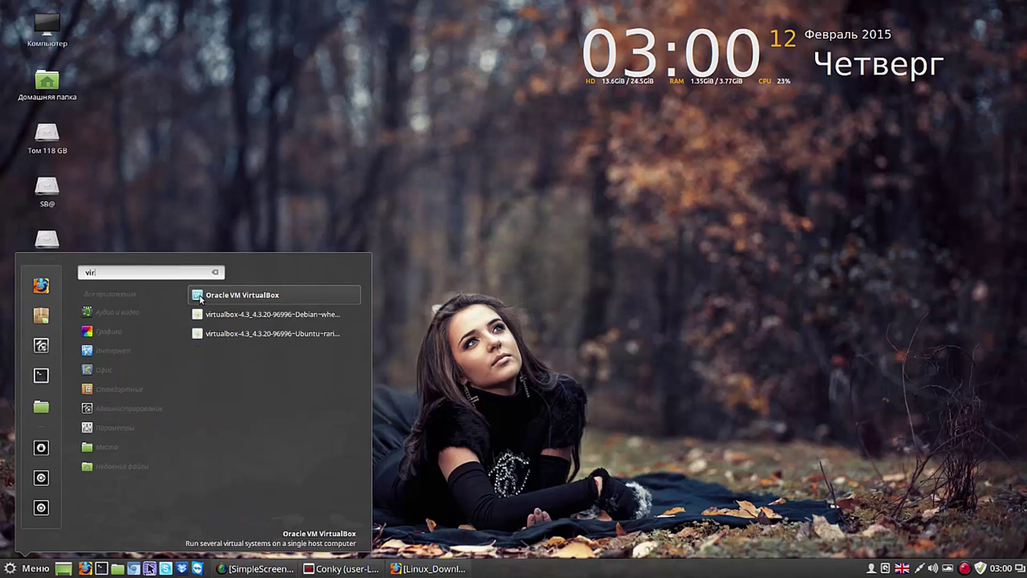
{"action": "left_click", "coordinate": [200, 295]}
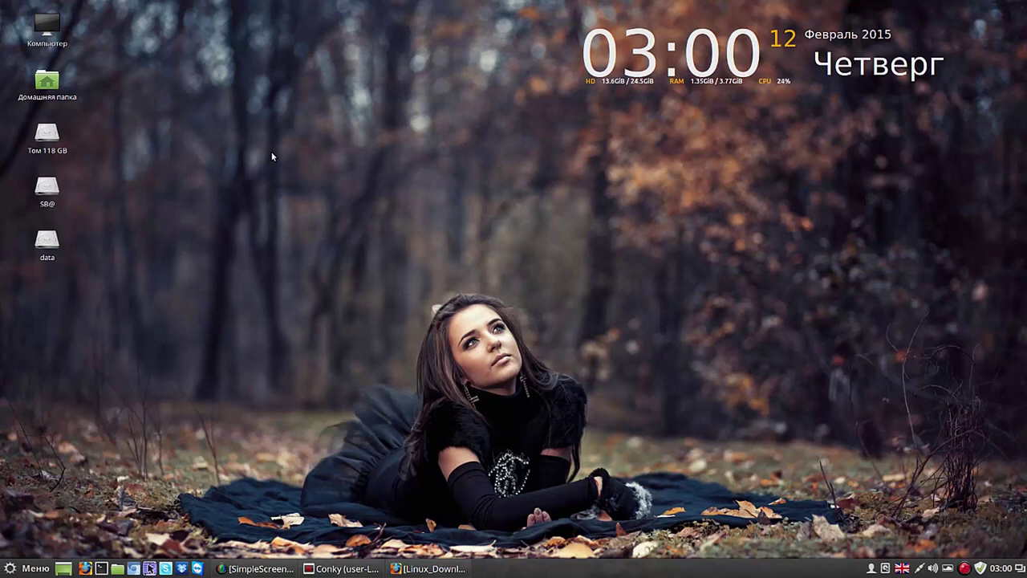
{"action": "left_click", "coordinate": [445, 569]}
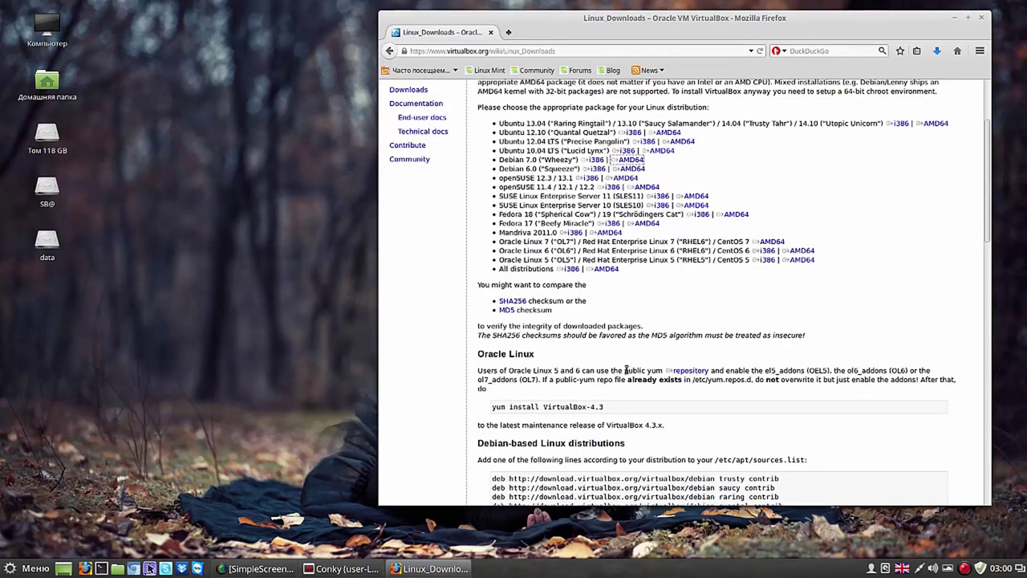
{"action": "left_click", "coordinate": [981, 18]}
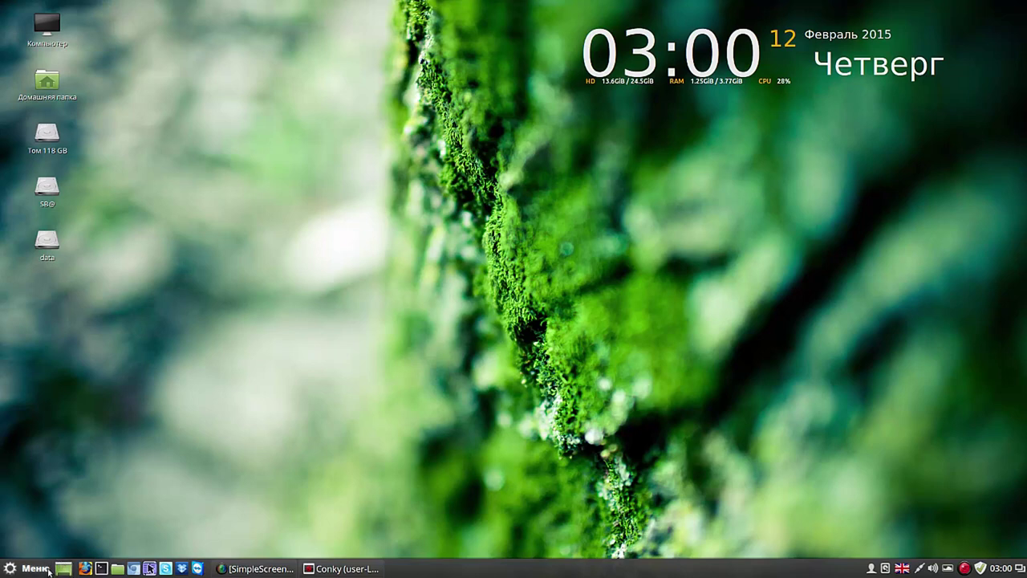
{"action": "left_click", "coordinate": [40, 571]}
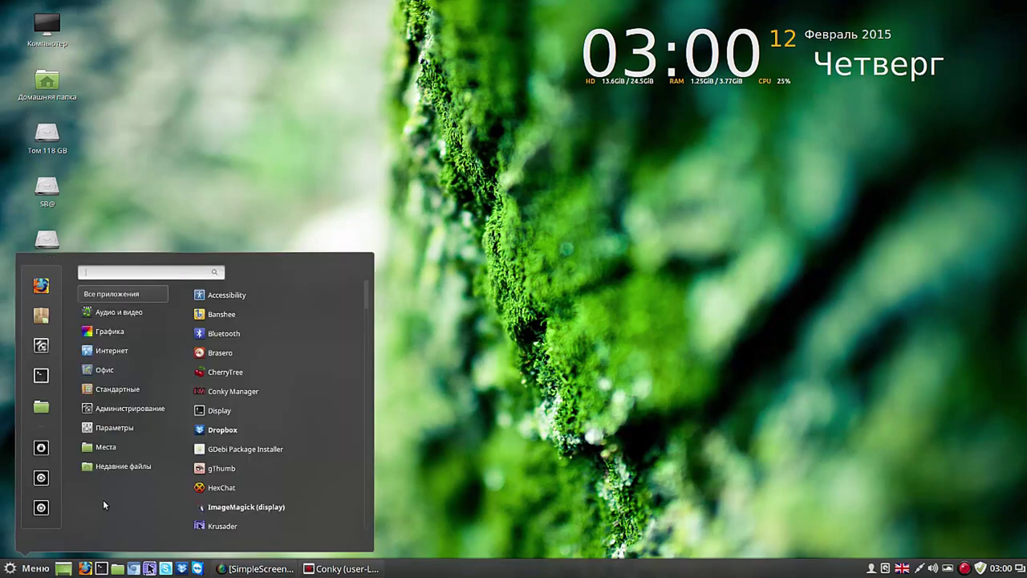
{"action": "mouse_move", "coordinate": [113, 428]}
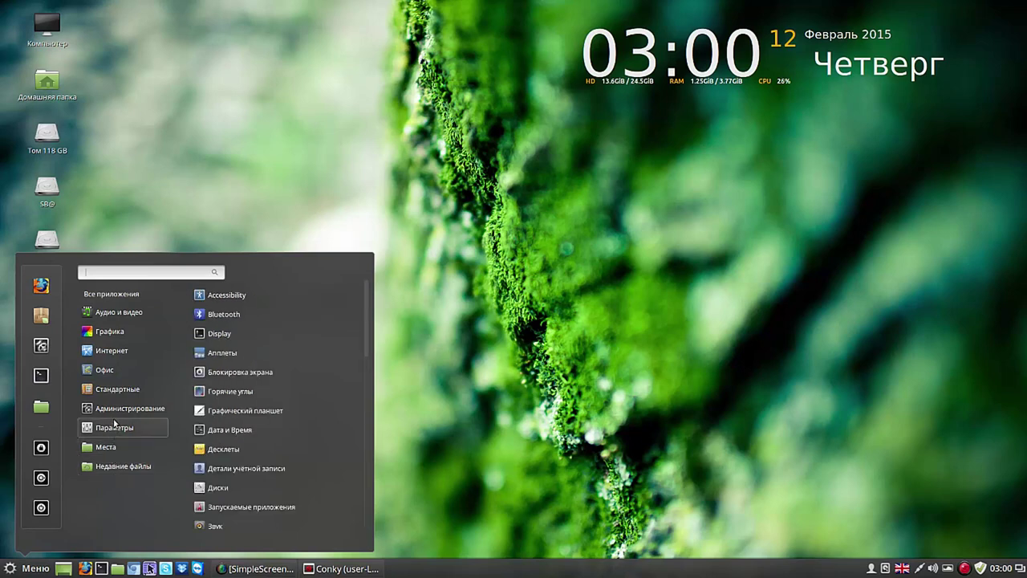
{"action": "mouse_move", "coordinate": [117, 407]}
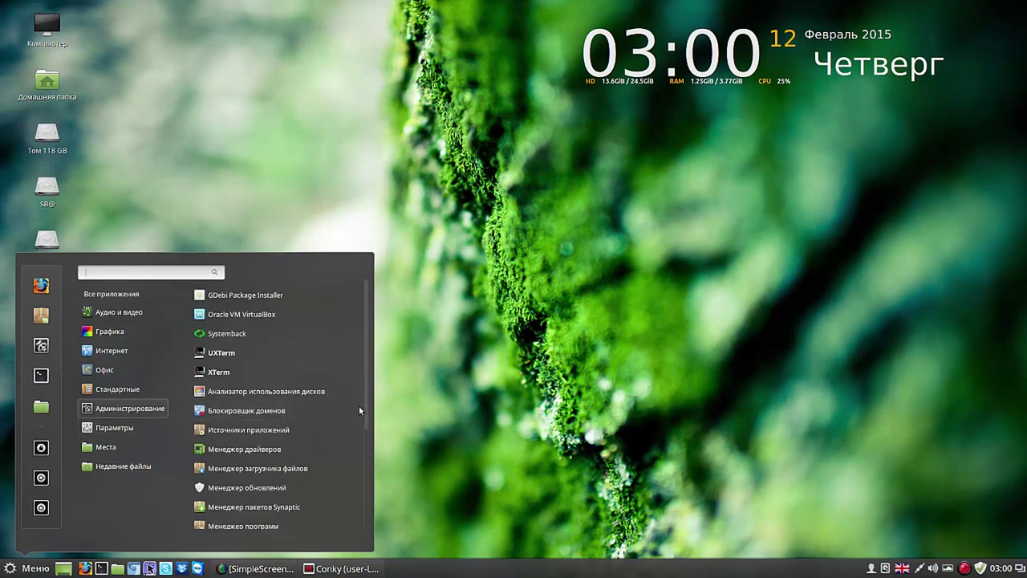
{"action": "left_click", "coordinate": [220, 316]}
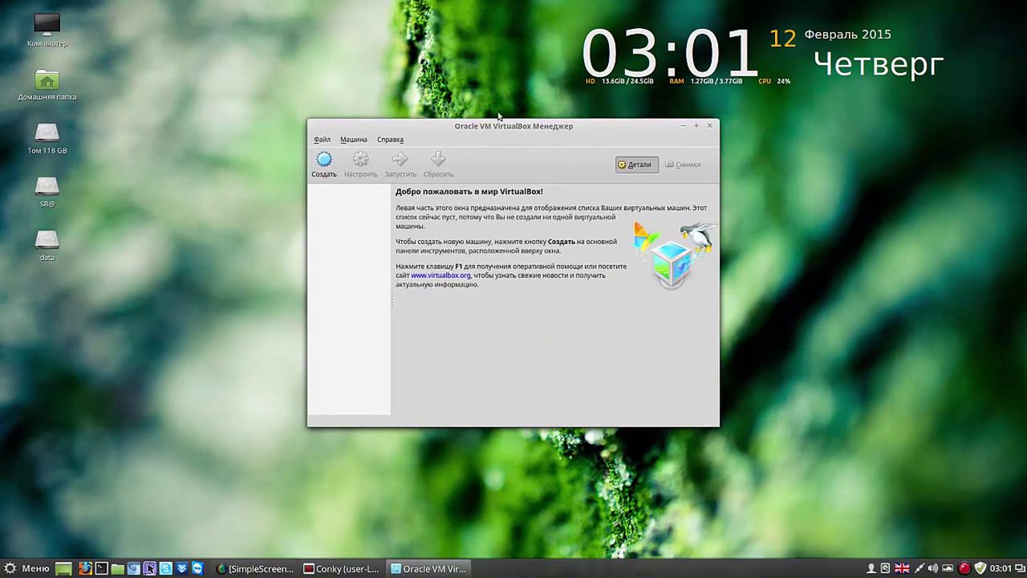
{"action": "left_click", "coordinate": [326, 166]}
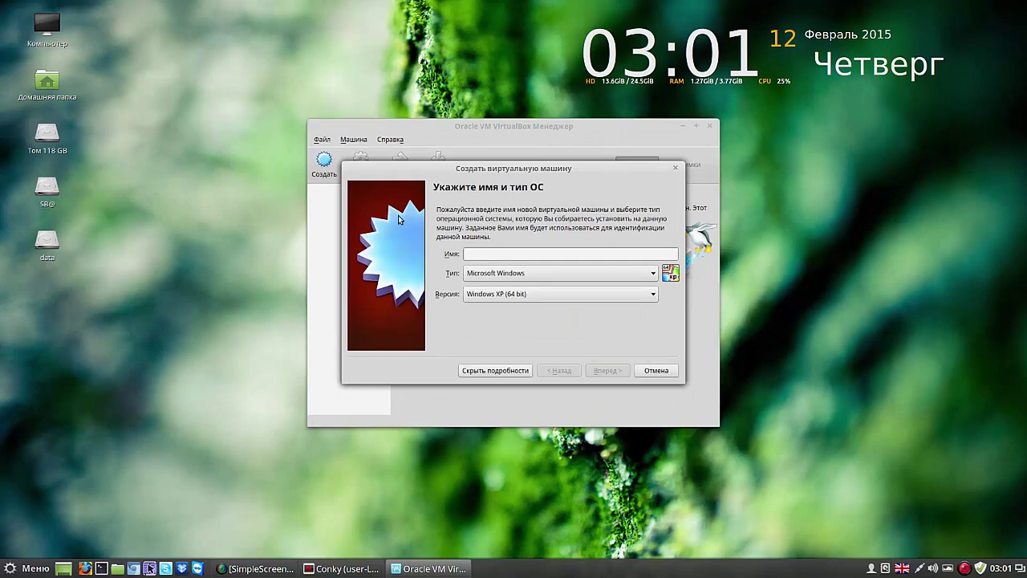
{"action": "left_click", "coordinate": [659, 369]}
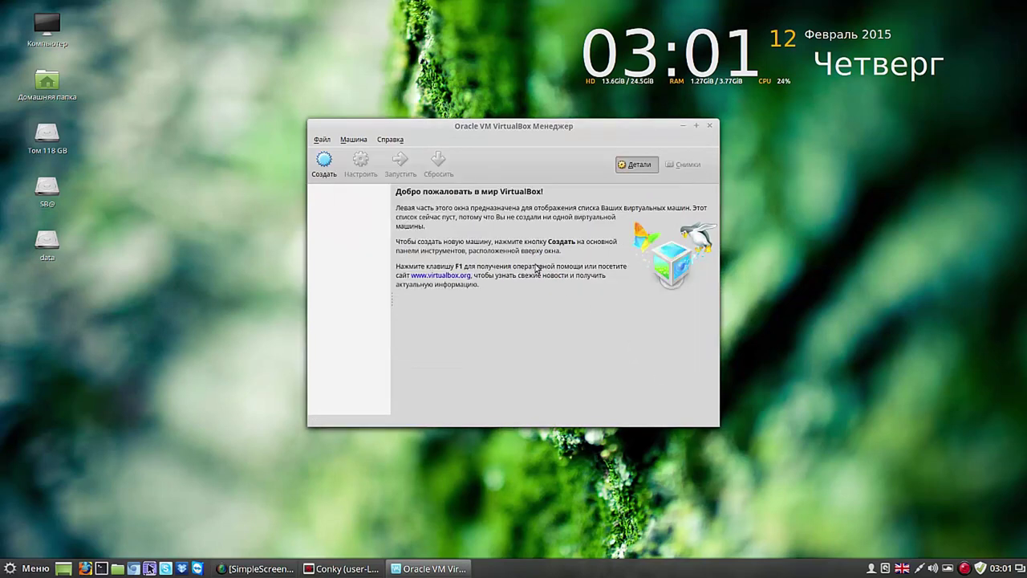
{"action": "left_click", "coordinate": [324, 141]}
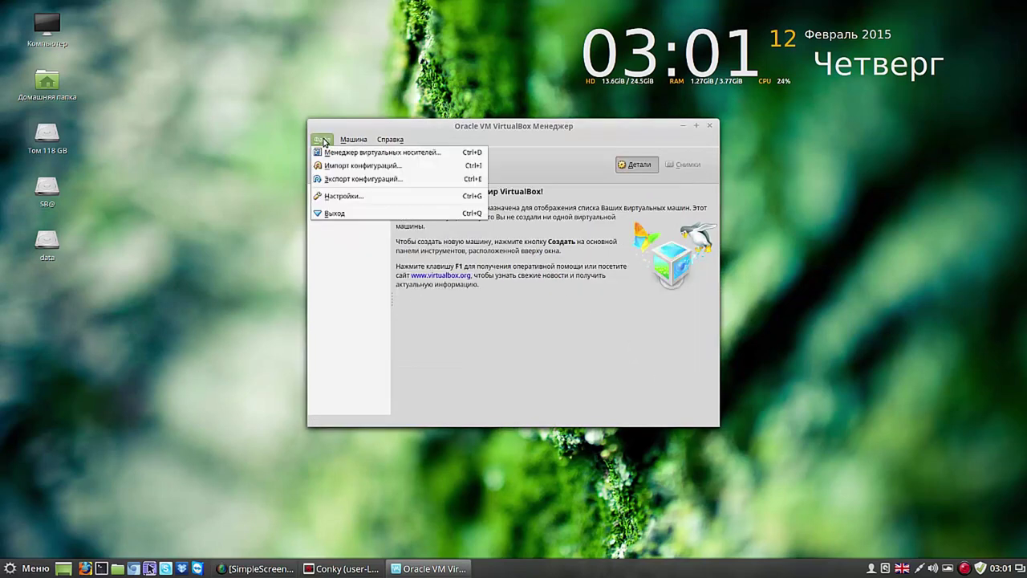
{"action": "left_click", "coordinate": [337, 167]}
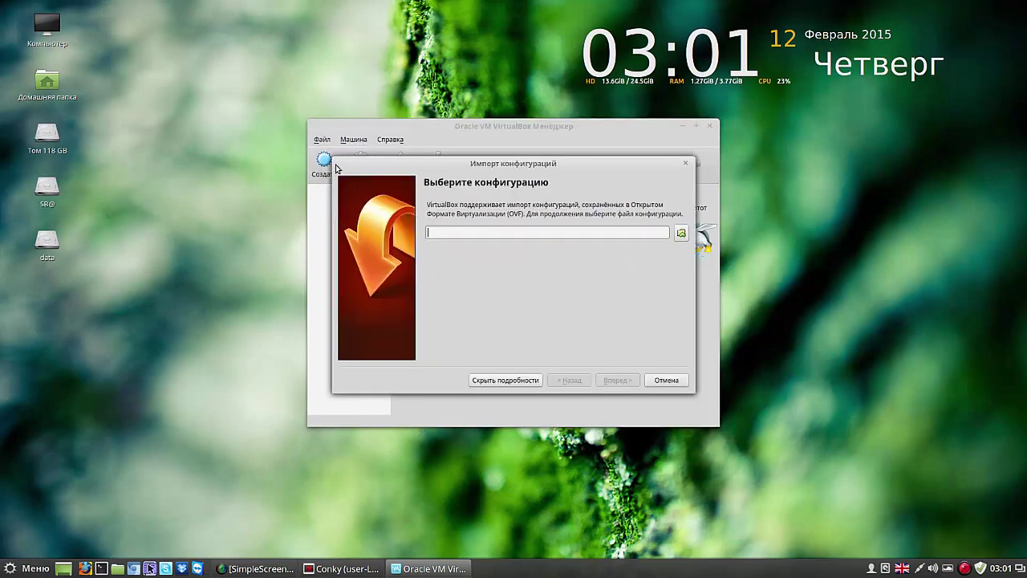
{"action": "left_click", "coordinate": [666, 382]}
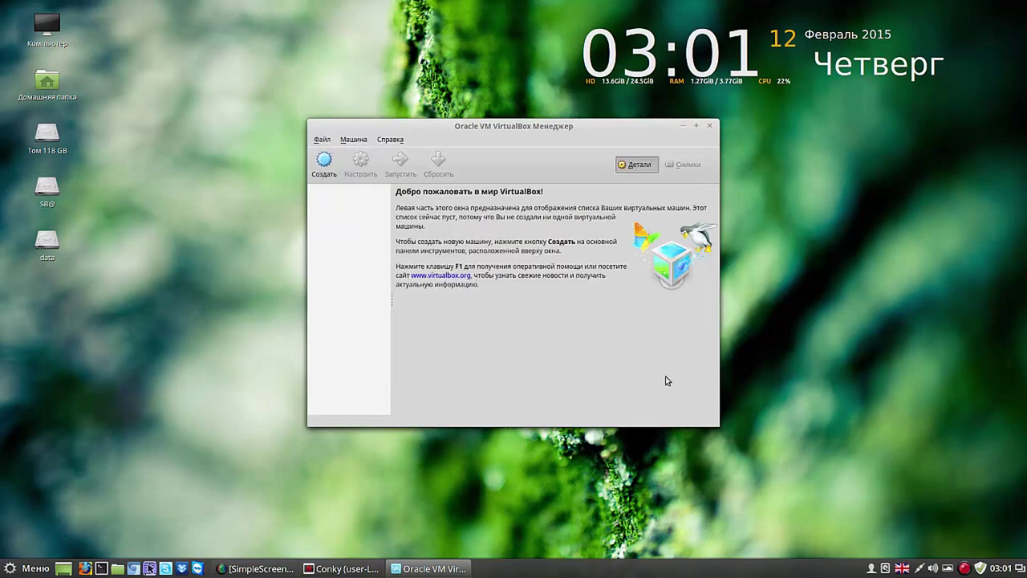
{"action": "left_click", "coordinate": [709, 126]}
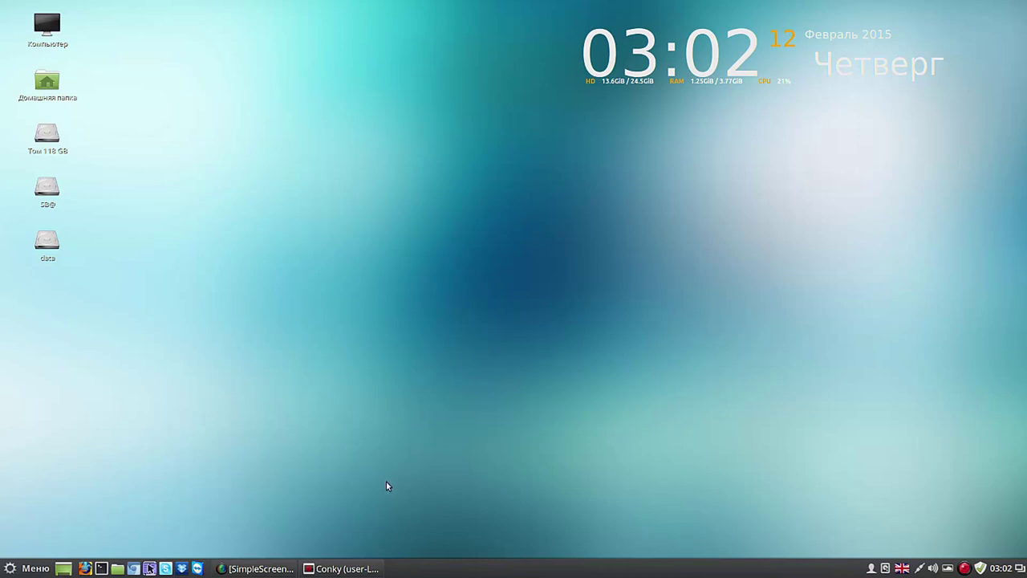
Step: Launch Systemback from Меню > Администрирование and authenticate with the administrator password
{"action": "left_click", "coordinate": [32, 569]}
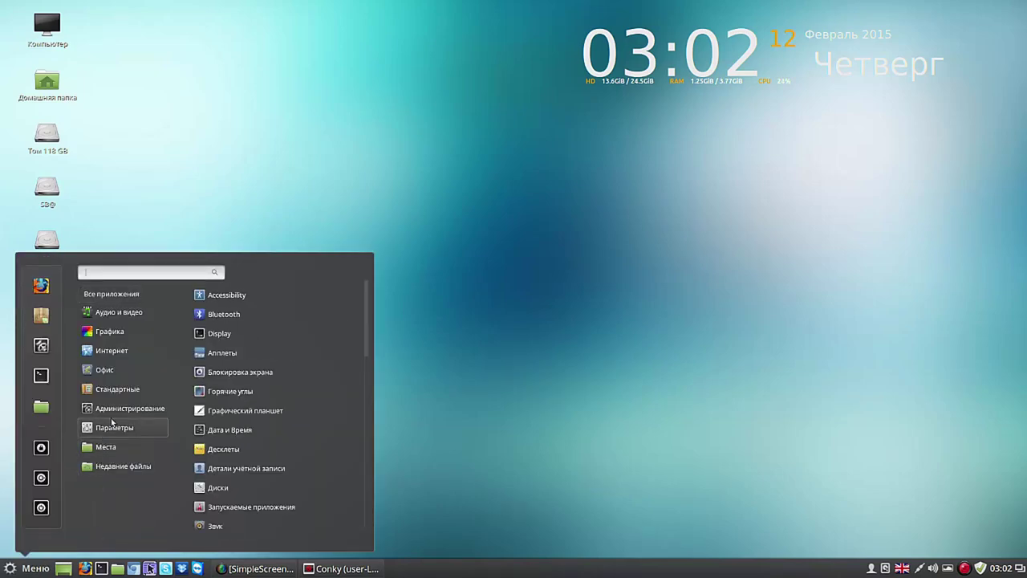
{"action": "mouse_move", "coordinate": [123, 409]}
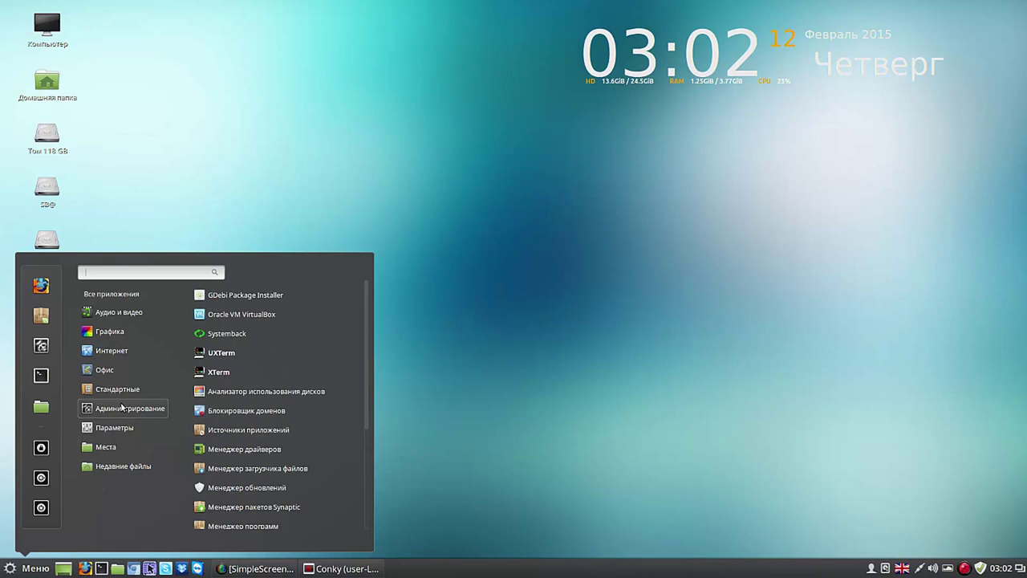
{"action": "left_click", "coordinate": [247, 338]}
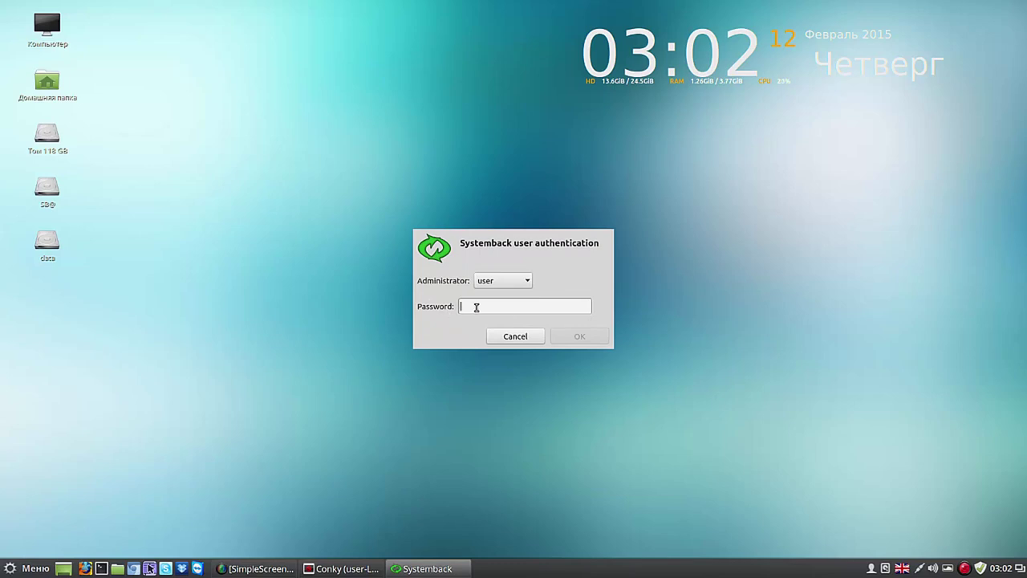
{"action": "type", "text": "****"}
{"action": "left_click", "coordinate": [573, 336]}
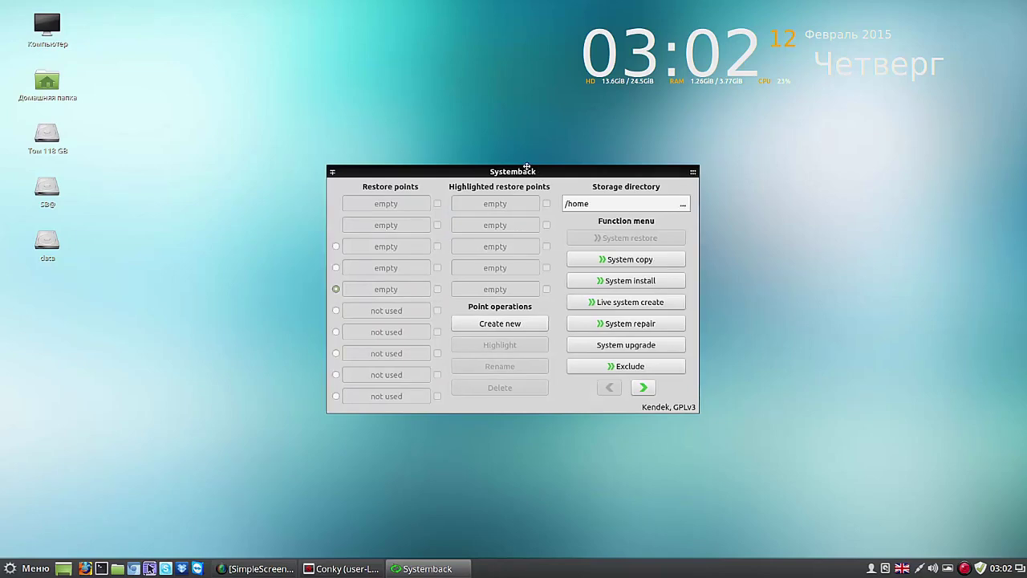
Step: Create a new restore point, which appears as 2015-02-12,03.02.46, with the window moved aside
{"action": "left_click_drag", "start_coordinate": [539, 174], "coordinate": [417, 82]}
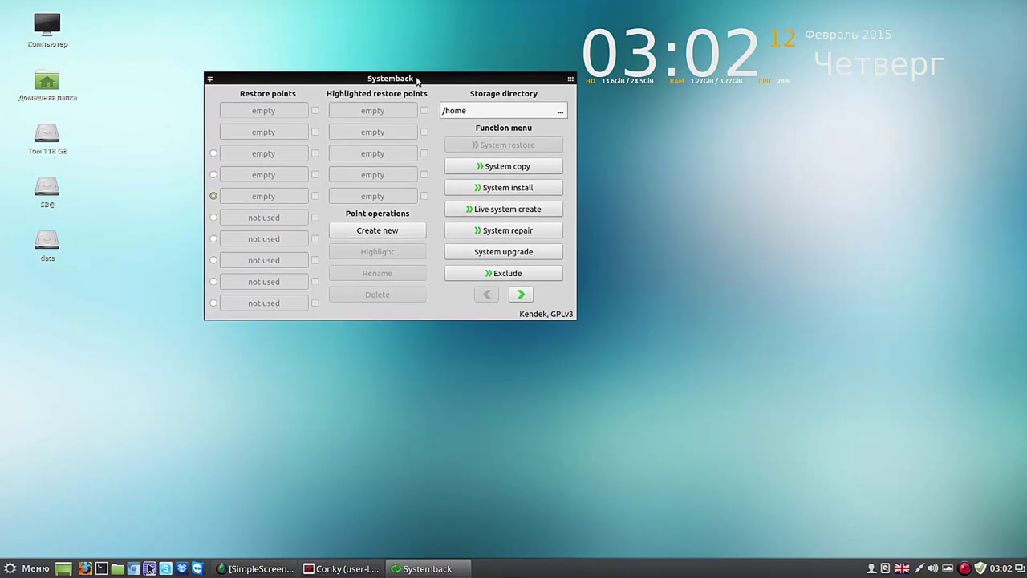
{"action": "left_click", "coordinate": [392, 230]}
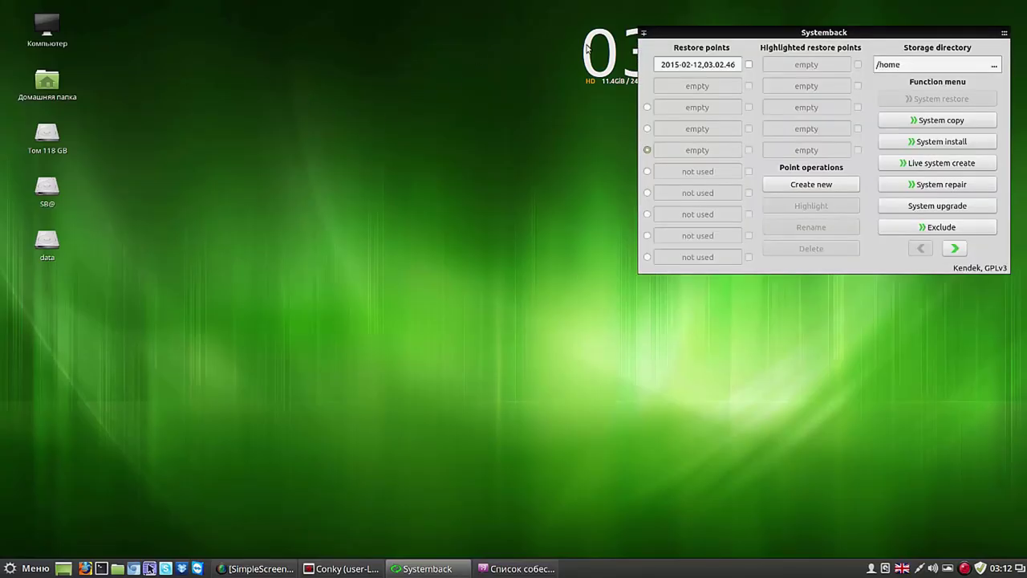
{"action": "left_click_drag", "start_coordinate": [766, 32], "coordinate": [318, 28]}
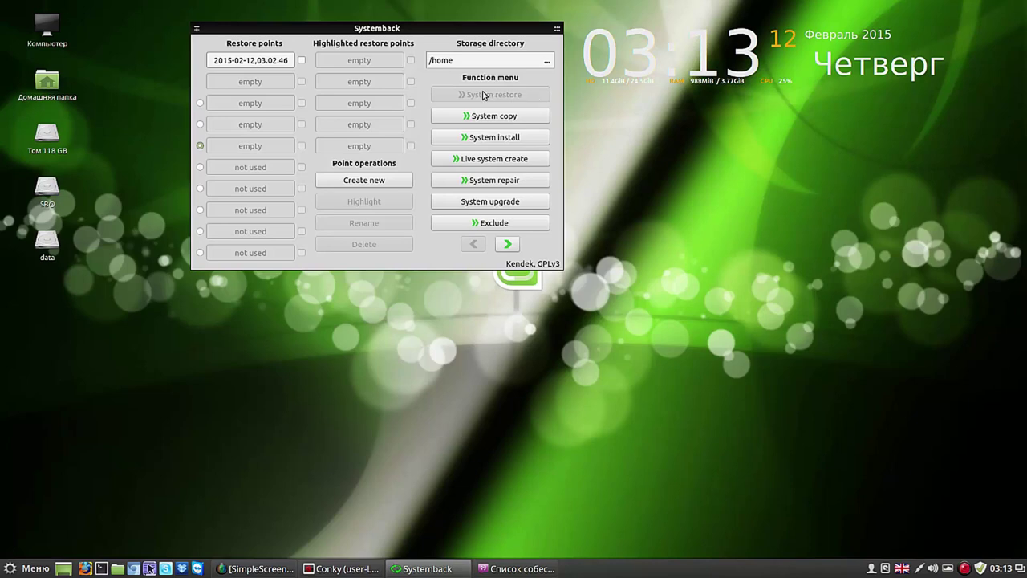
{"action": "left_click", "coordinate": [303, 61]}
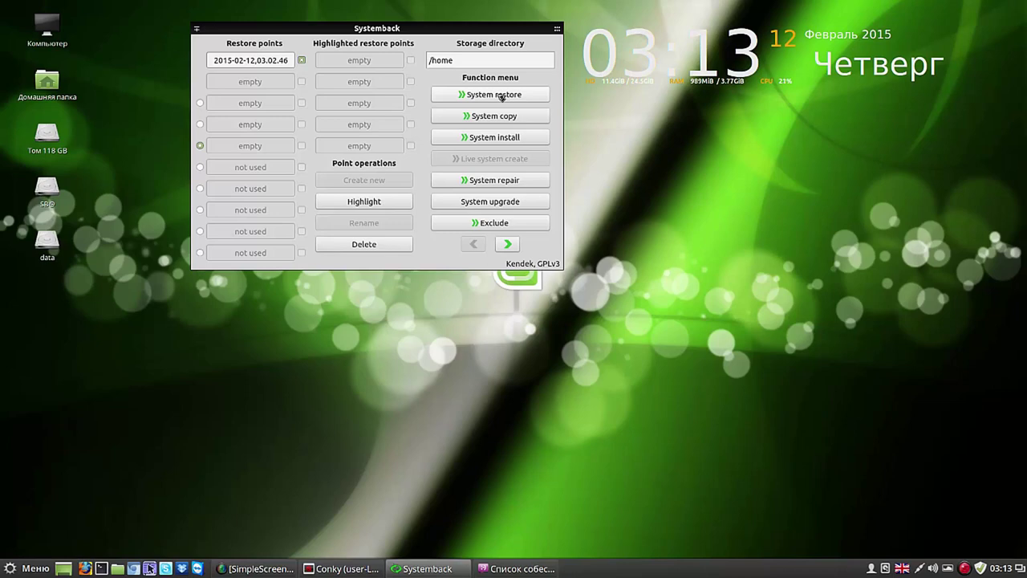
{"action": "left_click", "coordinate": [303, 61]}
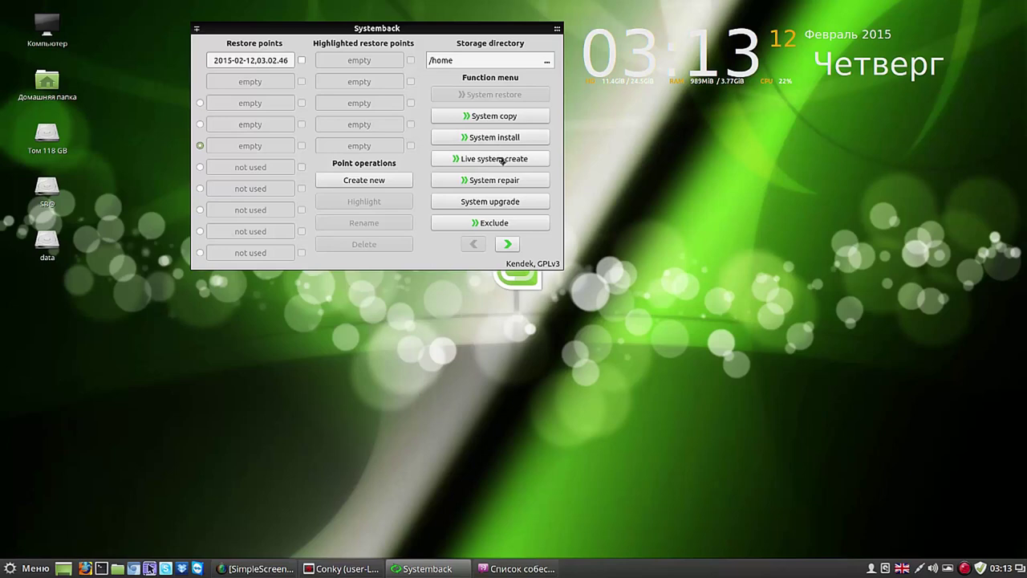
{"action": "left_click", "coordinate": [502, 160]}
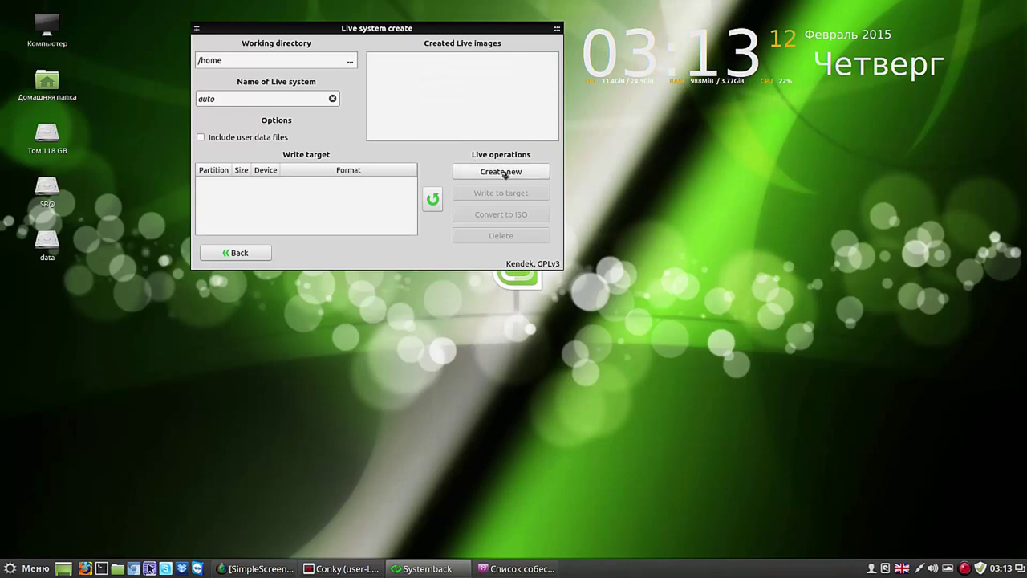
{"action": "left_click", "coordinate": [260, 254]}
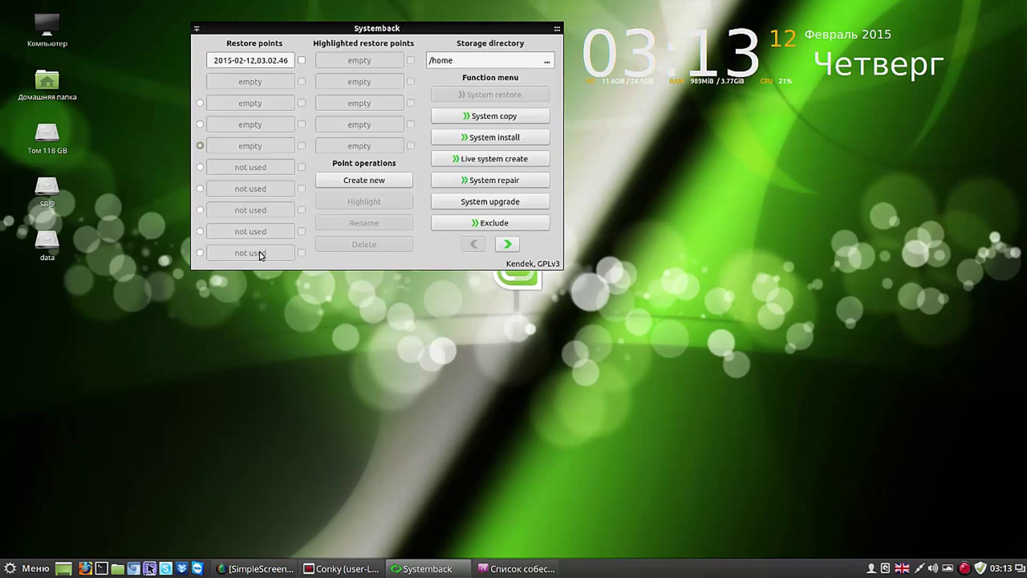
Step: Enable 'Create Live ISO images automatically' in Settings, then view Schedule and return to the main page
{"action": "left_click", "coordinate": [508, 245]}
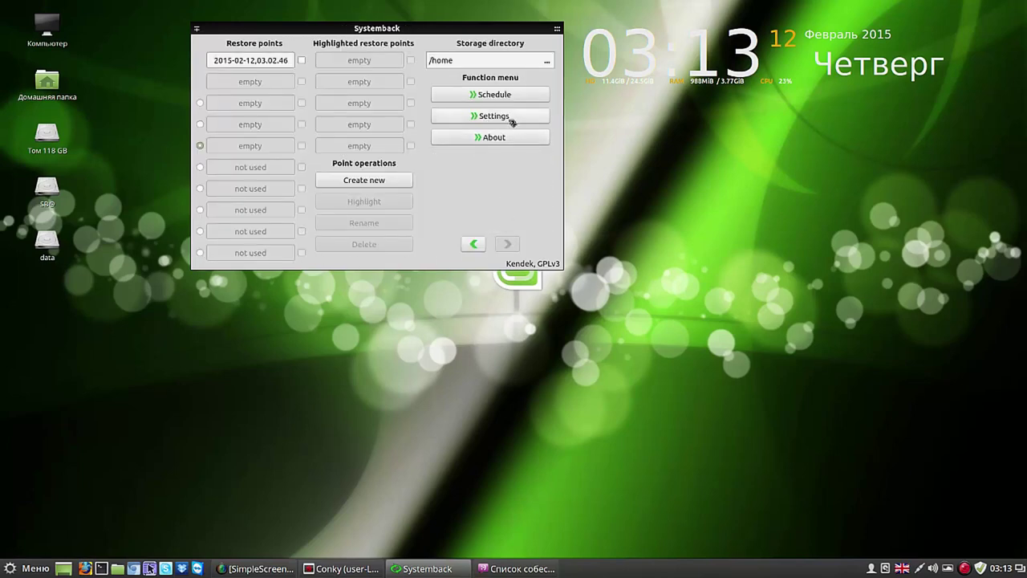
{"action": "left_click", "coordinate": [511, 119]}
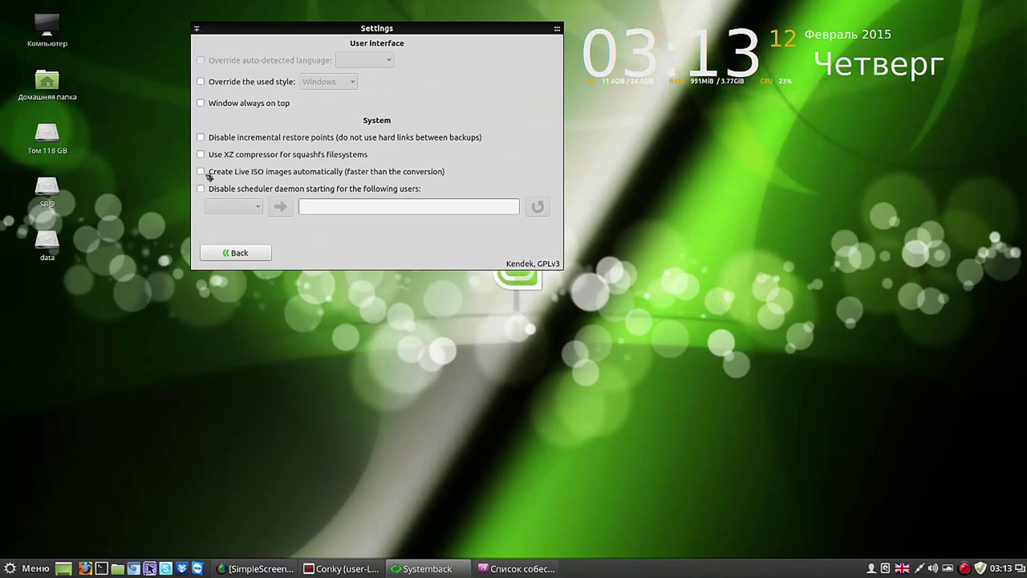
{"action": "left_click", "coordinate": [203, 171]}
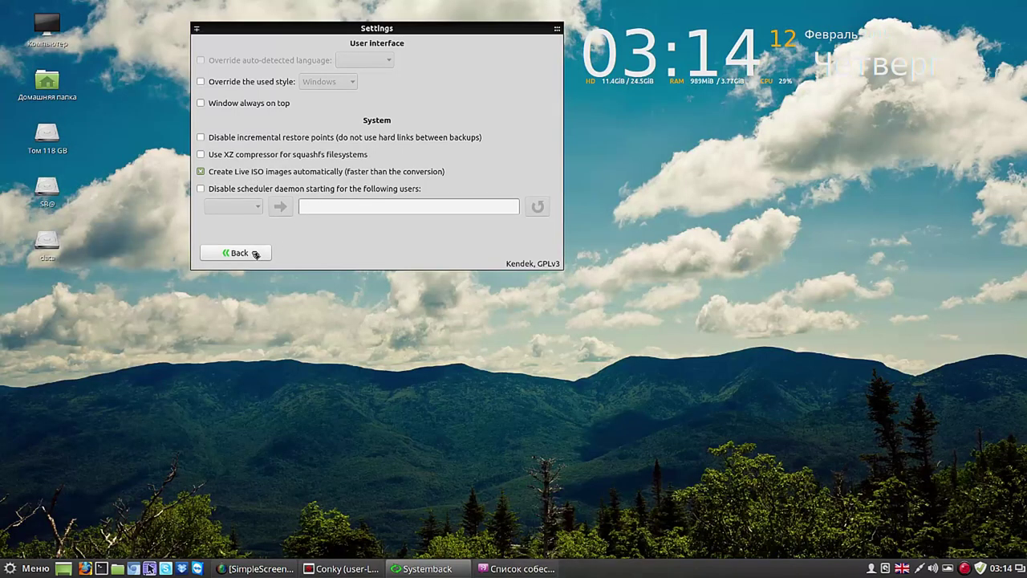
{"action": "left_click", "coordinate": [255, 253]}
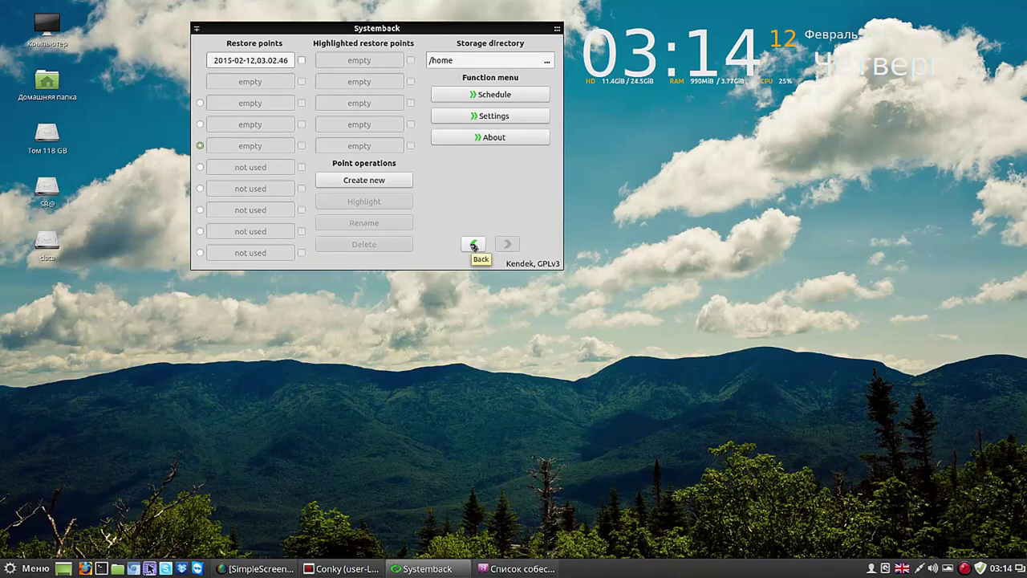
{"action": "left_click", "coordinate": [511, 97]}
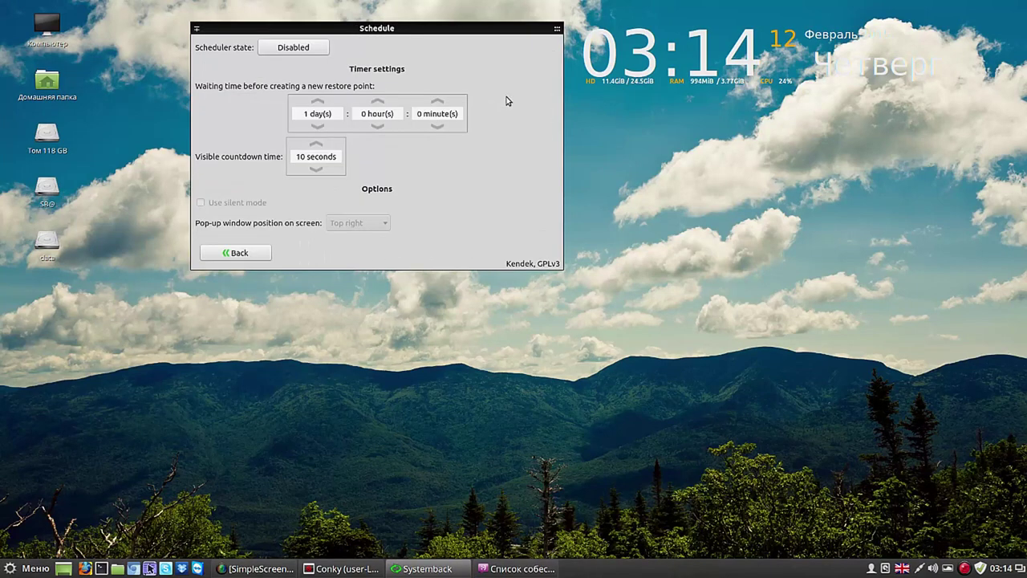
{"action": "left_click", "coordinate": [250, 253]}
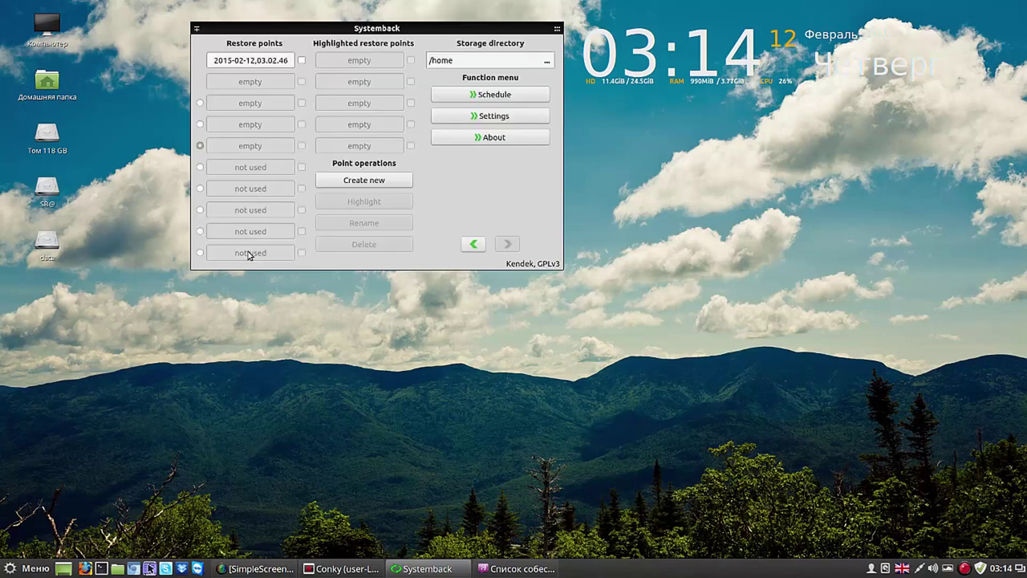
Step: Add the Документы, Загрузки and Видео folders to the Live system exclusion list
{"action": "left_click", "coordinate": [475, 245]}
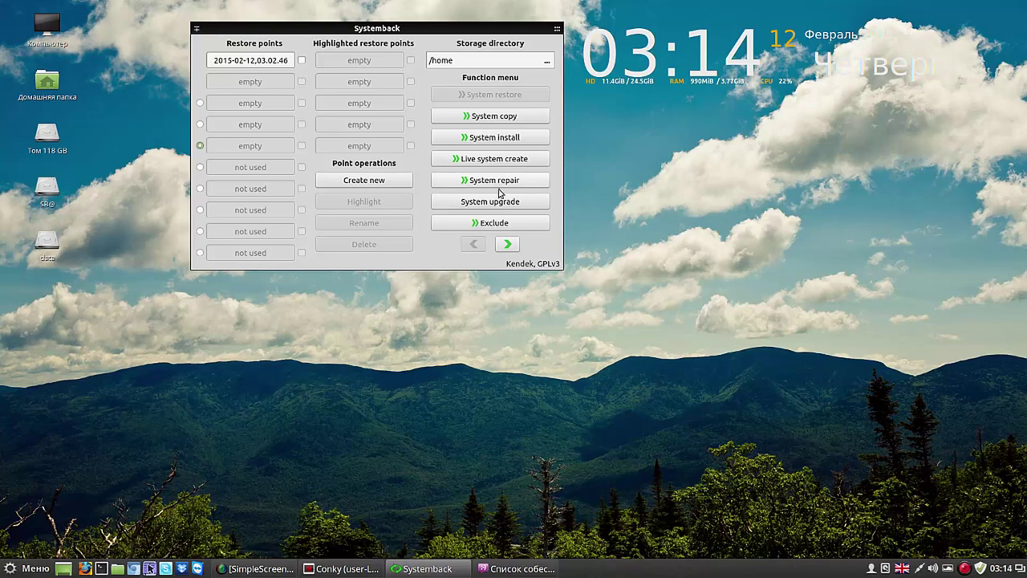
{"action": "left_click", "coordinate": [503, 223]}
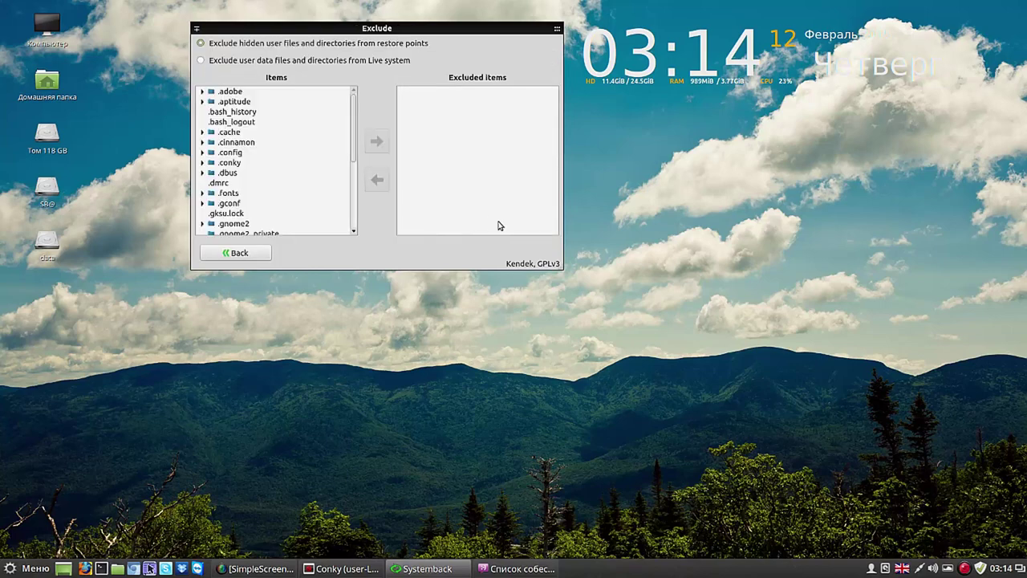
{"action": "left_click", "coordinate": [202, 61]}
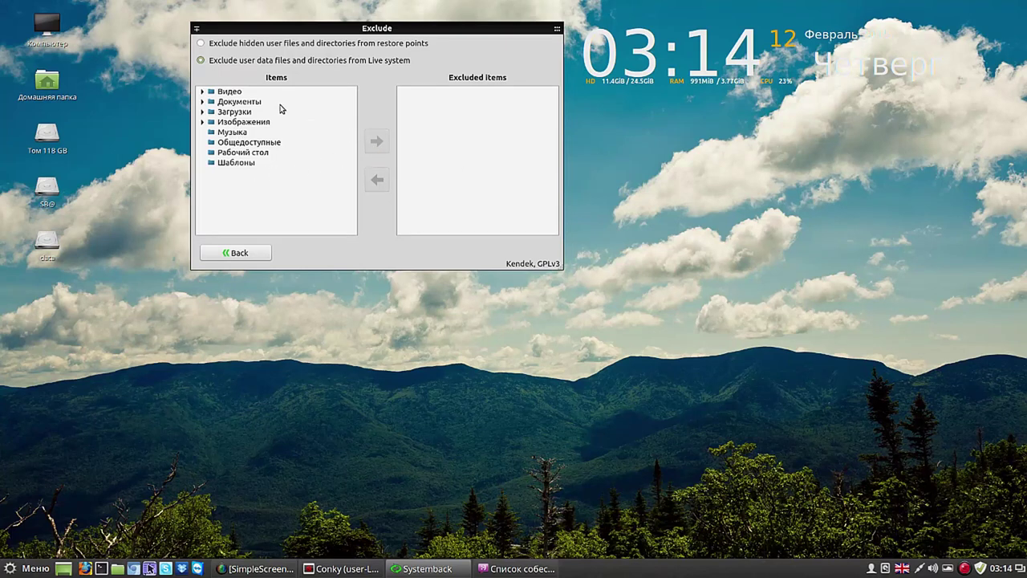
{"action": "left_click", "coordinate": [252, 105]}
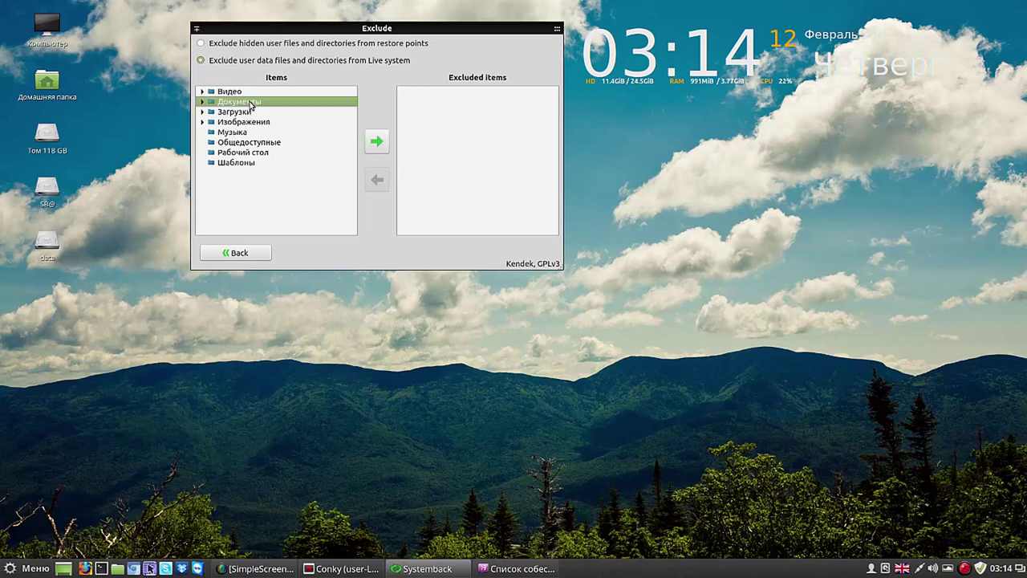
{"action": "left_click", "coordinate": [378, 143]}
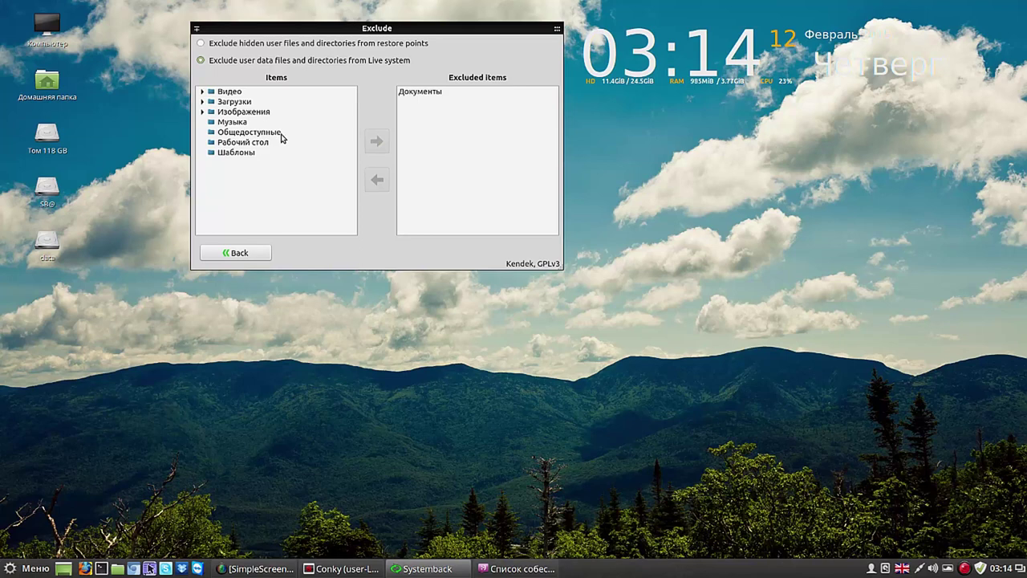
{"action": "left_click", "coordinate": [243, 102]}
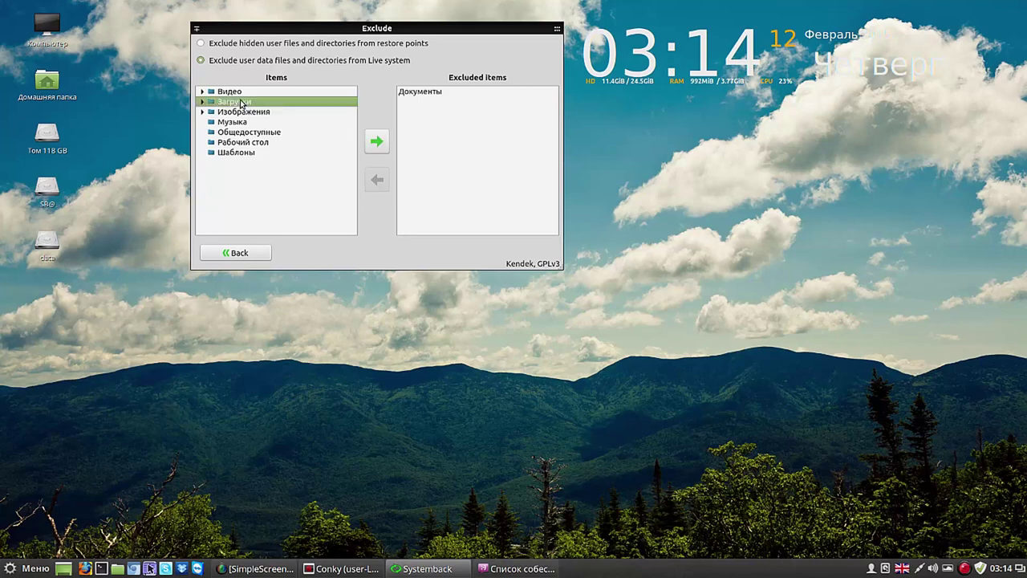
{"action": "left_click", "coordinate": [377, 142]}
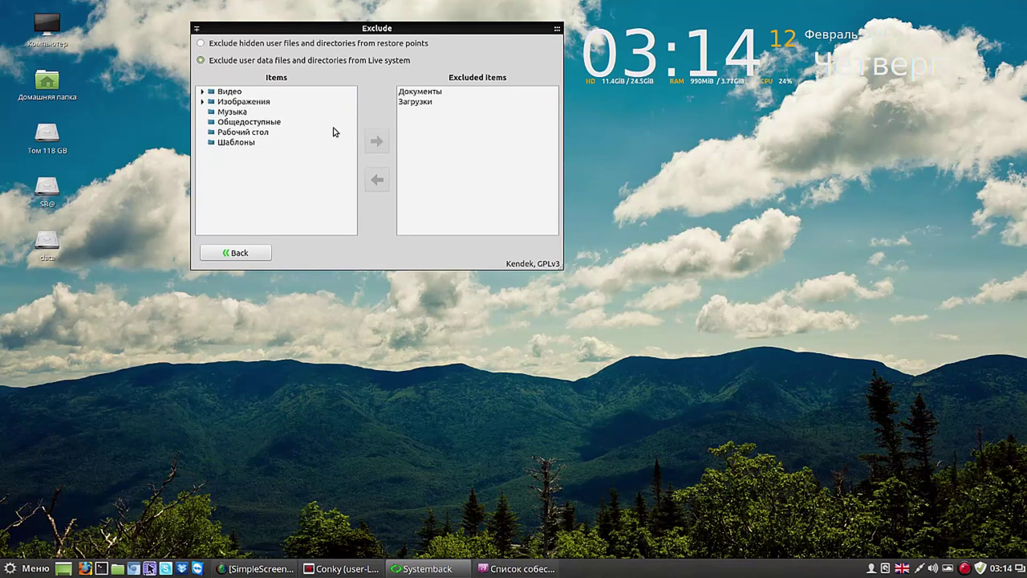
{"action": "left_click", "coordinate": [235, 95]}
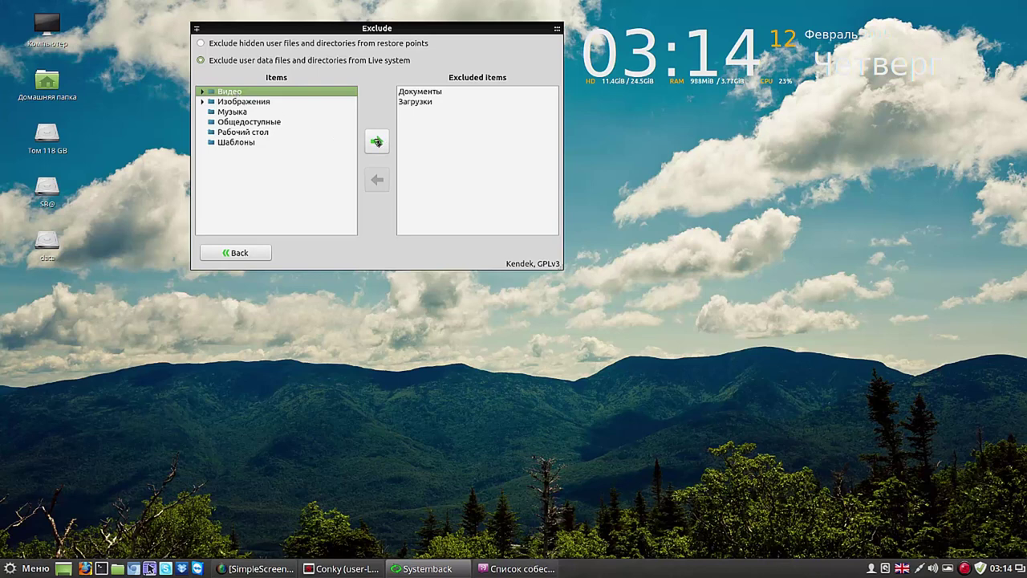
{"action": "left_click", "coordinate": [376, 142]}
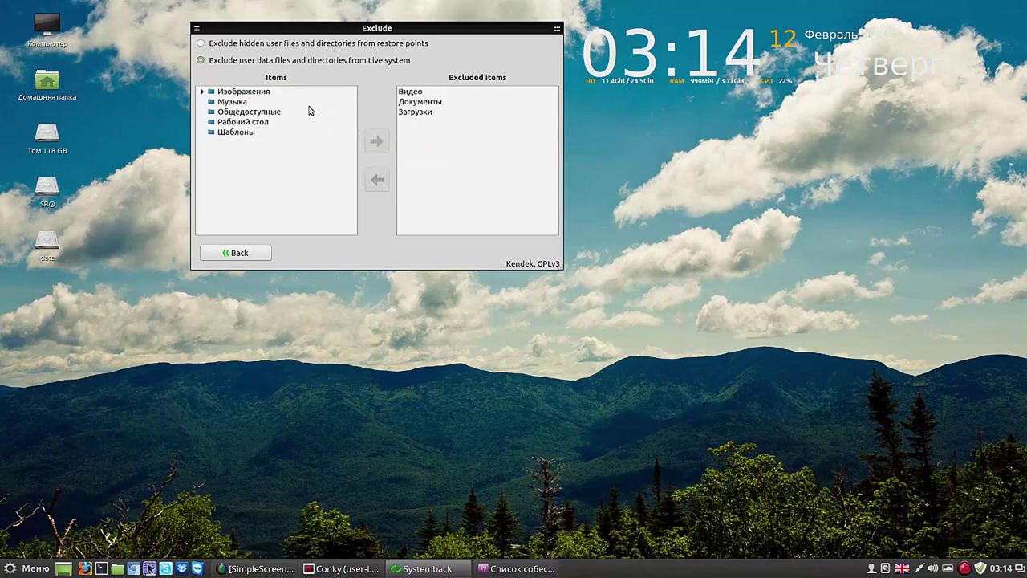
{"action": "left_click", "coordinate": [255, 254]}
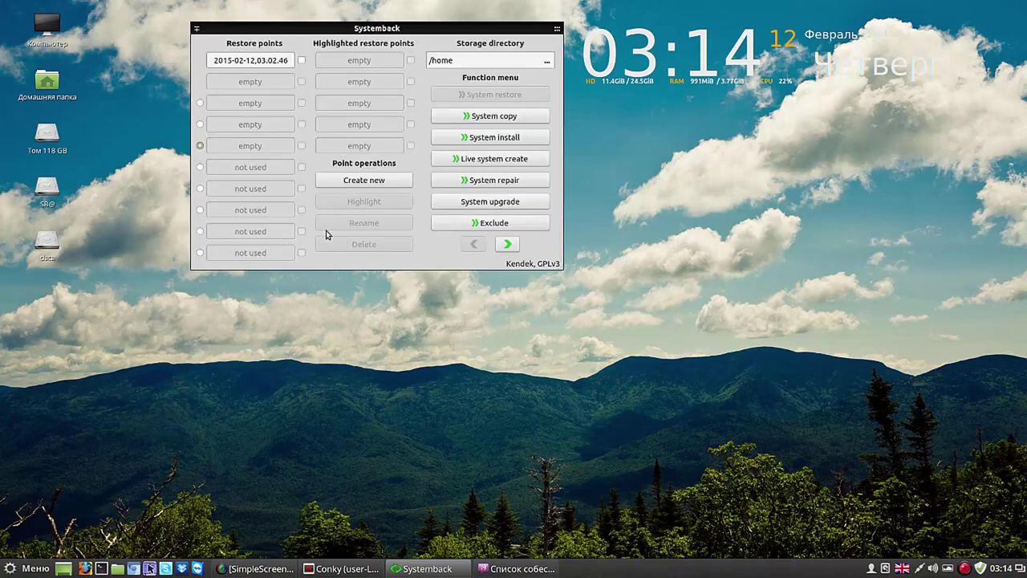
Step: Build the systemback_live_2015-02-12 live image from Live system create and acknowledge completion
{"action": "left_click", "coordinate": [496, 159]}
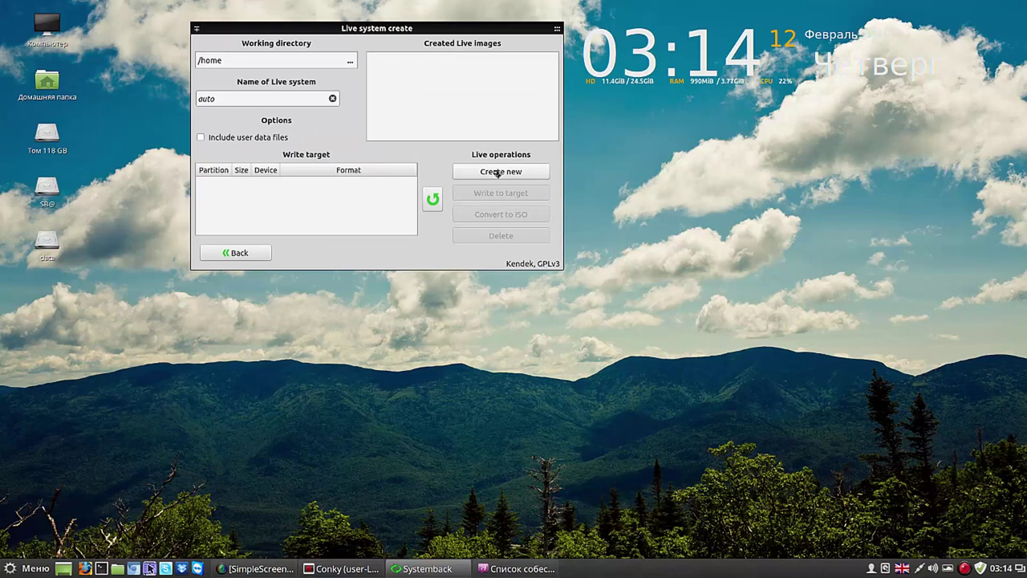
{"action": "left_click", "coordinate": [498, 172]}
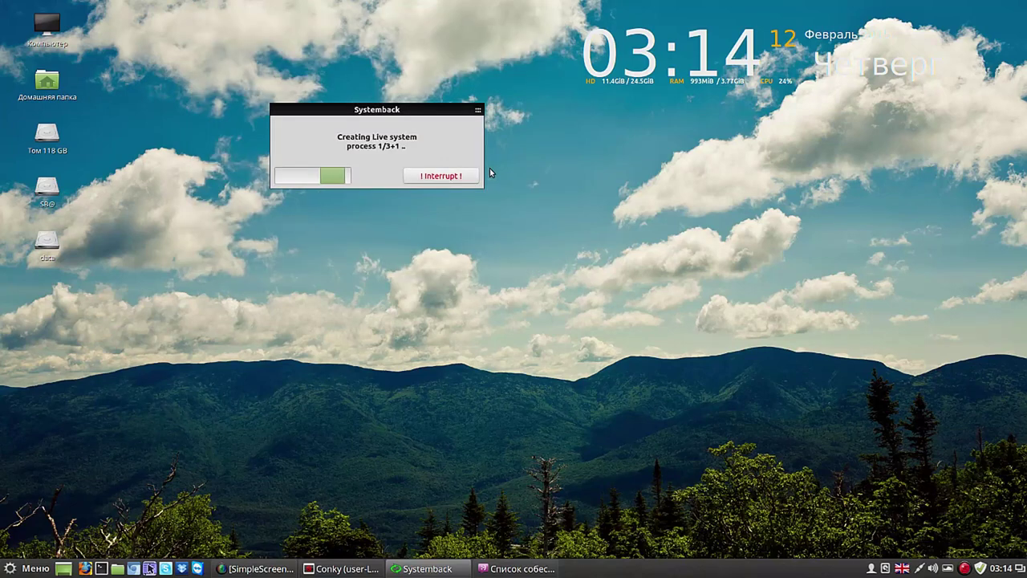
{"action": "left_click_drag", "start_coordinate": [435, 112], "coordinate": [507, 30]}
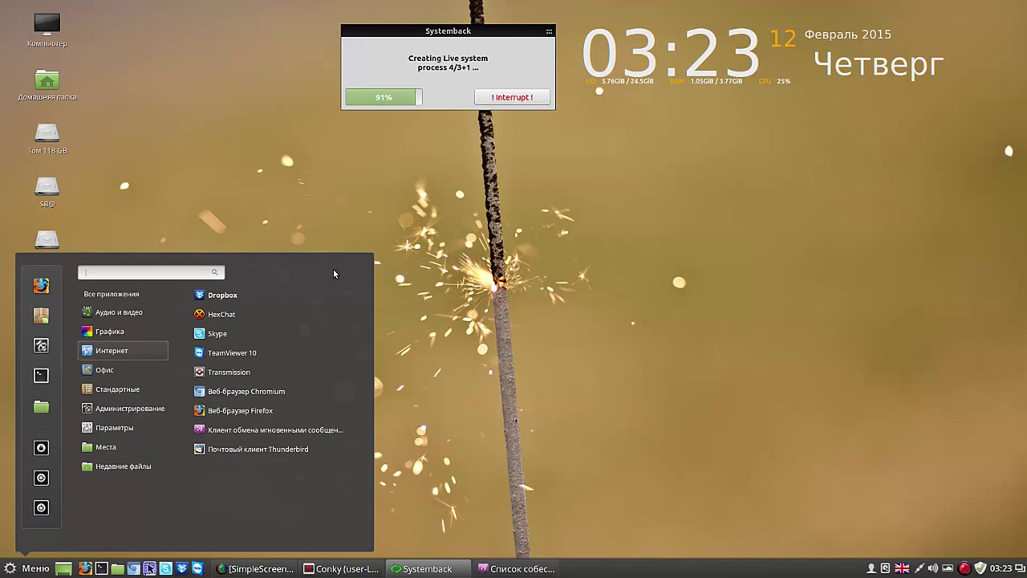
{"action": "left_click", "coordinate": [440, 224]}
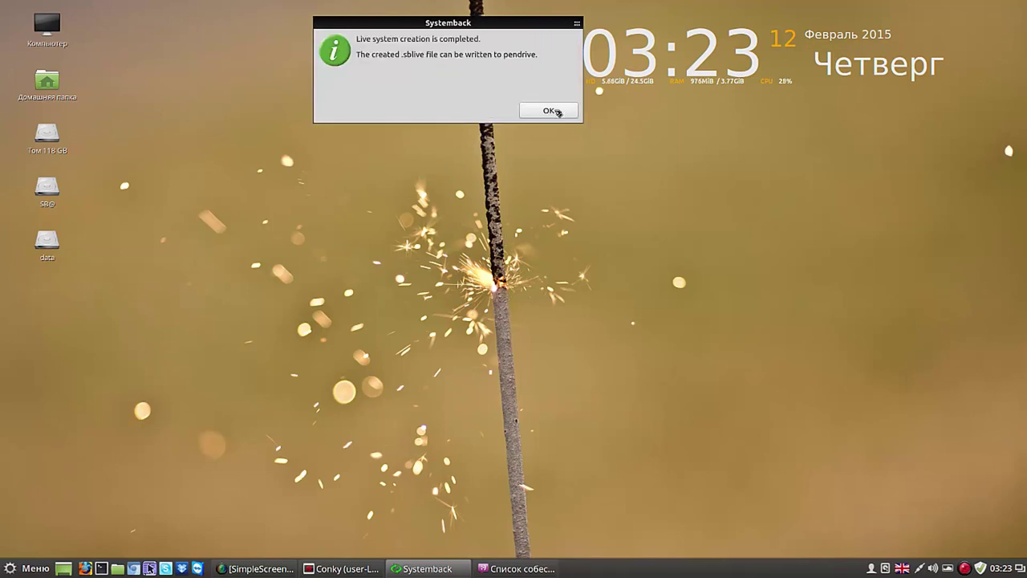
{"action": "left_click", "coordinate": [555, 107]}
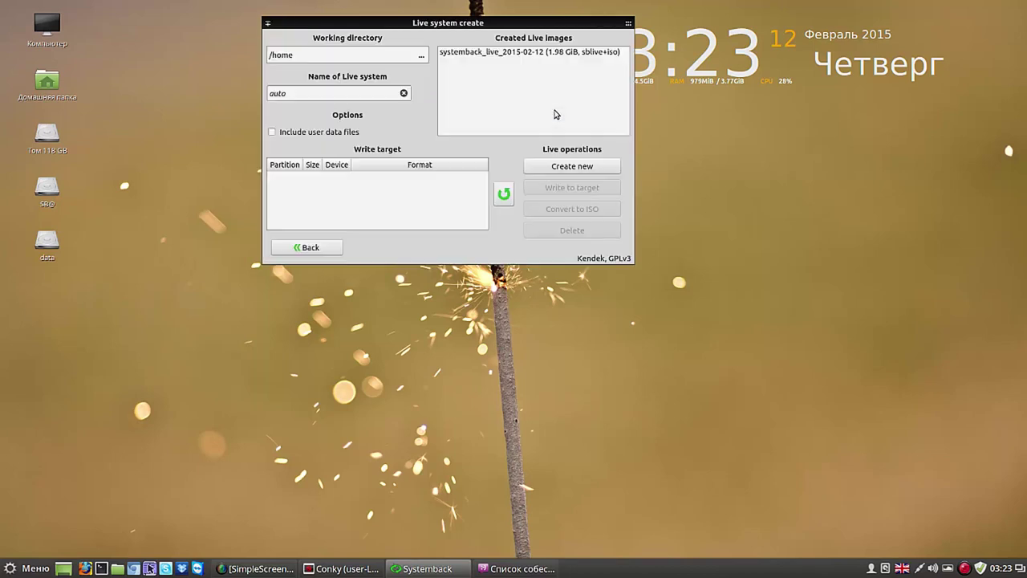
Step: Select the new live image, then place the LINUX MINT drive window top right and enlarge it
{"action": "left_click", "coordinate": [567, 53]}
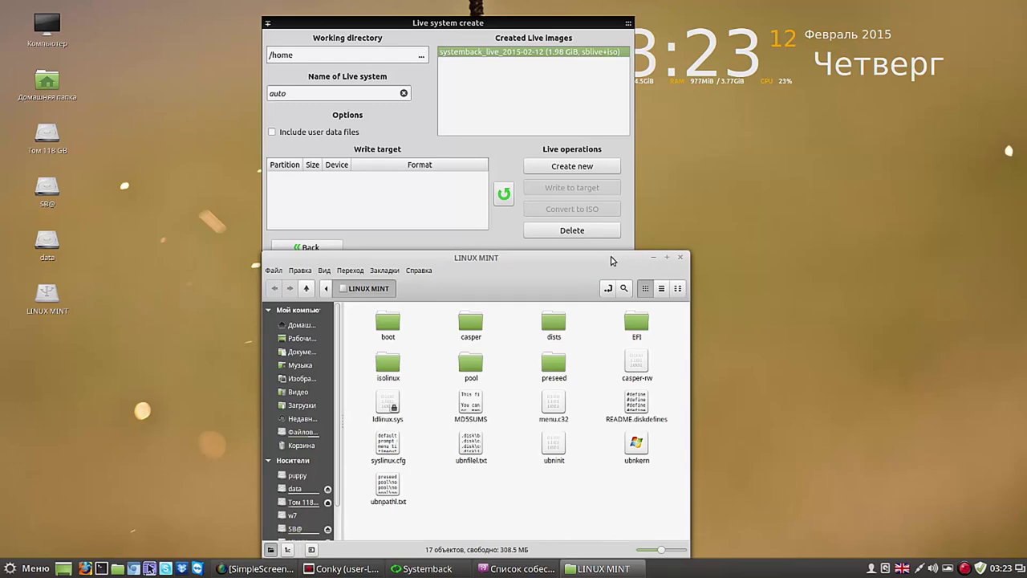
{"action": "left_click_drag", "start_coordinate": [612, 260], "coordinate": [913, 140]}
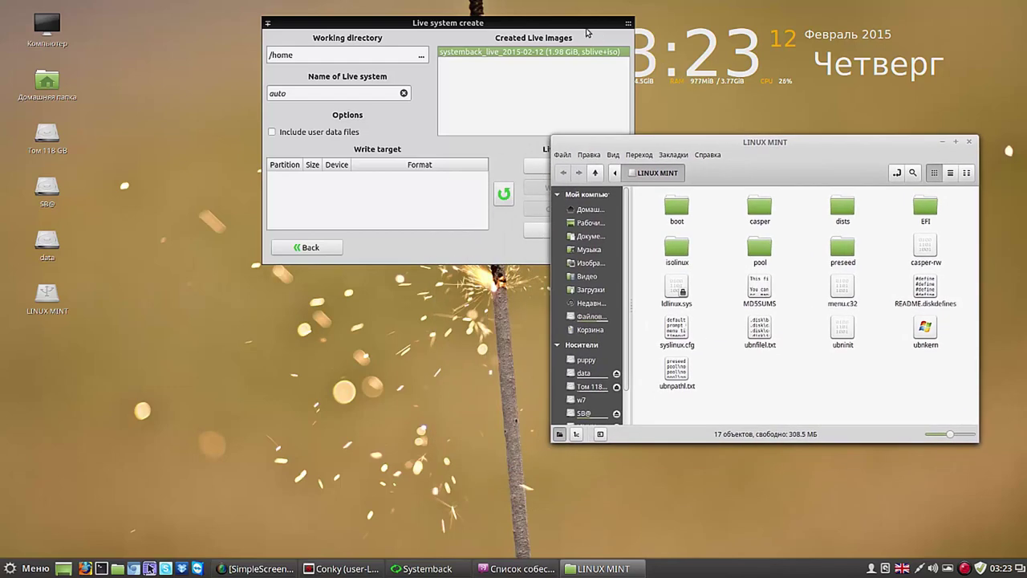
{"action": "left_click_drag", "start_coordinate": [581, 26], "coordinate": [411, 30]}
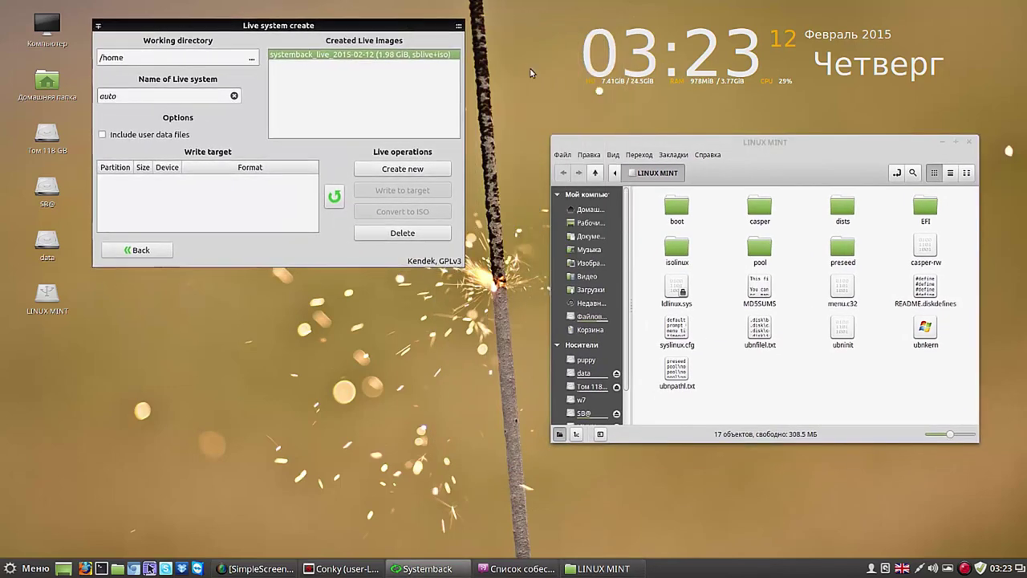
{"action": "left_click_drag", "start_coordinate": [797, 158], "coordinate": [755, 52]}
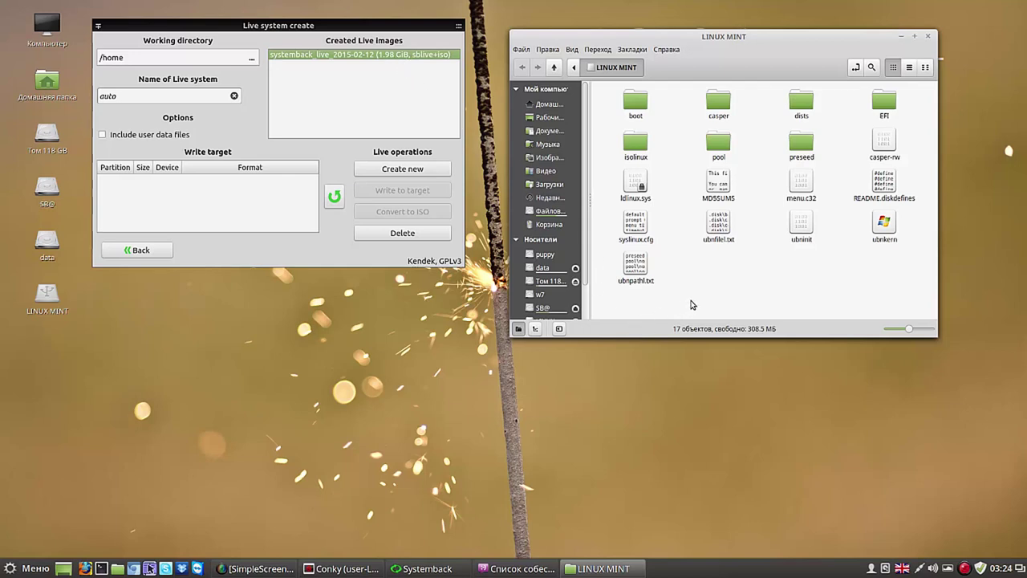
{"action": "left_click_drag", "start_coordinate": [932, 331], "coordinate": [963, 405]}
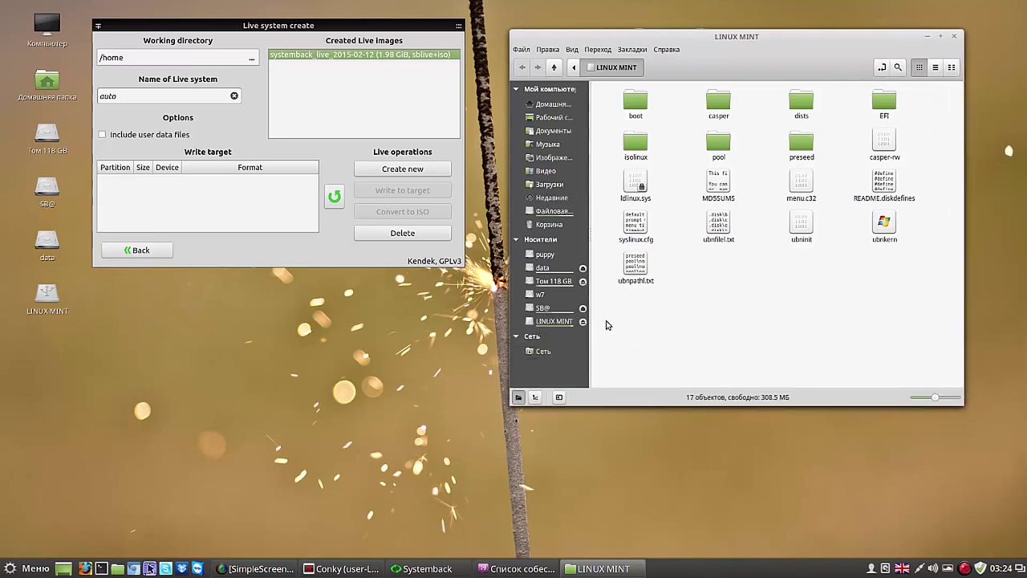
Step: Open /home as a detailed list and select systemback_live_2015-02-12.iso
{"action": "left_click", "coordinate": [553, 212]}
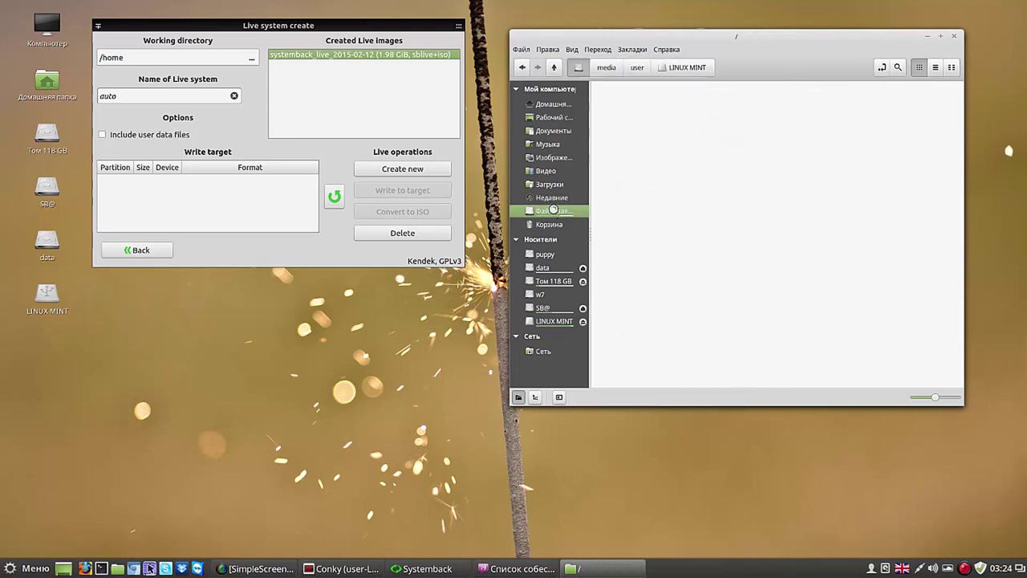
{"action": "left_click", "coordinate": [716, 145]}
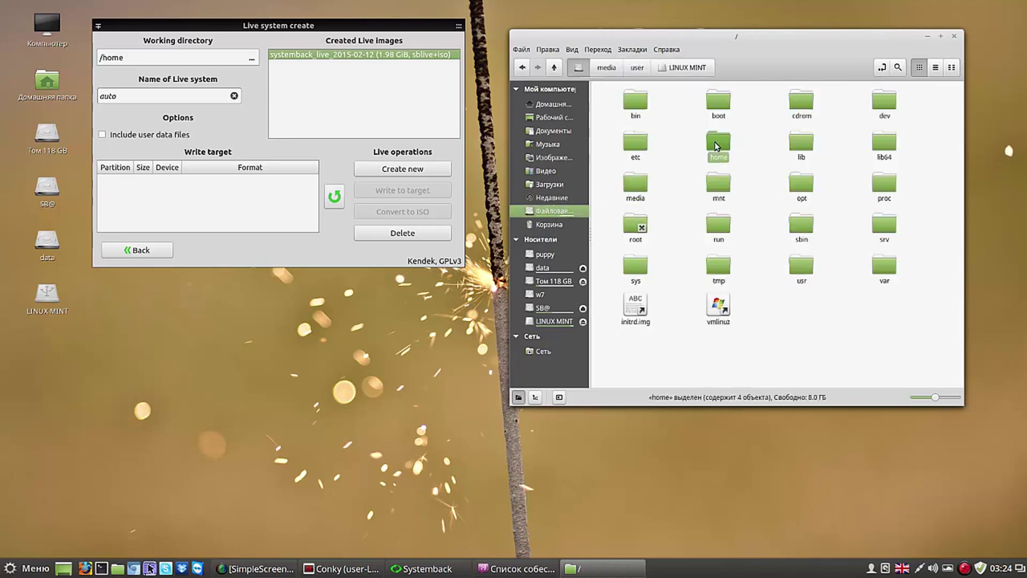
{"action": "double_click", "coordinate": [716, 145]}
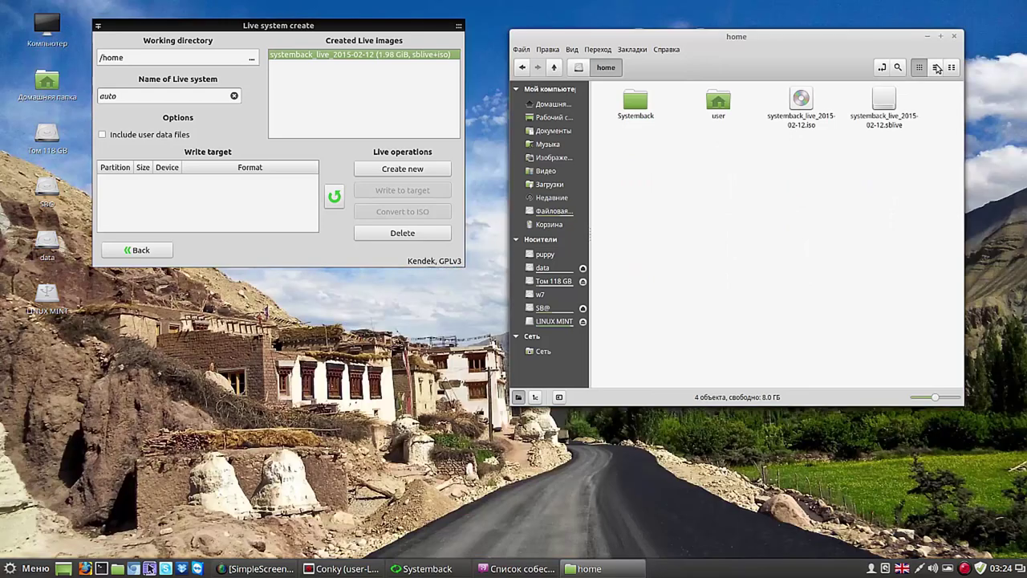
{"action": "left_click", "coordinate": [935, 68]}
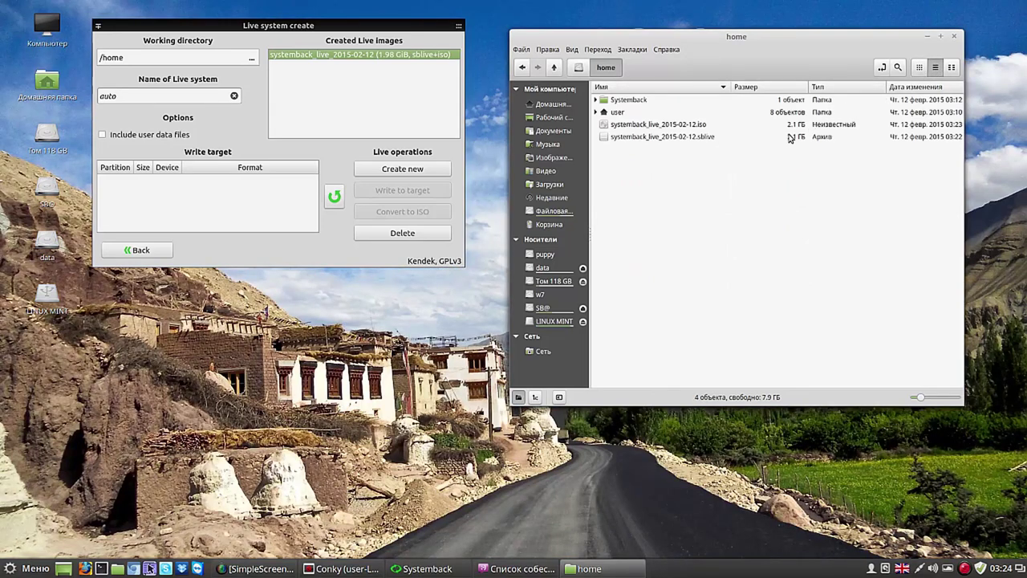
{"action": "left_click", "coordinate": [643, 126]}
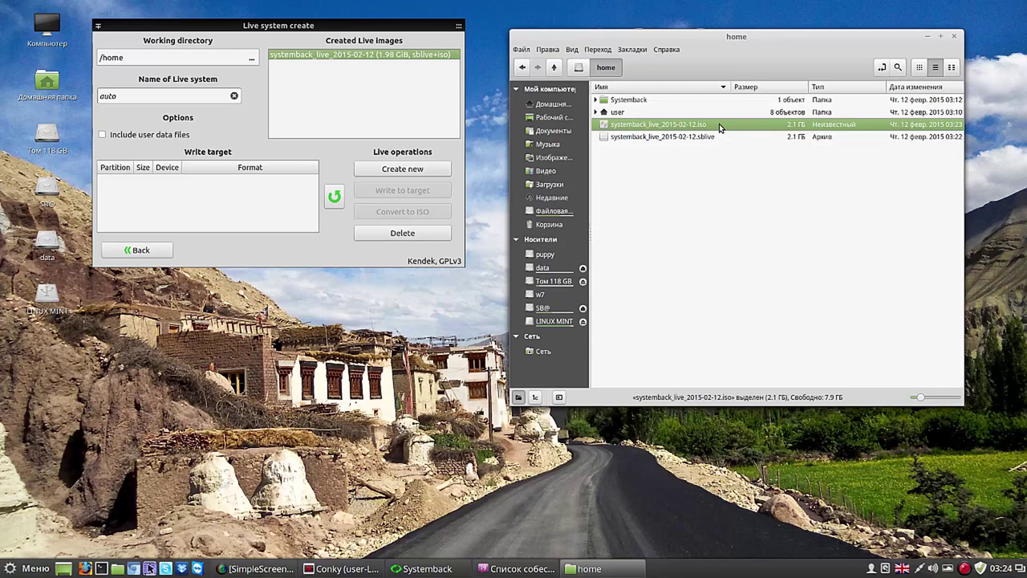
Step: Copy systemback_live_2015-02-12.iso, then open the w7 drive after the data drive errors twice
{"action": "right_click", "coordinate": [719, 128]}
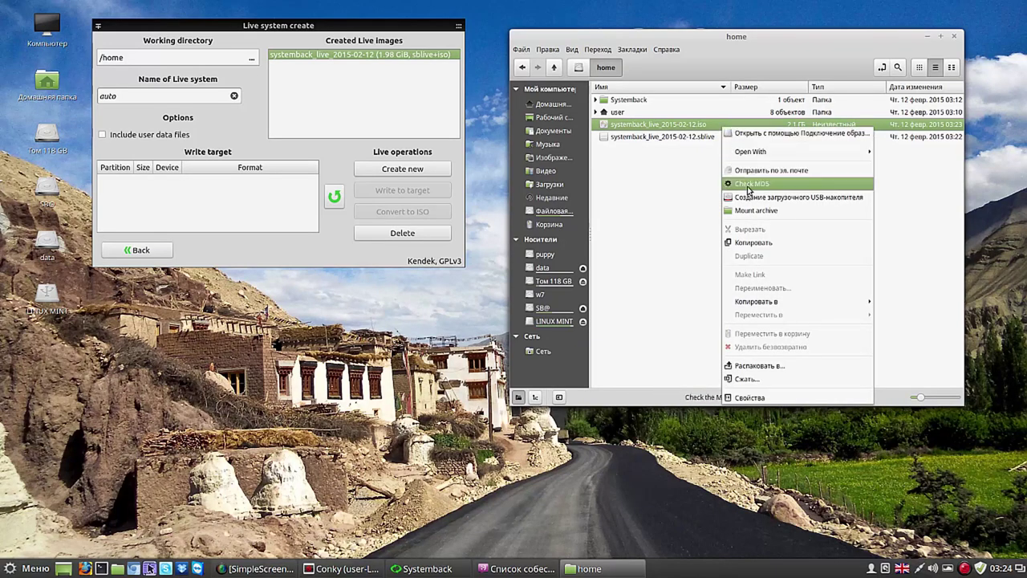
{"action": "left_click", "coordinate": [753, 243]}
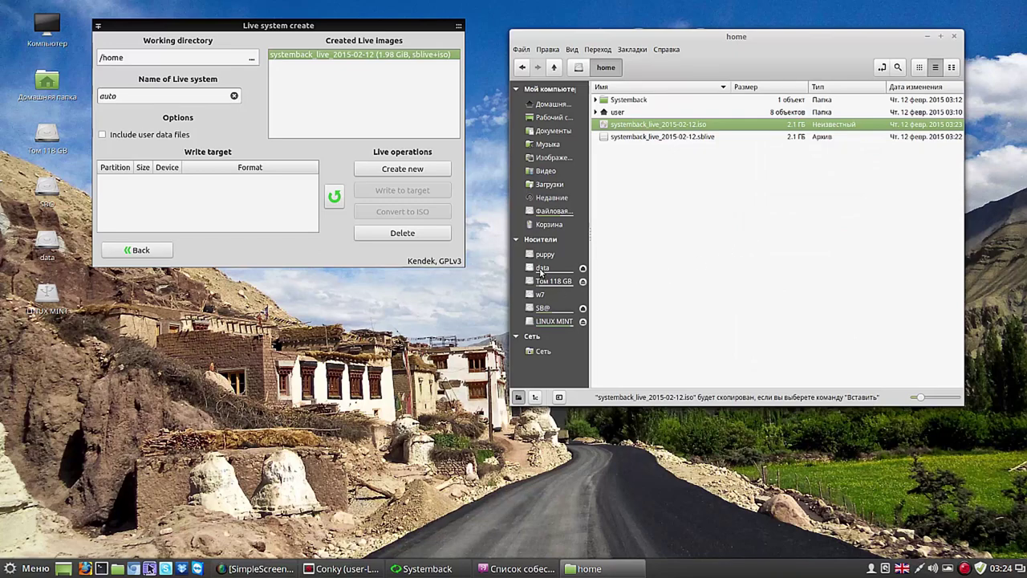
{"action": "left_click", "coordinate": [542, 270]}
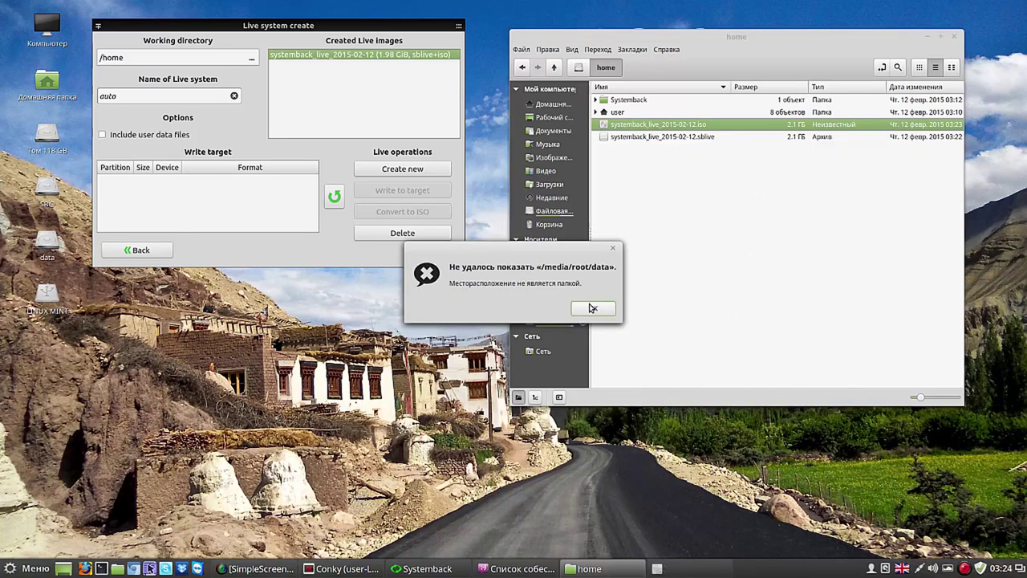
{"action": "left_click", "coordinate": [591, 307]}
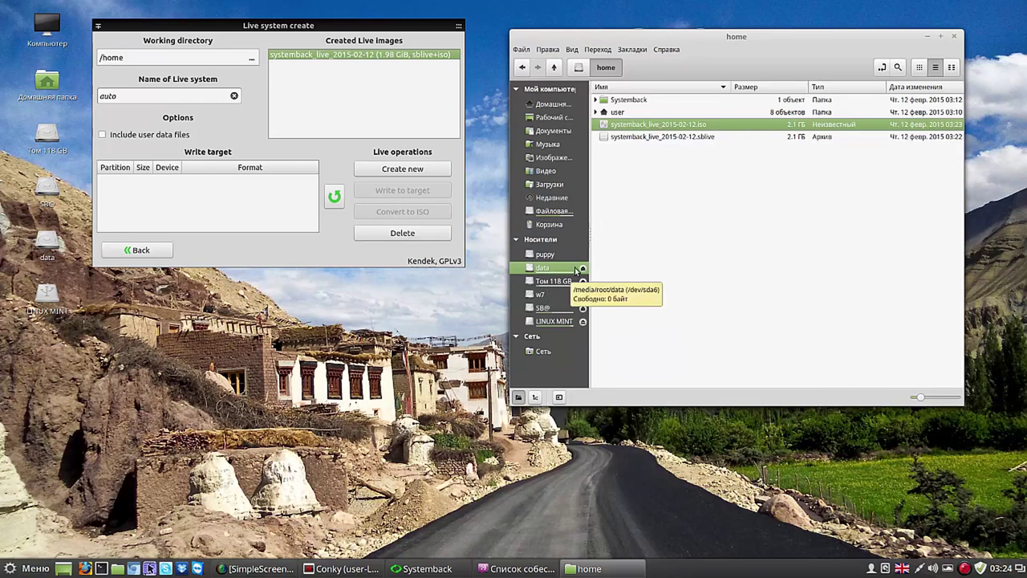
{"action": "left_click", "coordinate": [552, 270]}
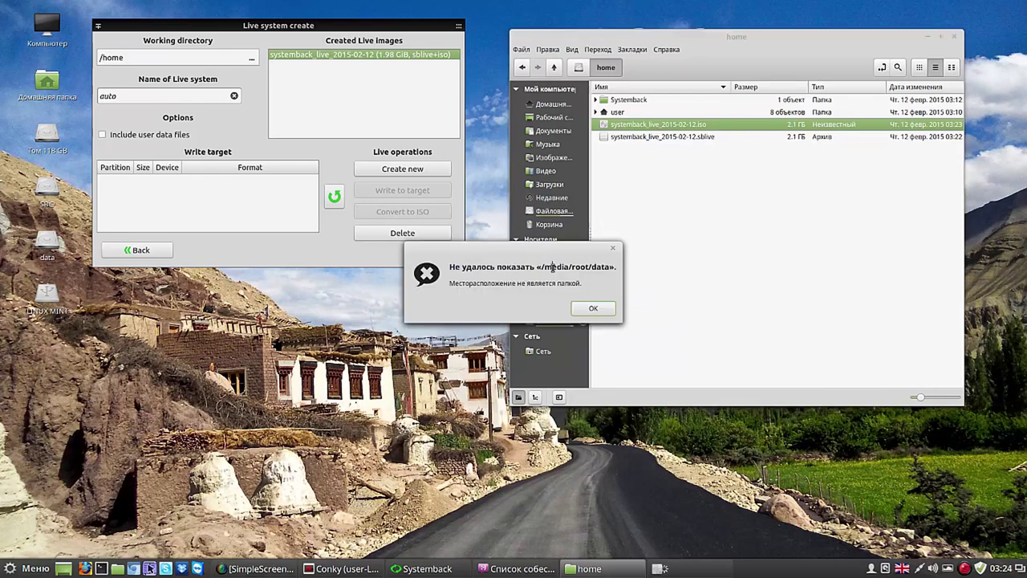
{"action": "left_click", "coordinate": [593, 307]}
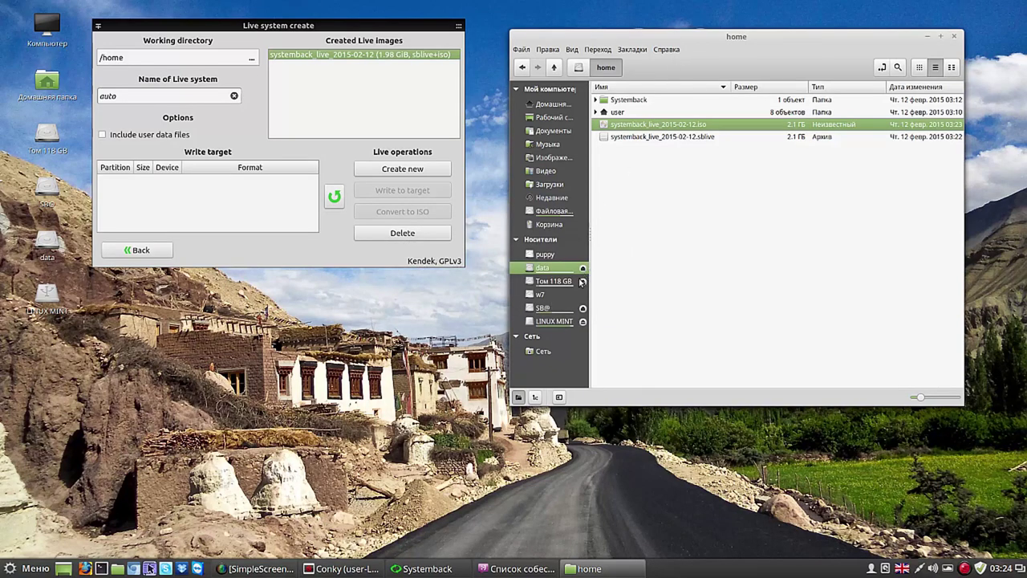
{"action": "left_click", "coordinate": [539, 295]}
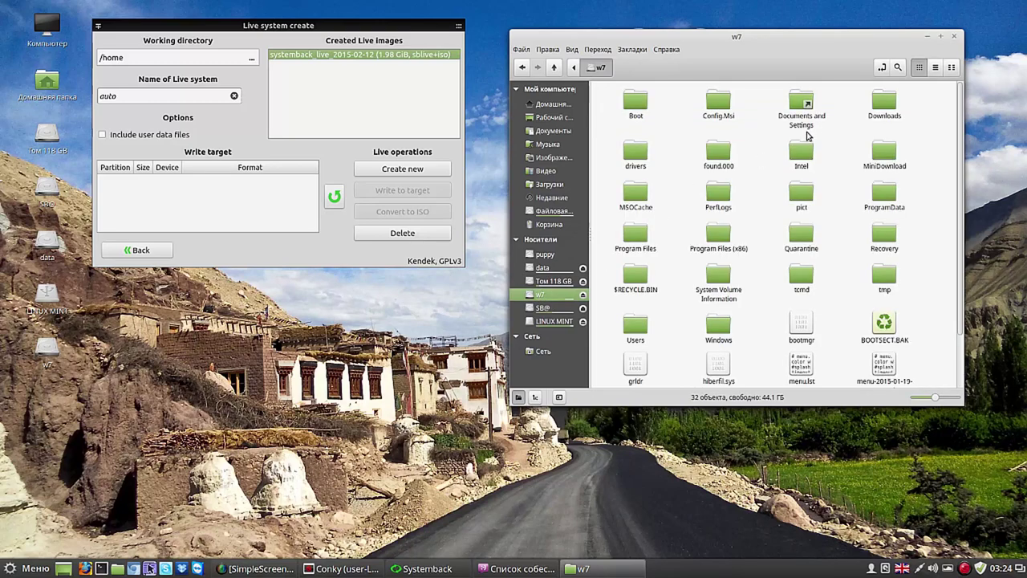
Step: Open w7's Users/user/Downloads folder in list view and bring up its context menu
{"action": "left_click", "coordinate": [936, 69]}
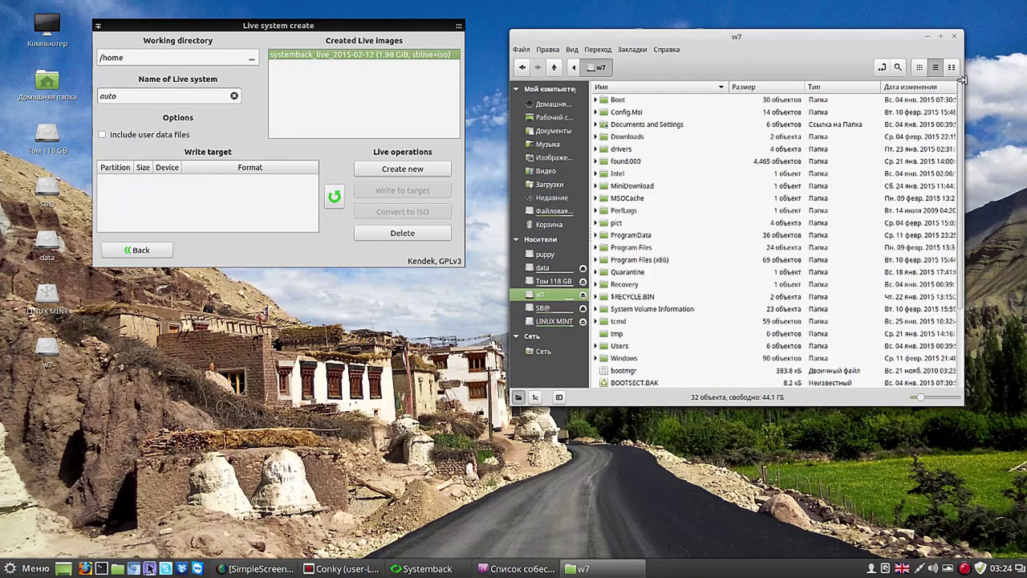
{"action": "double_click", "coordinate": [607, 348]}
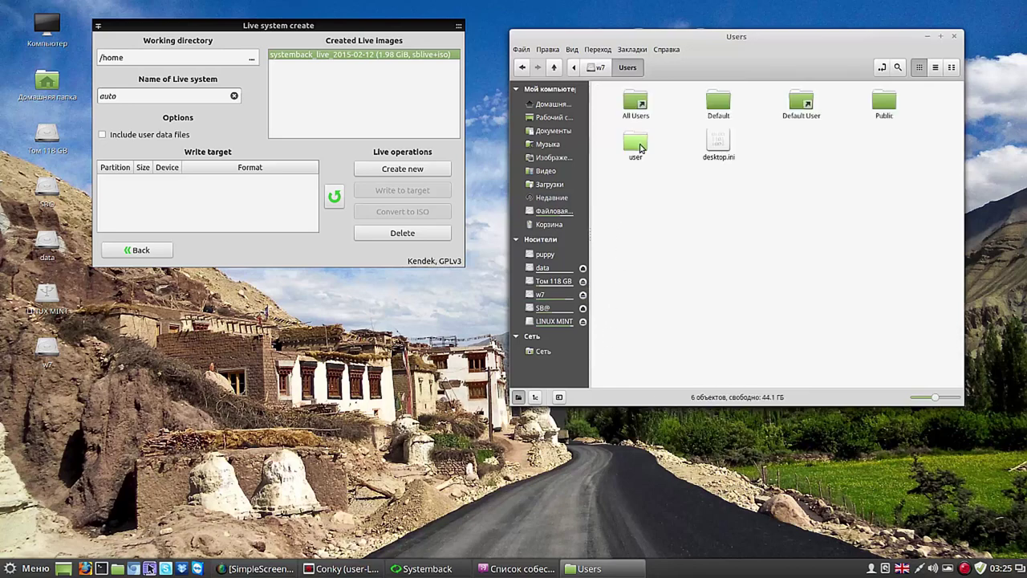
{"action": "double_click", "coordinate": [639, 145]}
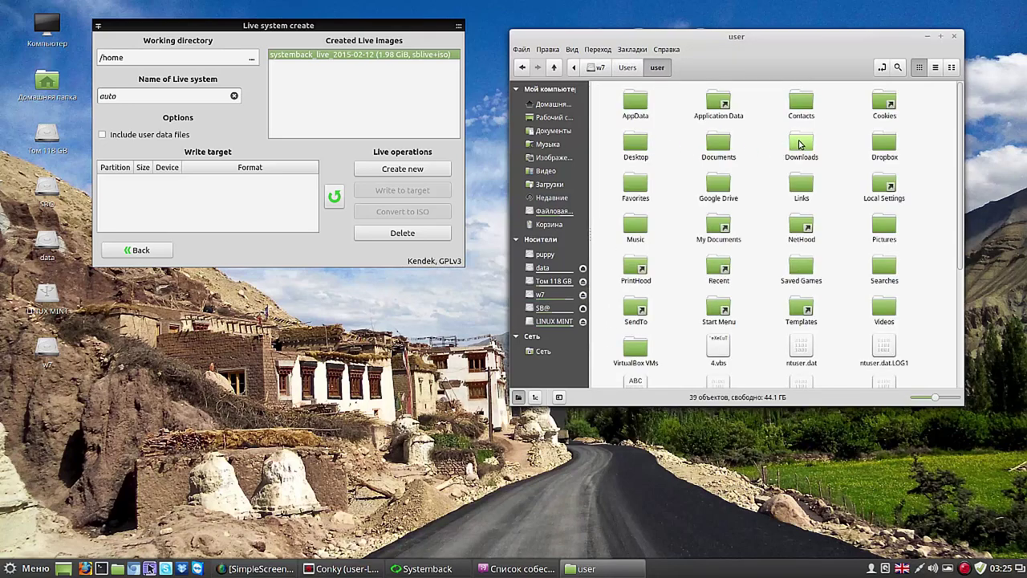
{"action": "double_click", "coordinate": [800, 145]}
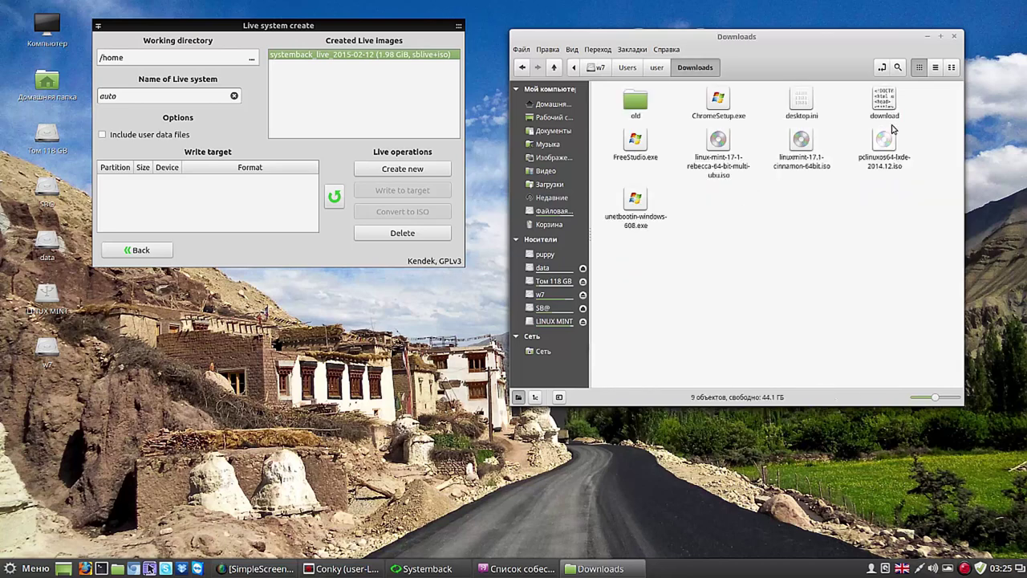
{"action": "left_click", "coordinate": [937, 69]}
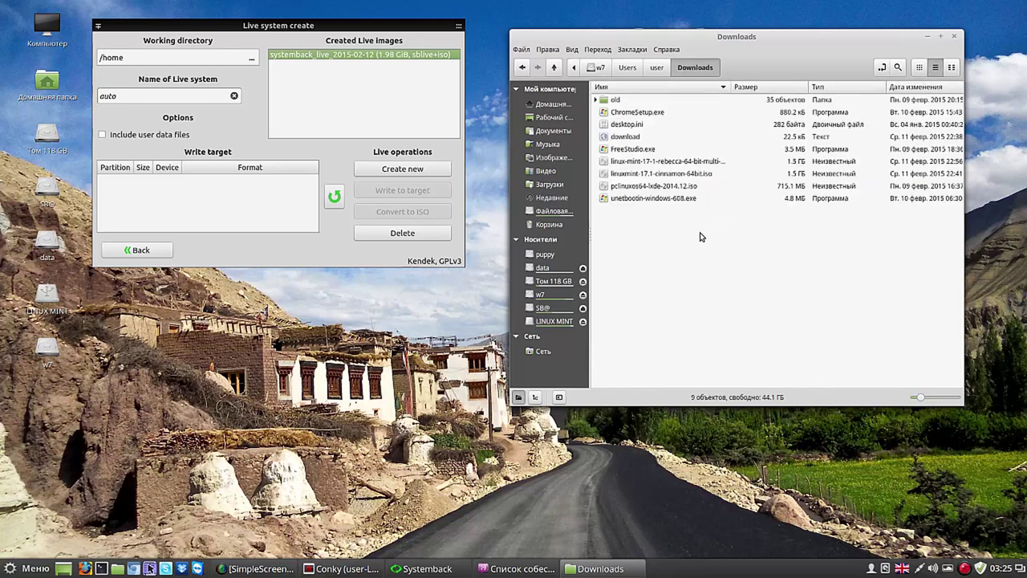
{"action": "right_click", "coordinate": [678, 249]}
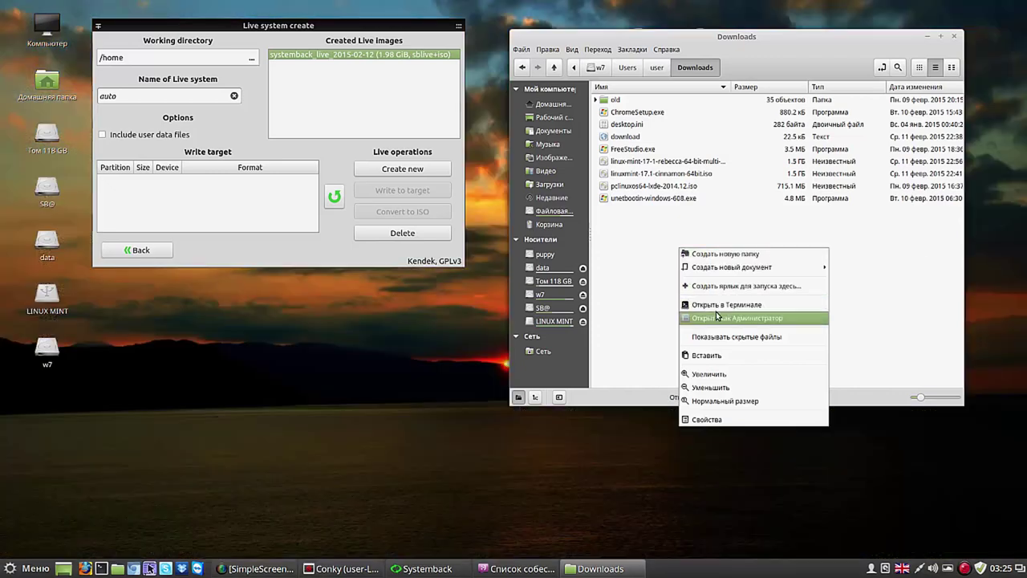
Step: Paste the 2.1 GB ISO into w7 Downloads, wait for the copy, then return to Systemback
{"action": "left_click", "coordinate": [717, 355]}
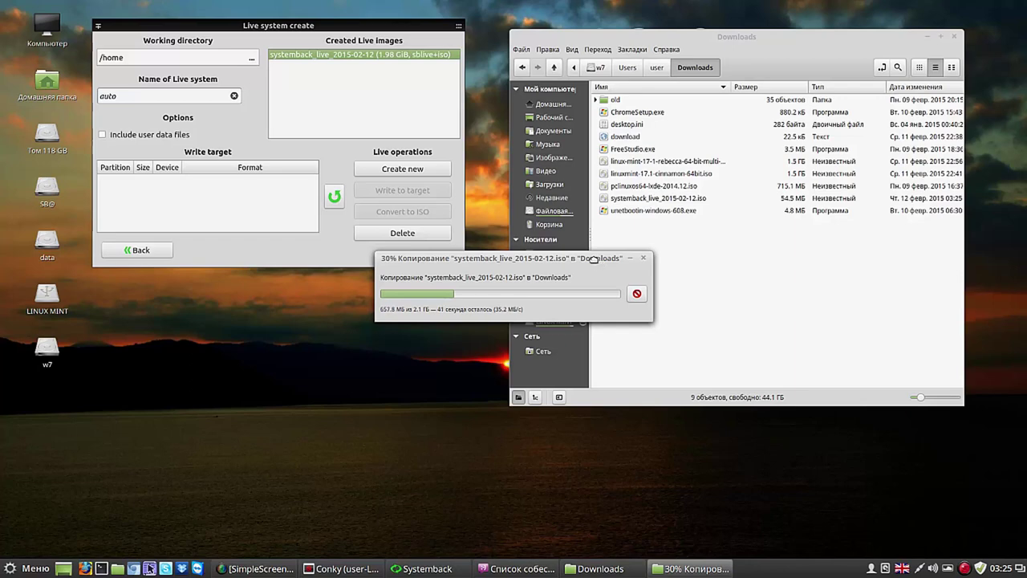
{"action": "left_click_drag", "start_coordinate": [597, 263], "coordinate": [626, 294]}
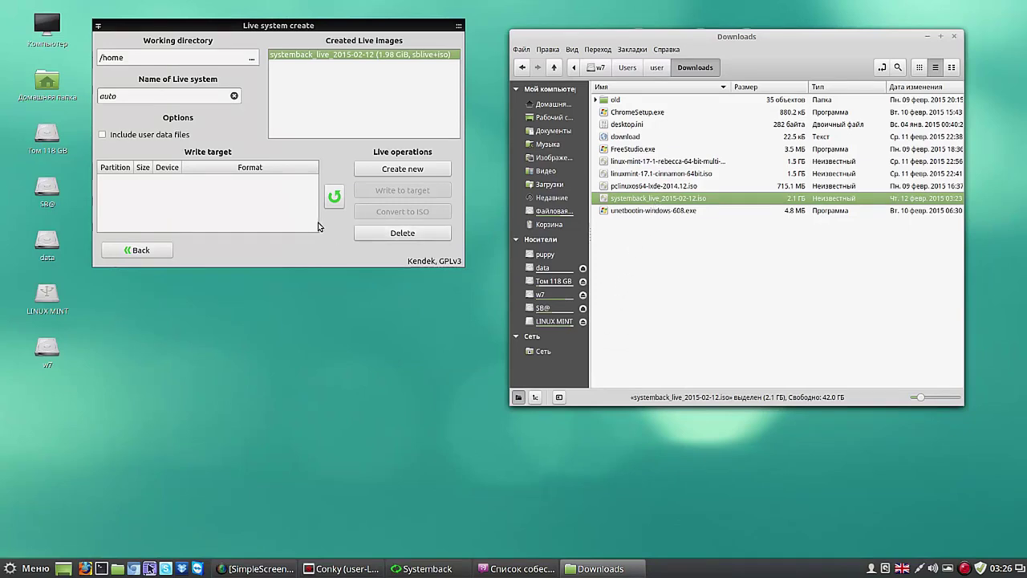
{"action": "left_click", "coordinate": [333, 239]}
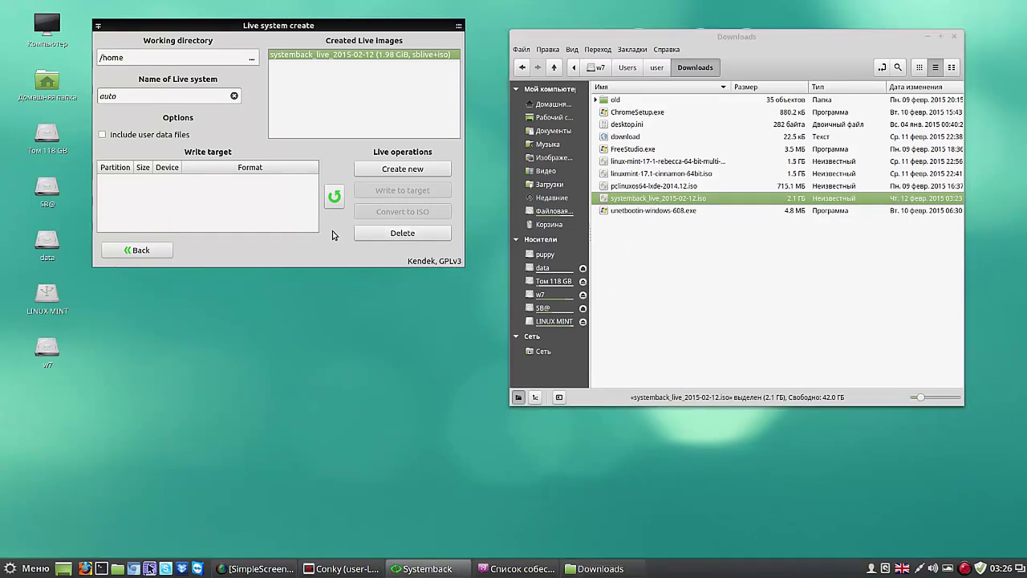
Step: Choose /dev/sdd as target and start writing the live image, confirming the format
{"action": "left_click", "coordinate": [335, 197]}
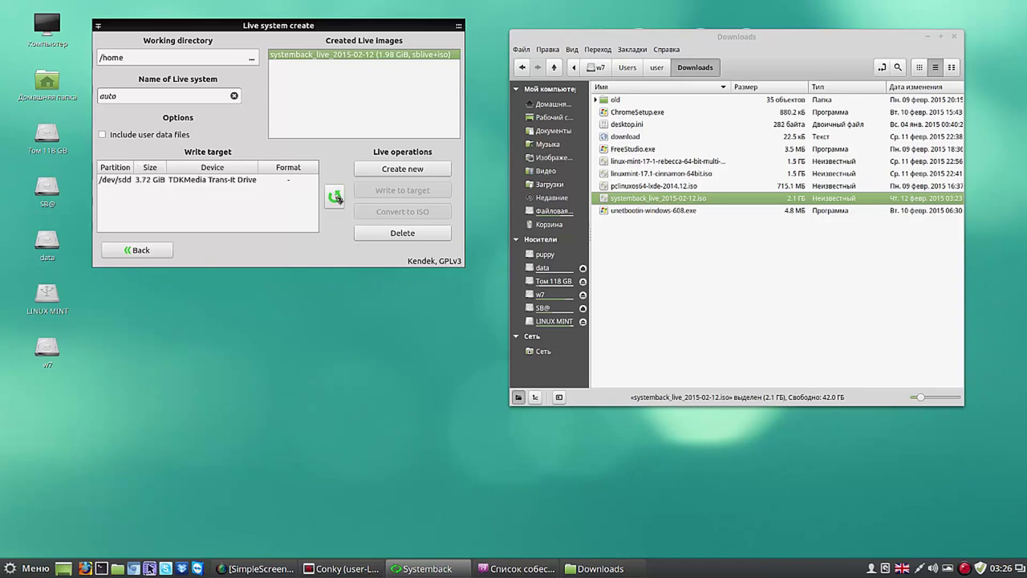
{"action": "left_click", "coordinate": [209, 179]}
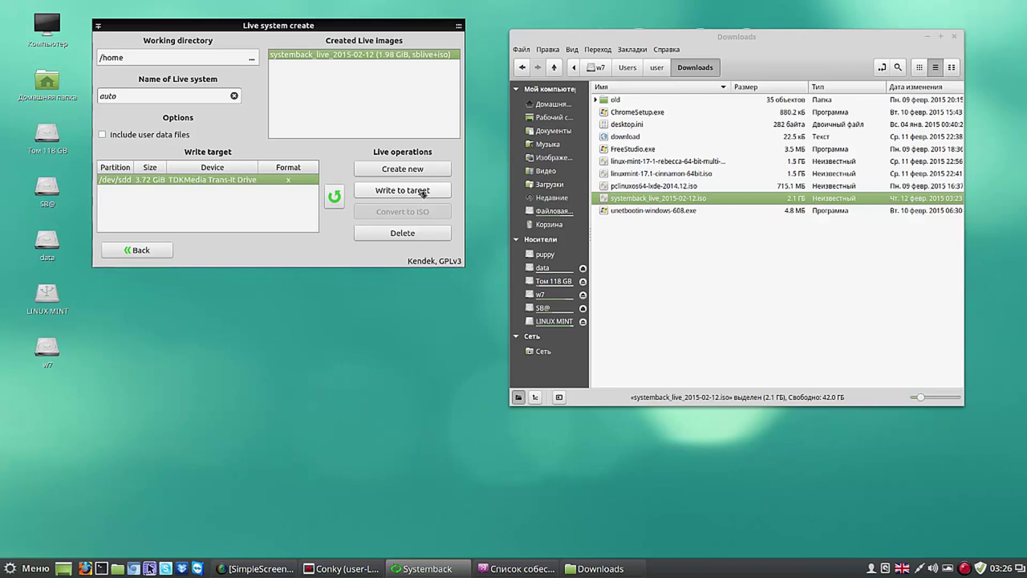
{"action": "left_click", "coordinate": [423, 193]}
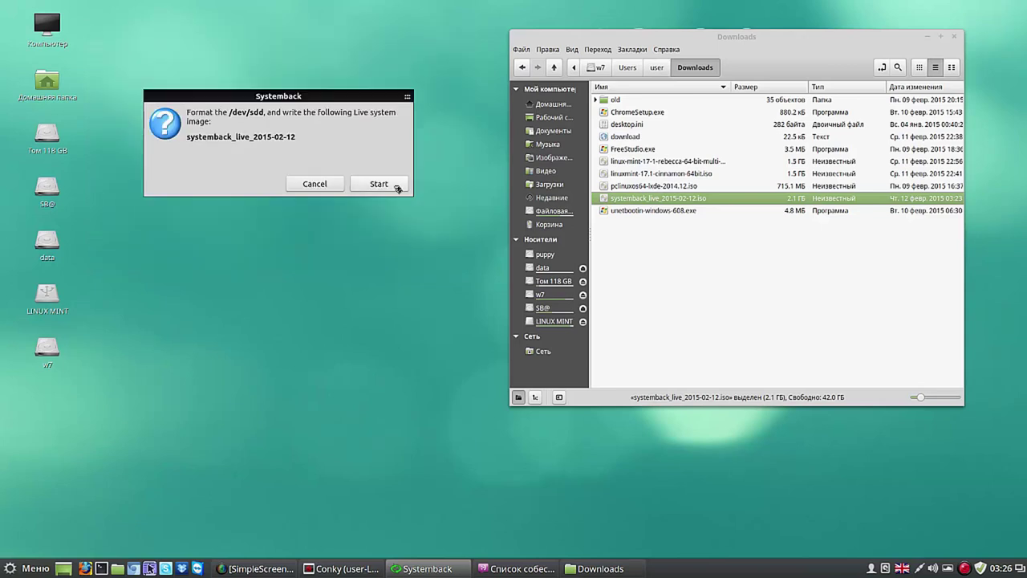
{"action": "left_click", "coordinate": [381, 185]}
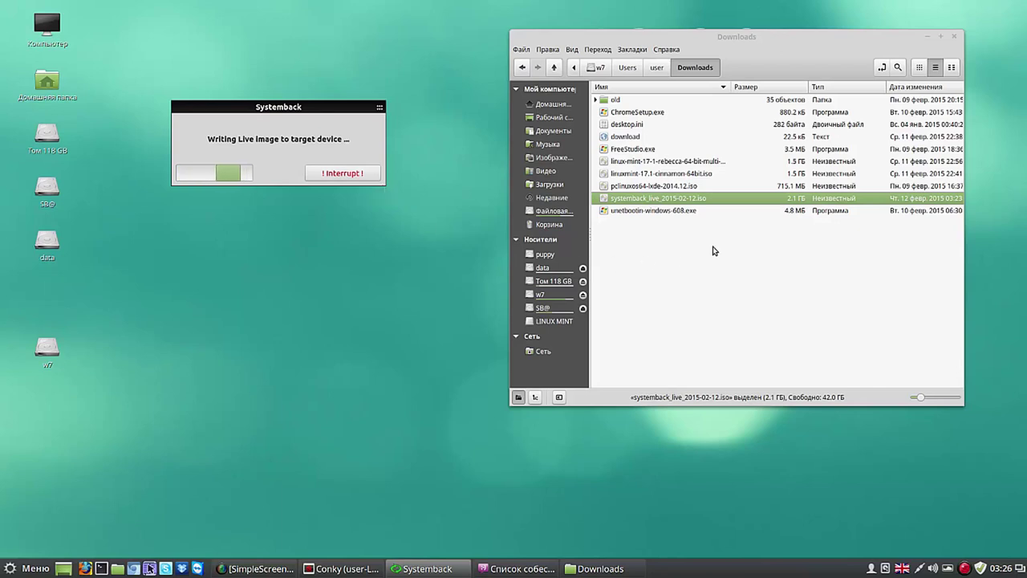
Step: Rename the Downloads ISO with Переименовать..., replacing 'systemback' with 'linuxmint' to get linuxmint_live_2015-02-12.iso
{"action": "left_click", "coordinate": [665, 203]}
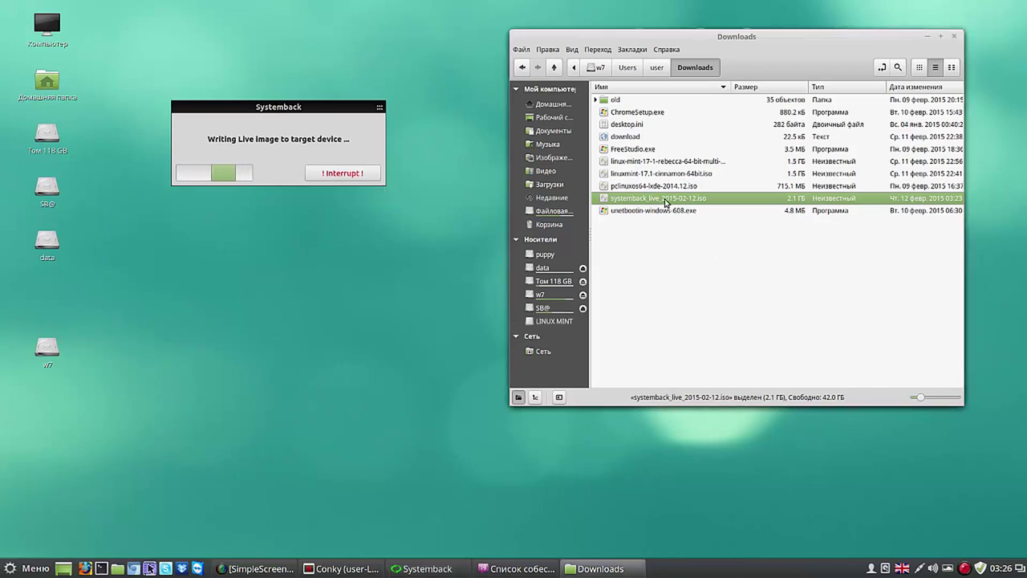
{"action": "right_click", "coordinate": [665, 203]}
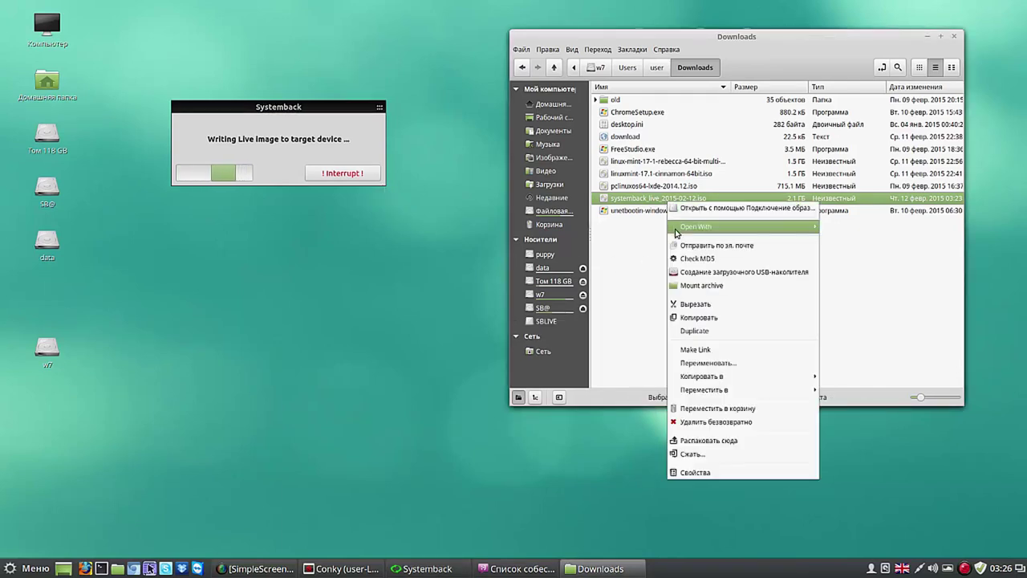
{"action": "mouse_move", "coordinate": [701, 372]}
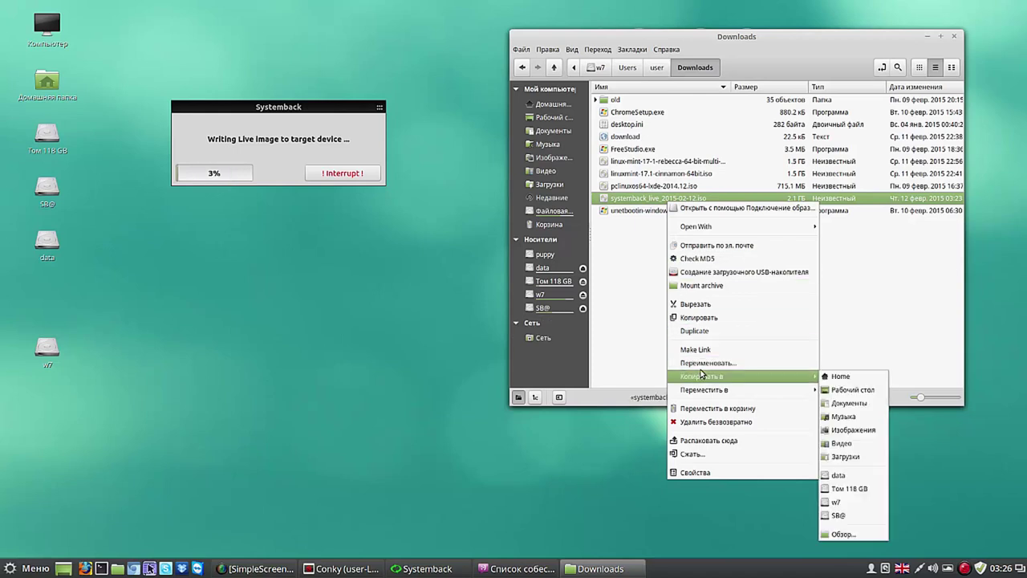
{"action": "left_click", "coordinate": [700, 363]}
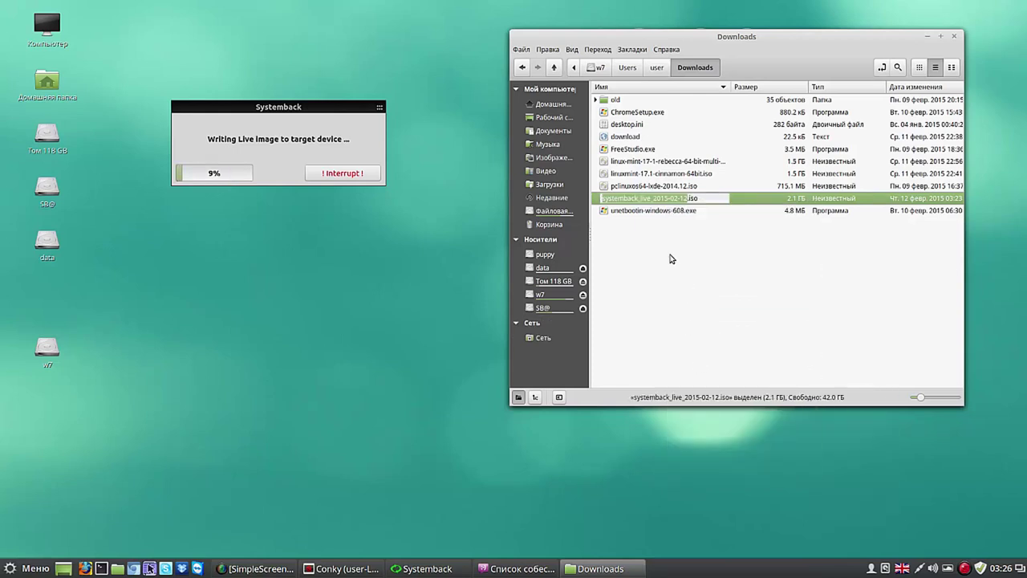
{"action": "left_click", "coordinate": [639, 199]}
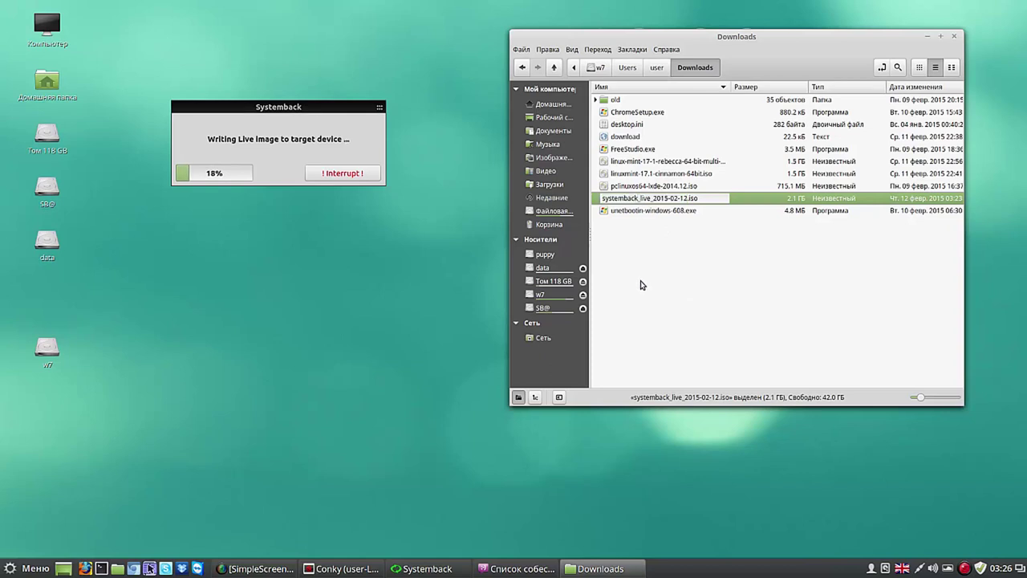
{"action": "key", "text": "BackSpace"}
{"action": "key", "text": "BackSpace"}
{"action": "key", "text": "BackSpace"}
{"action": "key", "text": "BackSpace"}
{"action": "key", "text": "BackSpace"}
{"action": "key", "text": "BackSpace"}
{"action": "key", "text": "BackSpace"}
{"action": "key", "text": "BackSpace"}
{"action": "key", "text": "BackSpace"}
{"action": "key", "text": "BackSpace"}
{"action": "type", "text": "linu"}
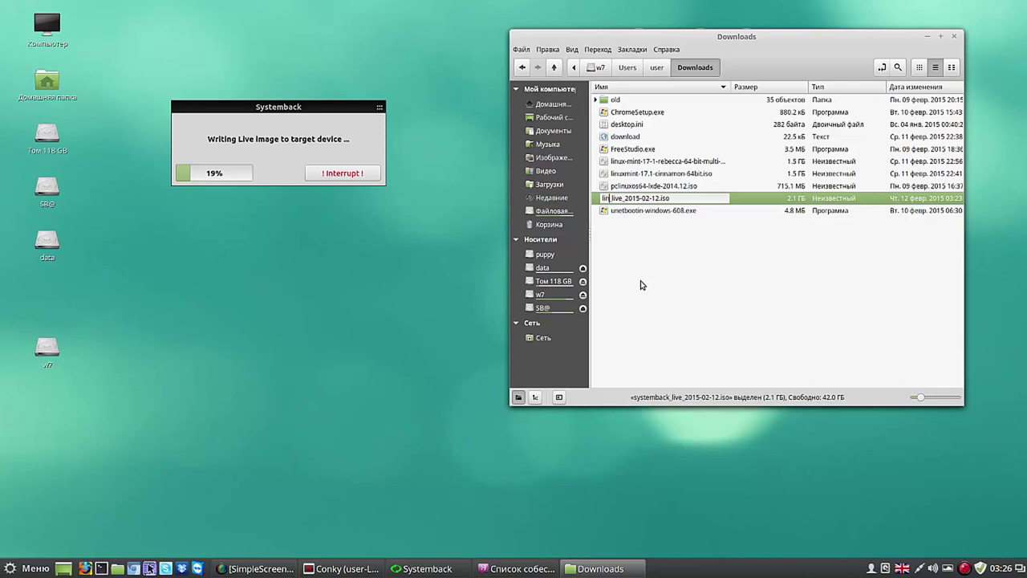
{"action": "type", "text": "xmint"}
{"action": "key", "text": "Return"}
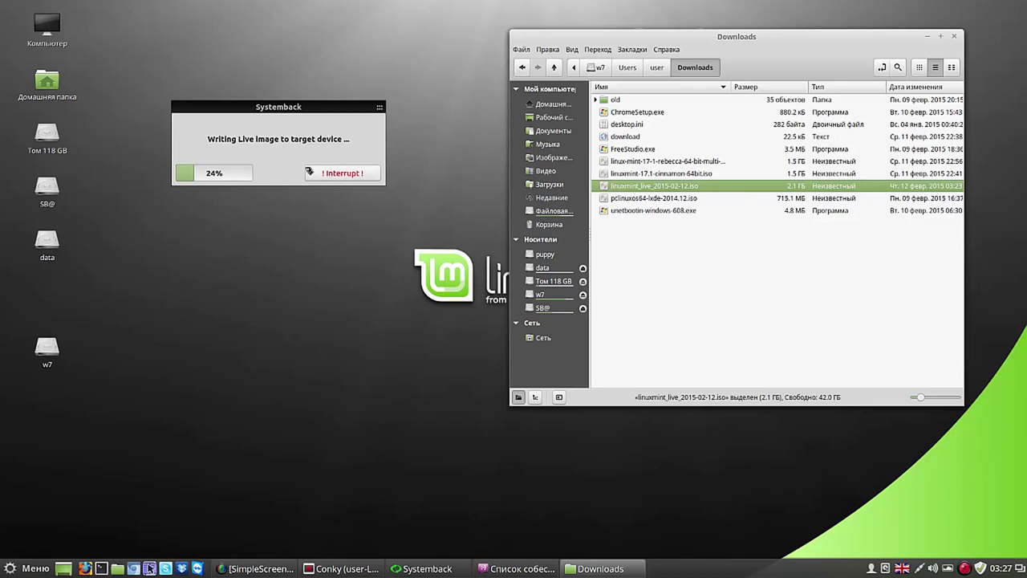
Step: Move the Systemback progress and System Settings windows aside, then open the Дата и Время page
{"action": "left_click", "coordinate": [286, 109]}
{"action": "left_click_drag", "start_coordinate": [278, 107], "coordinate": [268, 78]}
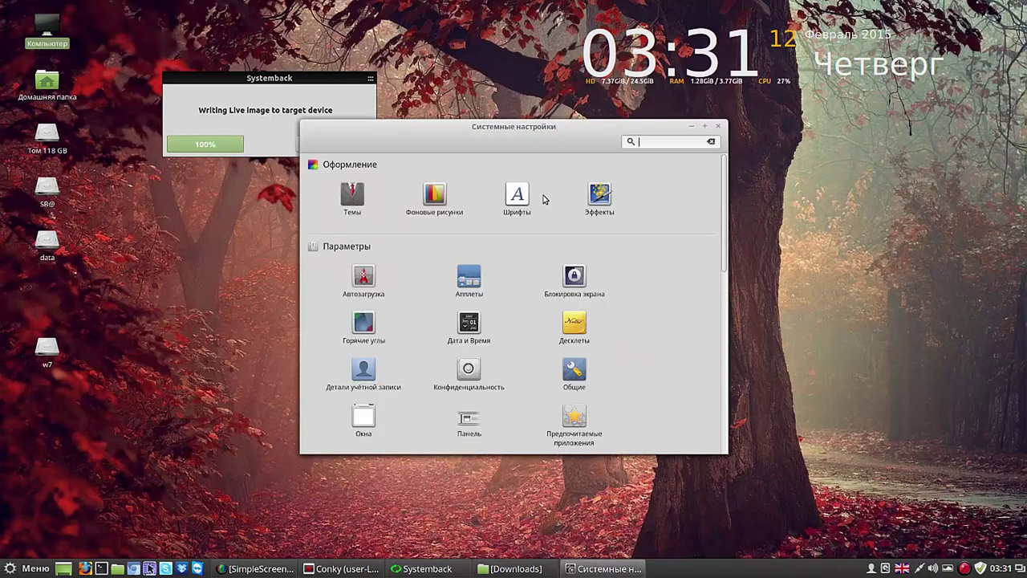
{"action": "left_click_drag", "start_coordinate": [554, 145], "coordinate": [600, 131]}
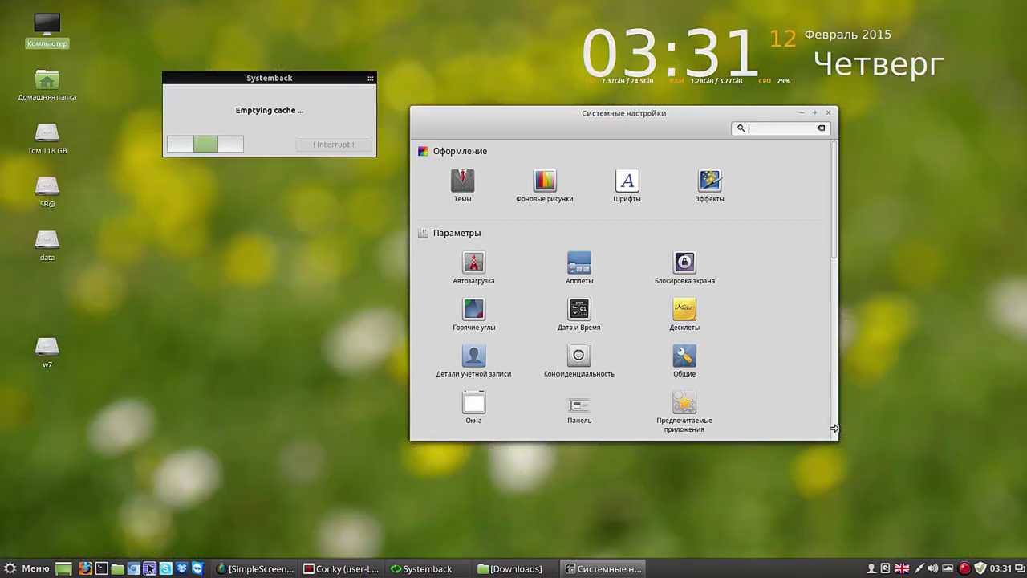
{"action": "left_click", "coordinate": [579, 311]}
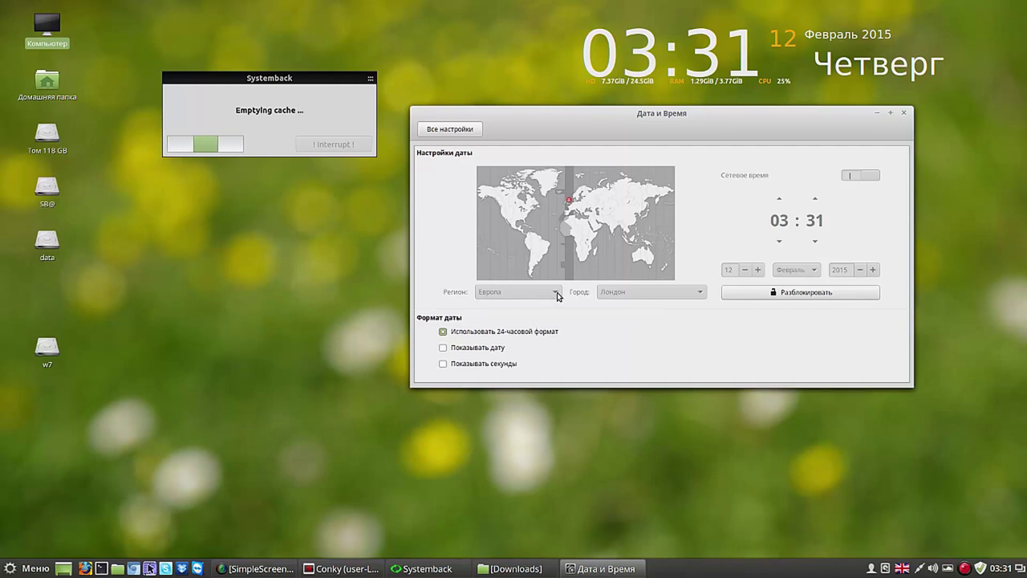
Step: Try Разблокировать twice, cancel both password prompts, and close the Дата и Время window
{"action": "left_click", "coordinate": [826, 294]}
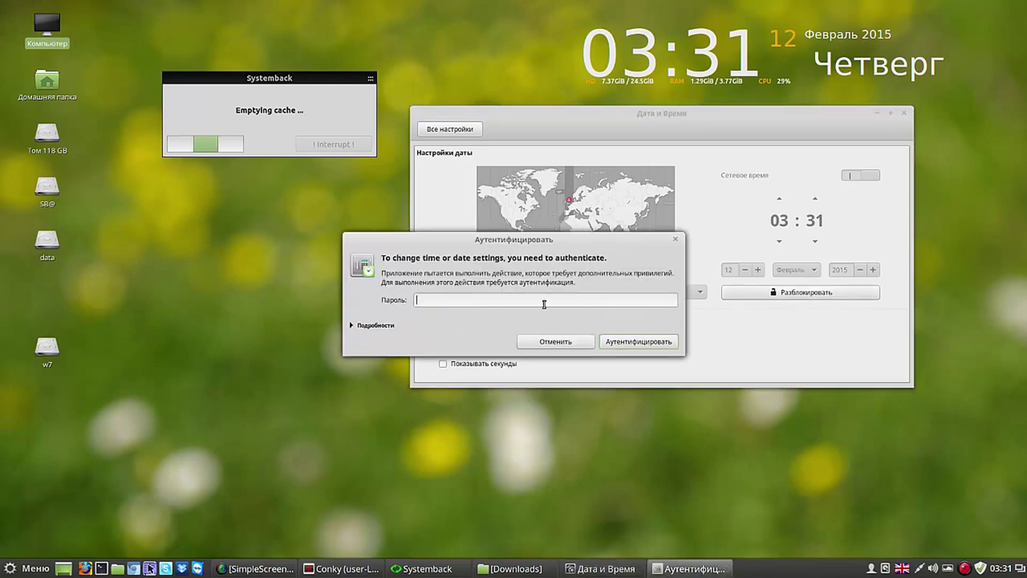
{"action": "left_click", "coordinate": [552, 344]}
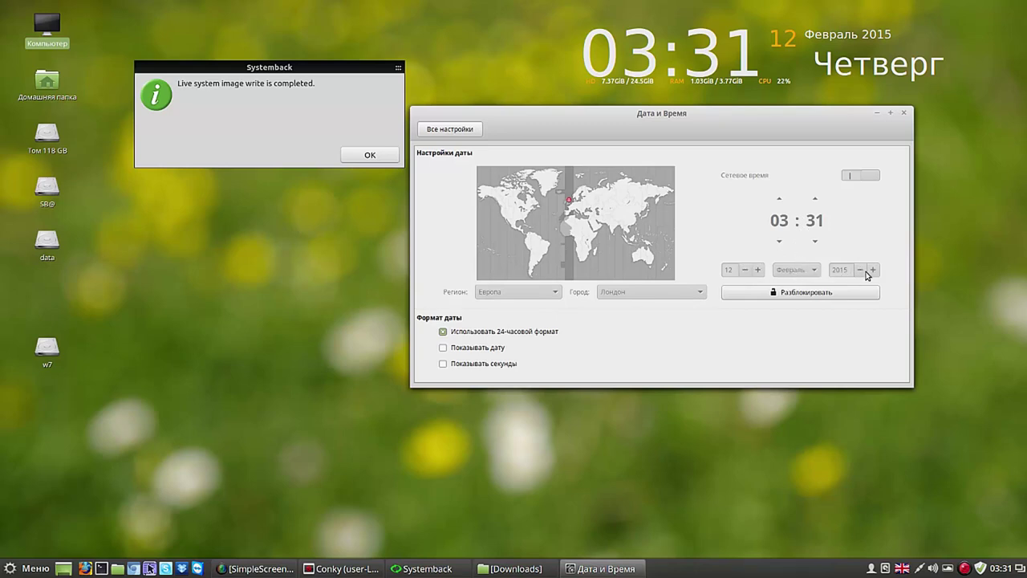
{"action": "left_click", "coordinate": [803, 293]}
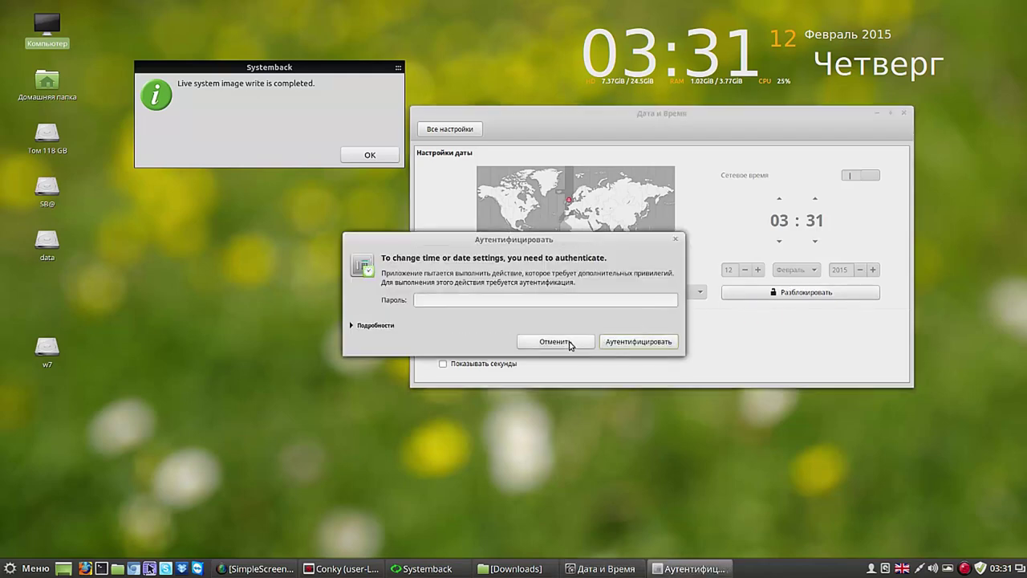
{"action": "left_click", "coordinate": [571, 343]}
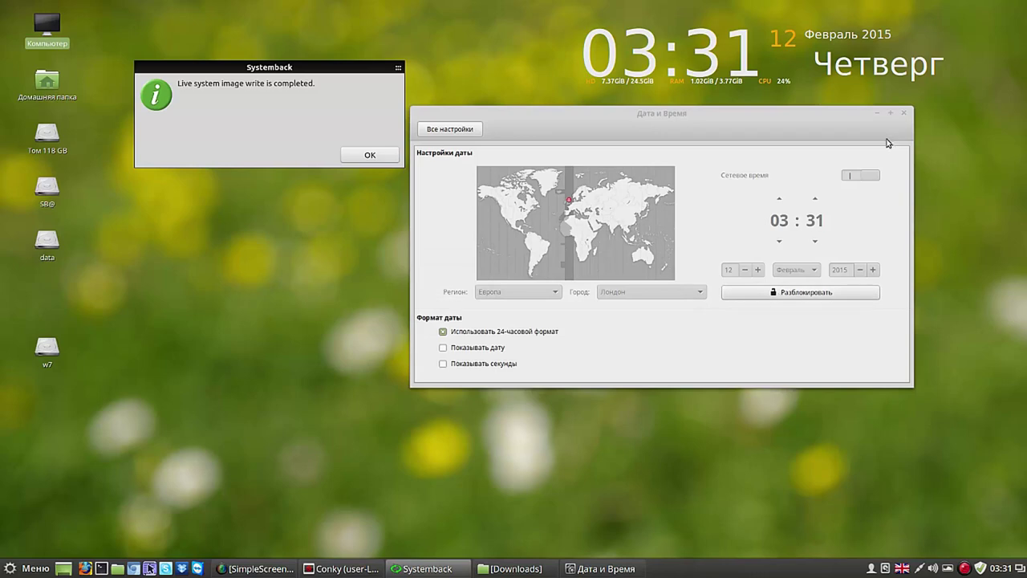
{"action": "left_click", "coordinate": [904, 115]}
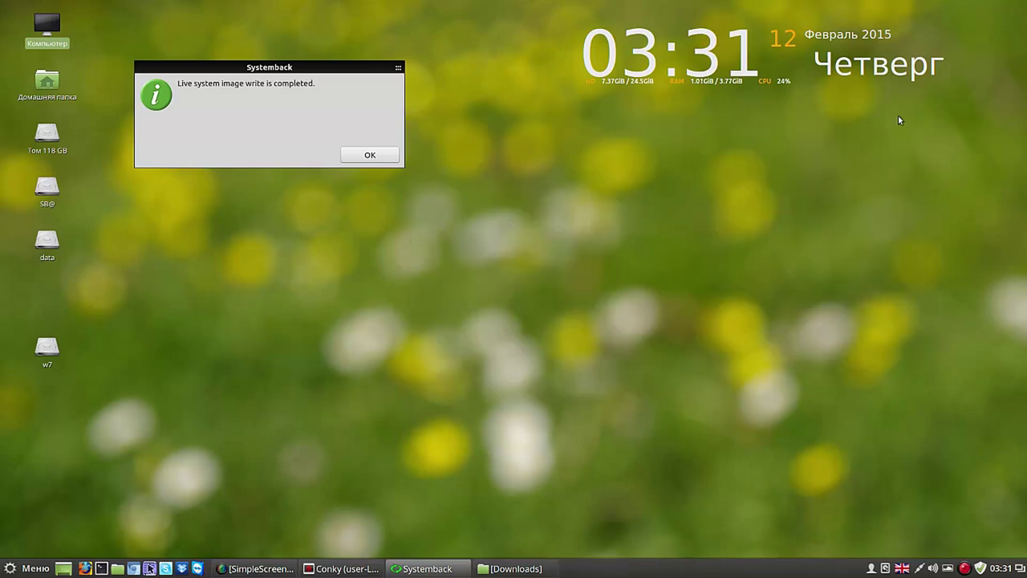
Step: Acknowledge Systemback's write-completed message with OK, then close Systemback
{"action": "left_click", "coordinate": [383, 155]}
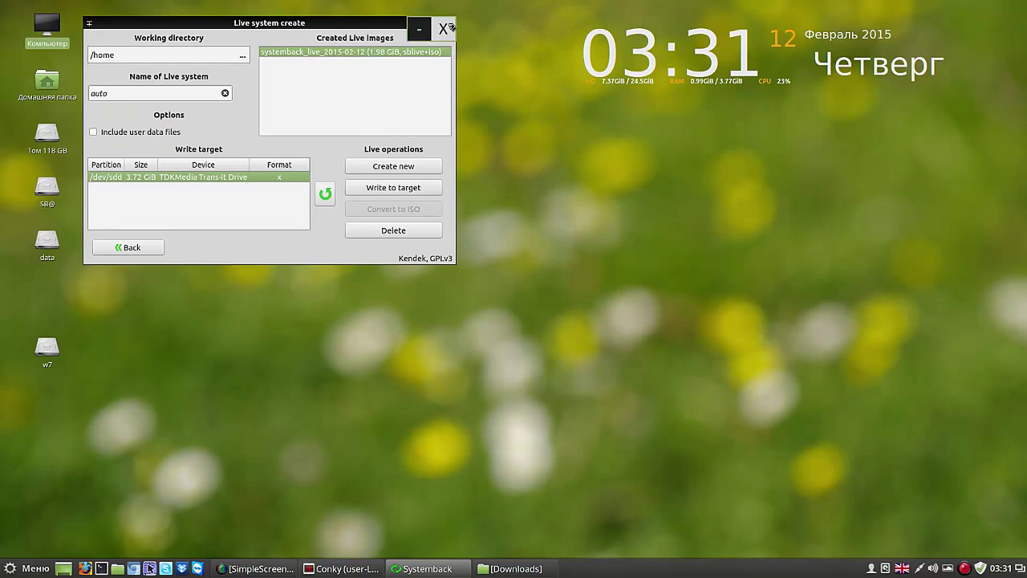
{"action": "left_click", "coordinate": [449, 23]}
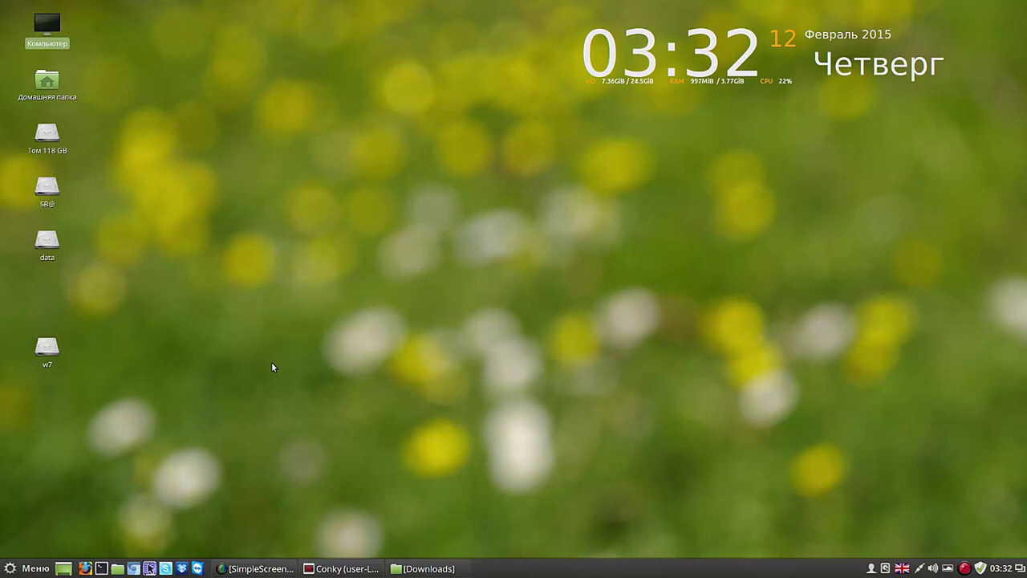
Step: Restore SimpleScreenRecorder from the taskbar, drag it to the screen centre, and press Приостановить запись
{"action": "left_click", "coordinate": [278, 569]}
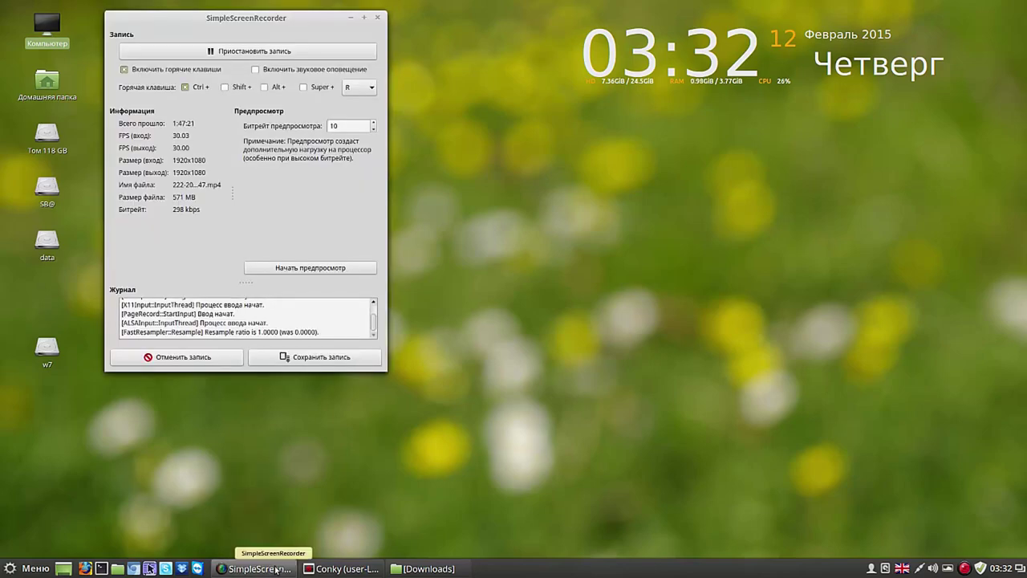
{"action": "left_click_drag", "start_coordinate": [297, 20], "coordinate": [707, 109]}
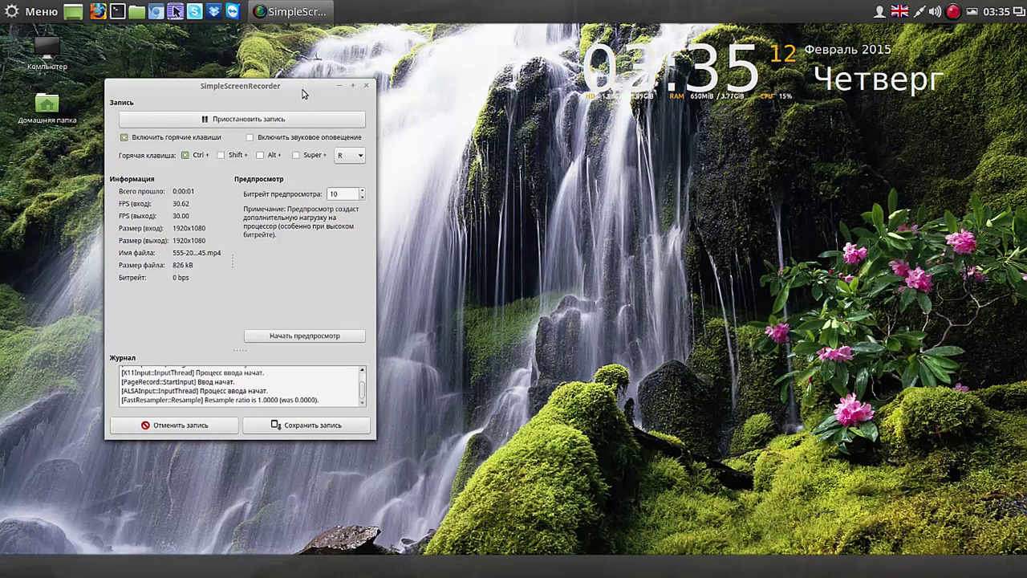
{"action": "left_click_drag", "start_coordinate": [303, 93], "coordinate": [764, 131]}
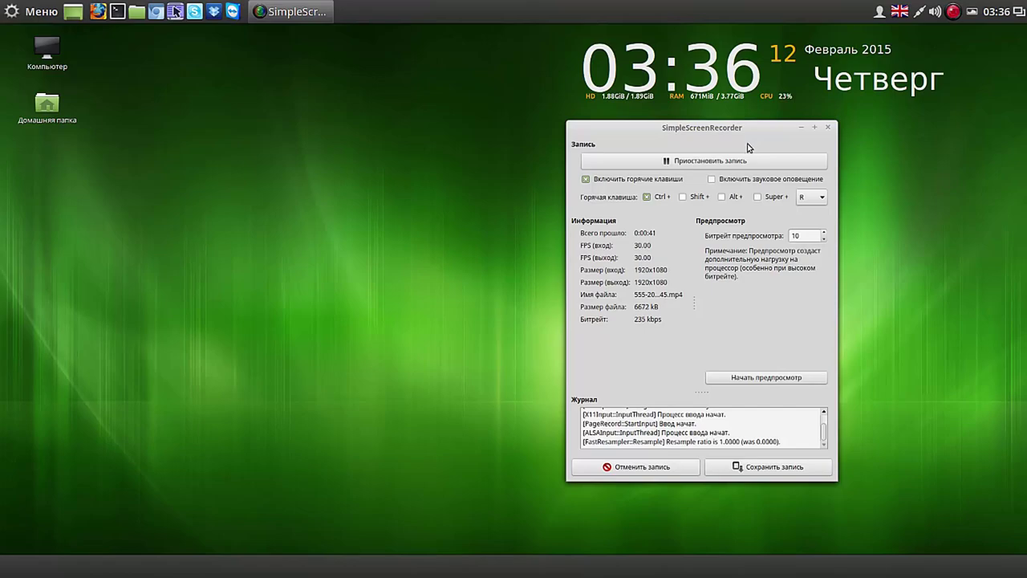
{"action": "left_click", "coordinate": [727, 163]}
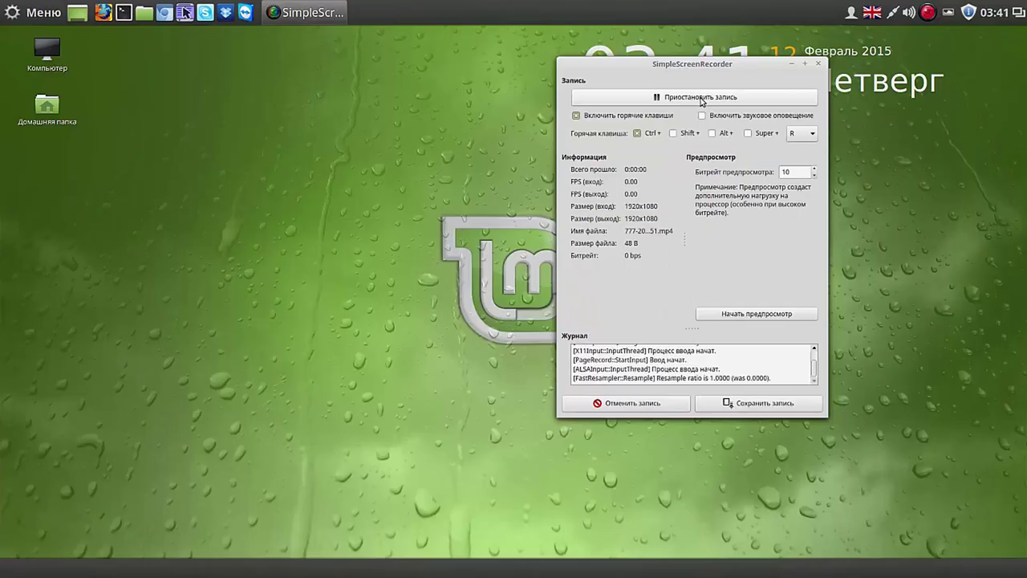
Step: Minimize the SimpleScreenRecorder window to reveal the green raindrop Mint wallpaper
{"action": "left_click", "coordinate": [792, 63]}
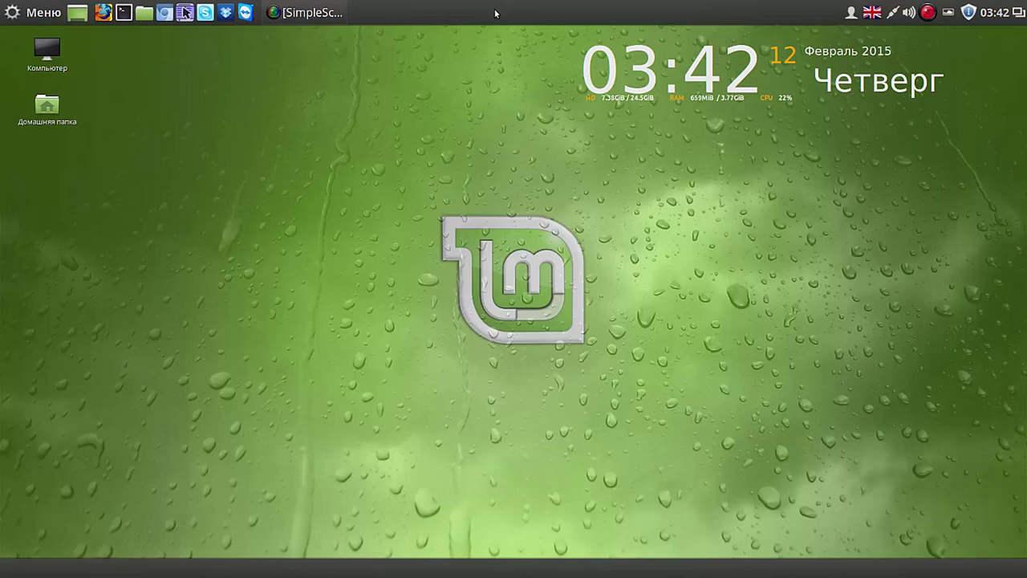
{"action": "left_click", "coordinate": [44, 16]}
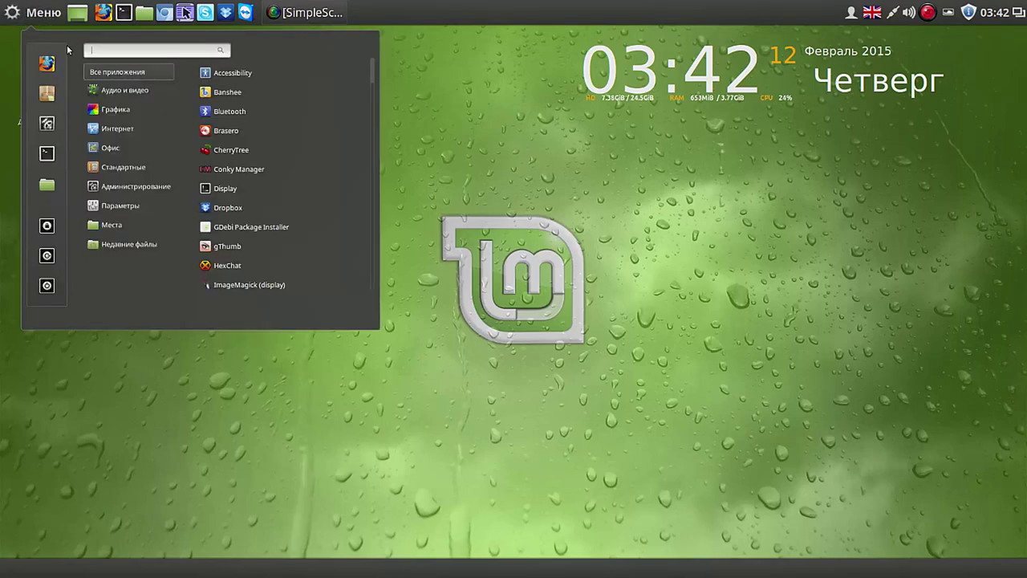
{"action": "mouse_move", "coordinate": [129, 244]}
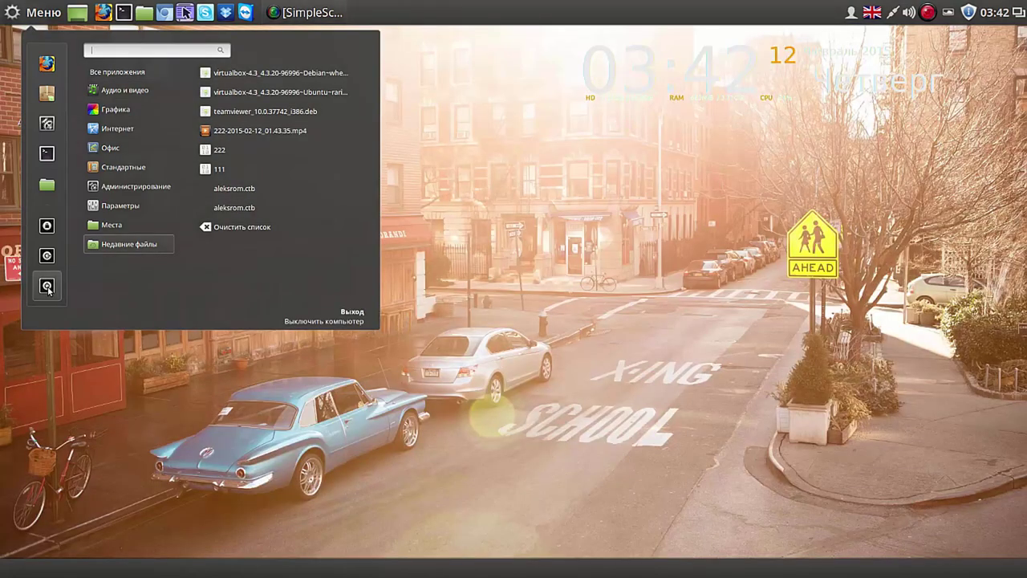
{"action": "left_click", "coordinate": [46, 286]}
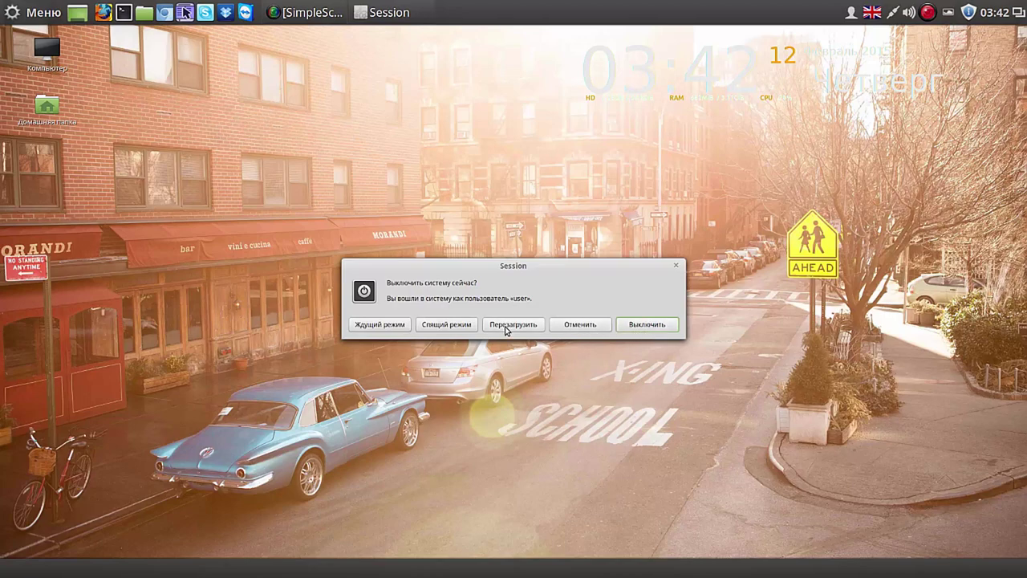
{"action": "left_click", "coordinate": [578, 325]}
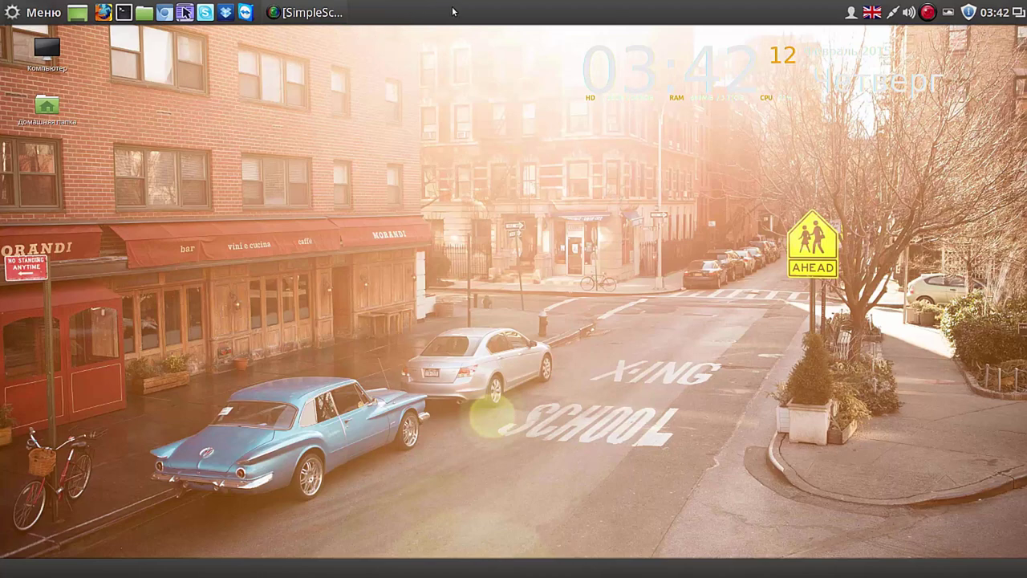
{"action": "left_click", "coordinate": [876, 13]}
{"action": "left_click", "coordinate": [885, 61]}
{"action": "left_click", "coordinate": [875, 14]}
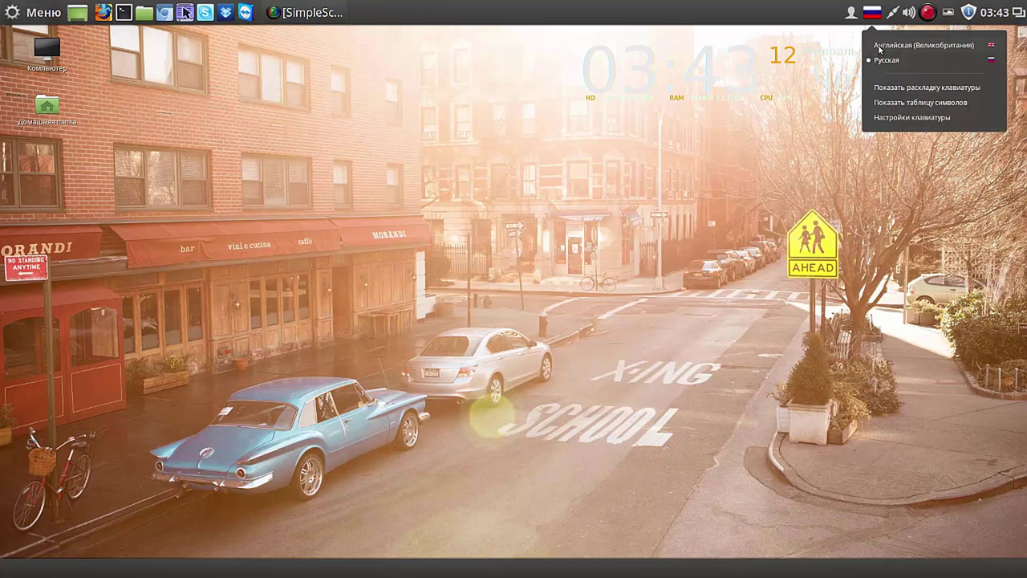
{"action": "left_click", "coordinate": [882, 46]}
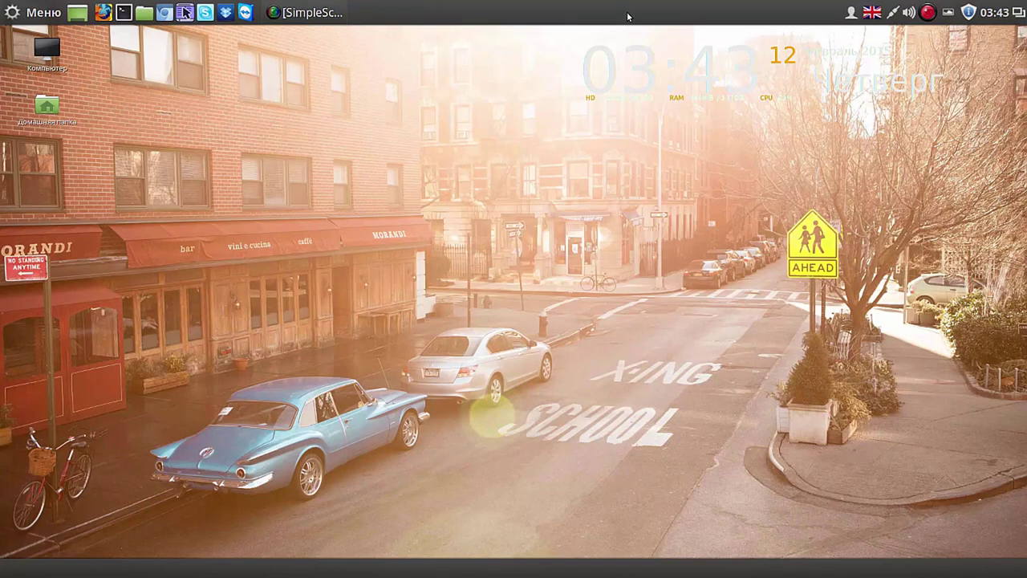